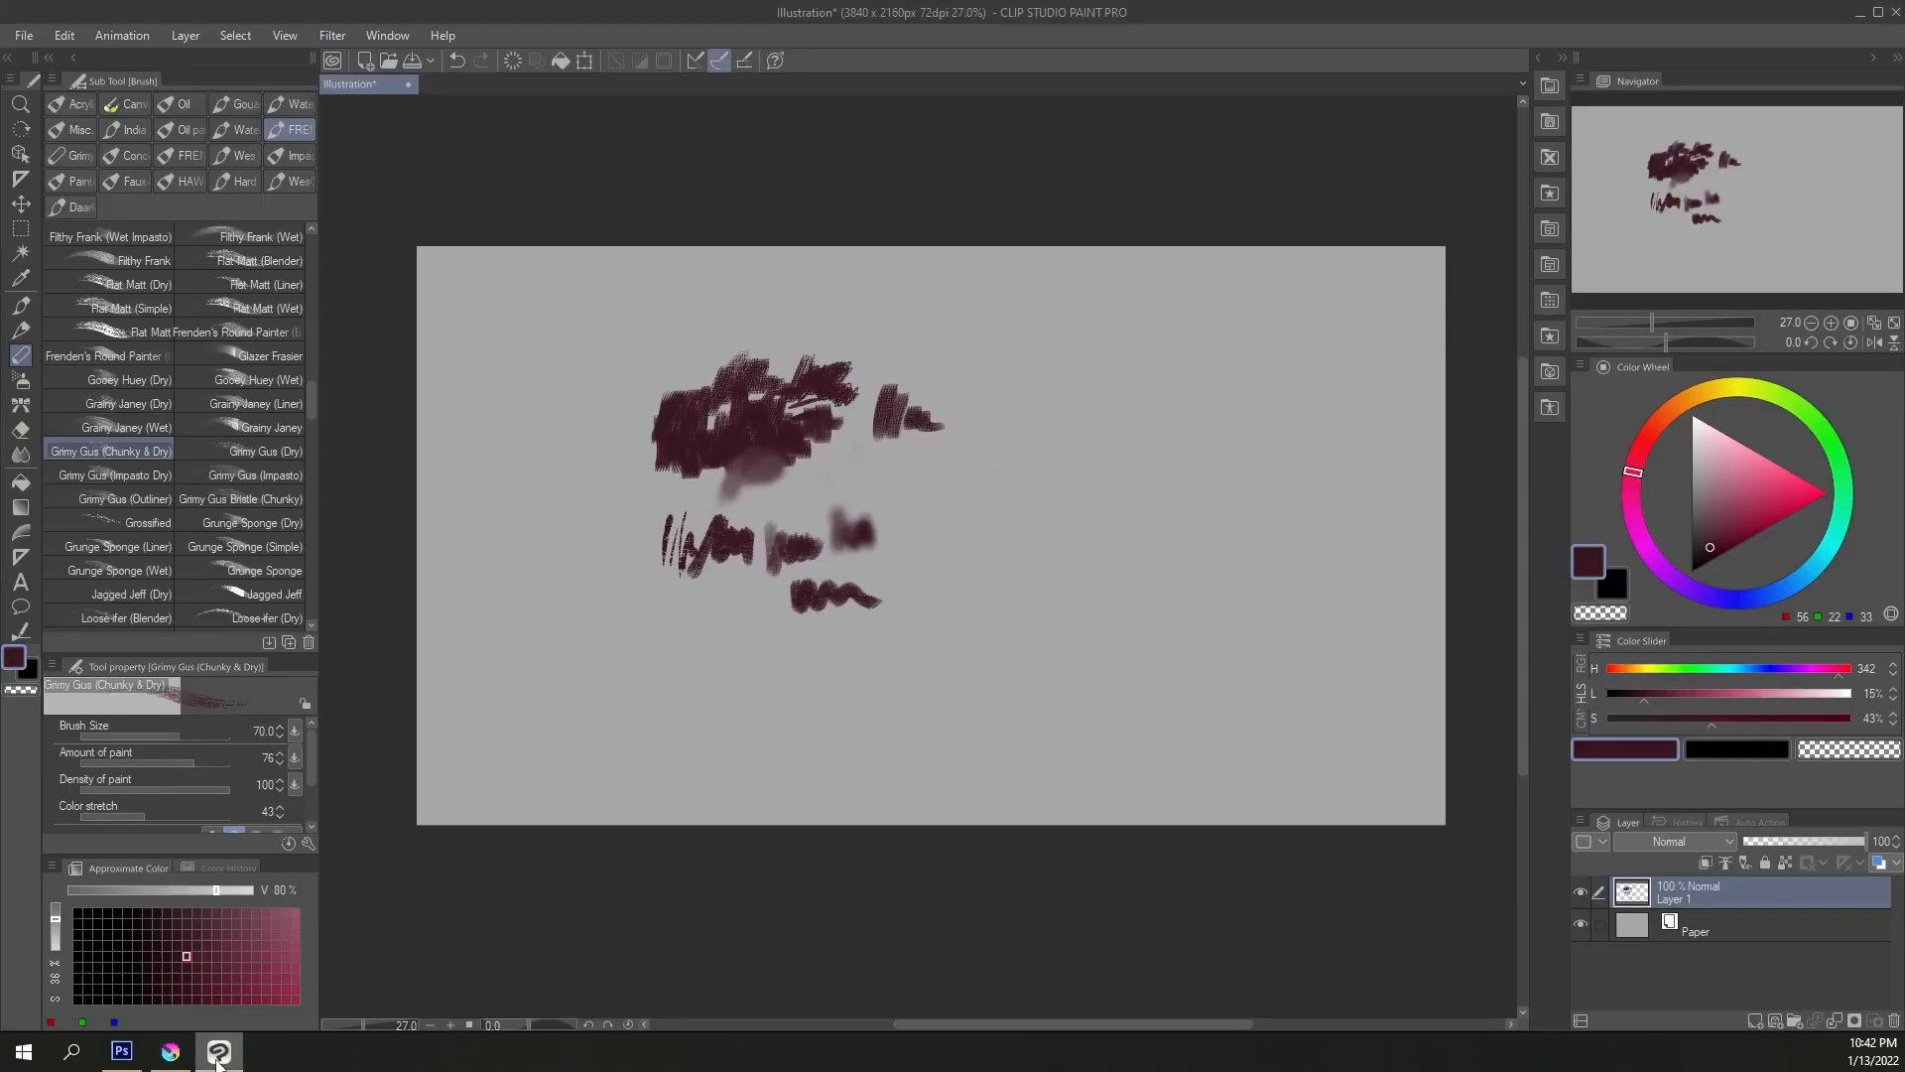
Switch to Photoshop and replace the current brush presets with the Lixin_Brushes2020 set
click(121, 1052)
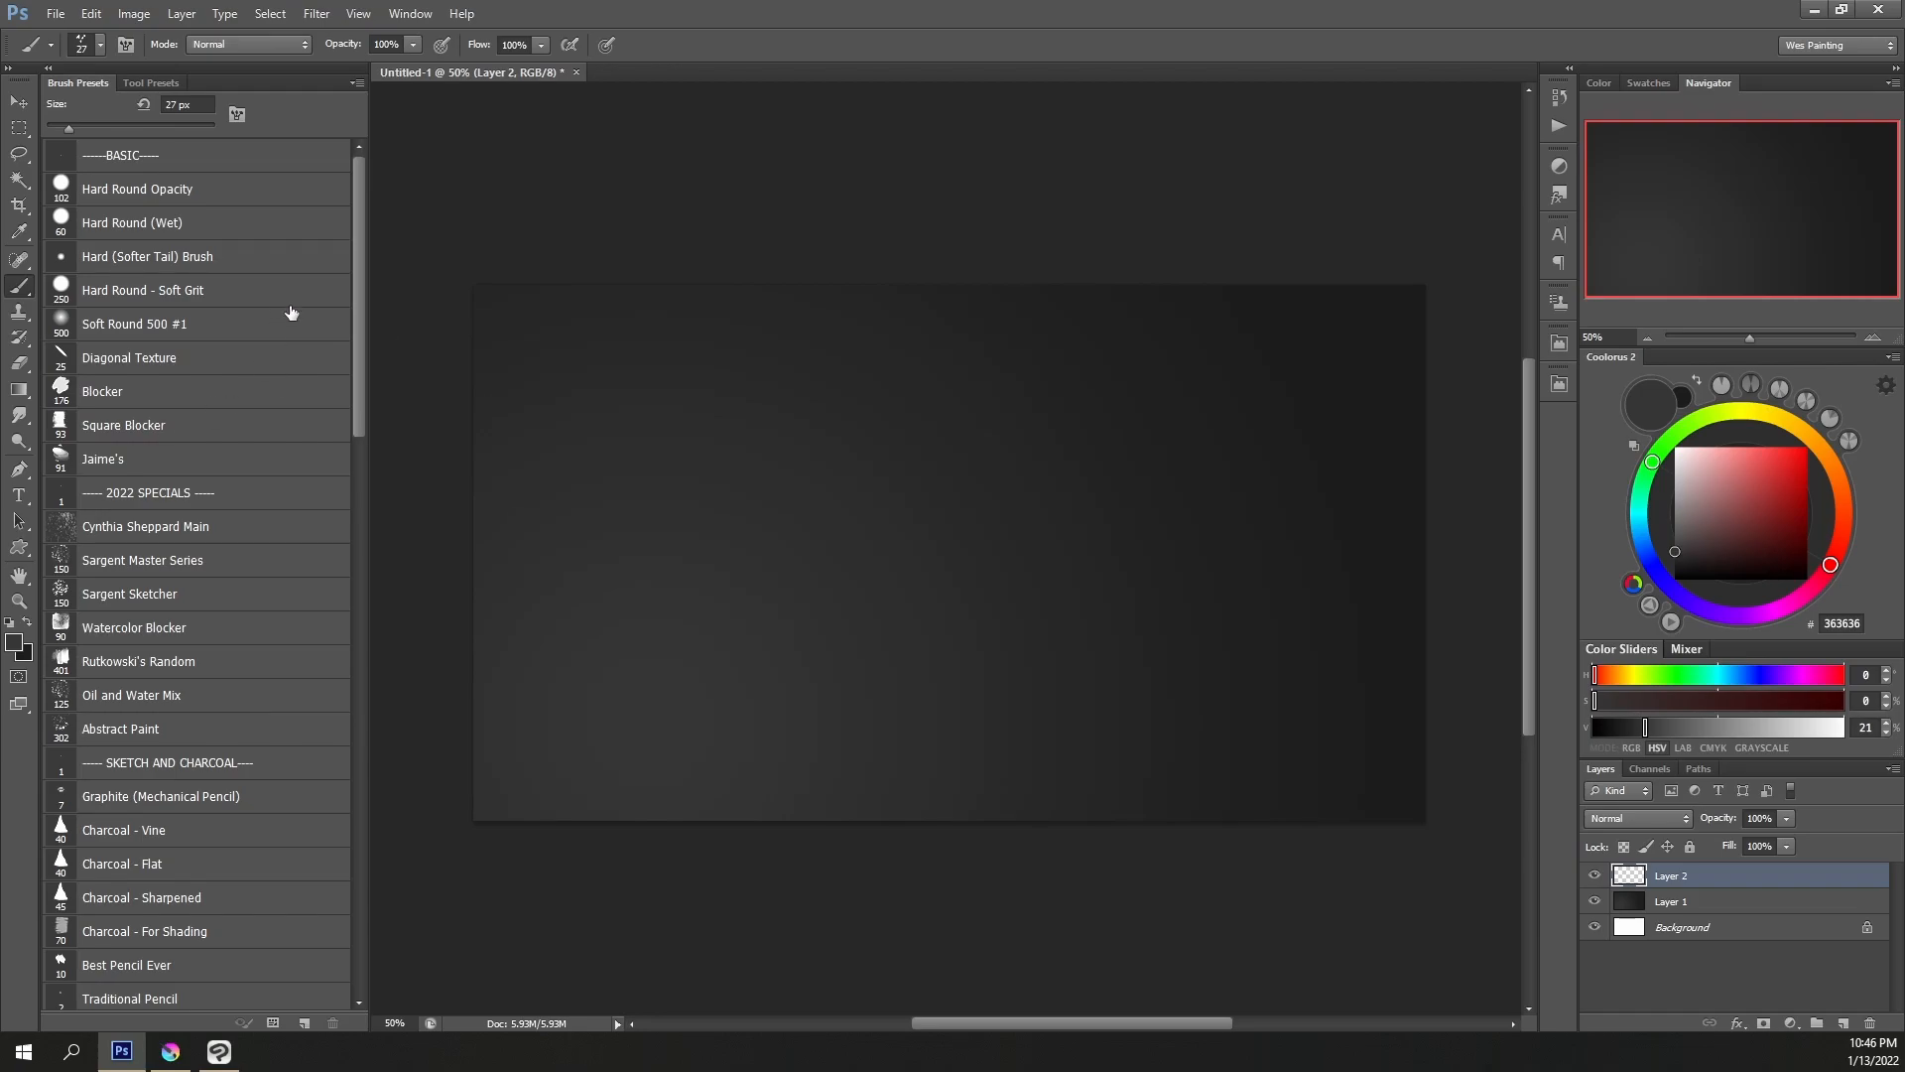
click(356, 84)
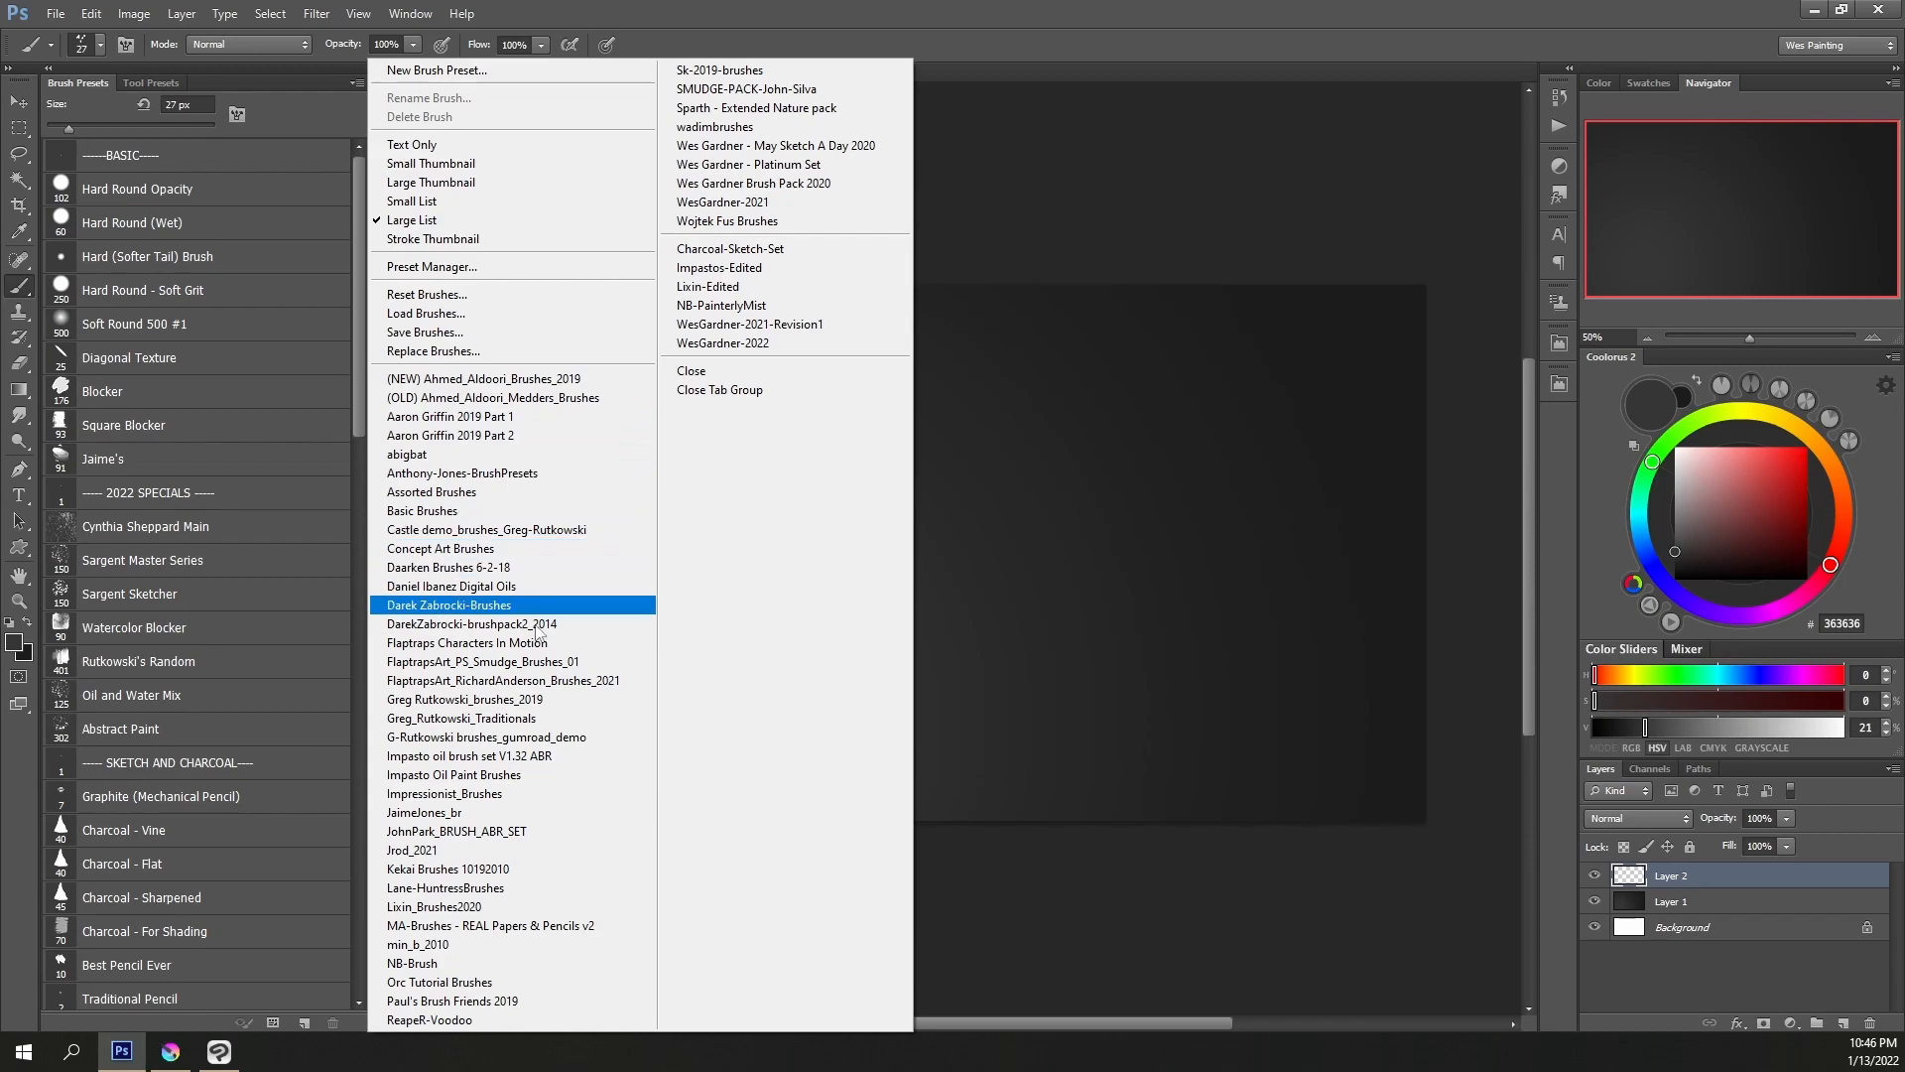
click(450, 905)
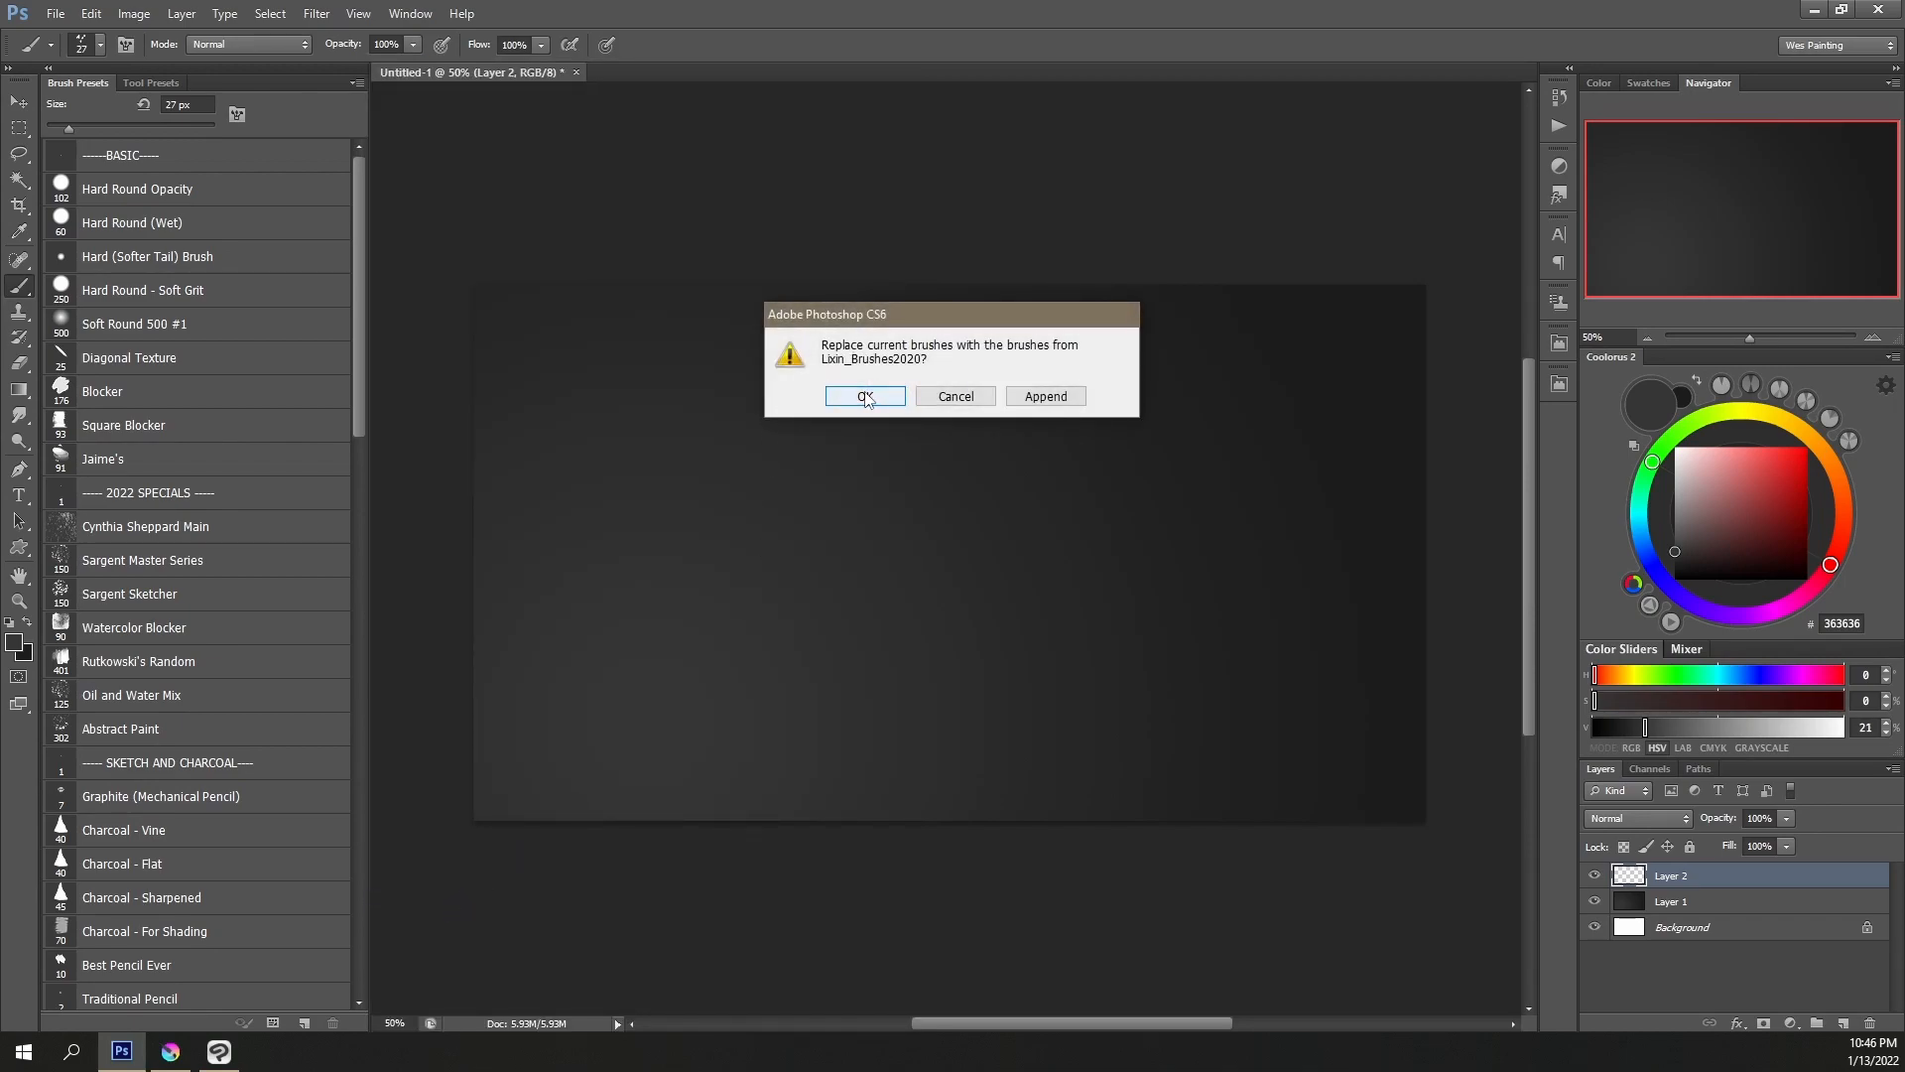
click(864, 394)
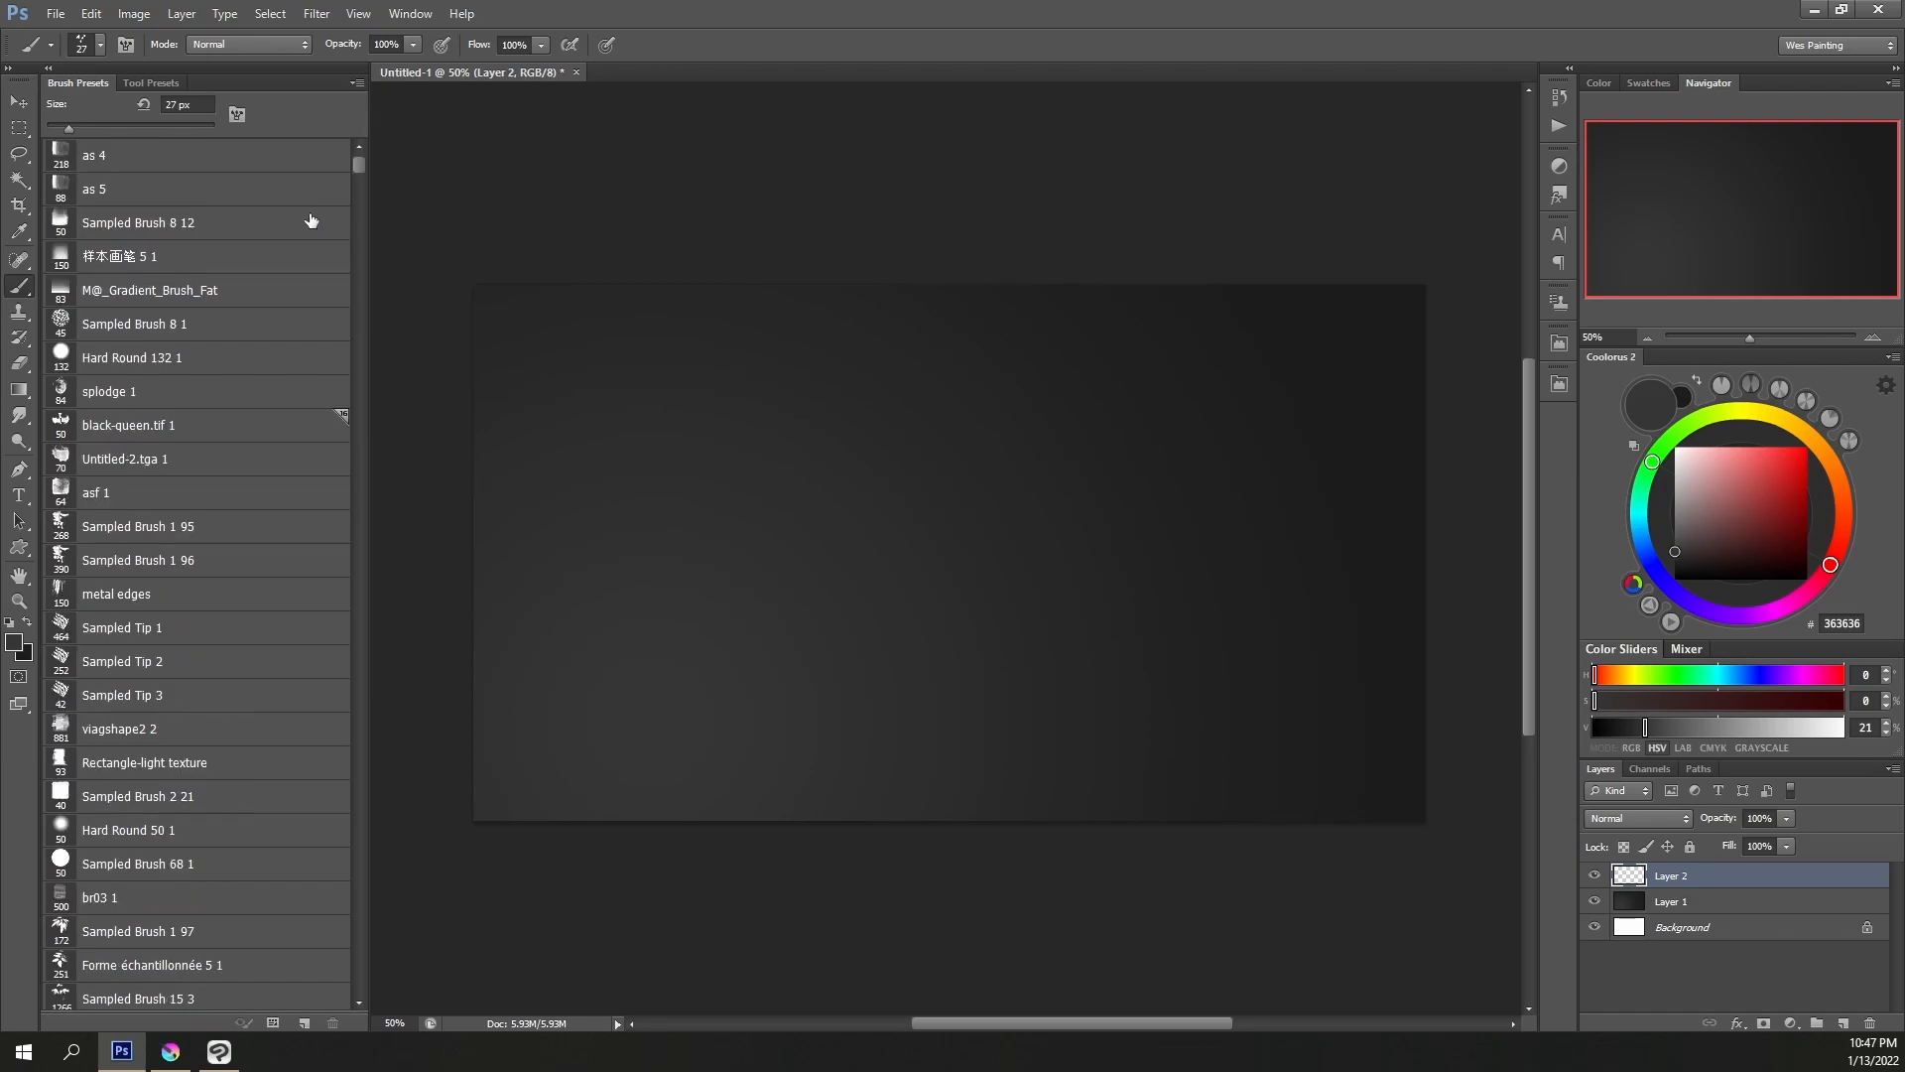
Paint a light grey (C7C7C7) test patch with the as 4 brush near the canvas's upper-left corner
click(310, 220)
mouse_move(355, 179)
mouse_down()
mouse_move(366, 1002)
mouse_move(366, 145)
mouse_up()
click(173, 151)
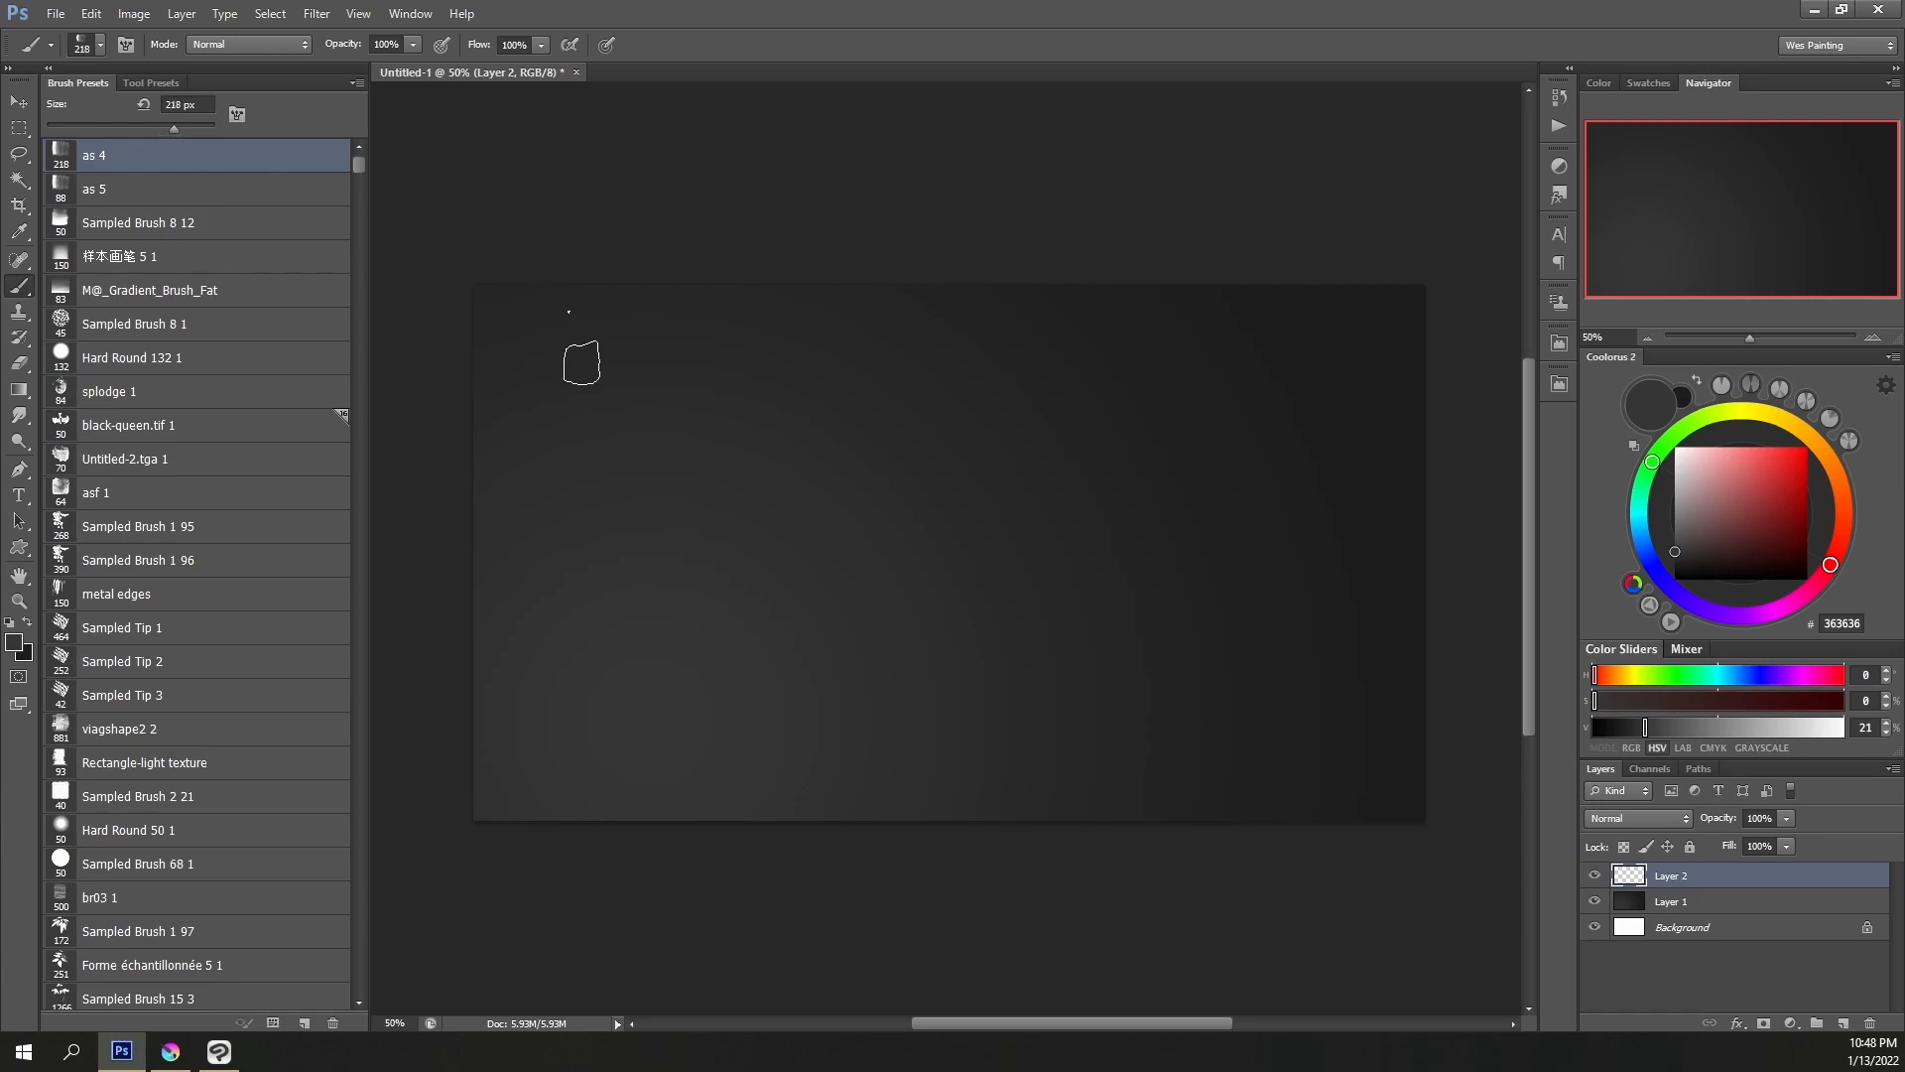
click(1673, 477)
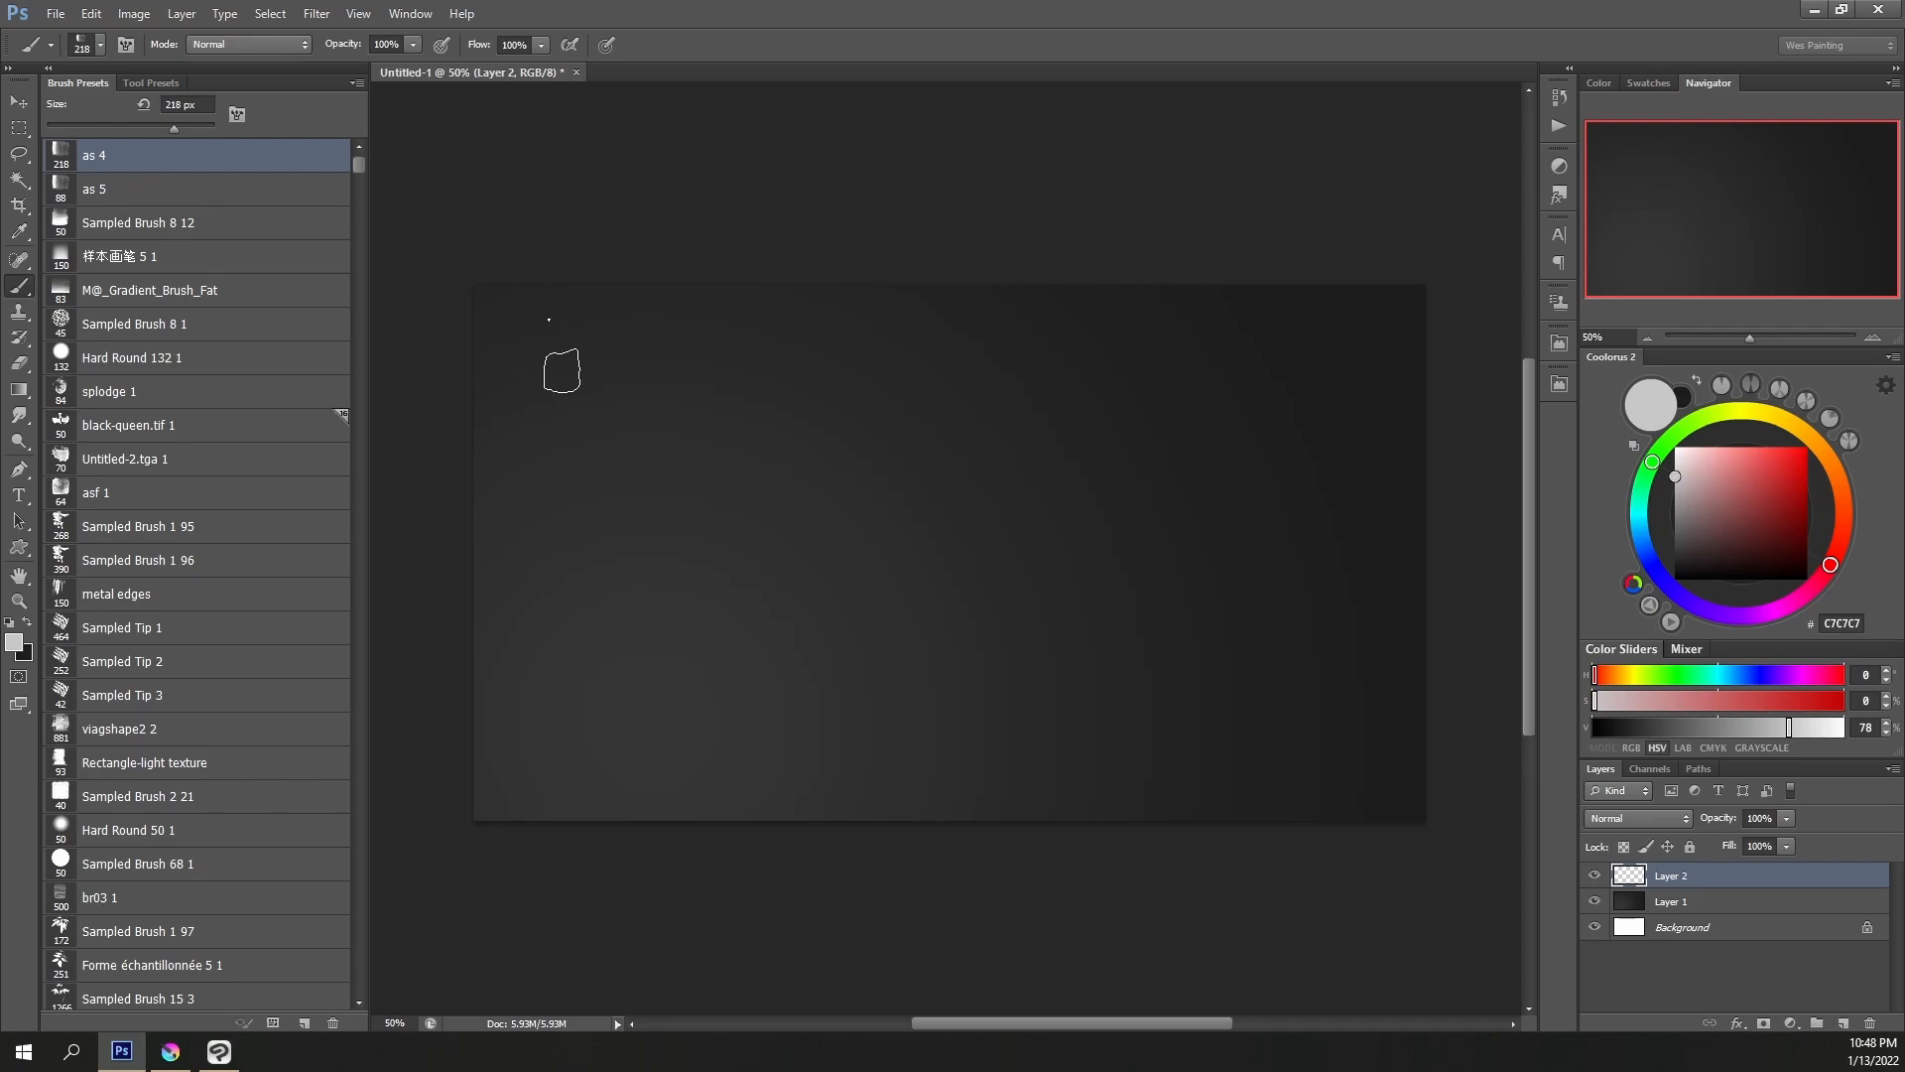
click(562, 371)
Reduce the size of the as 4 brush in several increments
key(bracketleft)
key(bracketleft)
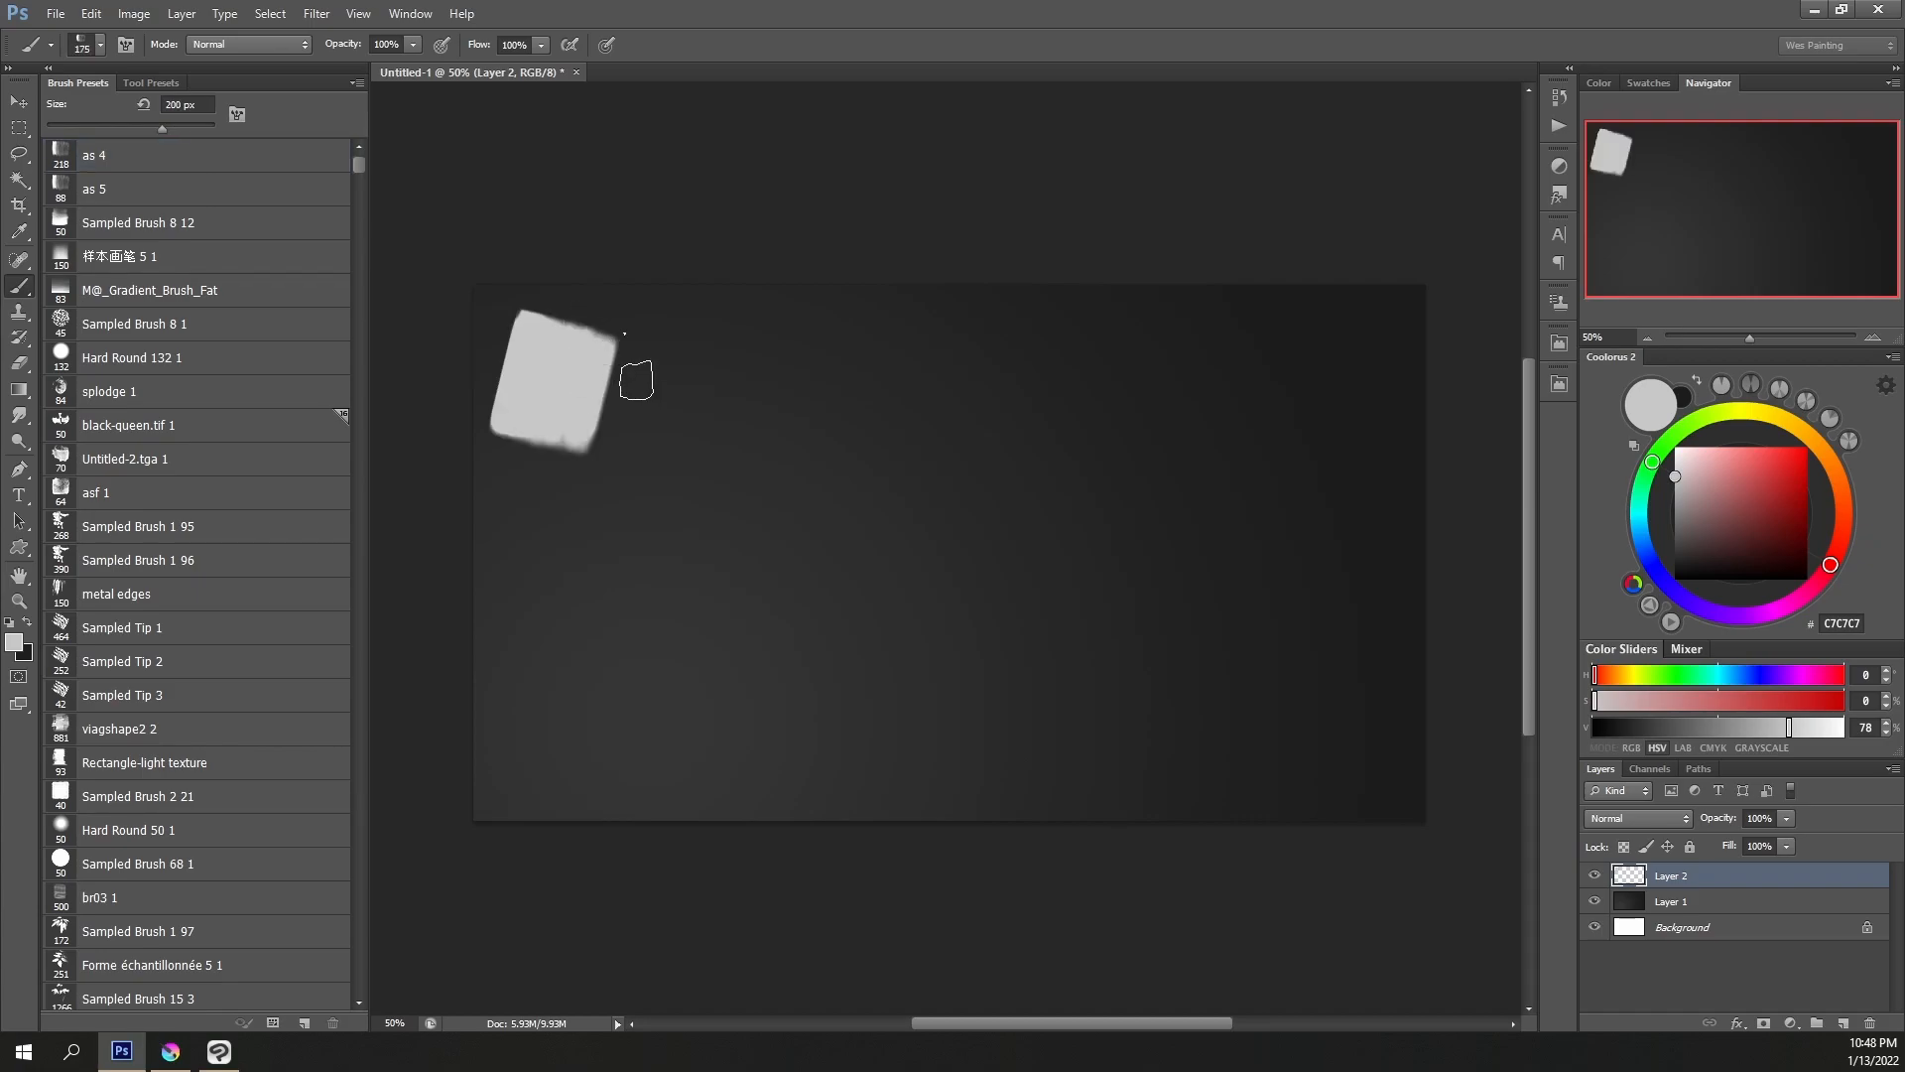
key(bracketleft)
key(bracketleft)
key(bracketleft)
key(bracketleft)
key(bracketleft)
Paint test strokes with the as 5 brush at 88 px around the grey patch in the canvas's upper-left area
click(179, 190)
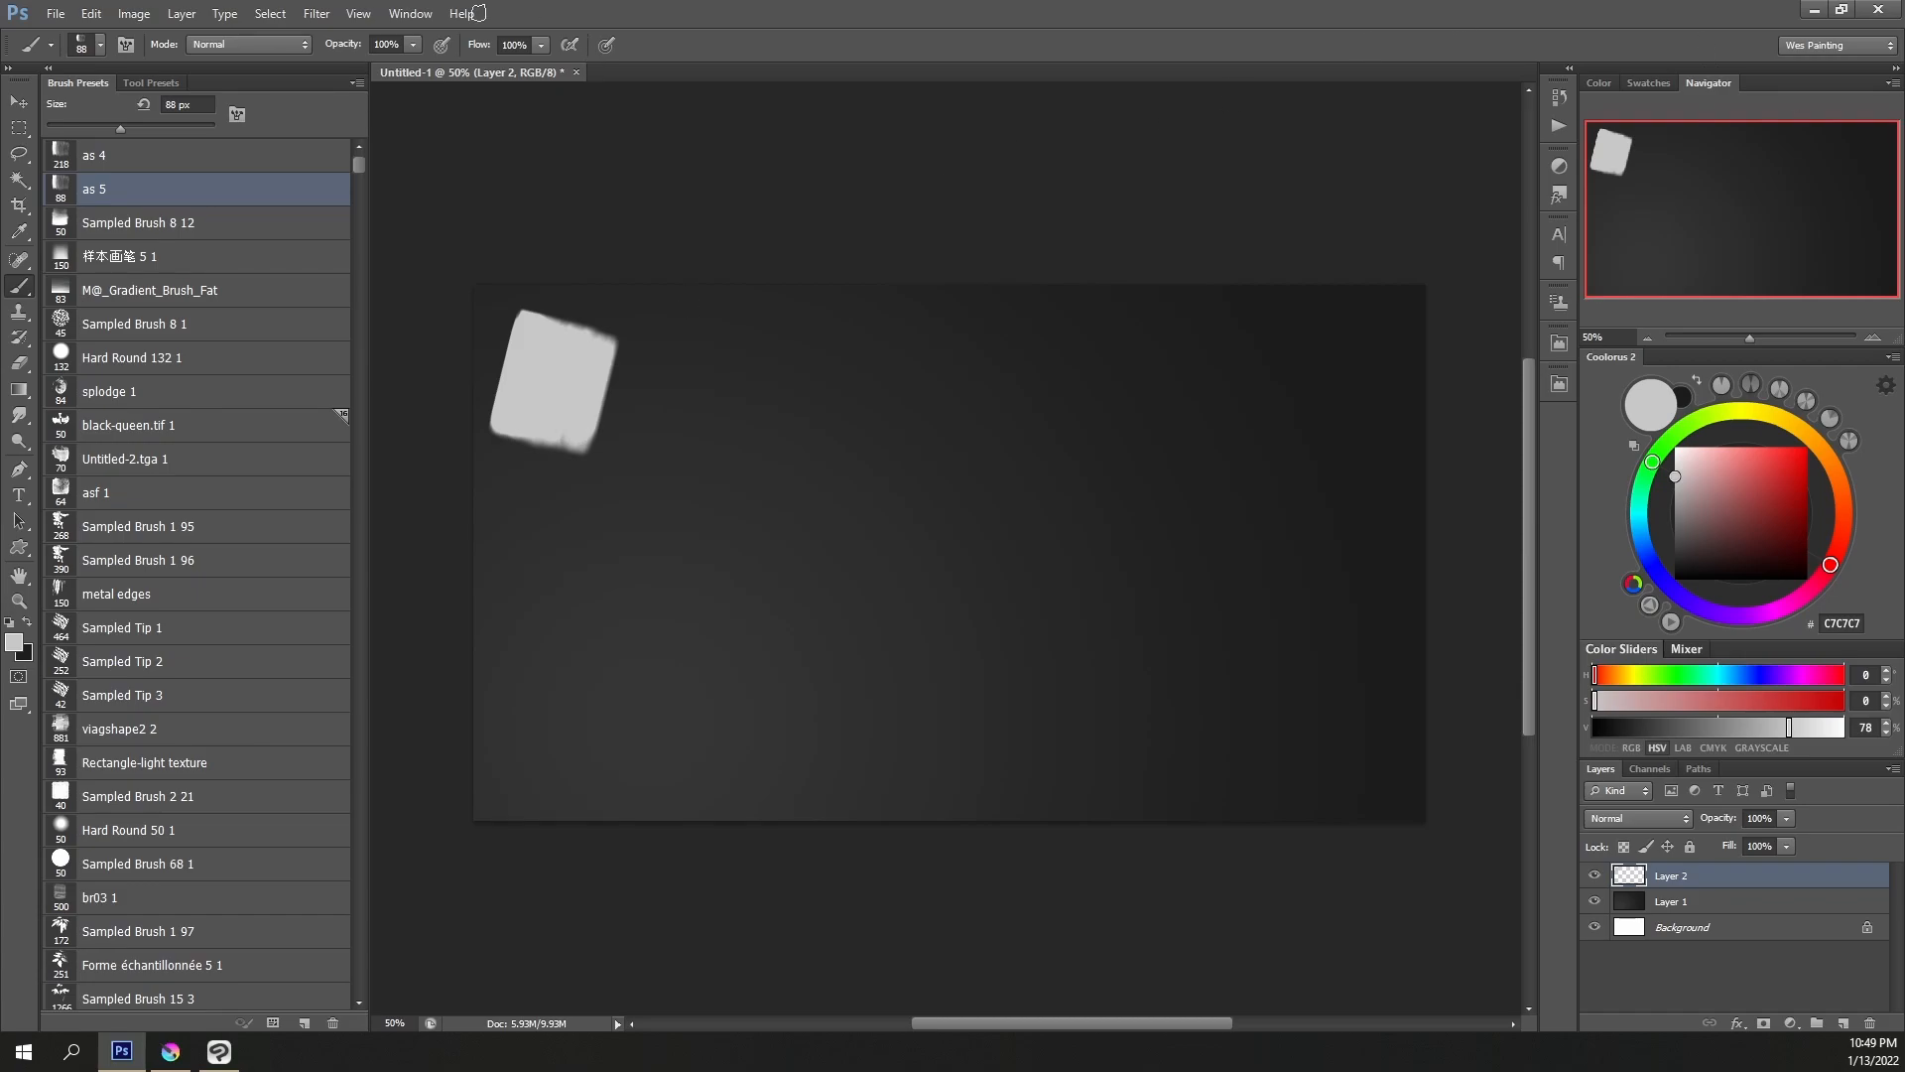
mouse_move(653, 310)
mouse_down()
mouse_move(679, 331)
mouse_move(660, 309)
mouse_up()
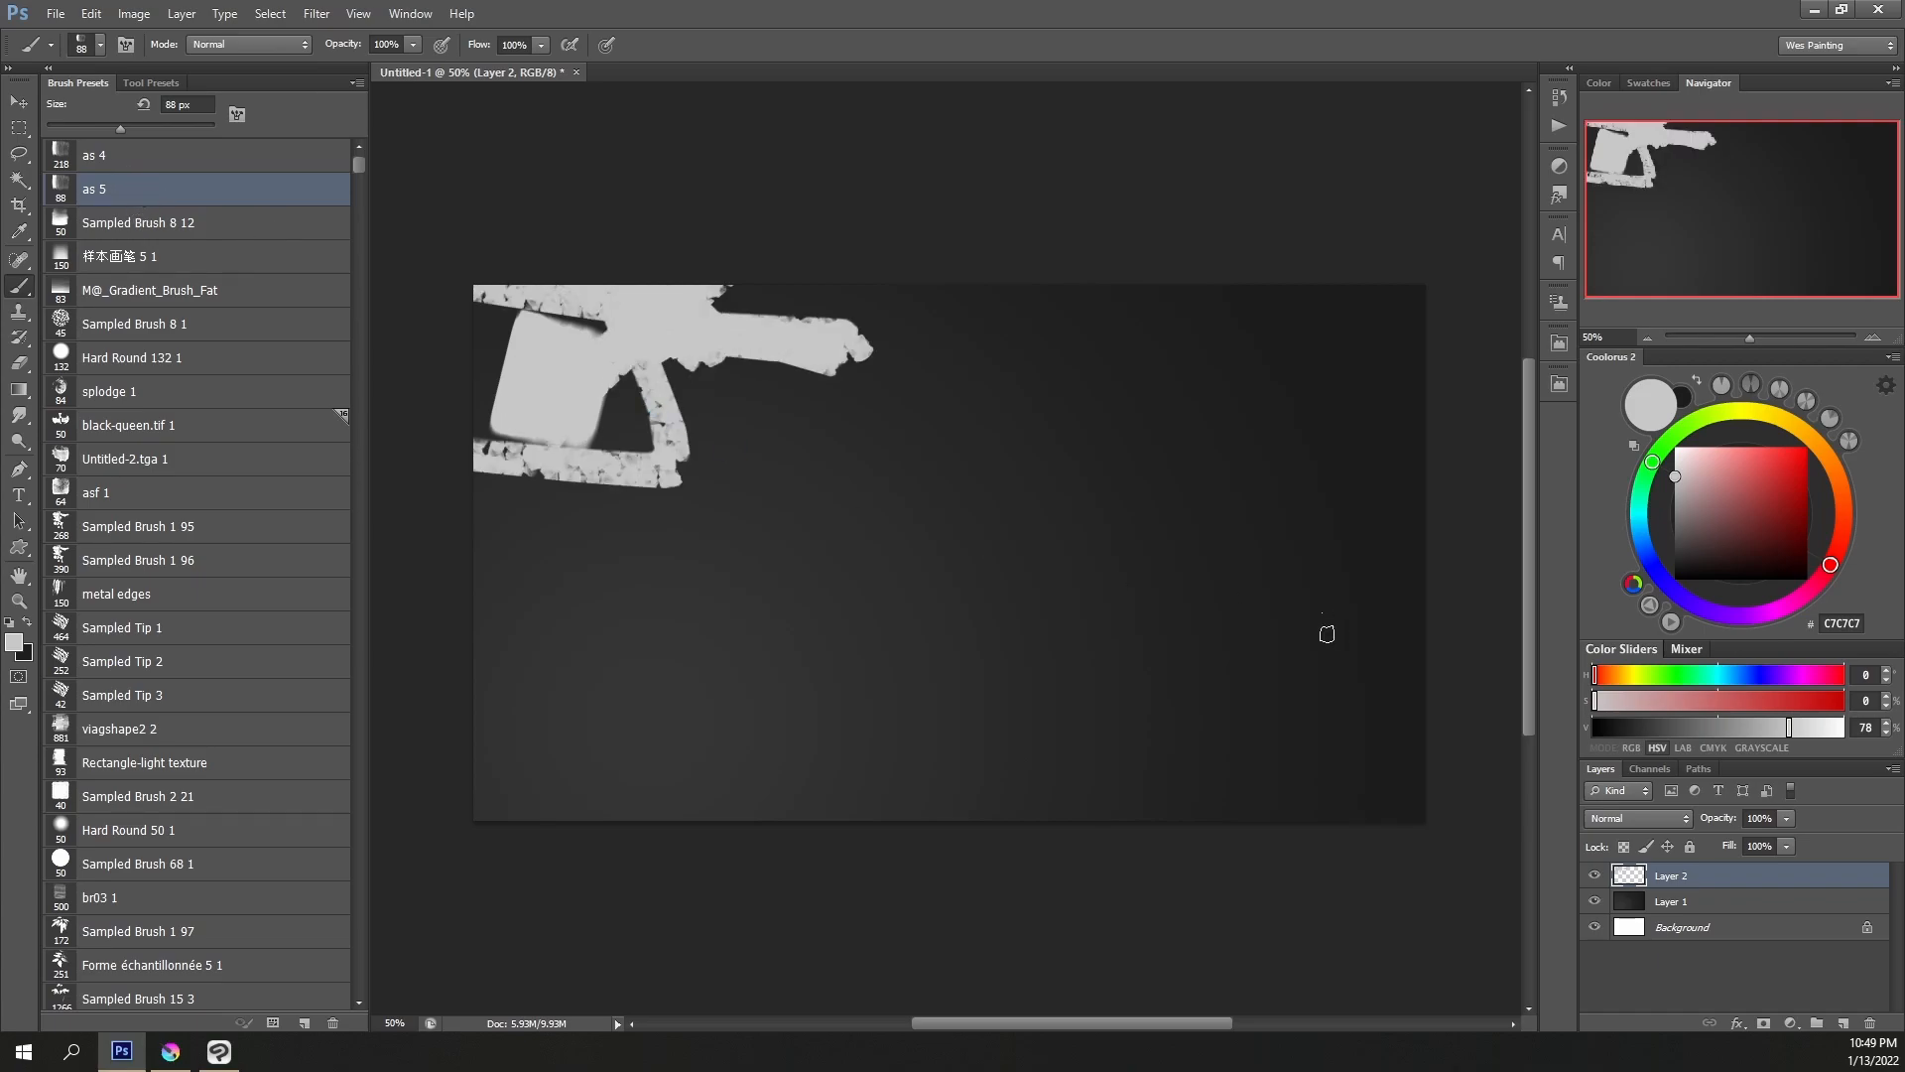
Delete the as 4 brush from the brush presets
click(124, 236)
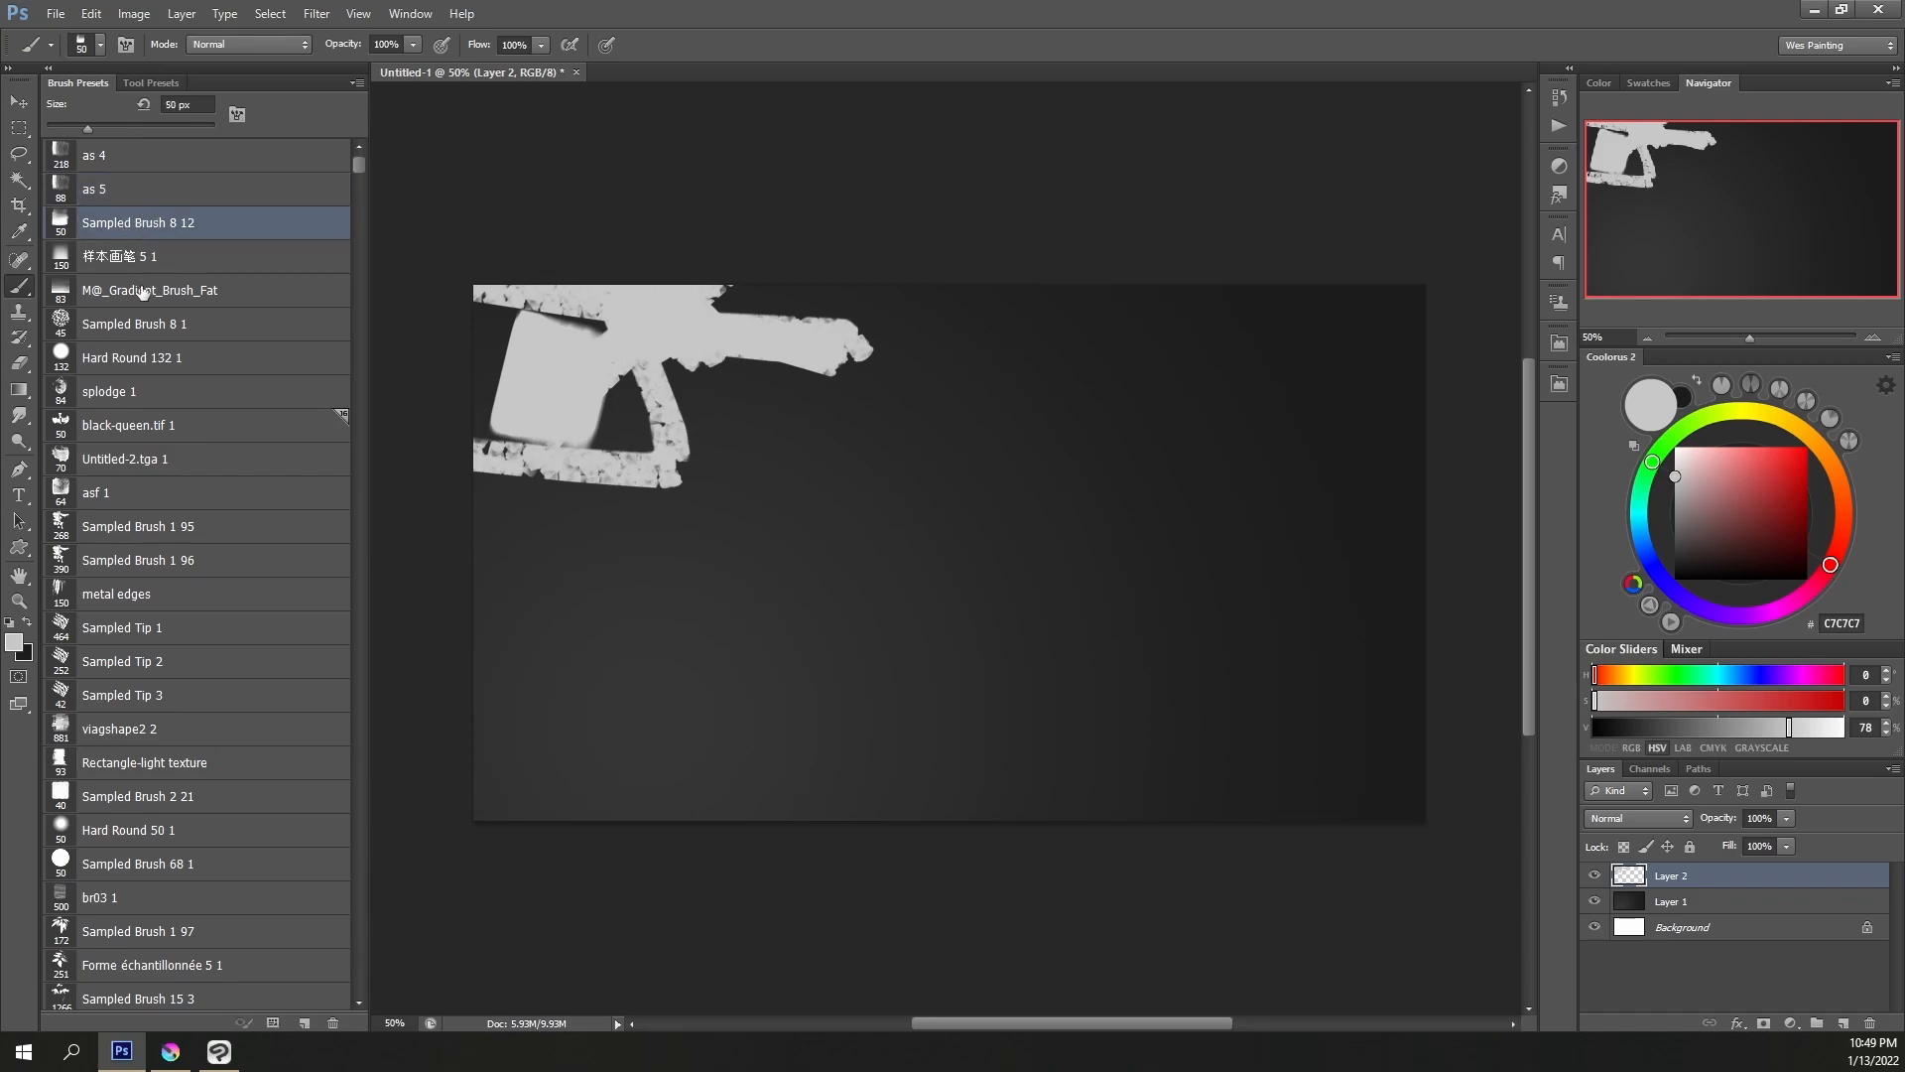
click(140, 256)
click(141, 222)
click(142, 164)
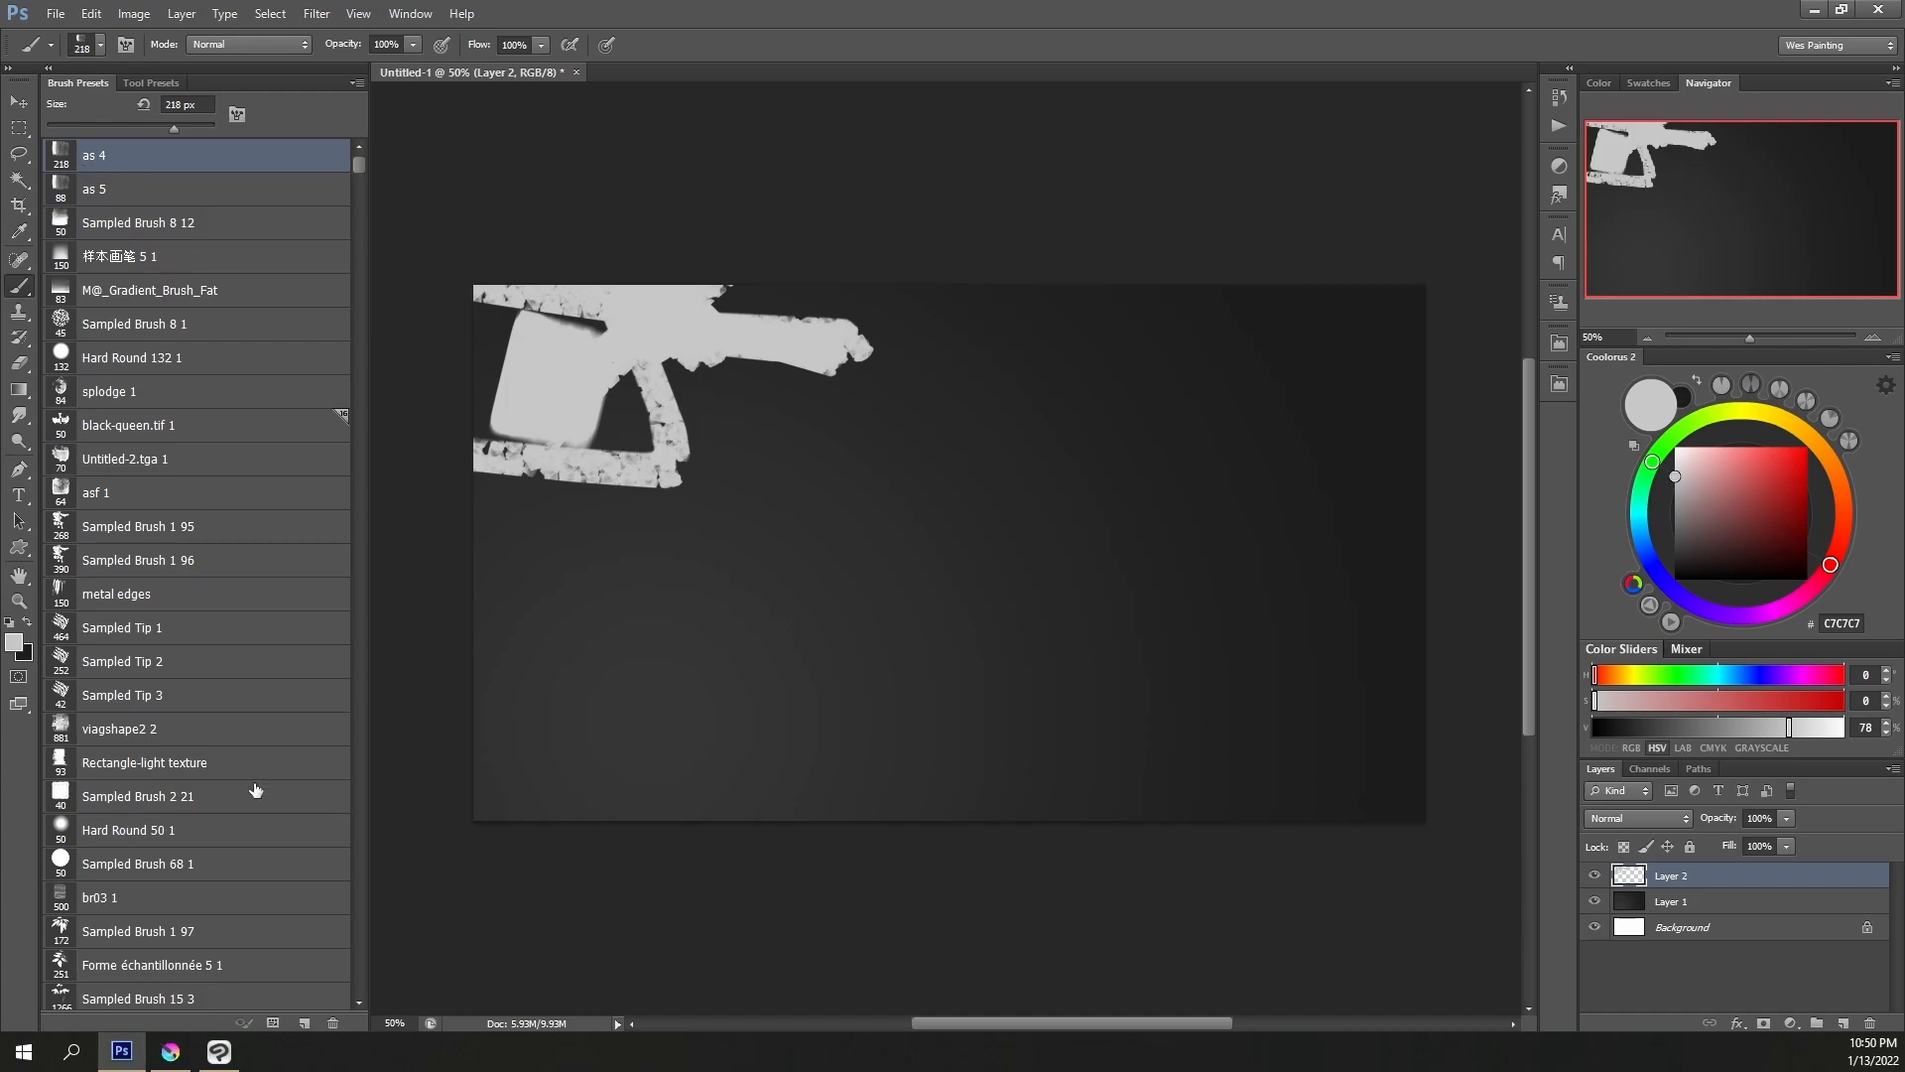
click(333, 1024)
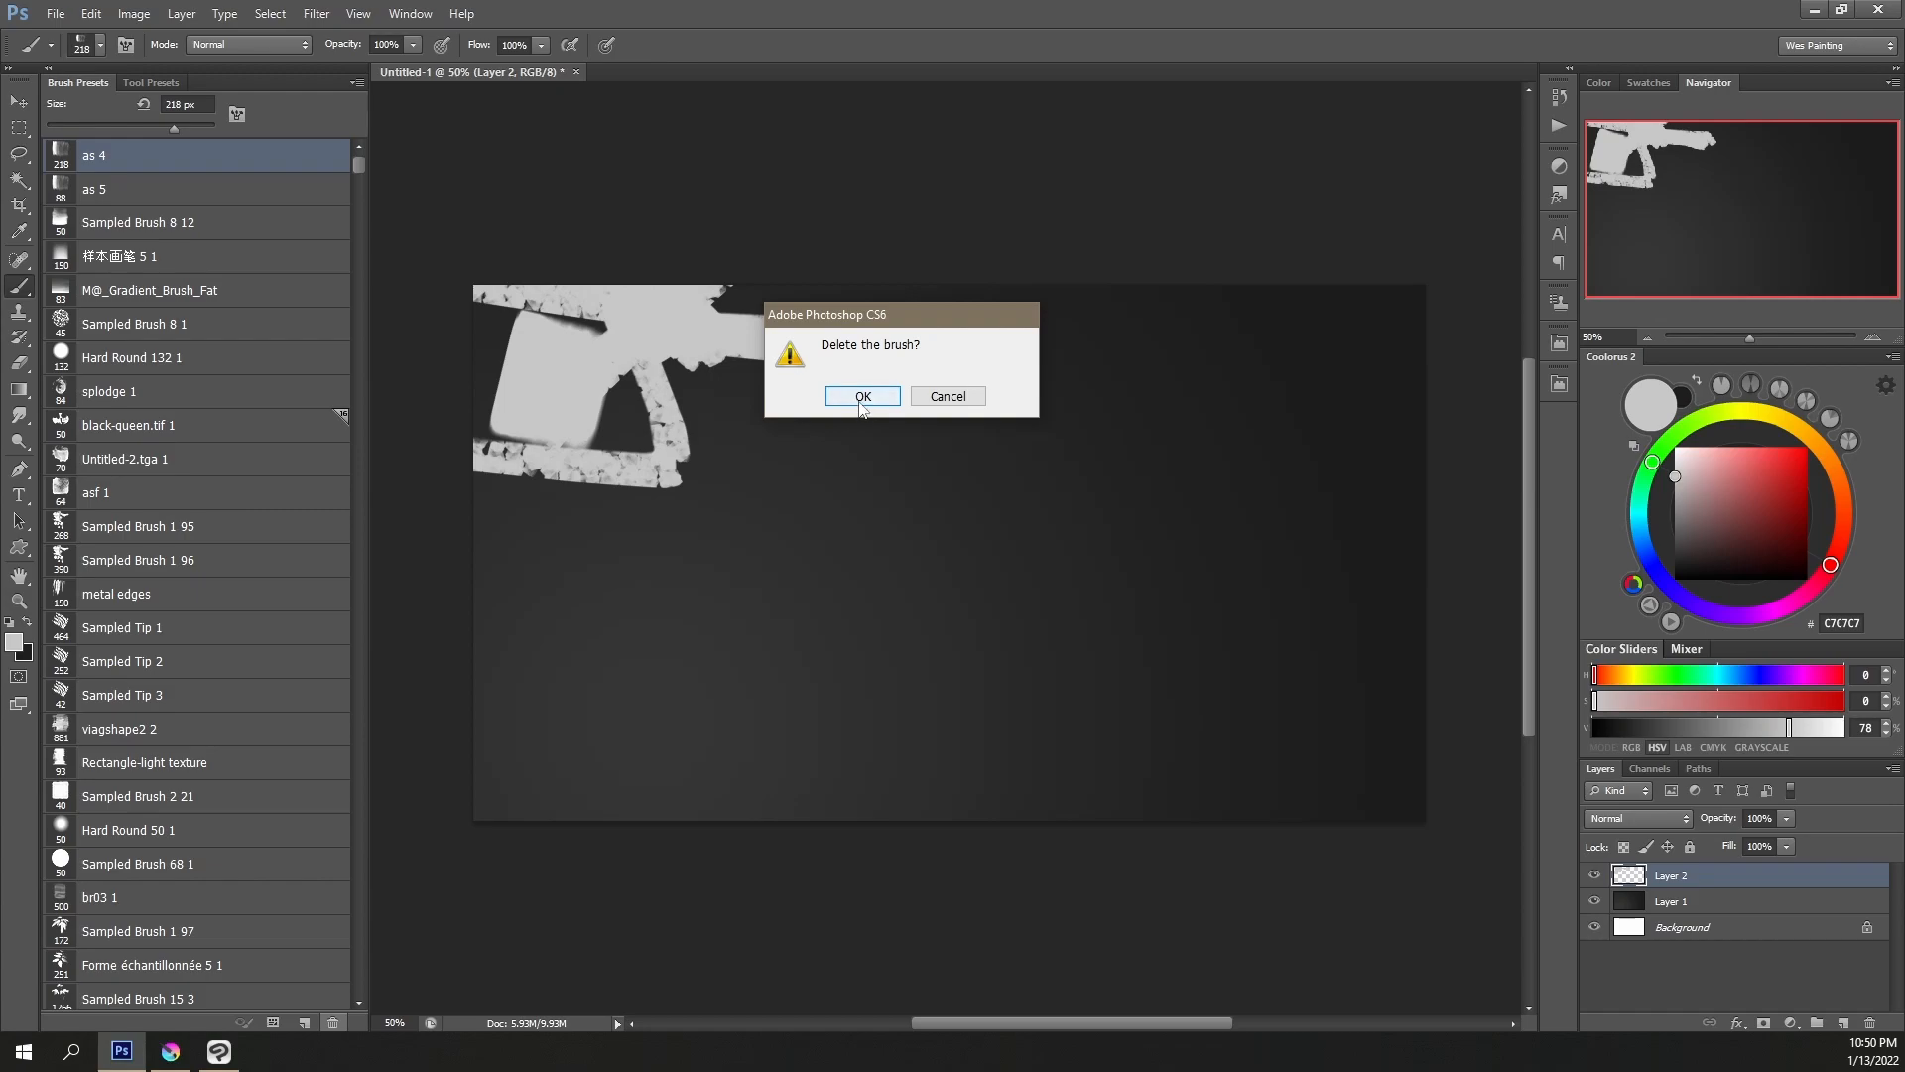
click(861, 398)
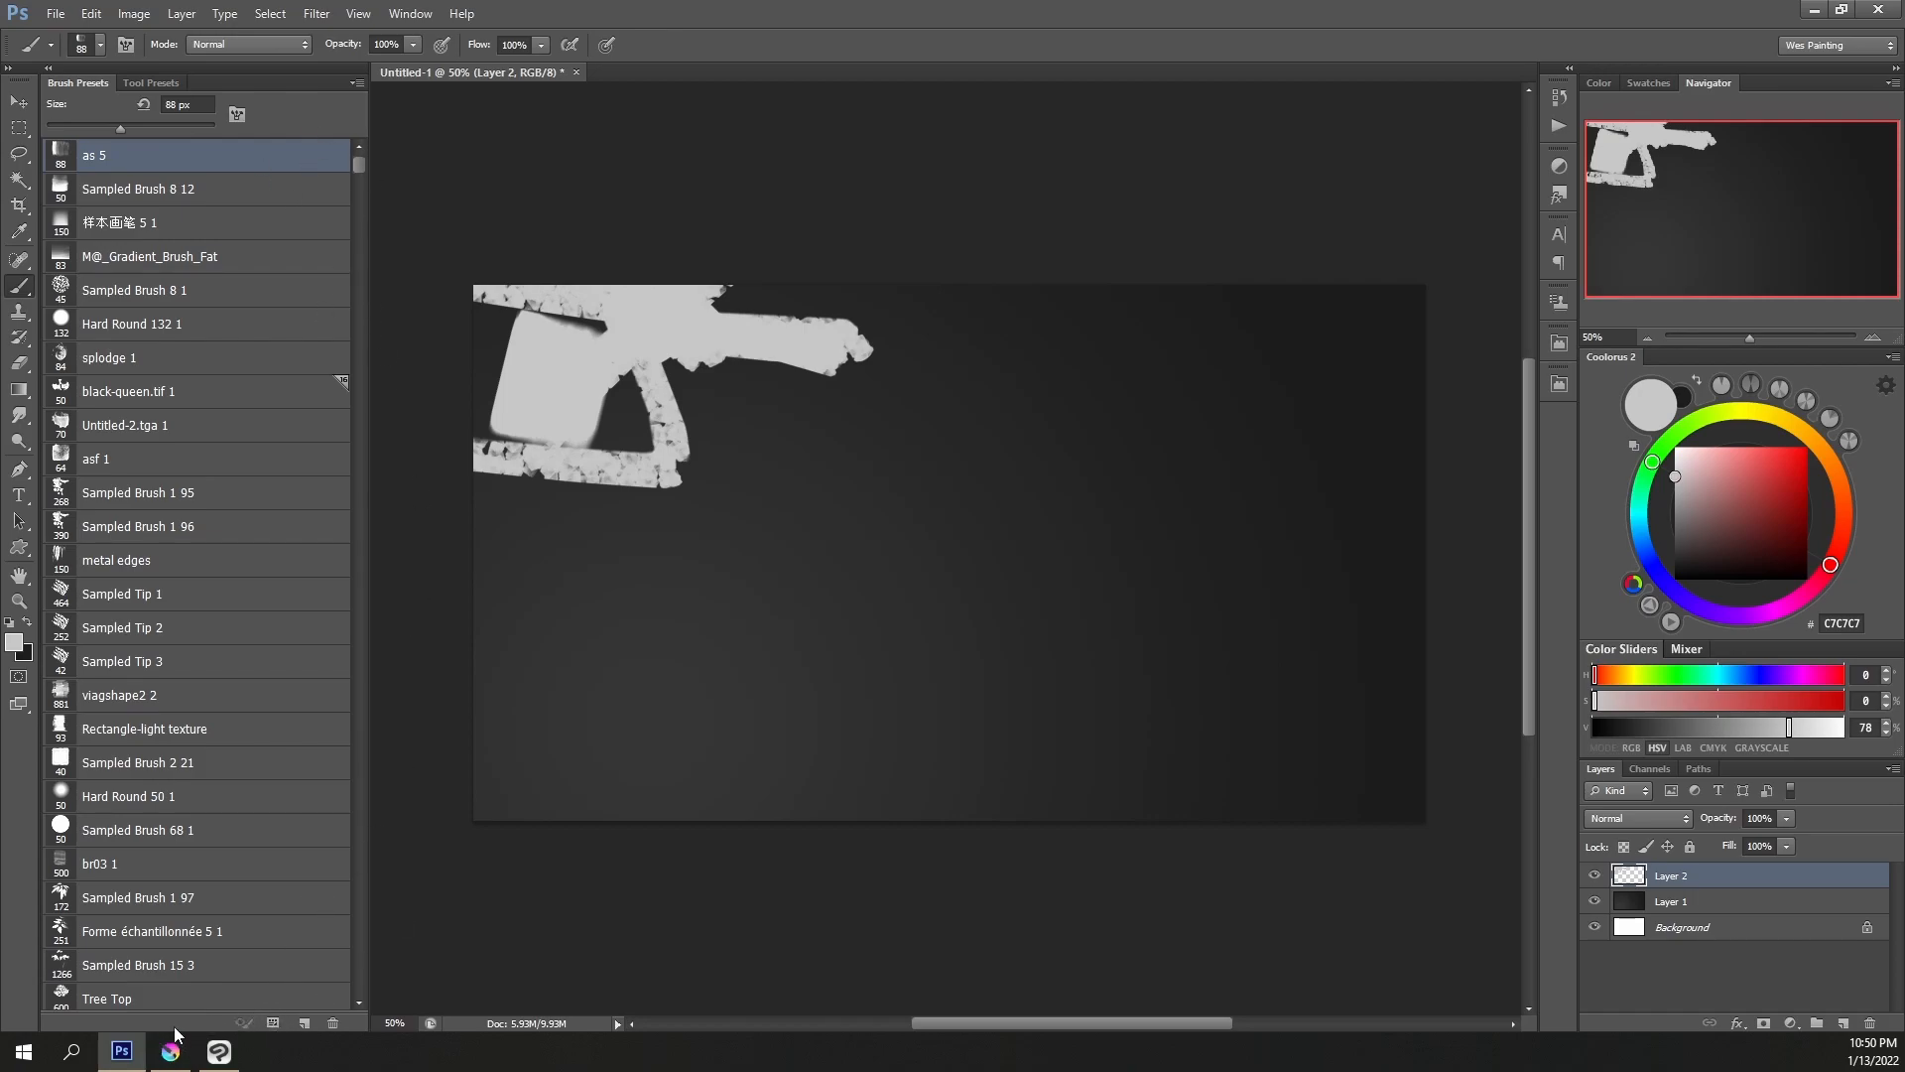
Delete the 175 px soft round brush in the last row of the Preset Manager's brushes
click(274, 1023)
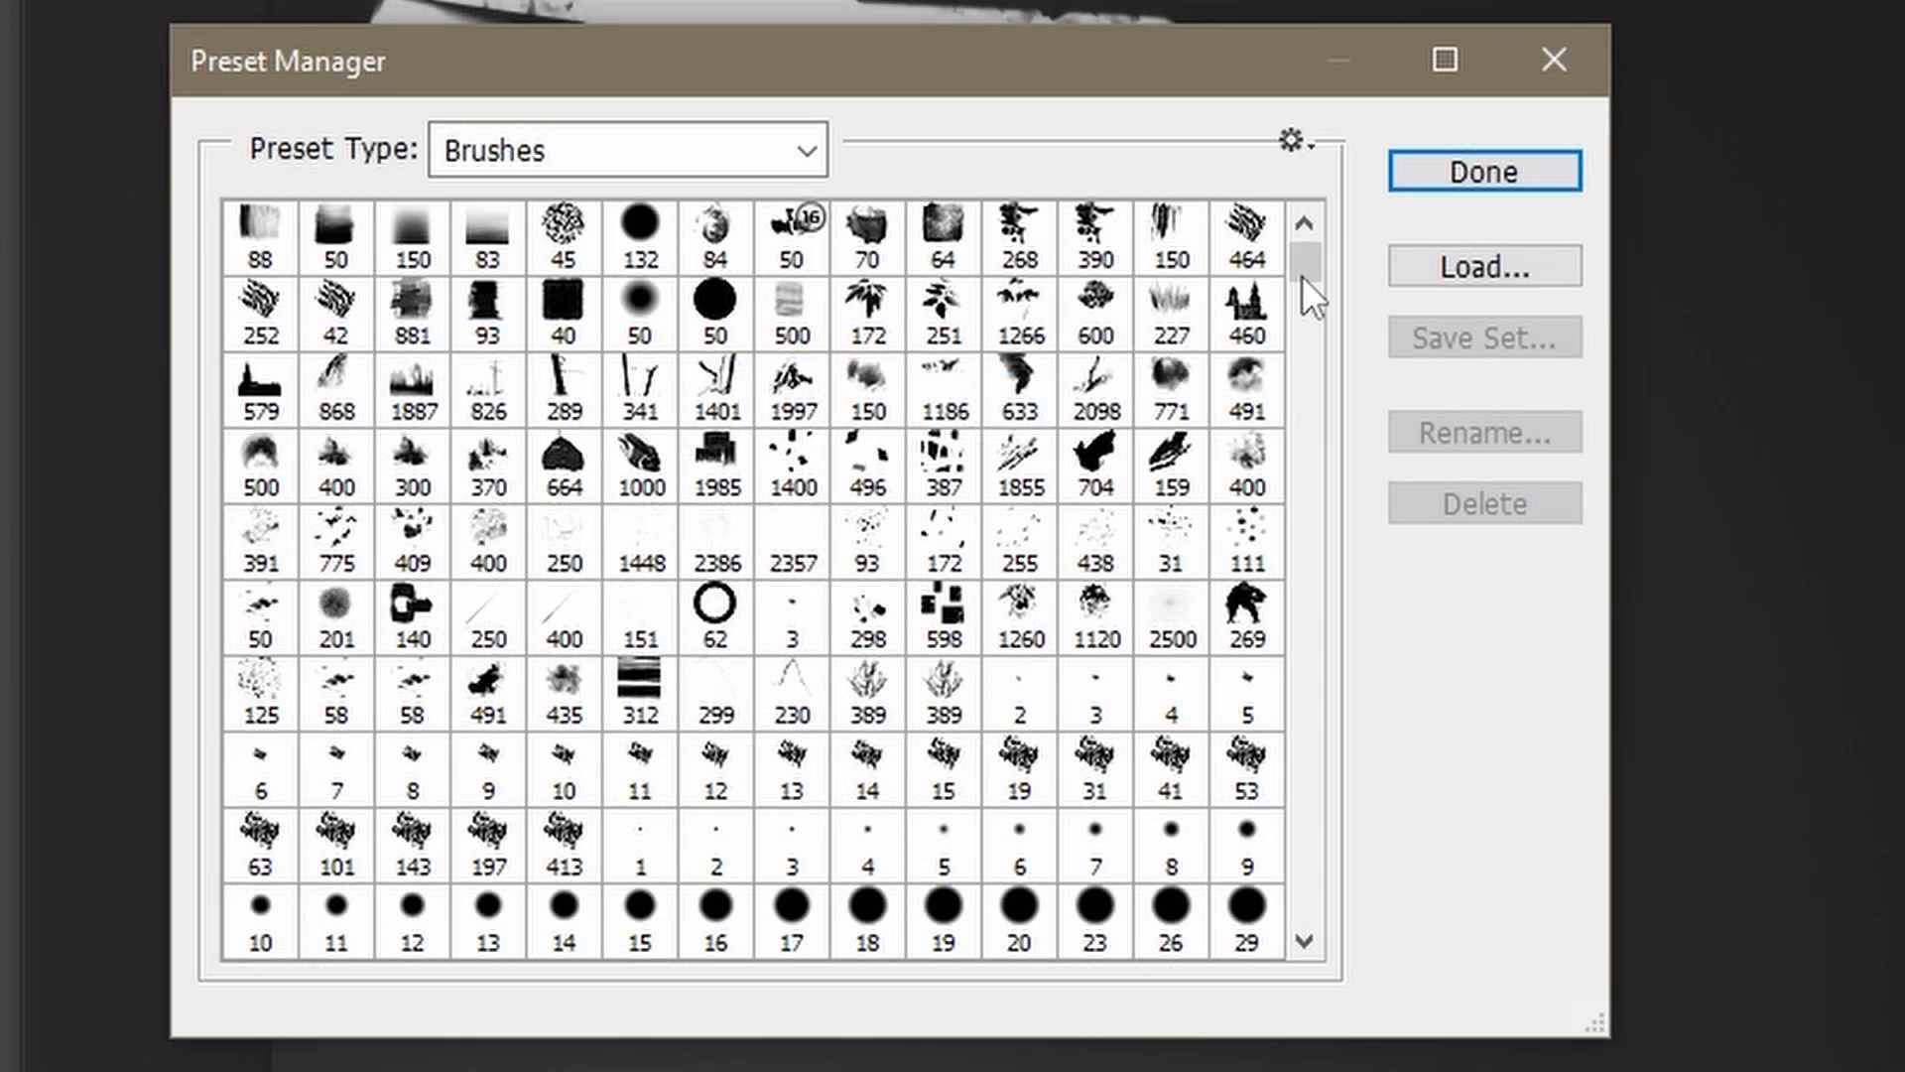
drag(1307, 280, 1363, 926)
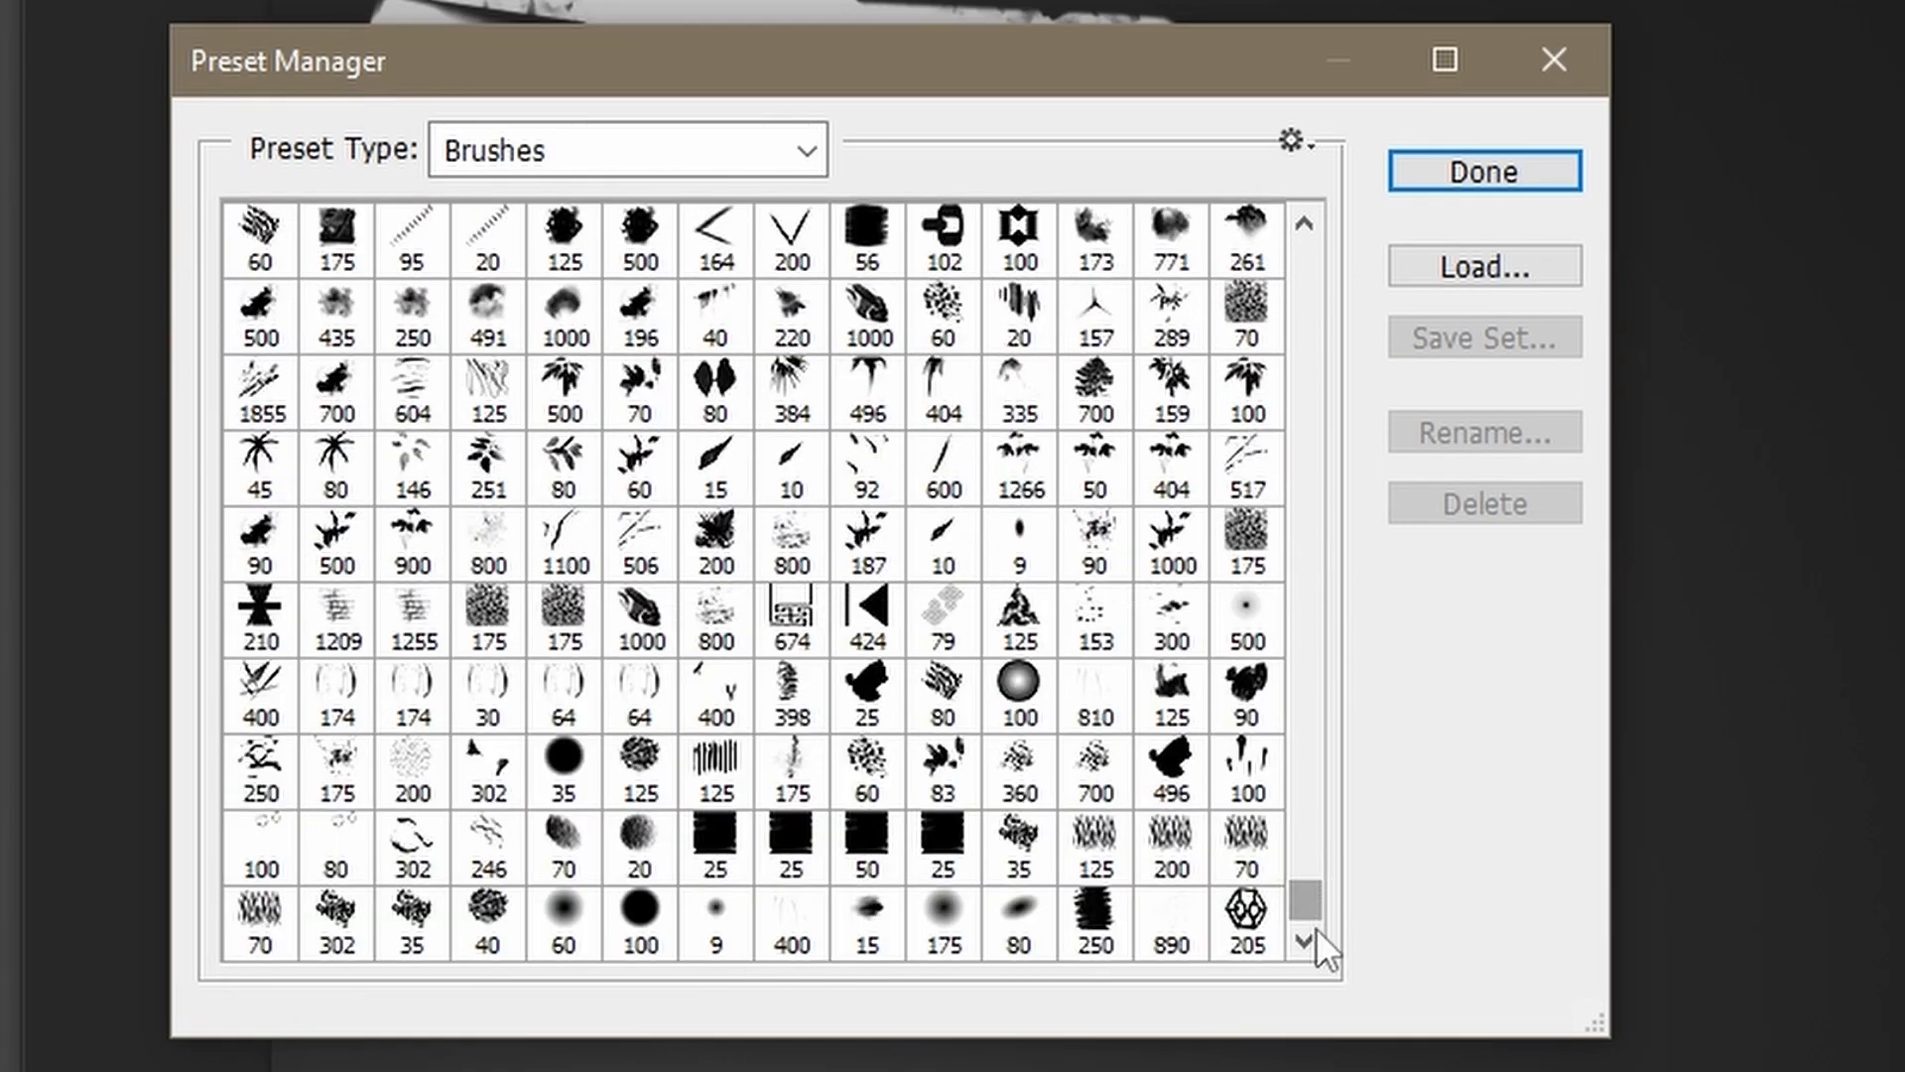
click(942, 917)
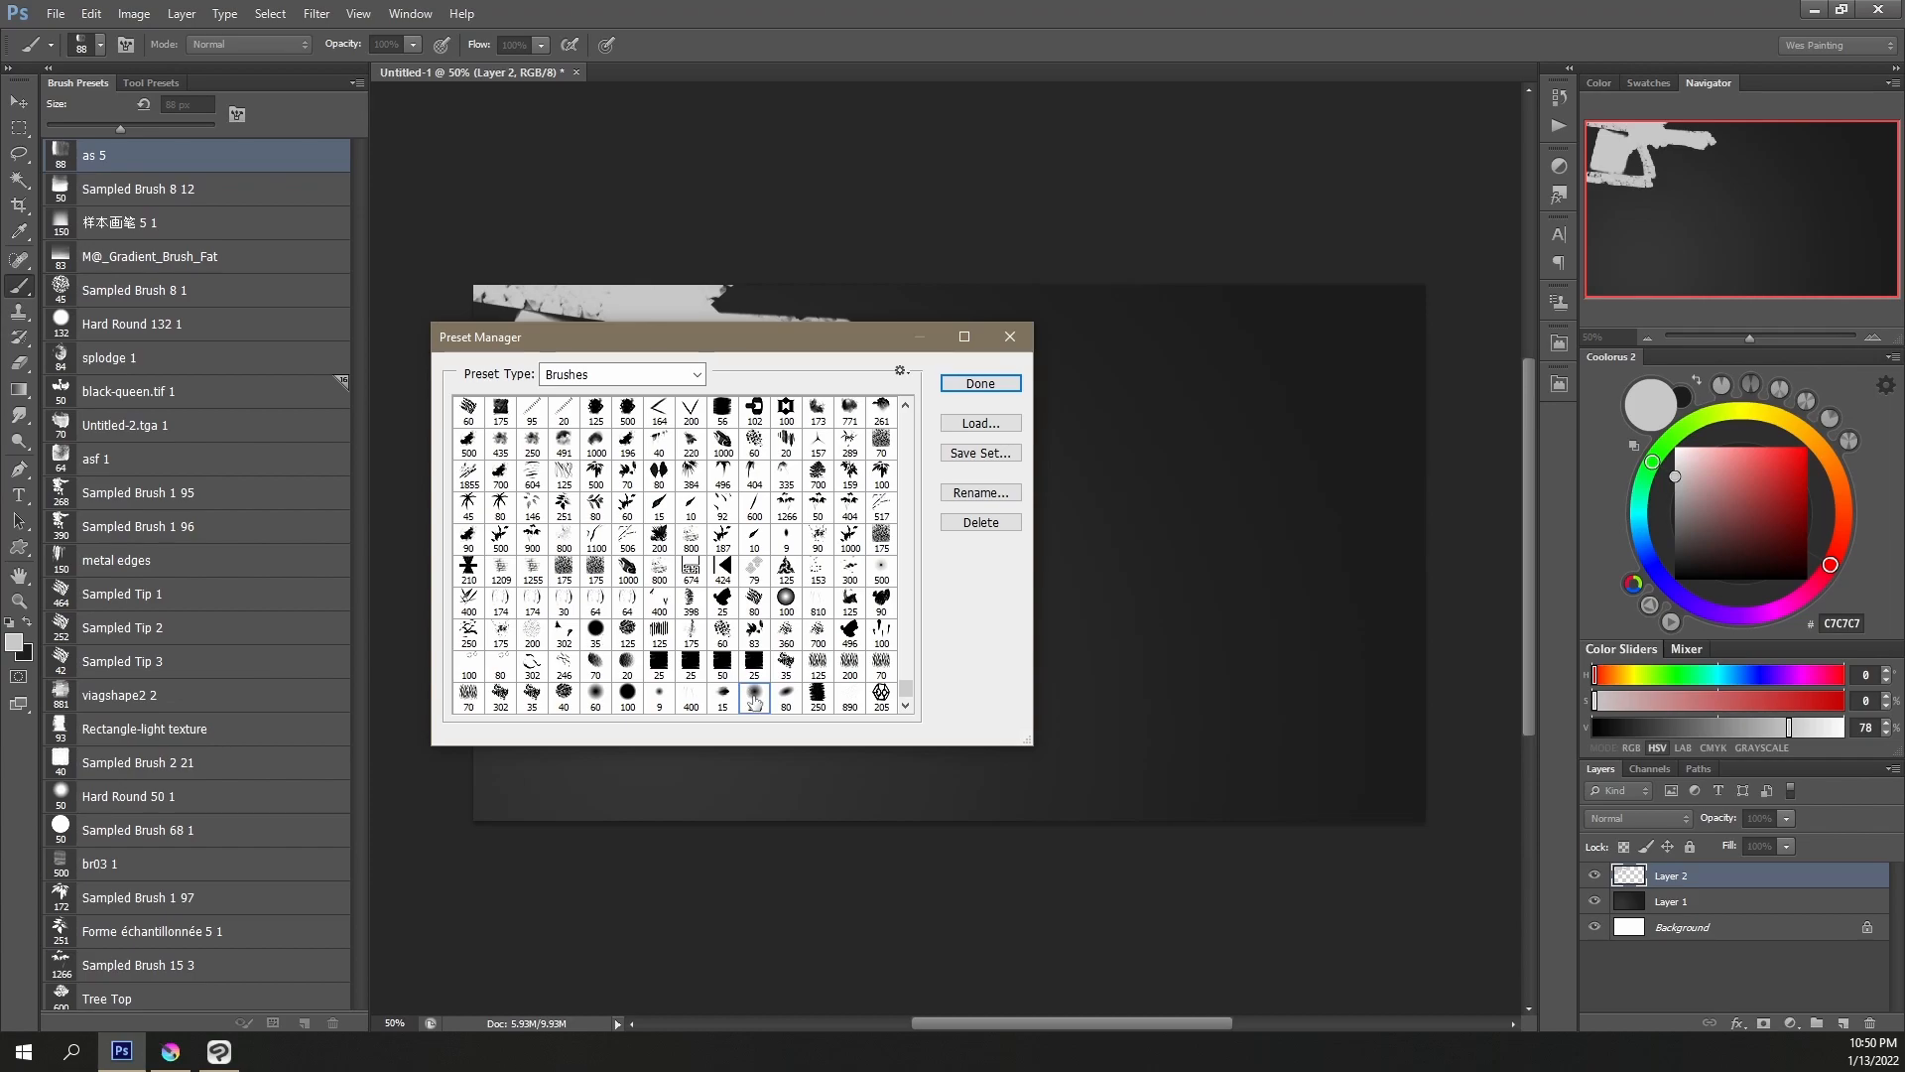
key(Delete)
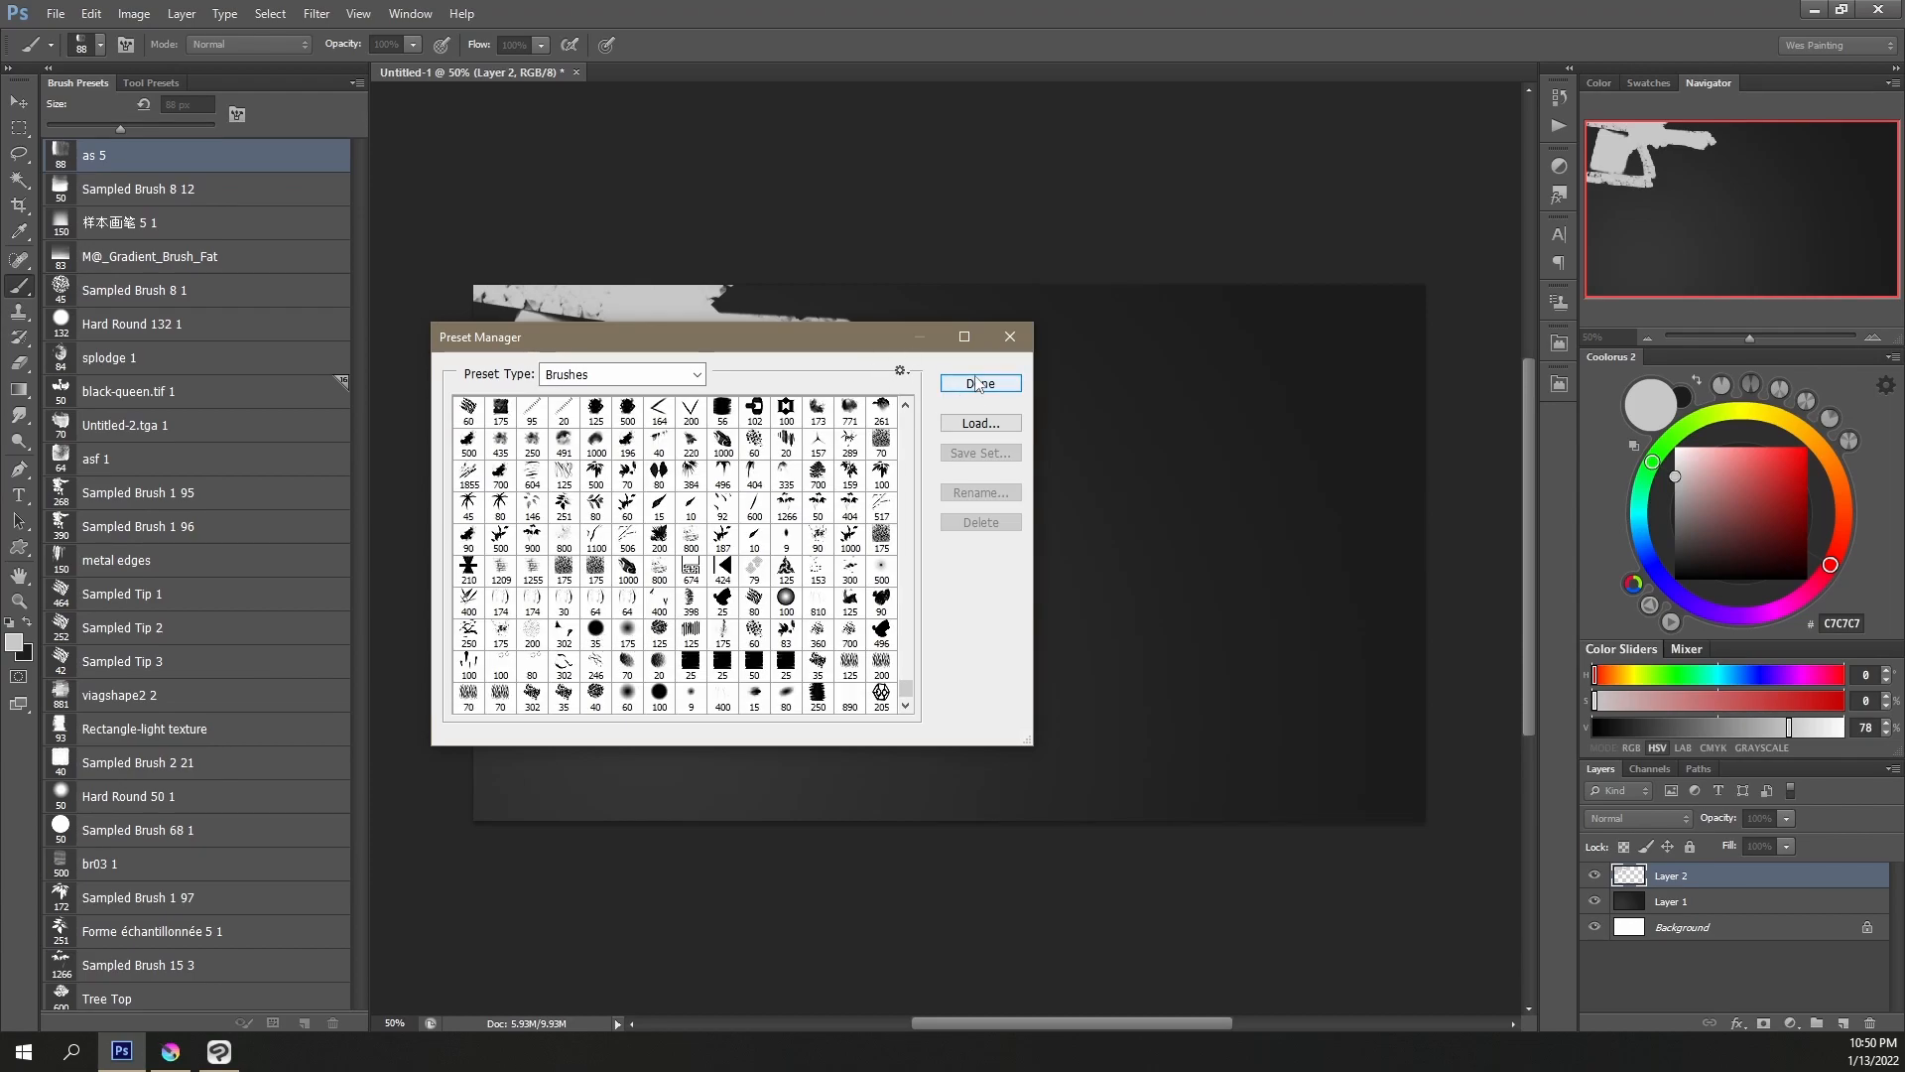
Move the Sampled Brush 8 1 preset (45 px) to second place after as 5 in the Preset Manager and close it
drag(906, 688, 907, 419)
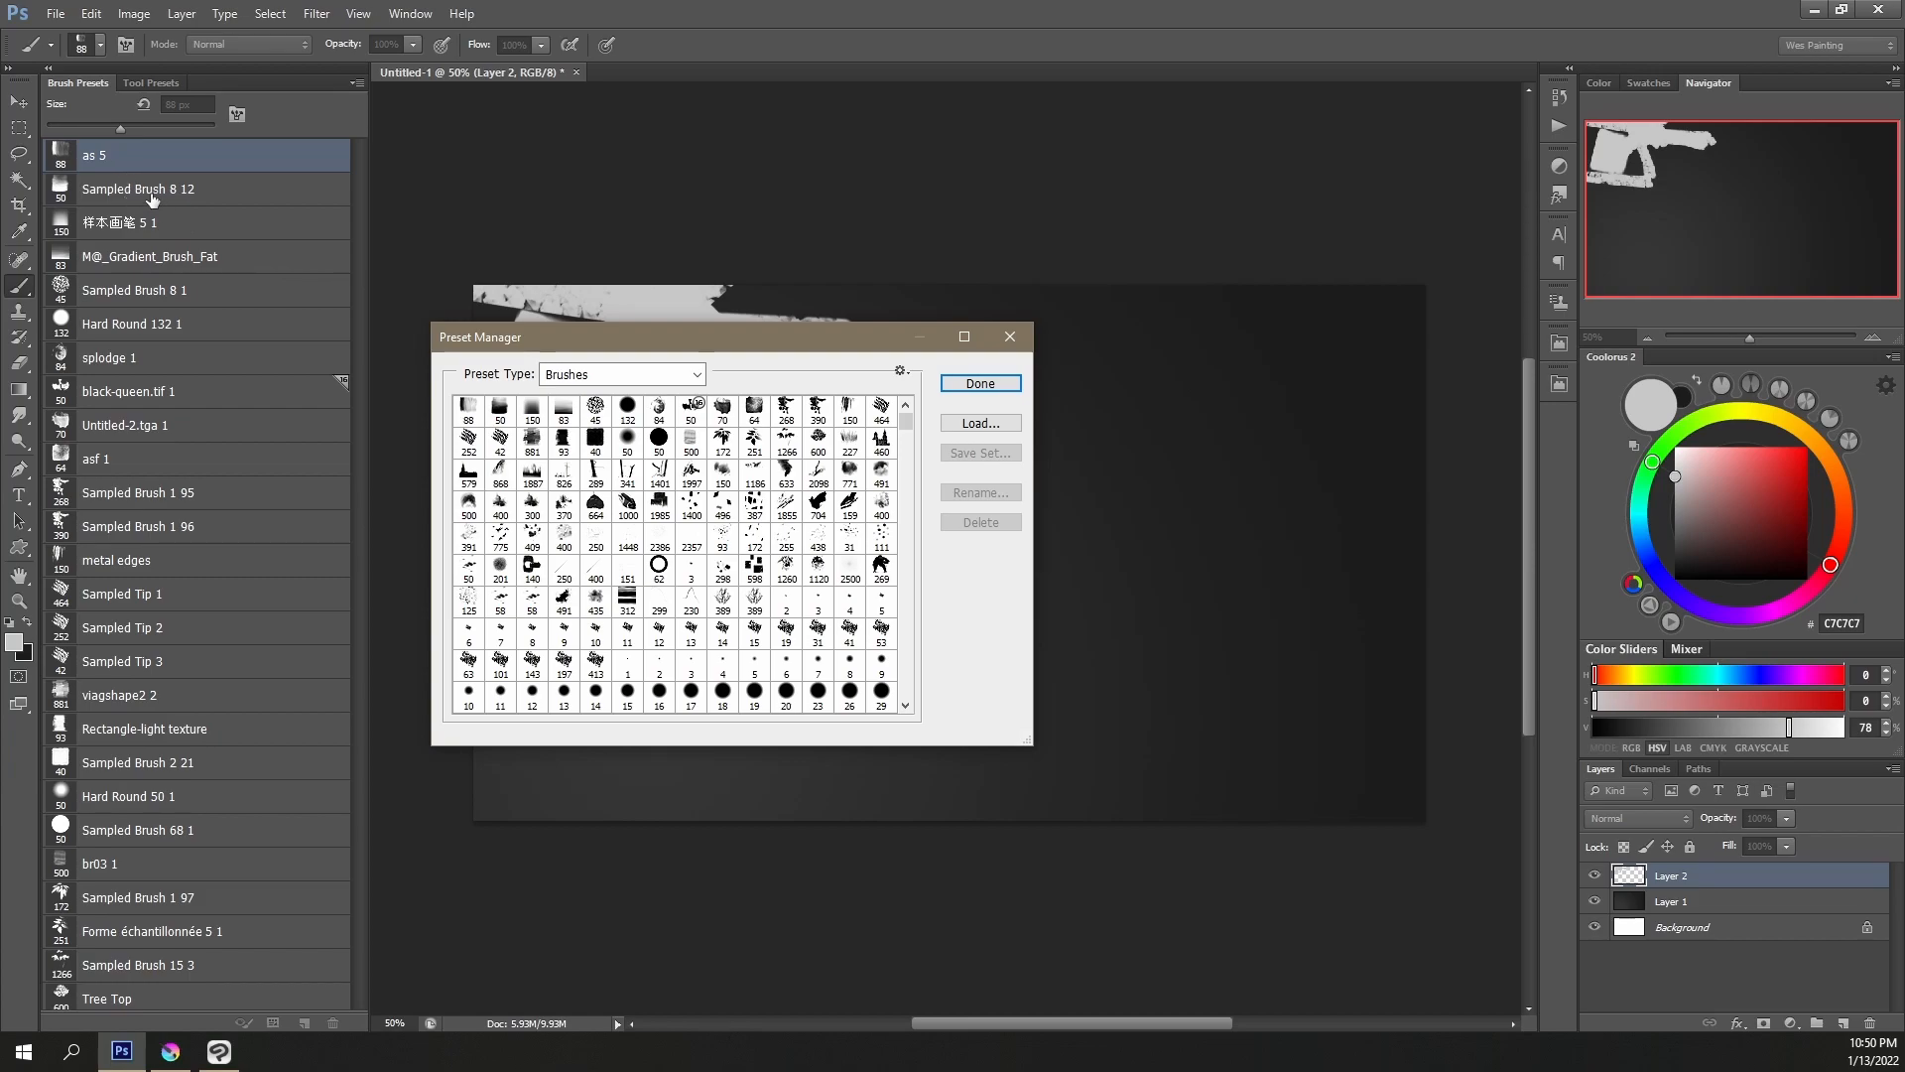
click(501, 415)
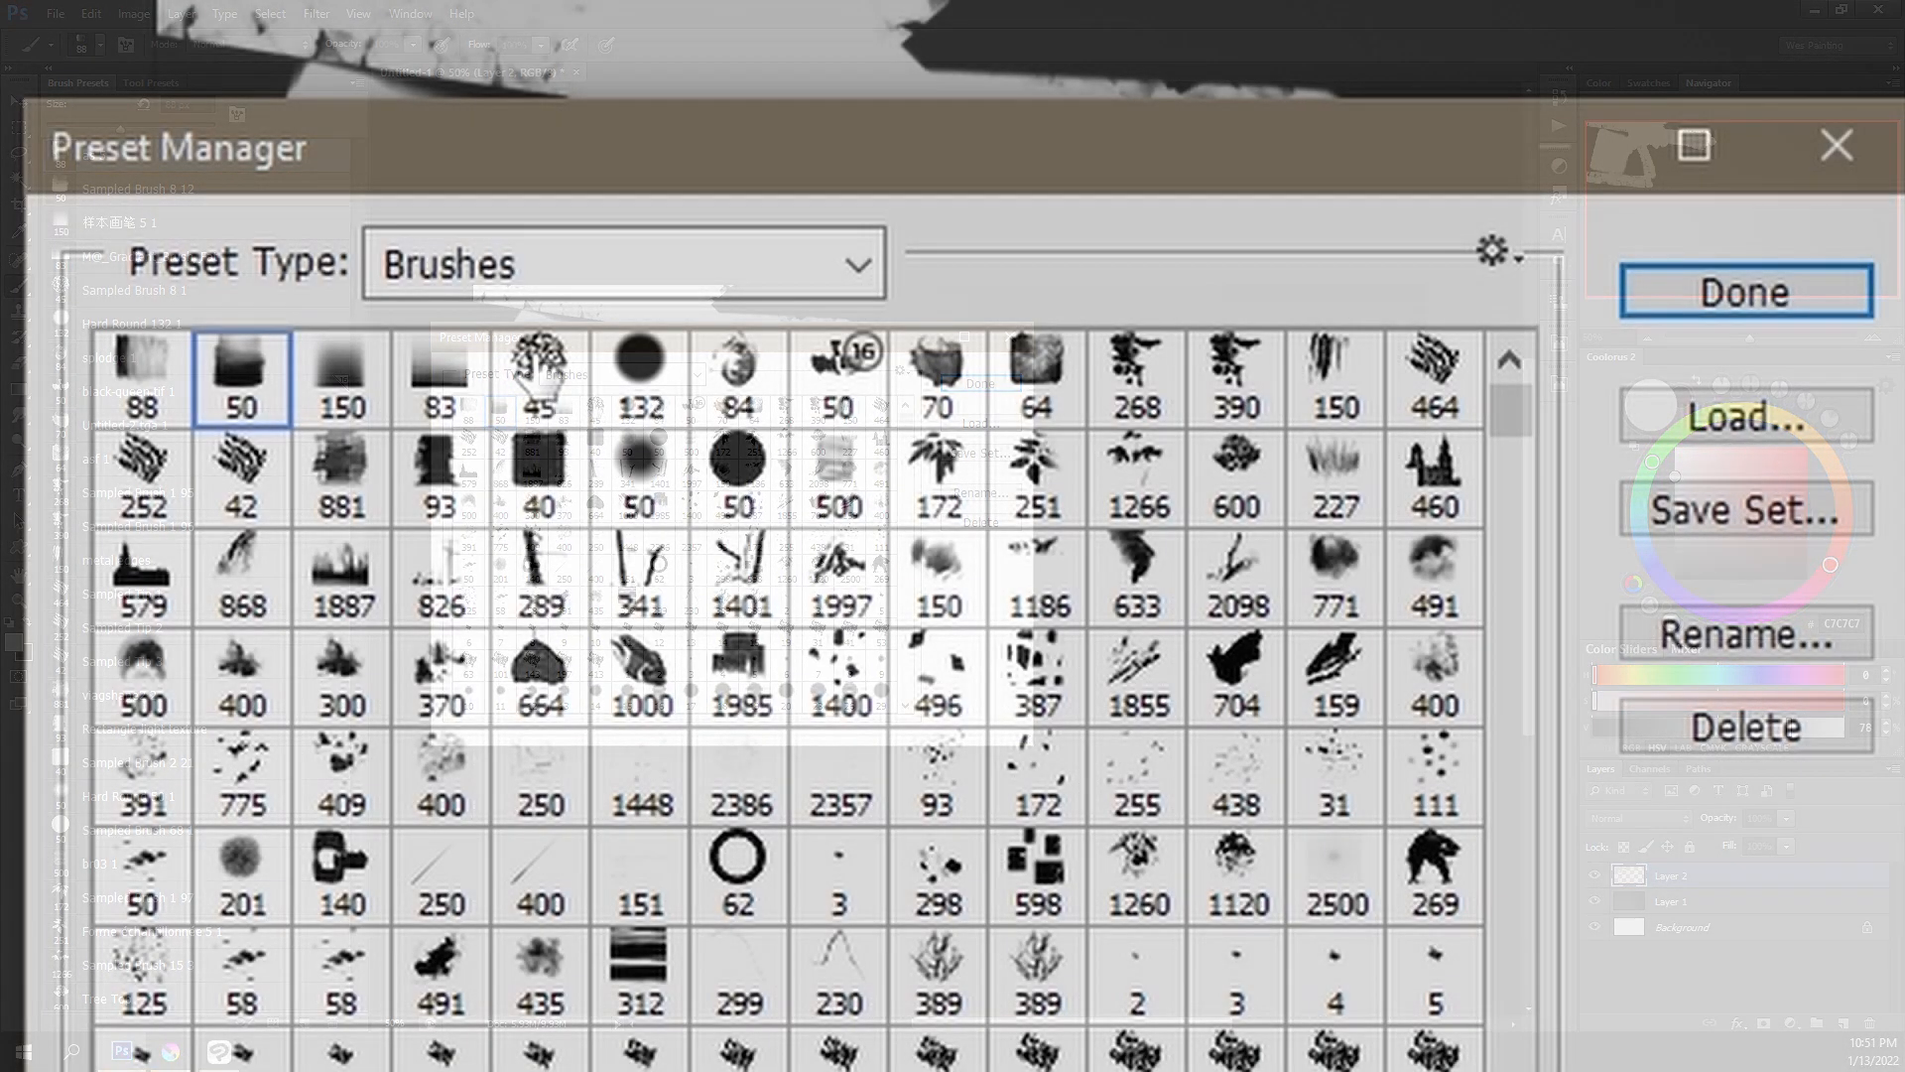
click(596, 437)
click(596, 414)
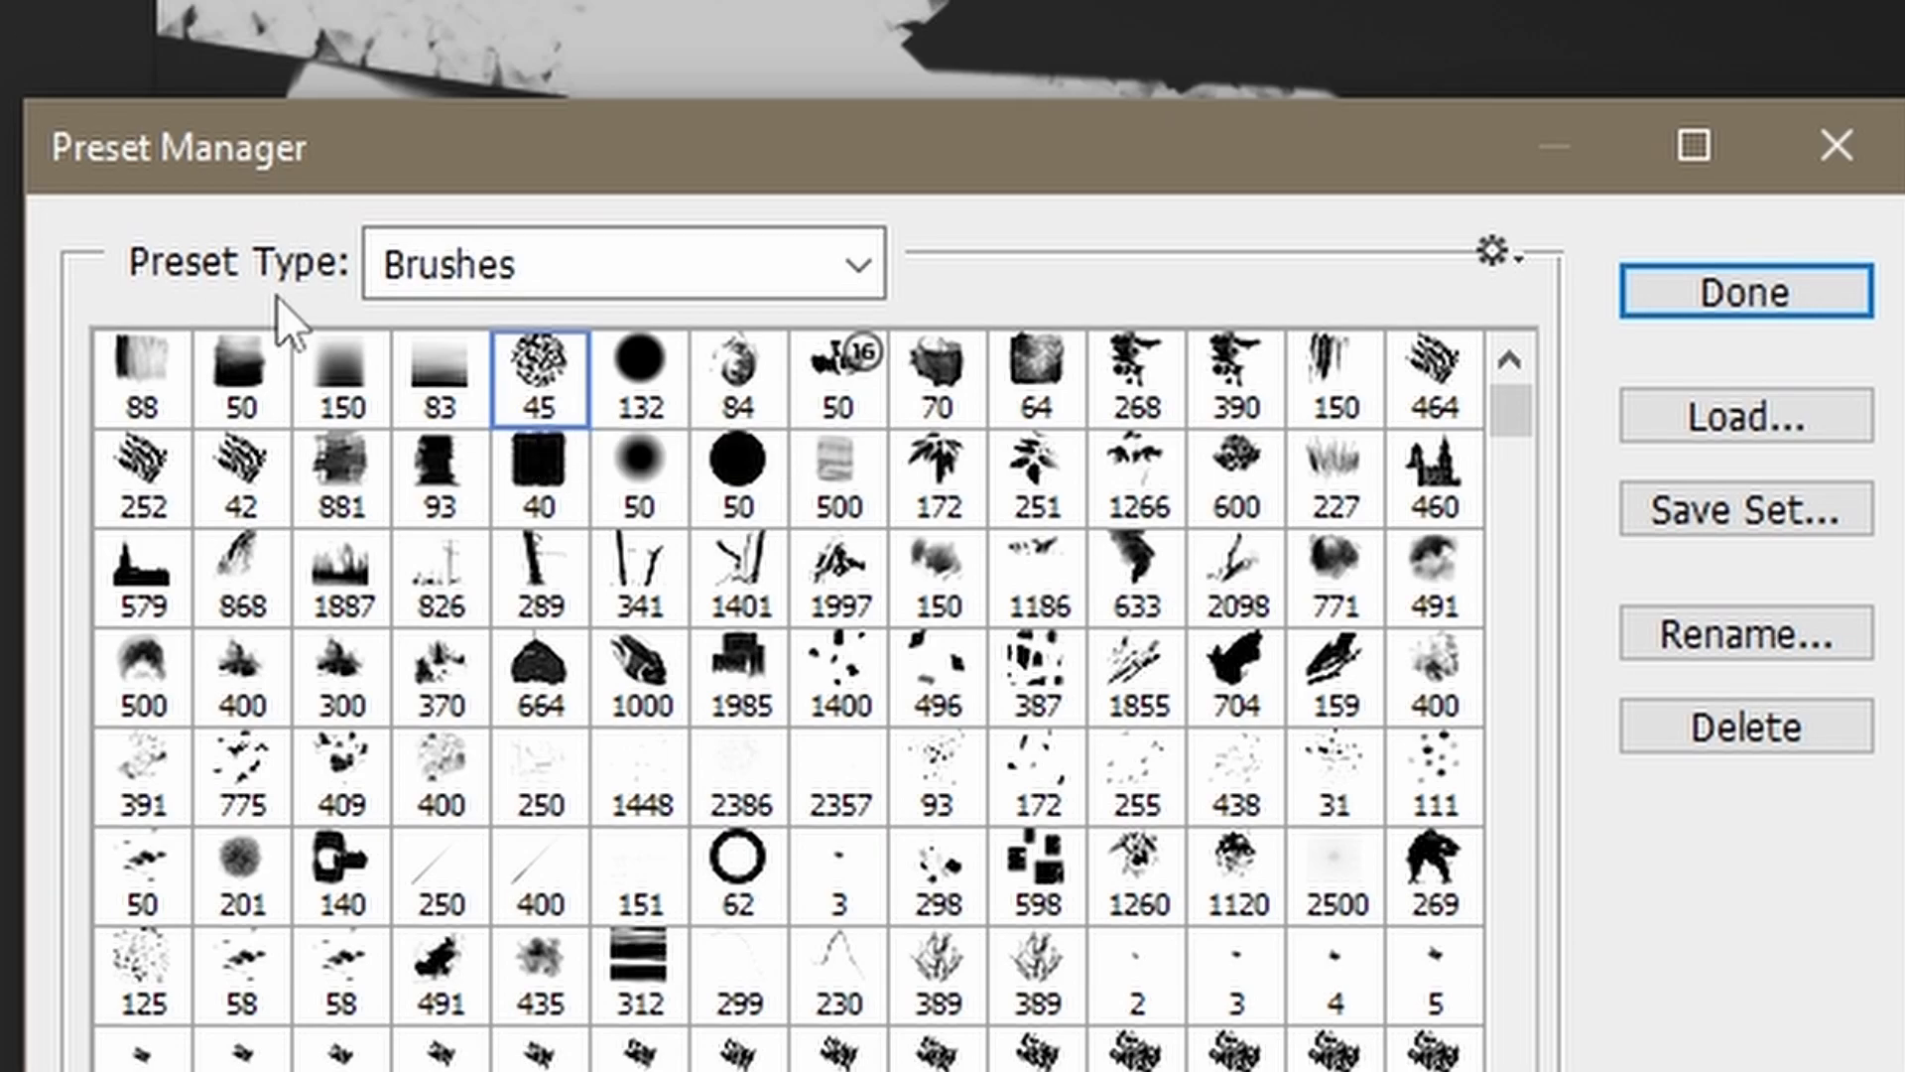
drag(544, 385, 227, 361)
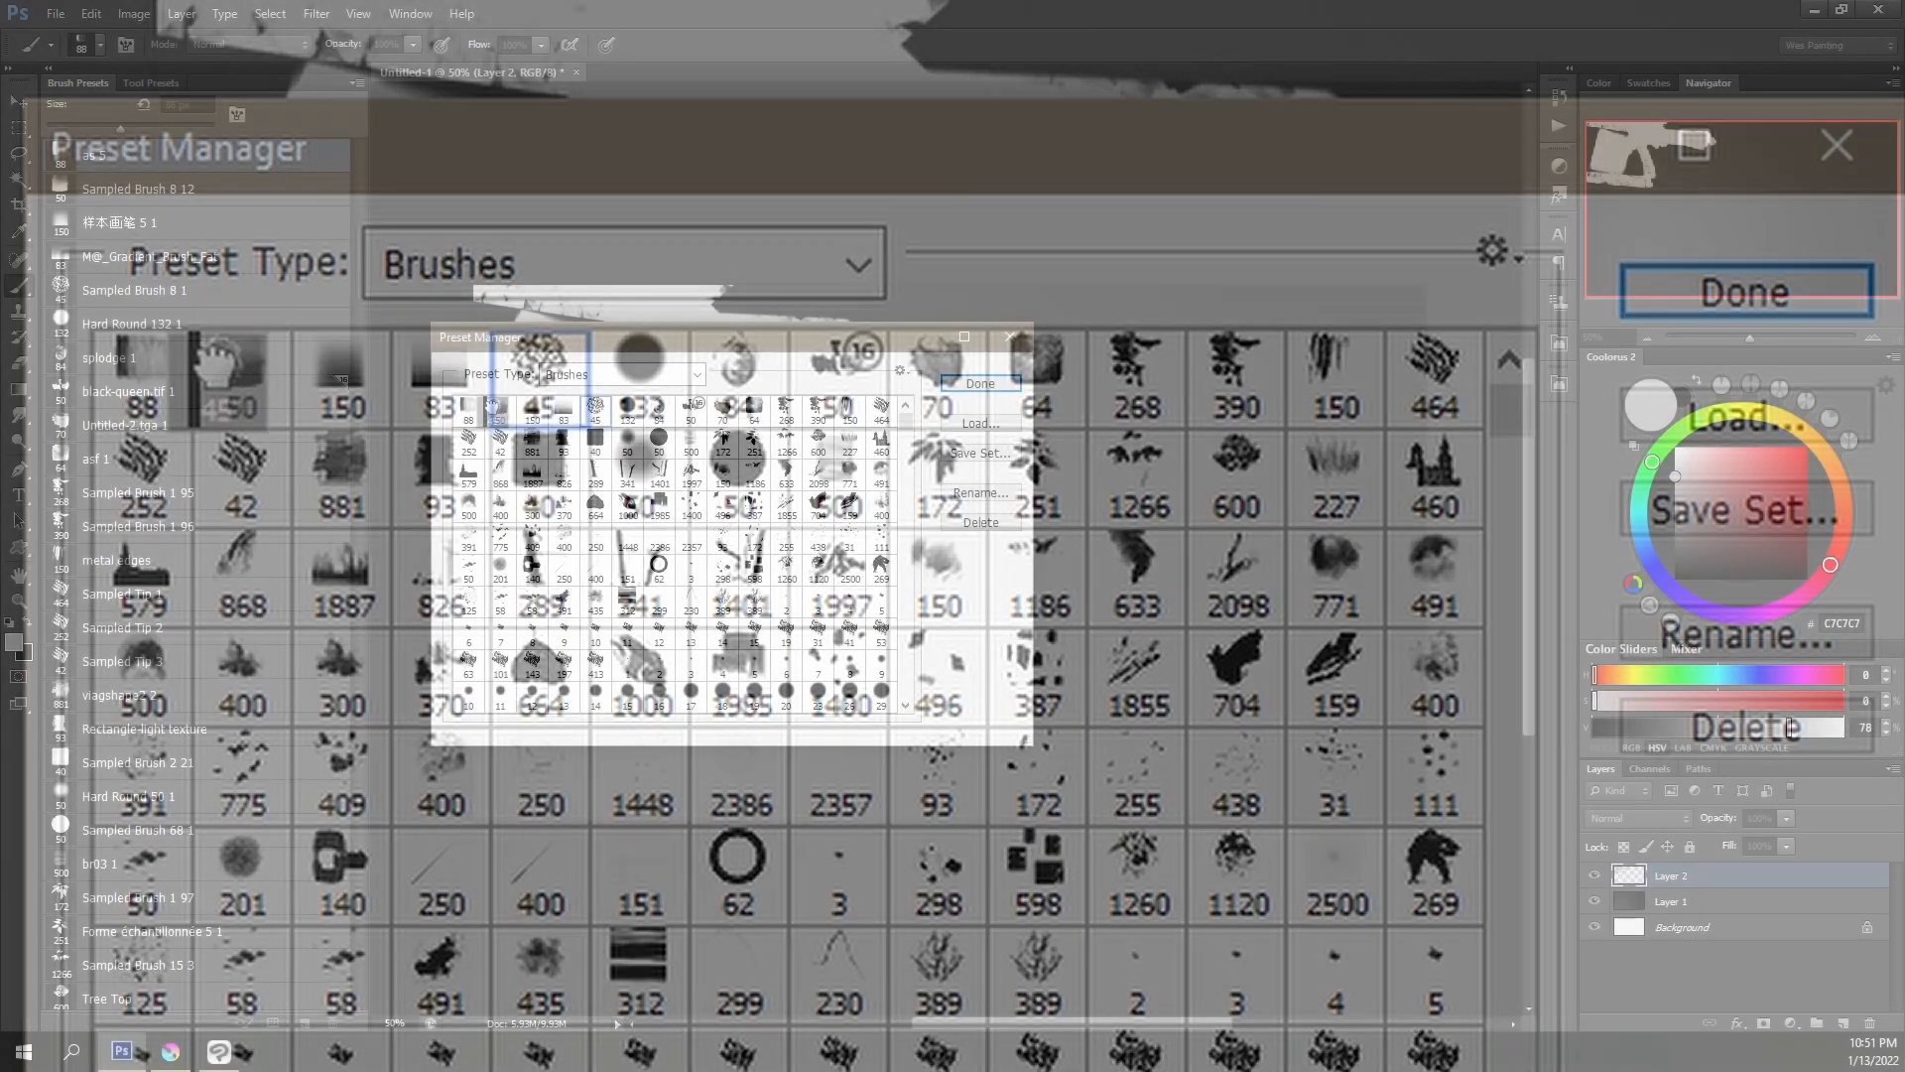
drag(496, 405, 496, 405)
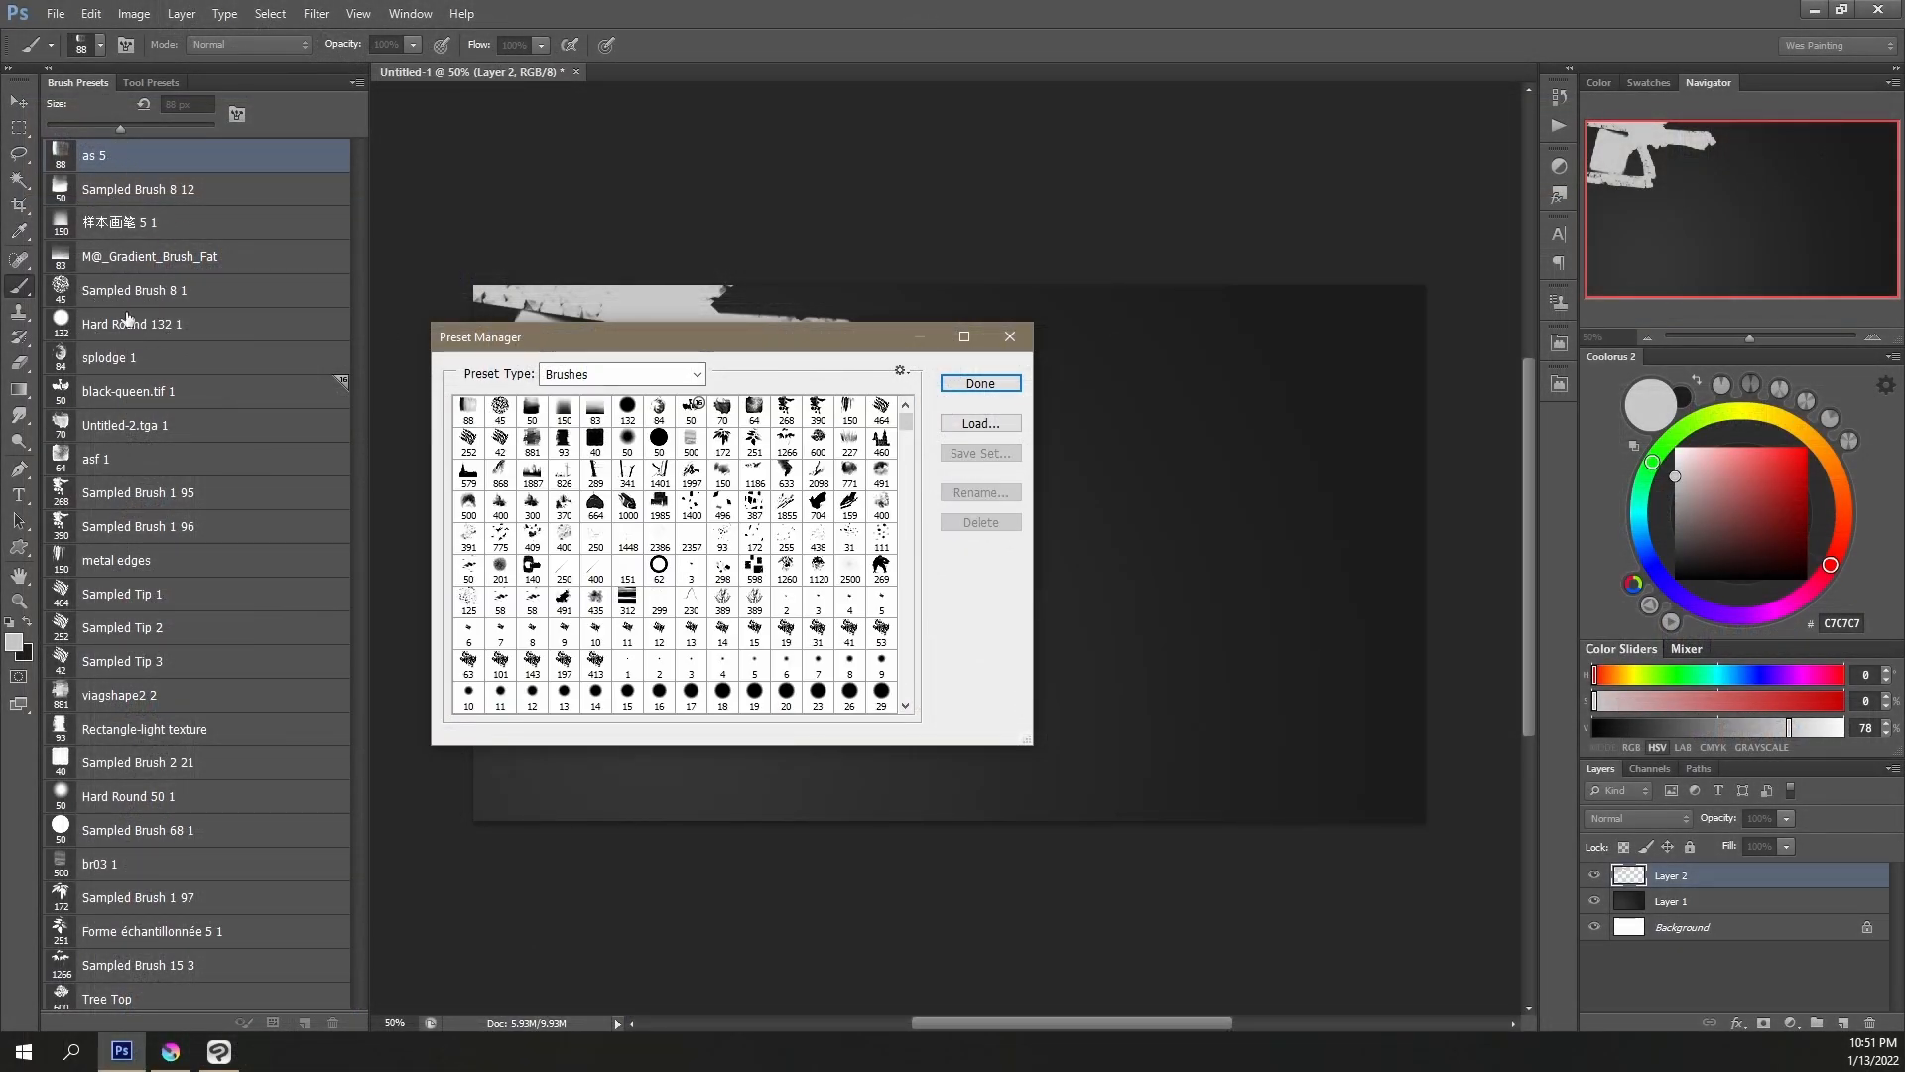
click(967, 385)
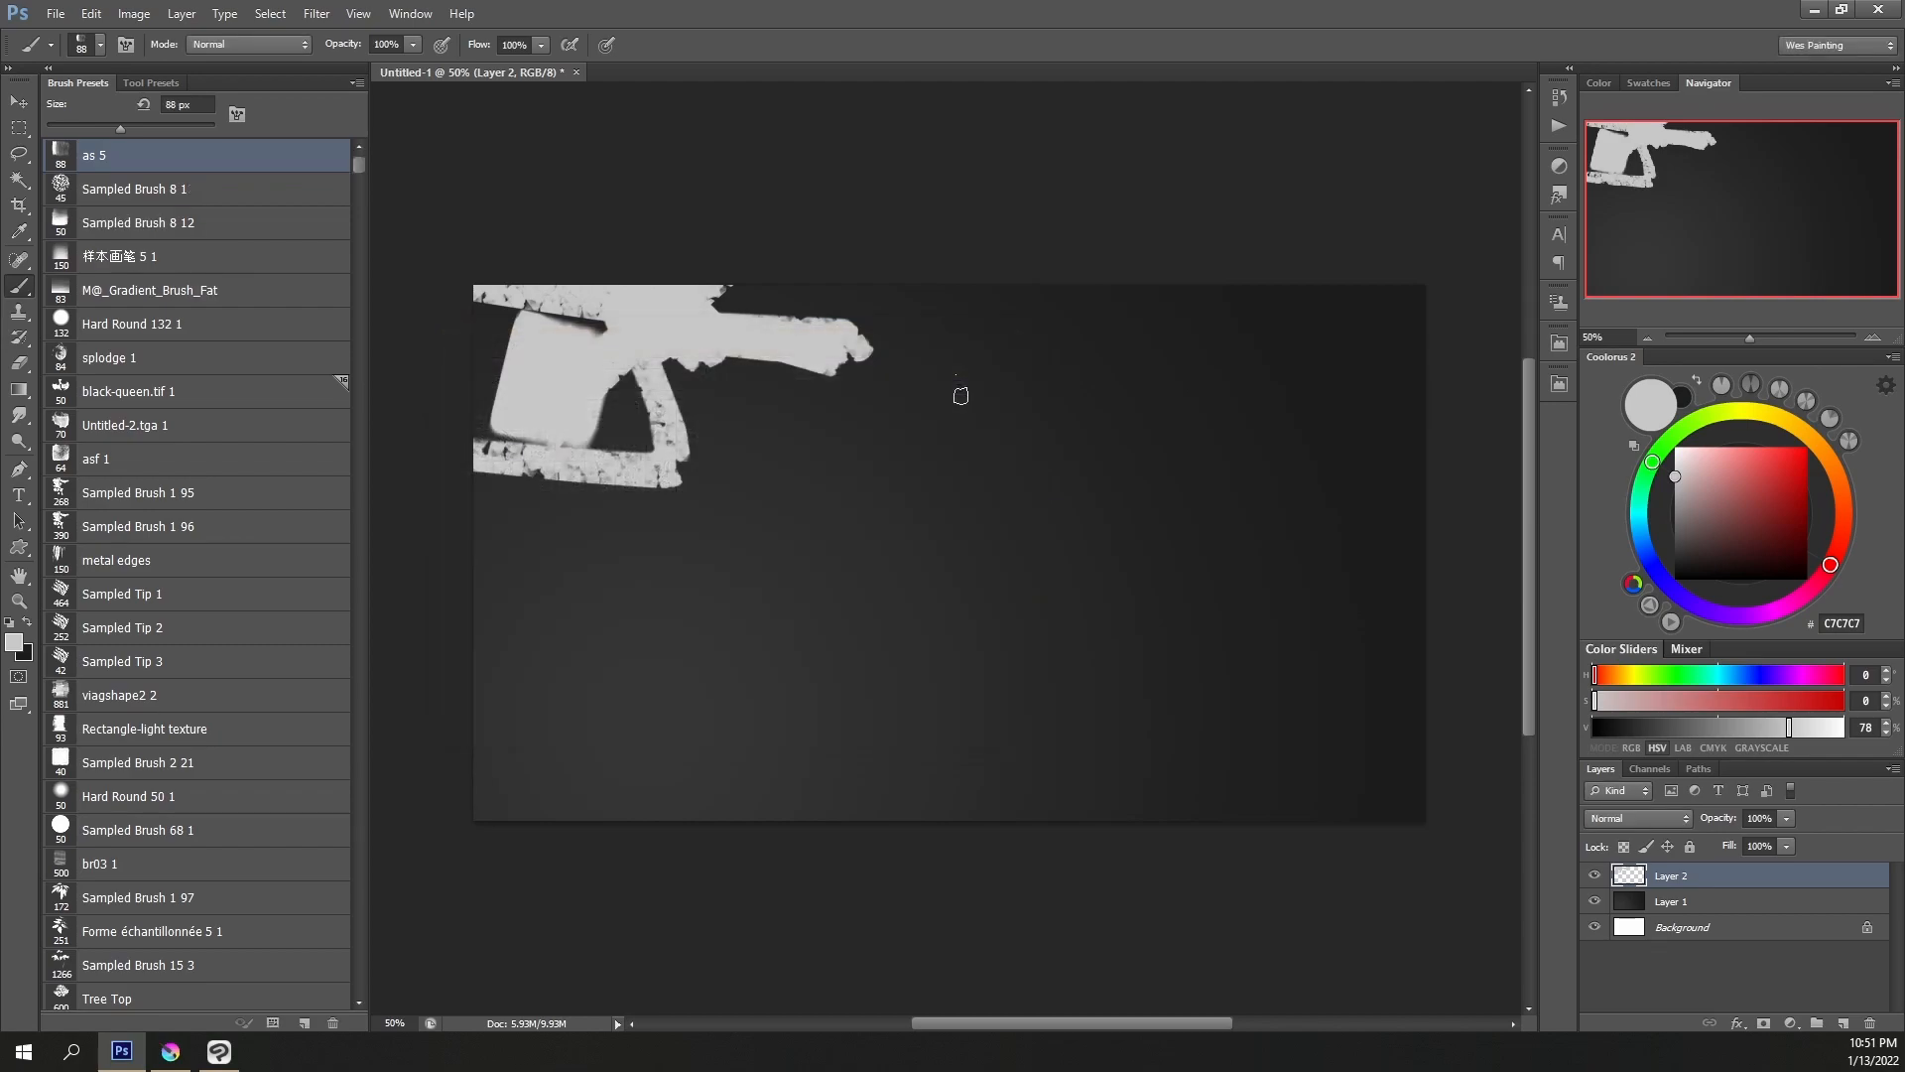
Paint curved test strokes and a W-shaped stroke with the splodge 1 brush on Layer 2
click(198, 189)
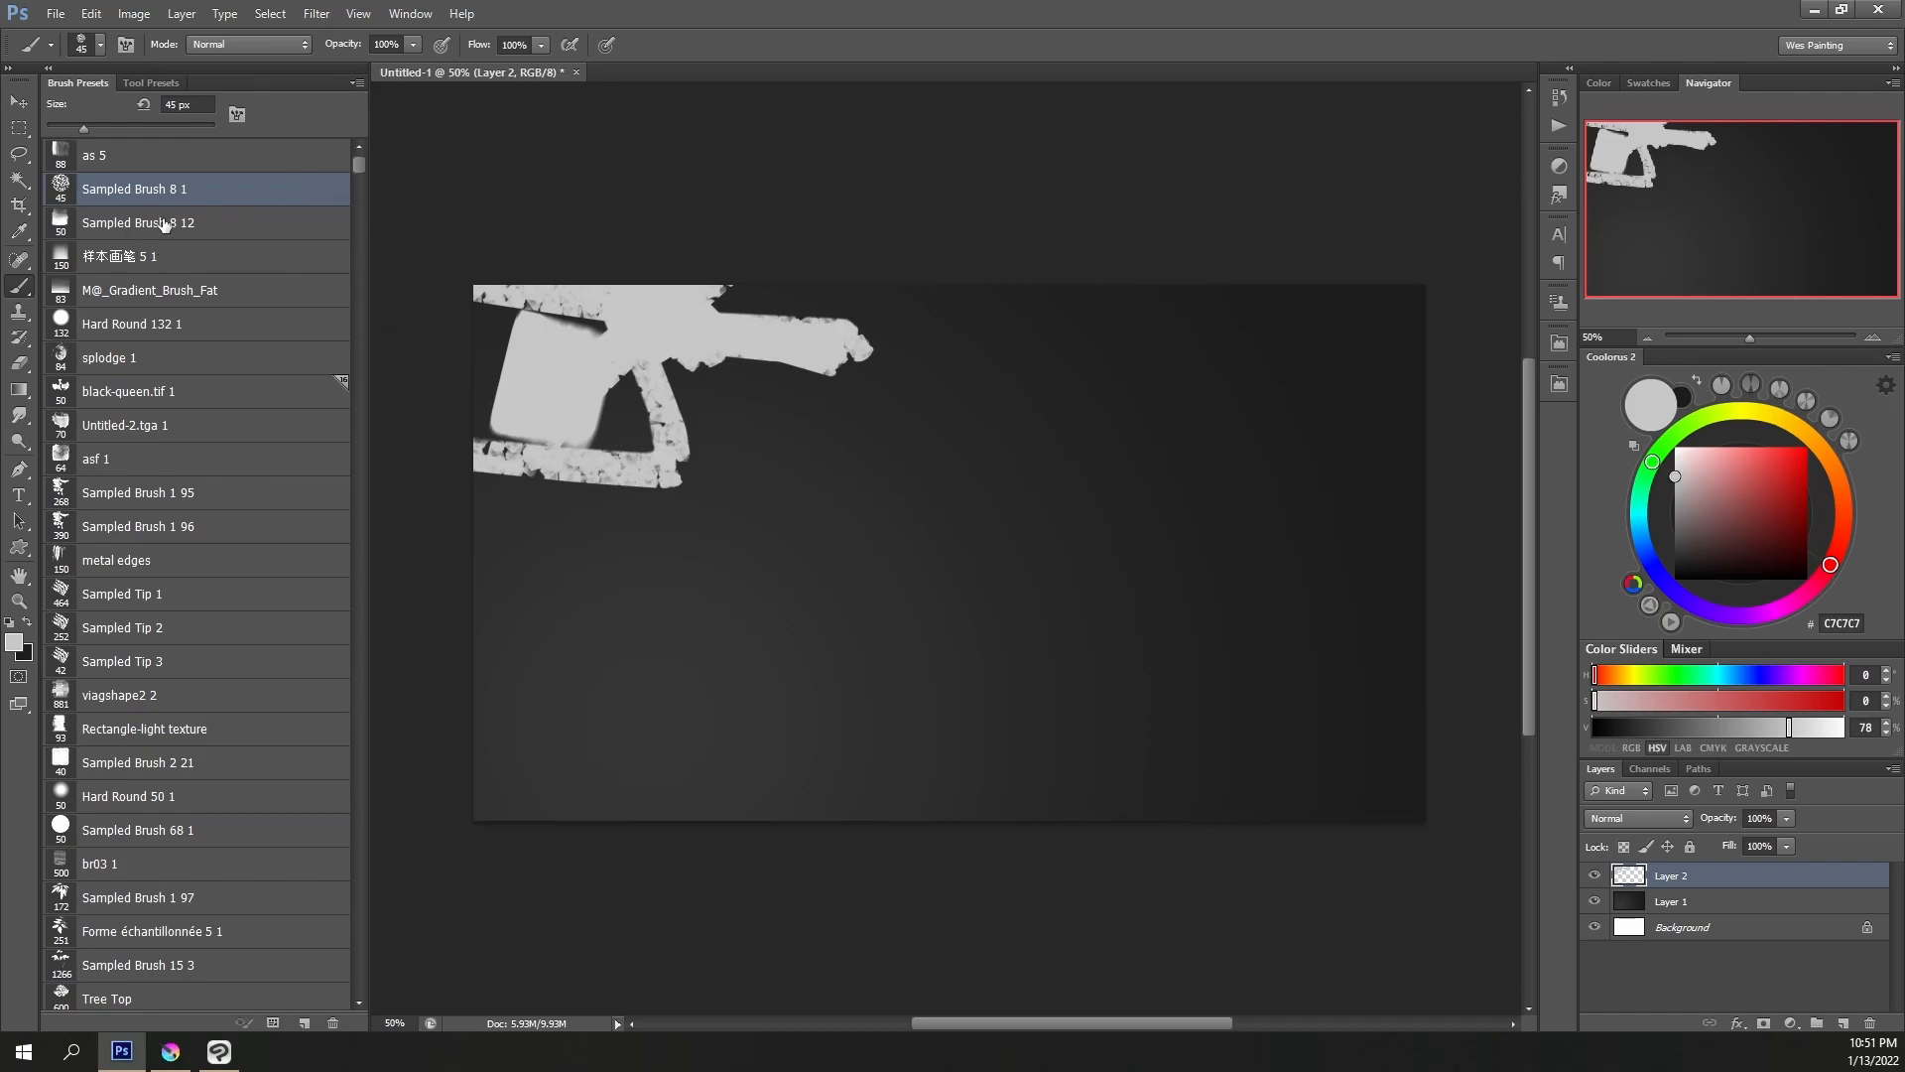
click(187, 338)
click(159, 326)
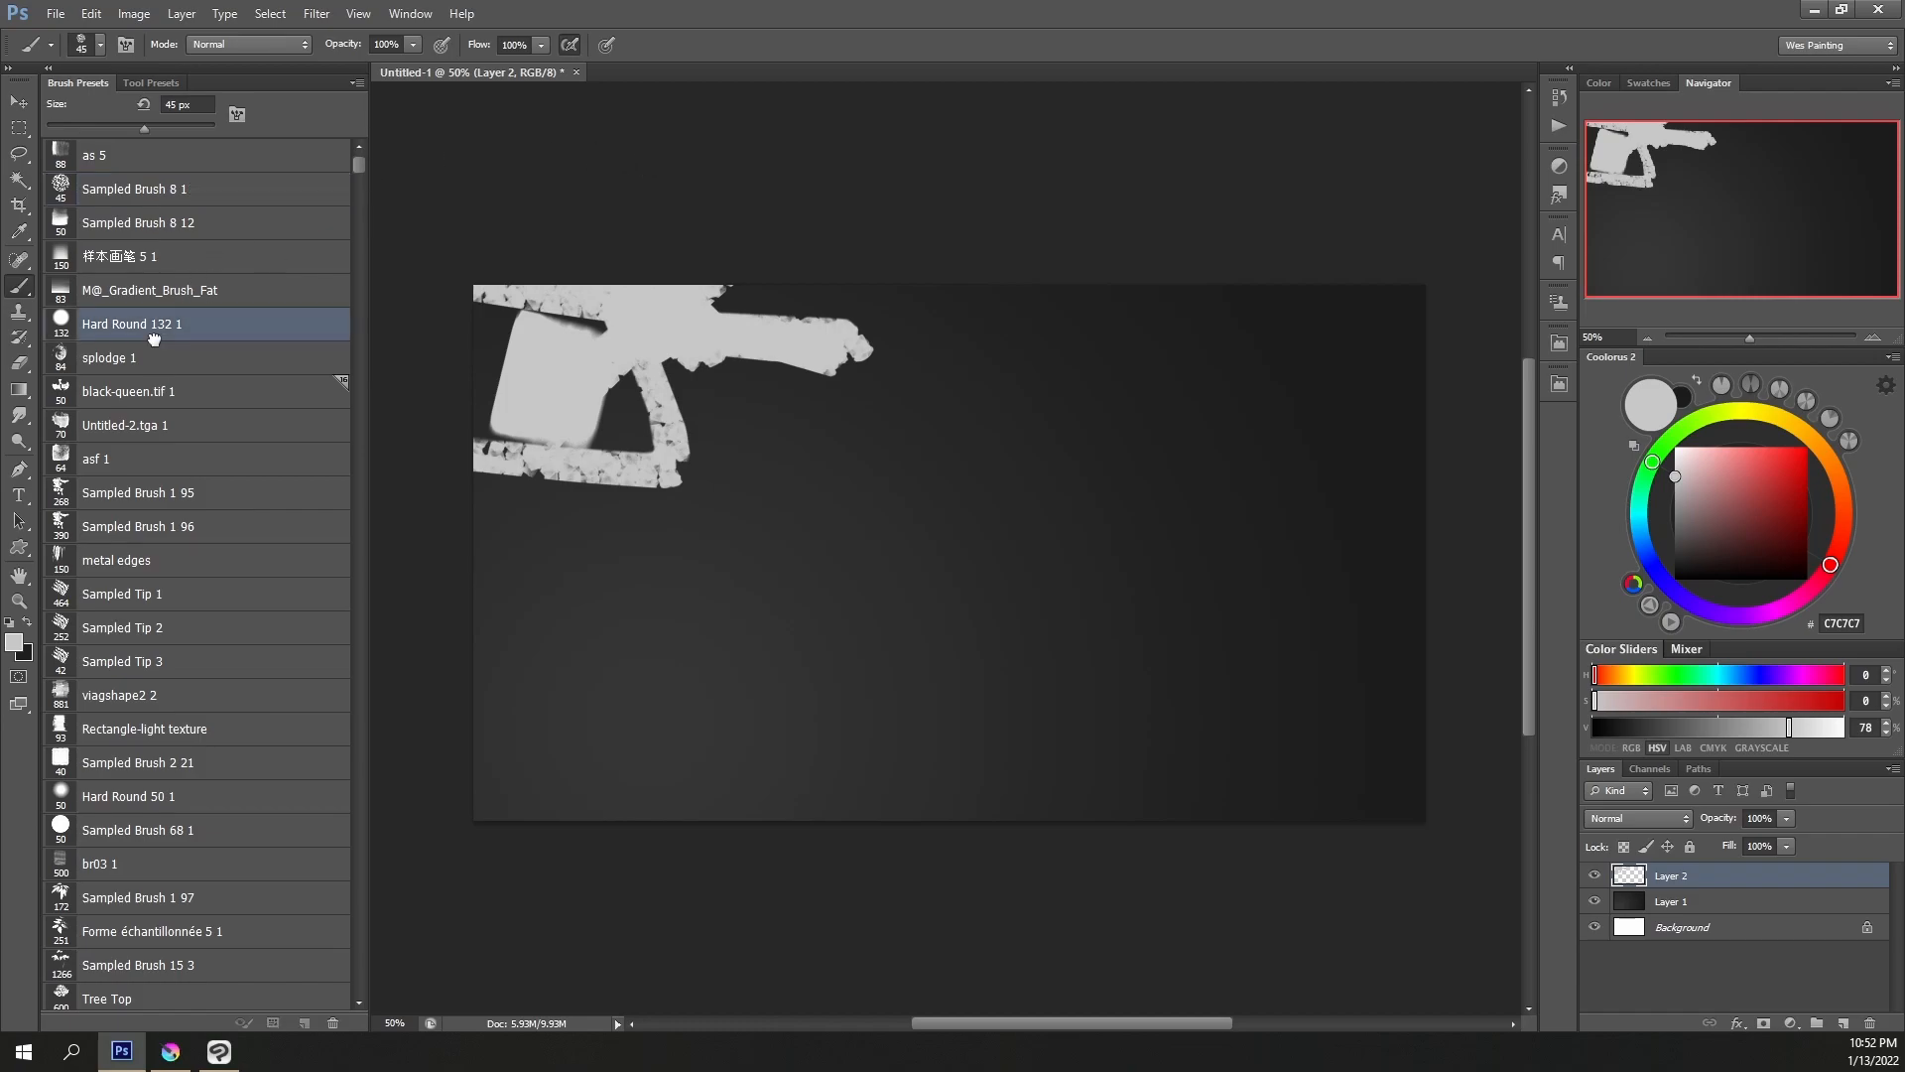
click(137, 359)
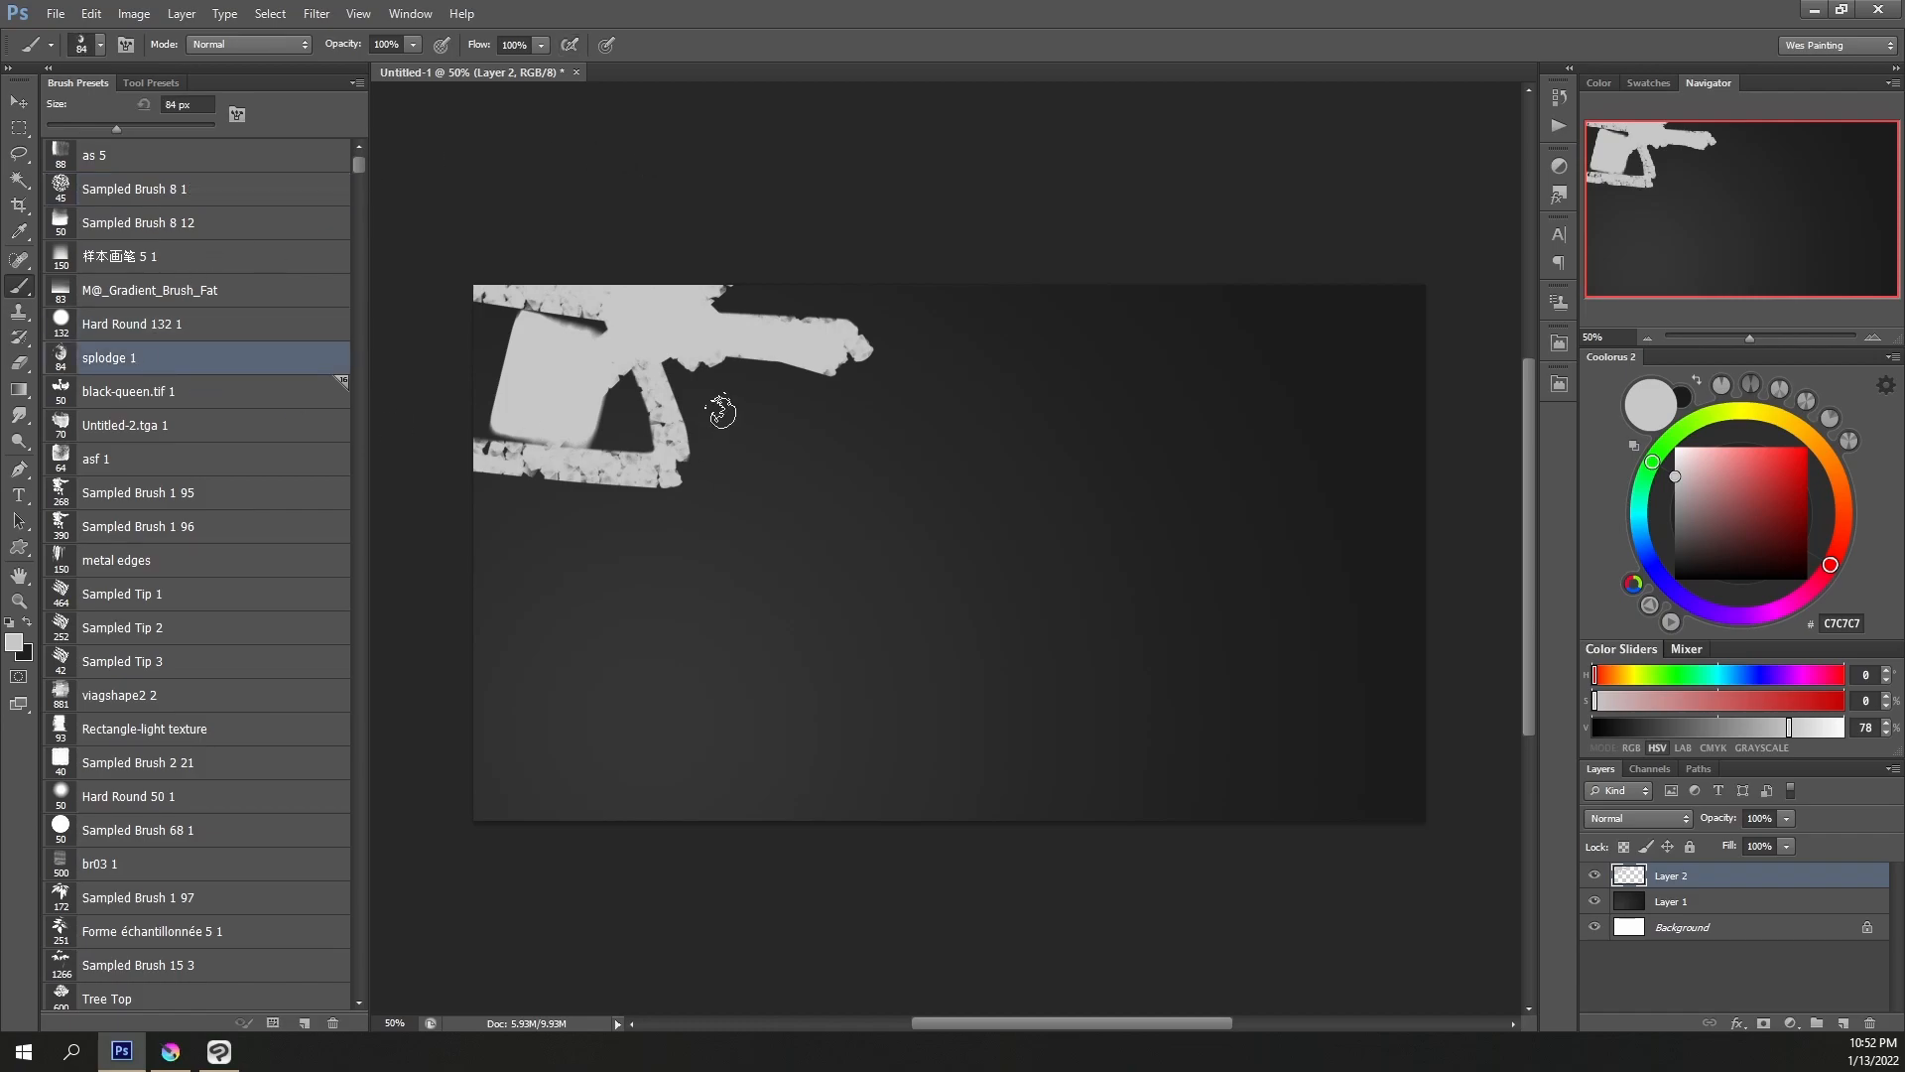
click(853, 467)
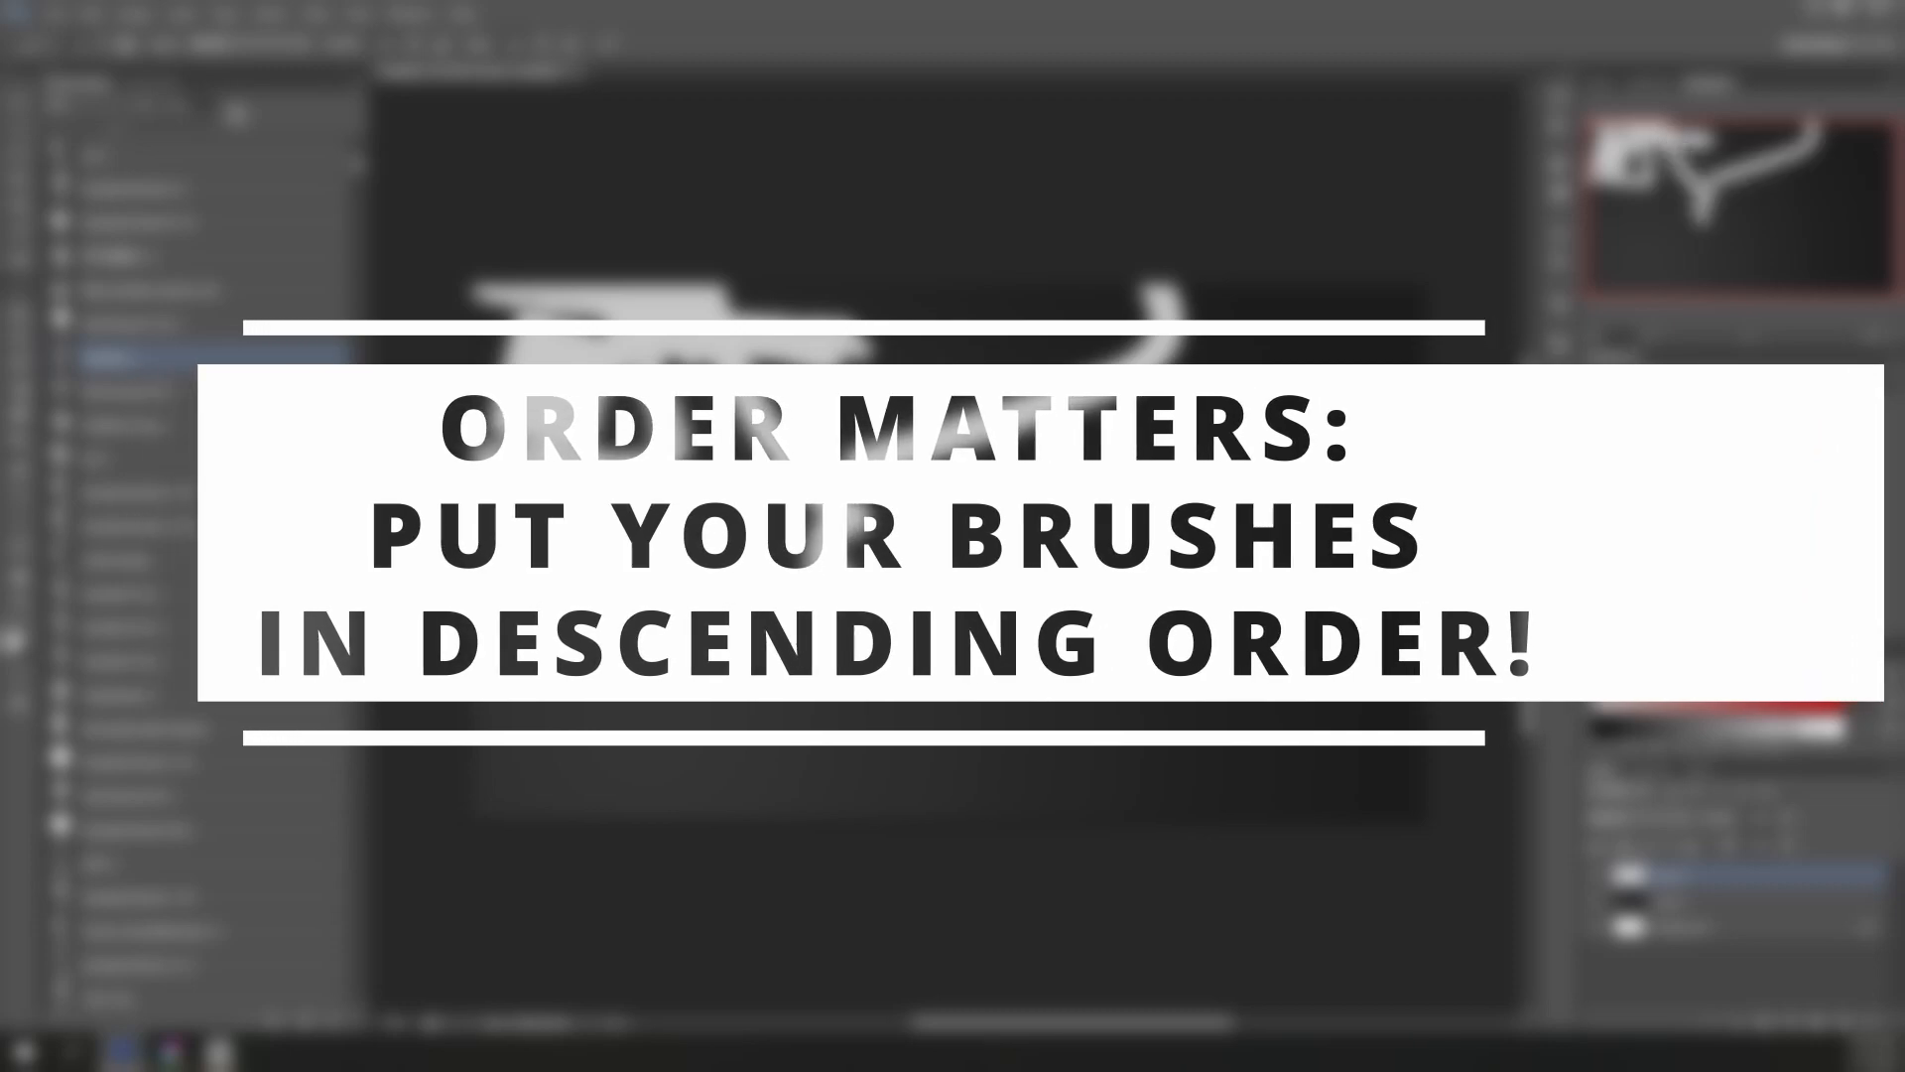
drag(587, 536, 716, 600)
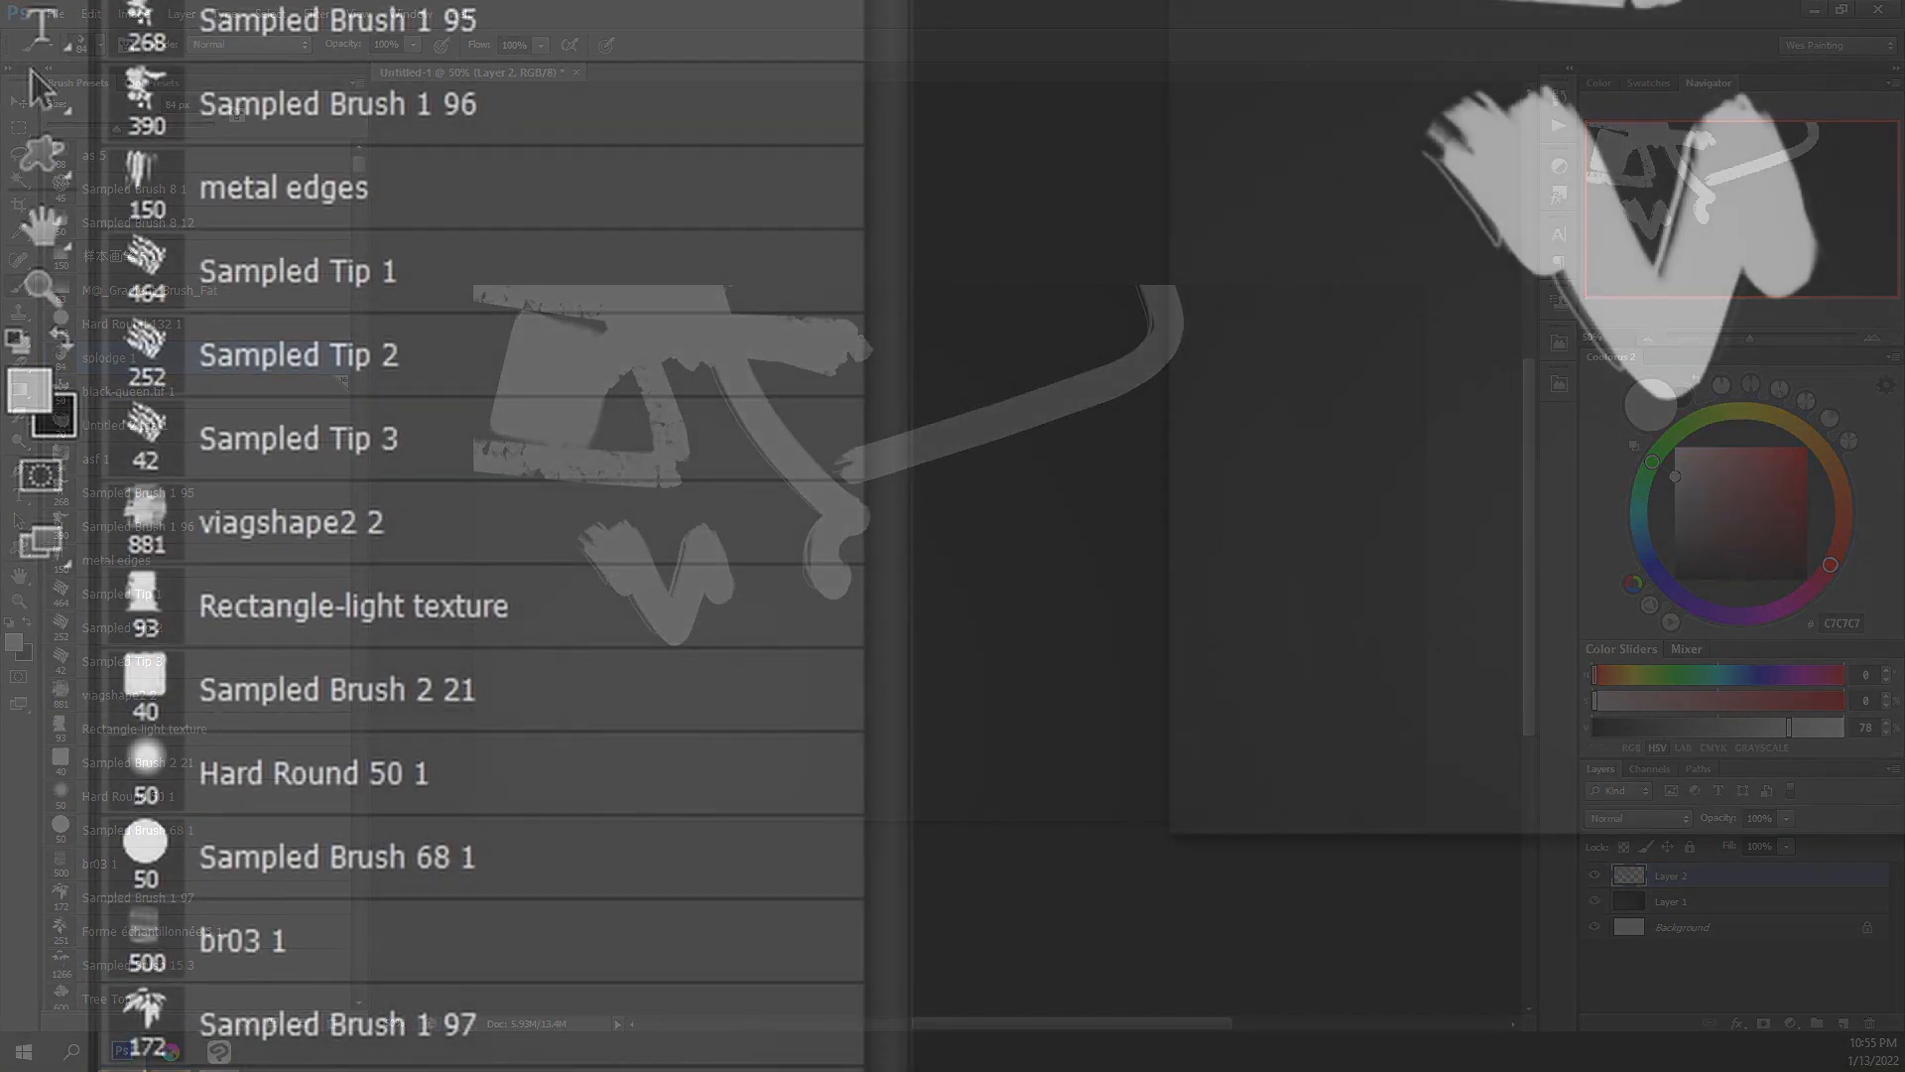
Compare the sizes of the Sampled Tip 1, Sampled Tip 2 and Sampled Tip 3 brushes
click(85, 593)
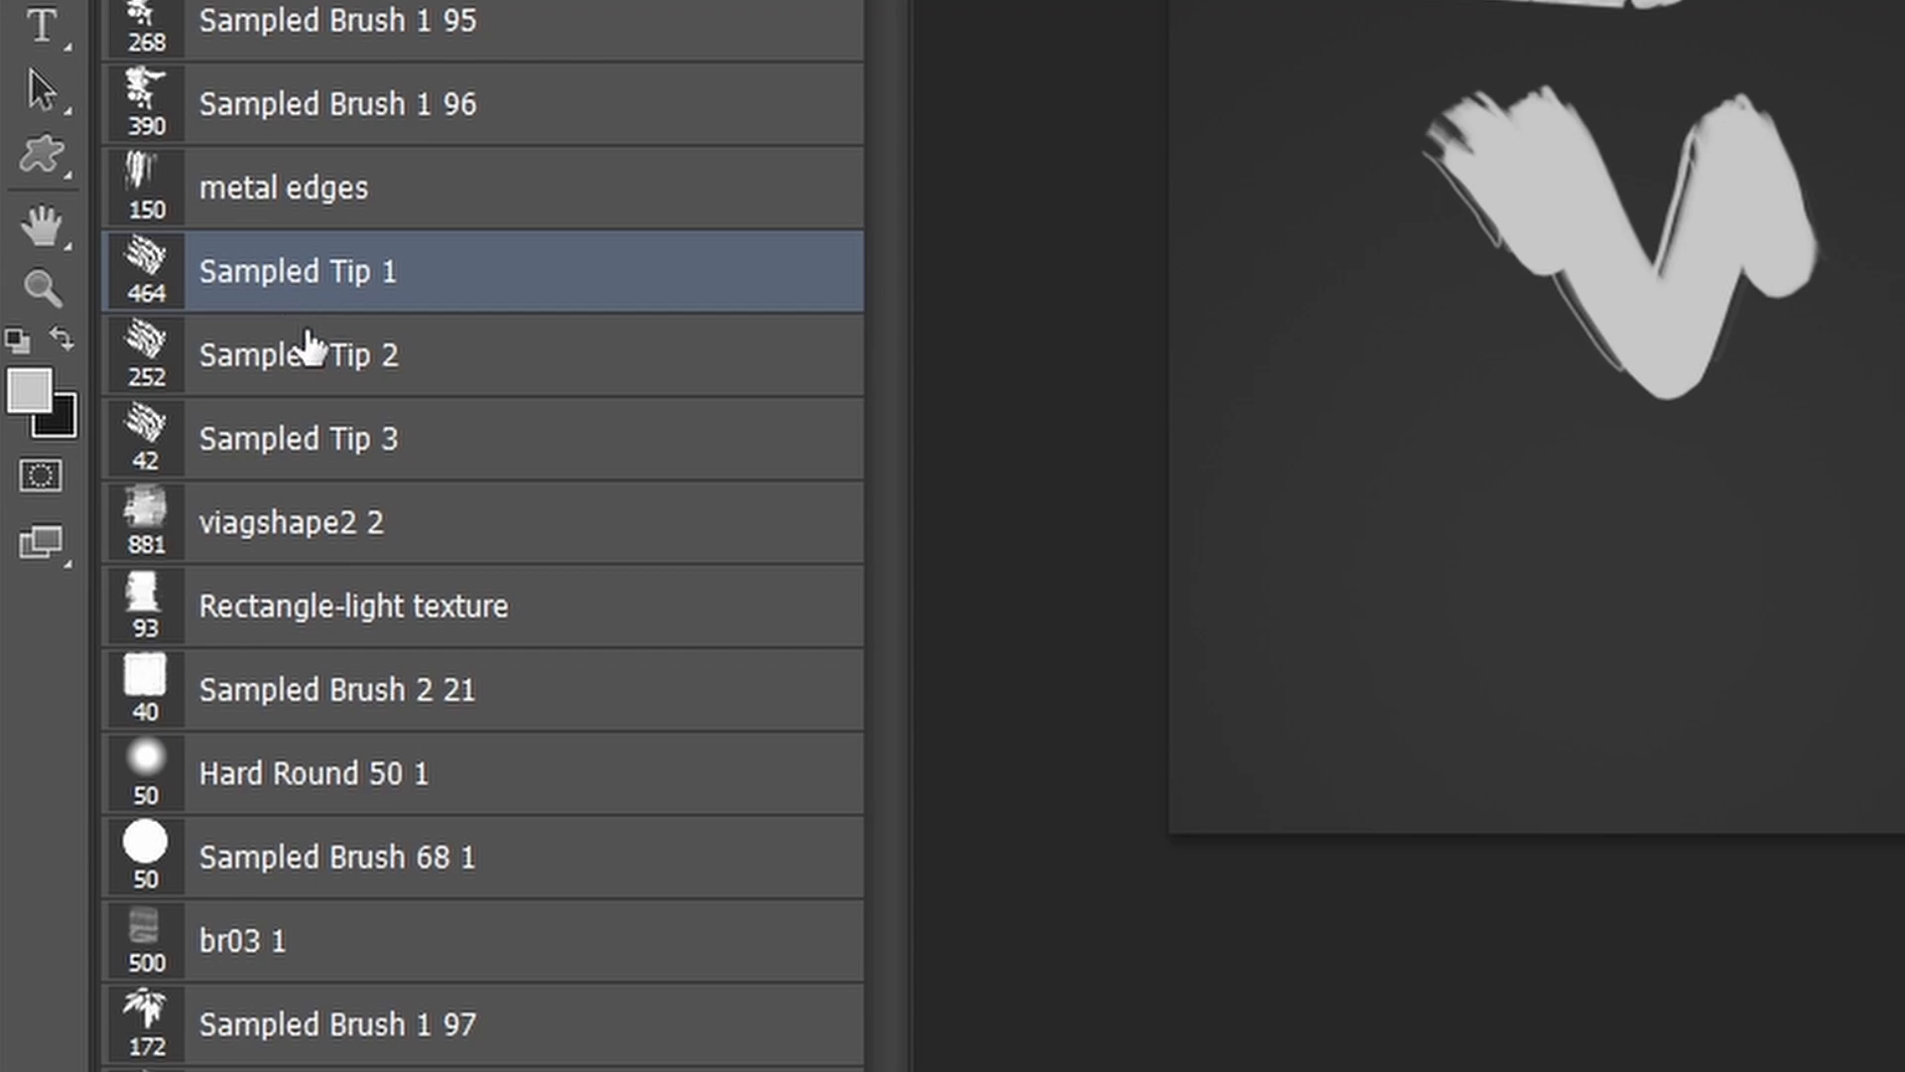
click(291, 359)
click(309, 437)
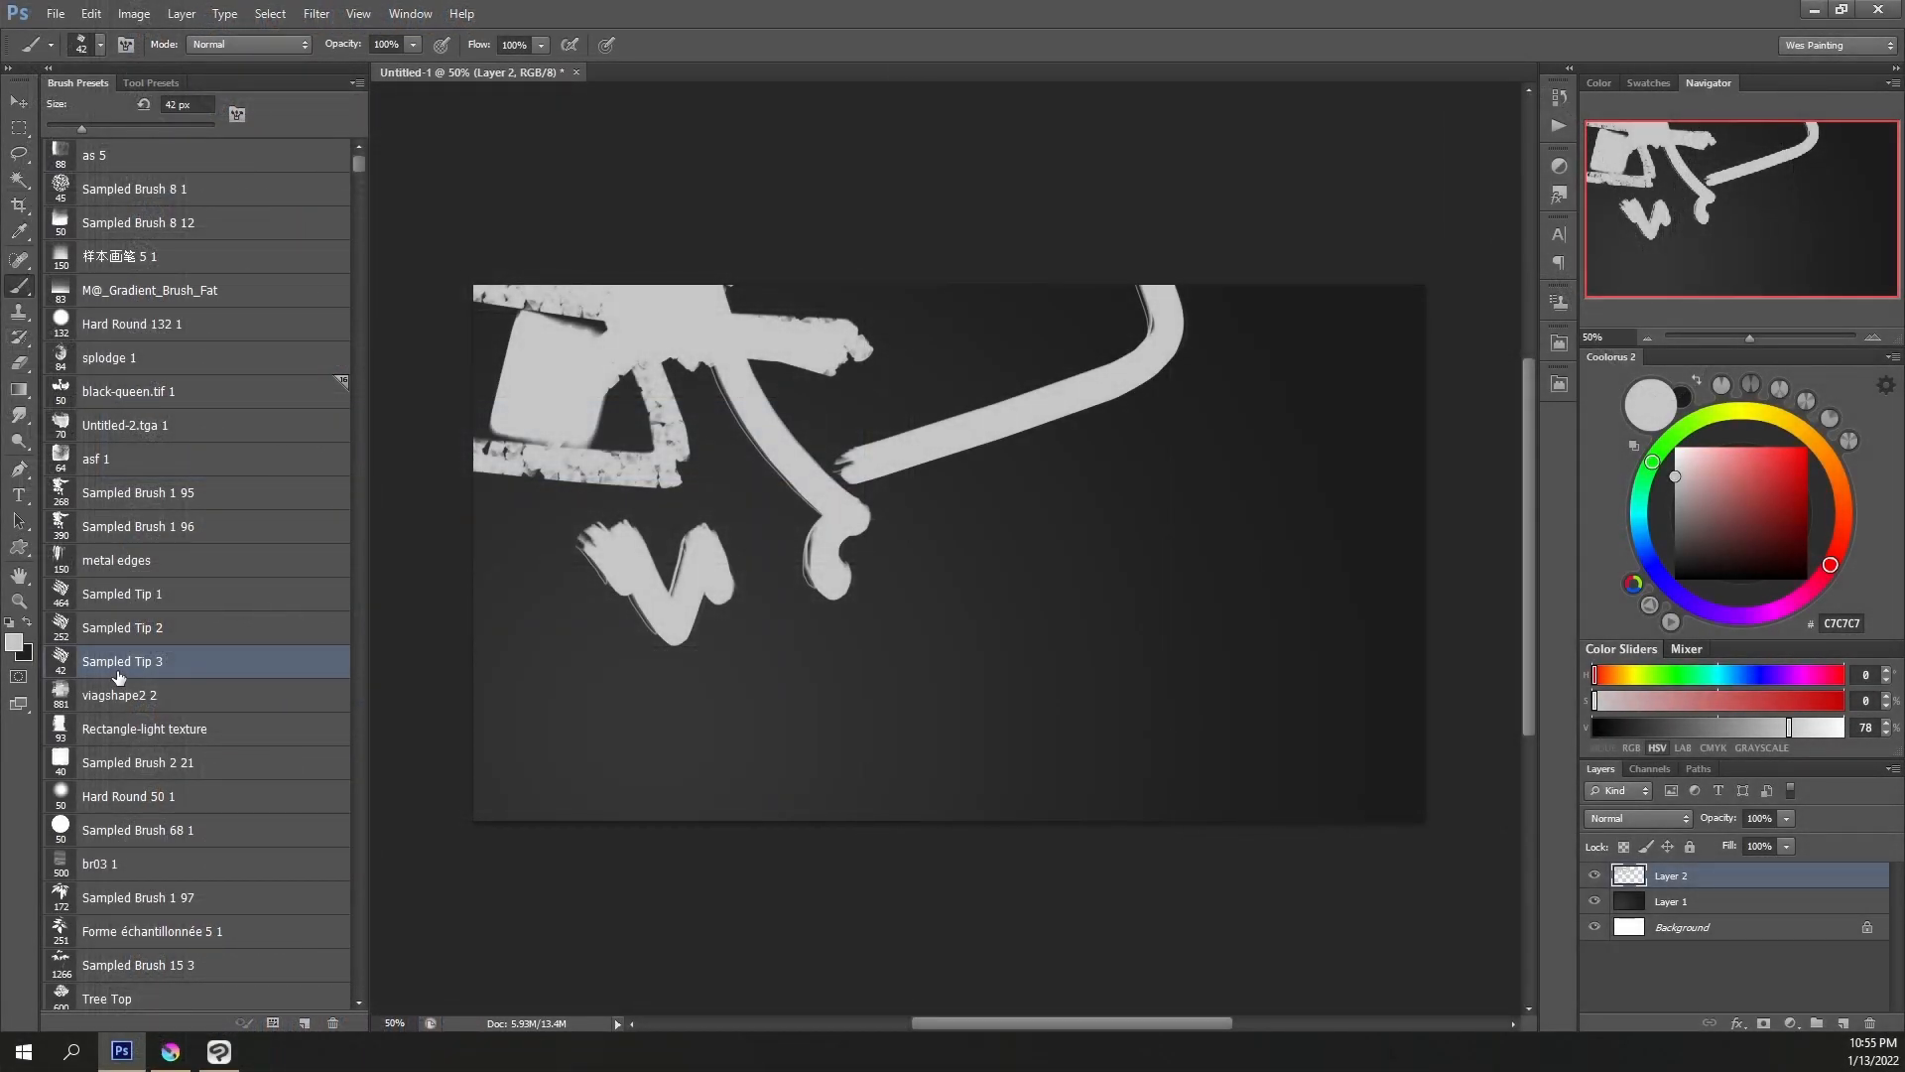
click(101, 597)
click(64, 599)
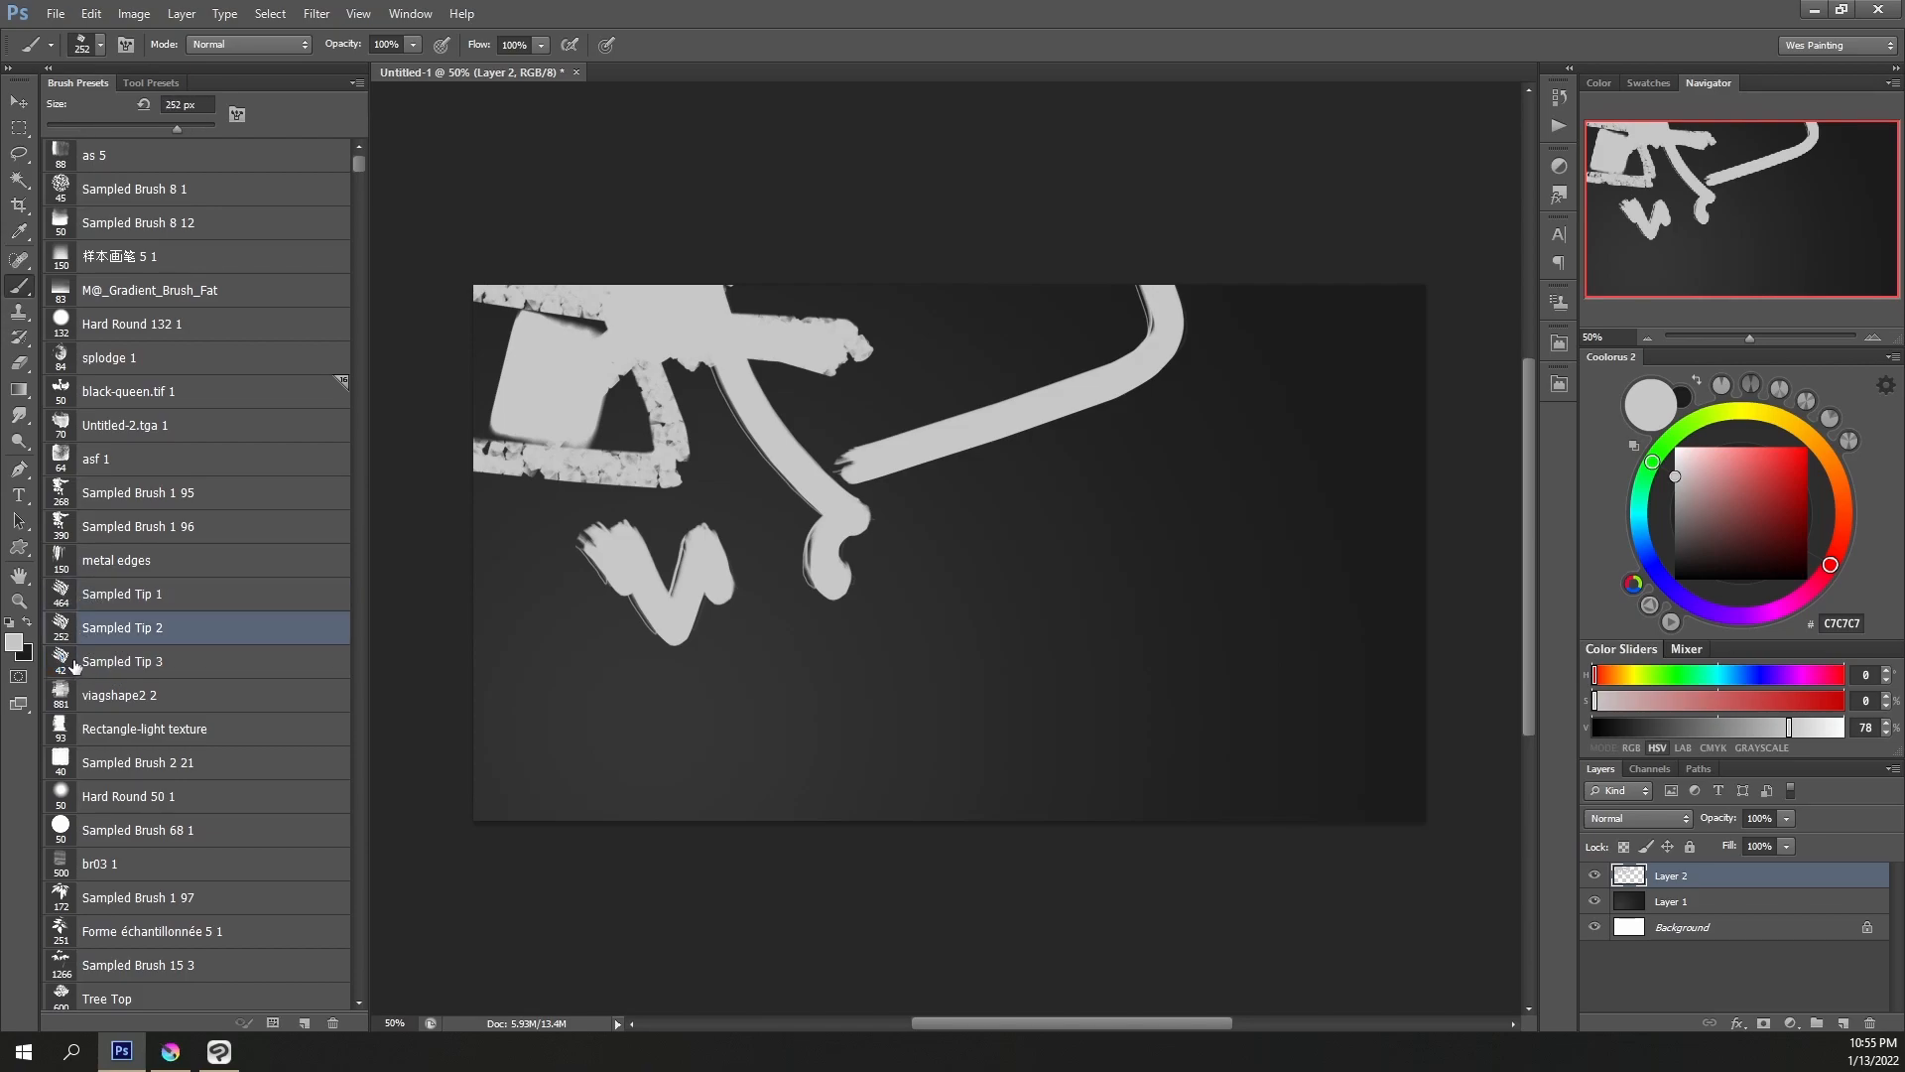
click(89, 665)
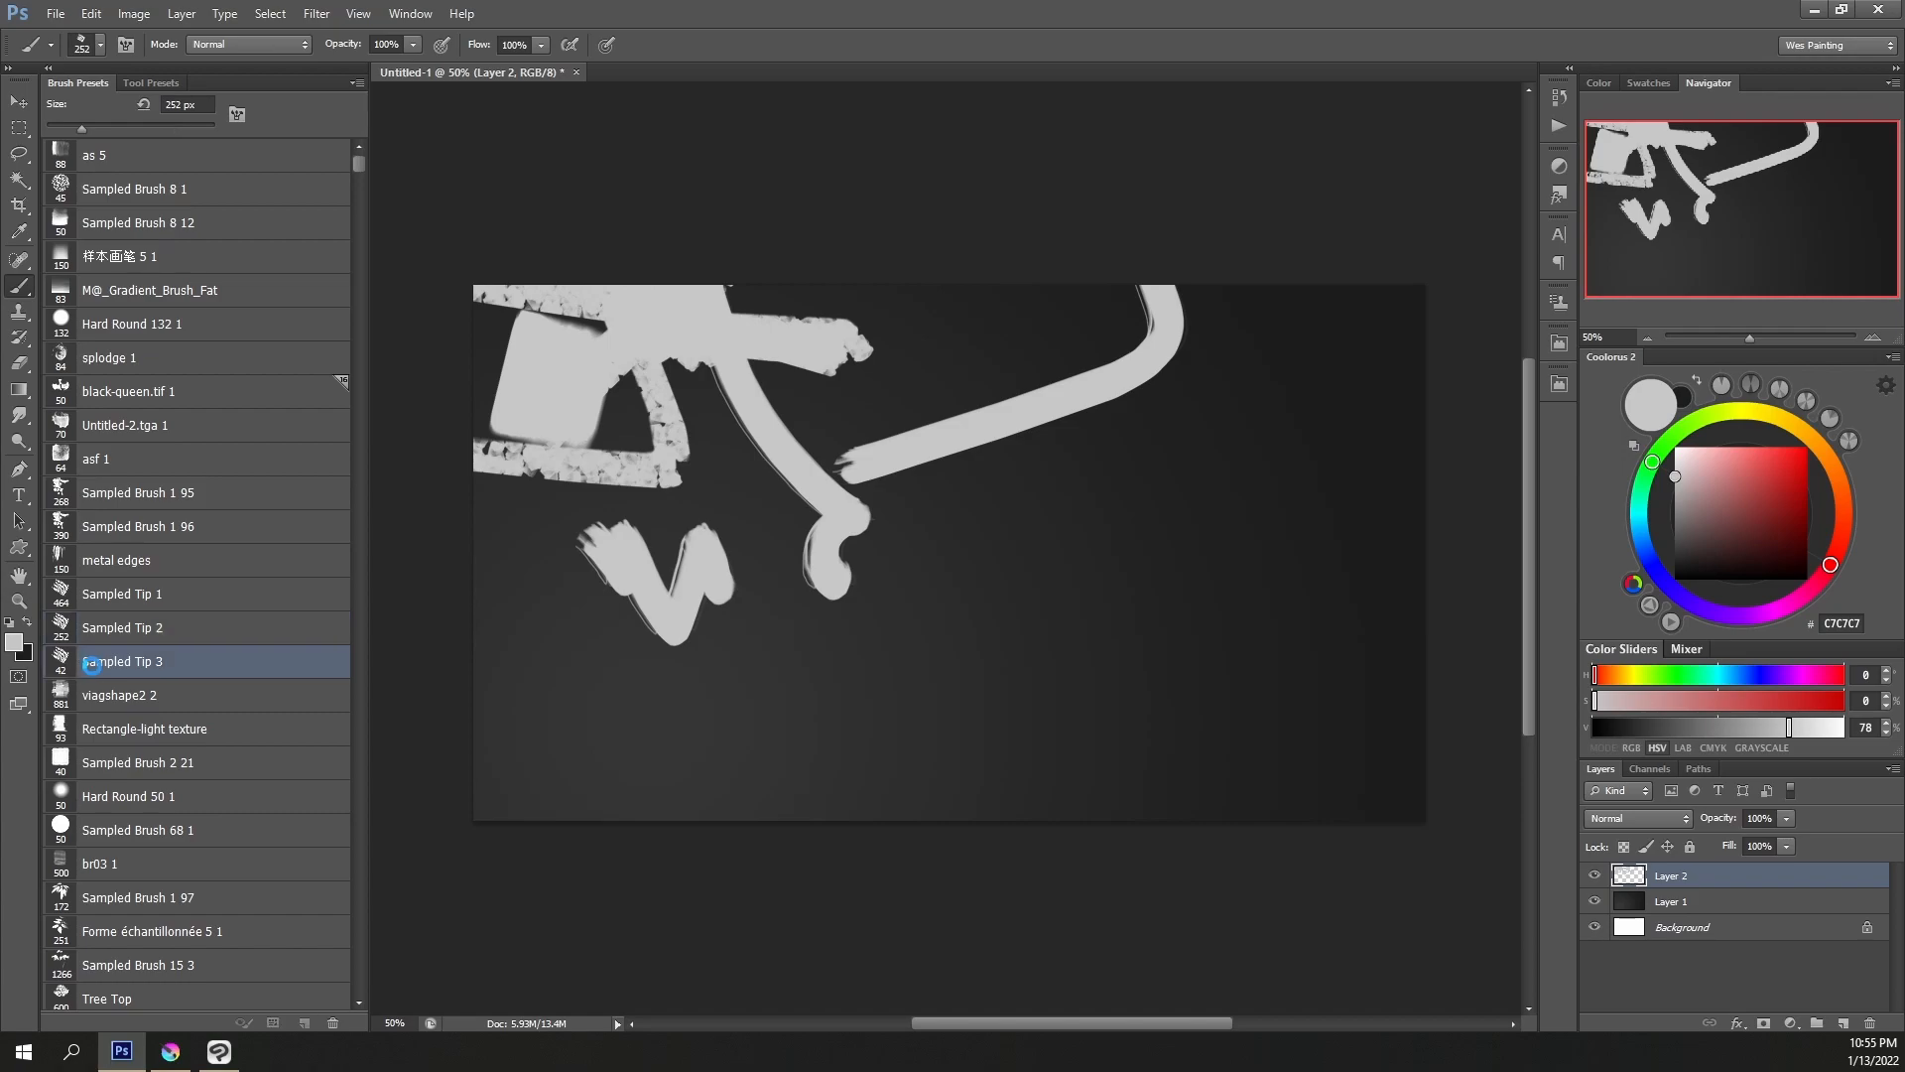
Choose the Sampled Tip 1 brush and reduce its size to 125 px
click(143, 597)
click(139, 599)
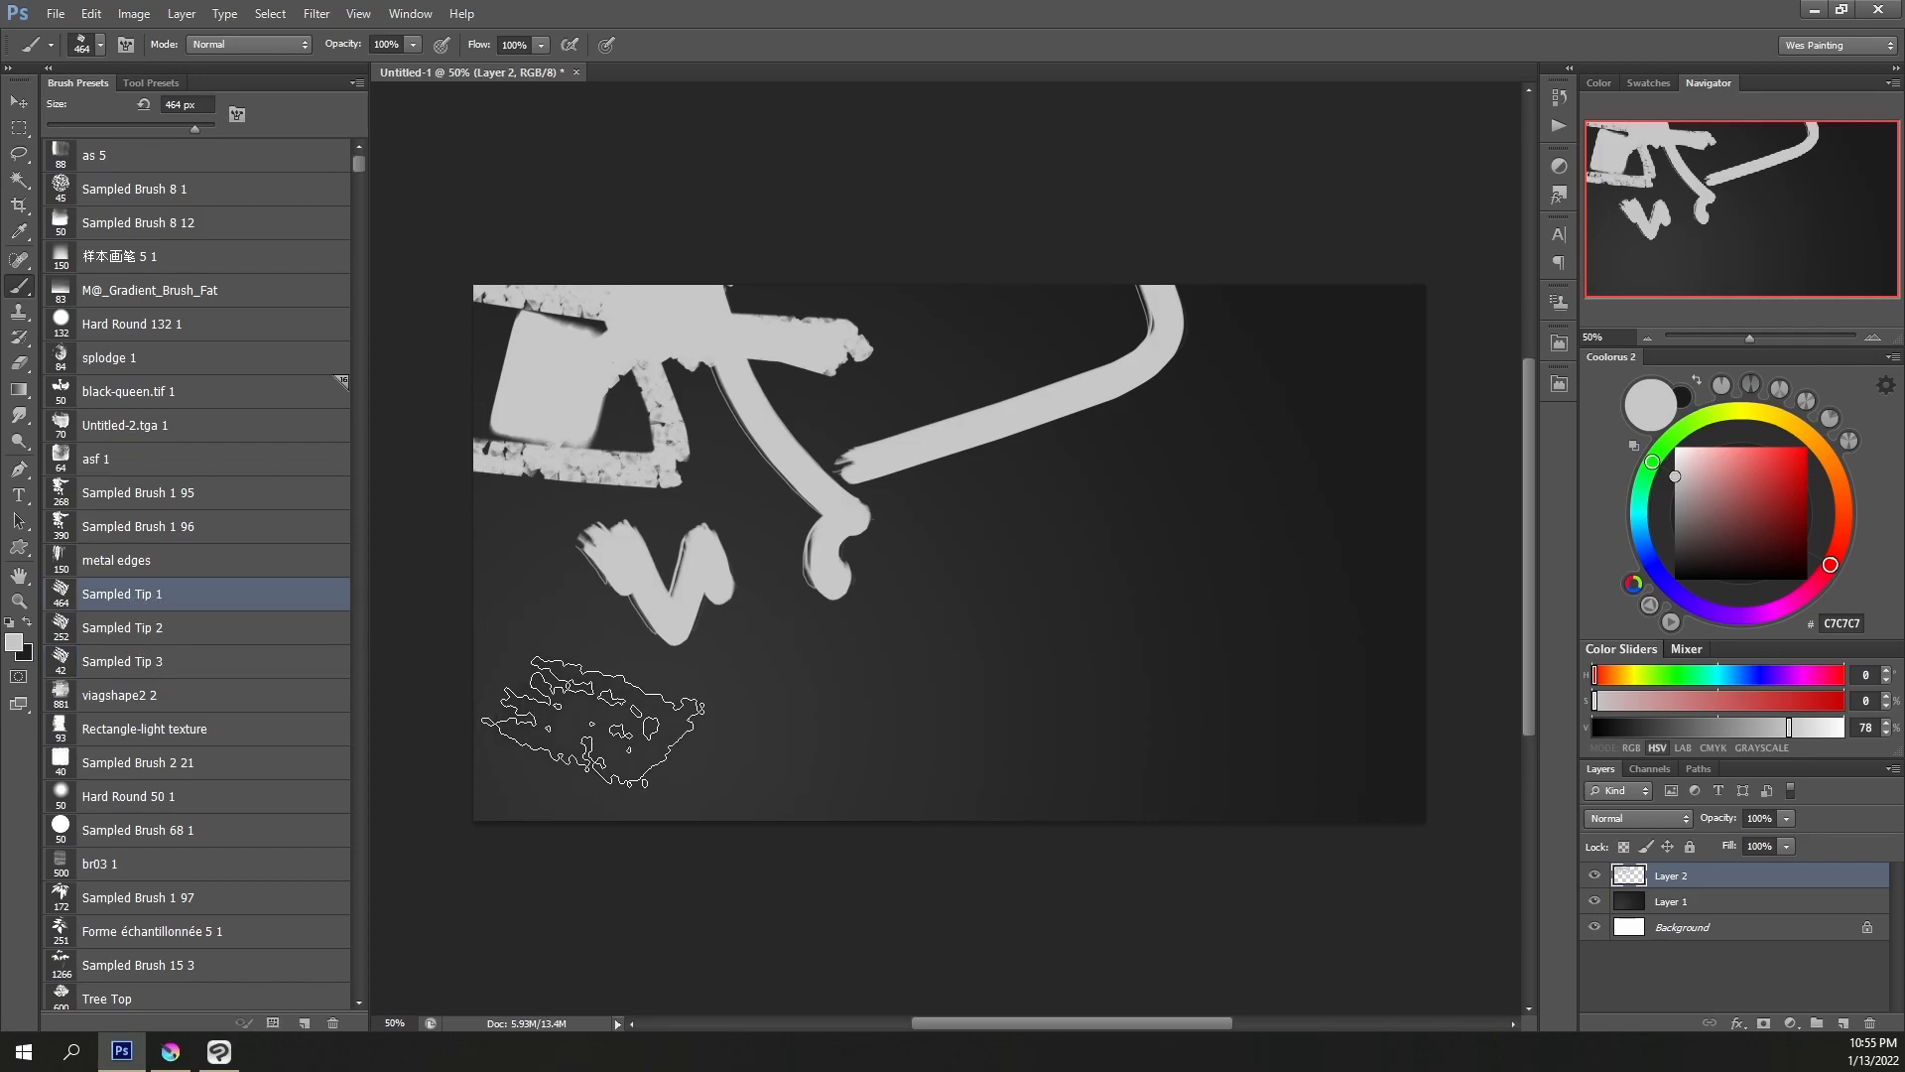
key(bracketleft)
key(bracketleft)
key(bracketleft)
key(bracketleft)
key(bracketleft)
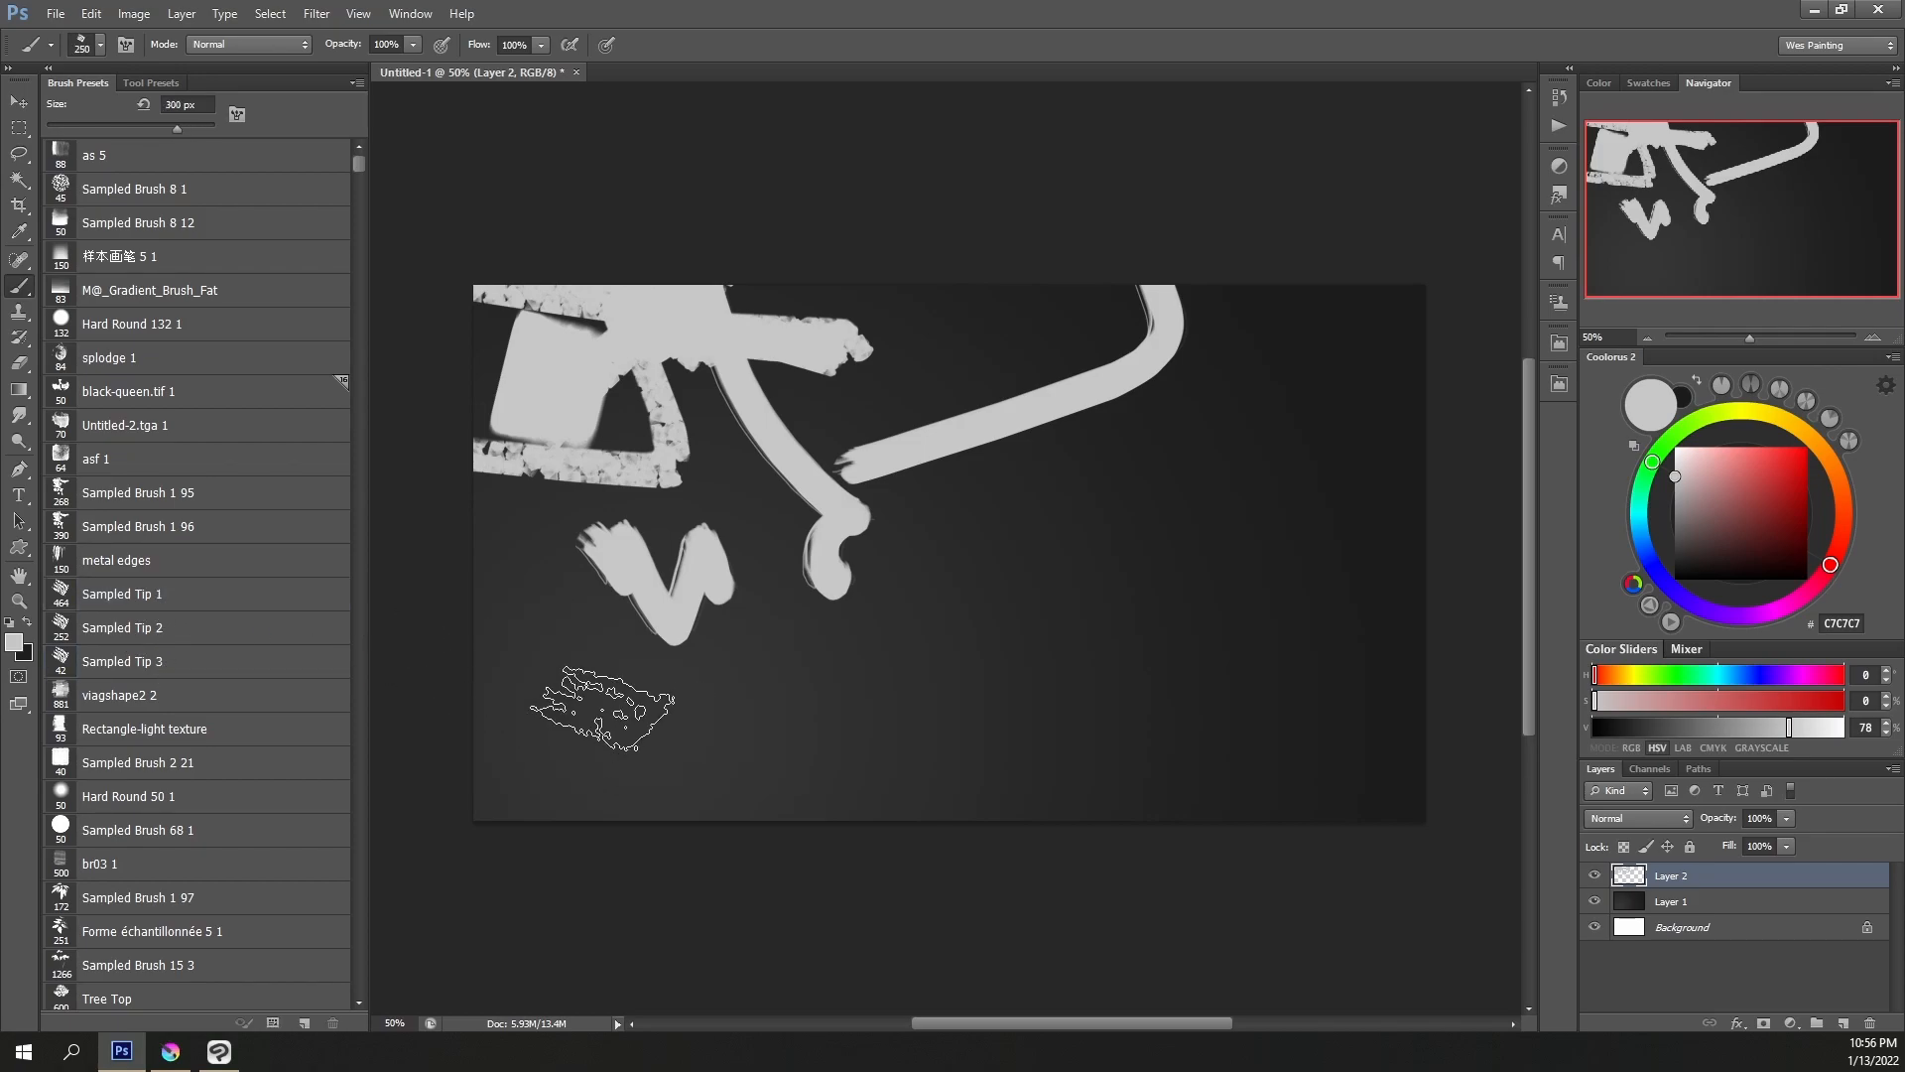
key(bracketleft)
key(bracketleft)
key(bracketleft)
key(bracketleft)
key(bracketleft)
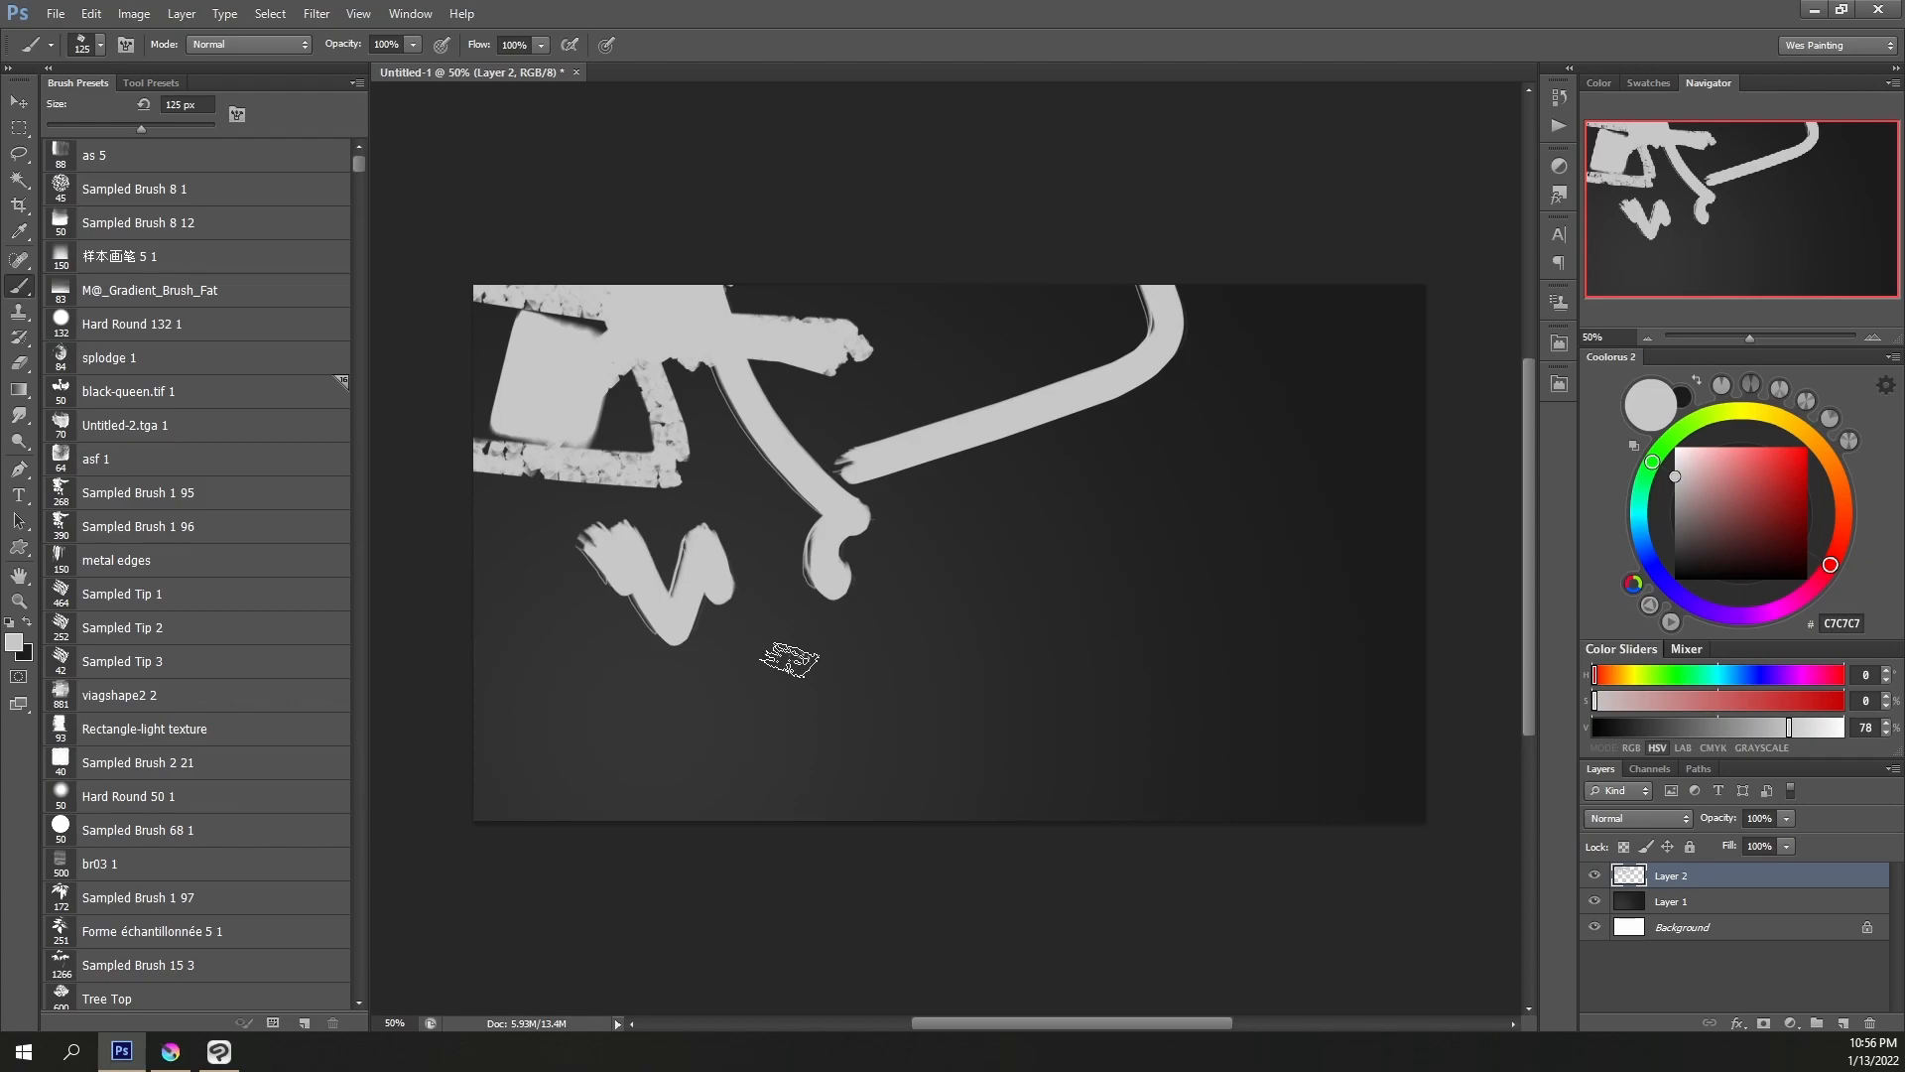
Paint crossing test strokes on Layer 2 with the Sampled Tip 1 brush and rename its preset to Thick Chalk Brush 1
mouse_move(795, 656)
mouse_down()
mouse_move(877, 581)
mouse_move(896, 413)
mouse_move(930, 445)
mouse_move(883, 645)
mouse_up()
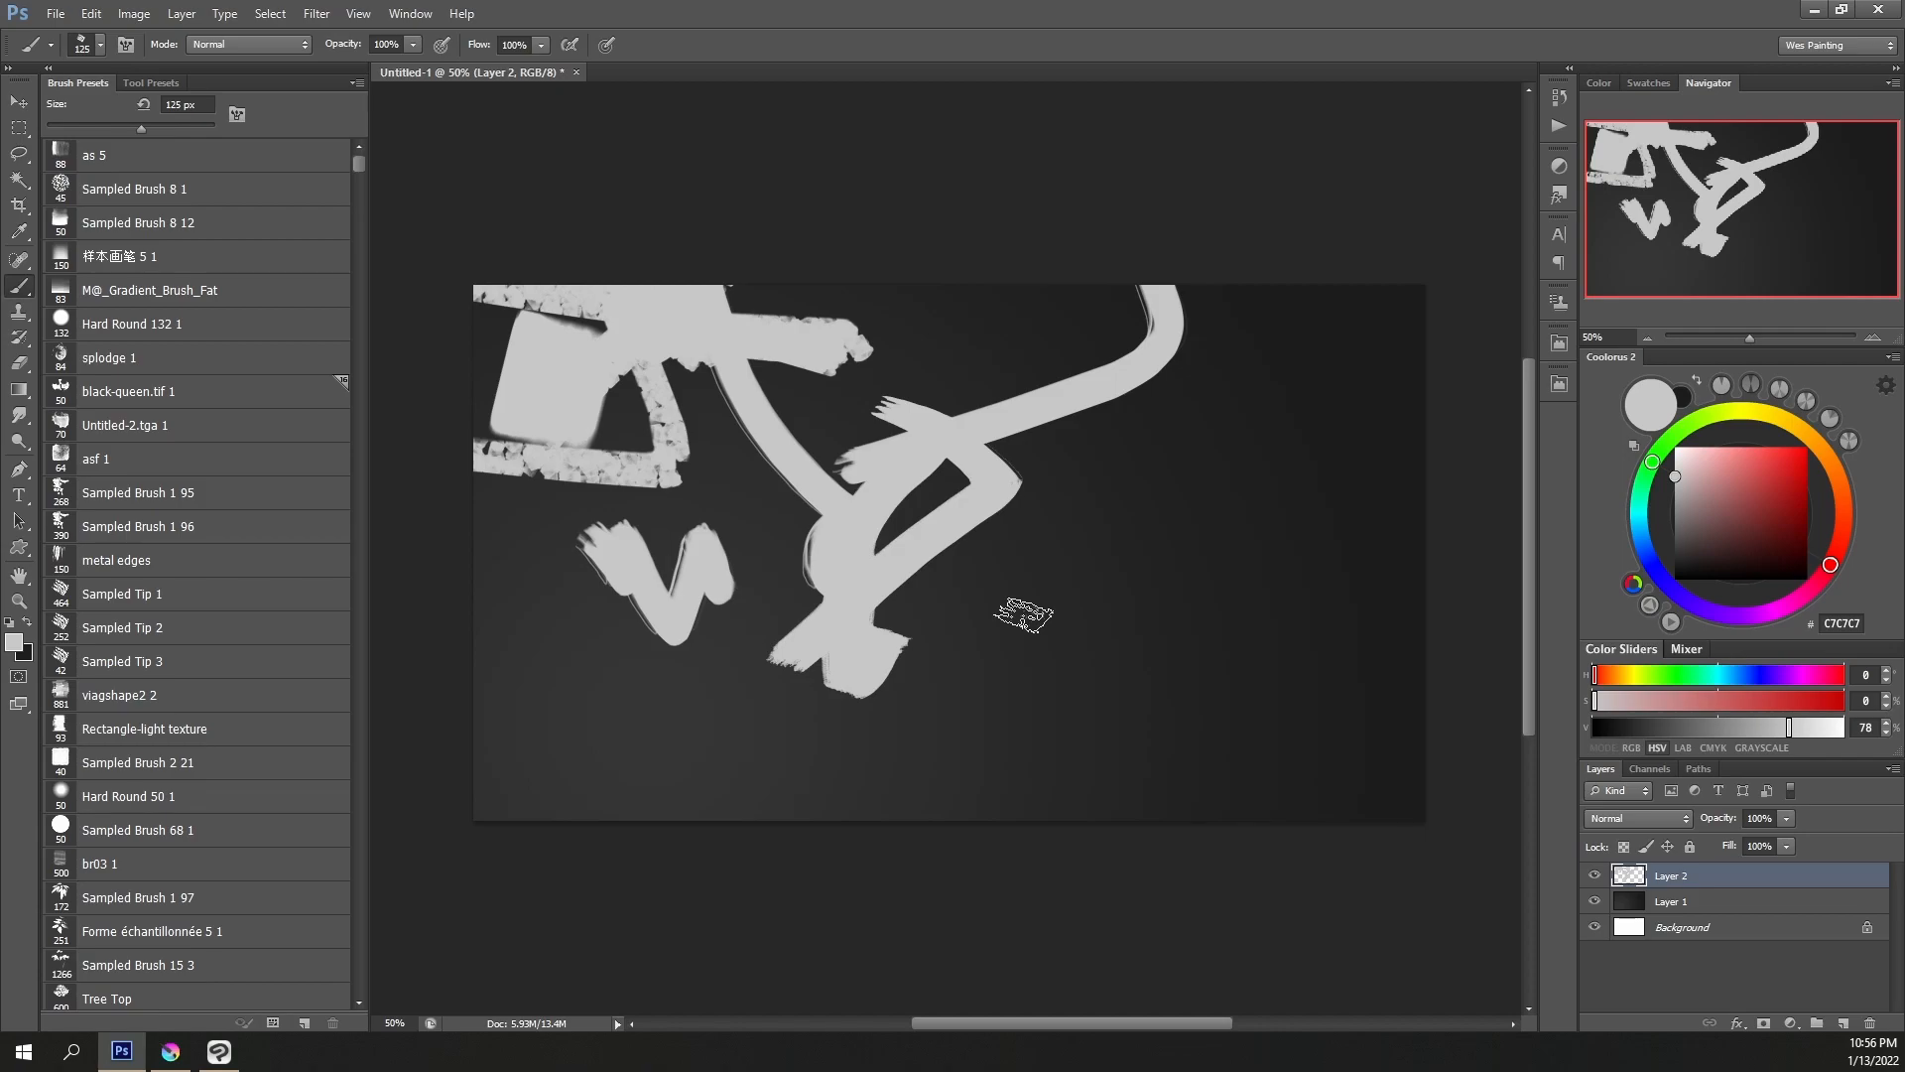
mouse_move(1023, 615)
mouse_down()
mouse_move(953, 617)
mouse_move(1101, 660)
mouse_up()
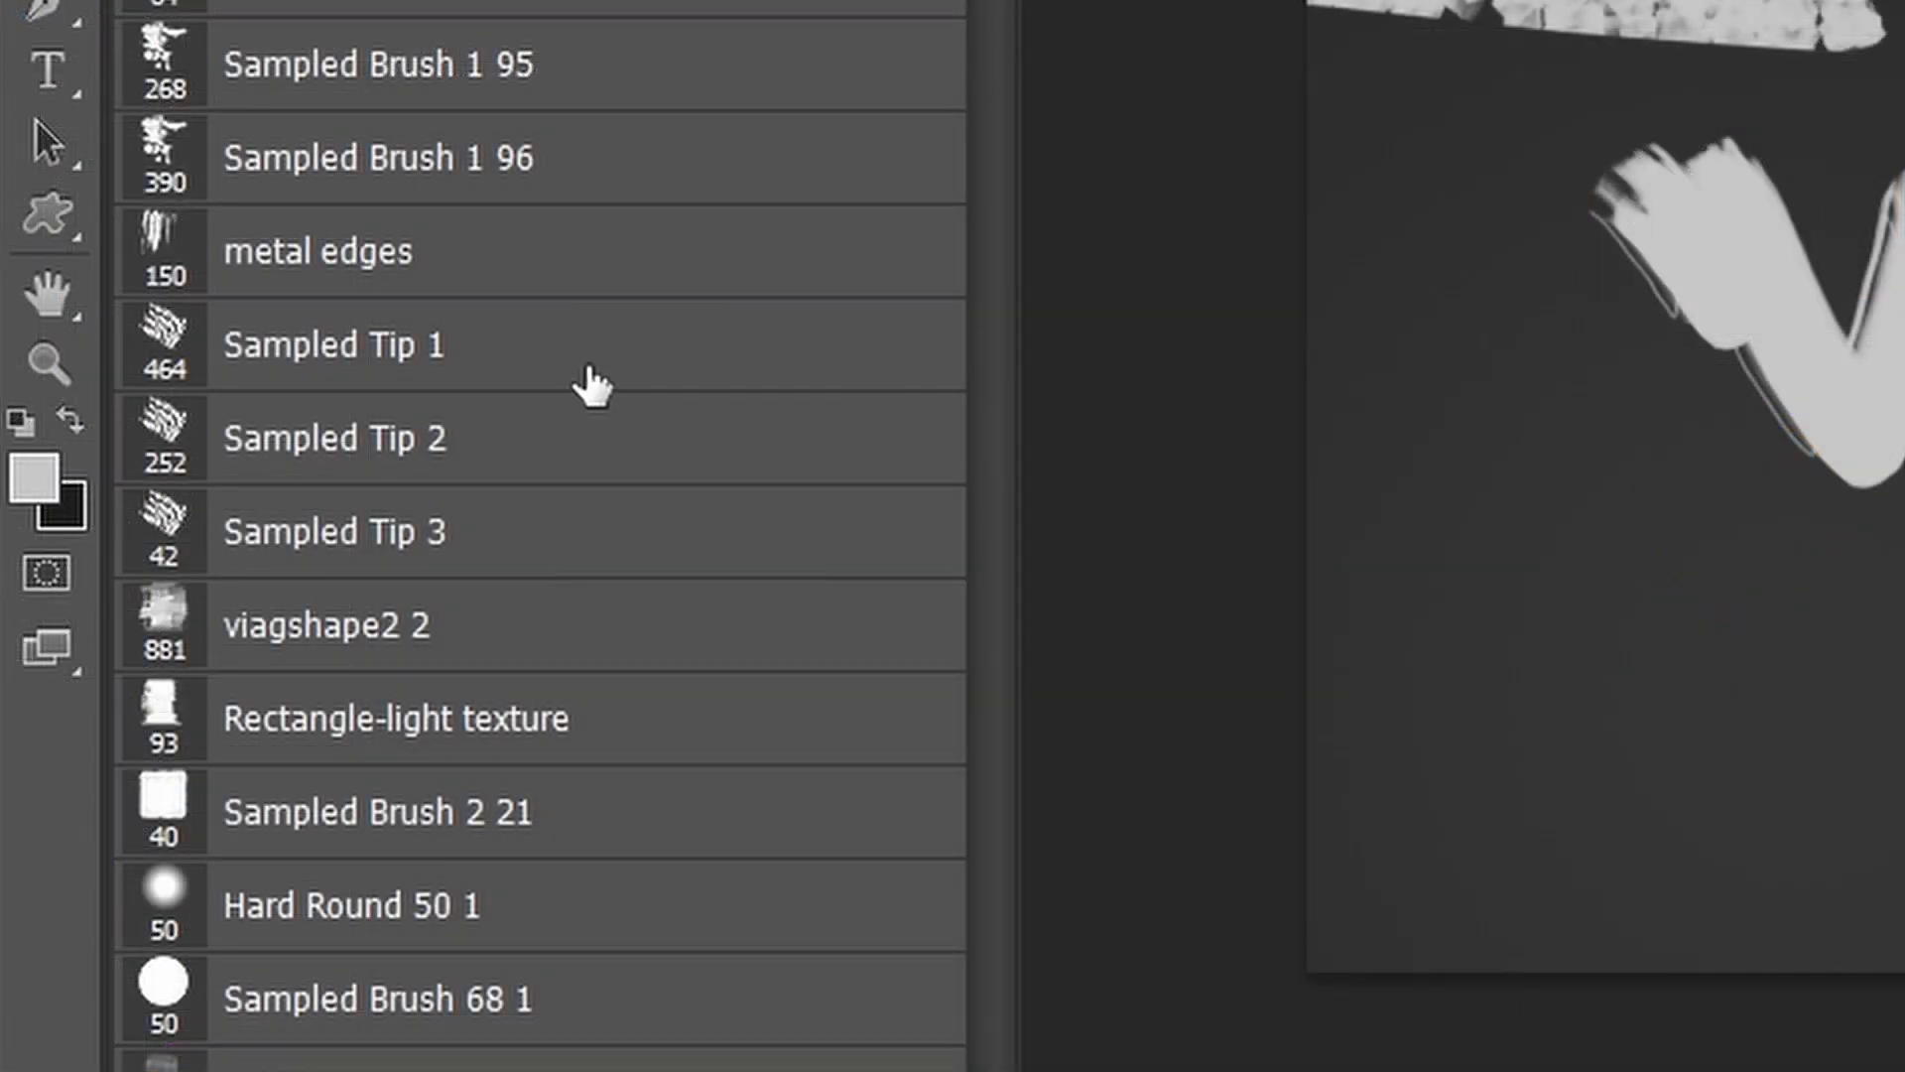
click(314, 365)
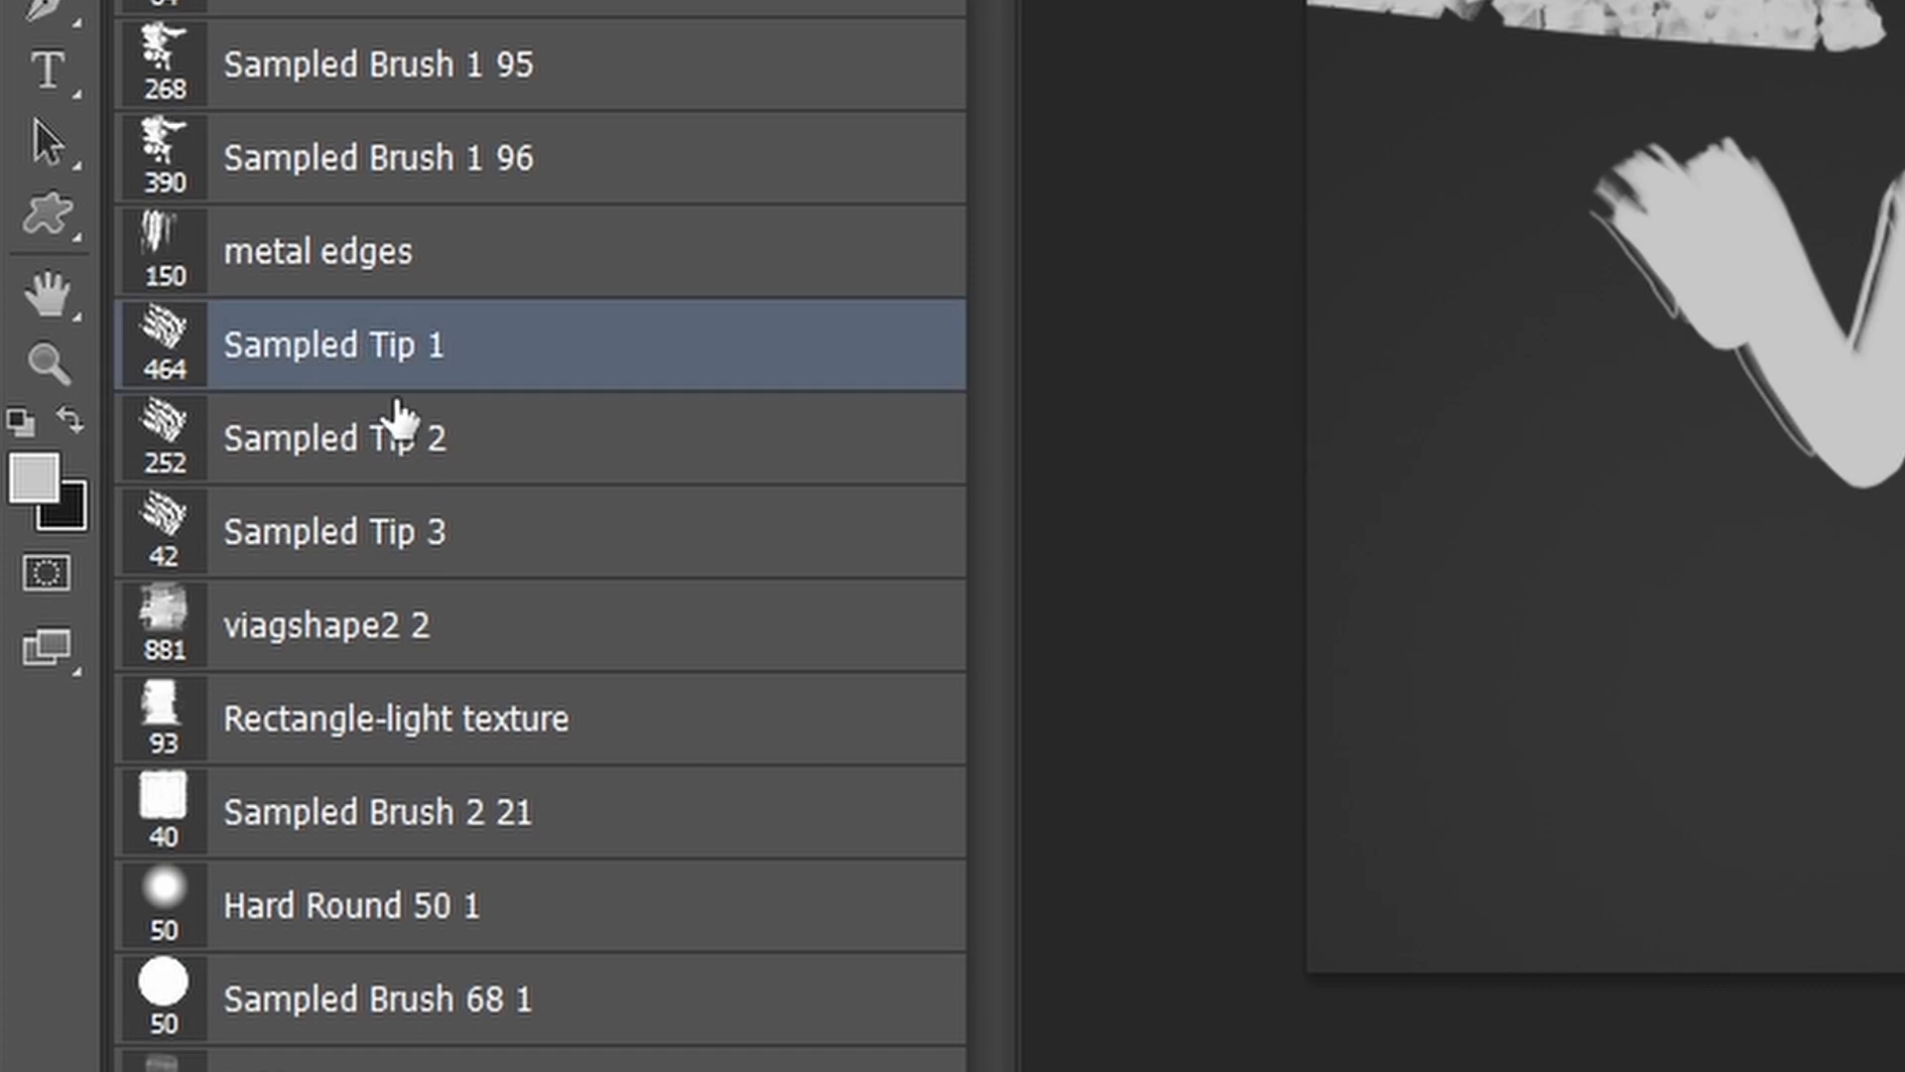
double_click(369, 352)
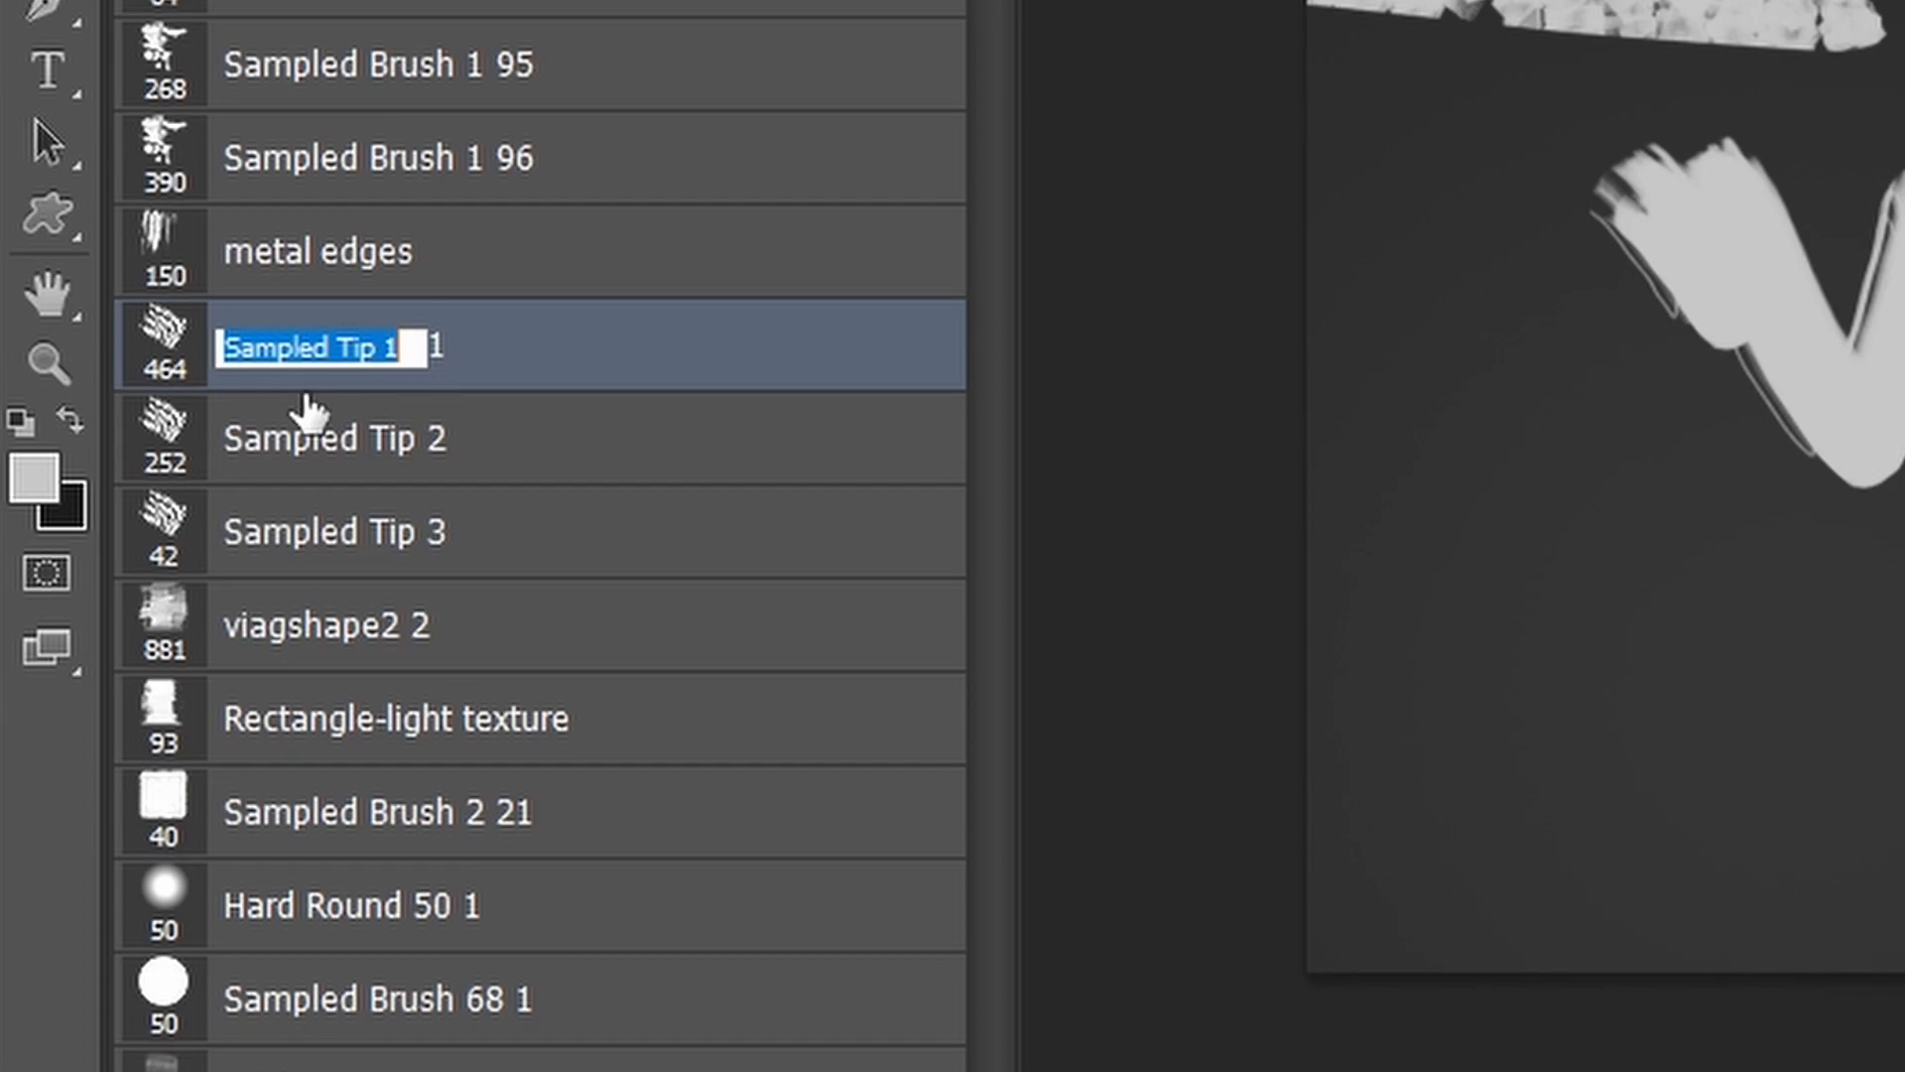
text(Thick Chalk Brush 1)
key(Return)
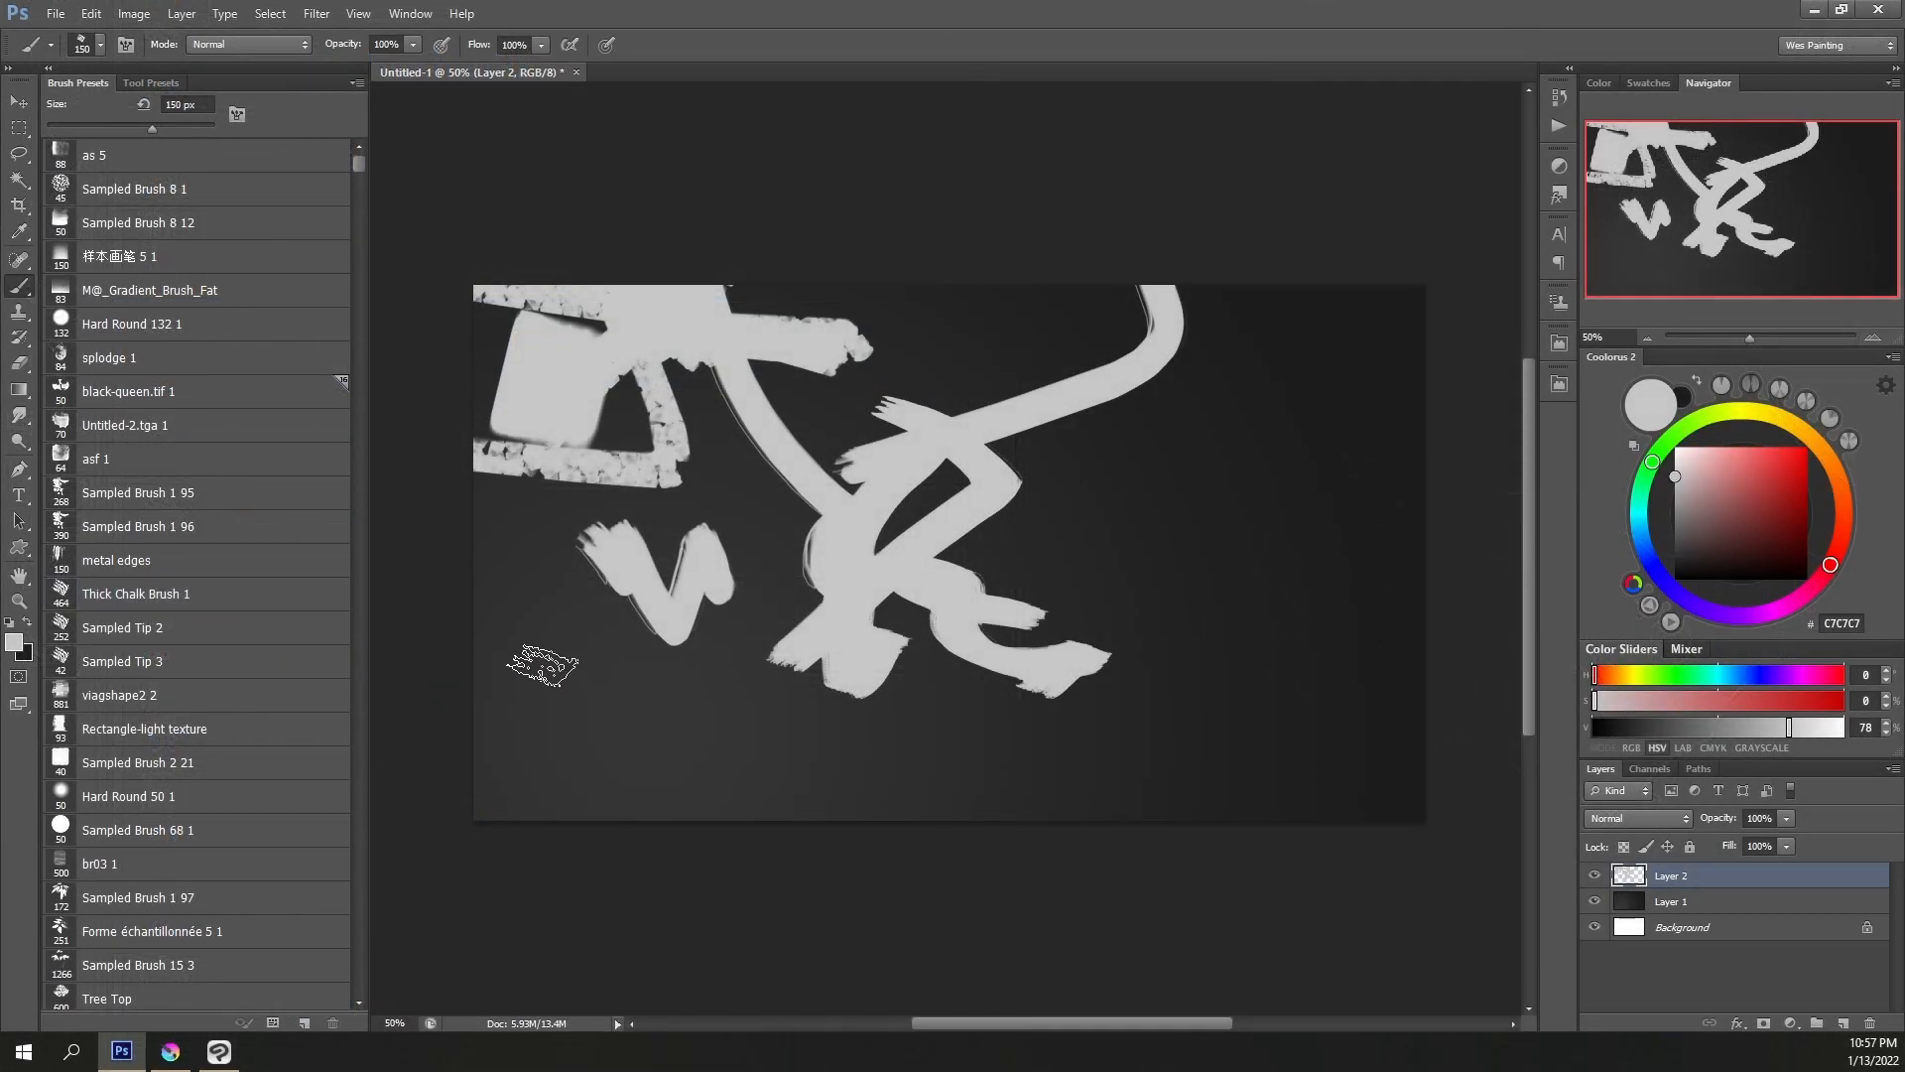
Paint a short patch with Thick Chalk Brush 1 at 125 px and a comparison patch beside it with a reduced Sampled Tip 2 brush
key(bracketleft)
mouse_move(540, 660)
mouse_down()
mouse_move(541, 685)
mouse_move(586, 709)
mouse_move(570, 720)
mouse_up()
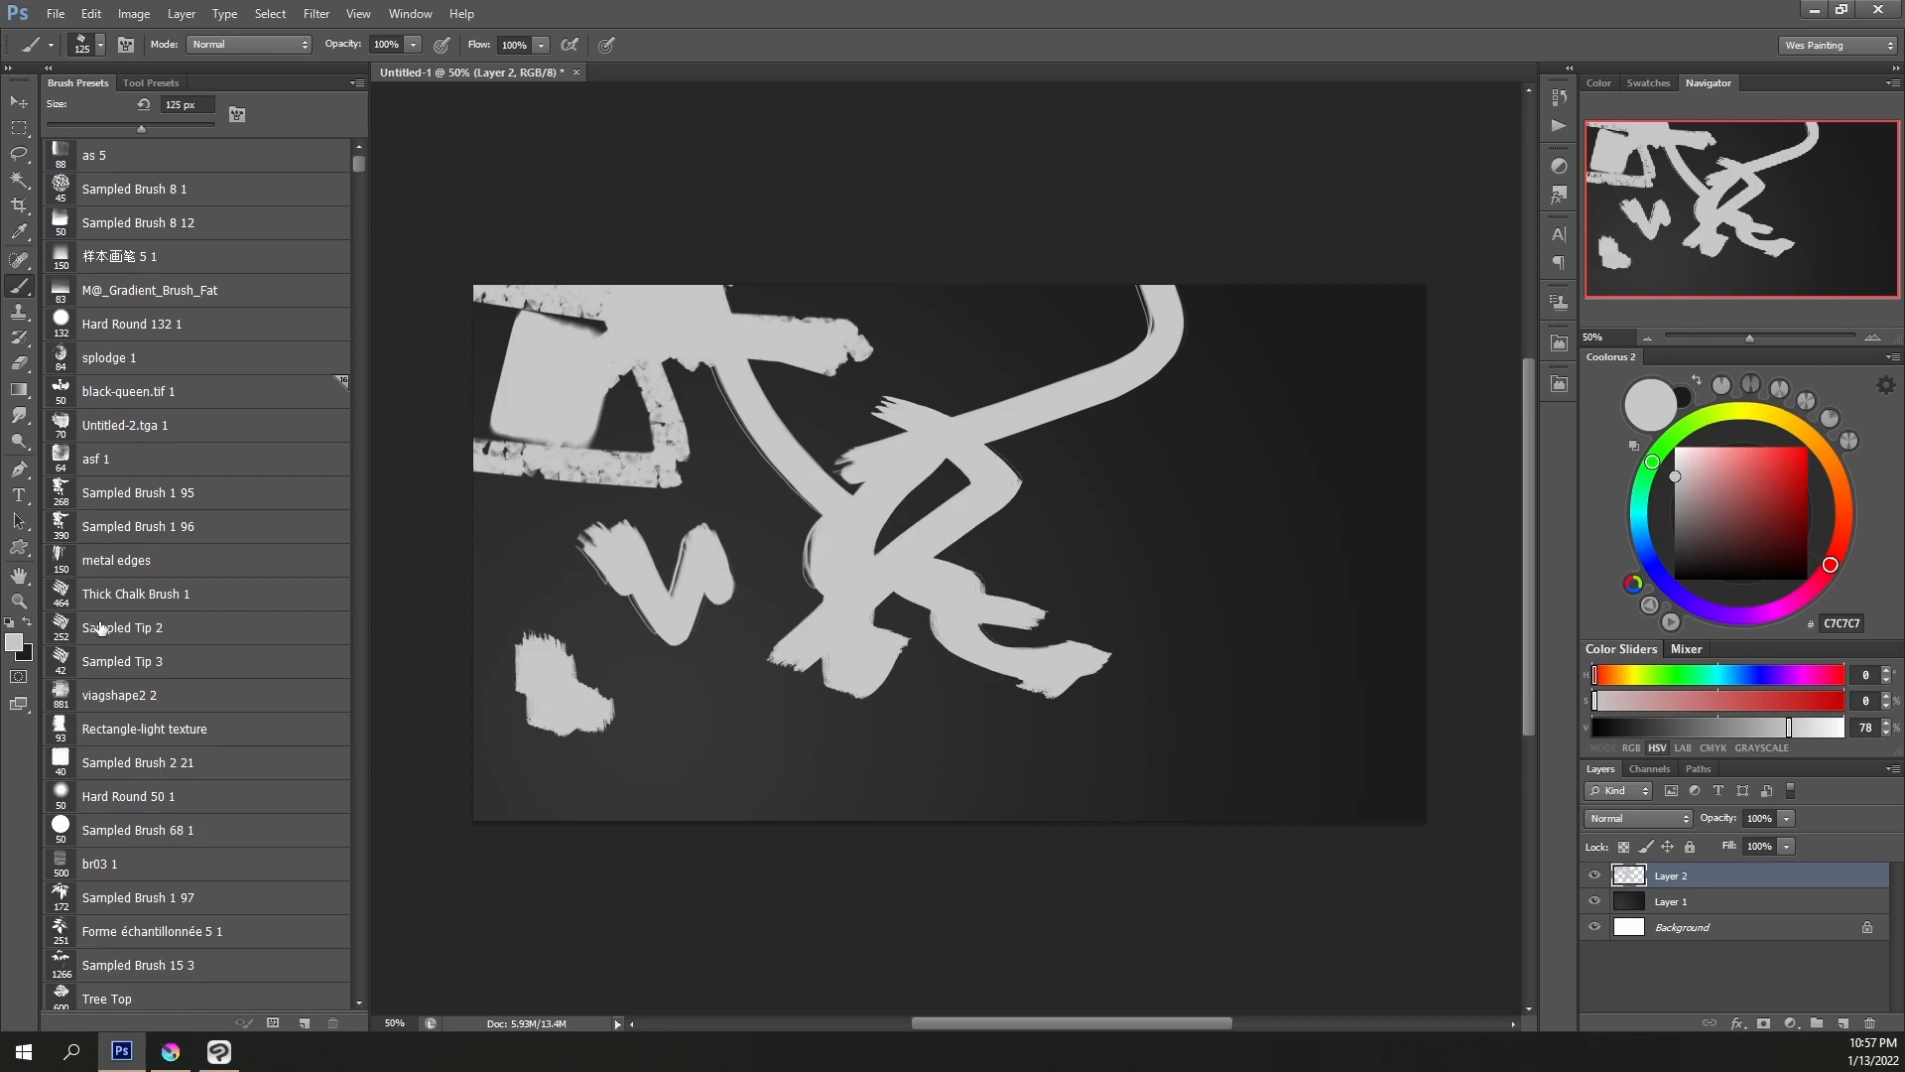
click(137, 629)
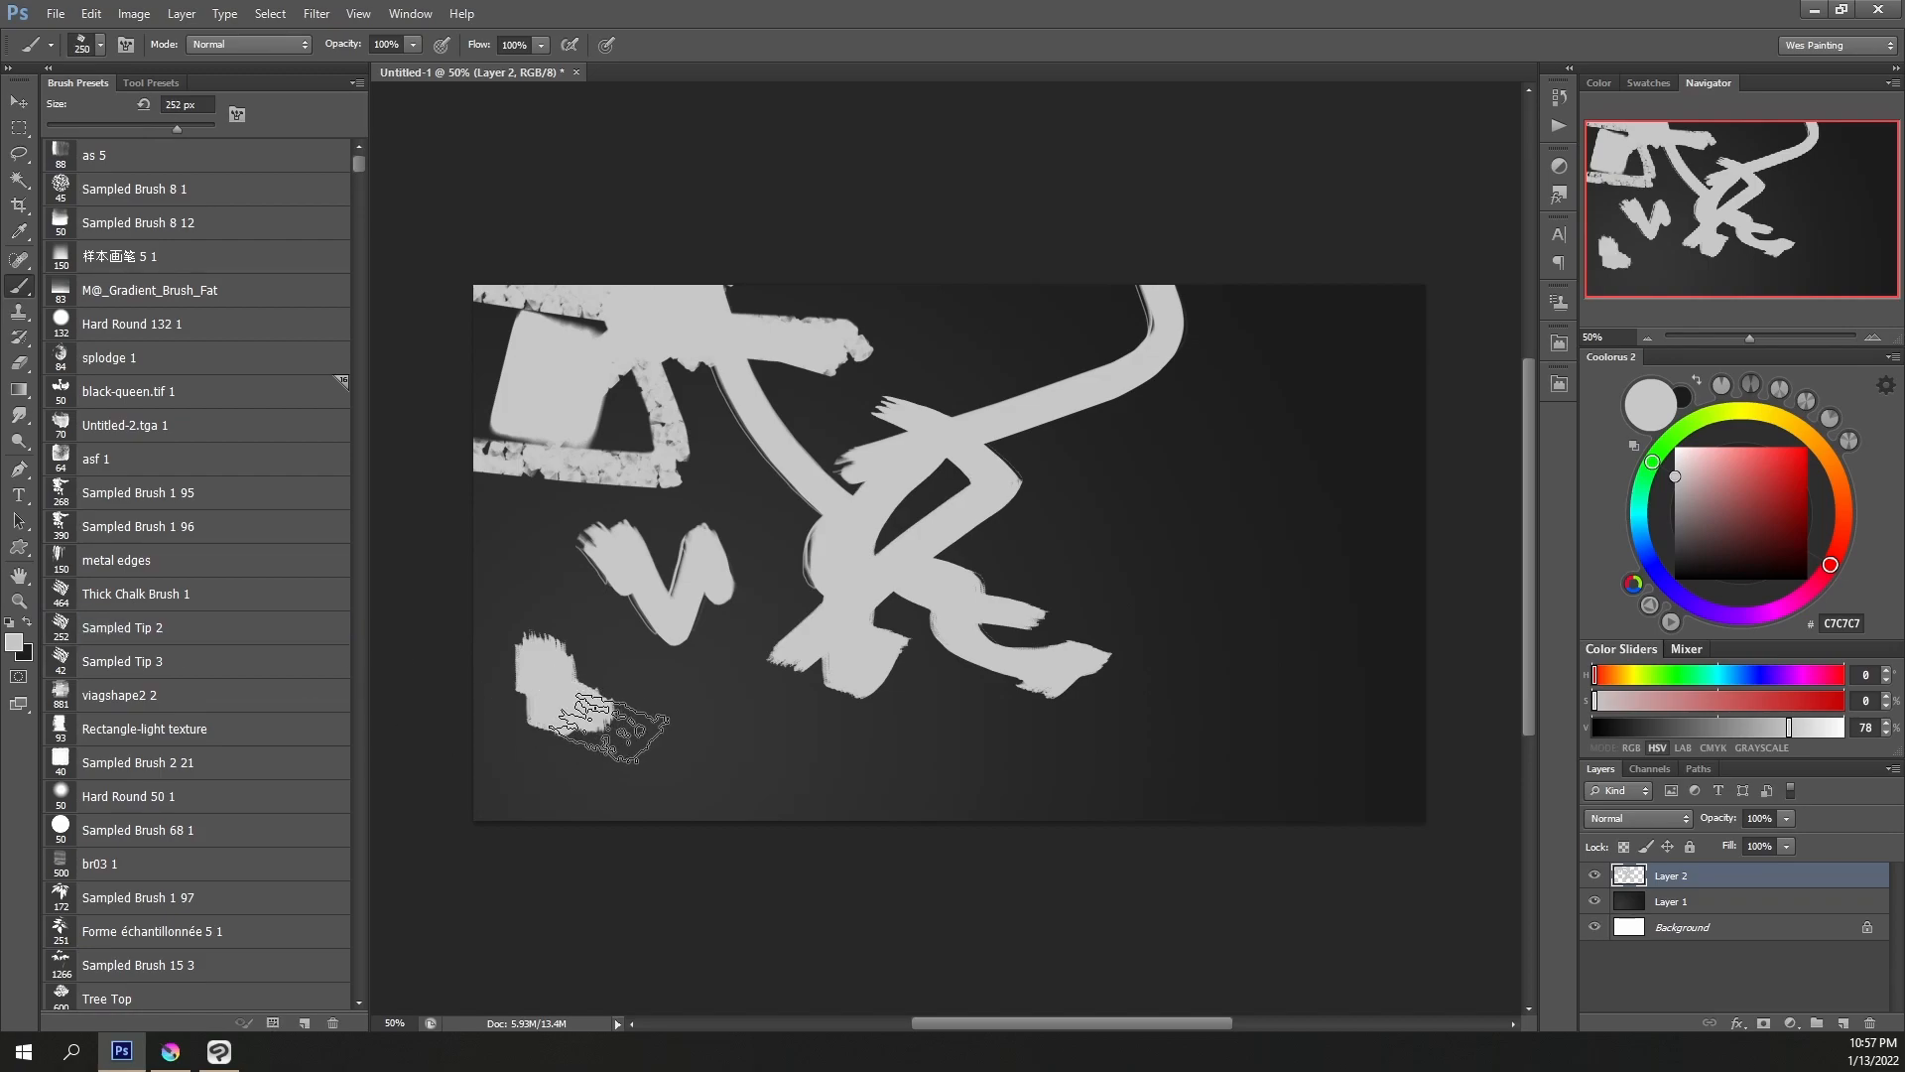
key(bracketleft)
key(bracketleft)
key(bracketleft)
key(bracketleft)
key(bracketleft)
key(bracketleft)
mouse_move(655, 724)
mouse_down()
mouse_move(668, 763)
mouse_move(731, 771)
mouse_up()
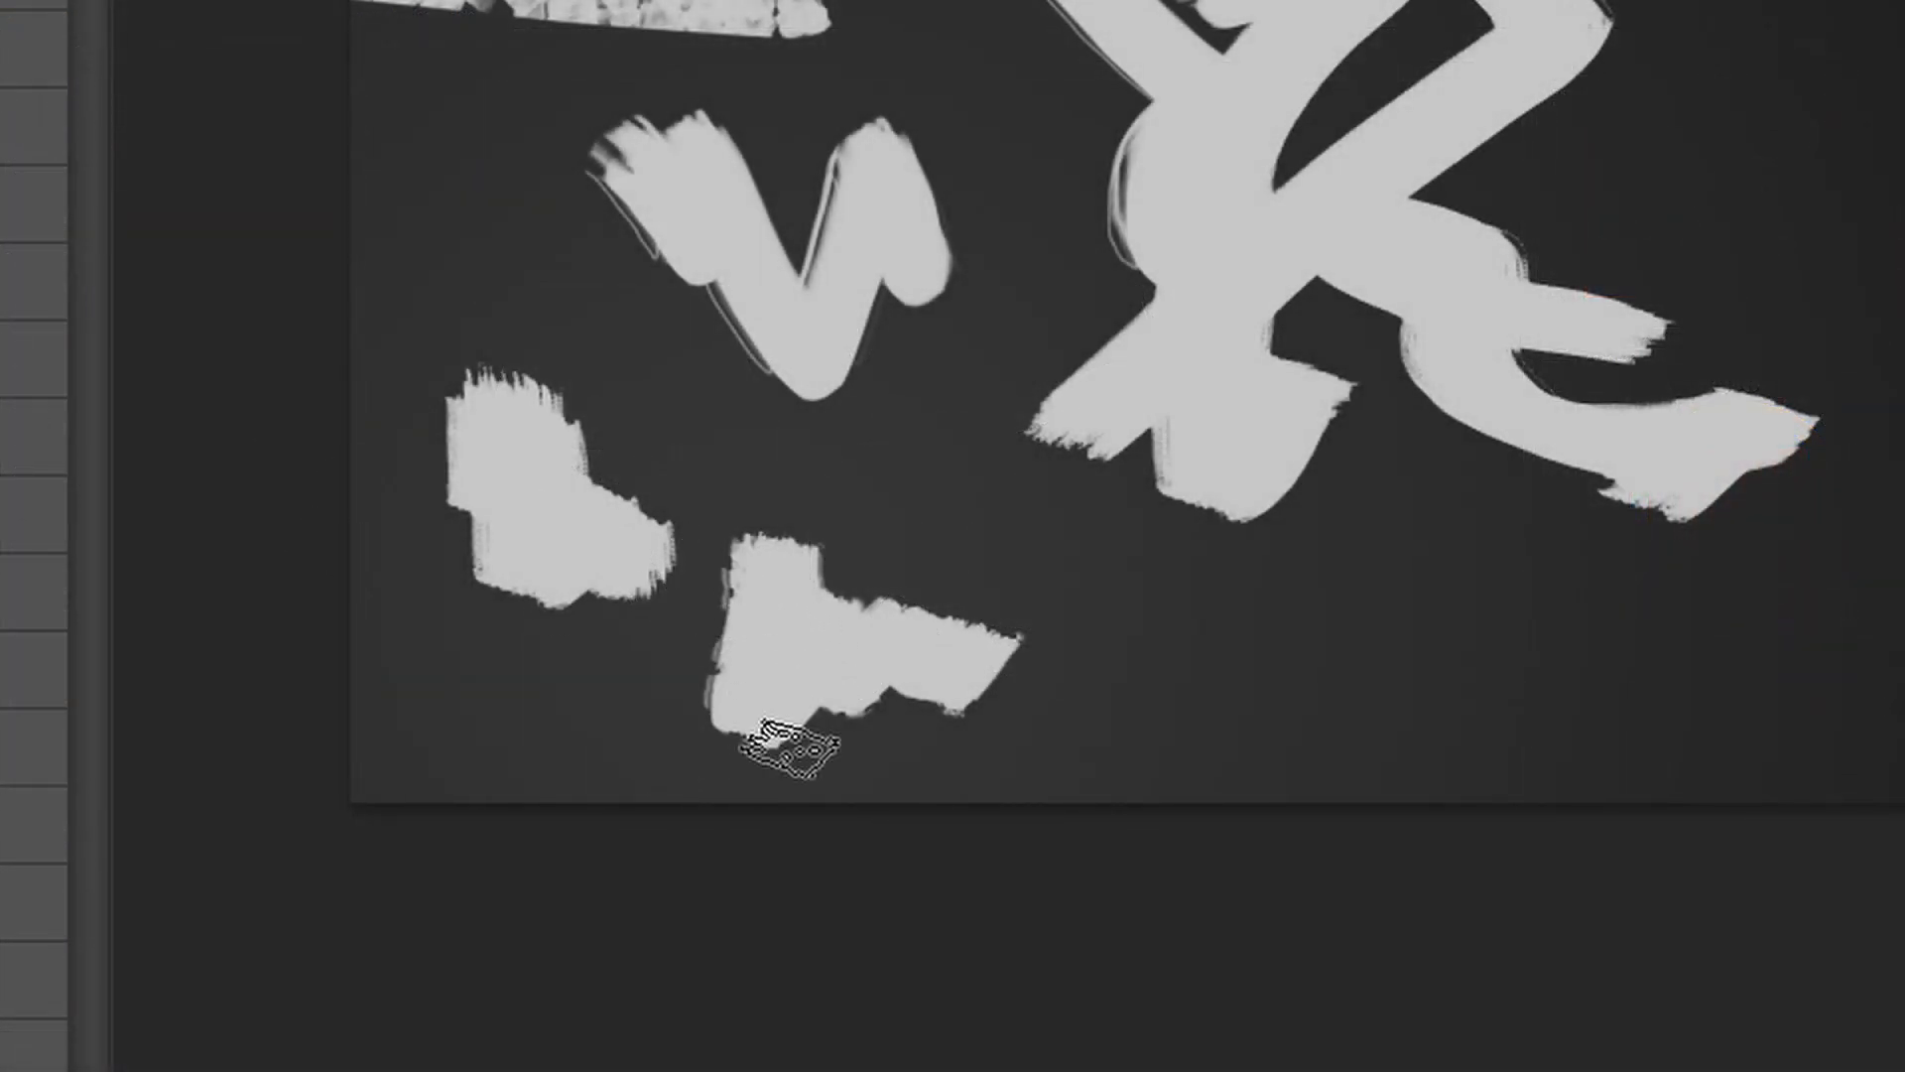
scroll(766, 601, up, 2)
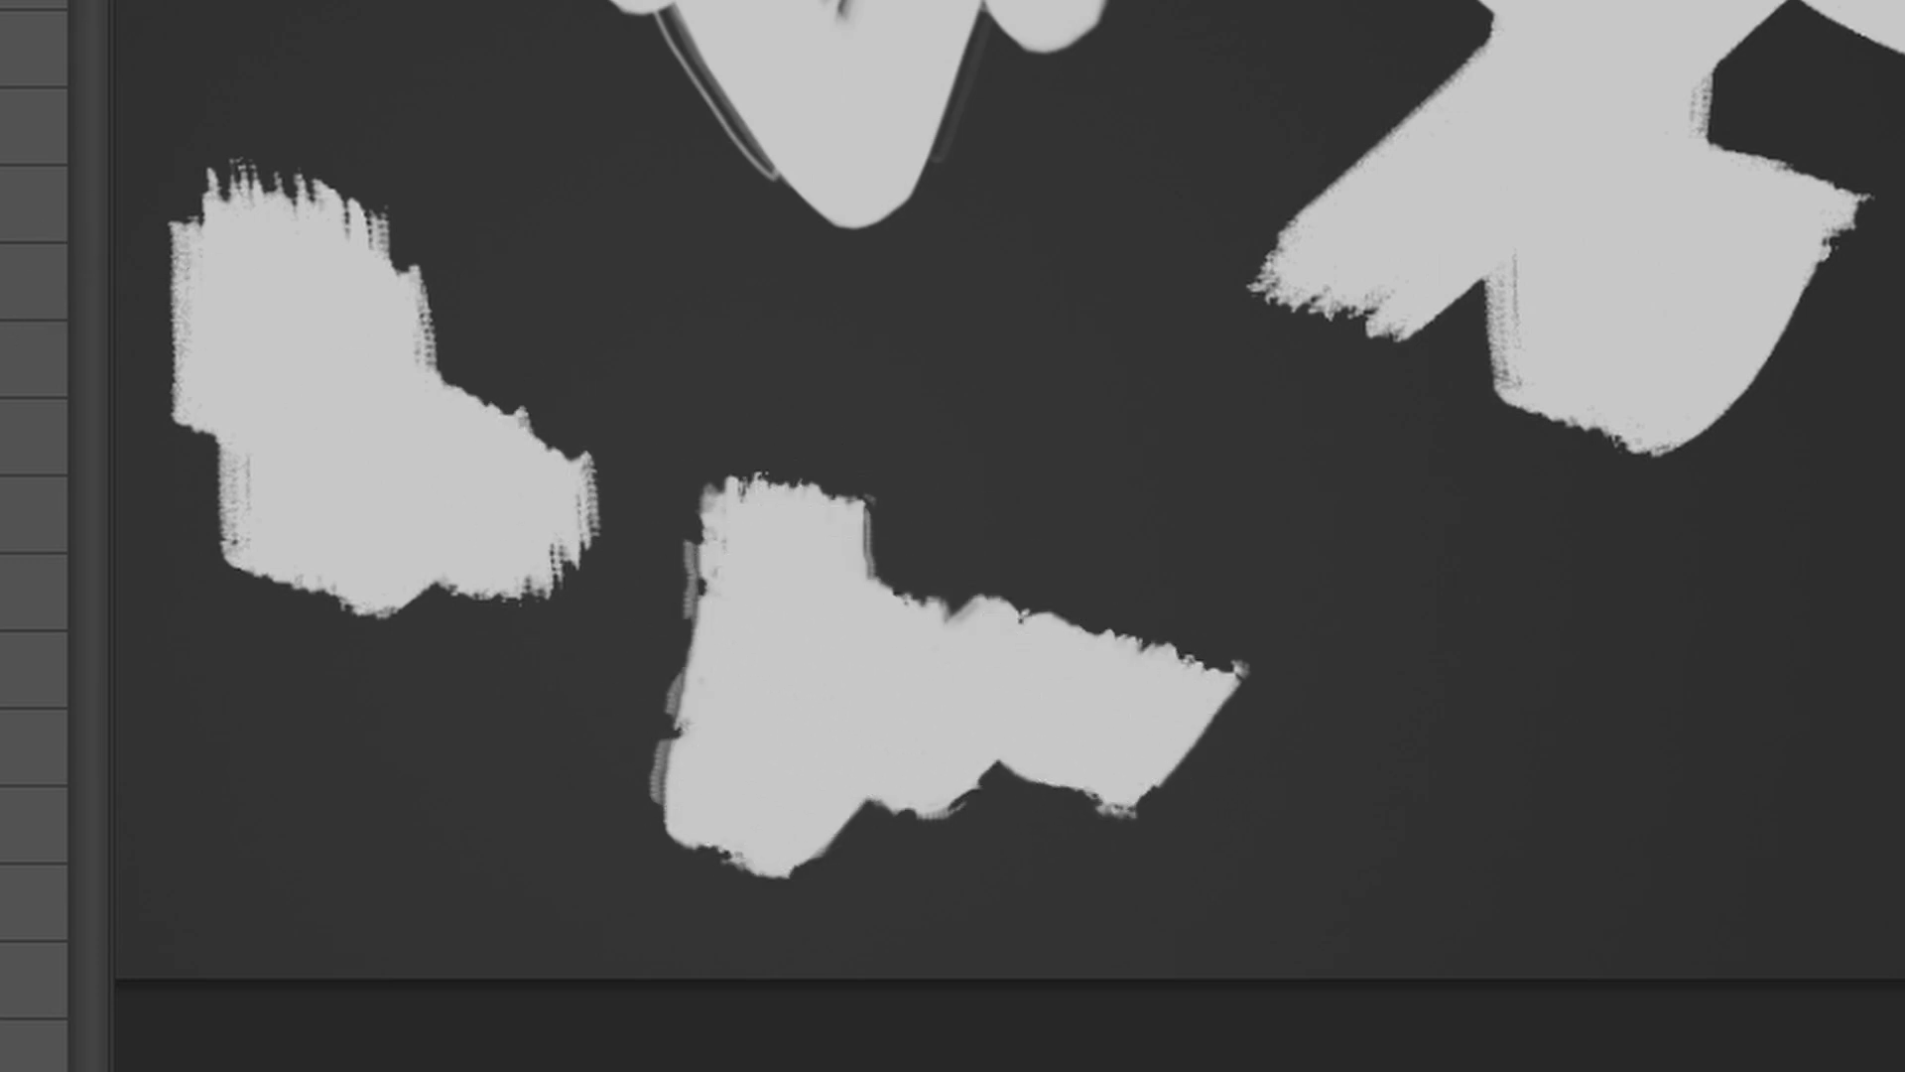
Rename the Sampled Tip 2 preset to Thick Chalk Brush (Messier)
double_click(152, 628)
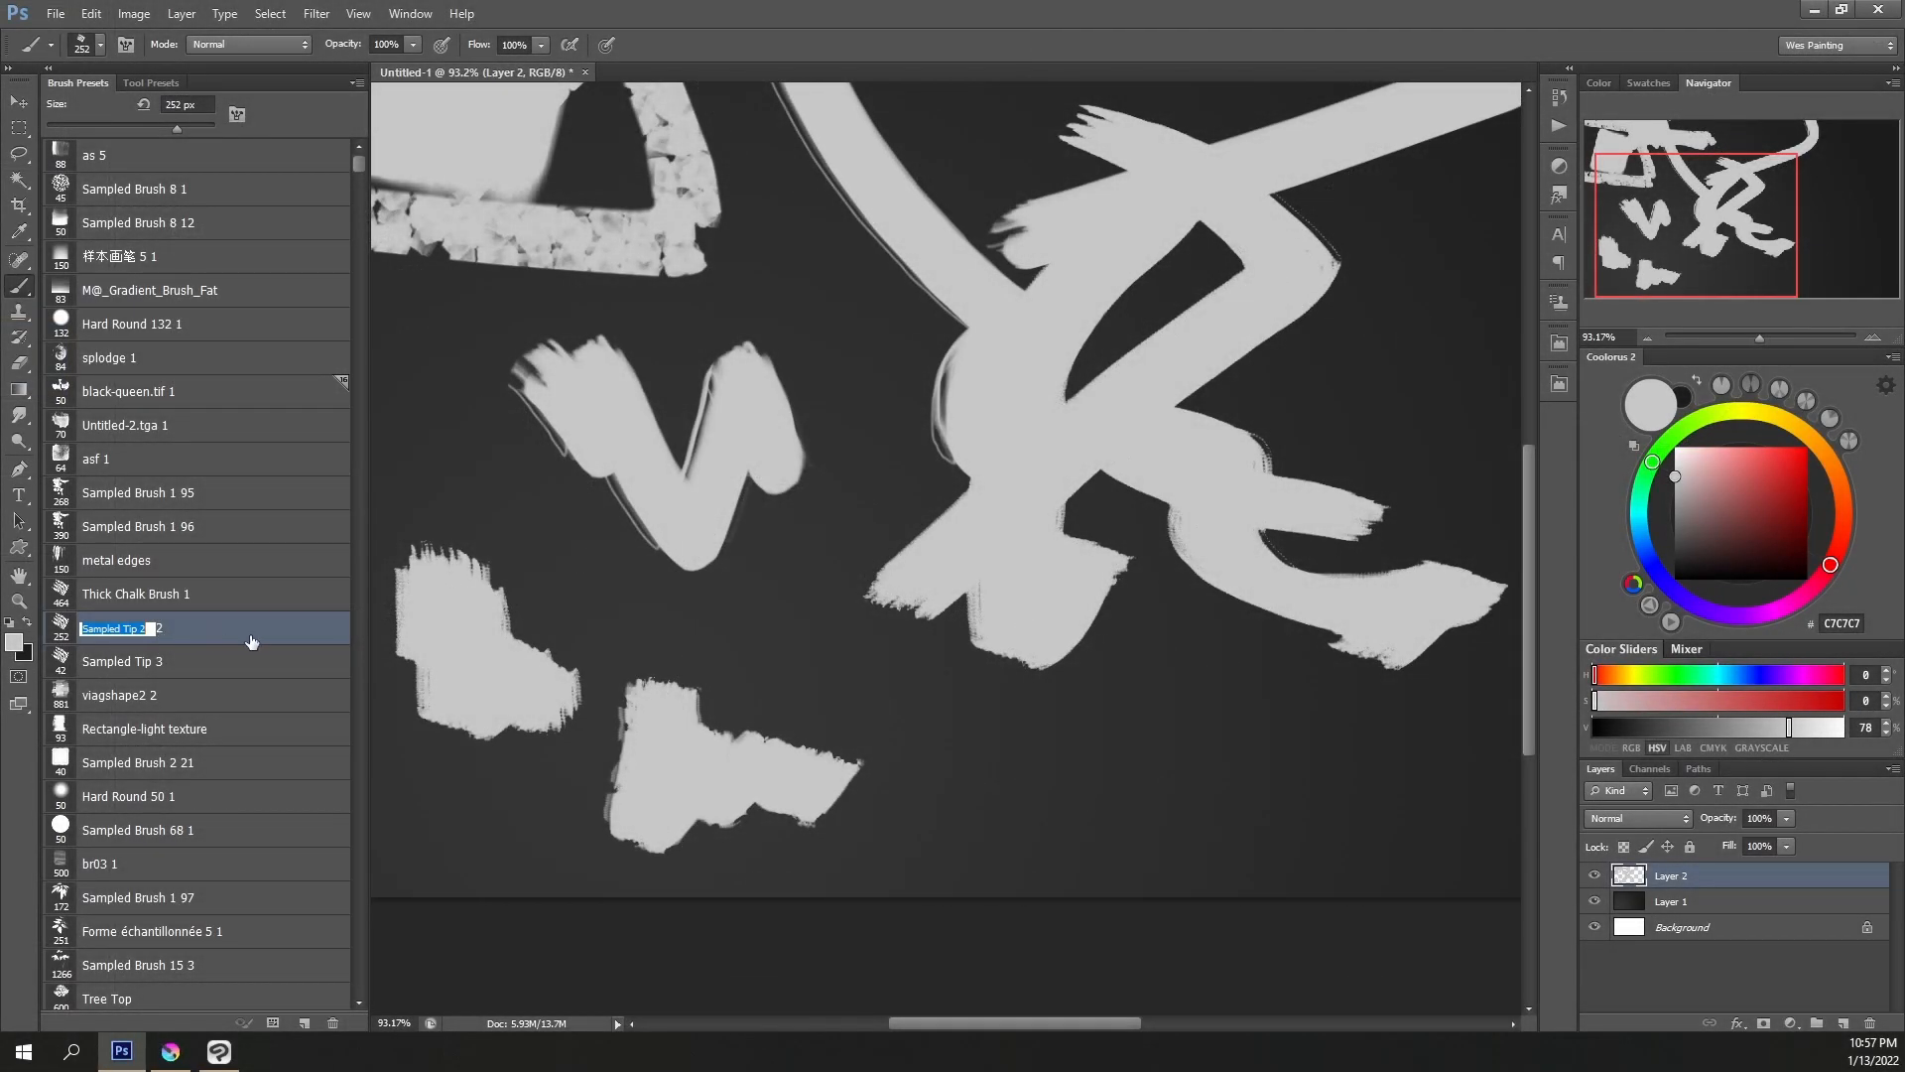
text(Thick Chalk Brush (Messier)
key(Return)
Reduce Thick Chalk Brush (Messier) to 100 px and paint further rough patches along the lower part of the canvas
click(205, 598)
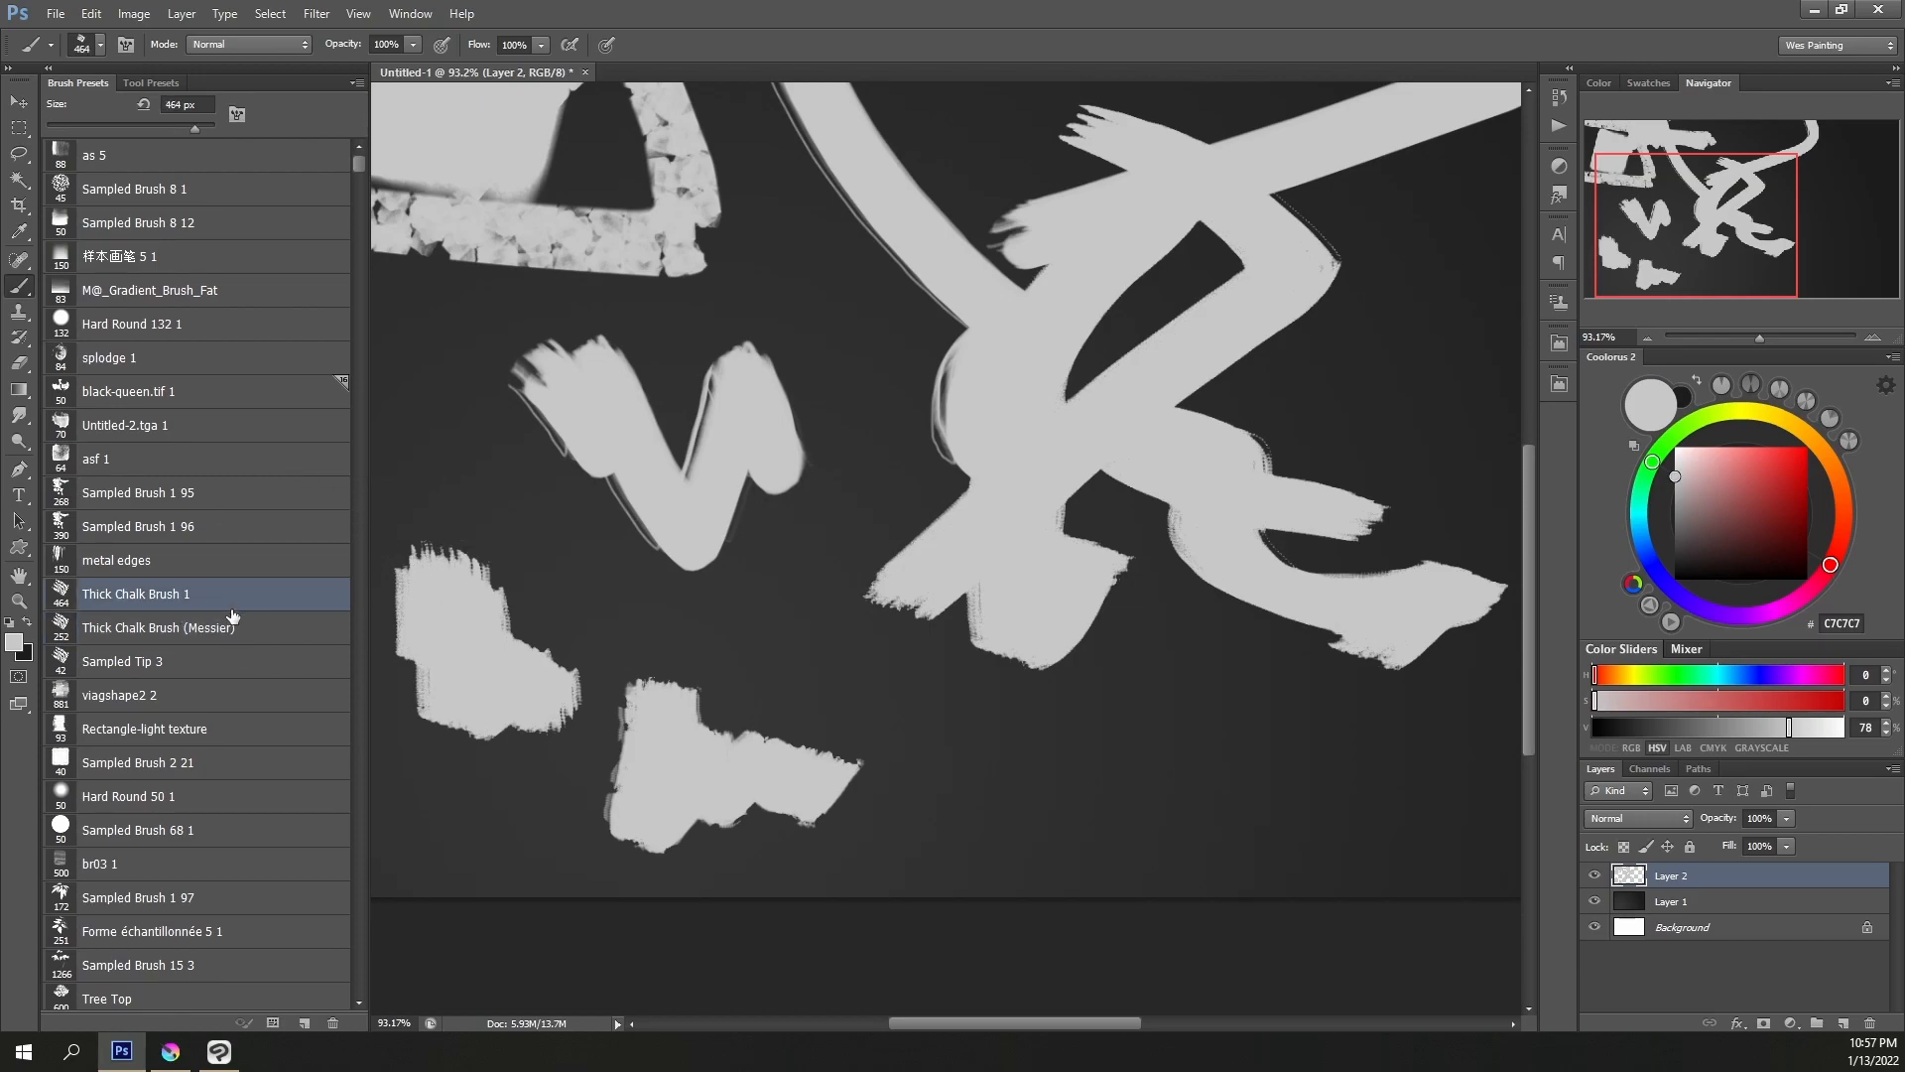
click(150, 640)
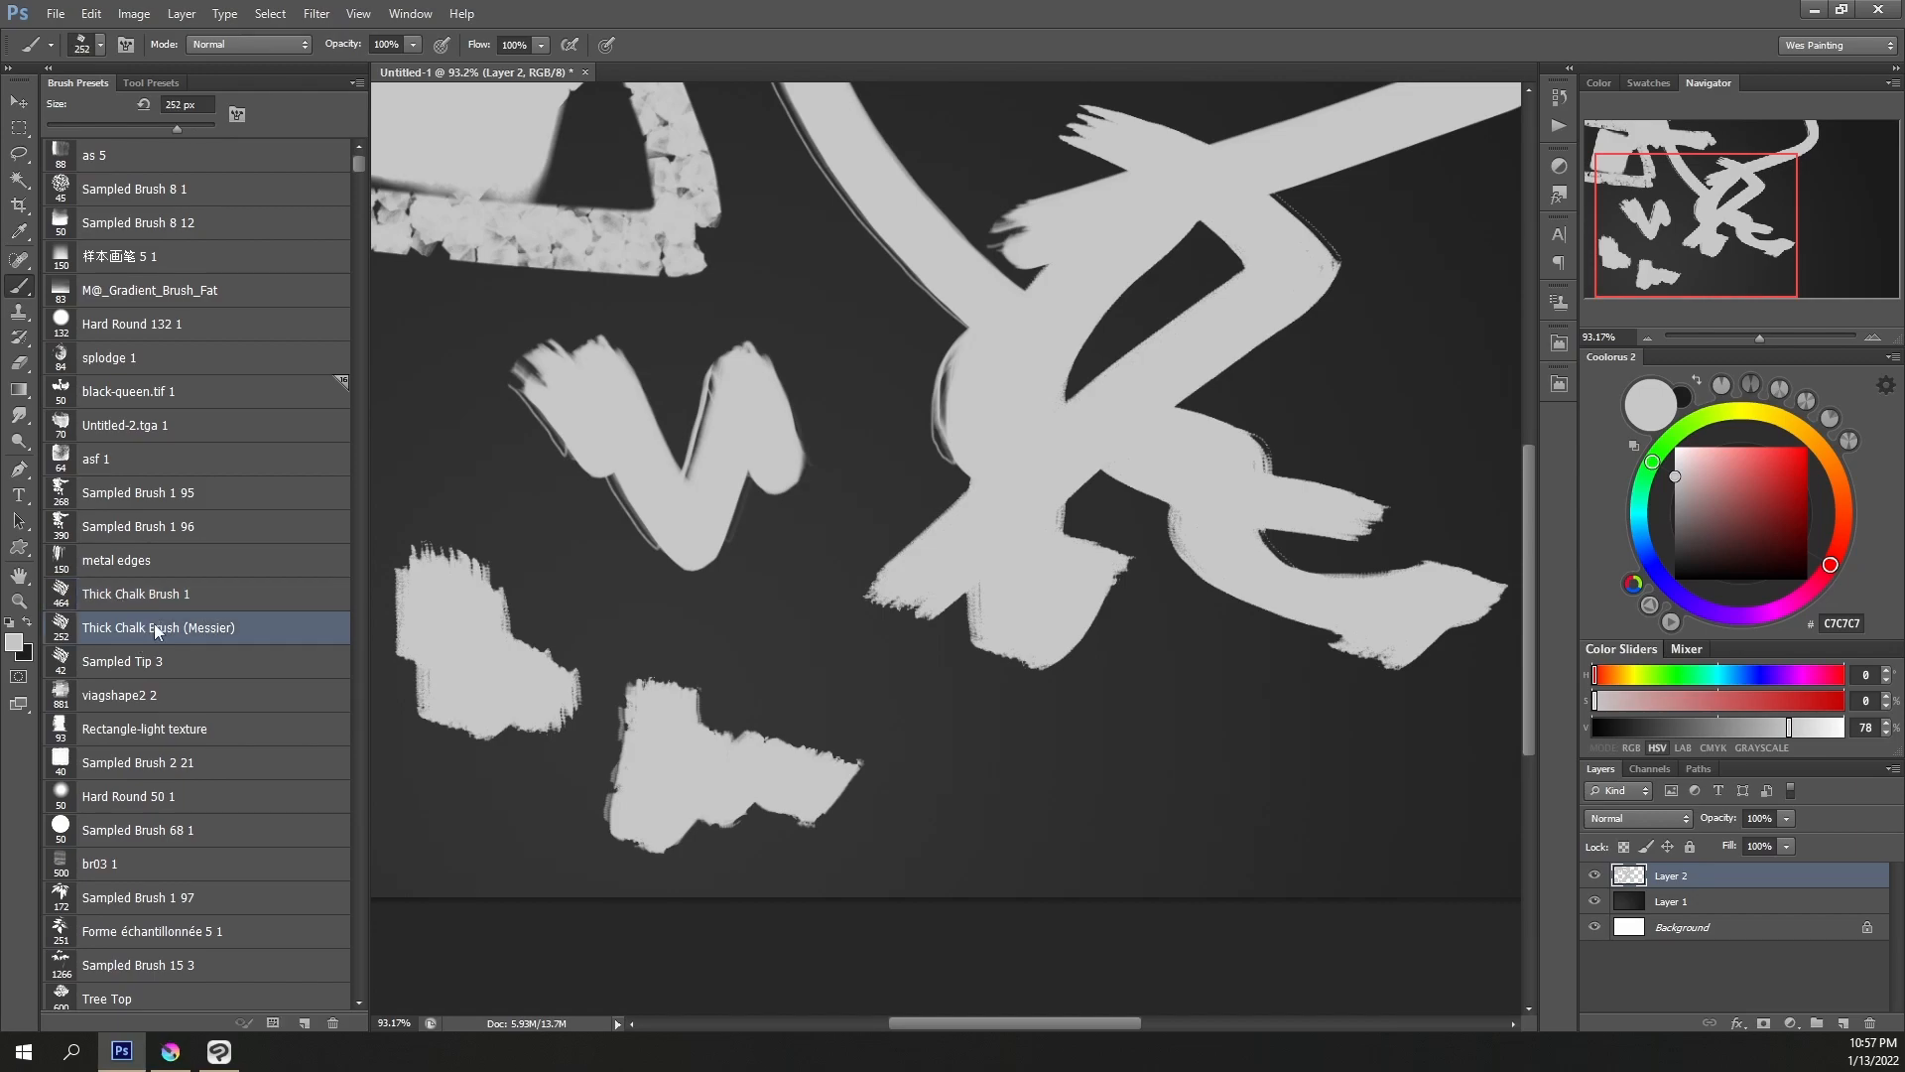
key(bracketleft)
key(bracketleft)
key(bracketleft)
key(bracketleft)
key(bracketleft)
key(bracketleft)
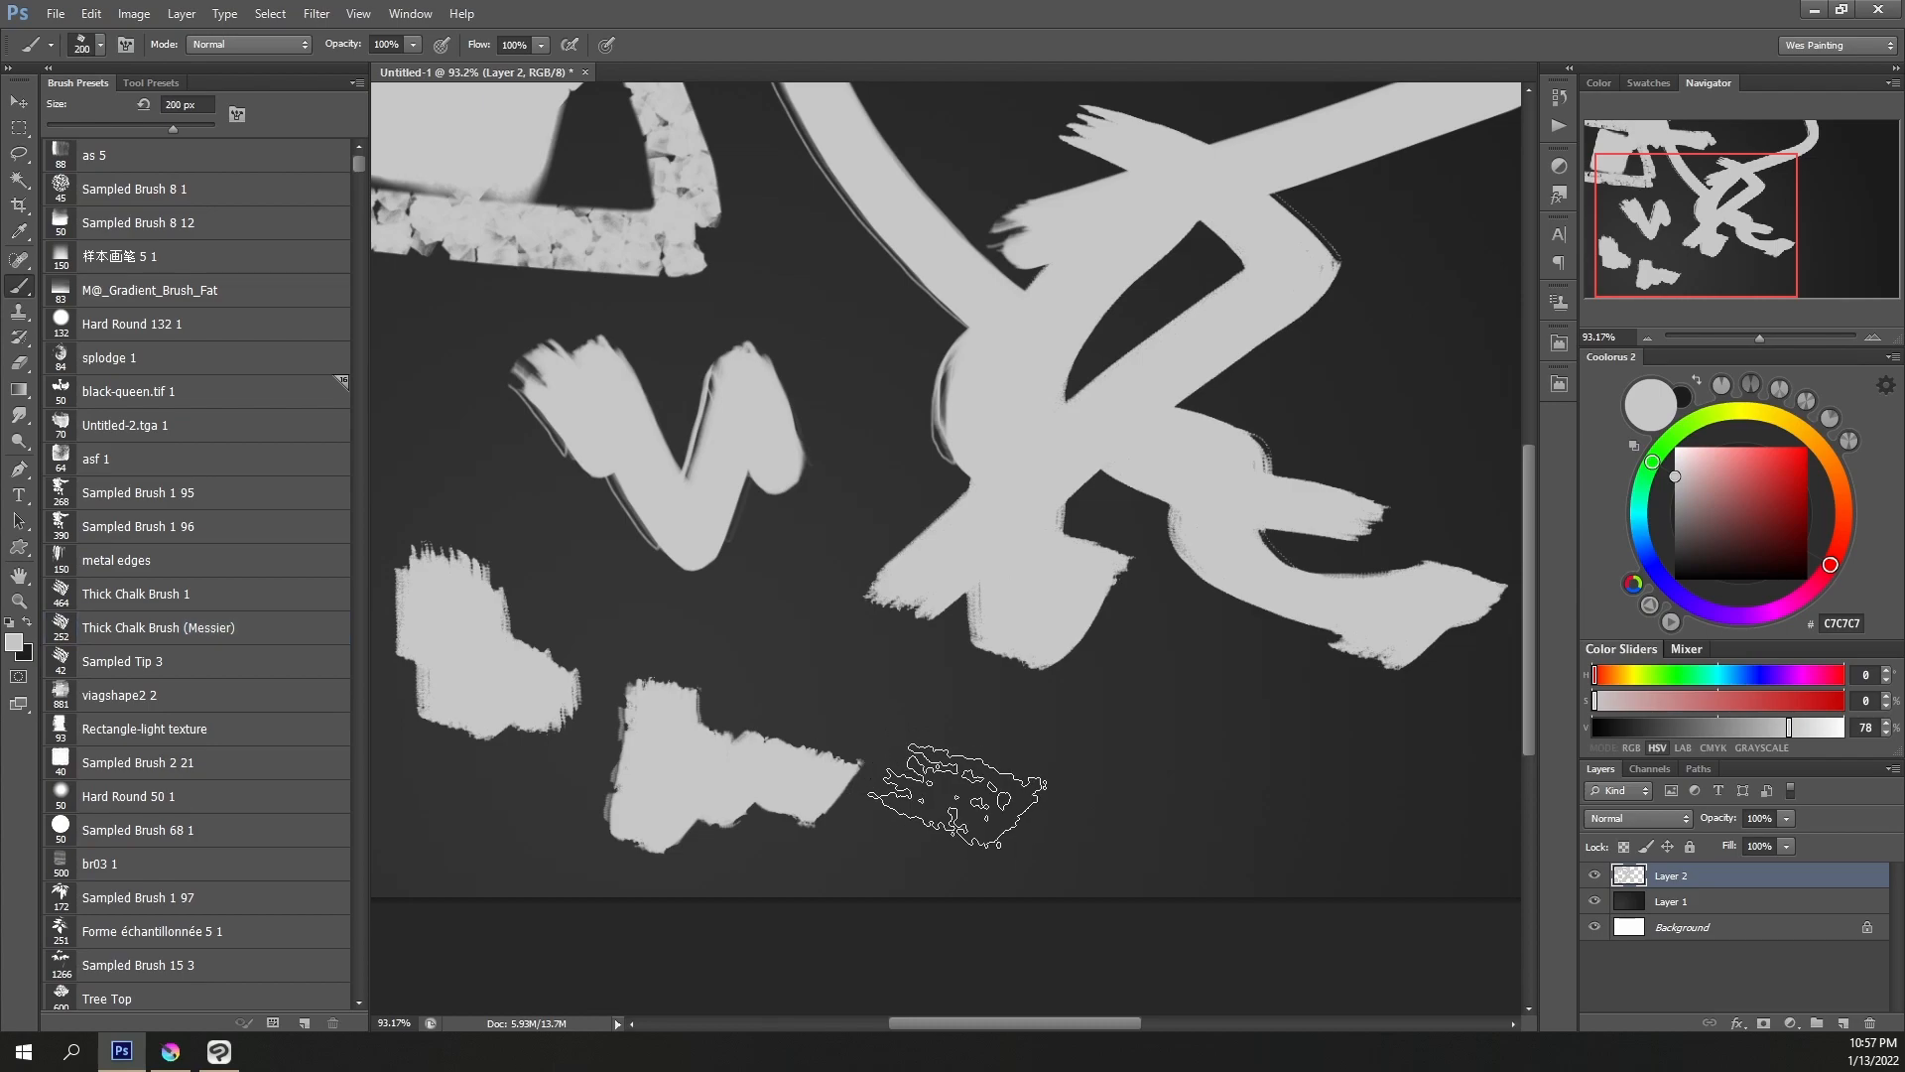
mouse_move(970, 759)
mouse_down()
mouse_move(966, 841)
mouse_move(1051, 793)
mouse_move(1137, 788)
mouse_up()
mouse_move(1185, 823)
mouse_down()
mouse_move(1224, 808)
mouse_move(1206, 715)
mouse_up()
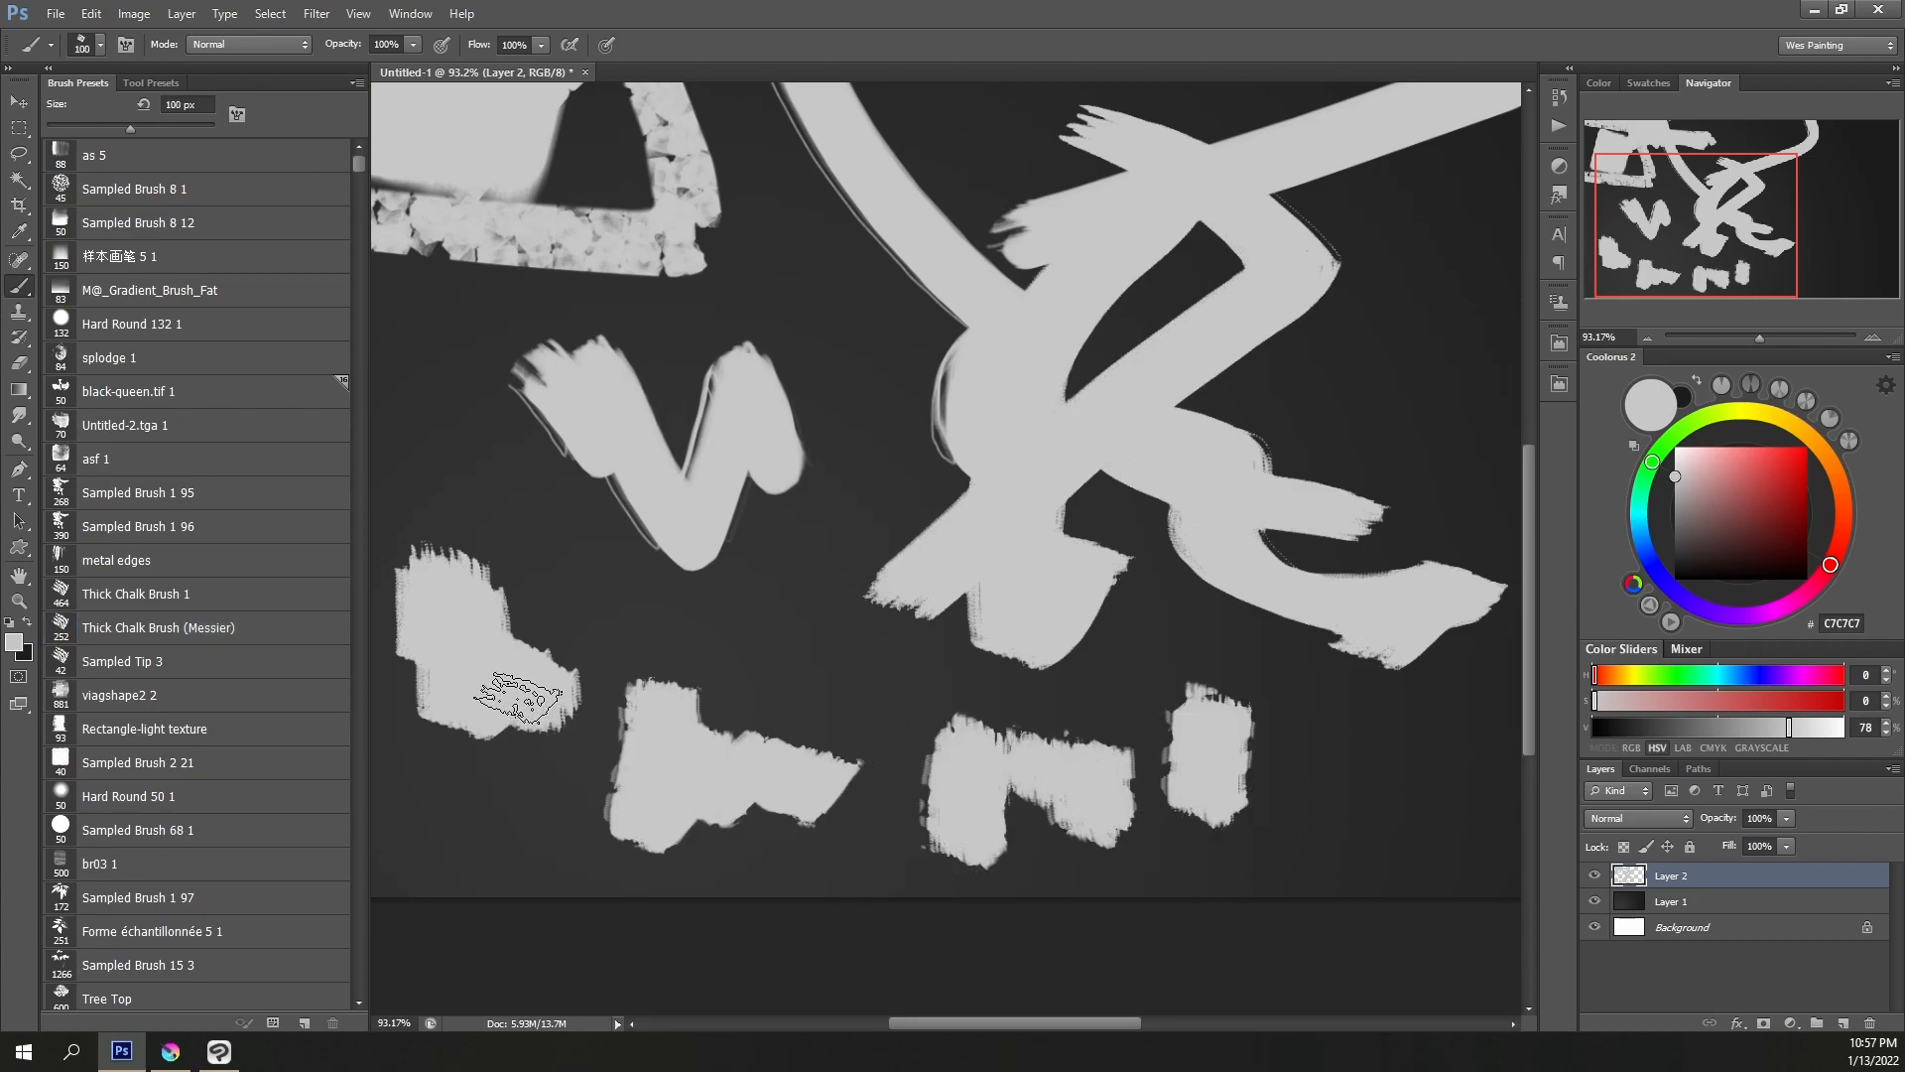
Paint several thin, short test strokes on Layer 2 with the Sampled Tip 3 brush at 42 px
click(171, 662)
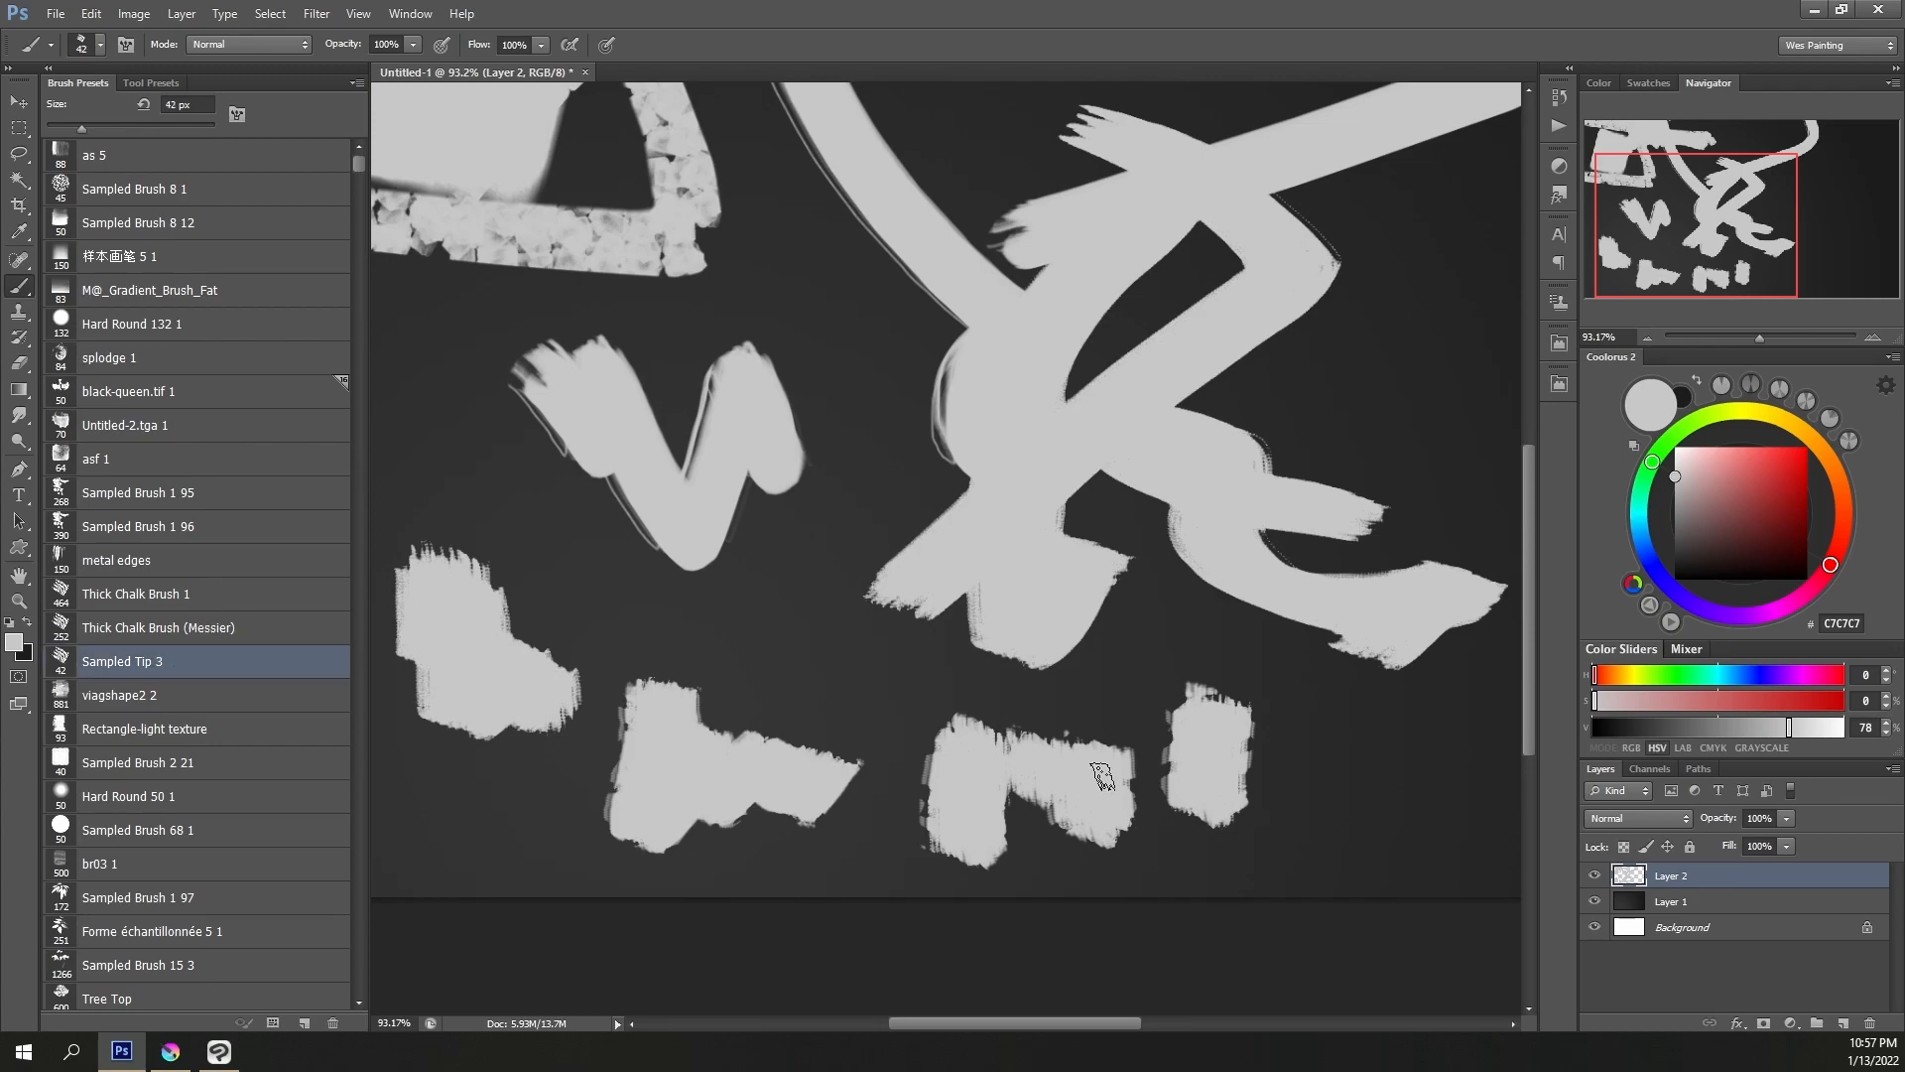
mouse_move(1334, 722)
mouse_down()
mouse_move(1335, 871)
mouse_move(1377, 794)
mouse_up()
drag(1418, 727, 1414, 818)
mouse_move(810, 571)
mouse_down()
mouse_move(762, 660)
mouse_move(731, 583)
mouse_move(755, 551)
mouse_move(736, 684)
mouse_up()
drag(775, 607, 766, 751)
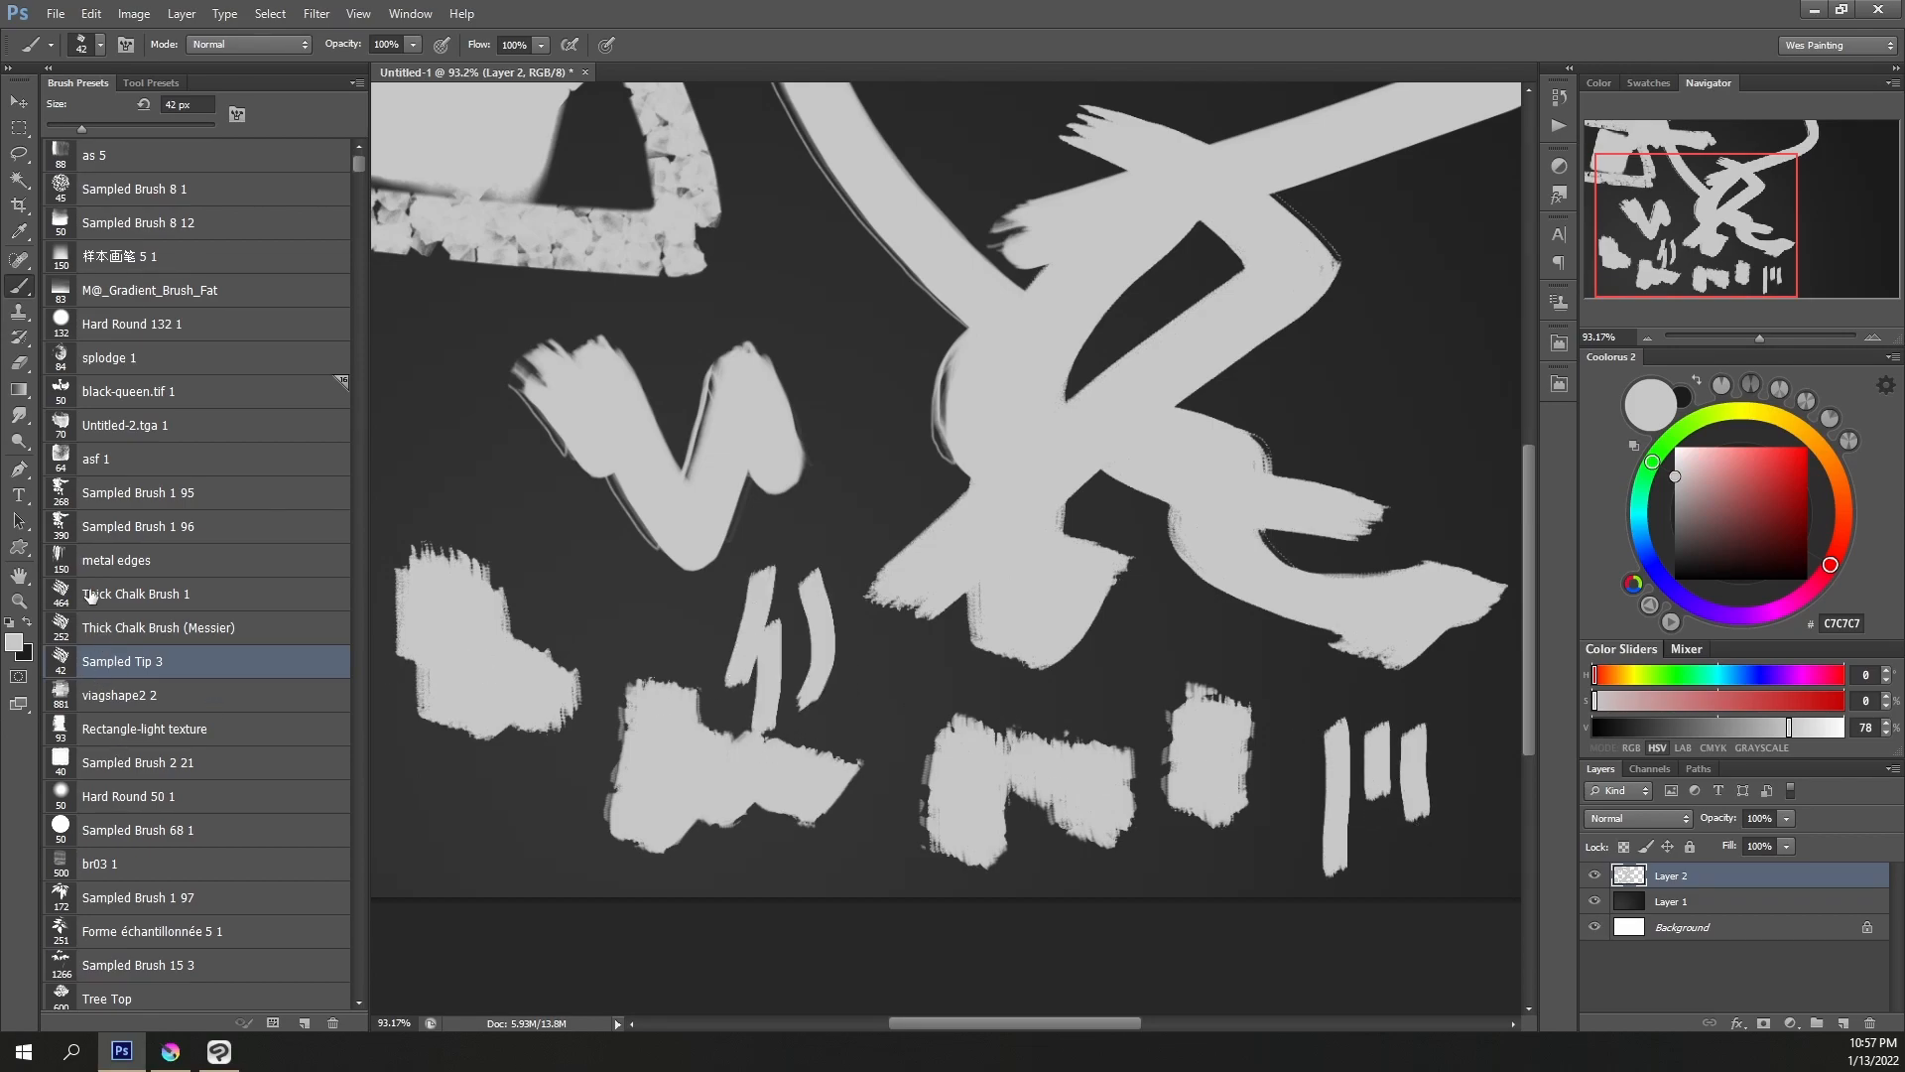
Rename the Sampled Tip 3 preset to Thick Chalk Brush (Liner)
double_click(112, 662)
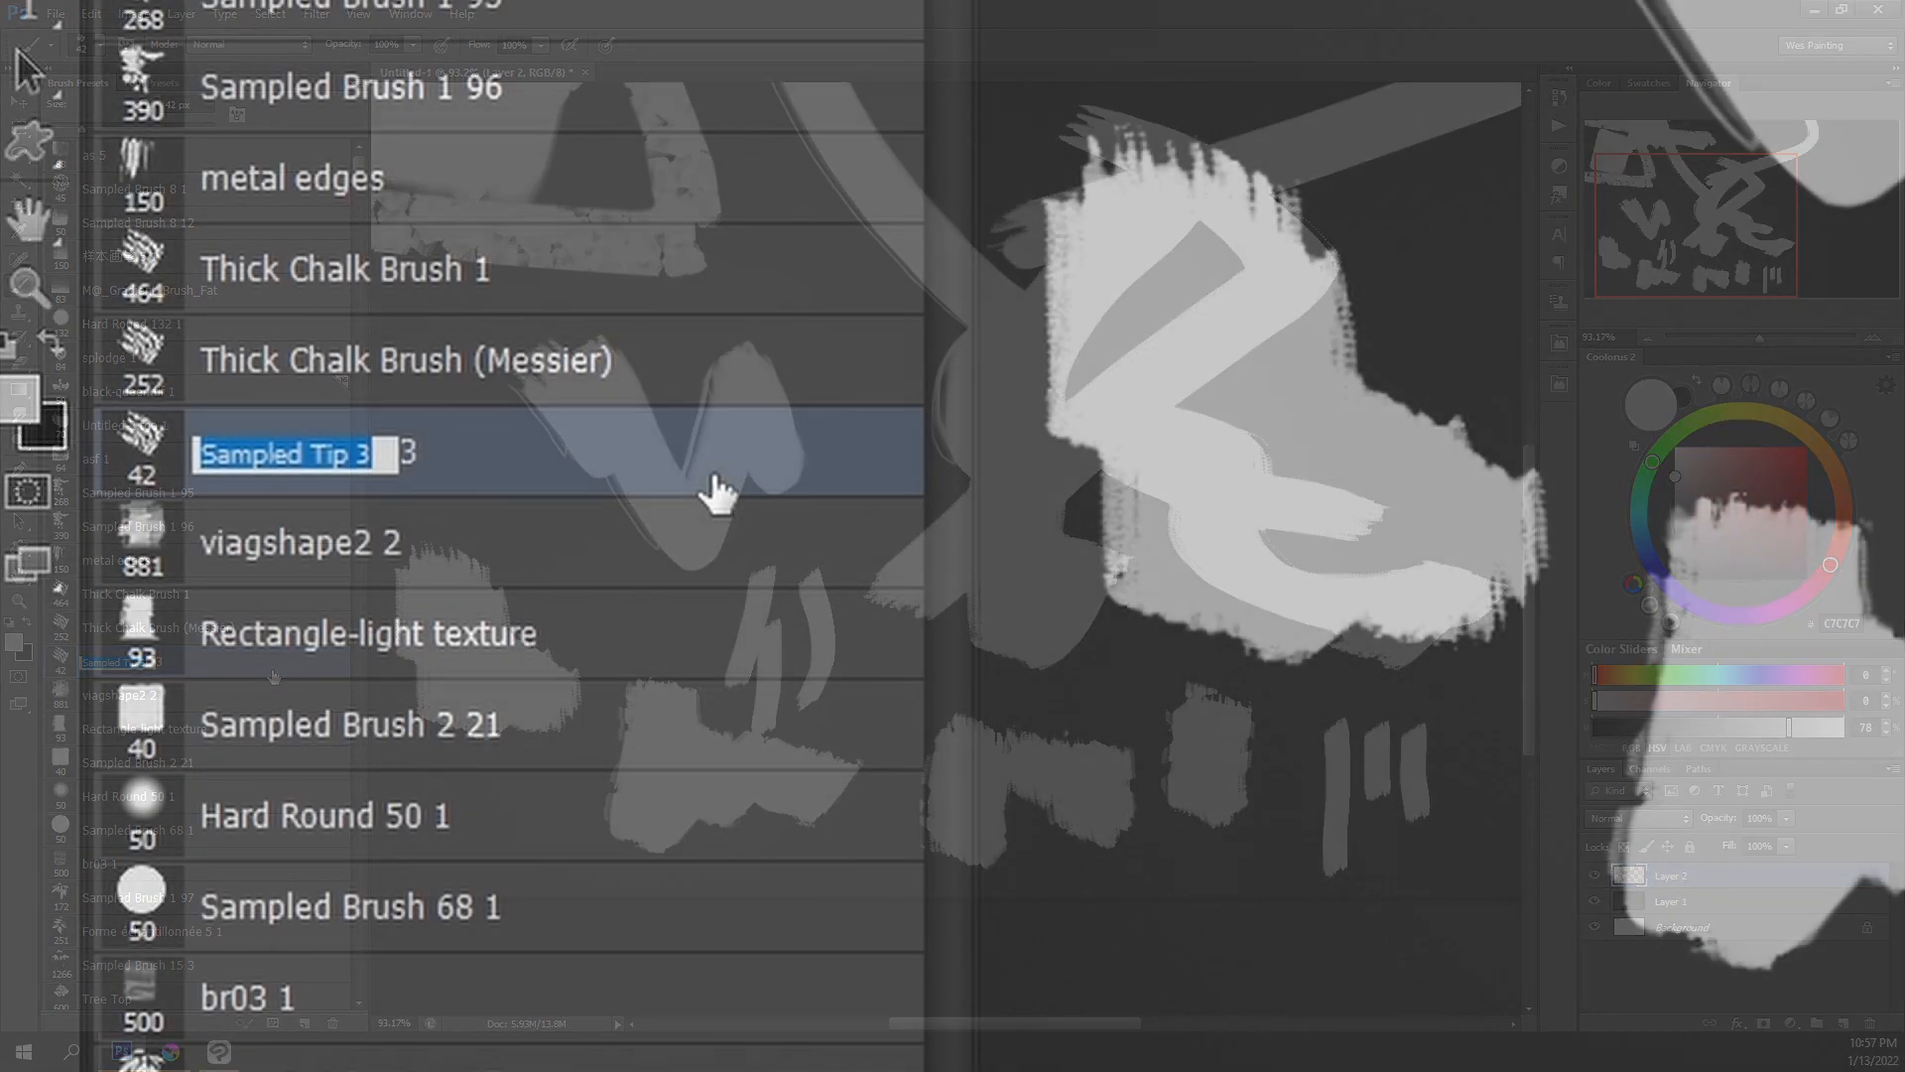
text(Thick C)
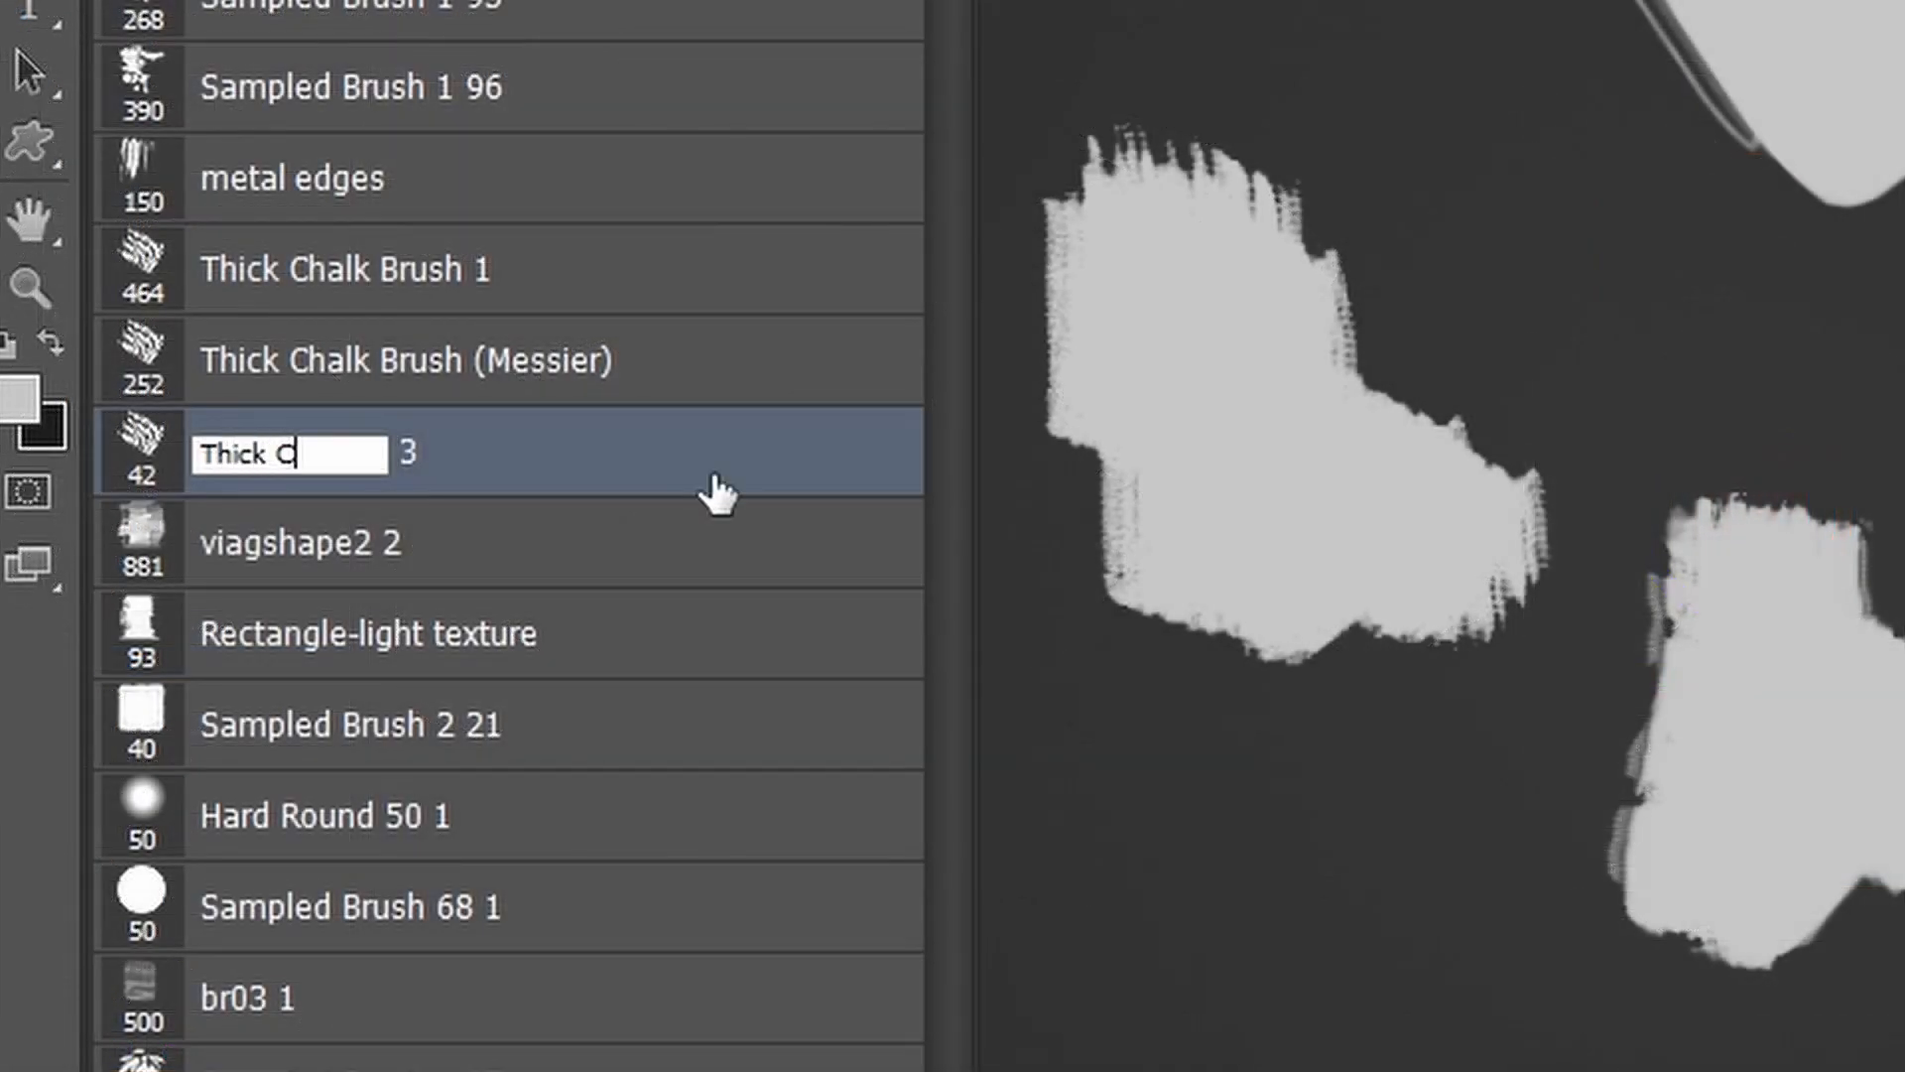
text(halk Brush (Liner))
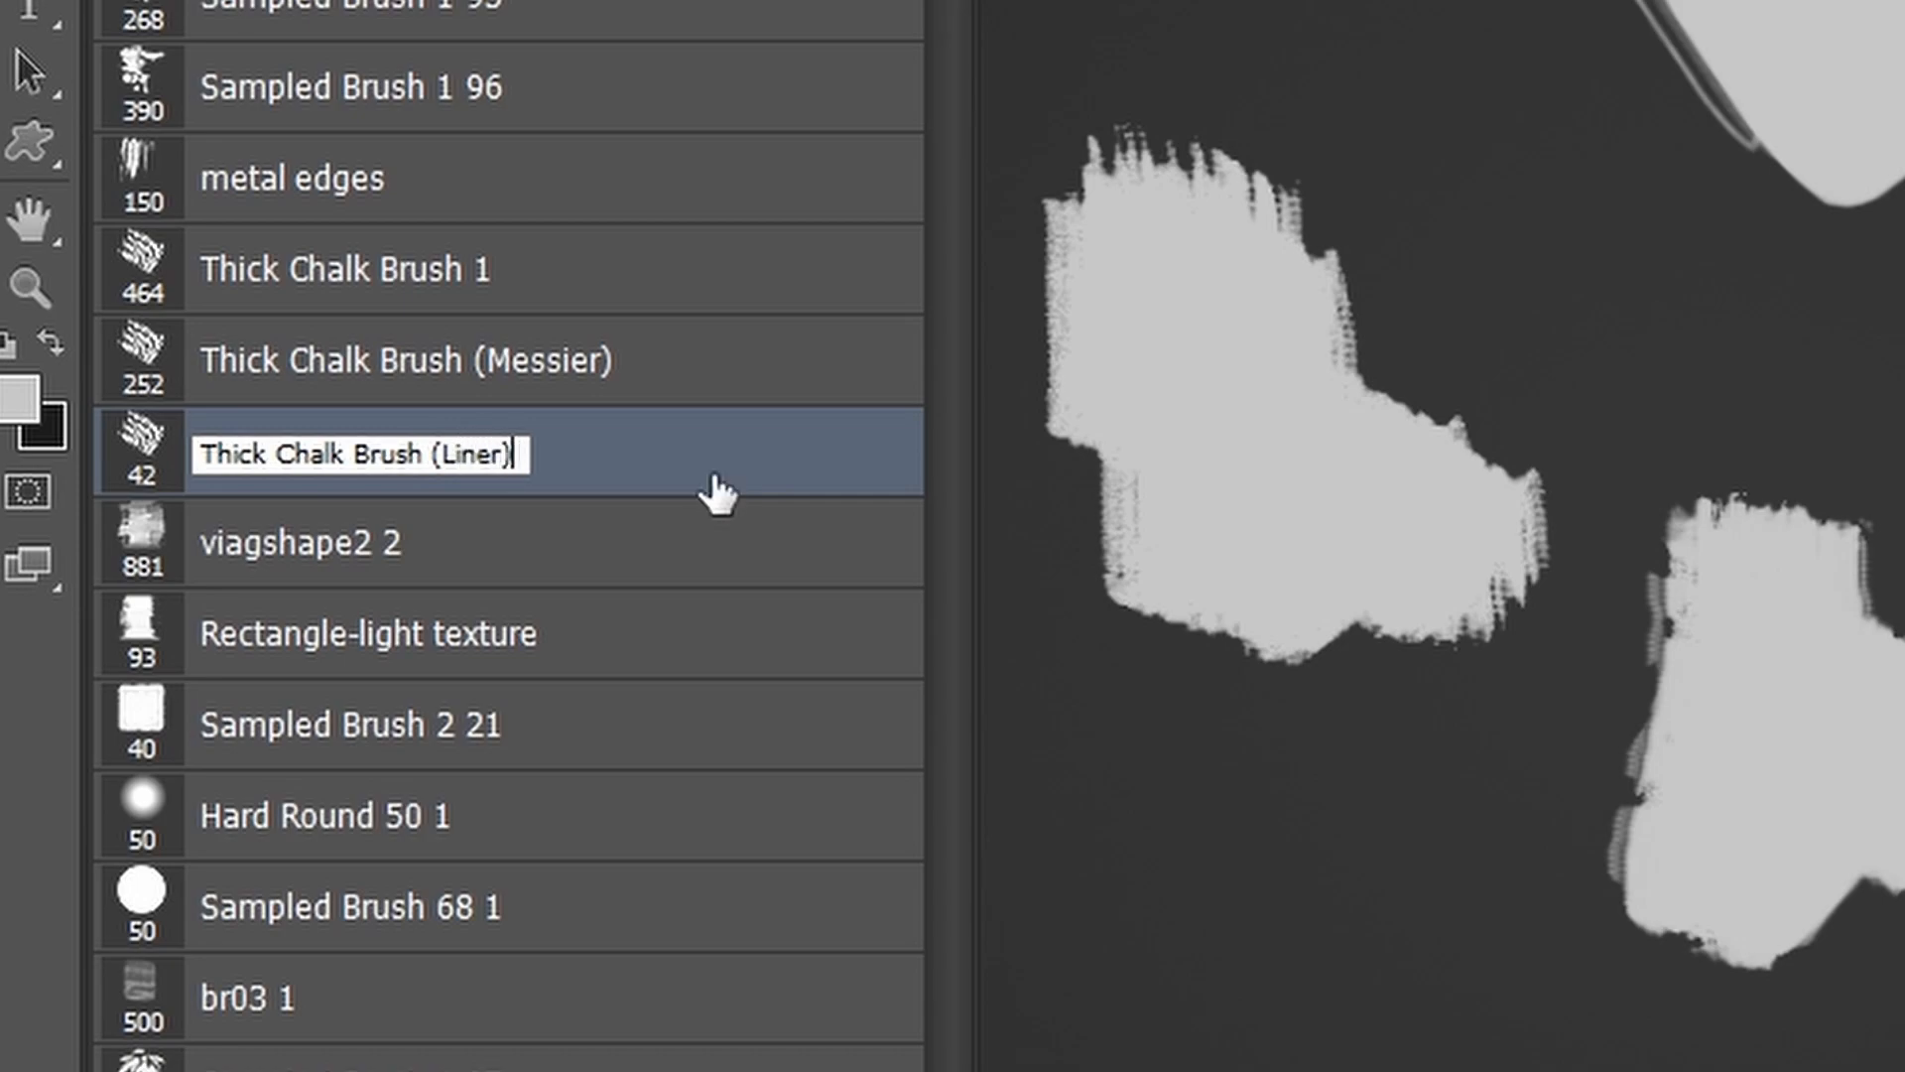
key(Return)
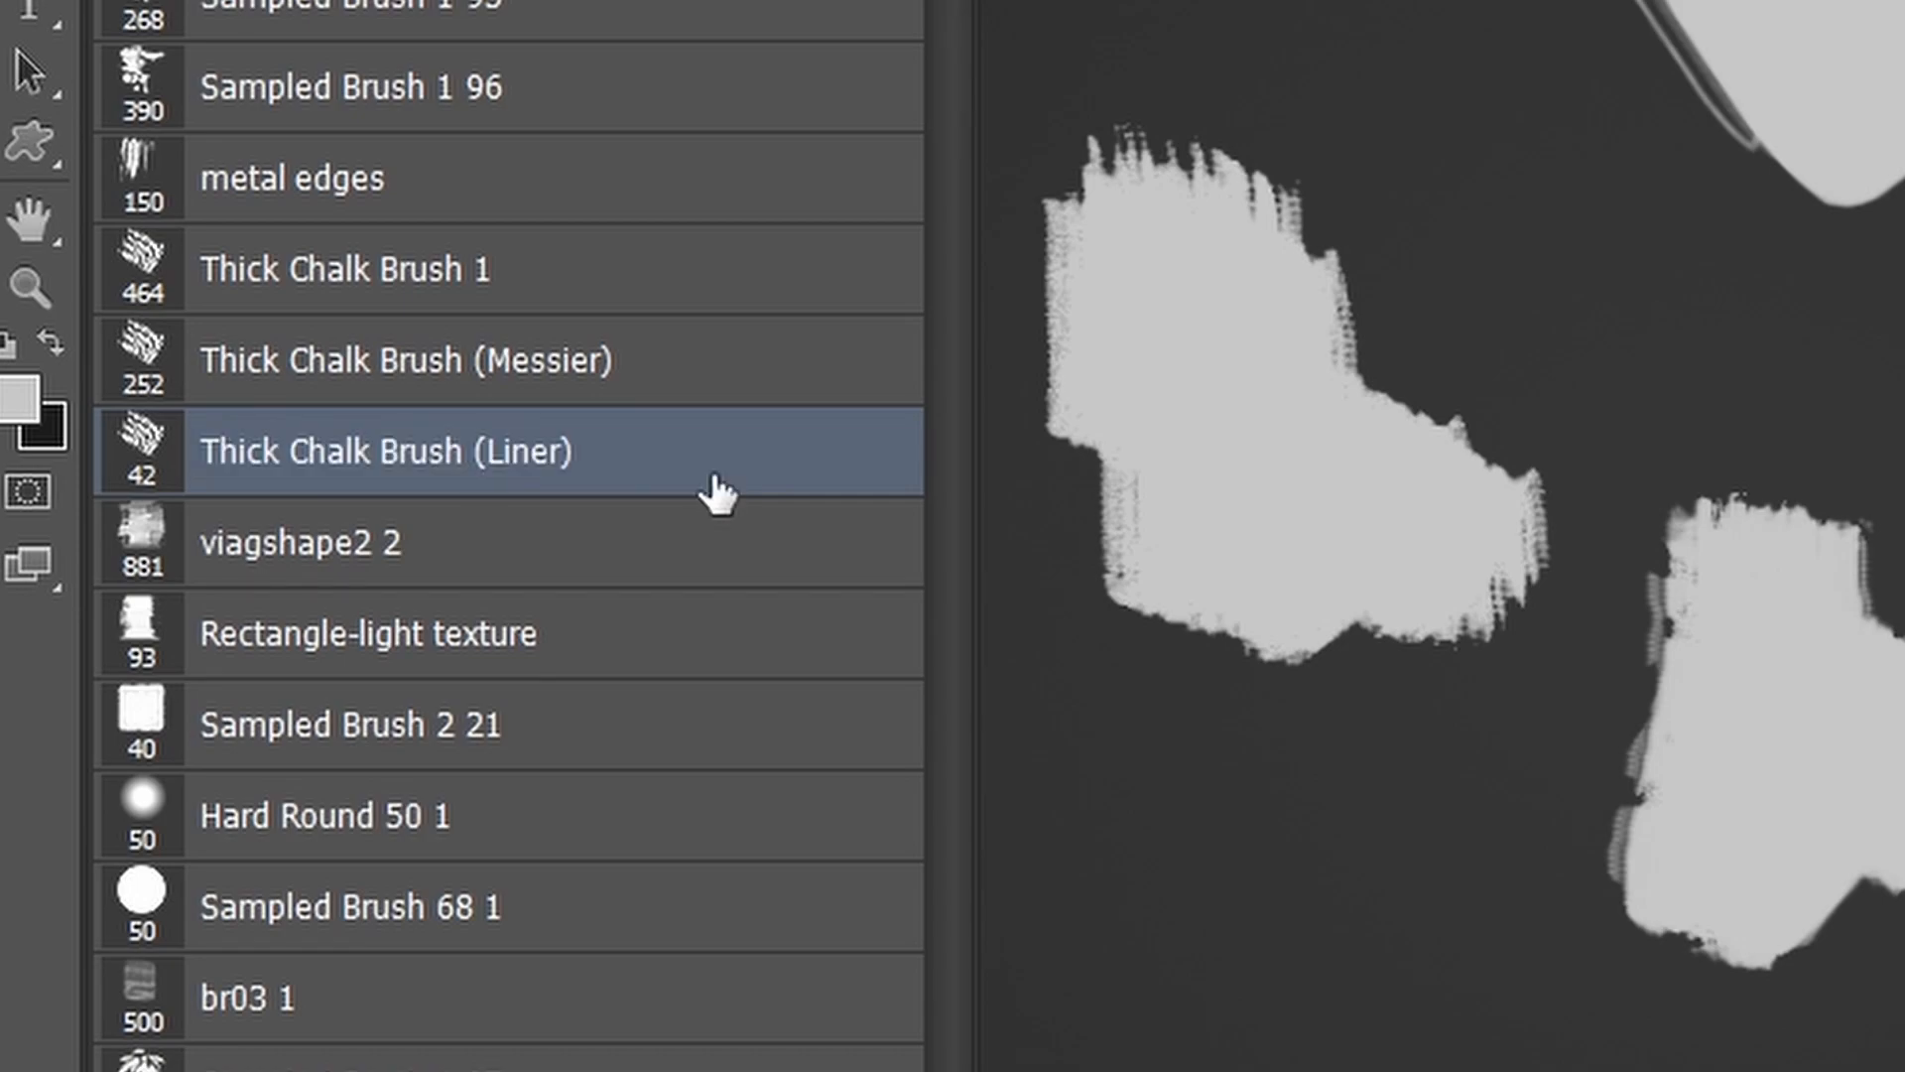
Paint one short stroke with Thick Chalk Brush (Liner) and compare the three renamed Thick Chalk Brush presets
drag(1551, 127, 1619, 337)
click(145, 600)
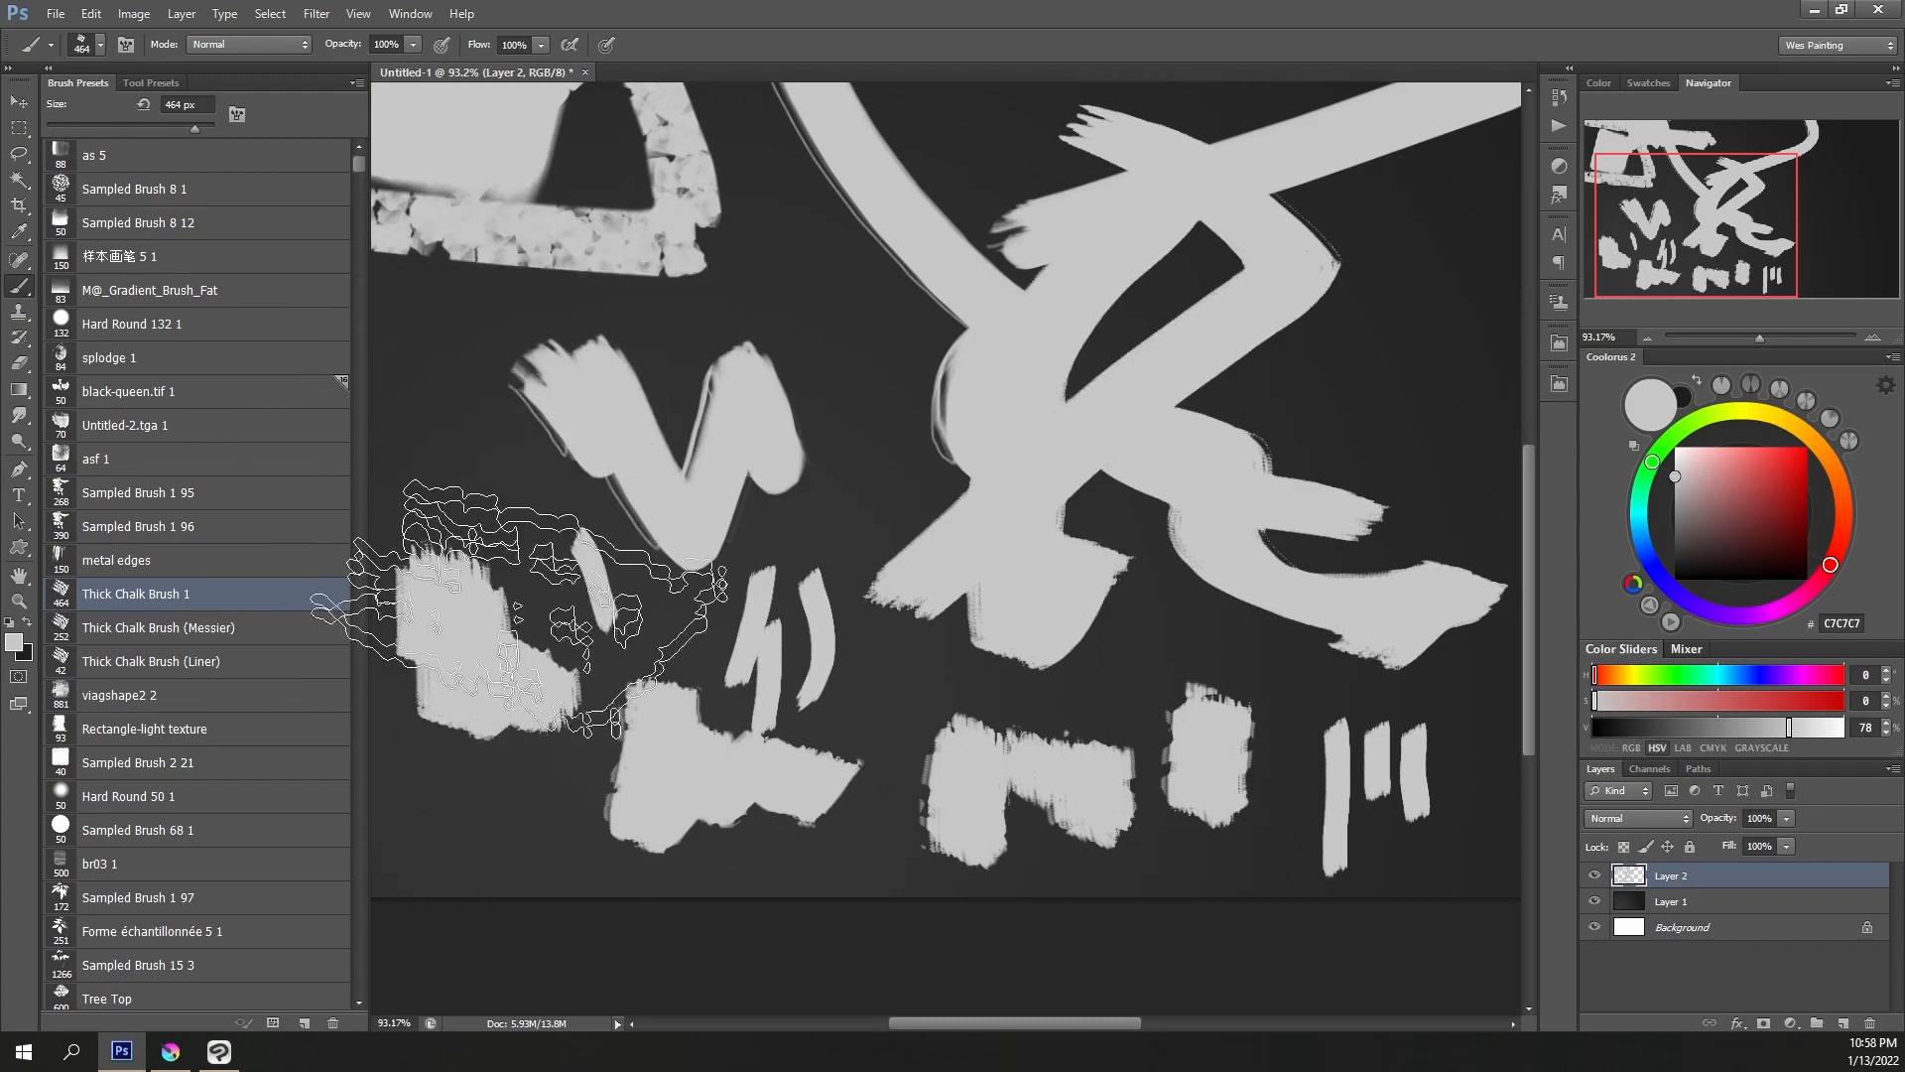
click(121, 635)
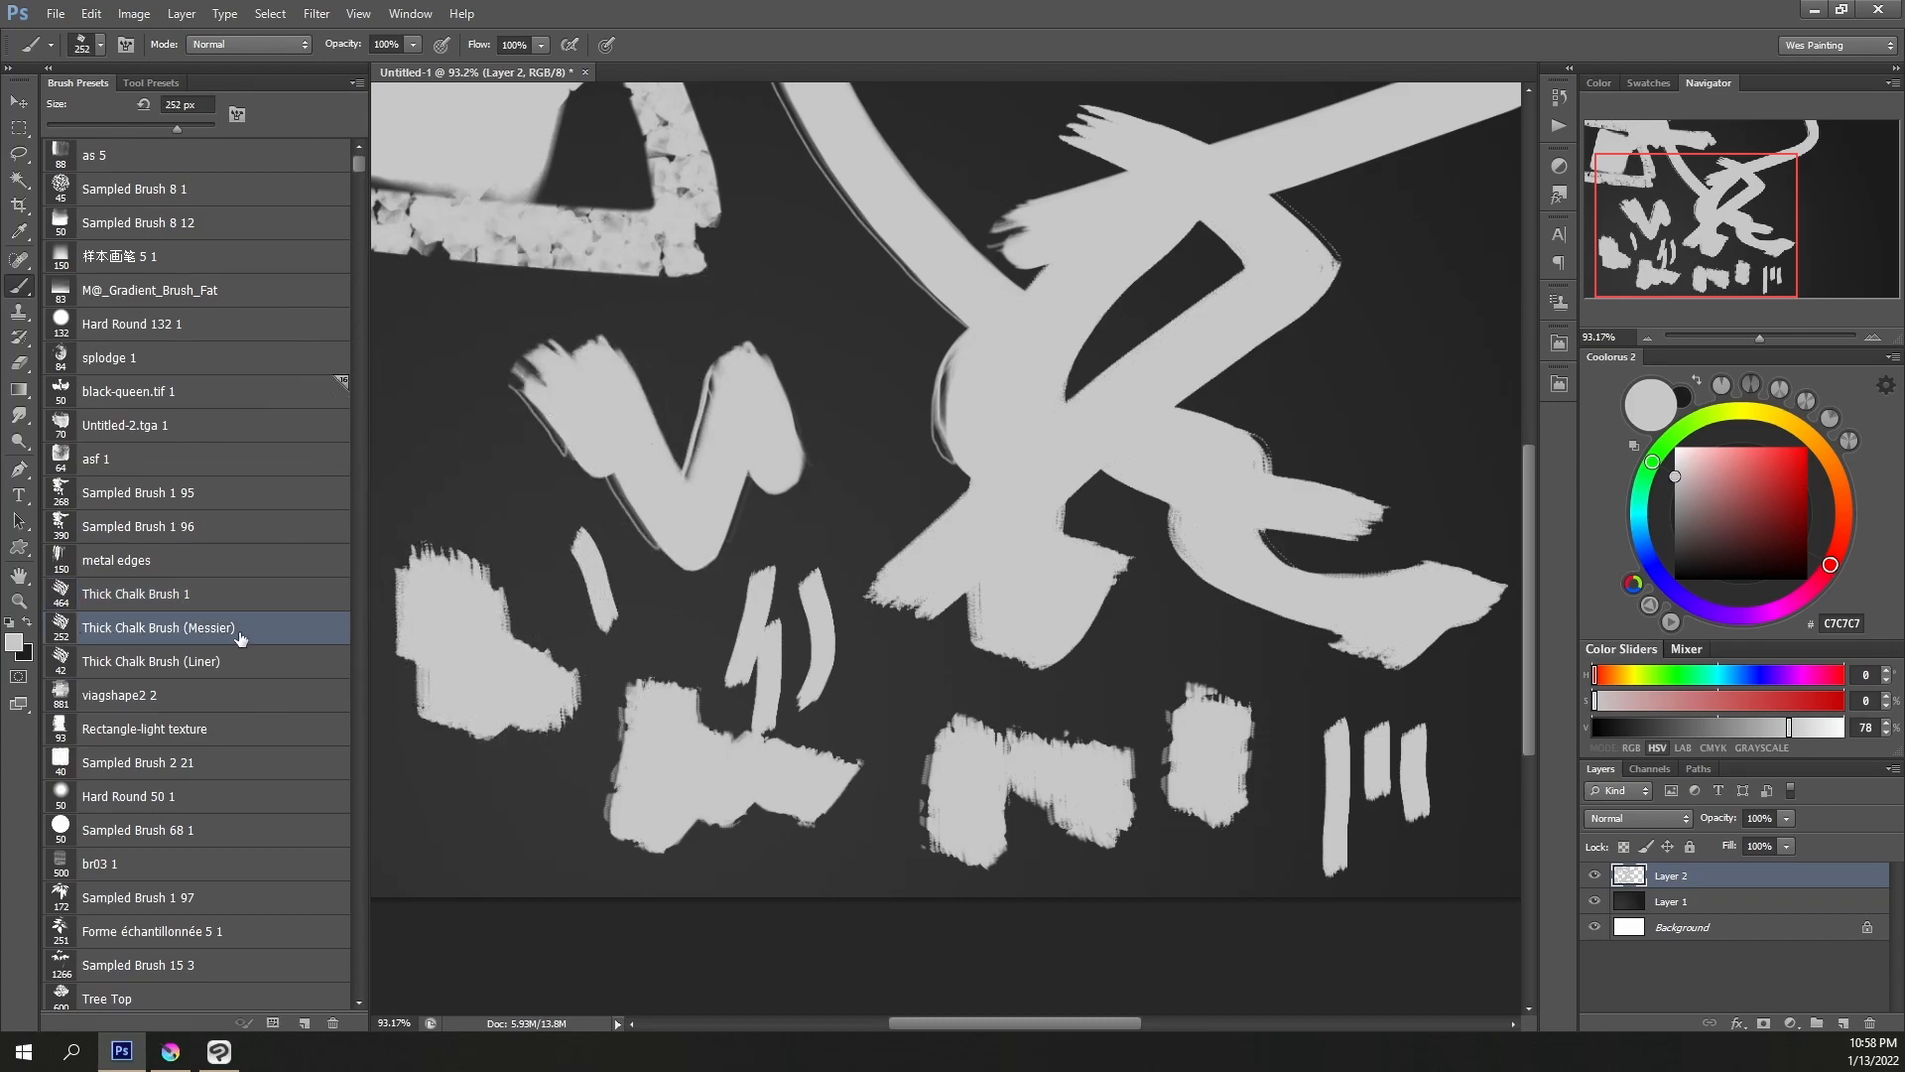
click(210, 661)
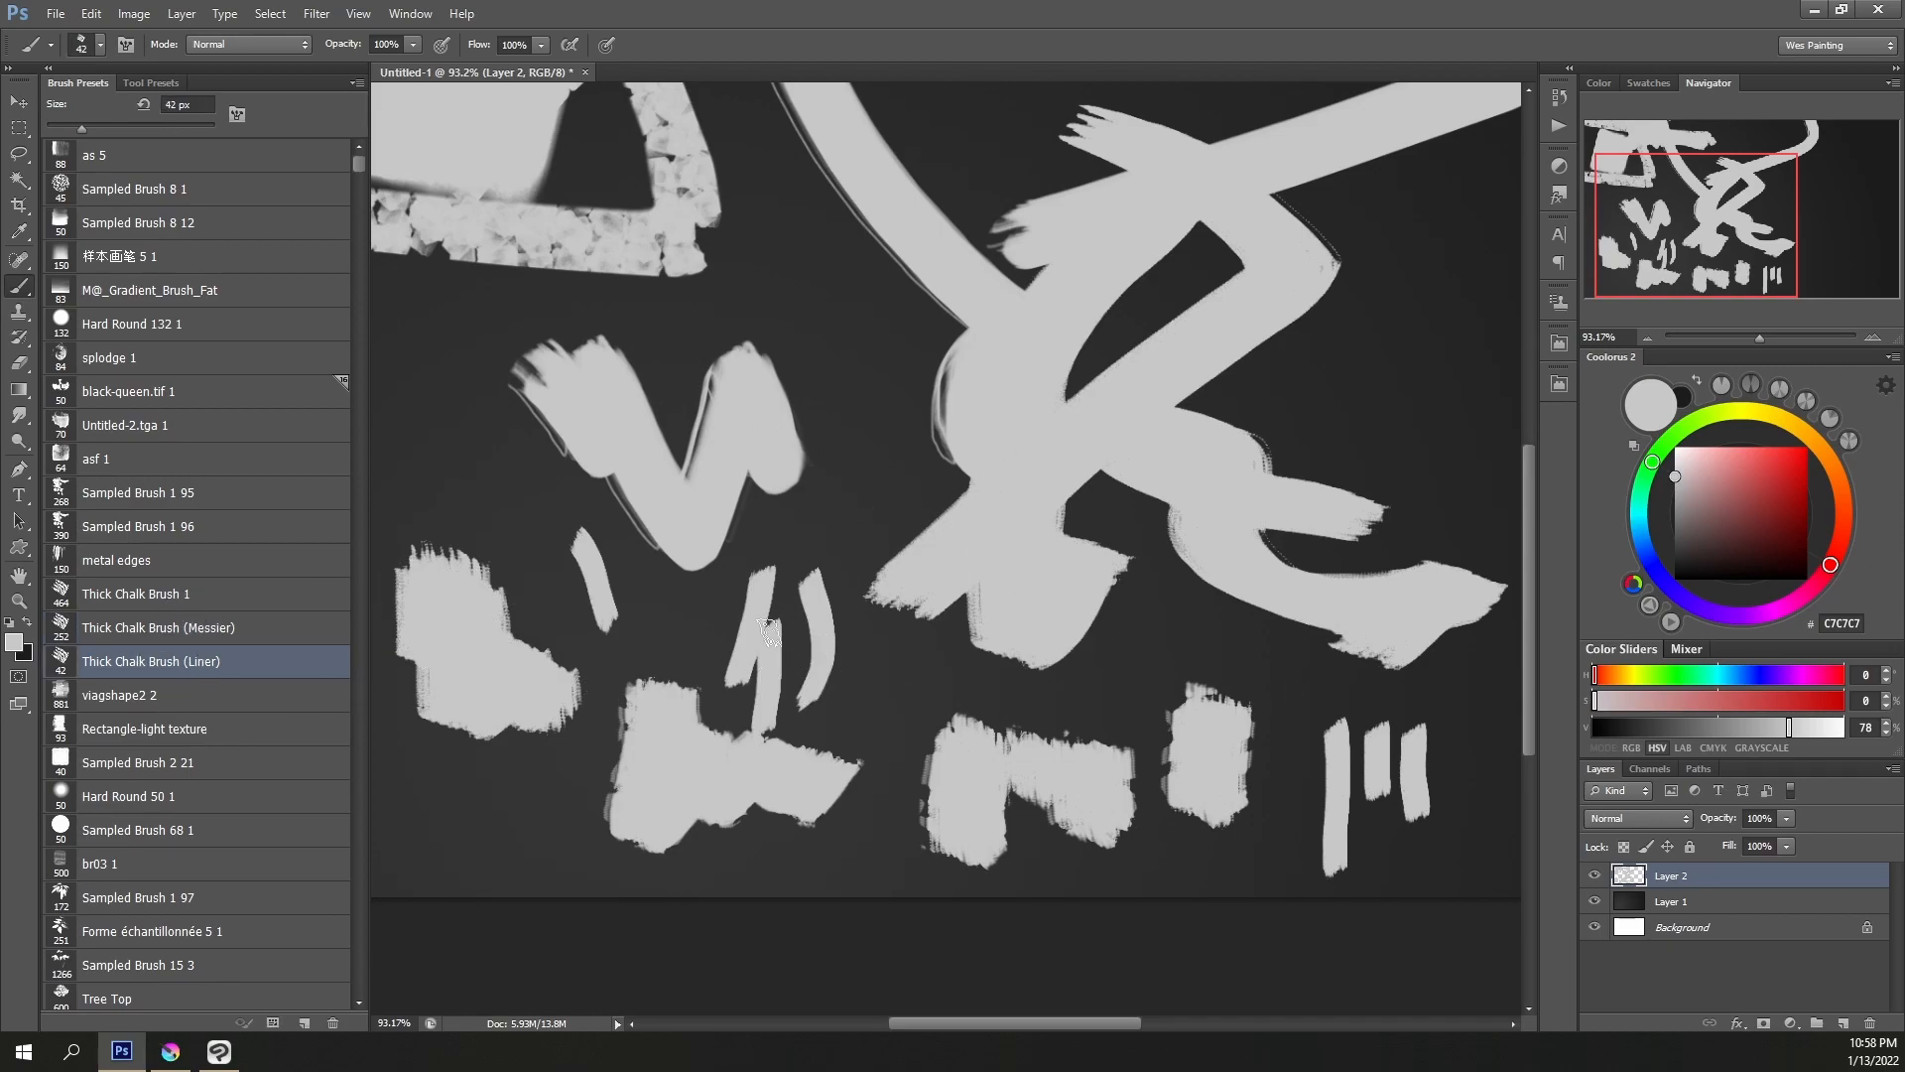
click(321, 474)
Replace the current brushes with the WesGardner-2022 set without saving changes to the current ones
click(355, 81)
click(353, 86)
click(354, 85)
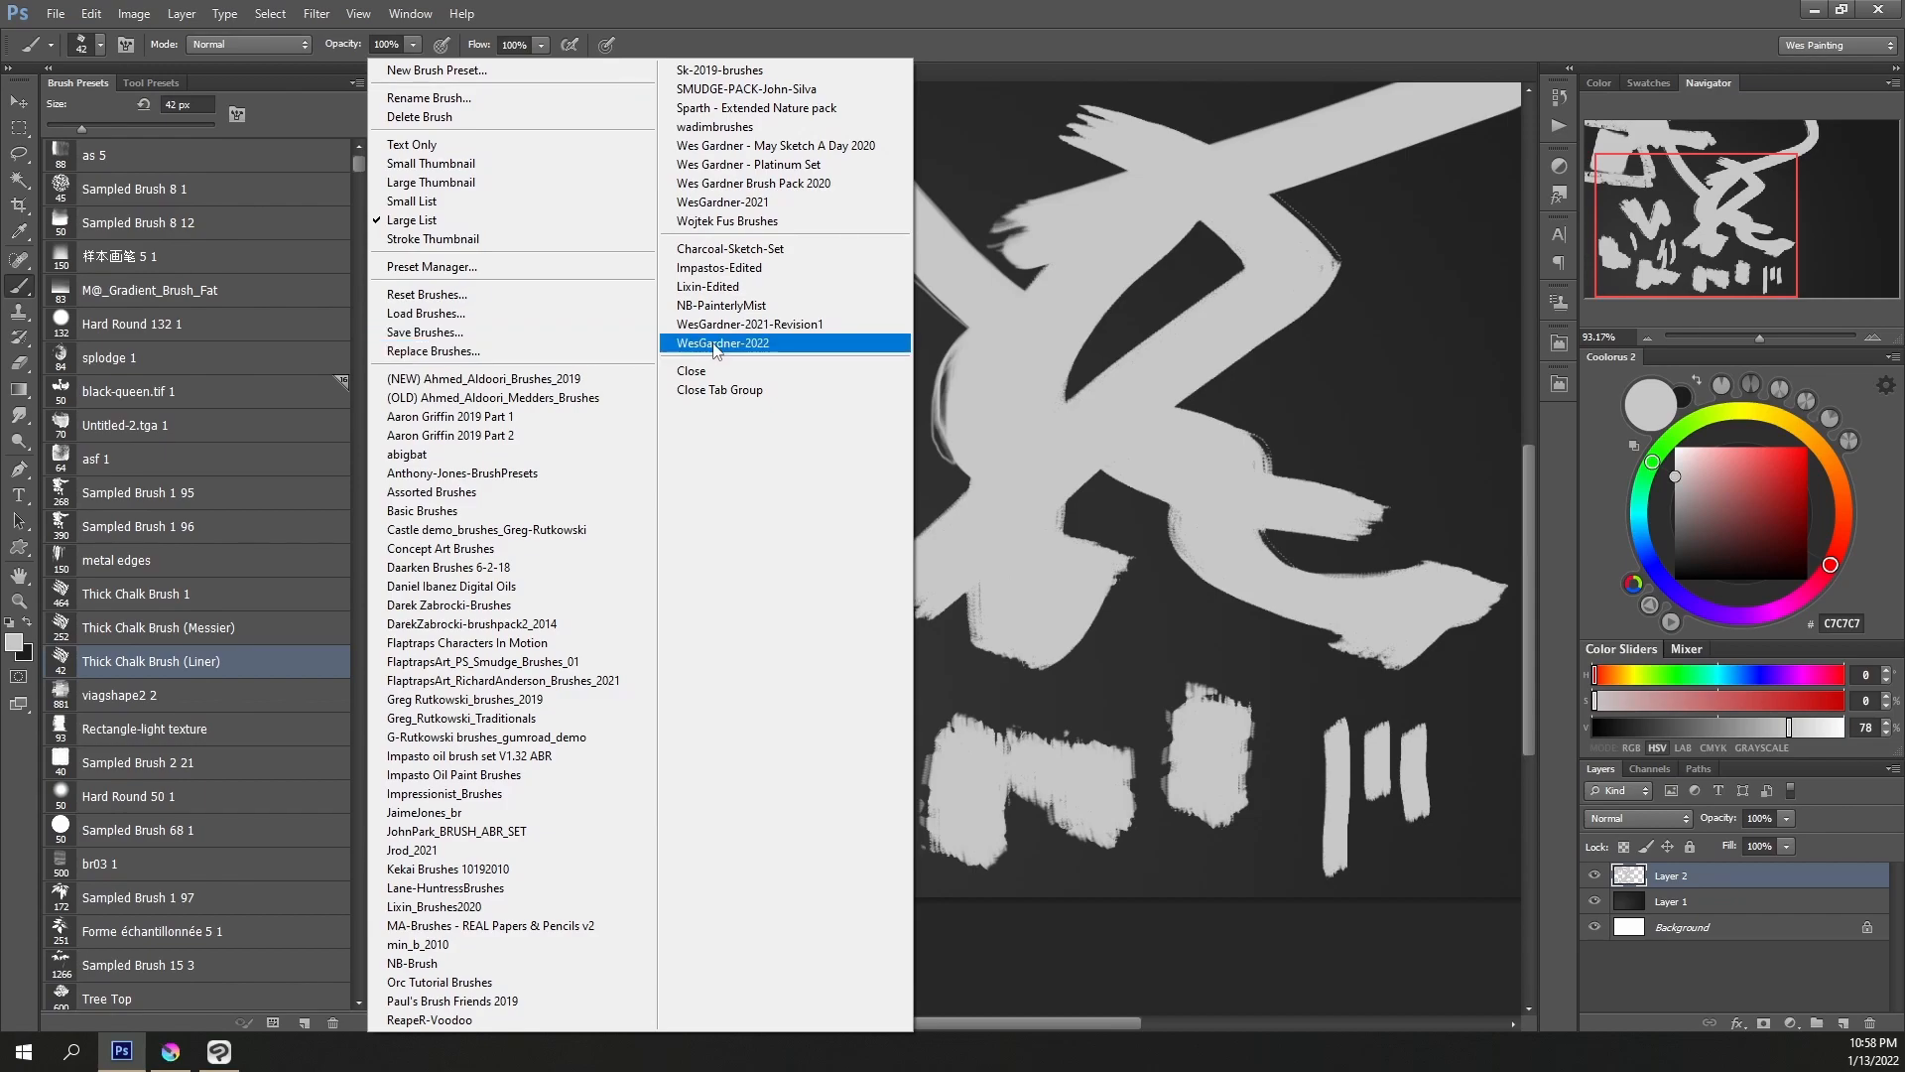
click(713, 343)
click(844, 395)
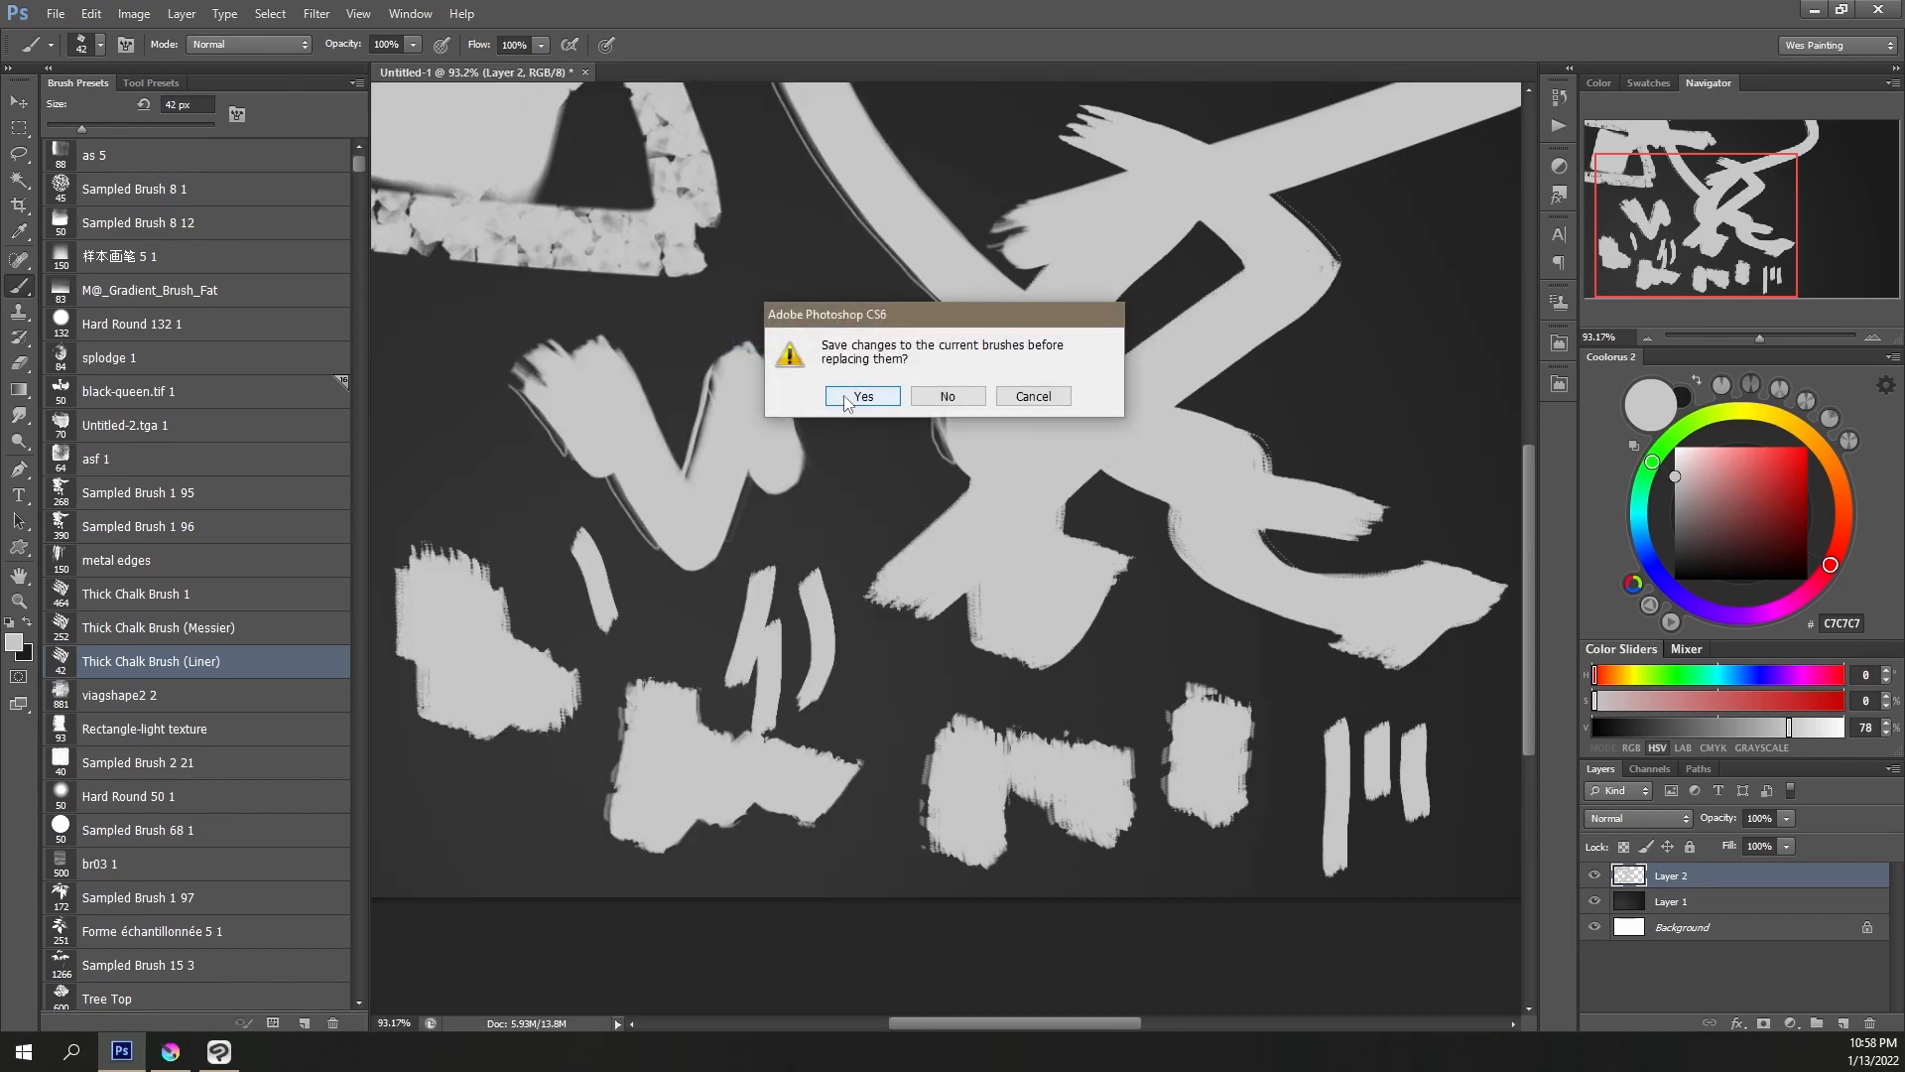
click(947, 398)
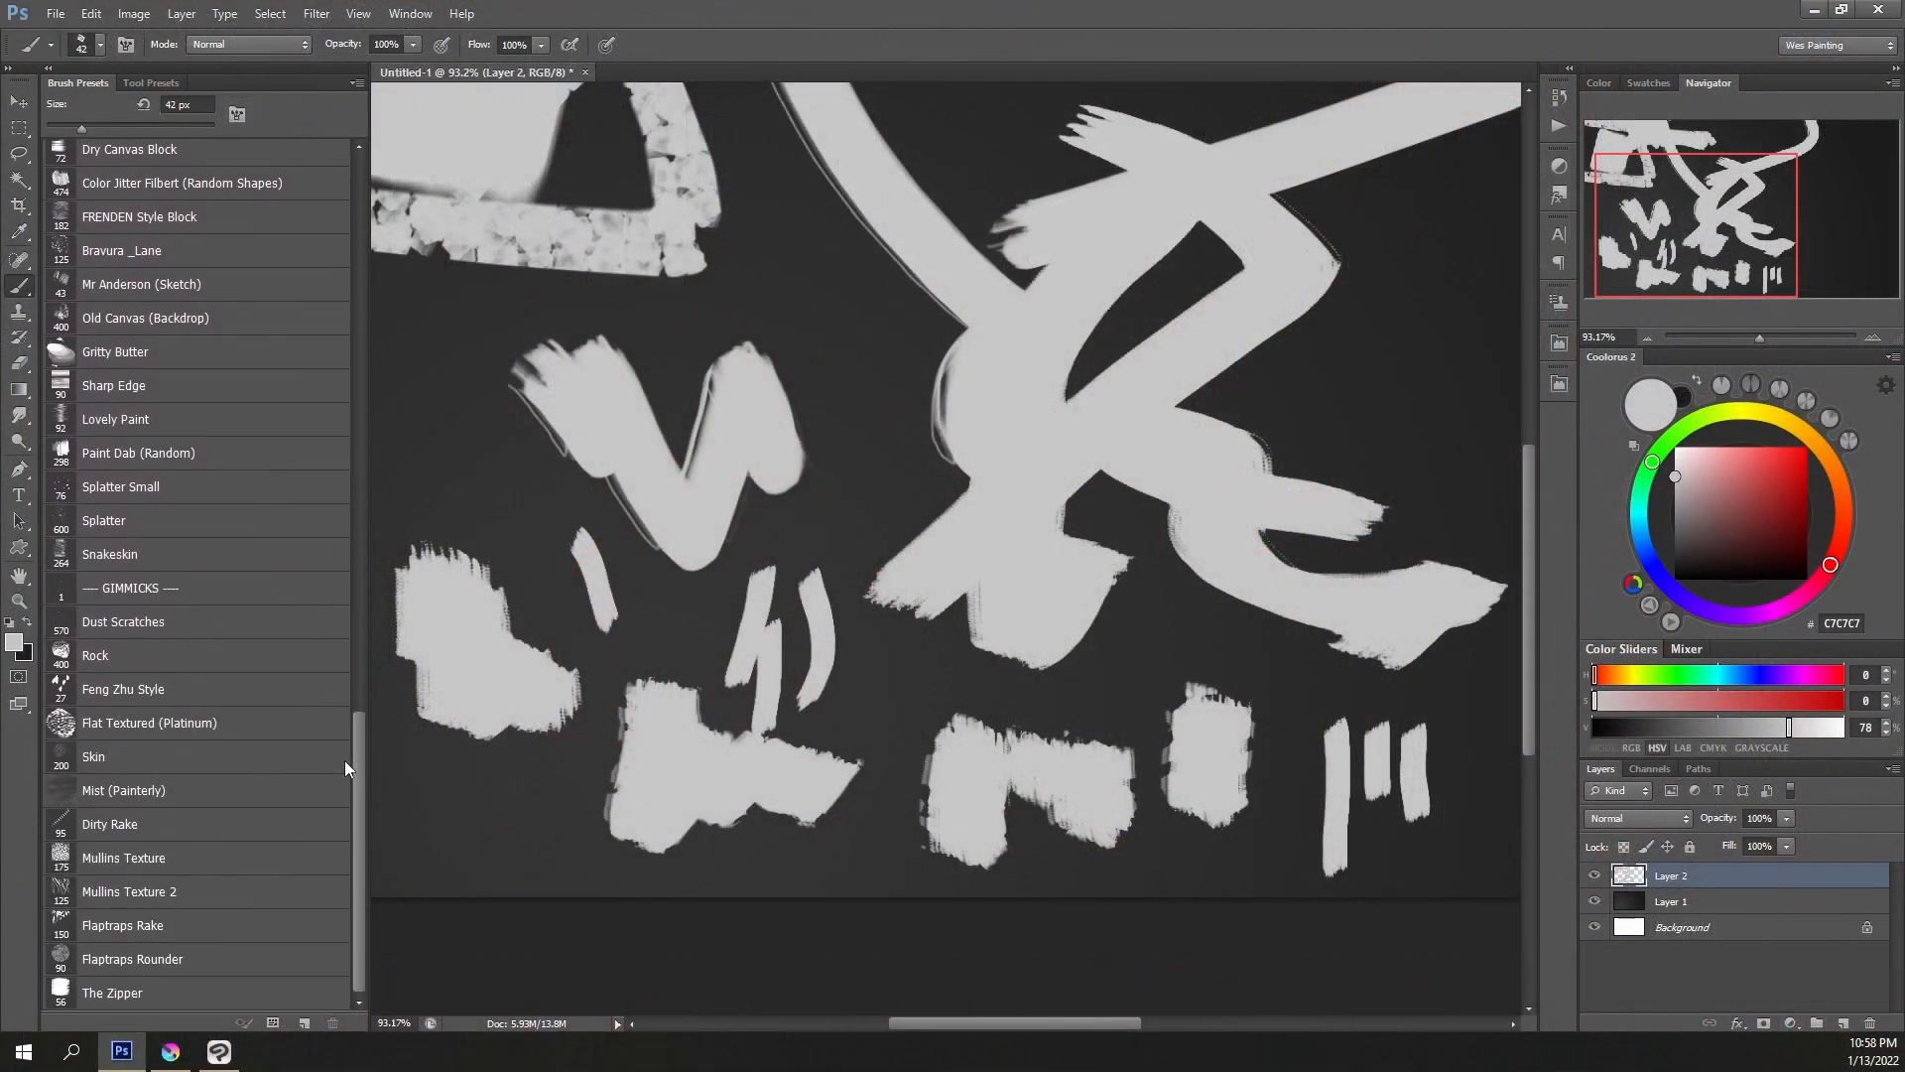
Choose the BASIC divider preset at the start of the brush set and paint test strokes with it at 42 px
scroll(347, 235, up, 10)
scroll(348, 238, up, 3)
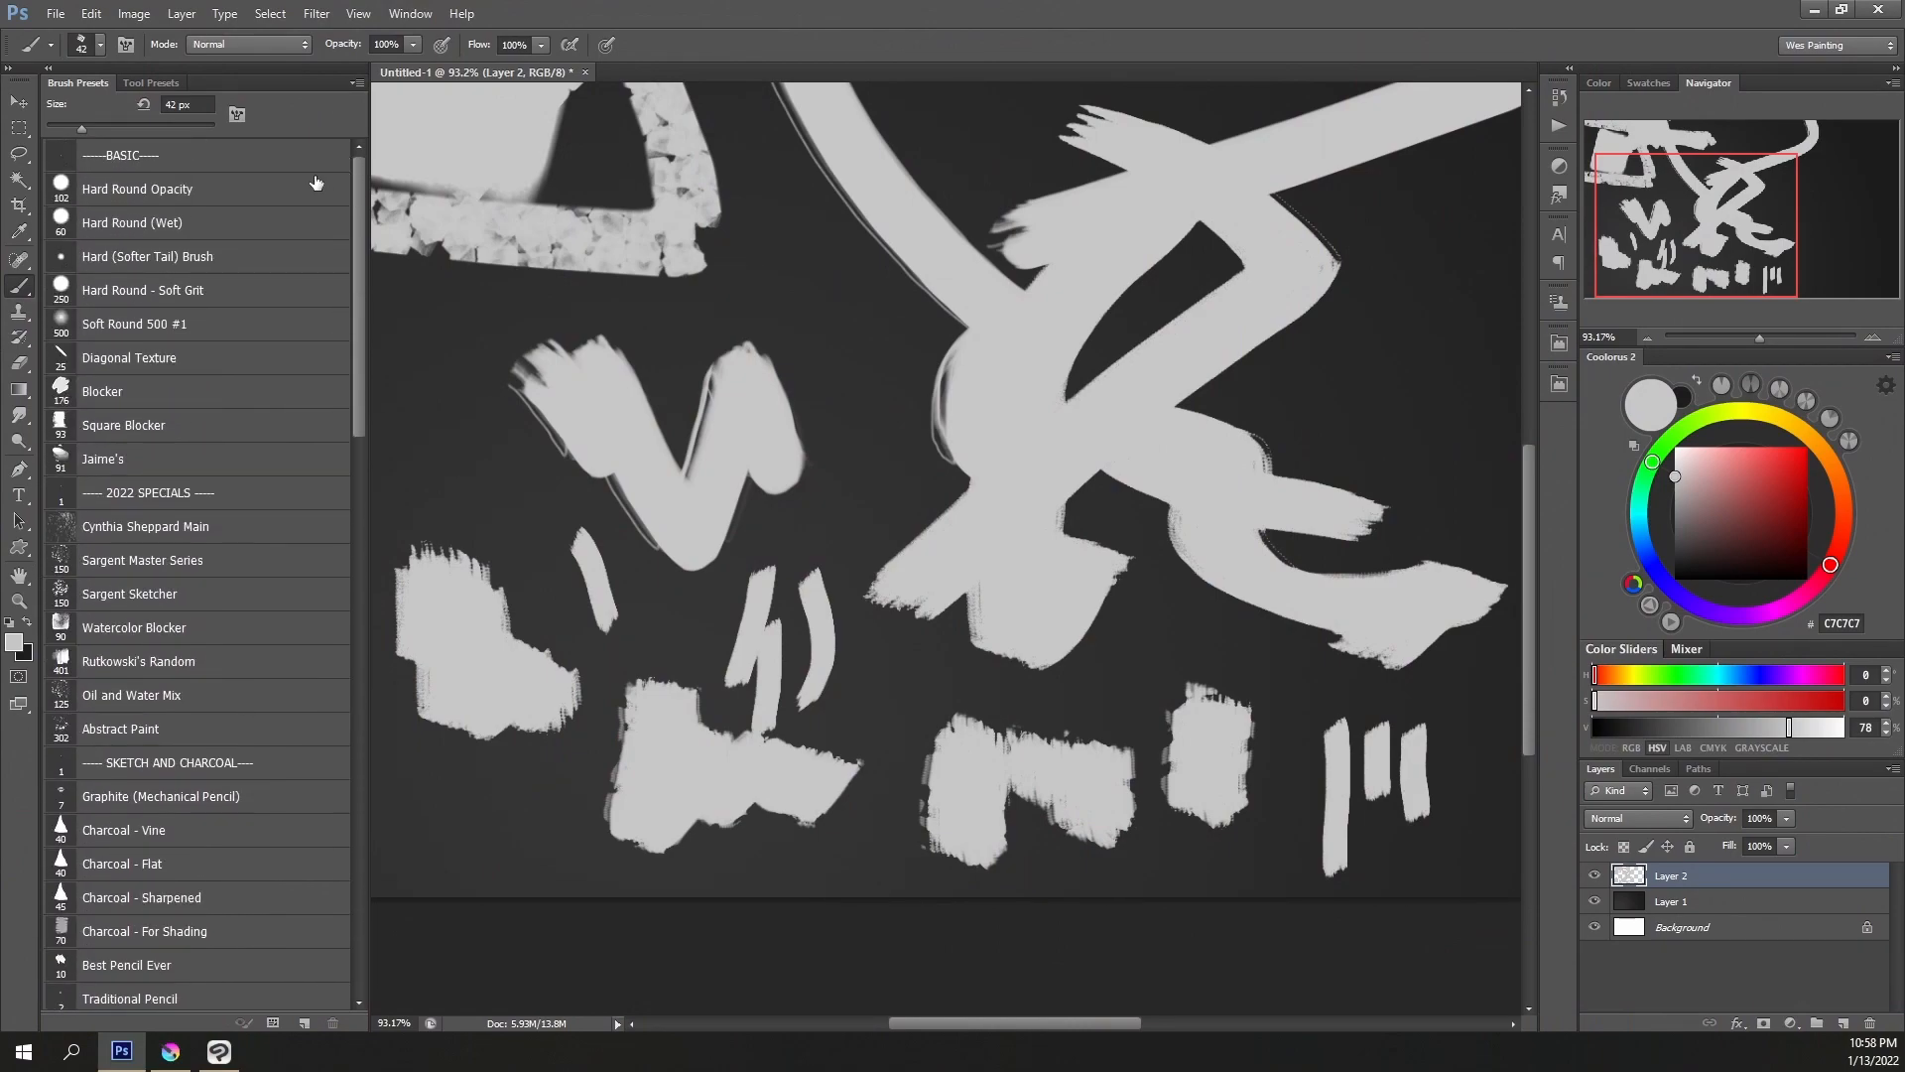
click(156, 157)
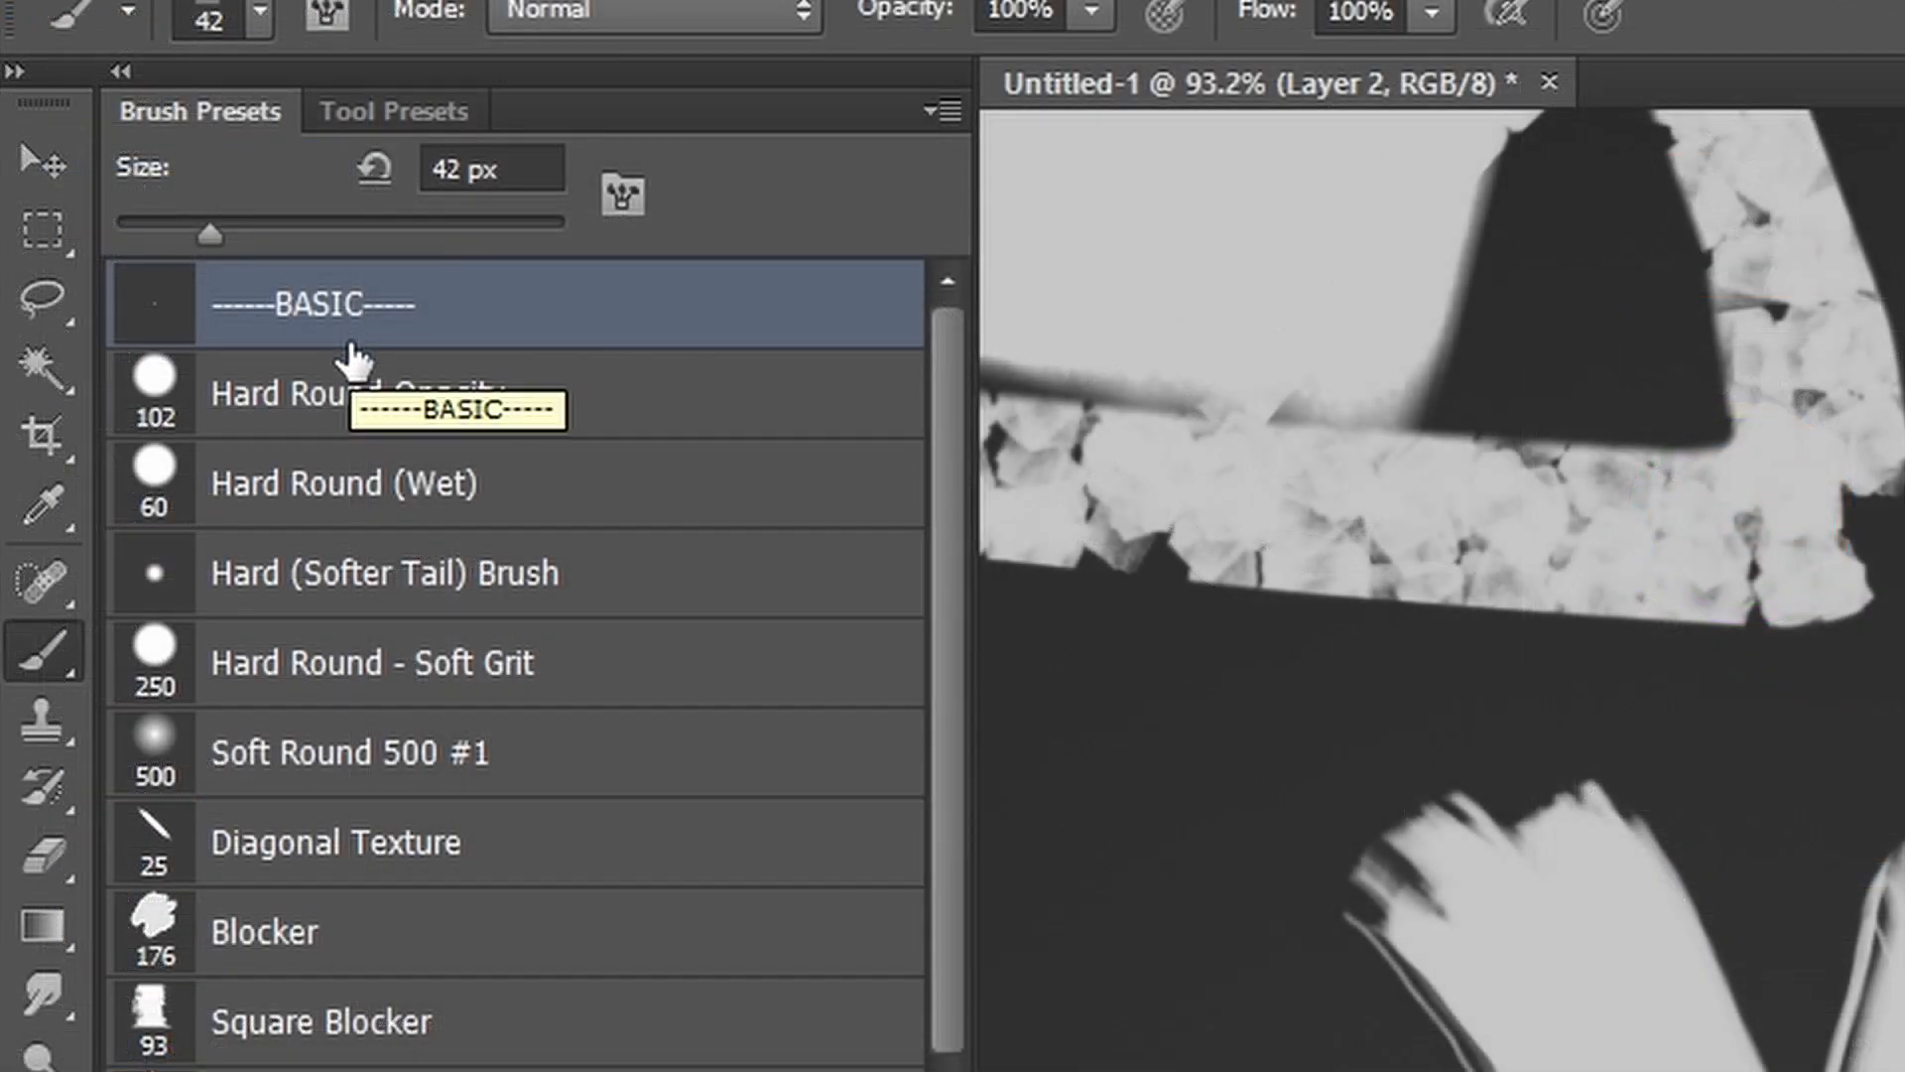
click(315, 369)
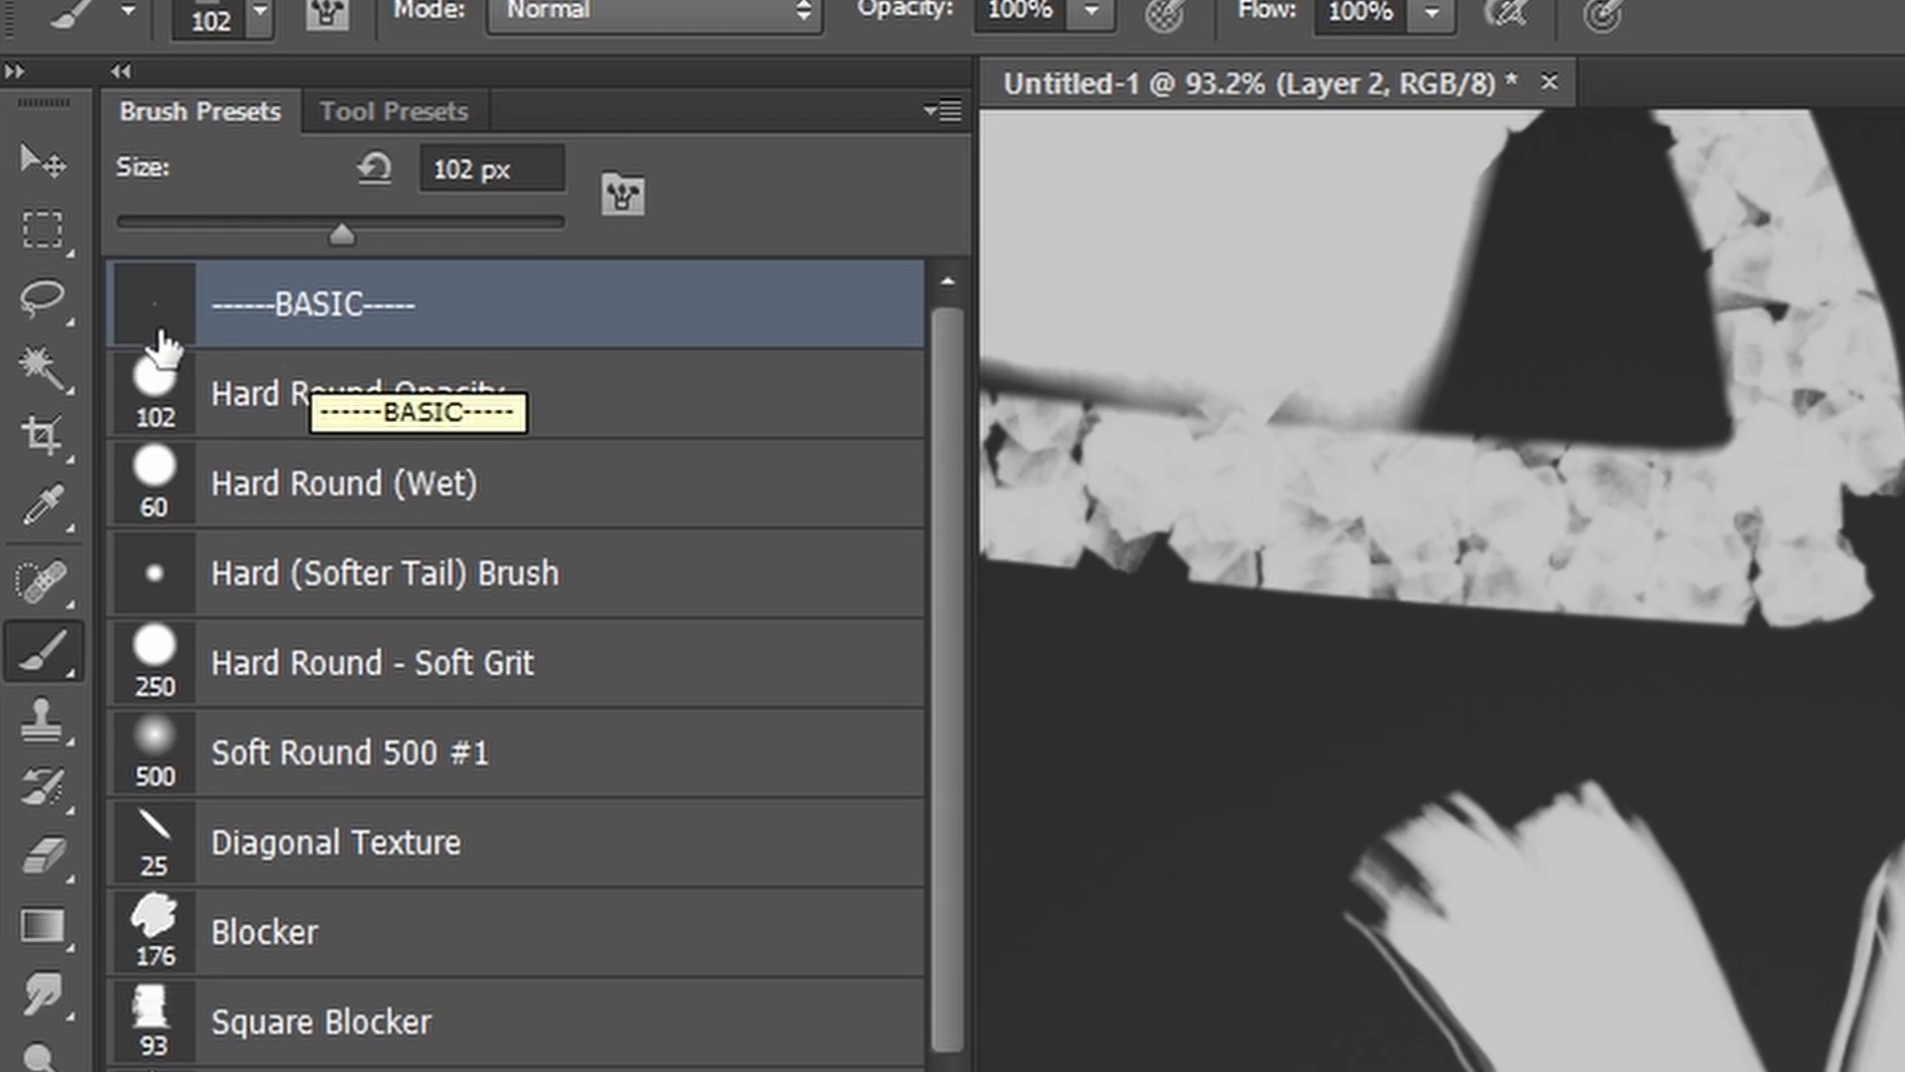
click(311, 315)
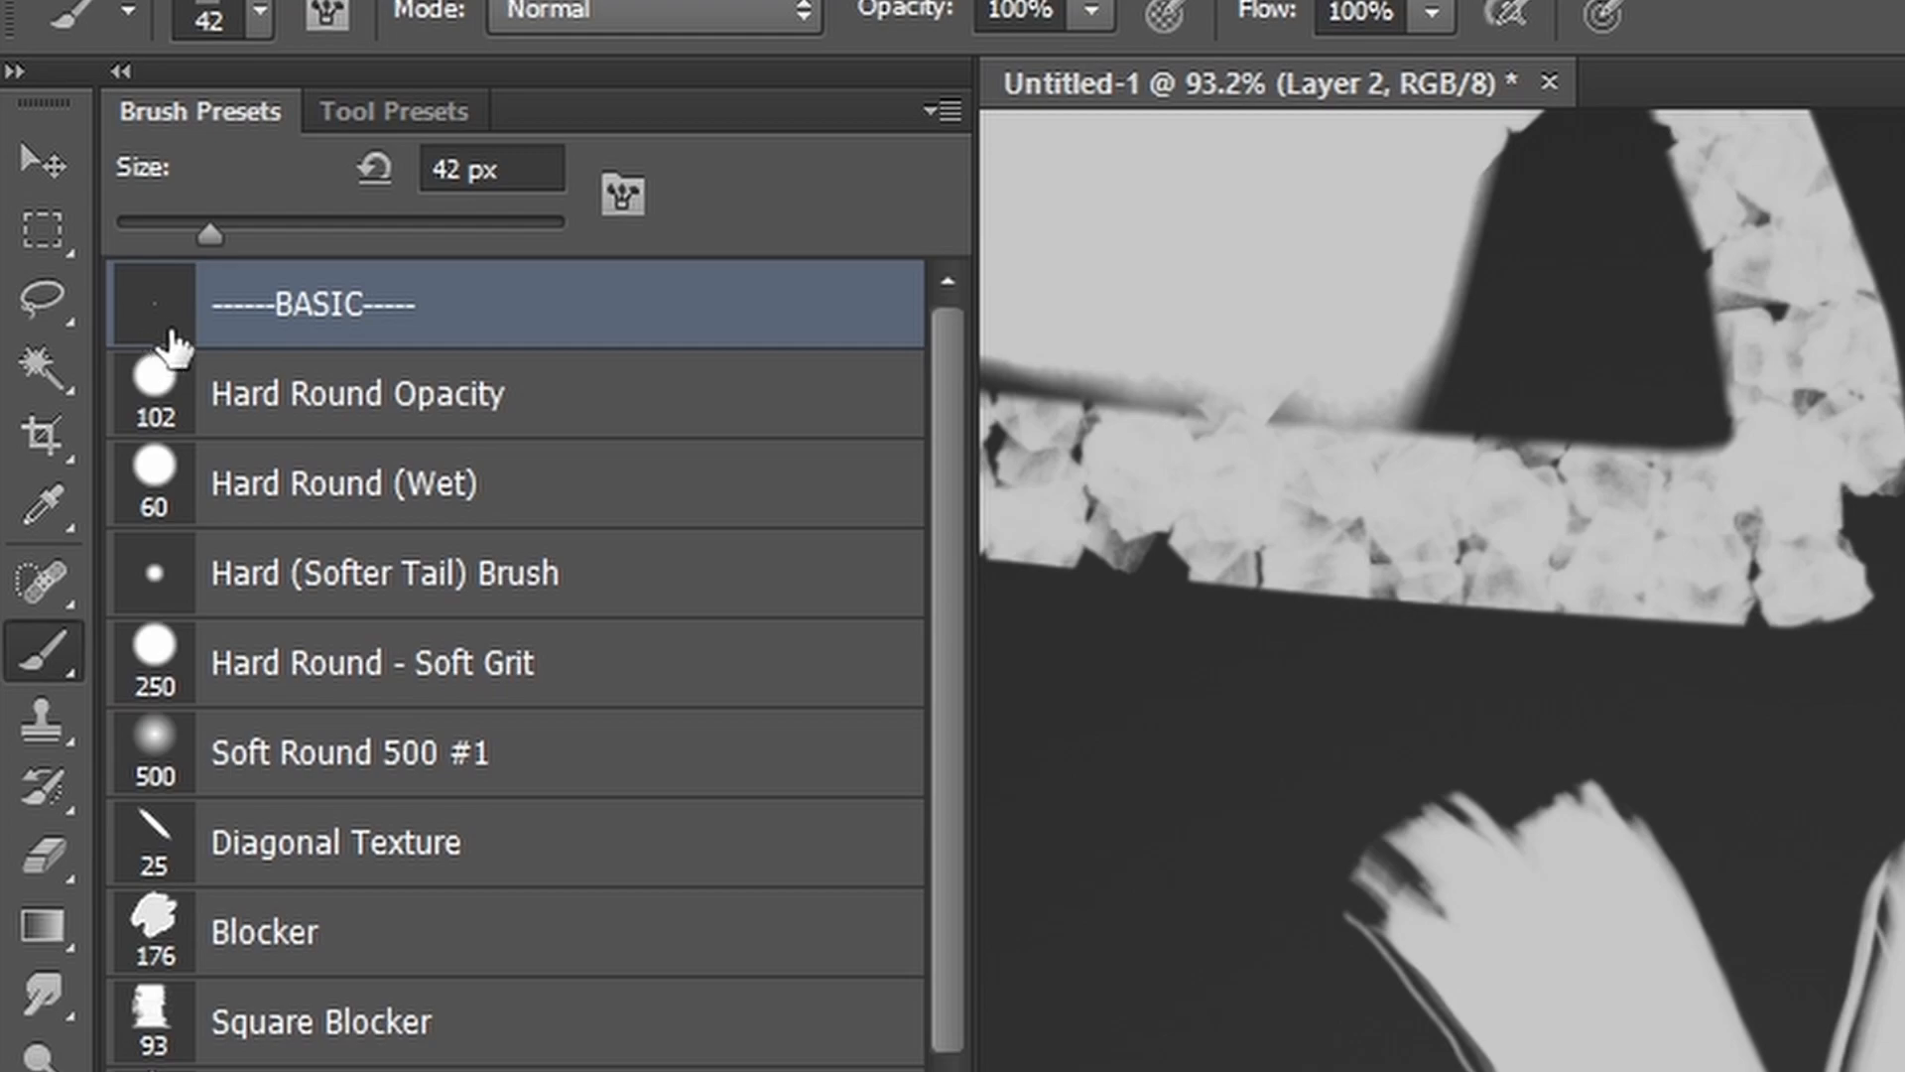
mouse_move(1133, 738)
mouse_down()
mouse_move(1126, 950)
mouse_move(1147, 852)
mouse_move(1276, 948)
mouse_move(1314, 783)
mouse_up()
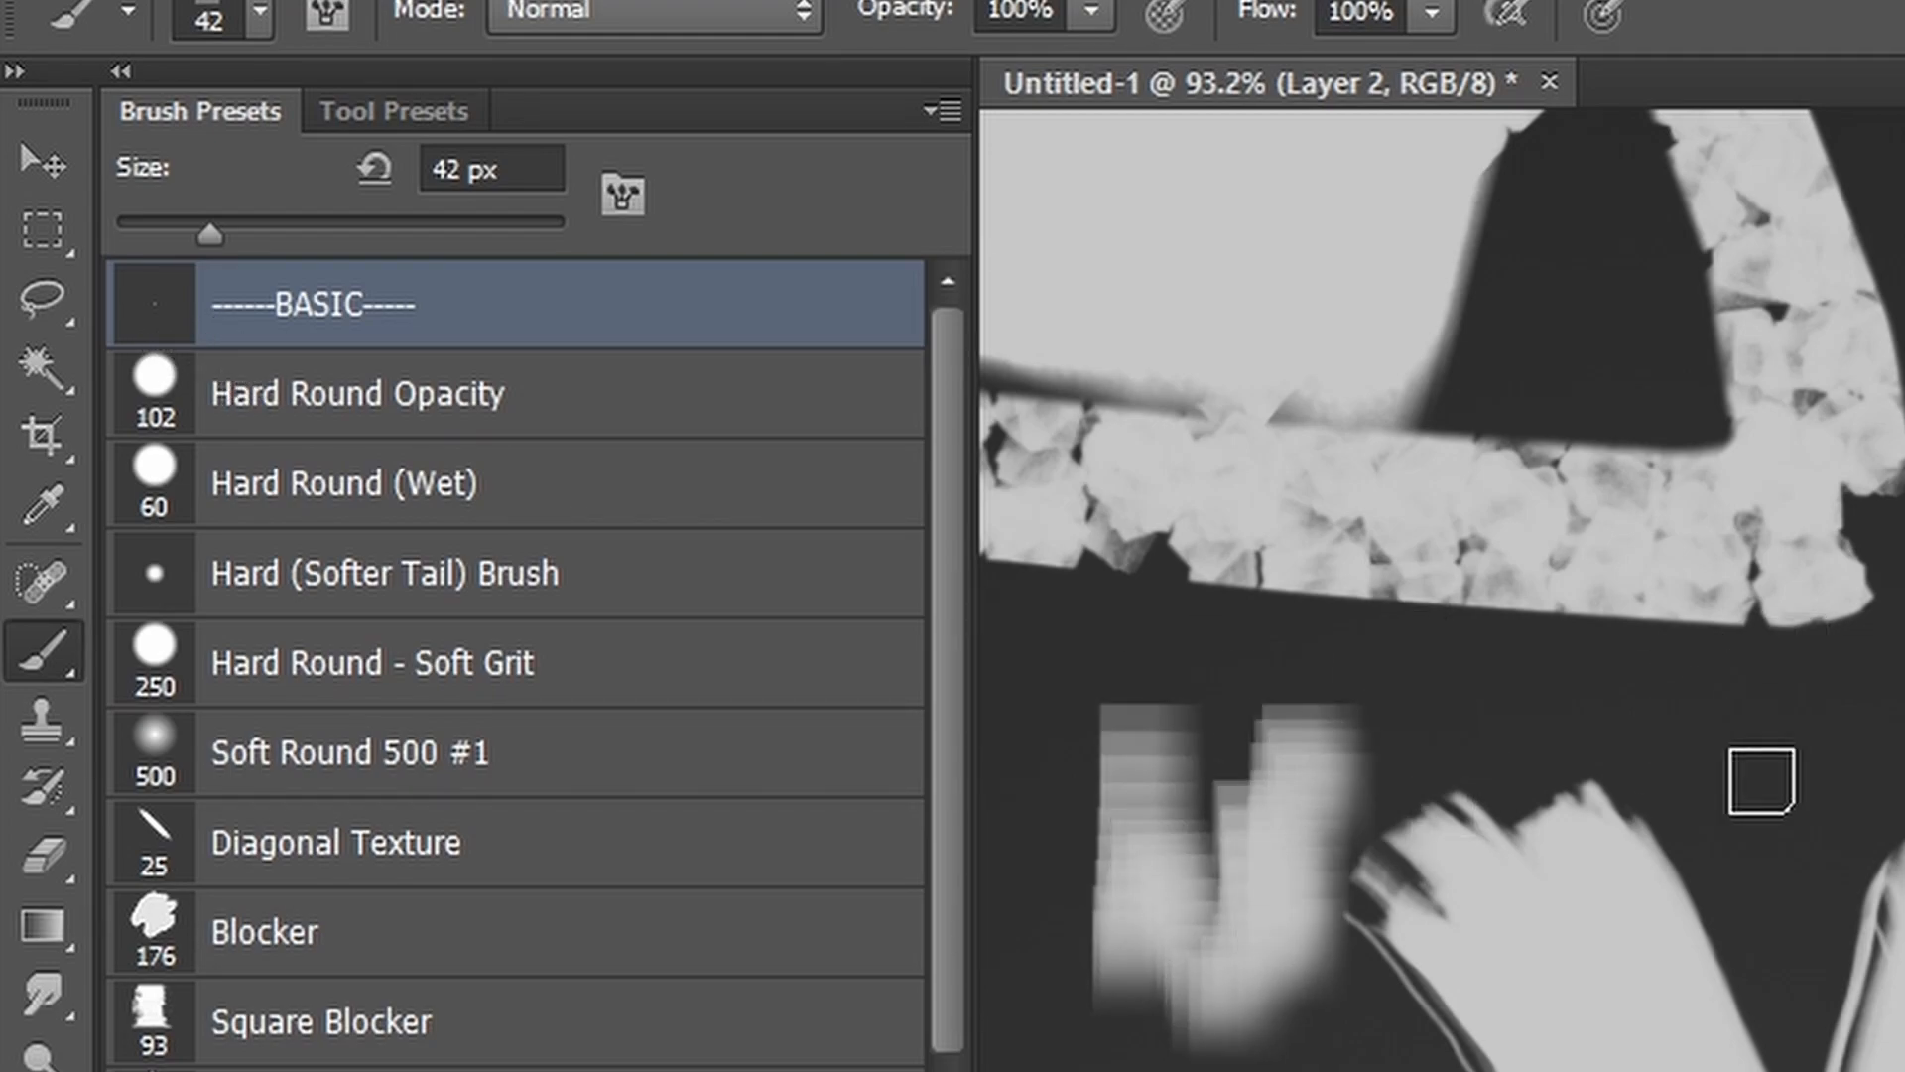
drag(1399, 625, 1890, 783)
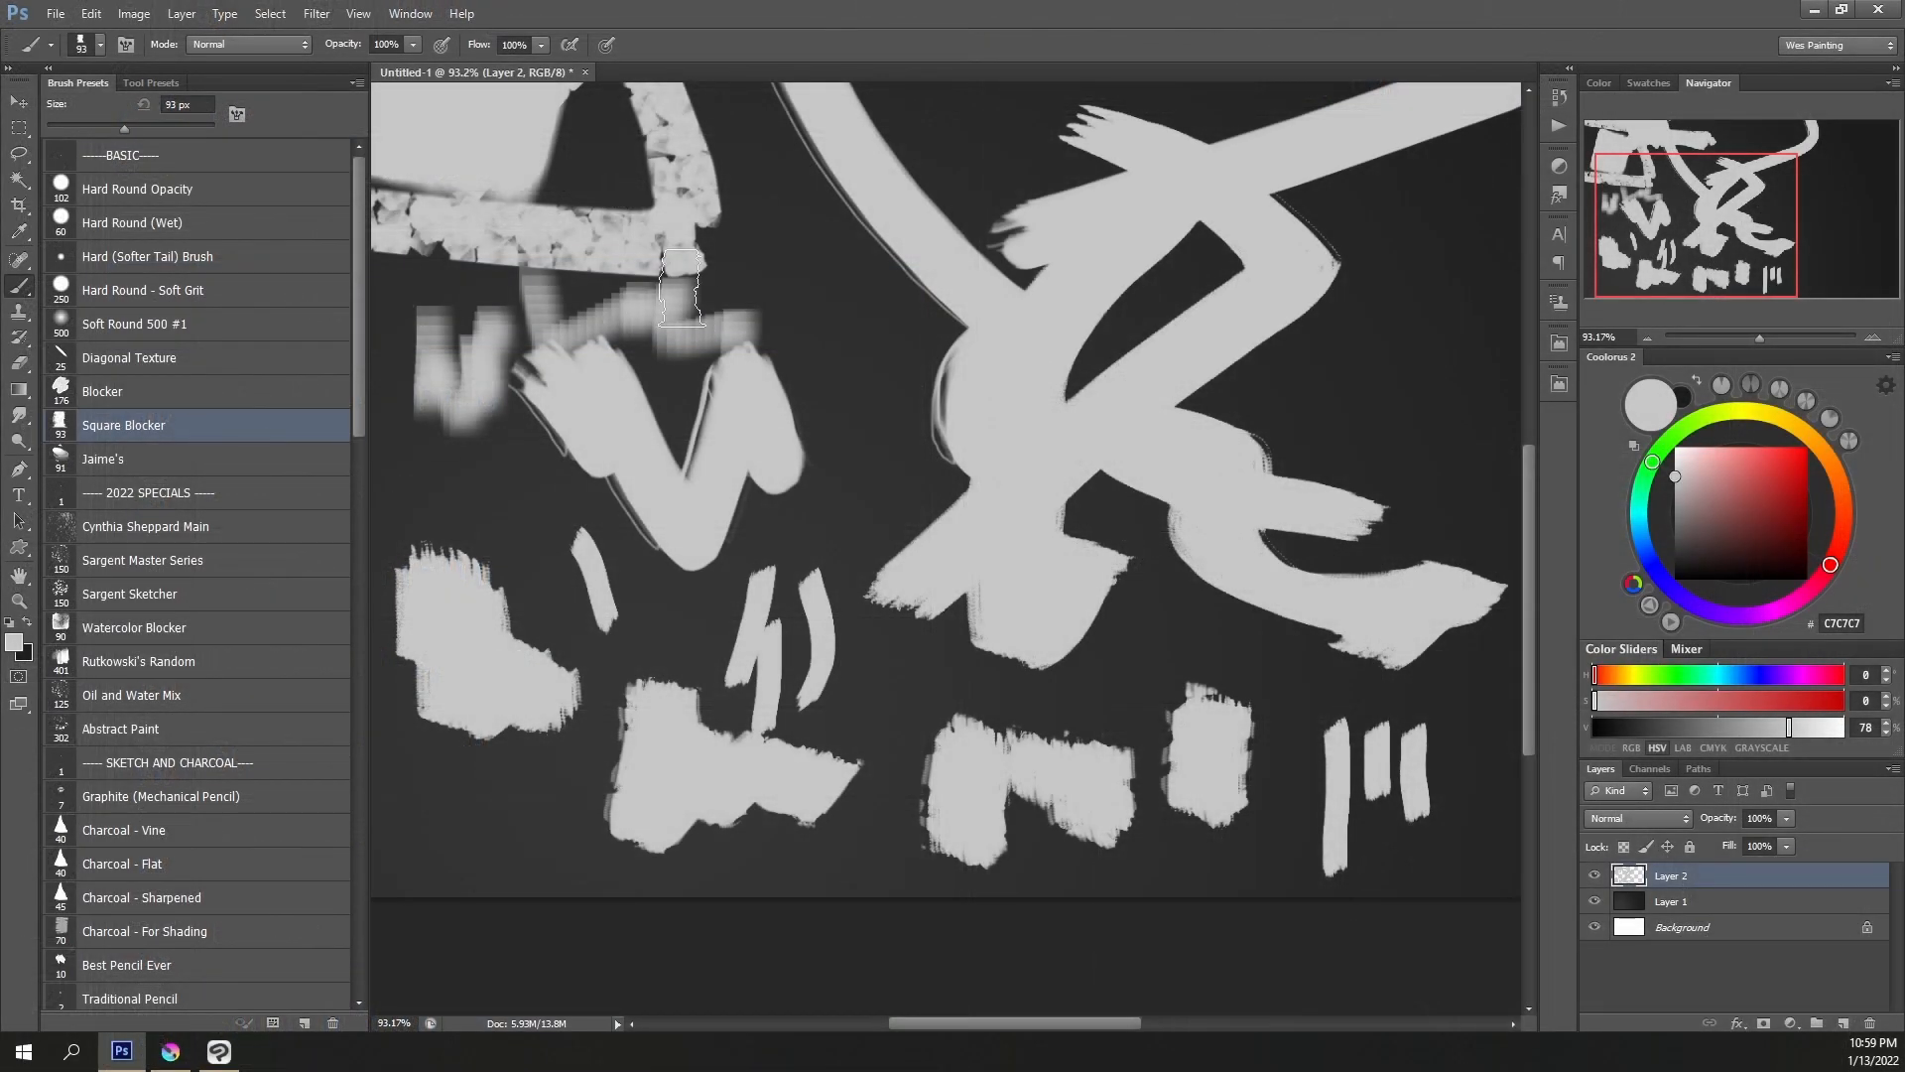
Paint test strokes with the Square Blocker, Diagonal Texture and Hard Round - Soft Grit brushes
mouse_move(779, 332)
mouse_down()
mouse_move(863, 417)
mouse_move(903, 312)
mouse_up()
click(89, 359)
mouse_move(734, 297)
mouse_down()
mouse_move(757, 233)
mouse_move(718, 151)
mouse_up()
click(206, 295)
mouse_move(933, 189)
mouse_down()
mouse_move(1141, 401)
mouse_move(1417, 422)
mouse_move(1385, 483)
mouse_move(1409, 451)
mouse_up()
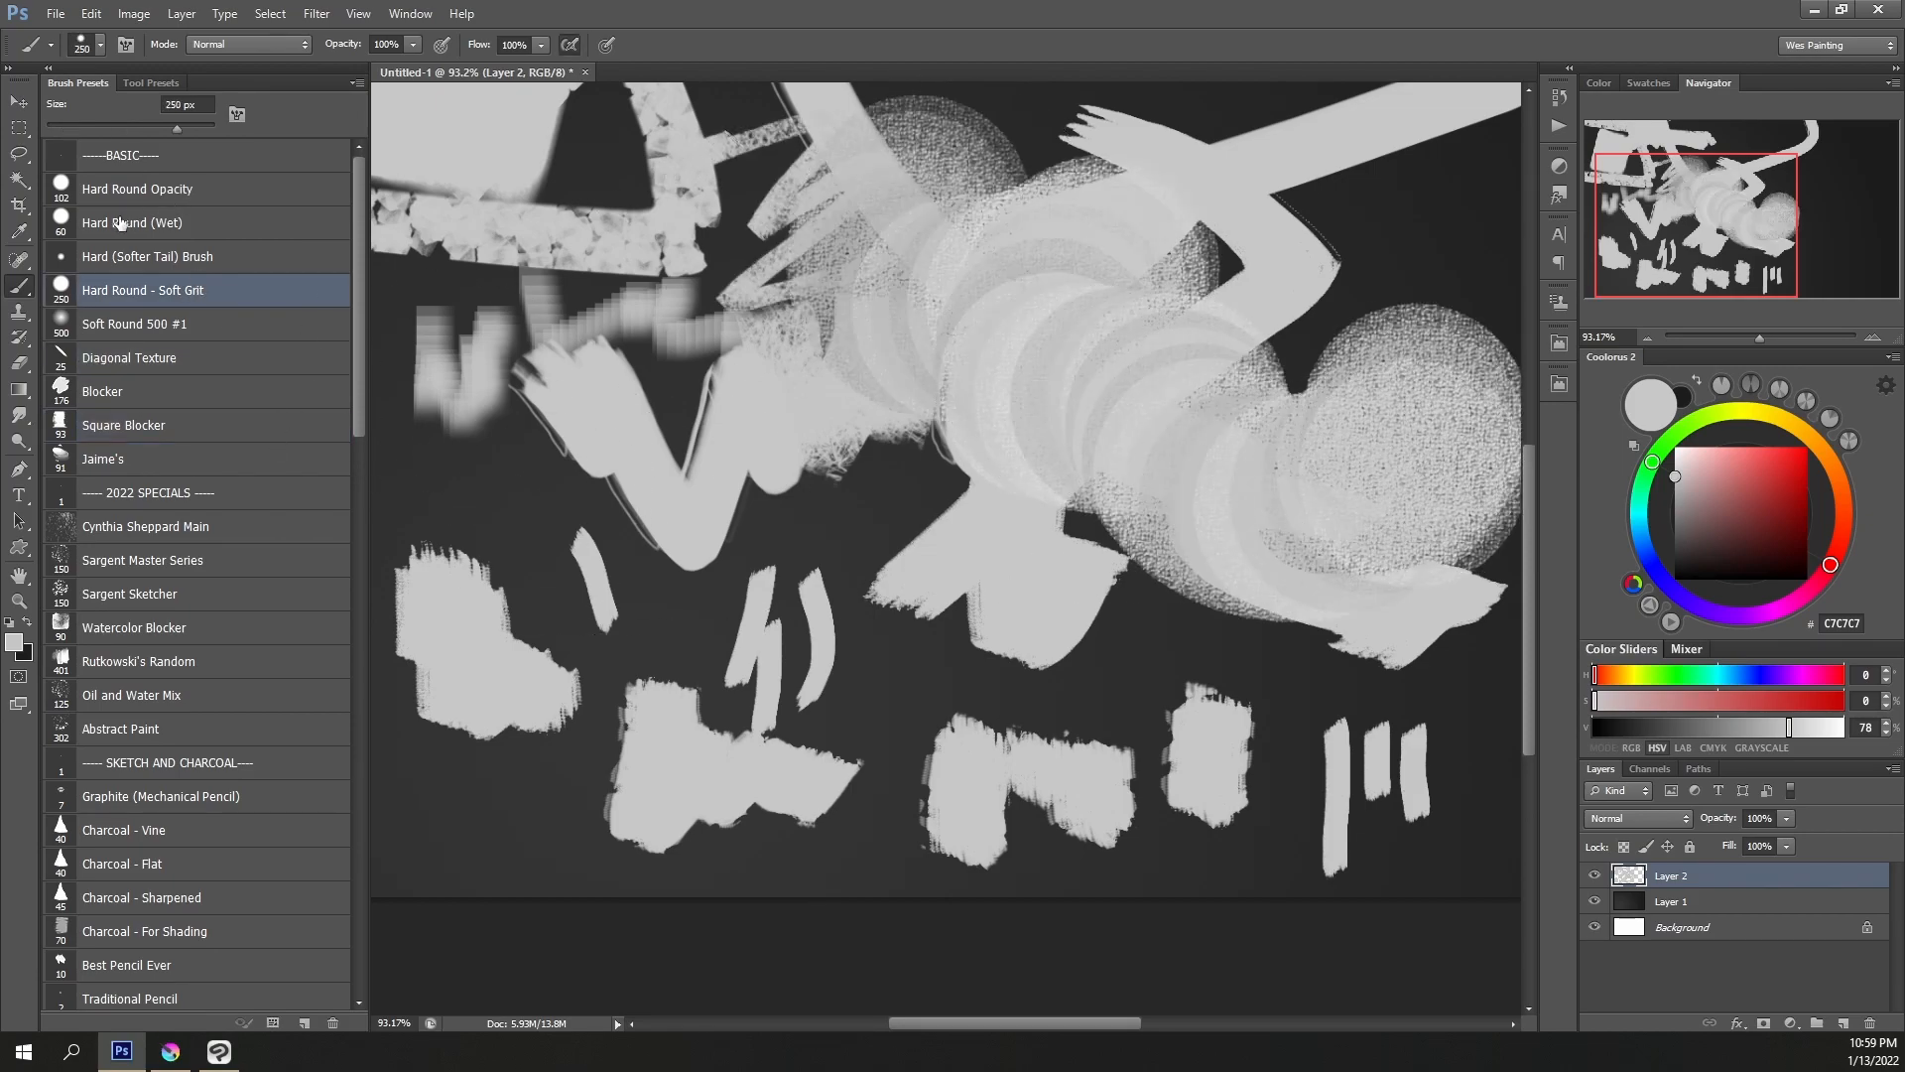
Review the brushes grouped under the 2022 SPECIALS divider, selecting the divider and the first brush below it
click(112, 198)
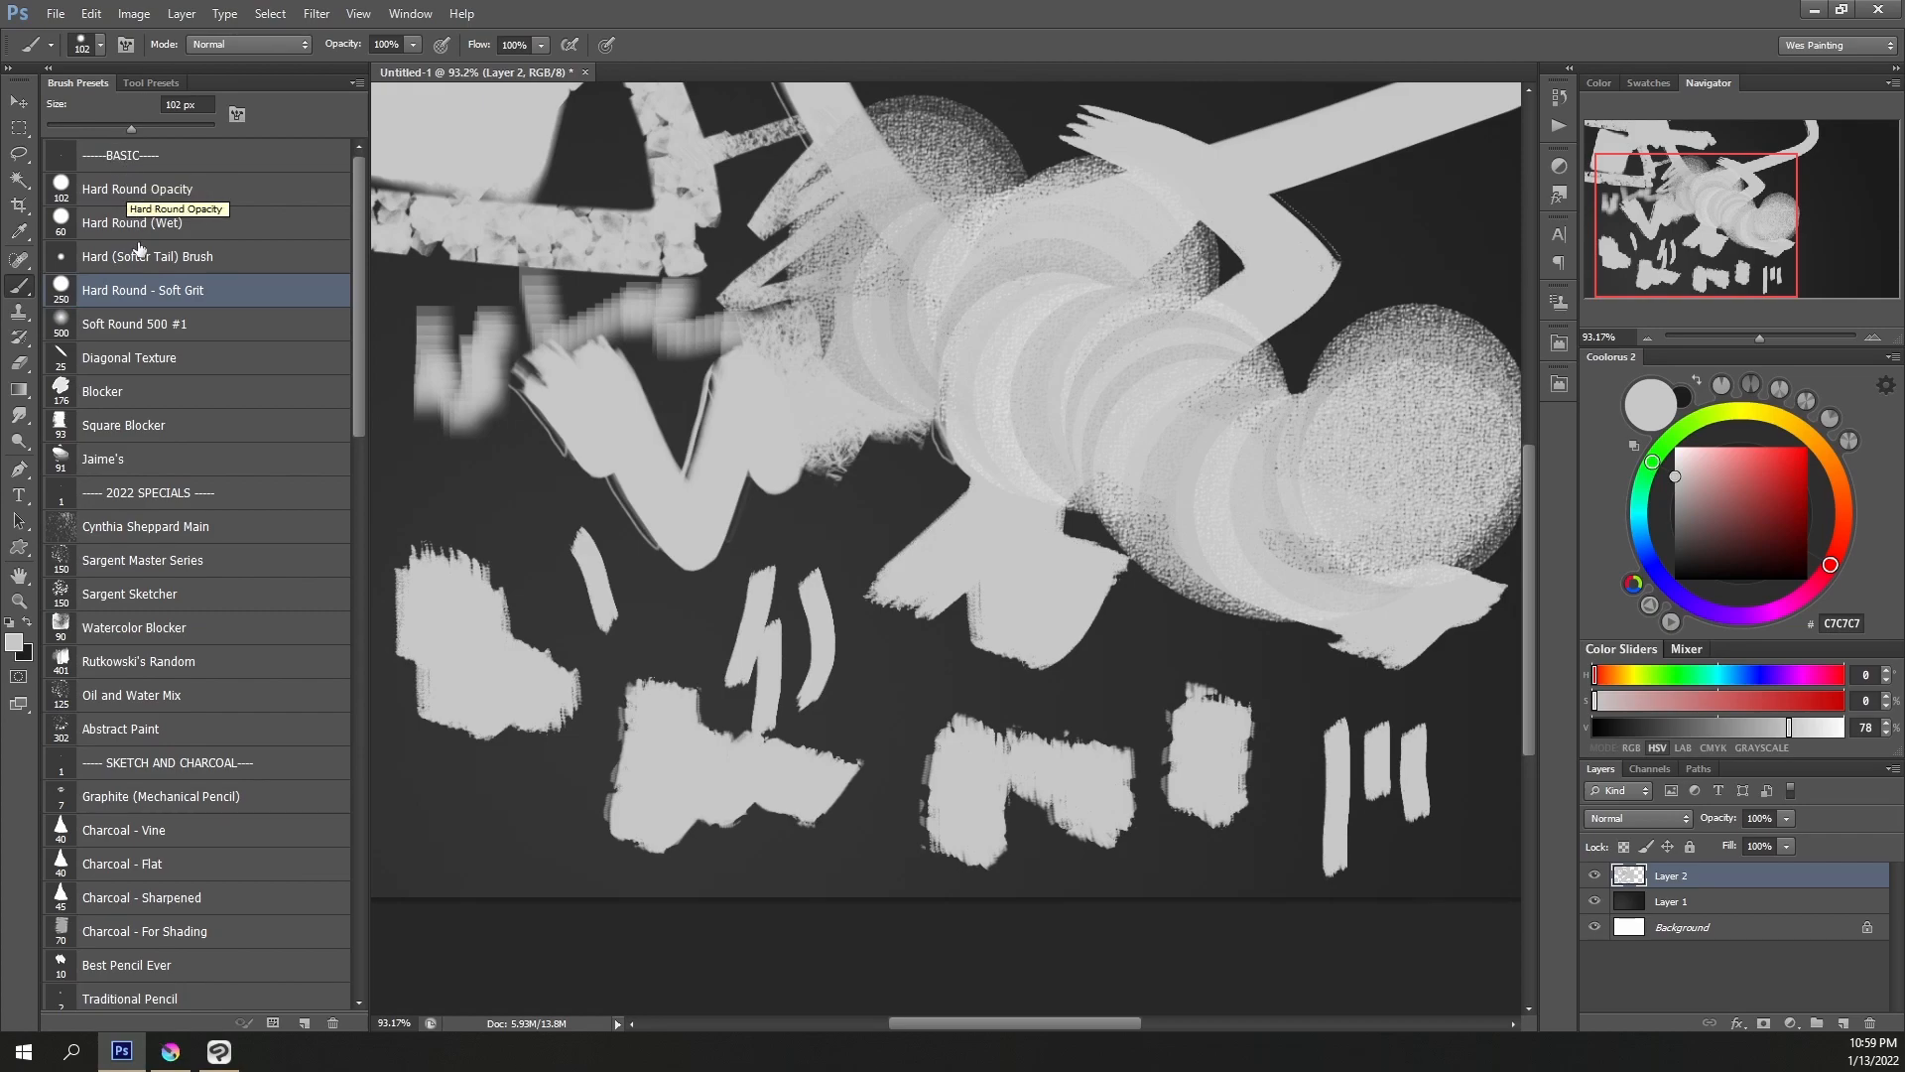
scroll(149, 318, down, 3)
click(141, 407)
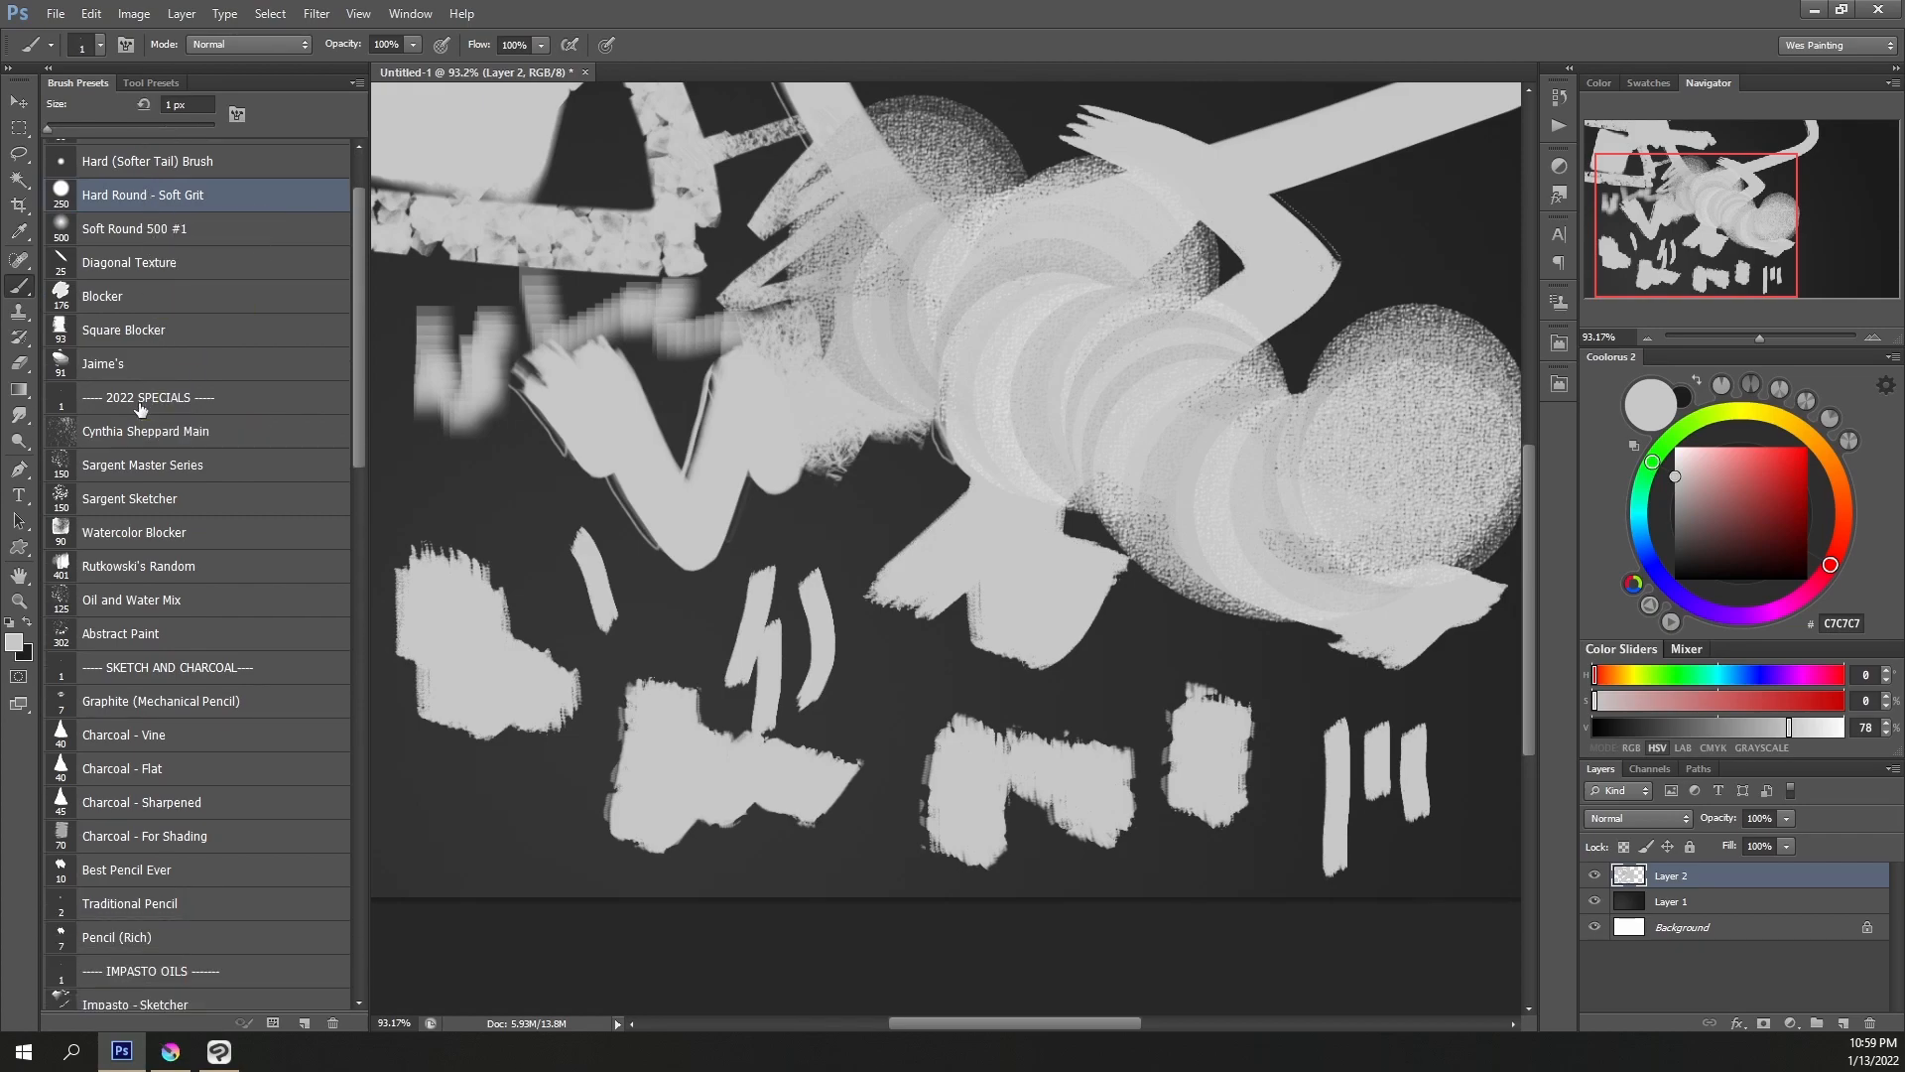
click(141, 436)
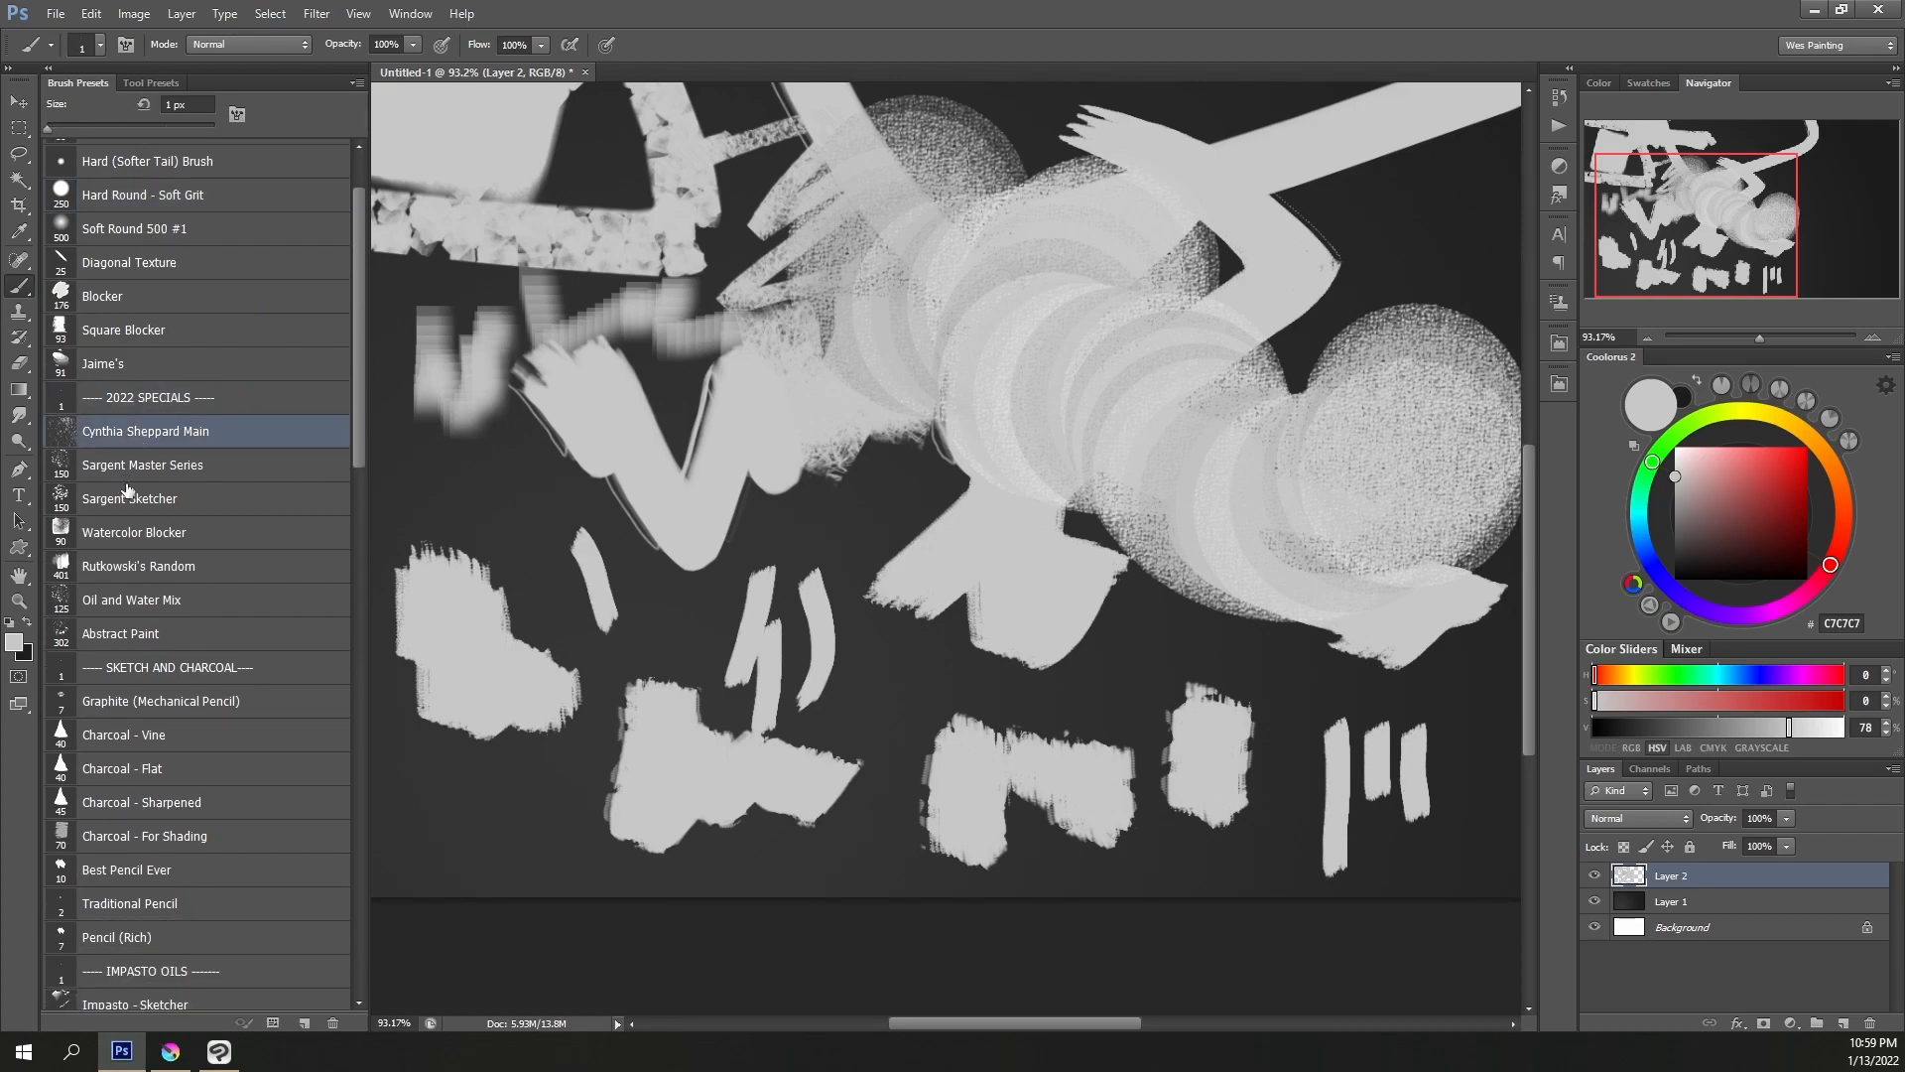
scroll(190, 569, down, 2)
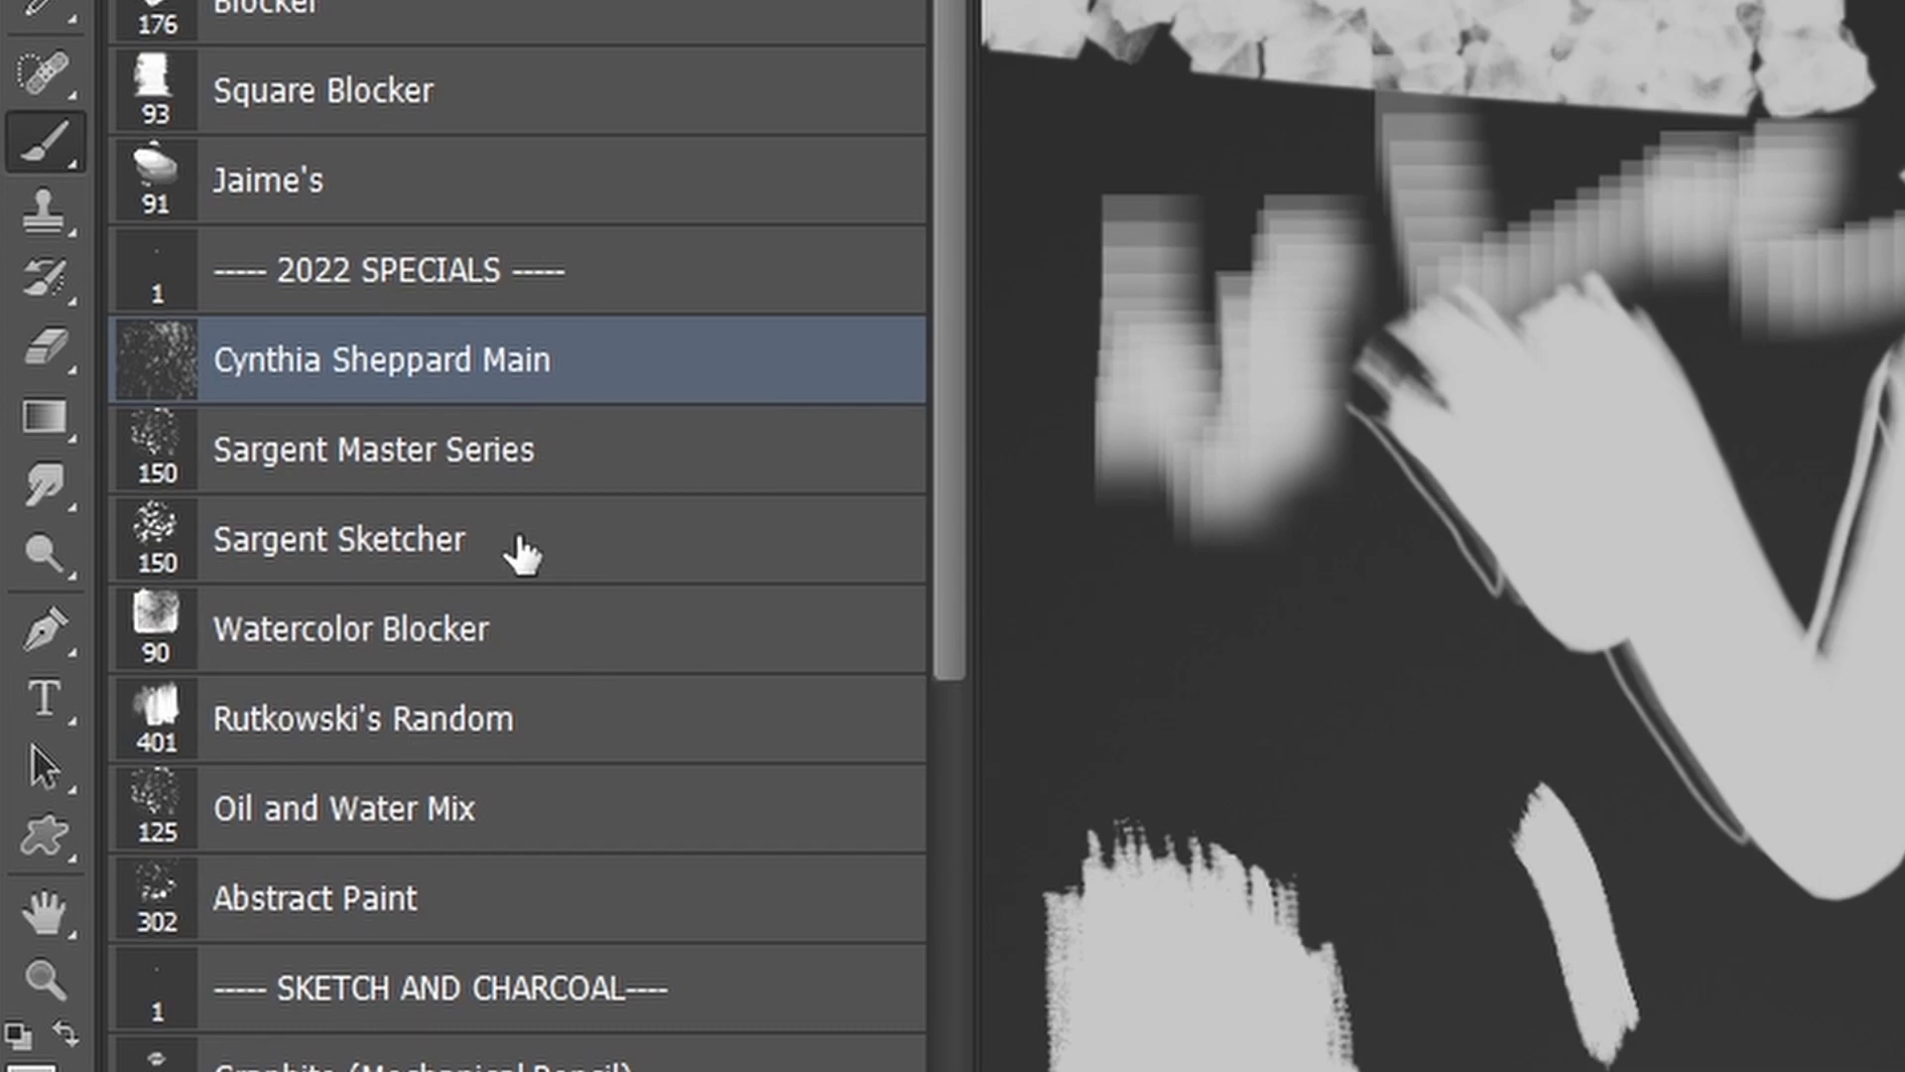
click(338, 292)
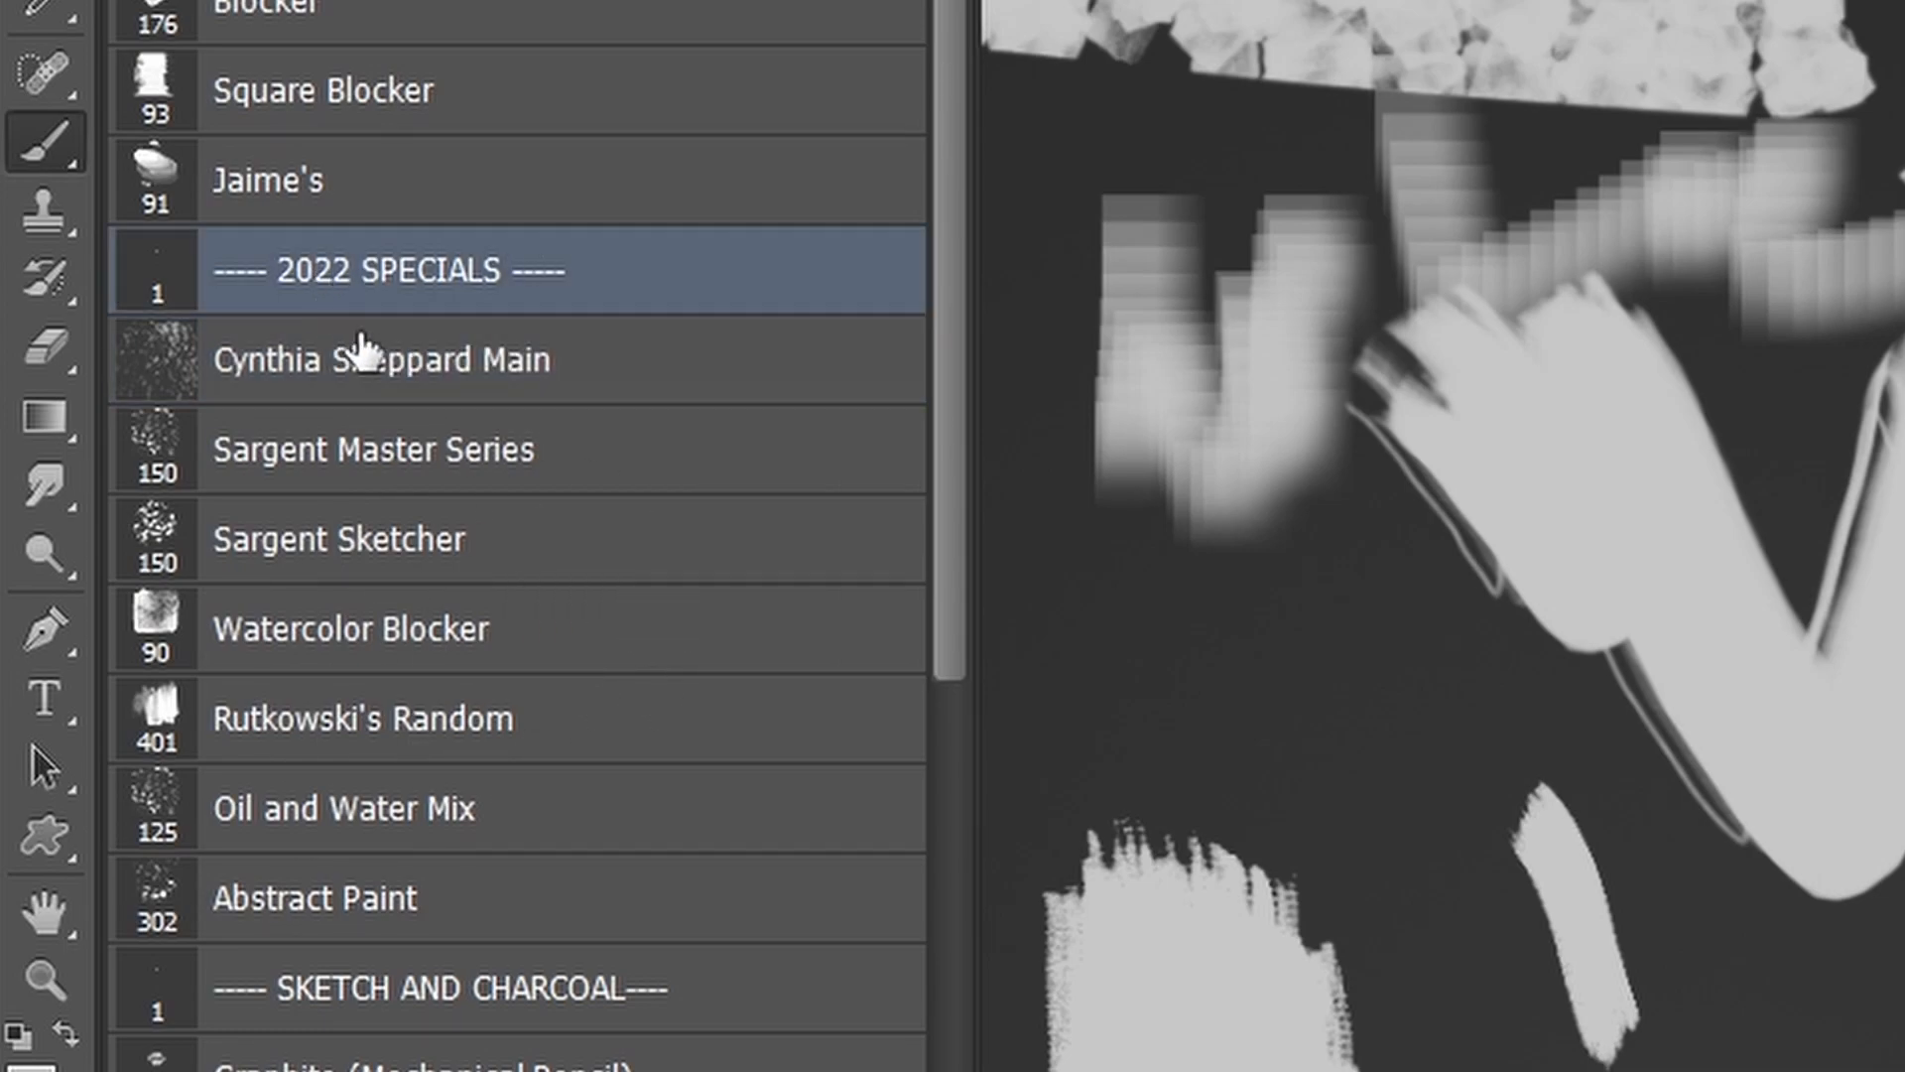
scroll(427, 456, down, 3)
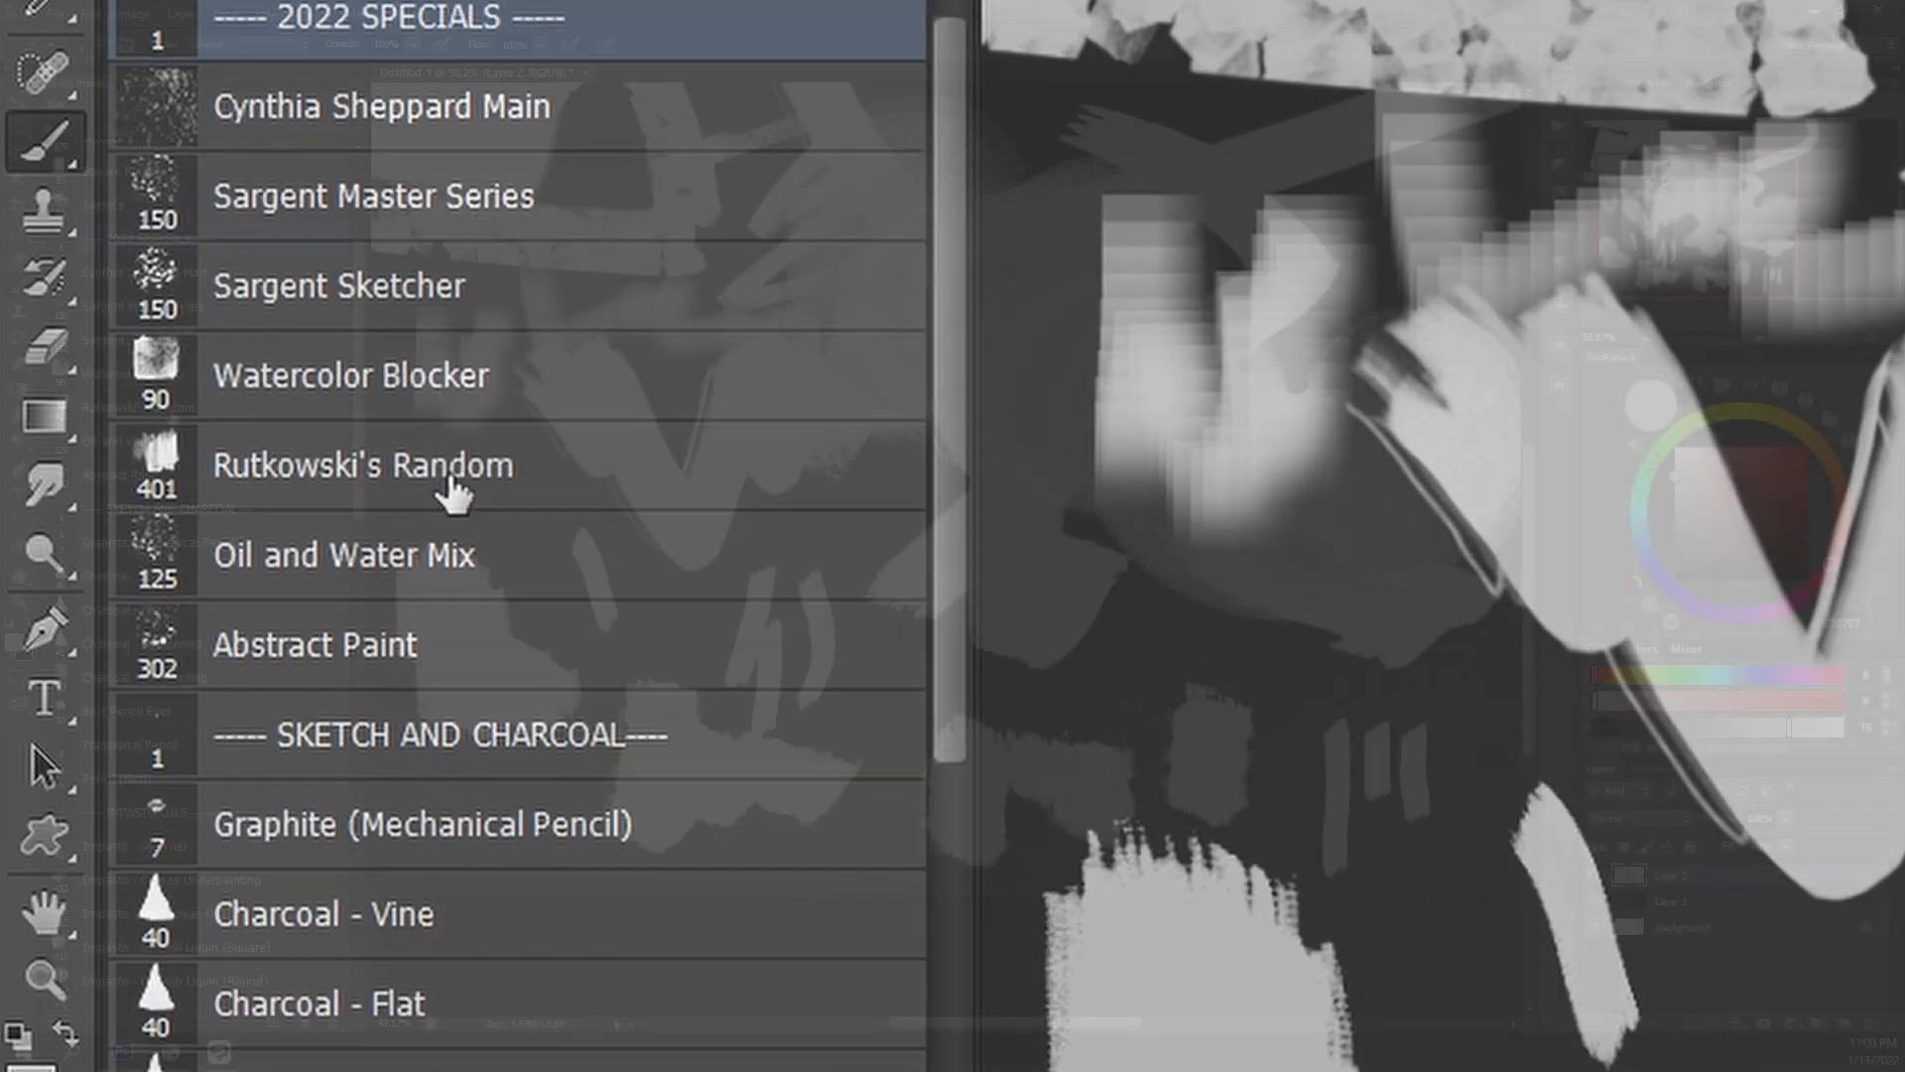
Paint test strokes with the Charcoal - Flat, Charcoal - Vine and Graphite (Mechanical Pencil) brushes from the SKETCH AND CHARCOAL section
scroll(452, 496, down, 2)
click(444, 631)
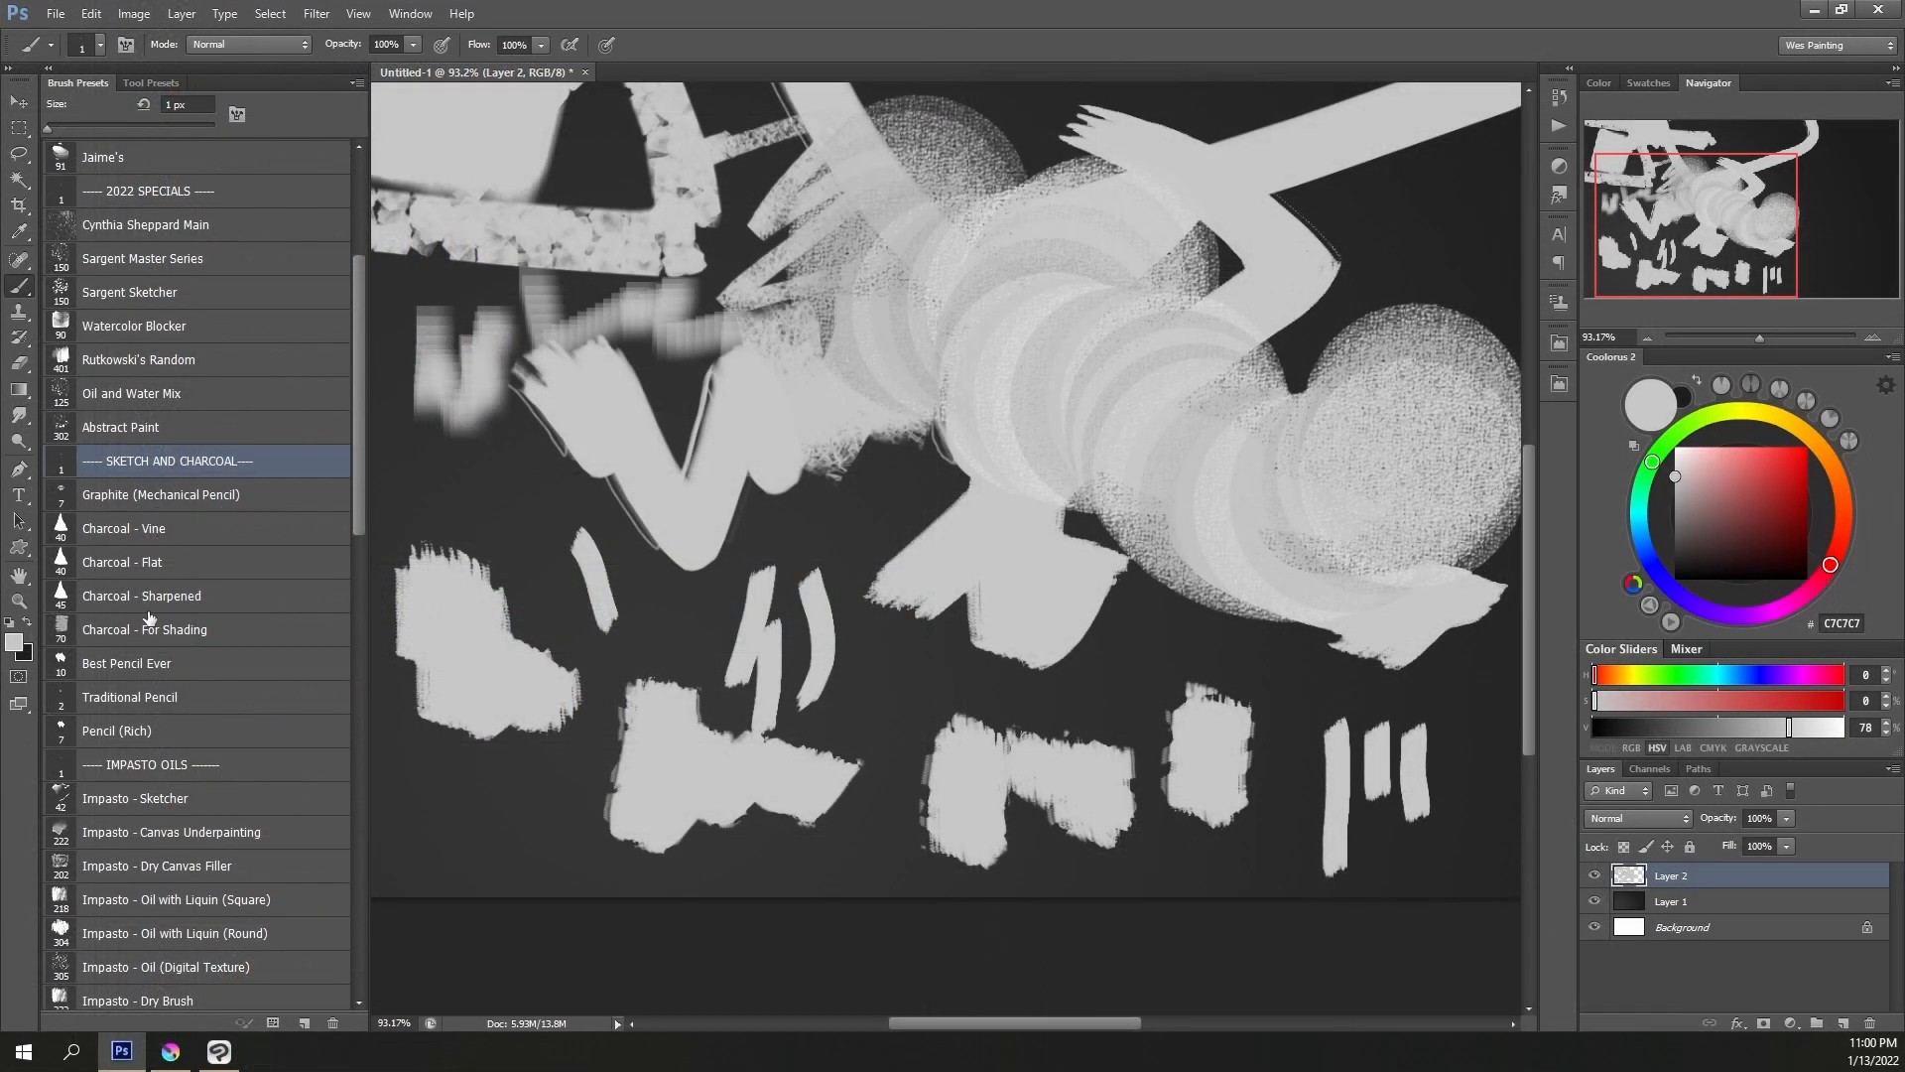
scroll(149, 611, down, 1)
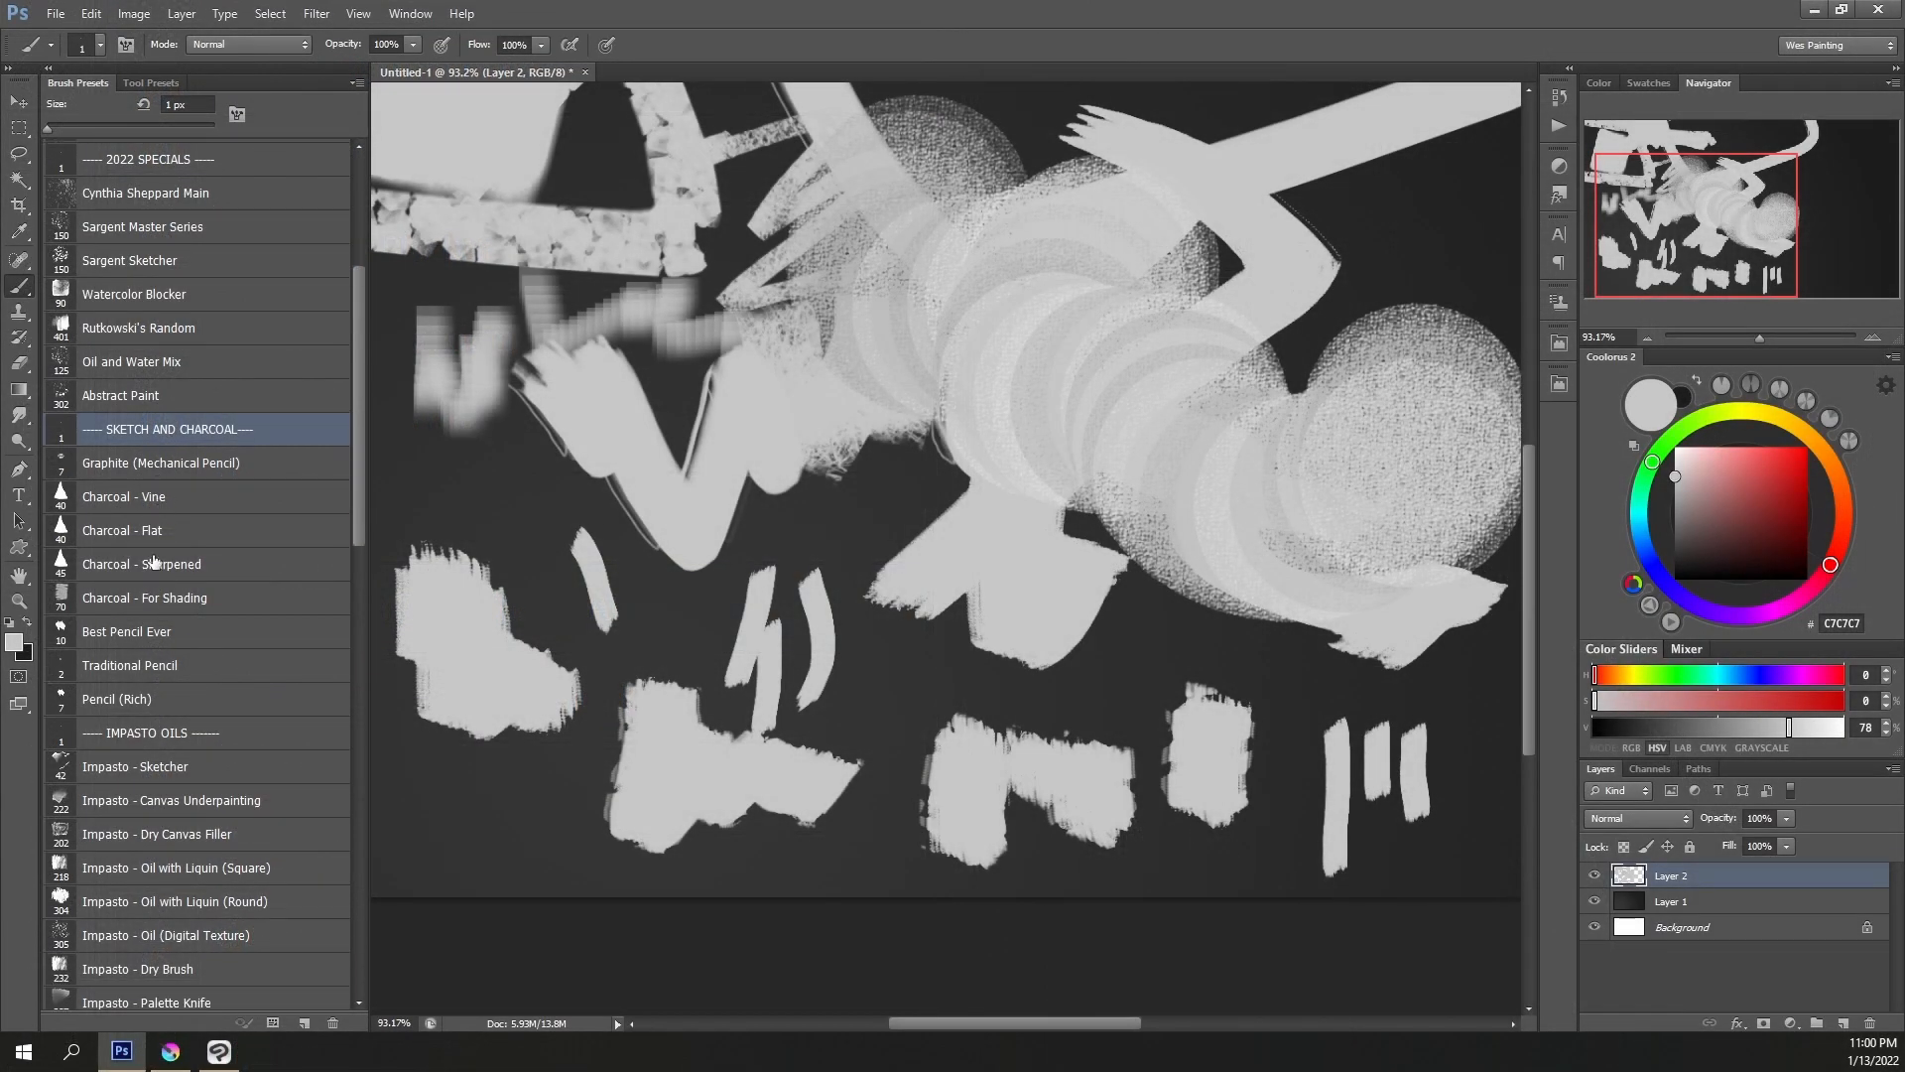
click(154, 529)
mouse_move(669, 855)
mouse_down()
mouse_move(501, 820)
mouse_move(447, 766)
mouse_up()
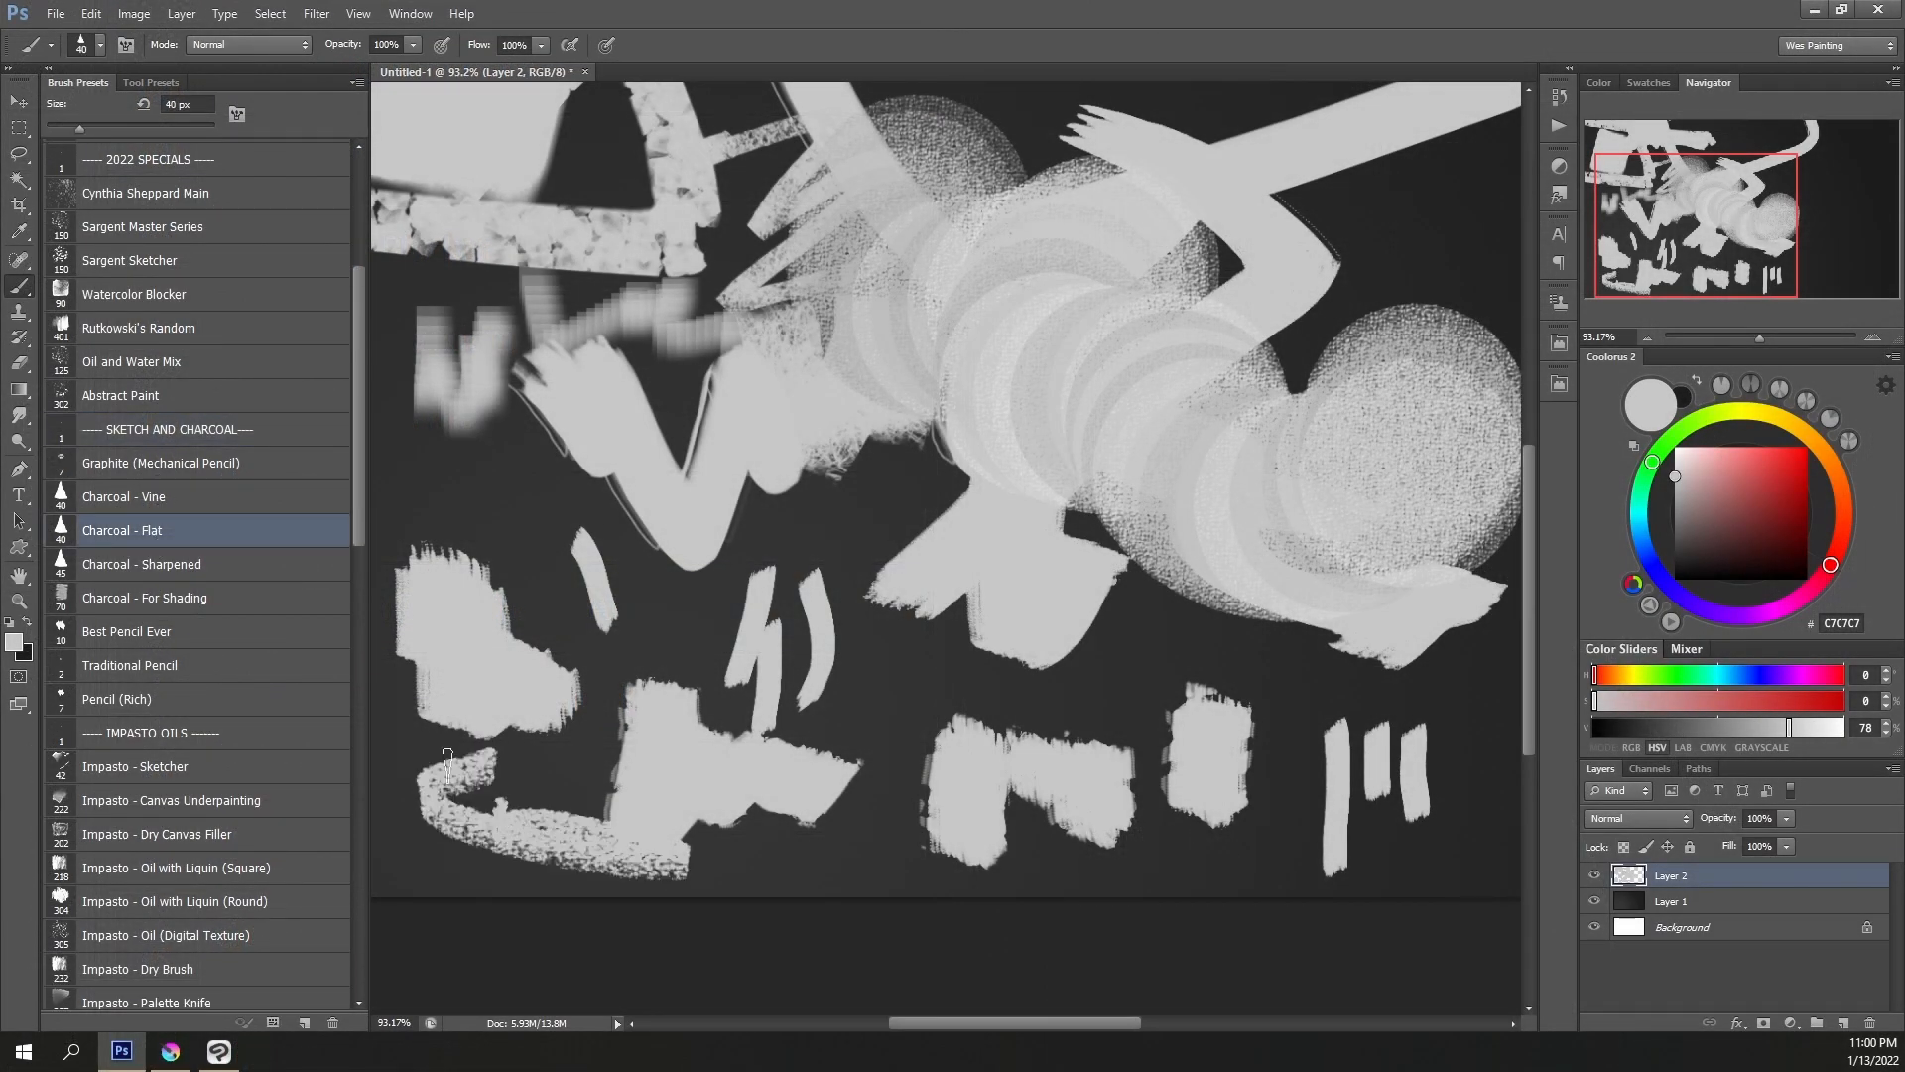
click(132, 497)
mouse_move(512, 542)
mouse_down()
mouse_move(397, 521)
mouse_move(595, 479)
mouse_up()
click(162, 466)
mouse_move(553, 625)
mouse_down()
mouse_move(724, 606)
mouse_move(702, 699)
mouse_up()
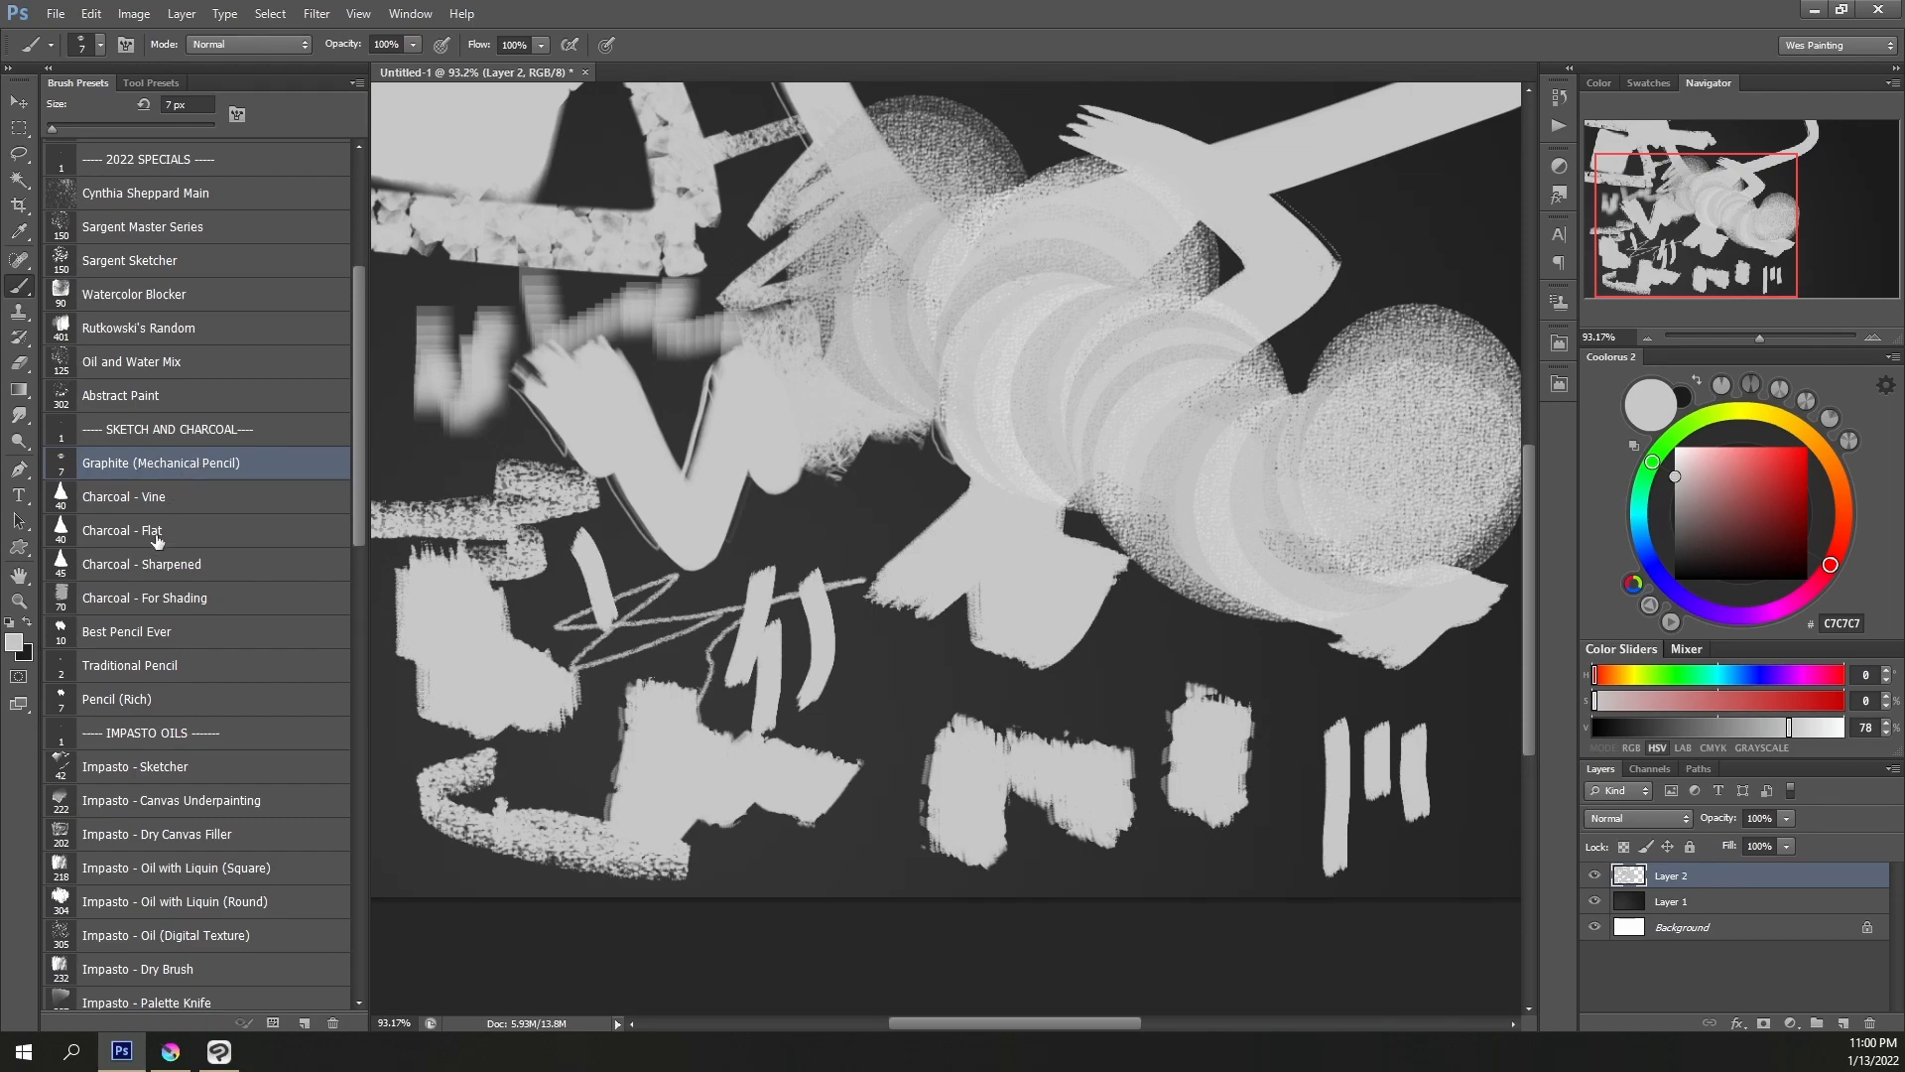
Review the remaining pencil brushes and the Impasto brushes, and select the IMPASTO OILS divider preset
scroll(157, 540, down, 1)
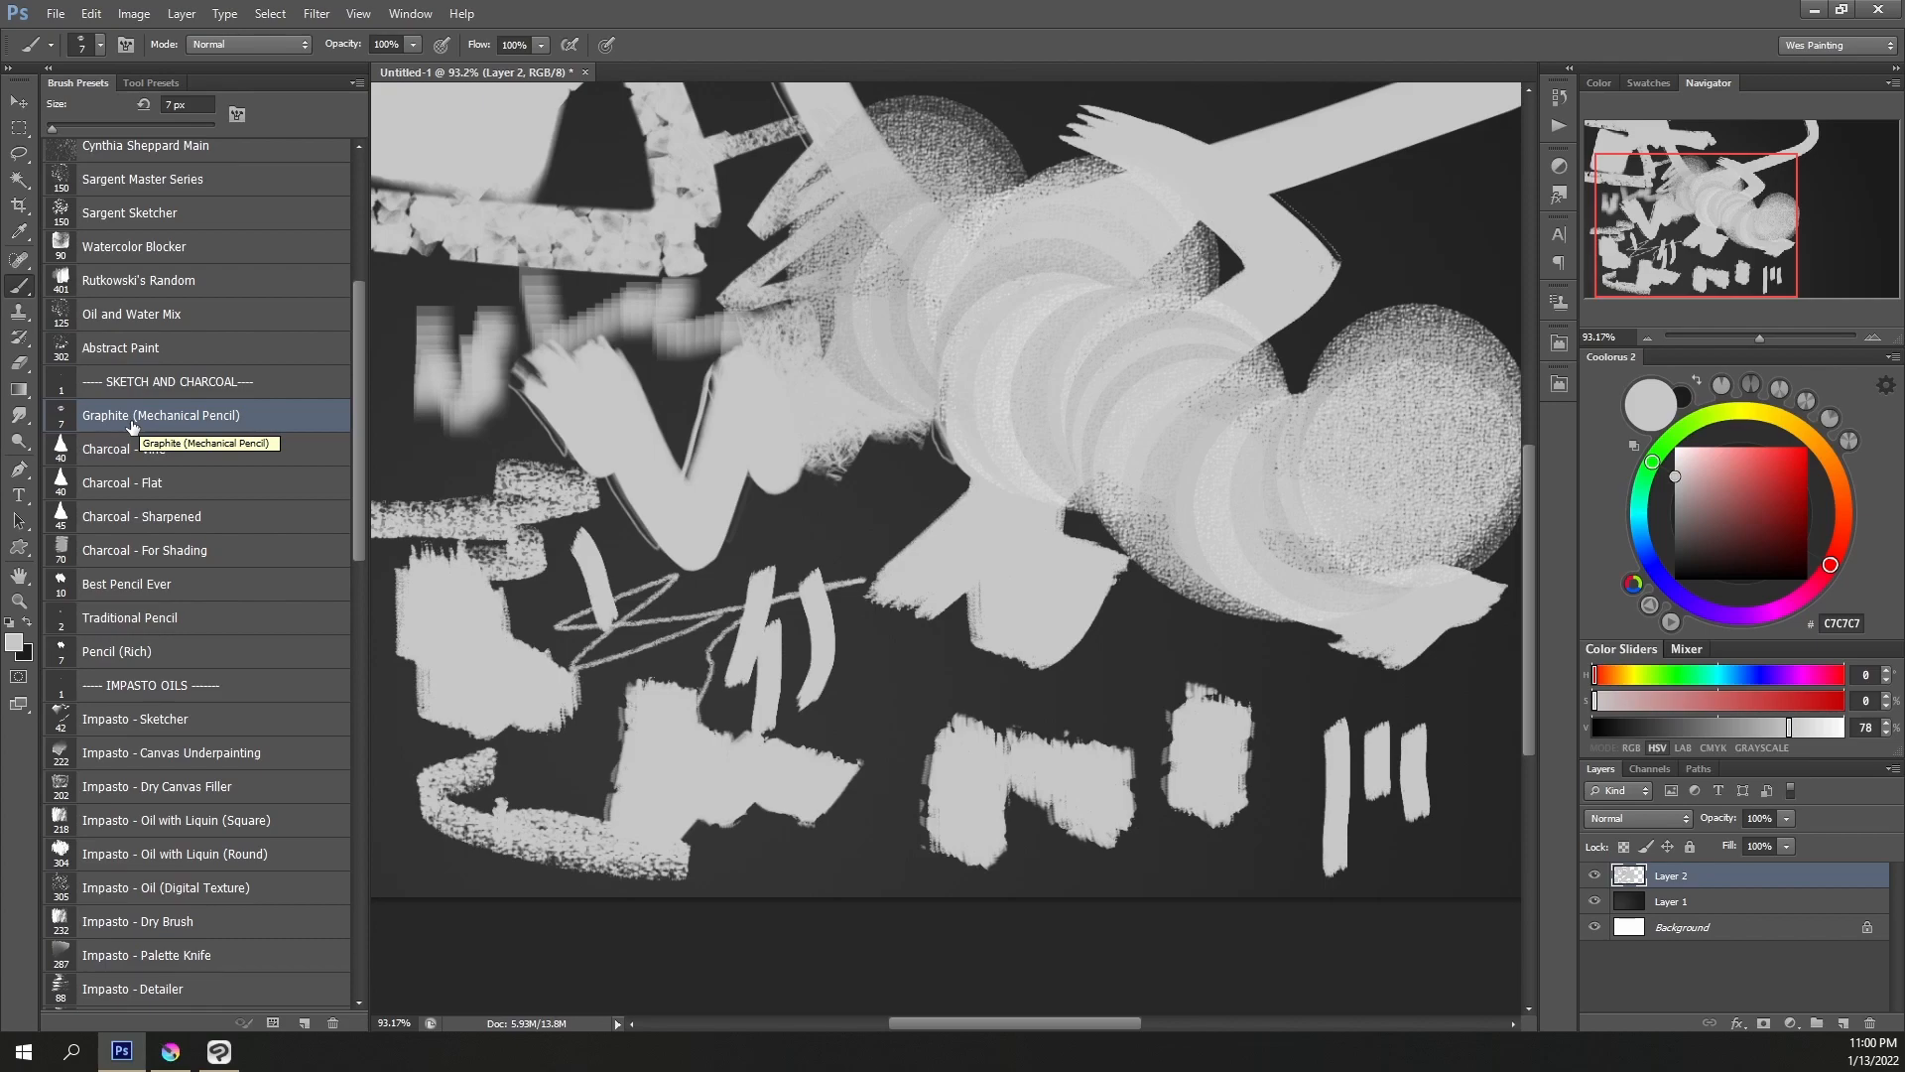
click(139, 595)
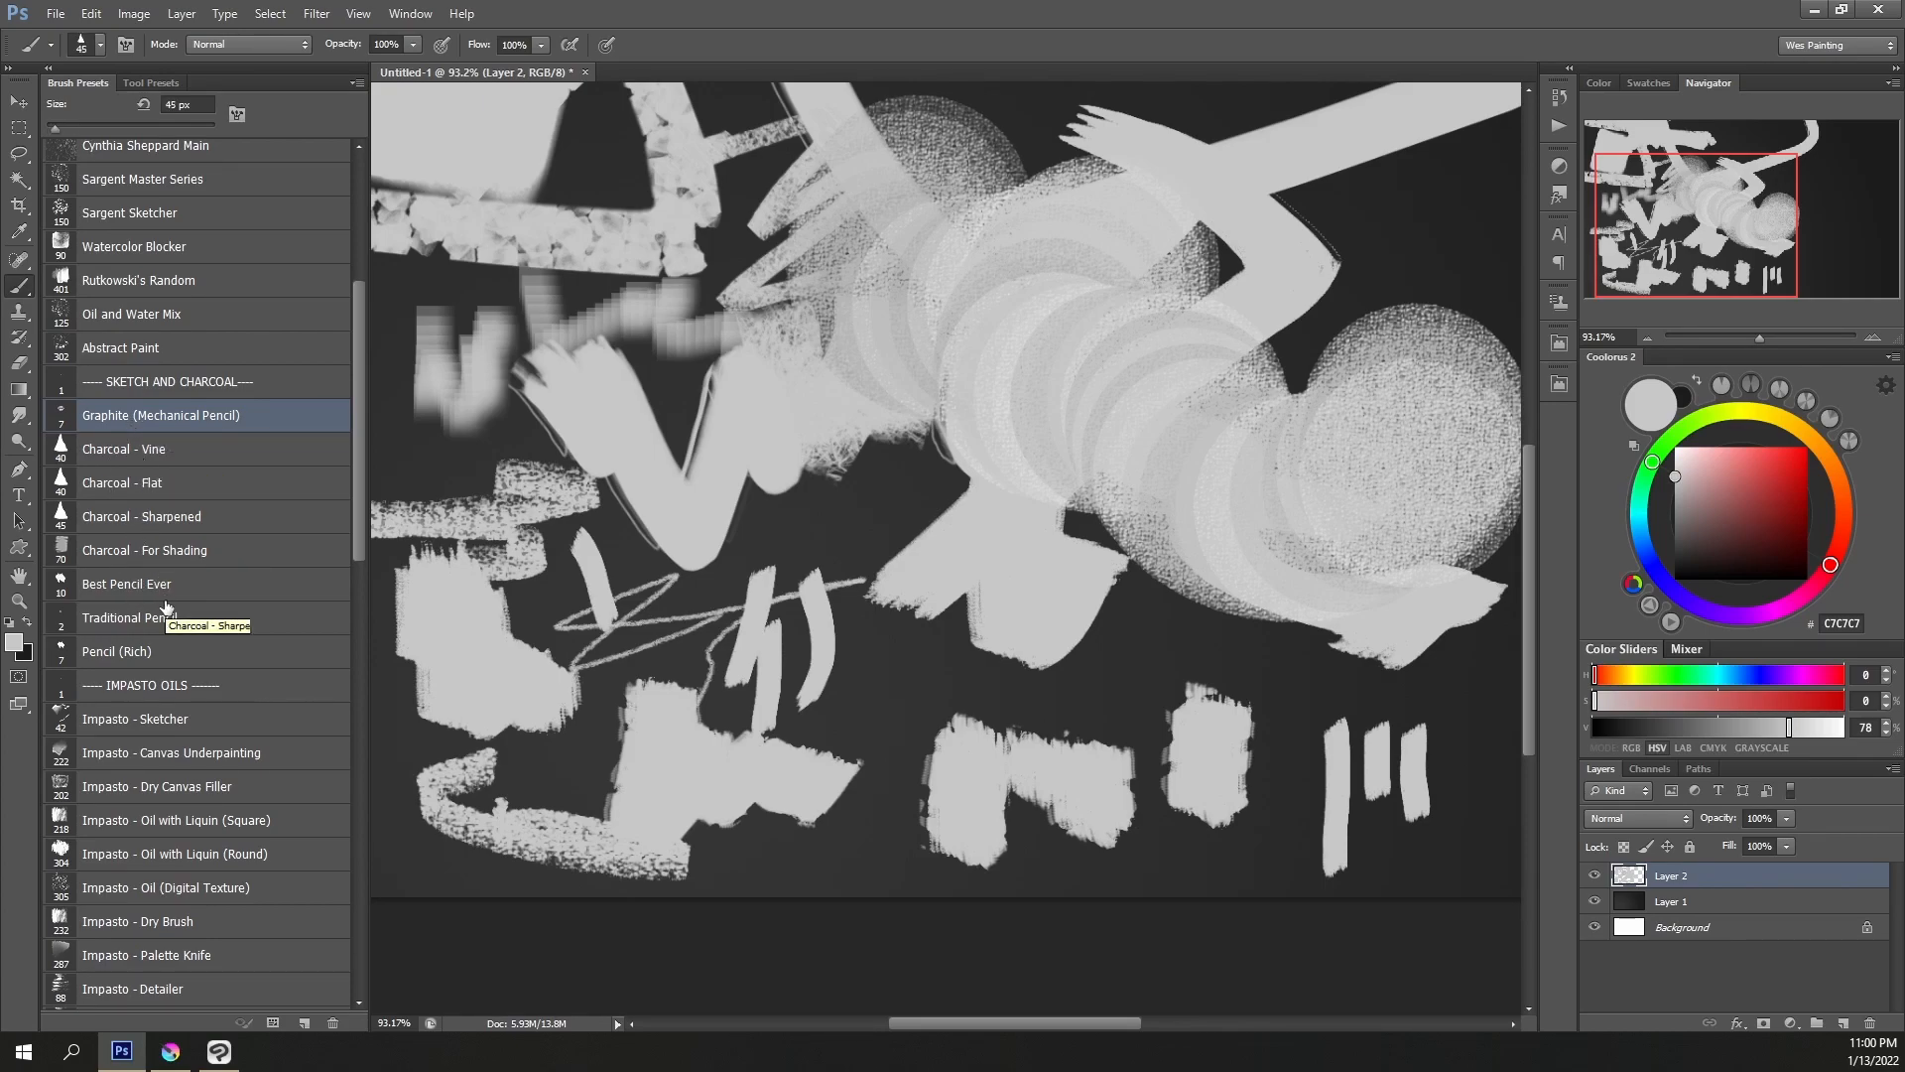
click(156, 607)
scroll(156, 602, down, 2)
scroll(156, 597, down, 3)
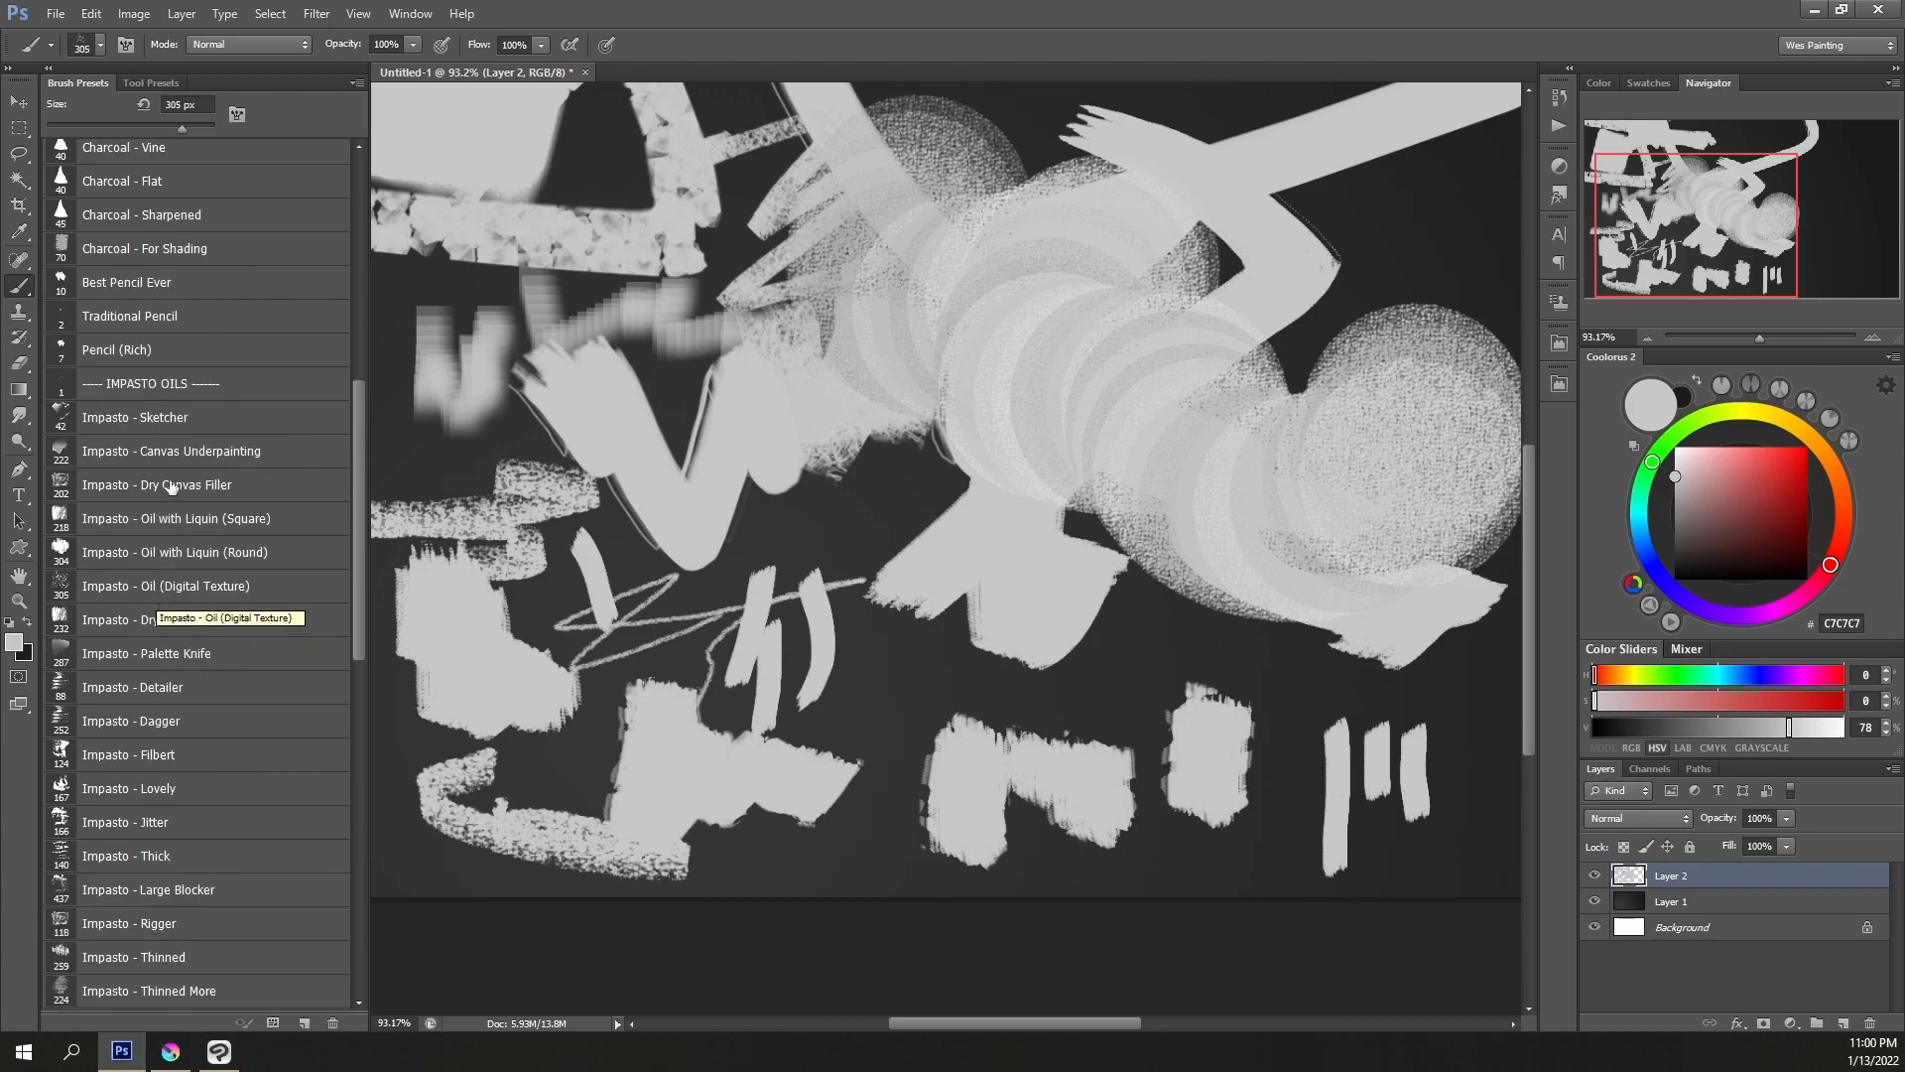
click(154, 397)
scroll(155, 399, up, 1)
click(156, 398)
click(147, 450)
click(148, 429)
scroll(137, 483, down, 1)
scroll(137, 483, down, 1)
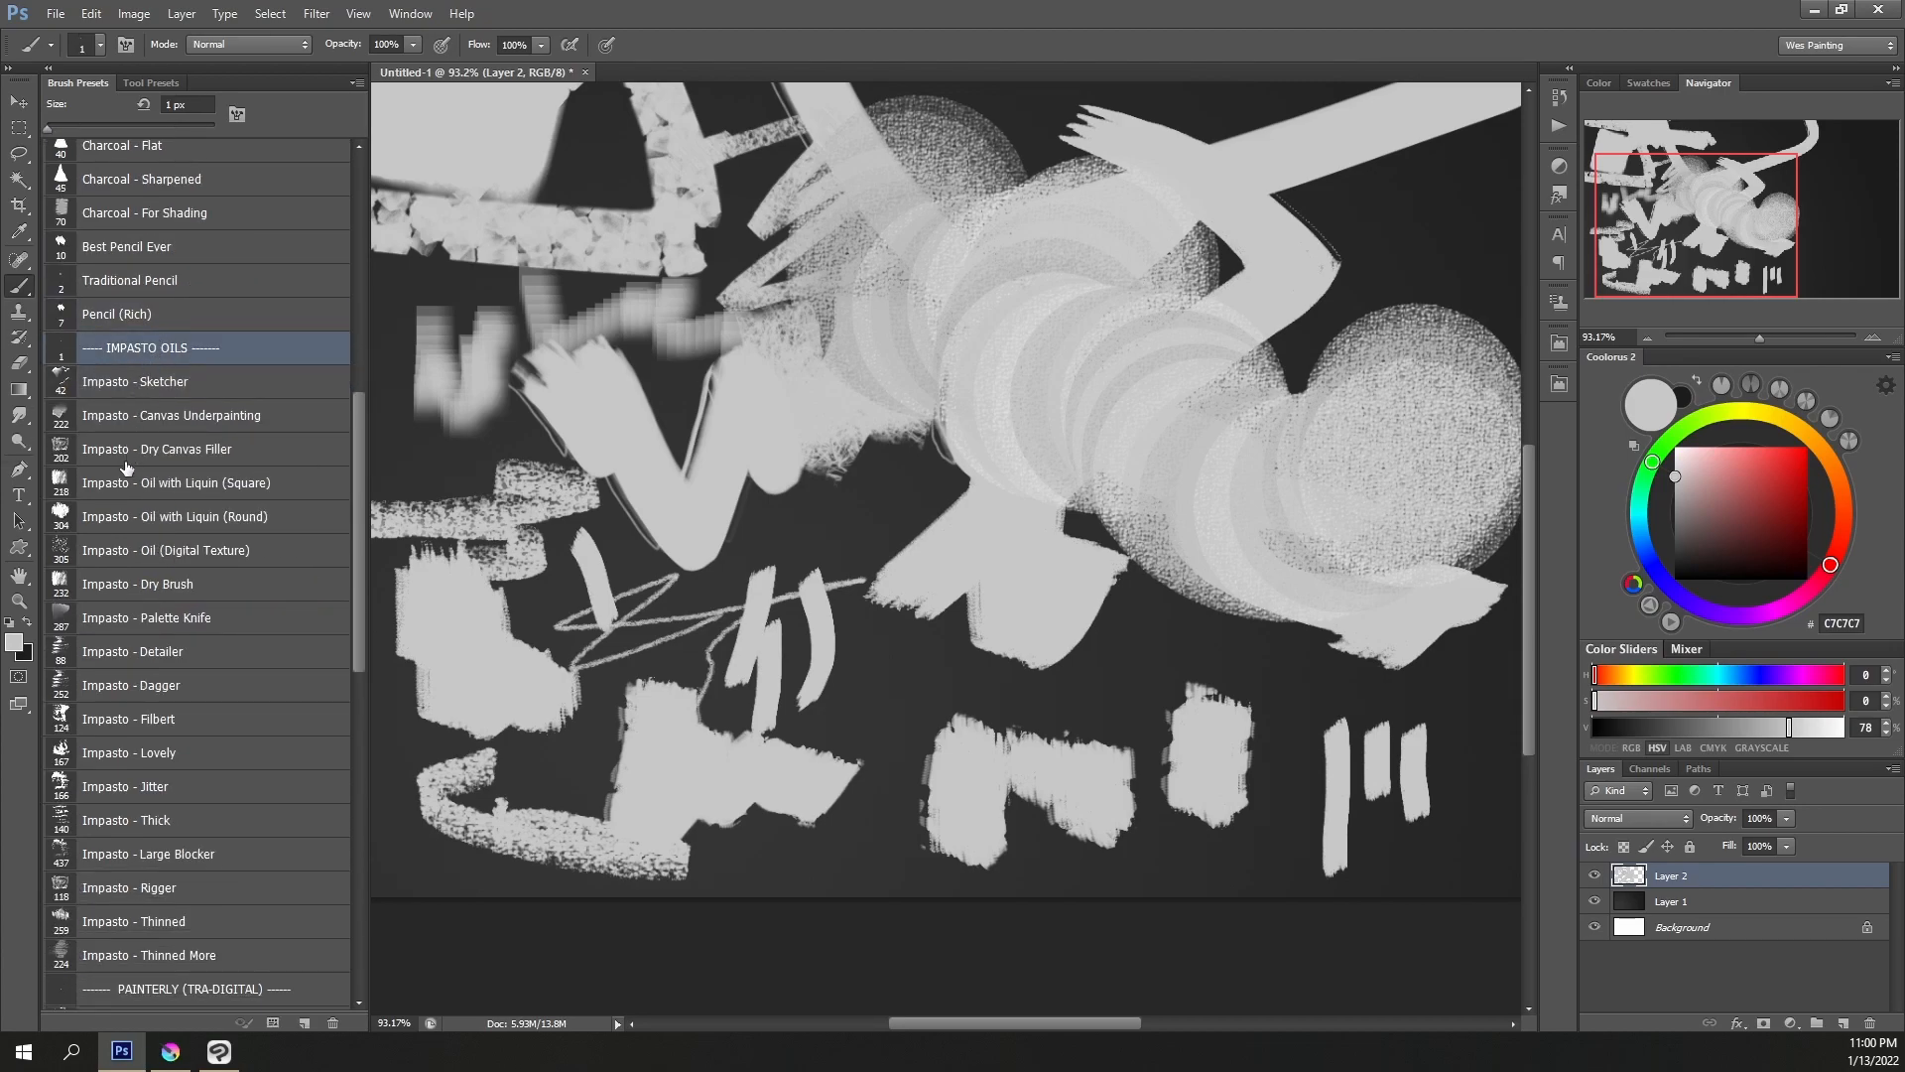
Paint grey test strokes with Impasto - Palette Knife and red E05454 strokes with Impasto - Oil (Digital Texture)
click(110, 623)
mouse_move(694, 551)
mouse_down()
mouse_move(754, 635)
mouse_move(854, 706)
mouse_move(481, 546)
mouse_up()
click(153, 552)
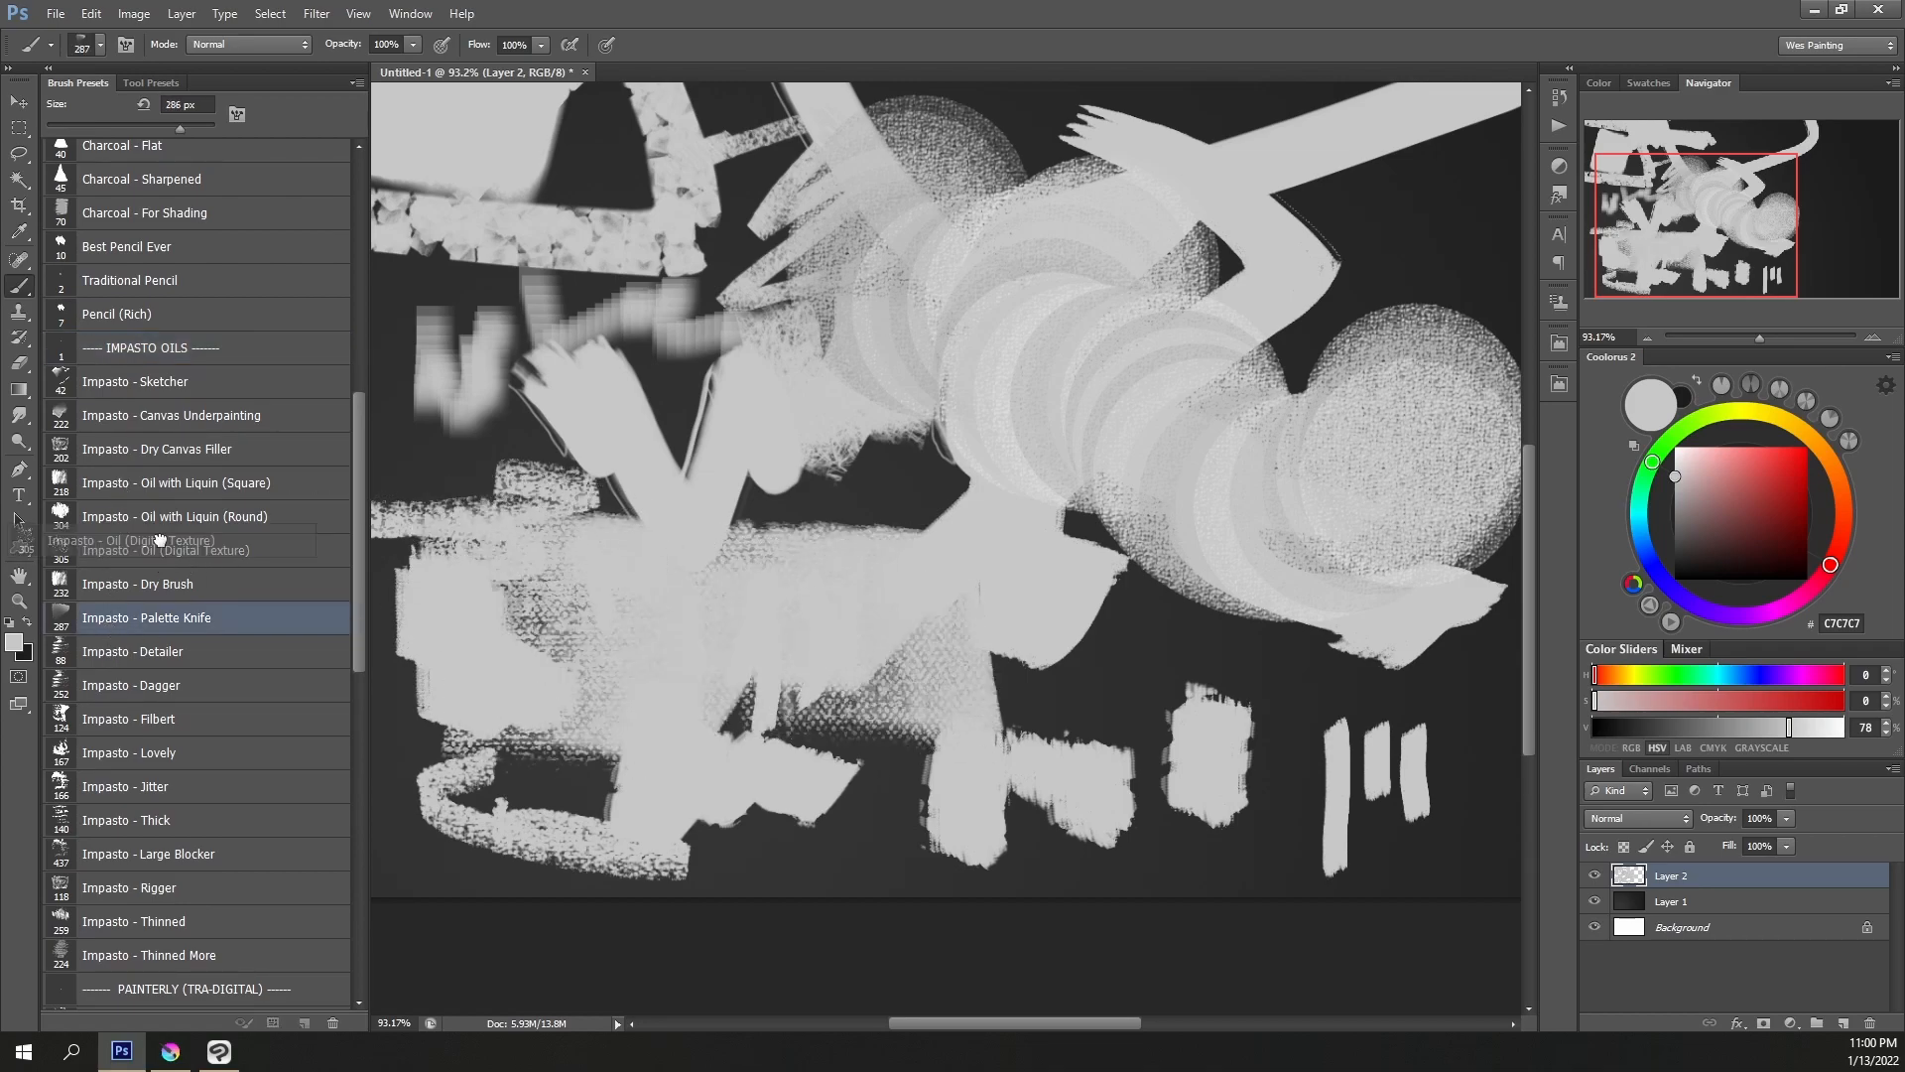
click(1757, 463)
mouse_move(898, 312)
mouse_down()
mouse_move(923, 382)
mouse_move(1042, 526)
mouse_move(1141, 516)
mouse_up()
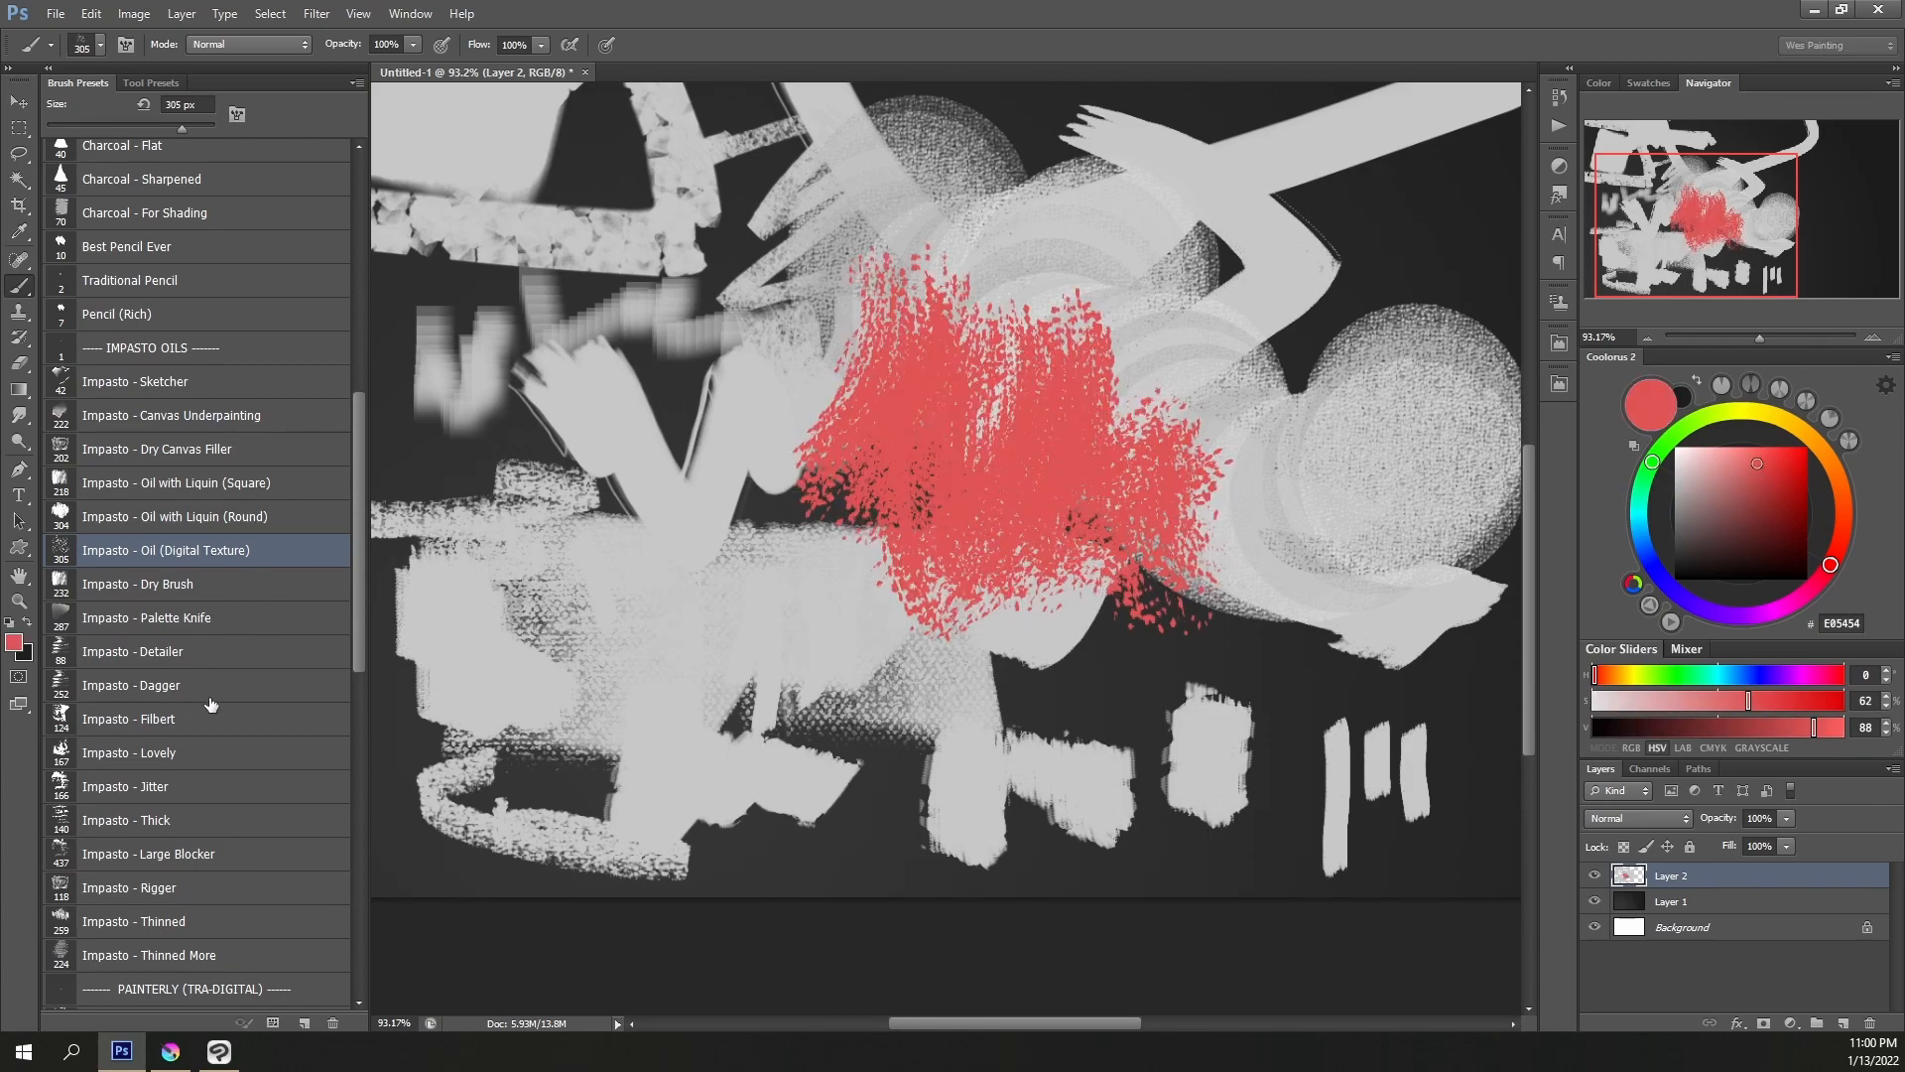
Paint red test strokes with Impasto - Lovely, inspect their texture up close, and add strokes with Impasto - Thick
click(193, 766)
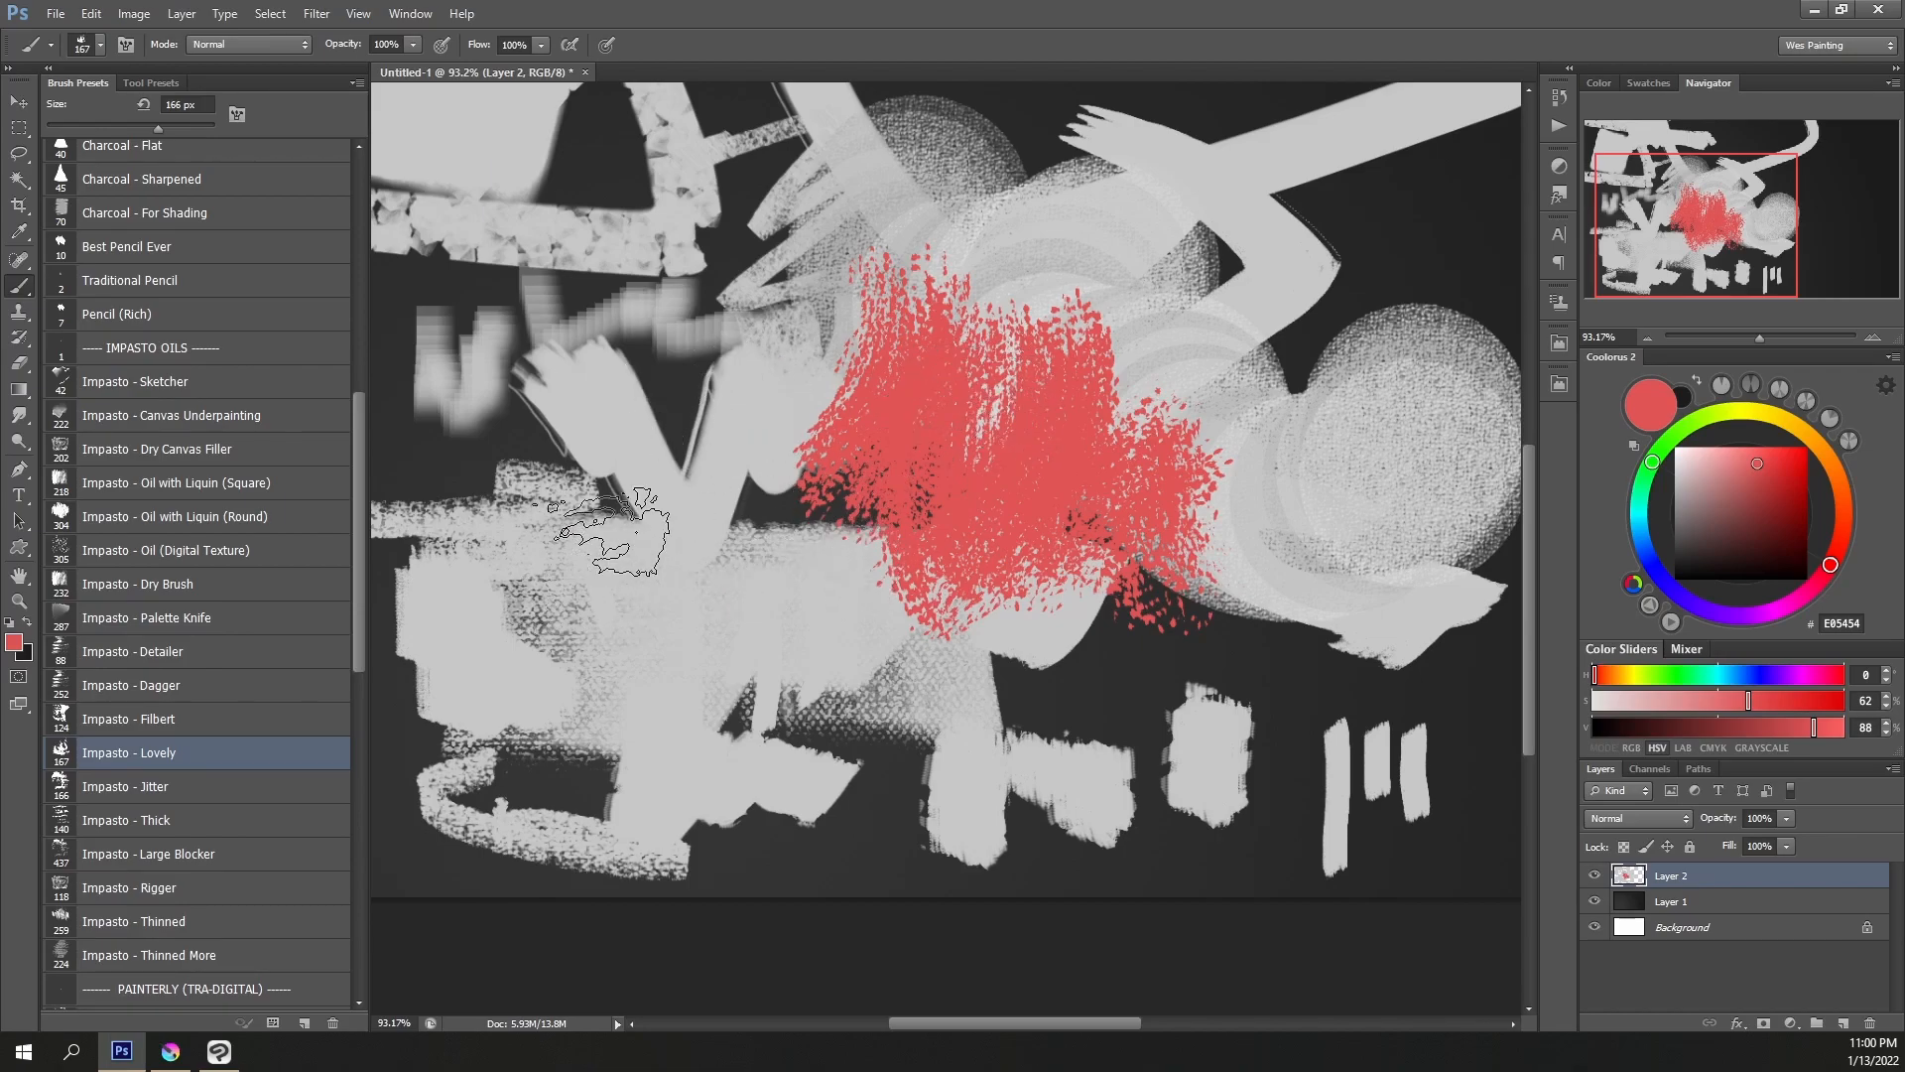
drag(635, 598, 794, 552)
scroll(632, 604, down, 2)
scroll(808, 494, up, 5)
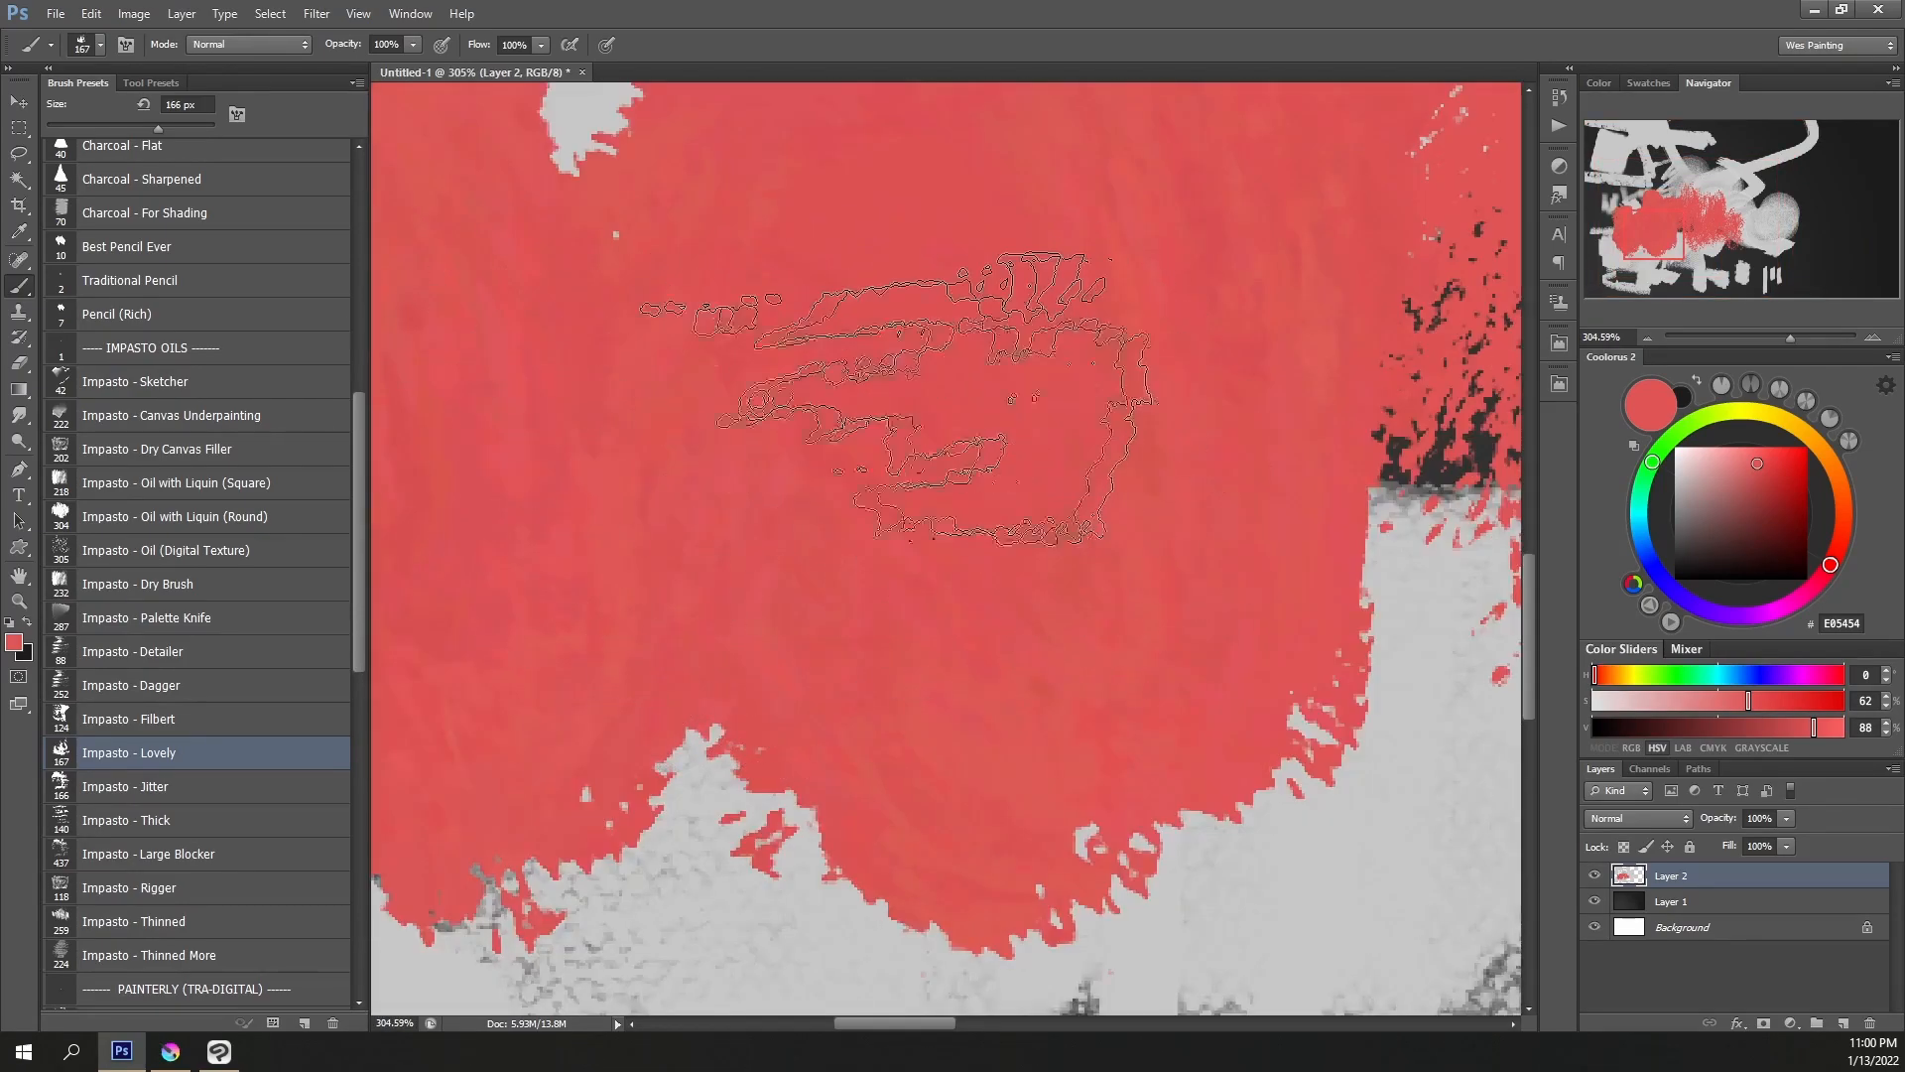
scroll(607, 645, down, 4)
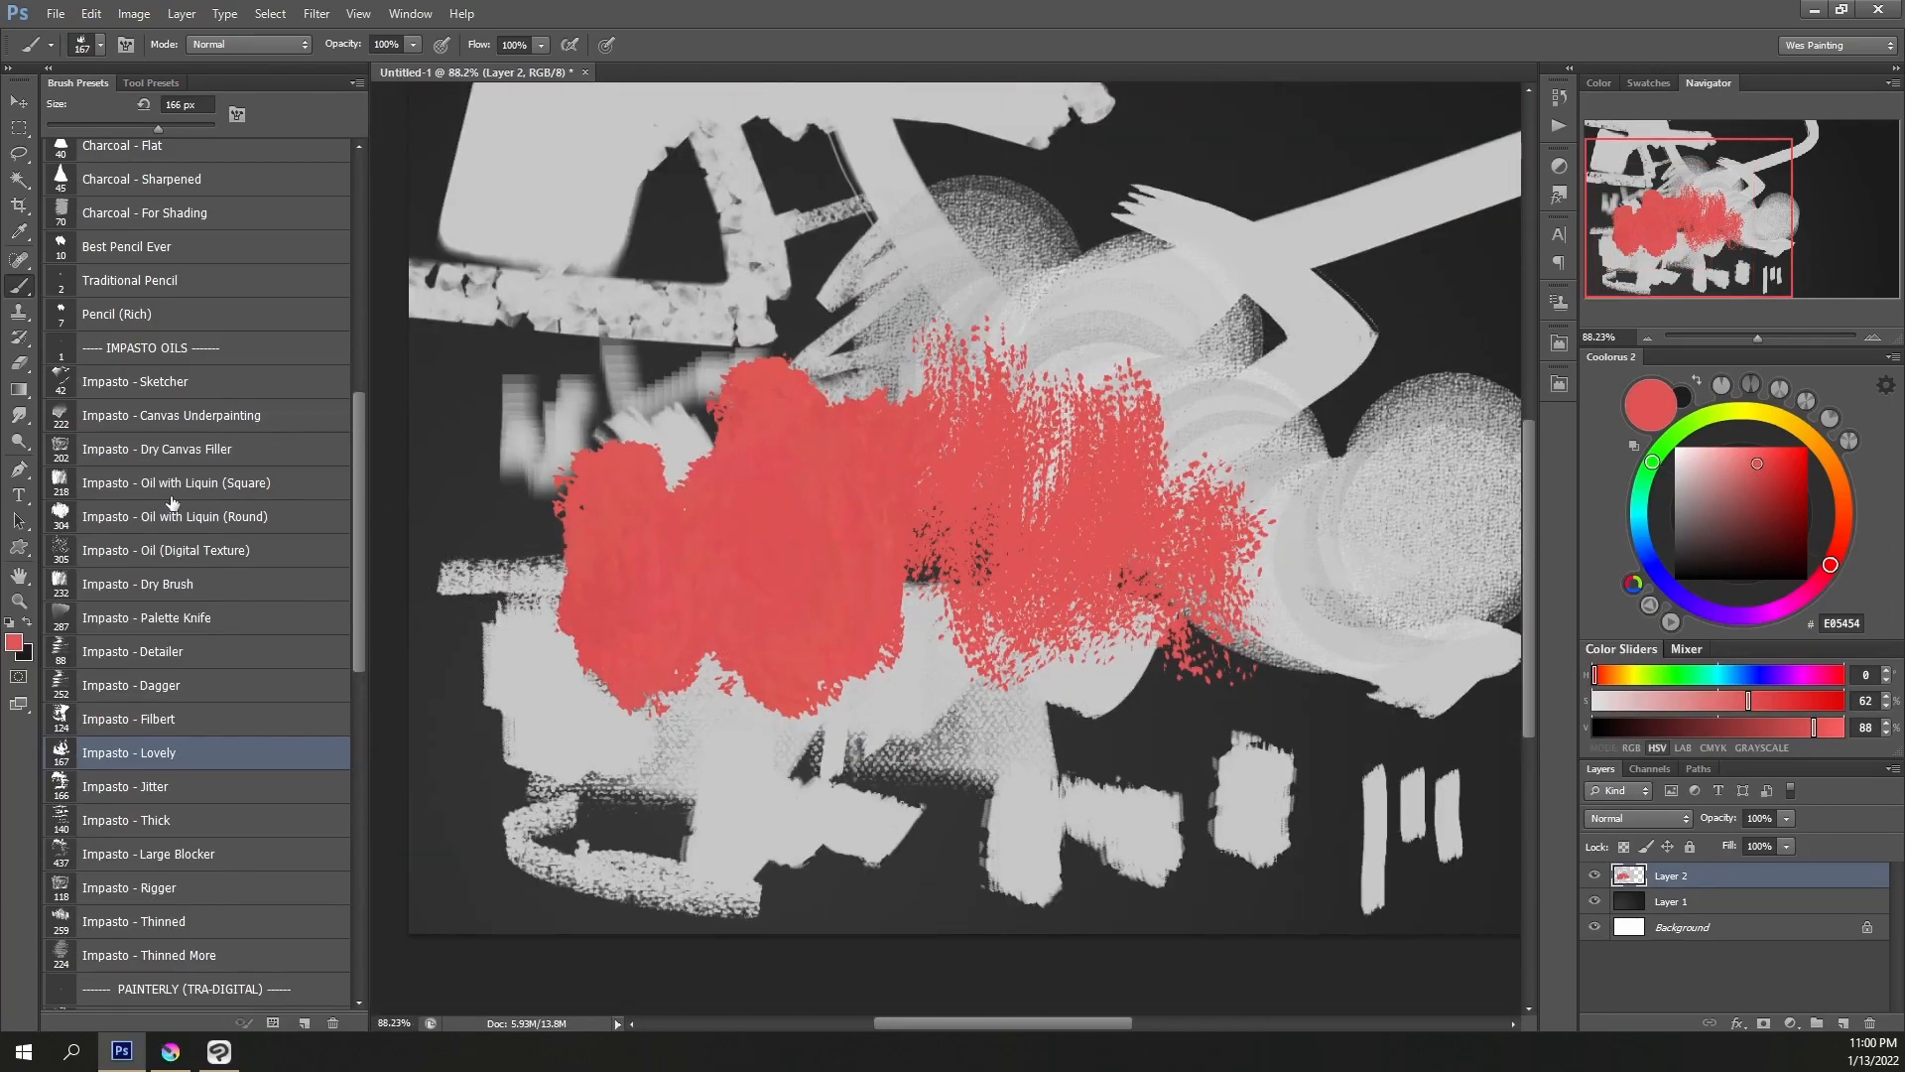
click(175, 820)
drag(1077, 665, 526, 853)
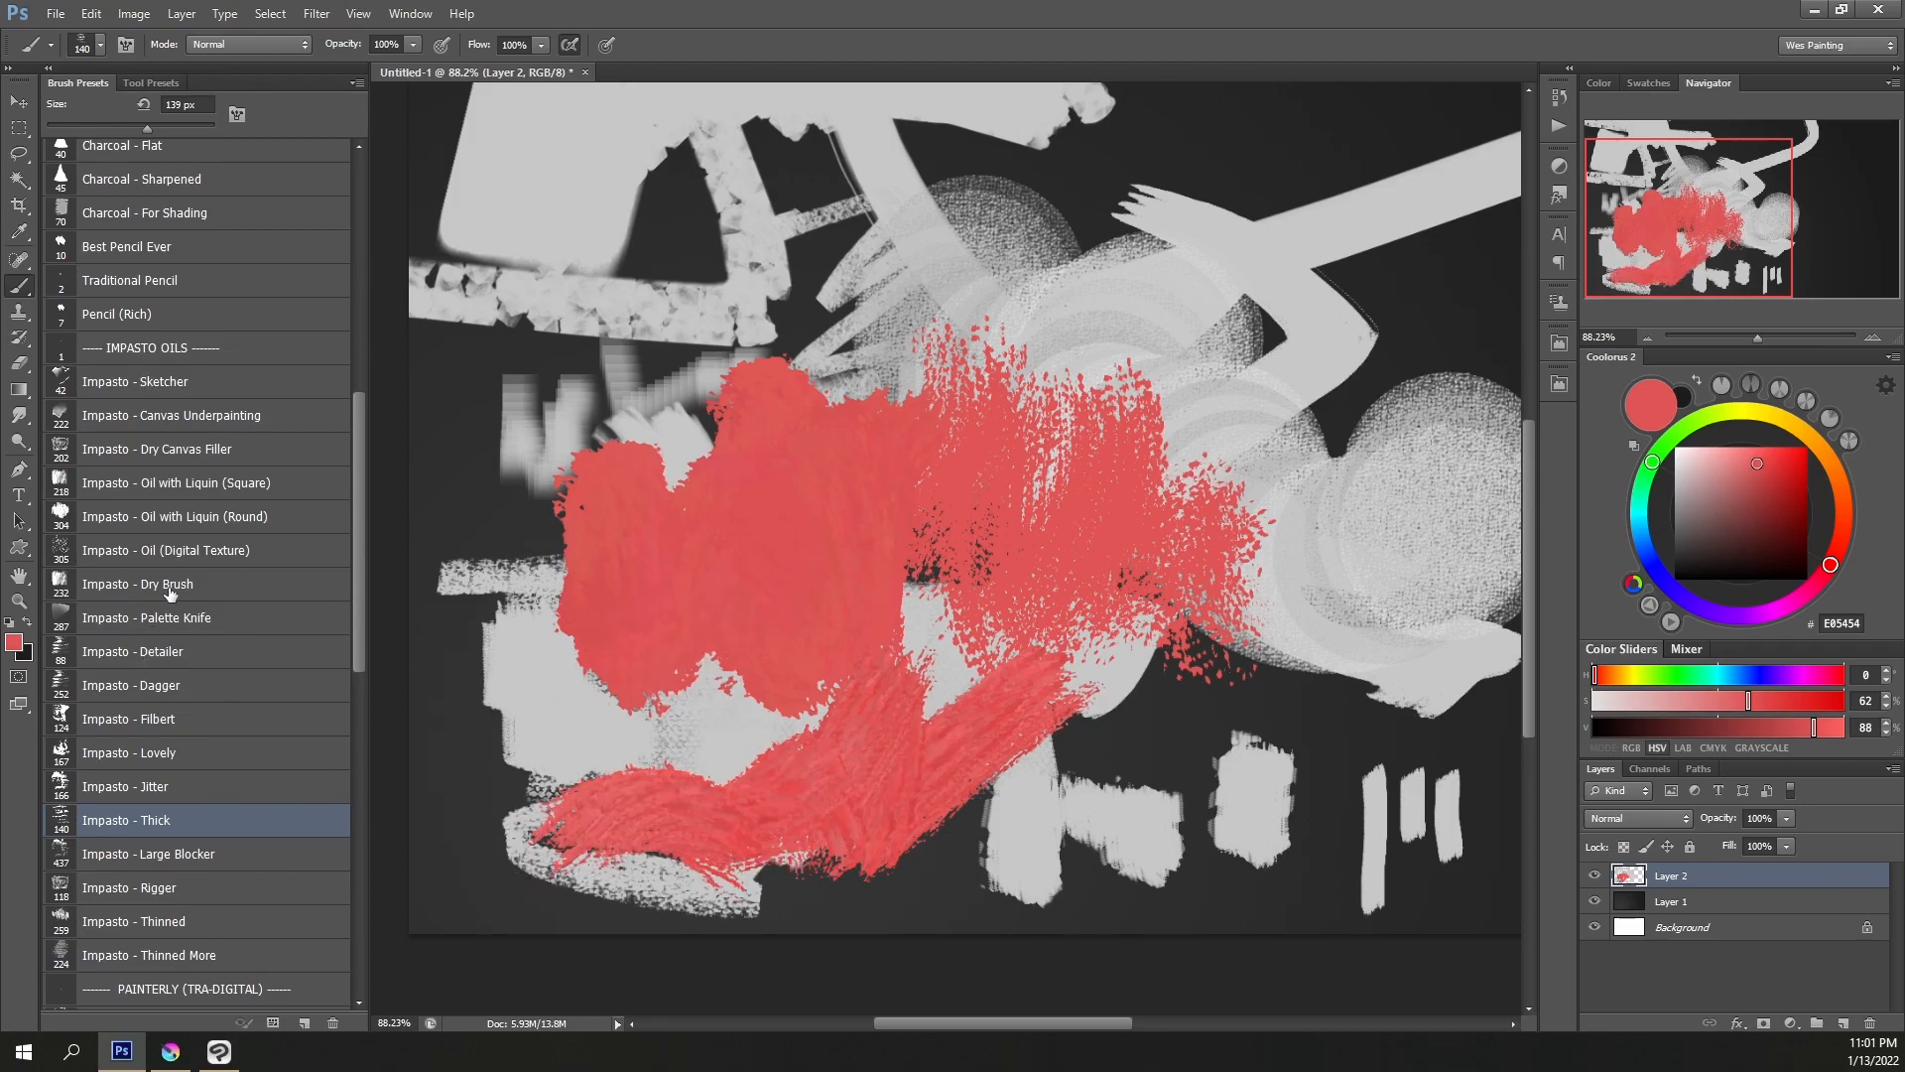
Paint broad red test strokes on the empty dark side of the canvas with the Lane's Beautiful Mud brush at 200 px
scroll(167, 593, down, 6)
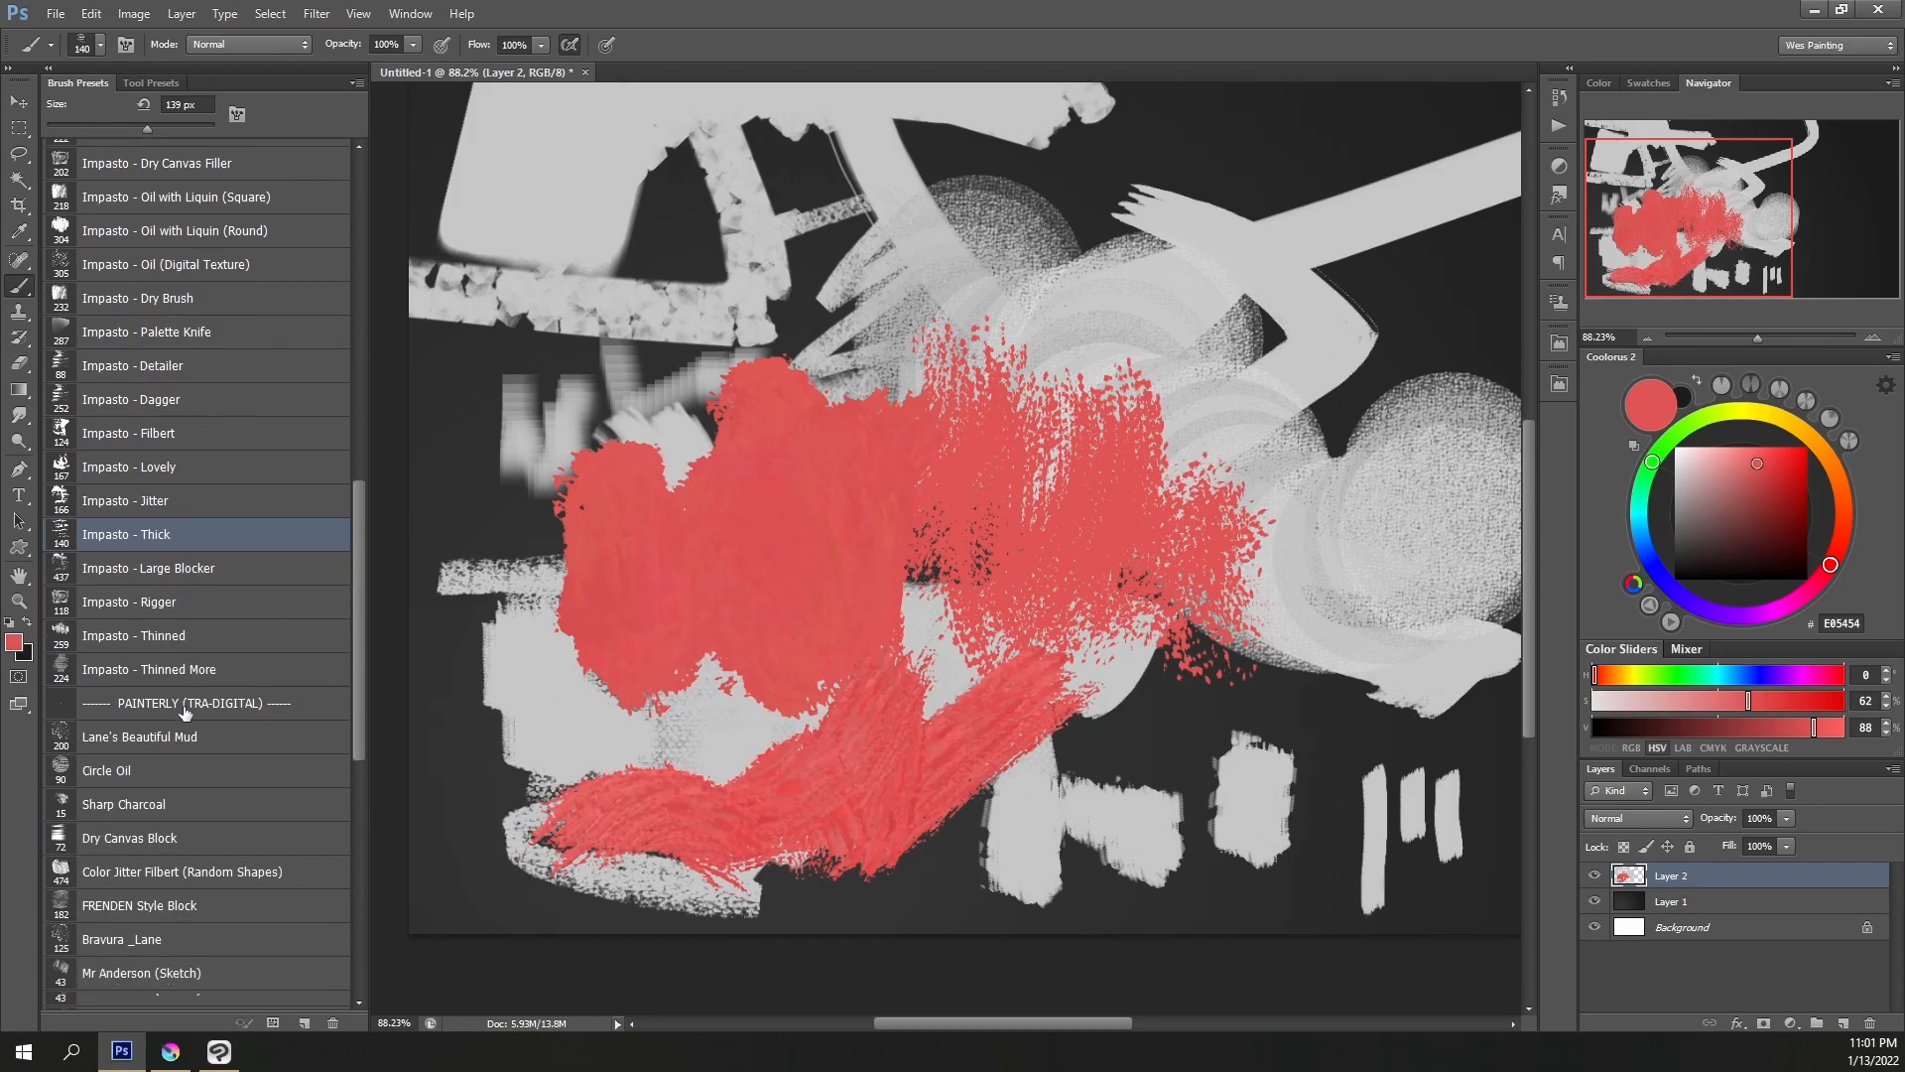
scroll(189, 675, down, 2)
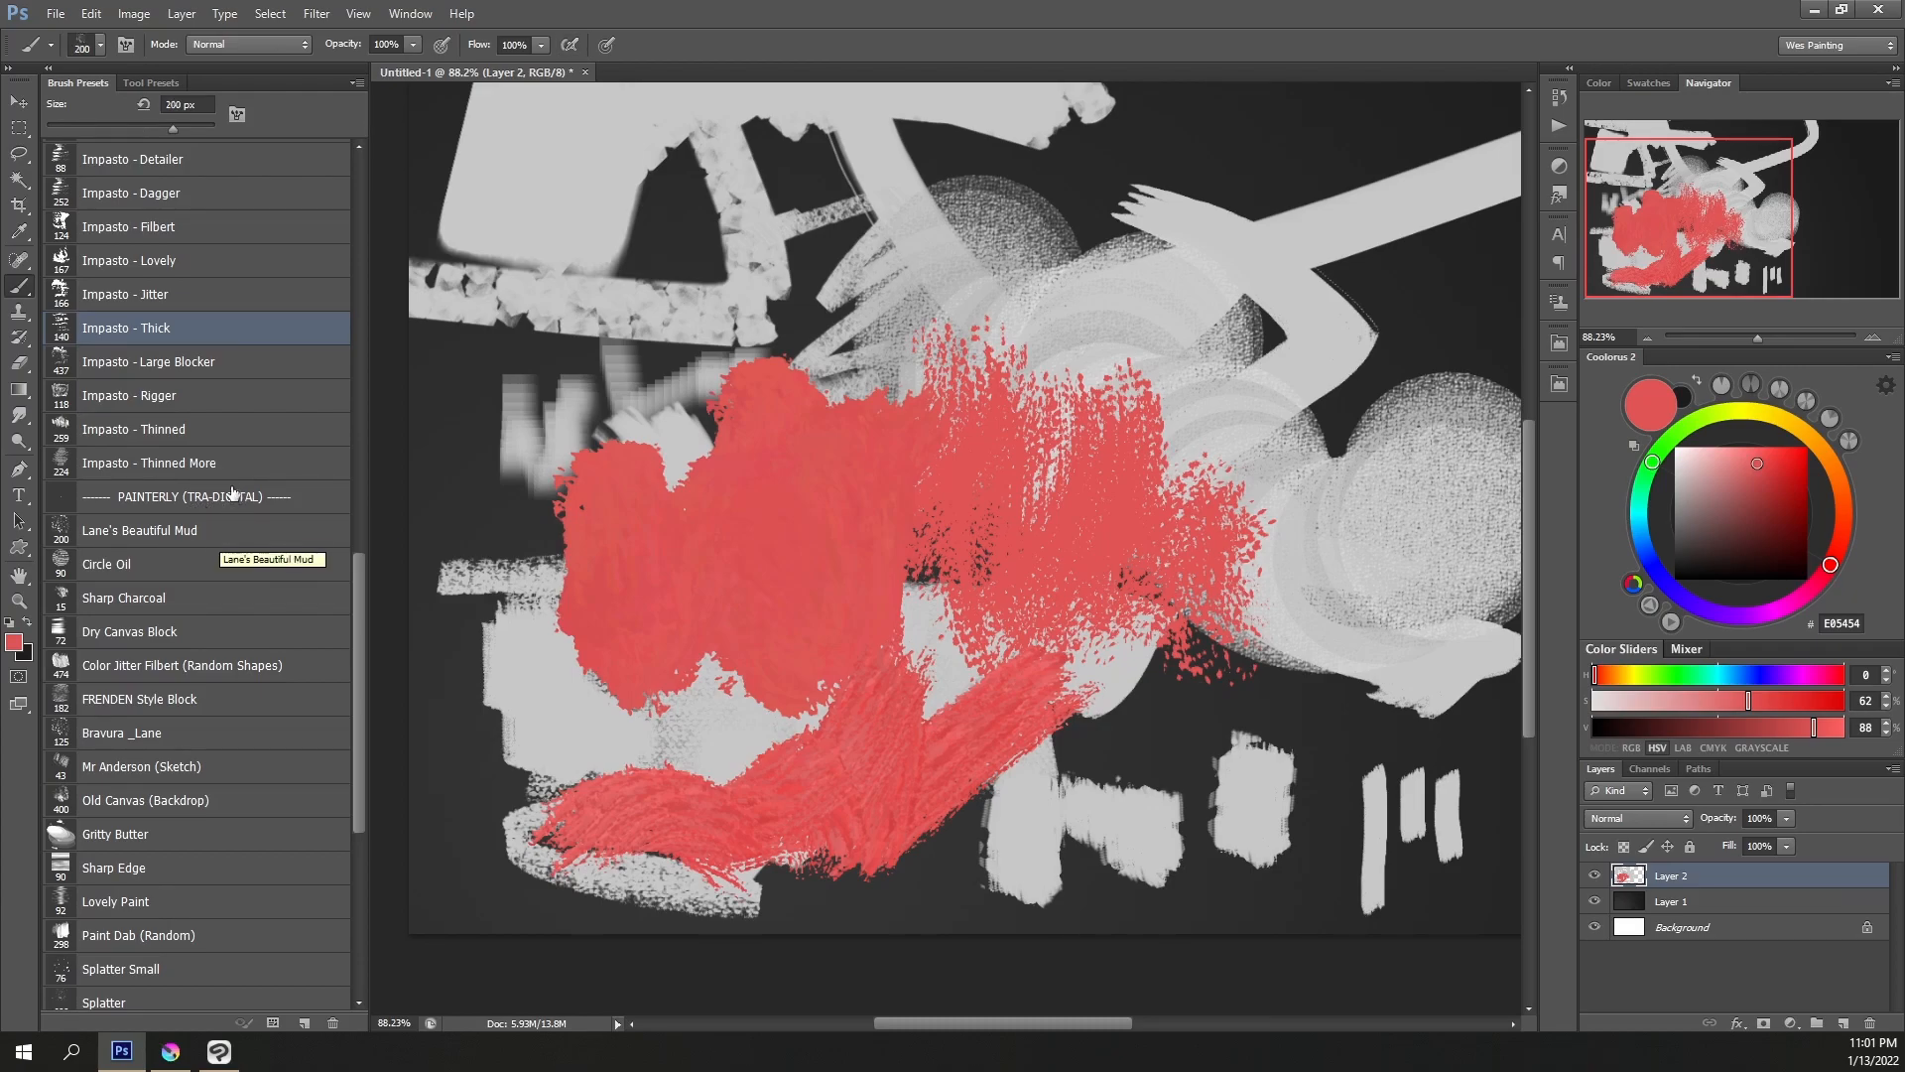
click(178, 532)
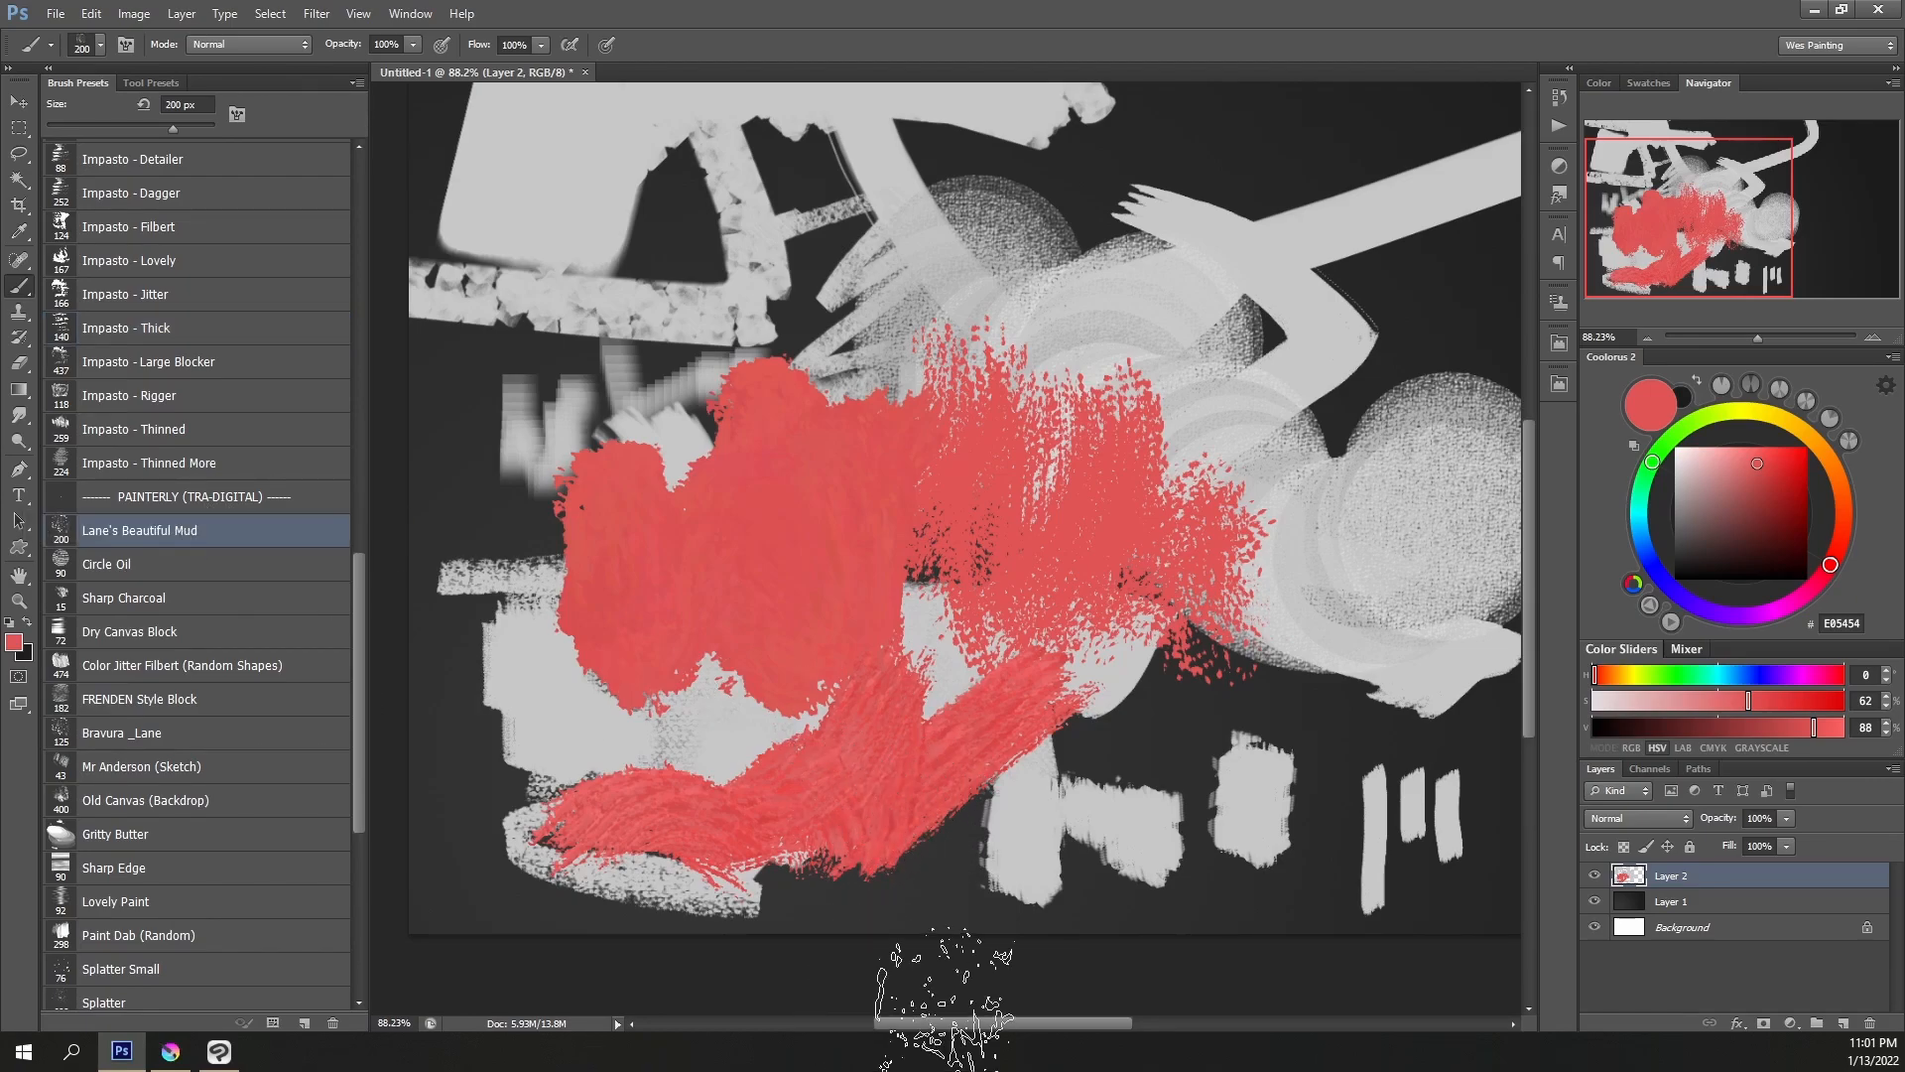
drag(945, 1022, 1094, 1022)
drag(1101, 298, 933, 715)
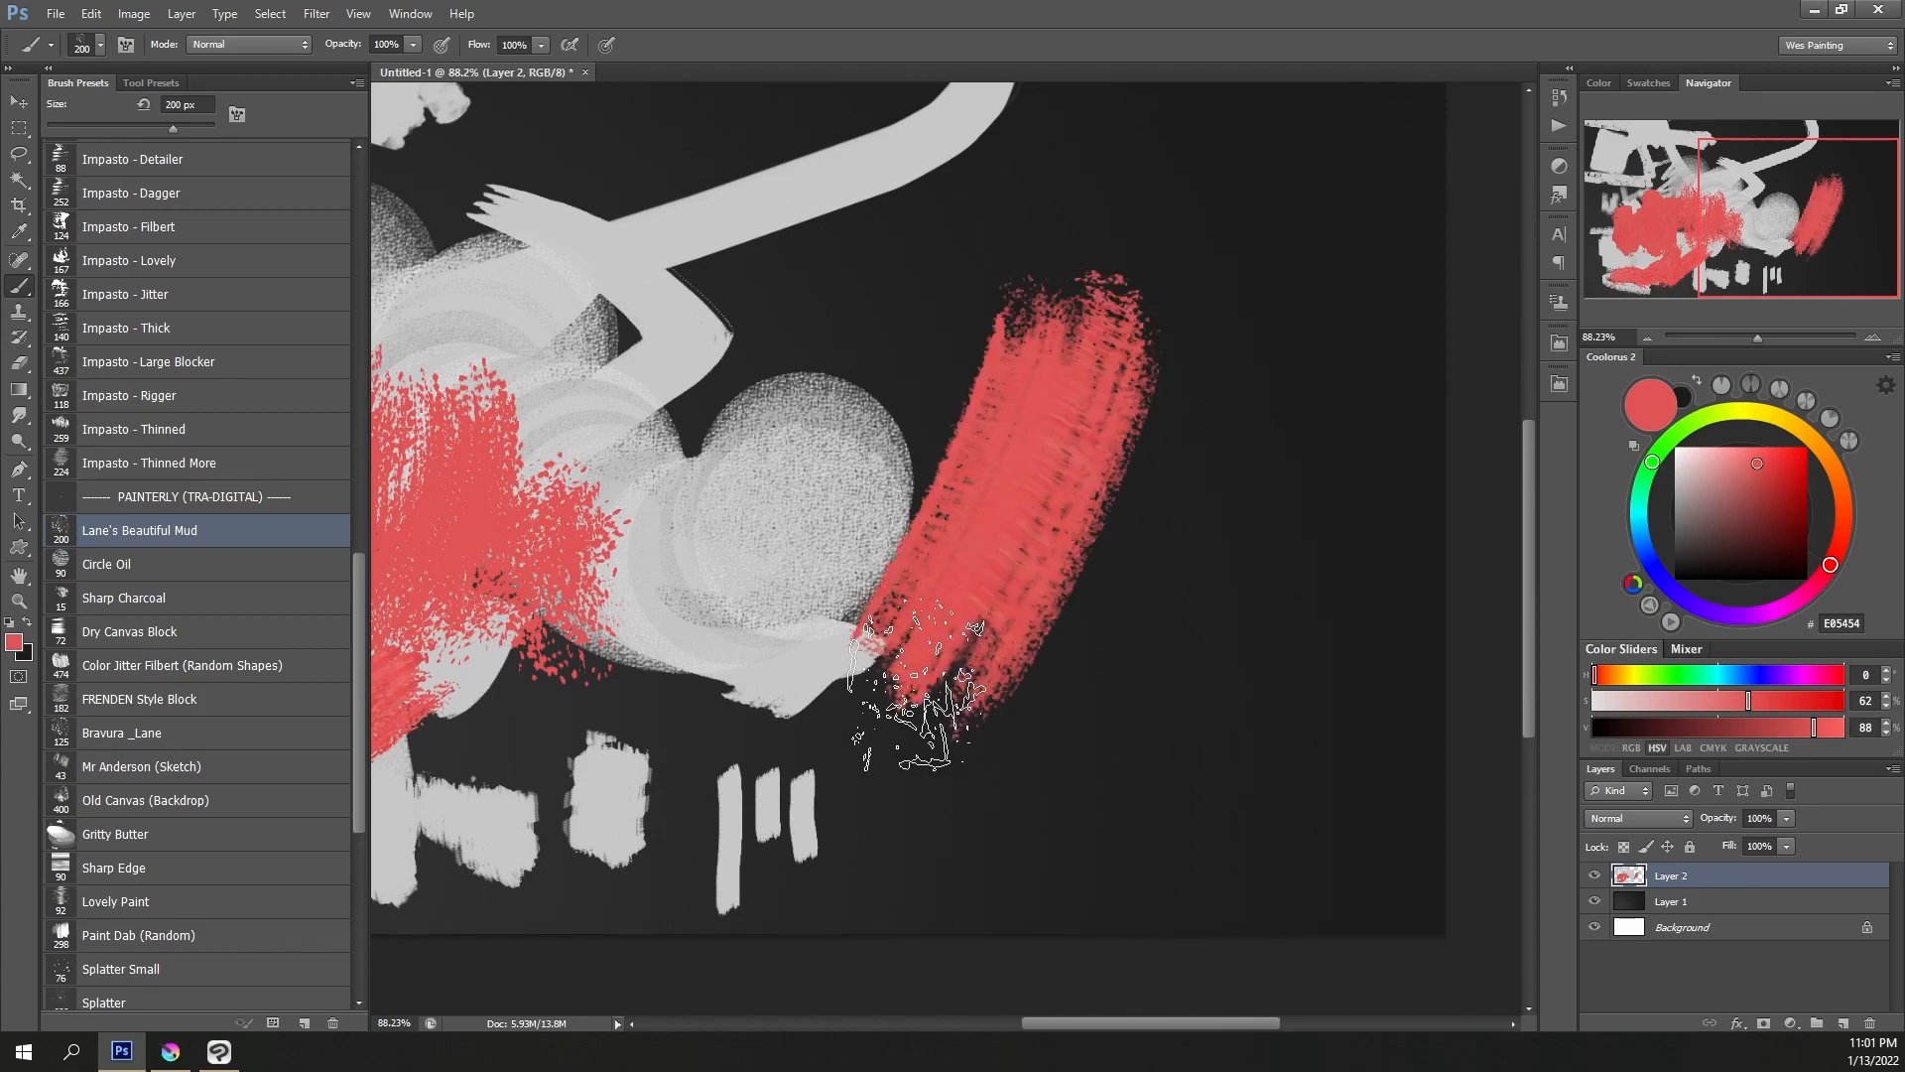
mouse_move(1167, 734)
mouse_down()
mouse_move(1188, 459)
mouse_move(1186, 258)
mouse_move(1197, 630)
mouse_move(1214, 525)
mouse_up()
drag(1241, 230, 1217, 516)
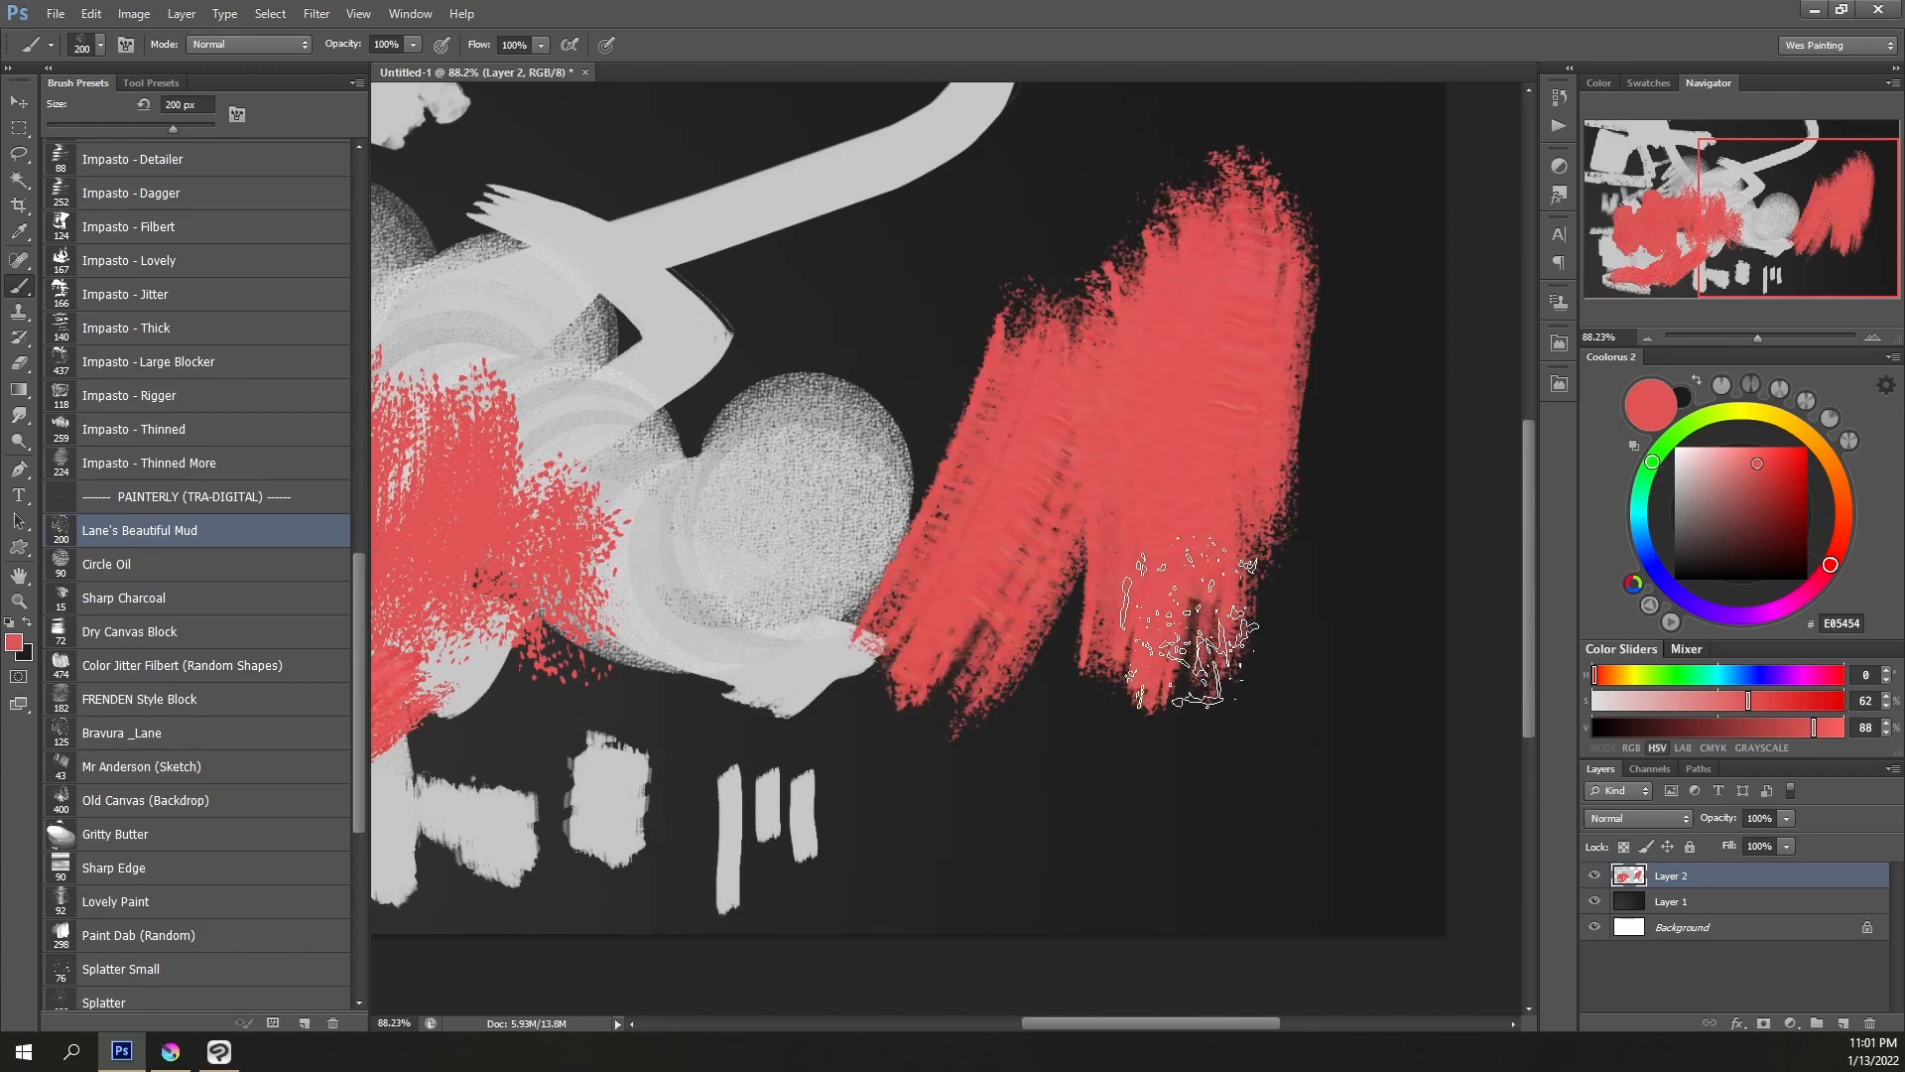
drag(1121, 260, 928, 387)
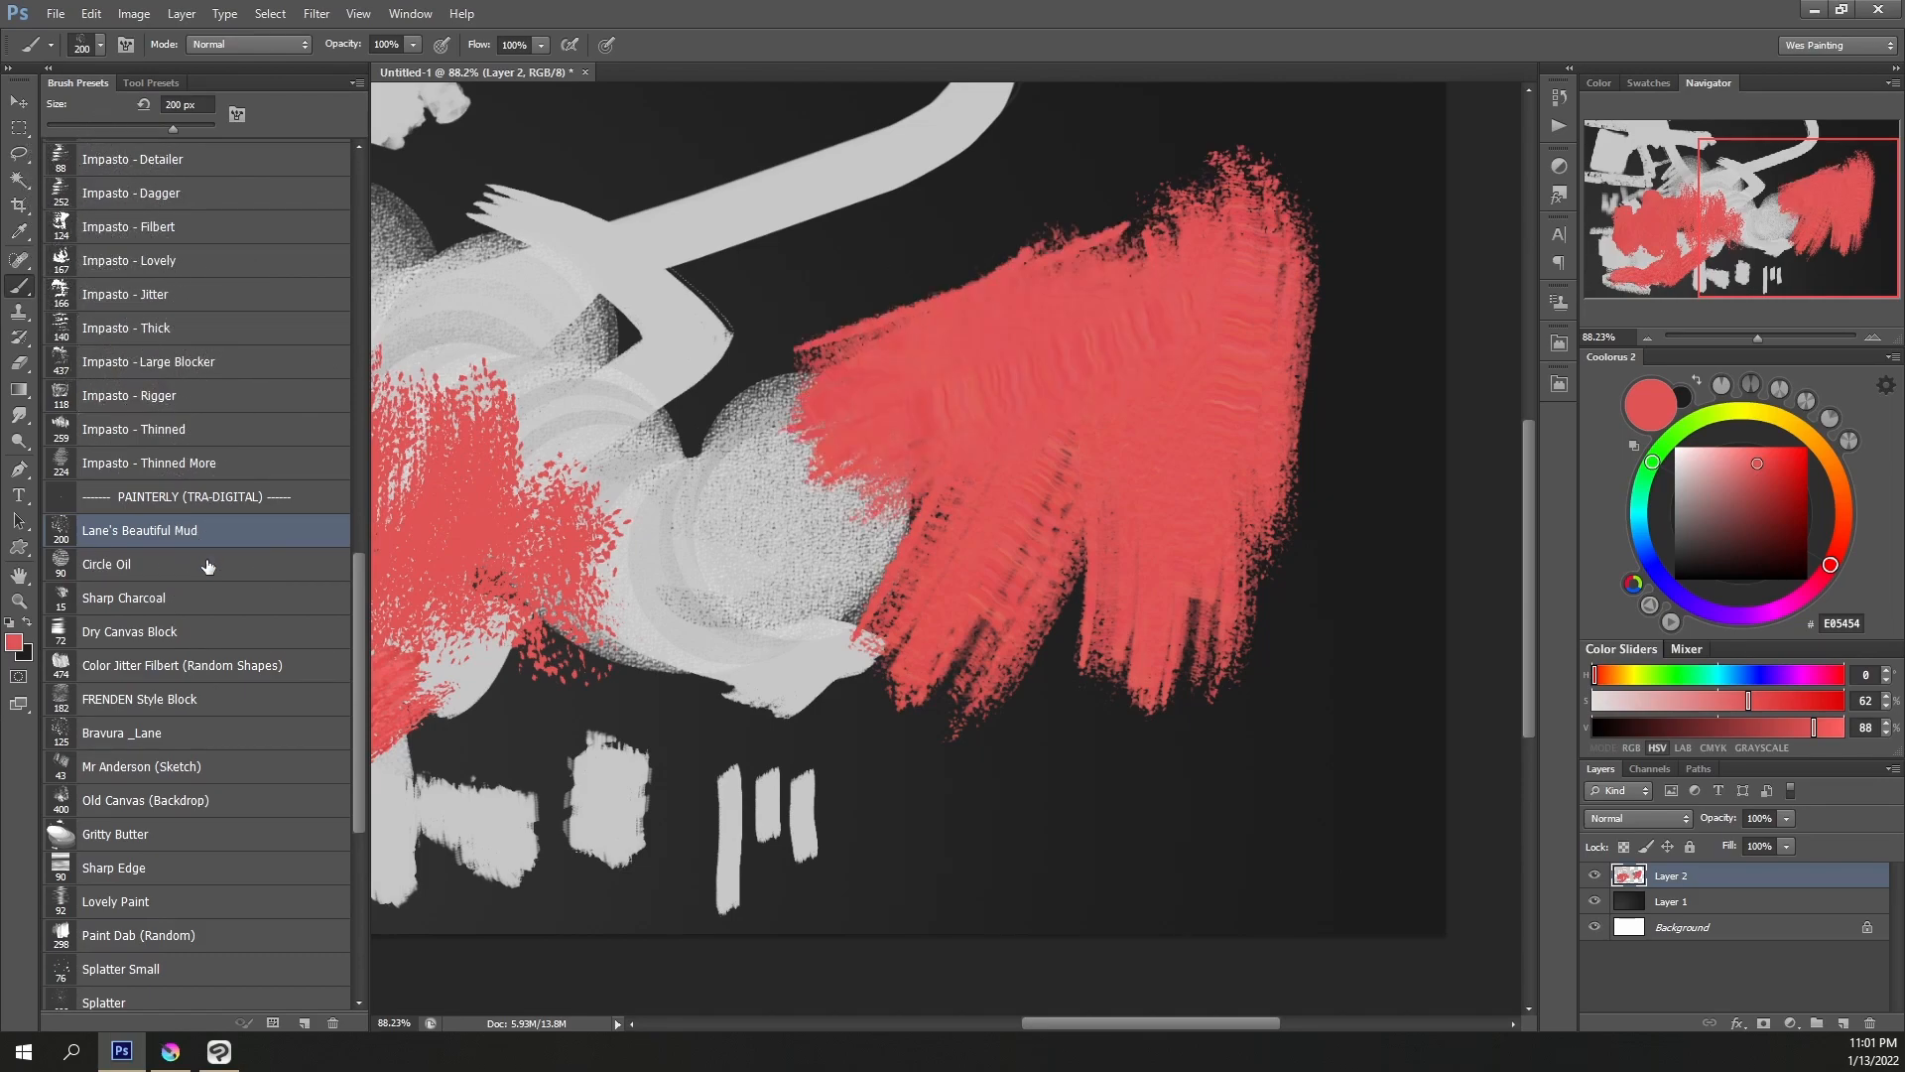
Paint a short red scribble with Sharp Charcoal and large red strokes with Color Jitter Filbert (Random Shapes)
click(136, 600)
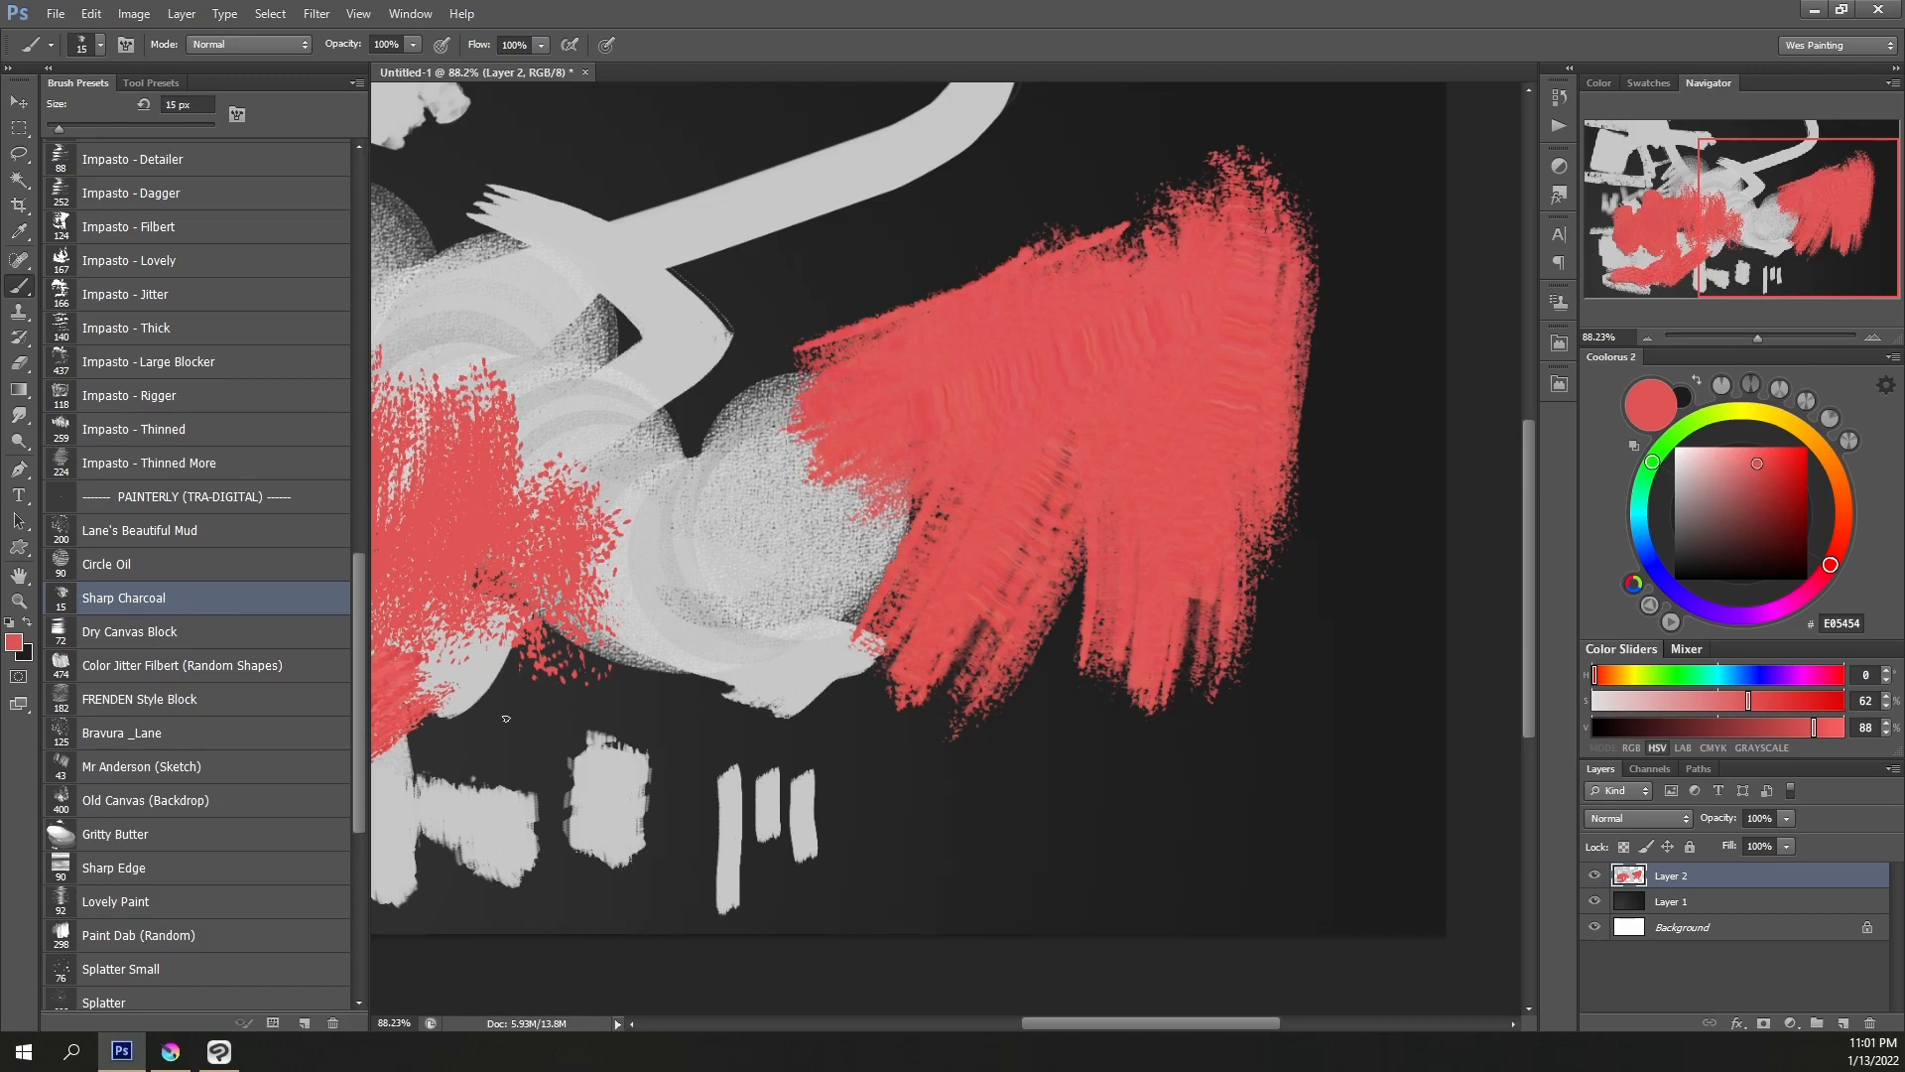
mouse_move(841, 823)
mouse_down()
mouse_move(1027, 814)
mouse_move(1020, 854)
mouse_up()
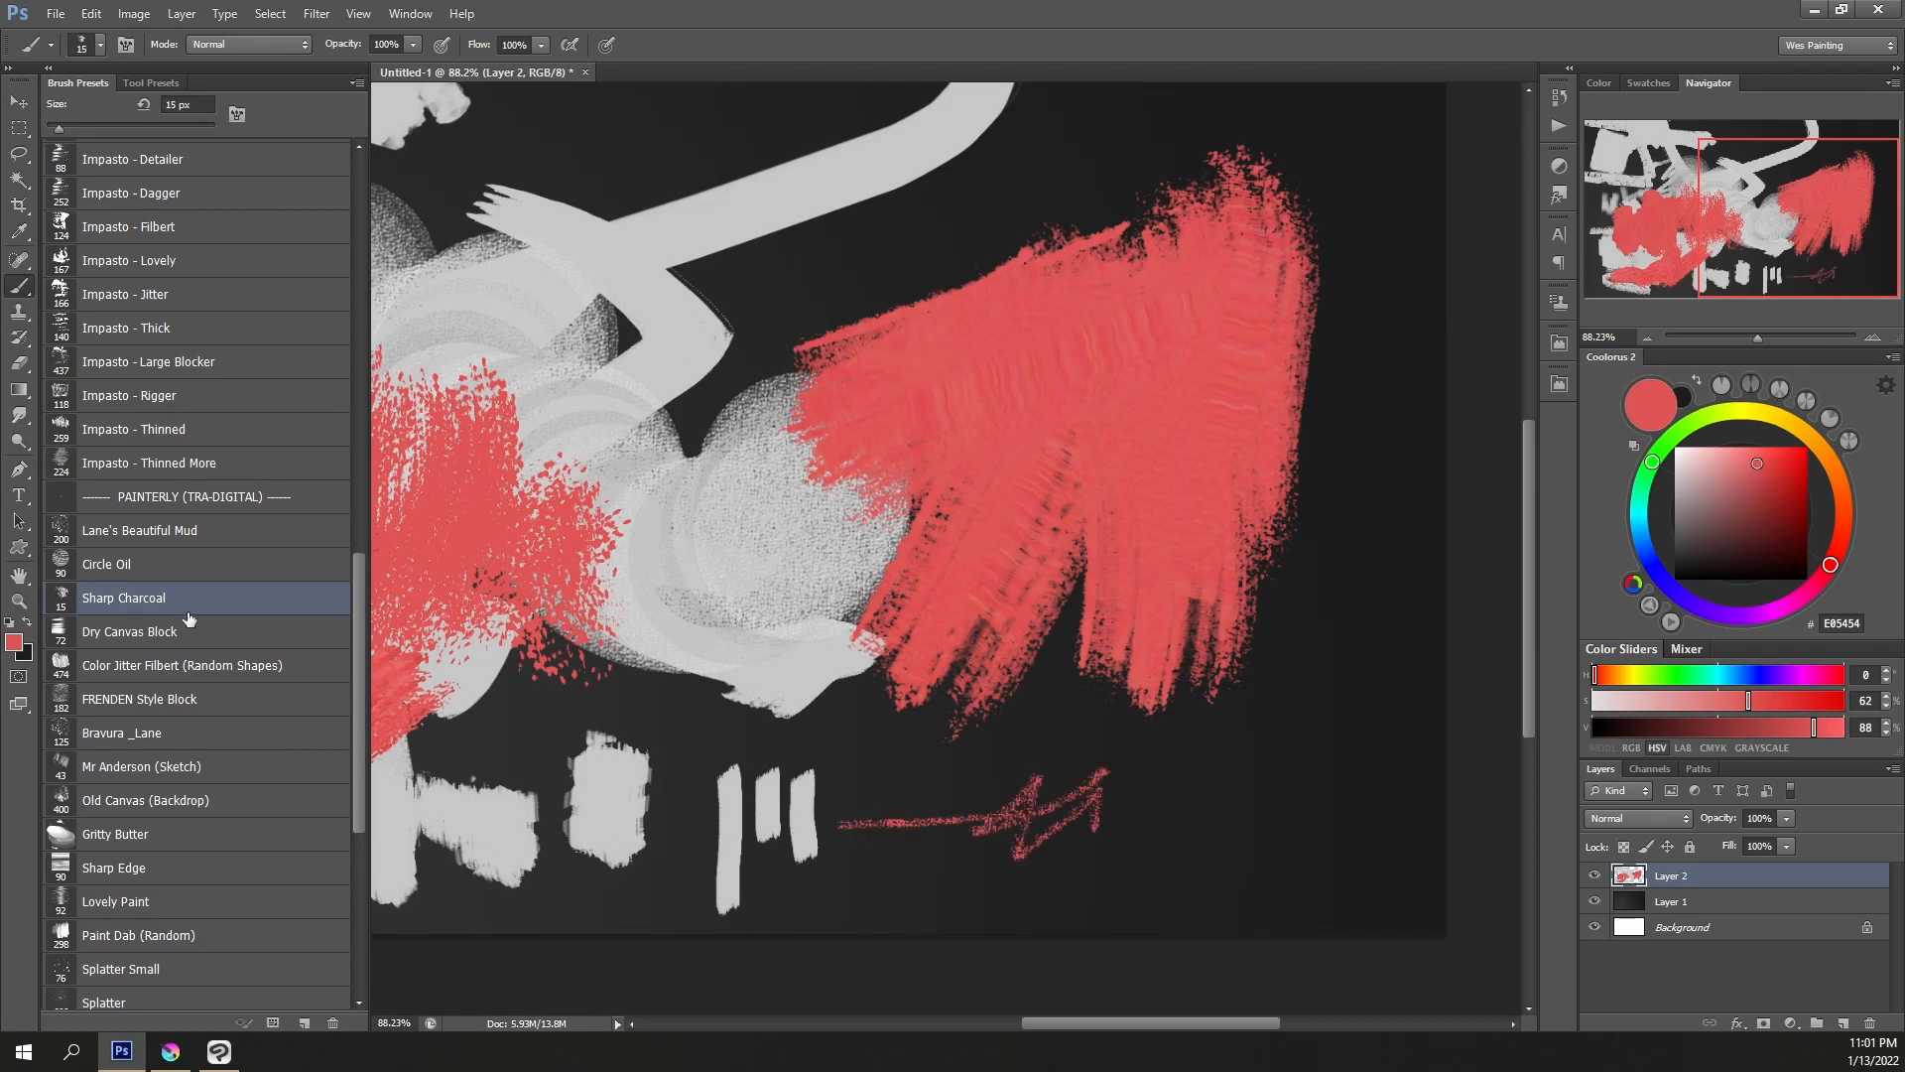
click(168, 640)
click(164, 665)
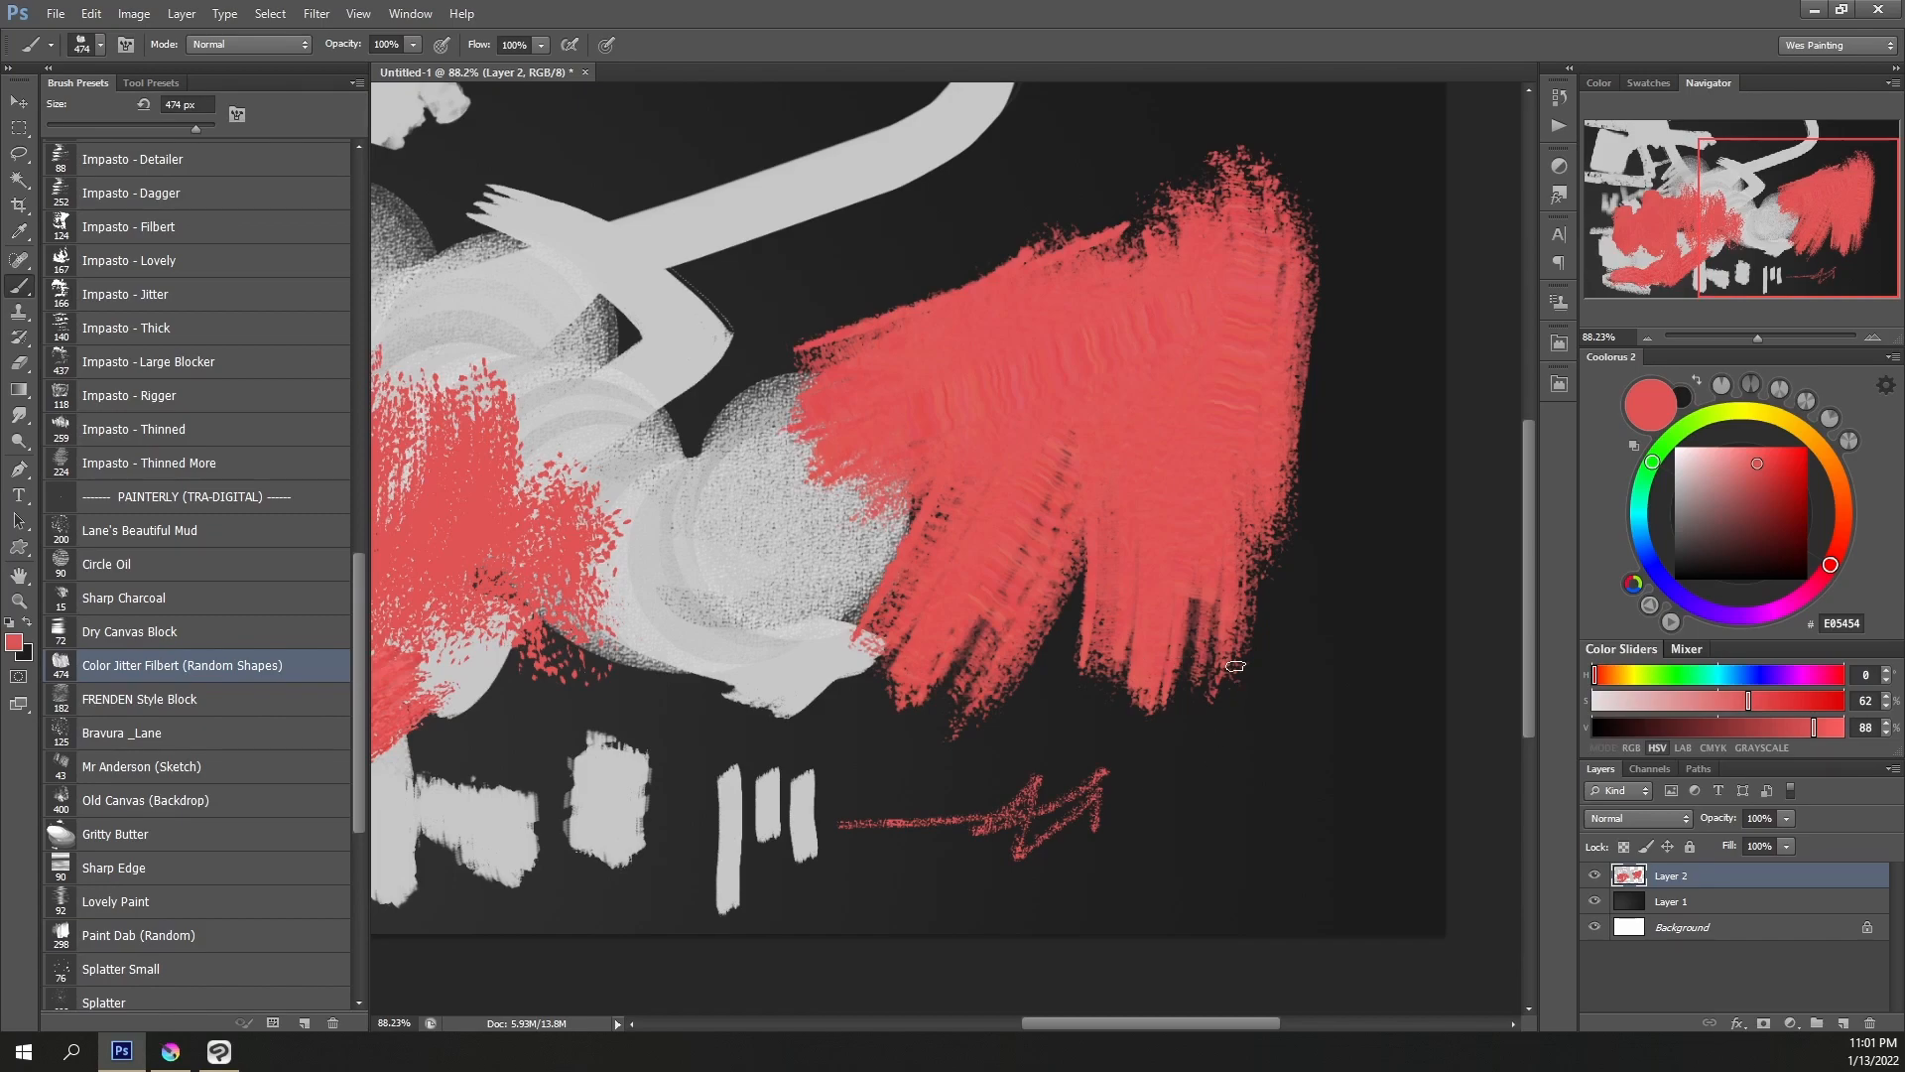
drag(938, 714, 947, 744)
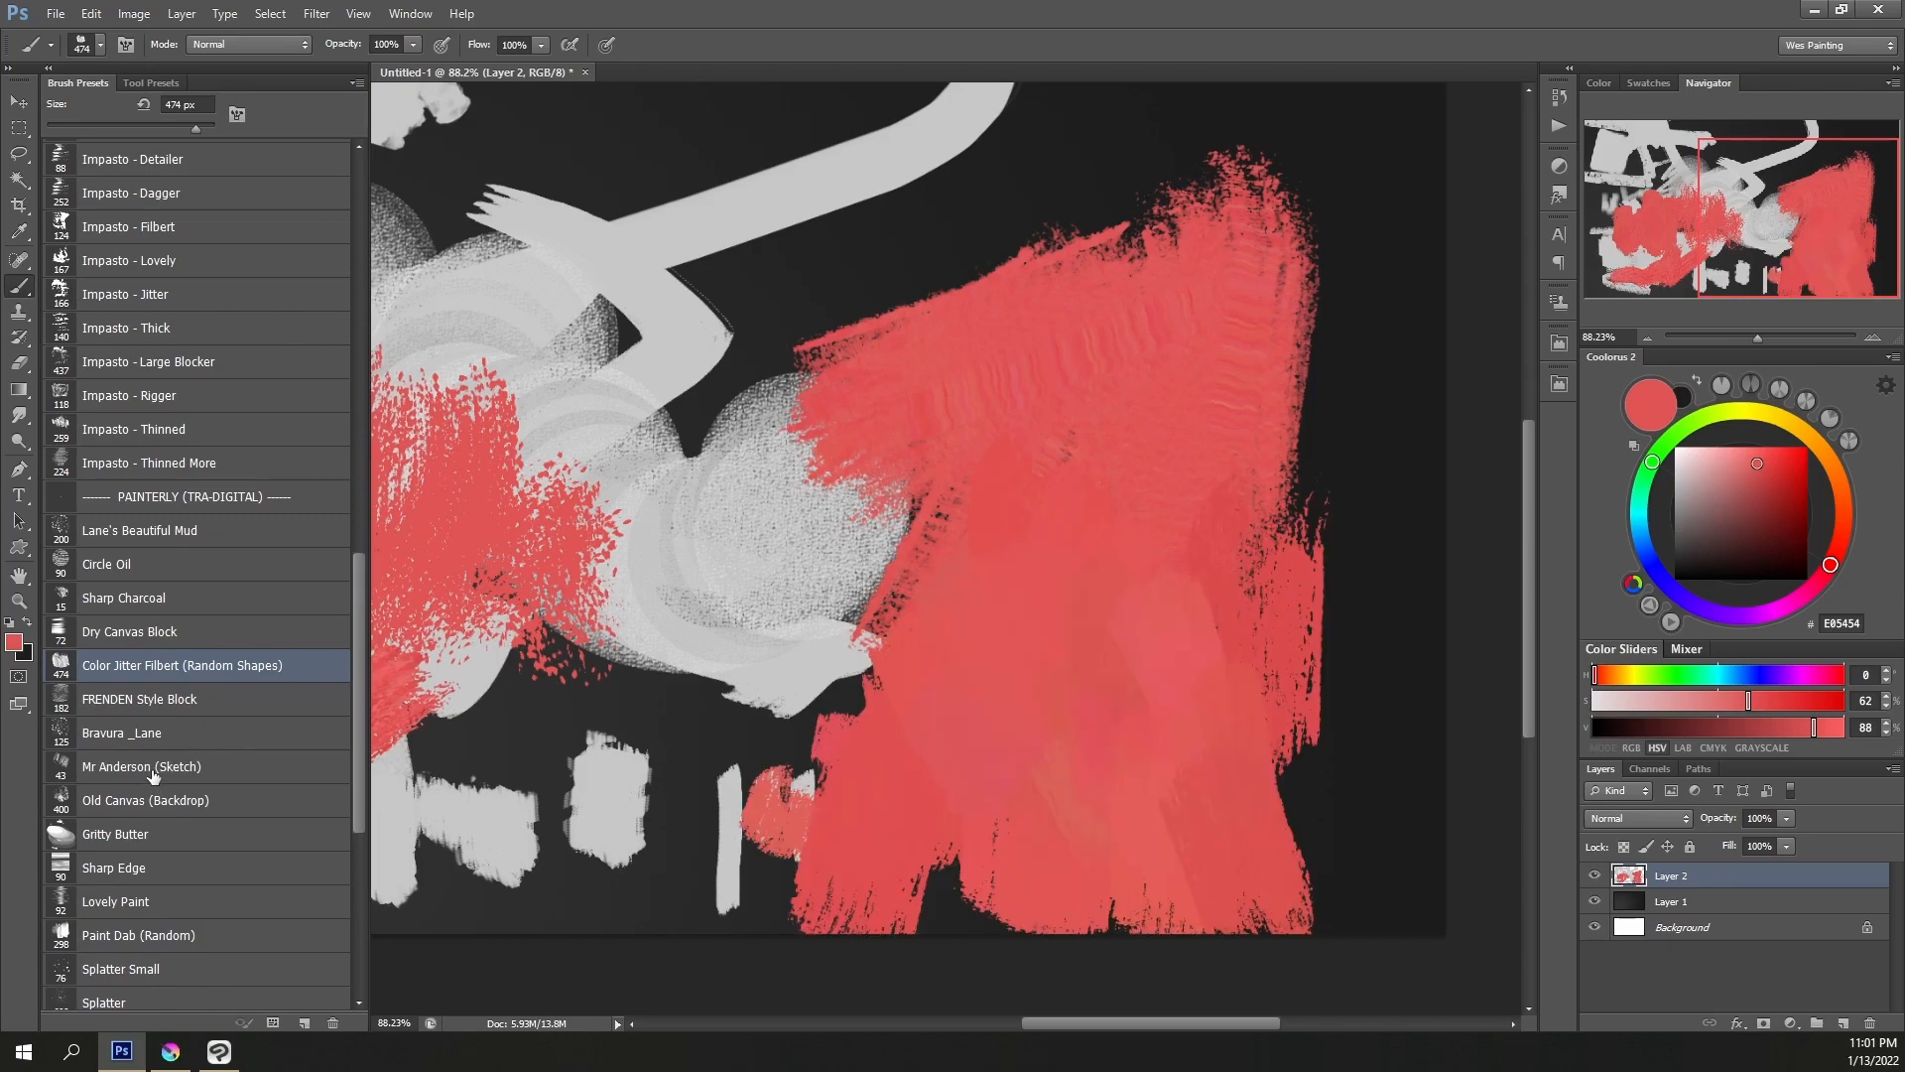
Paint red test strokes with Impasto - Dry Brush across the grey strokes in the upper canvas area
scroll(1035, 657, down, 3)
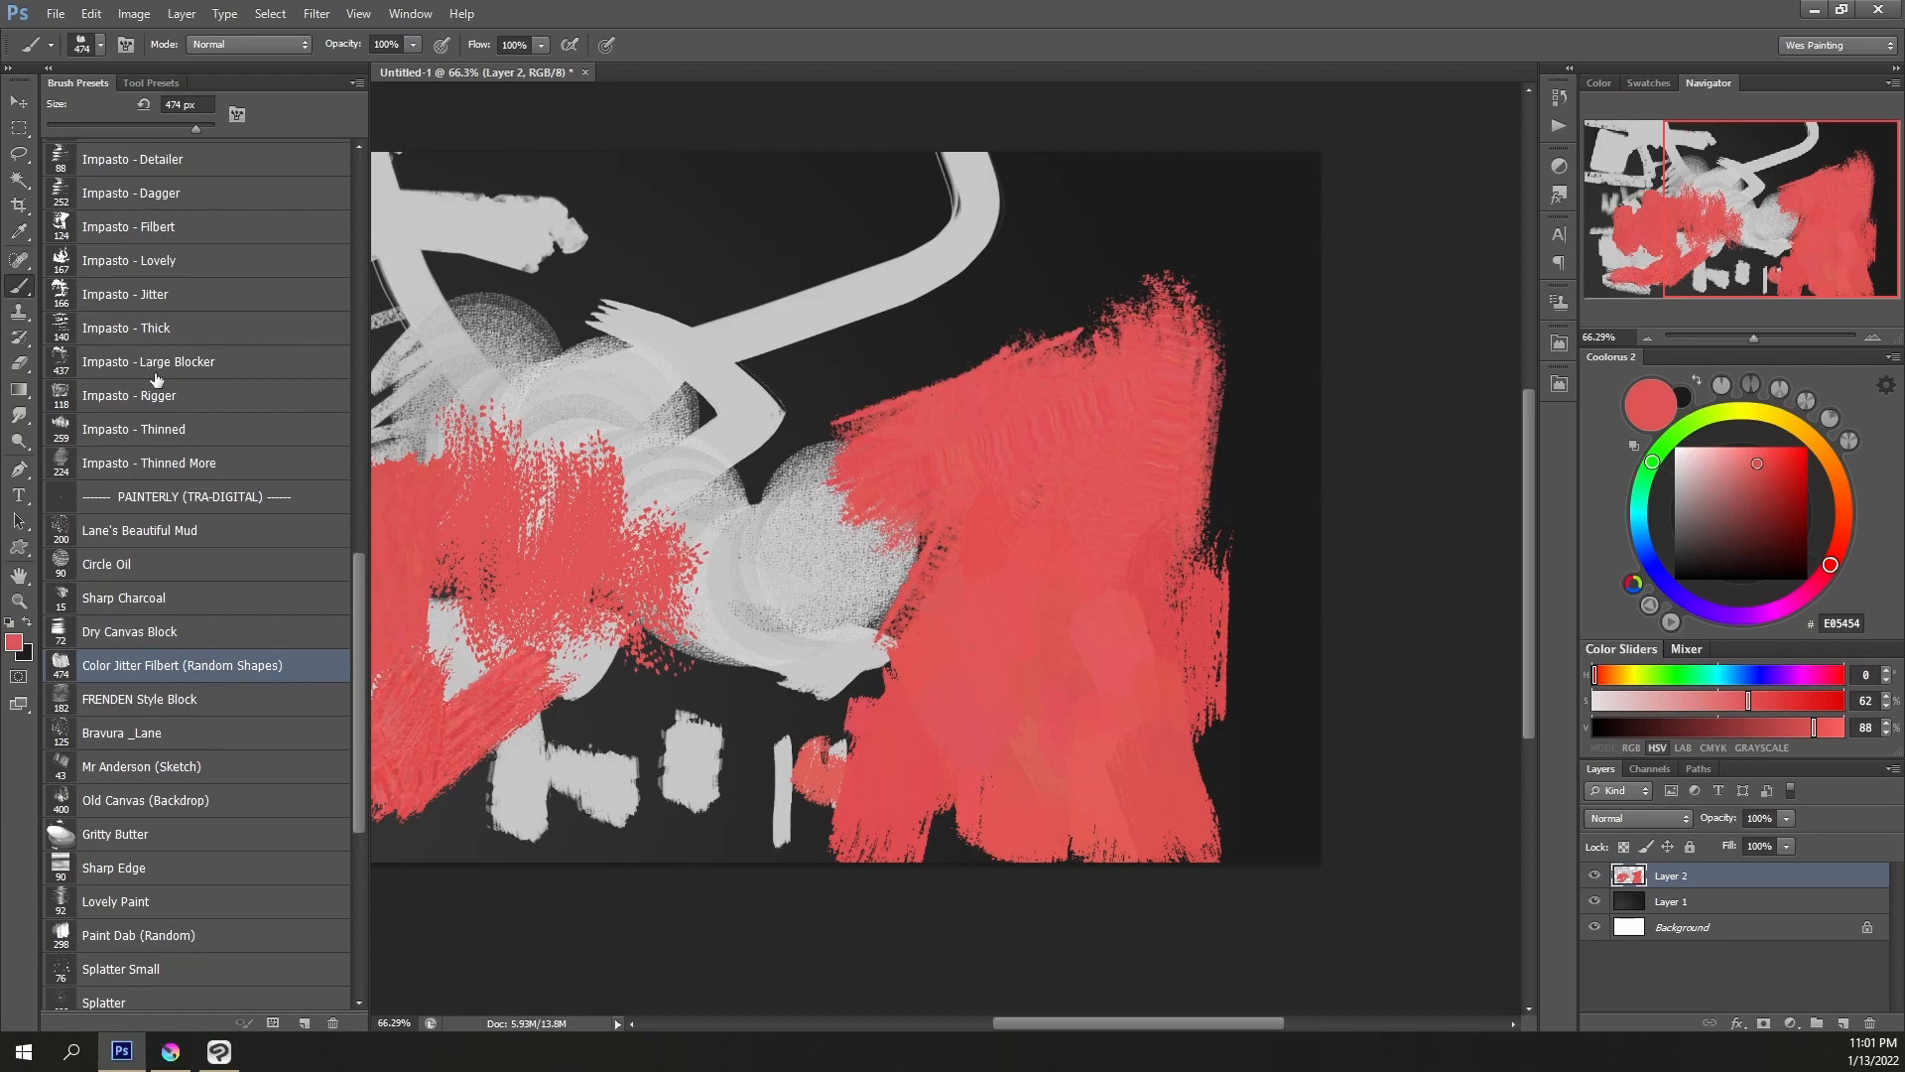
scroll(107, 433, up, 5)
click(124, 251)
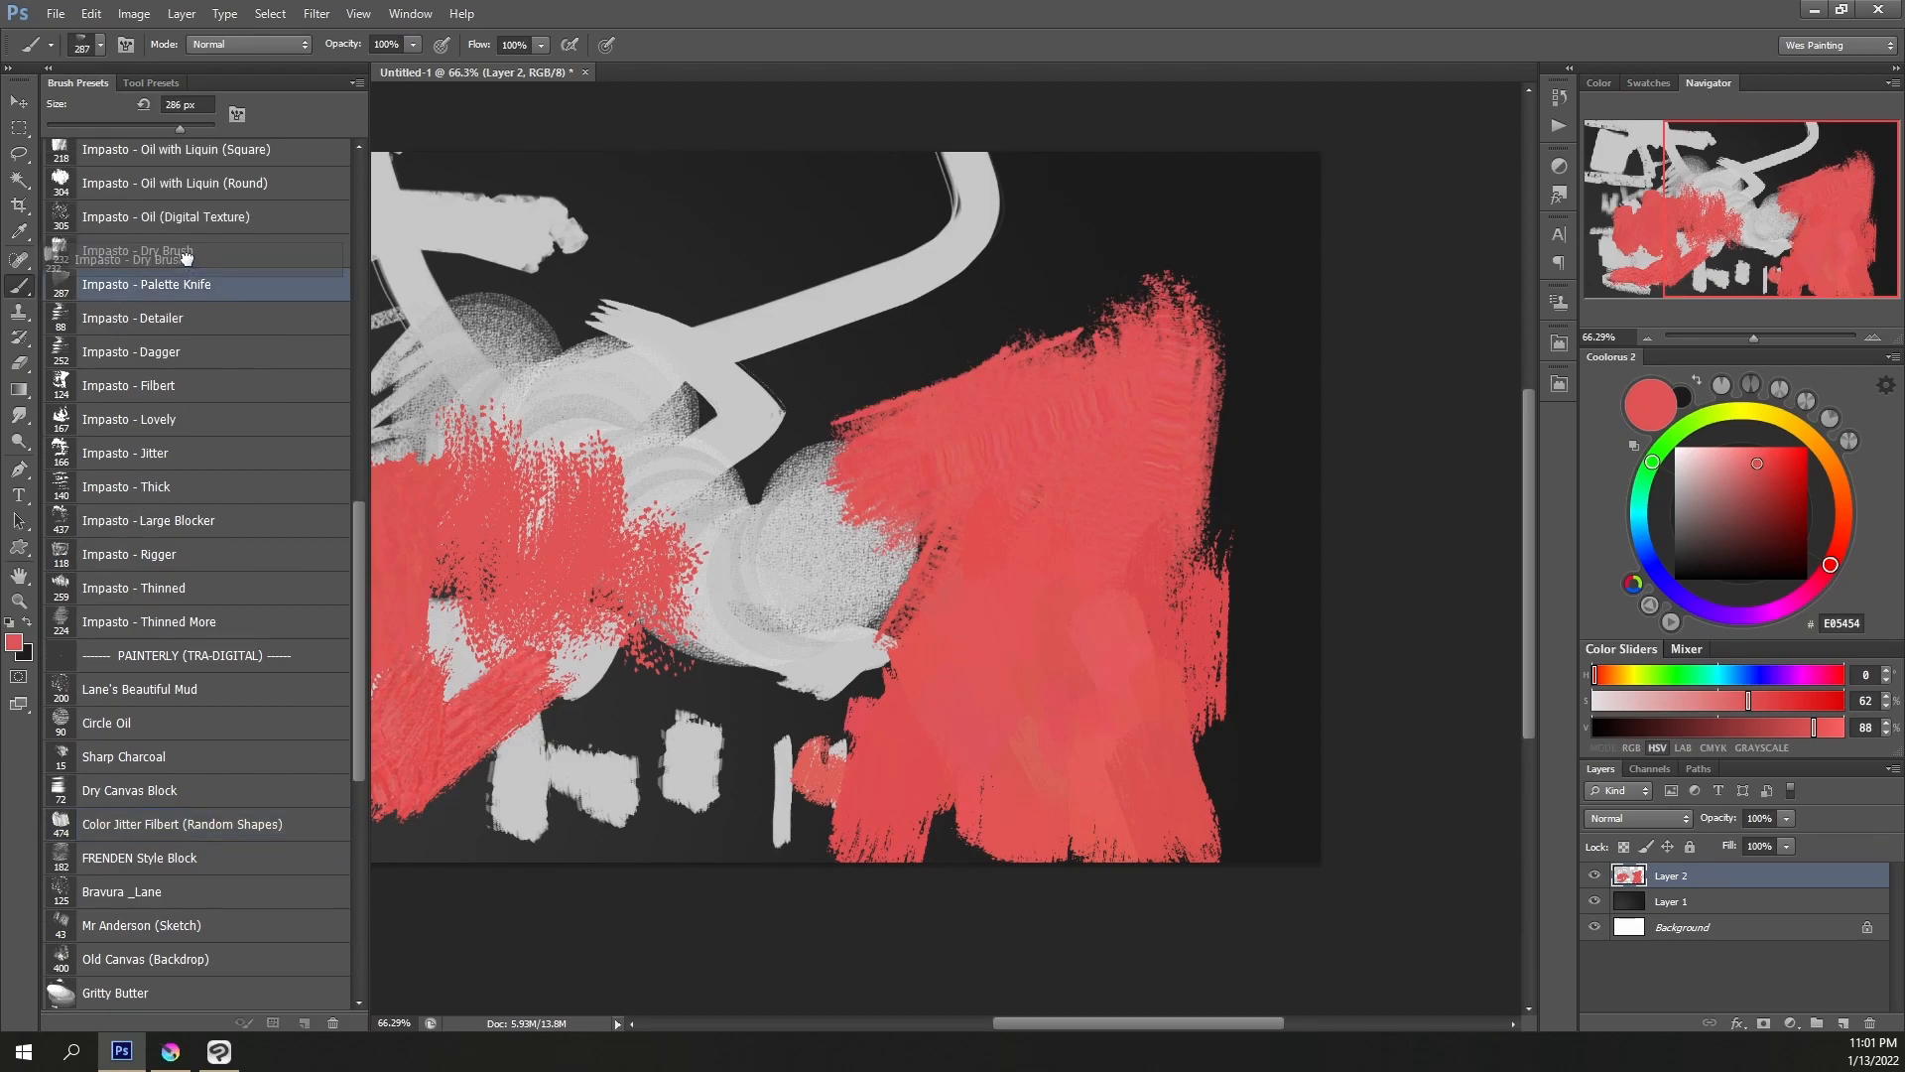
mouse_move(804, 228)
mouse_down()
mouse_move(893, 416)
mouse_move(685, 298)
mouse_up()
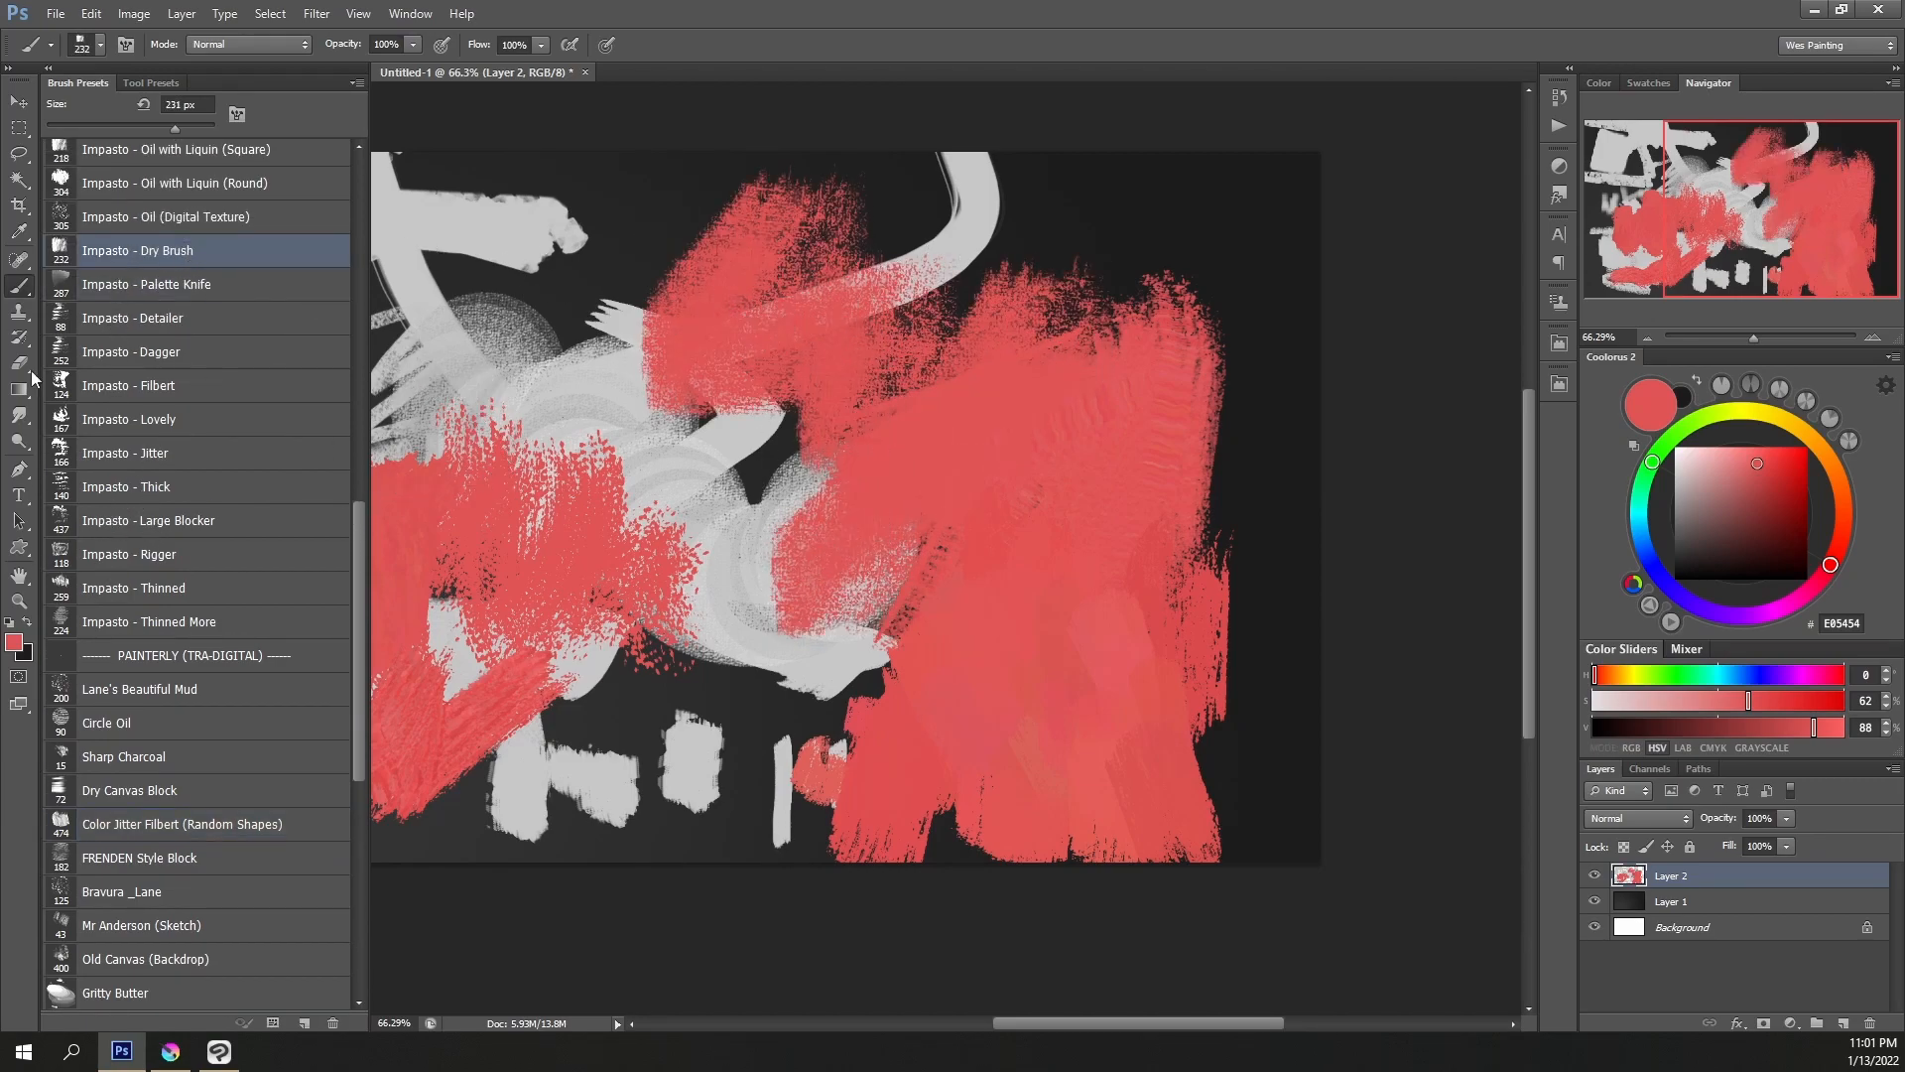
Look through the brushes grouped under the PAINTERLY (TRA-DIGITAL) and GIMMICKS dividers
scroll(162, 365, down, 1)
scroll(161, 365, down, 6)
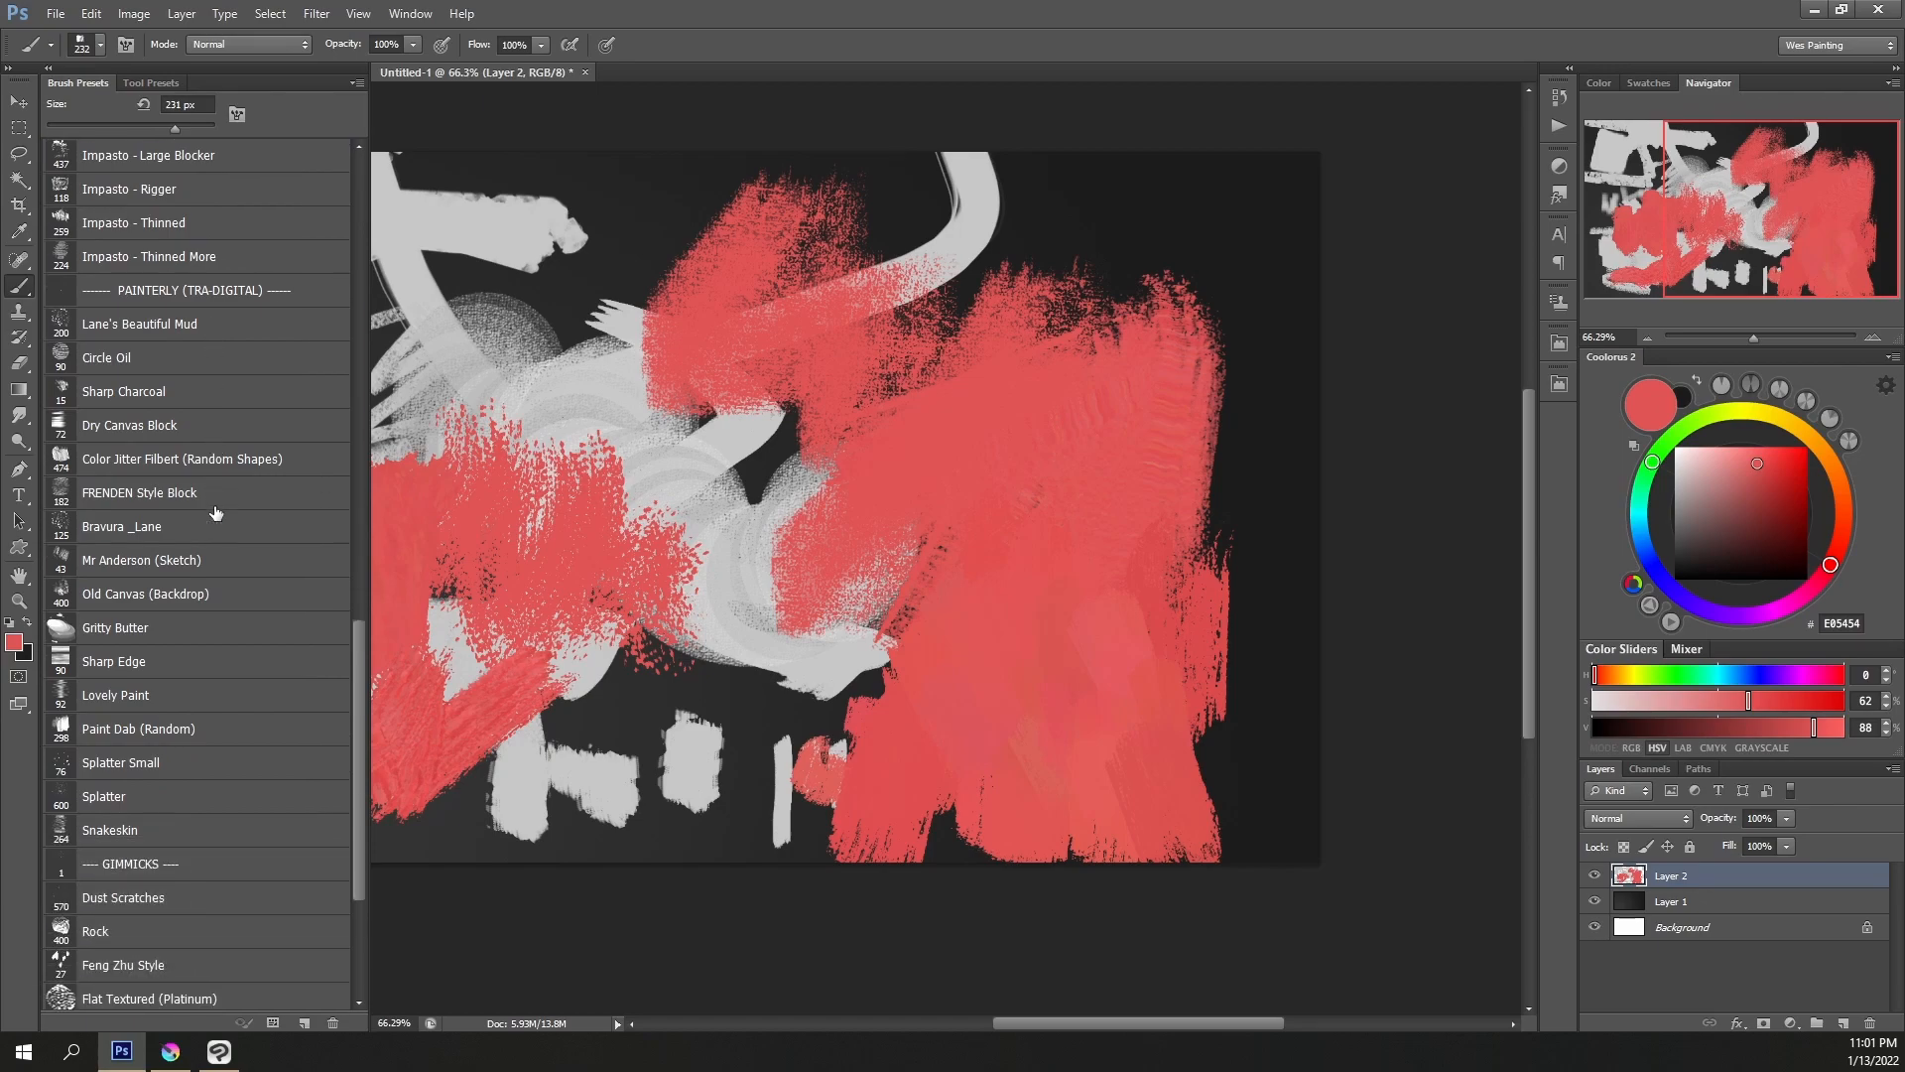
scroll(210, 514, down, 1)
click(206, 514)
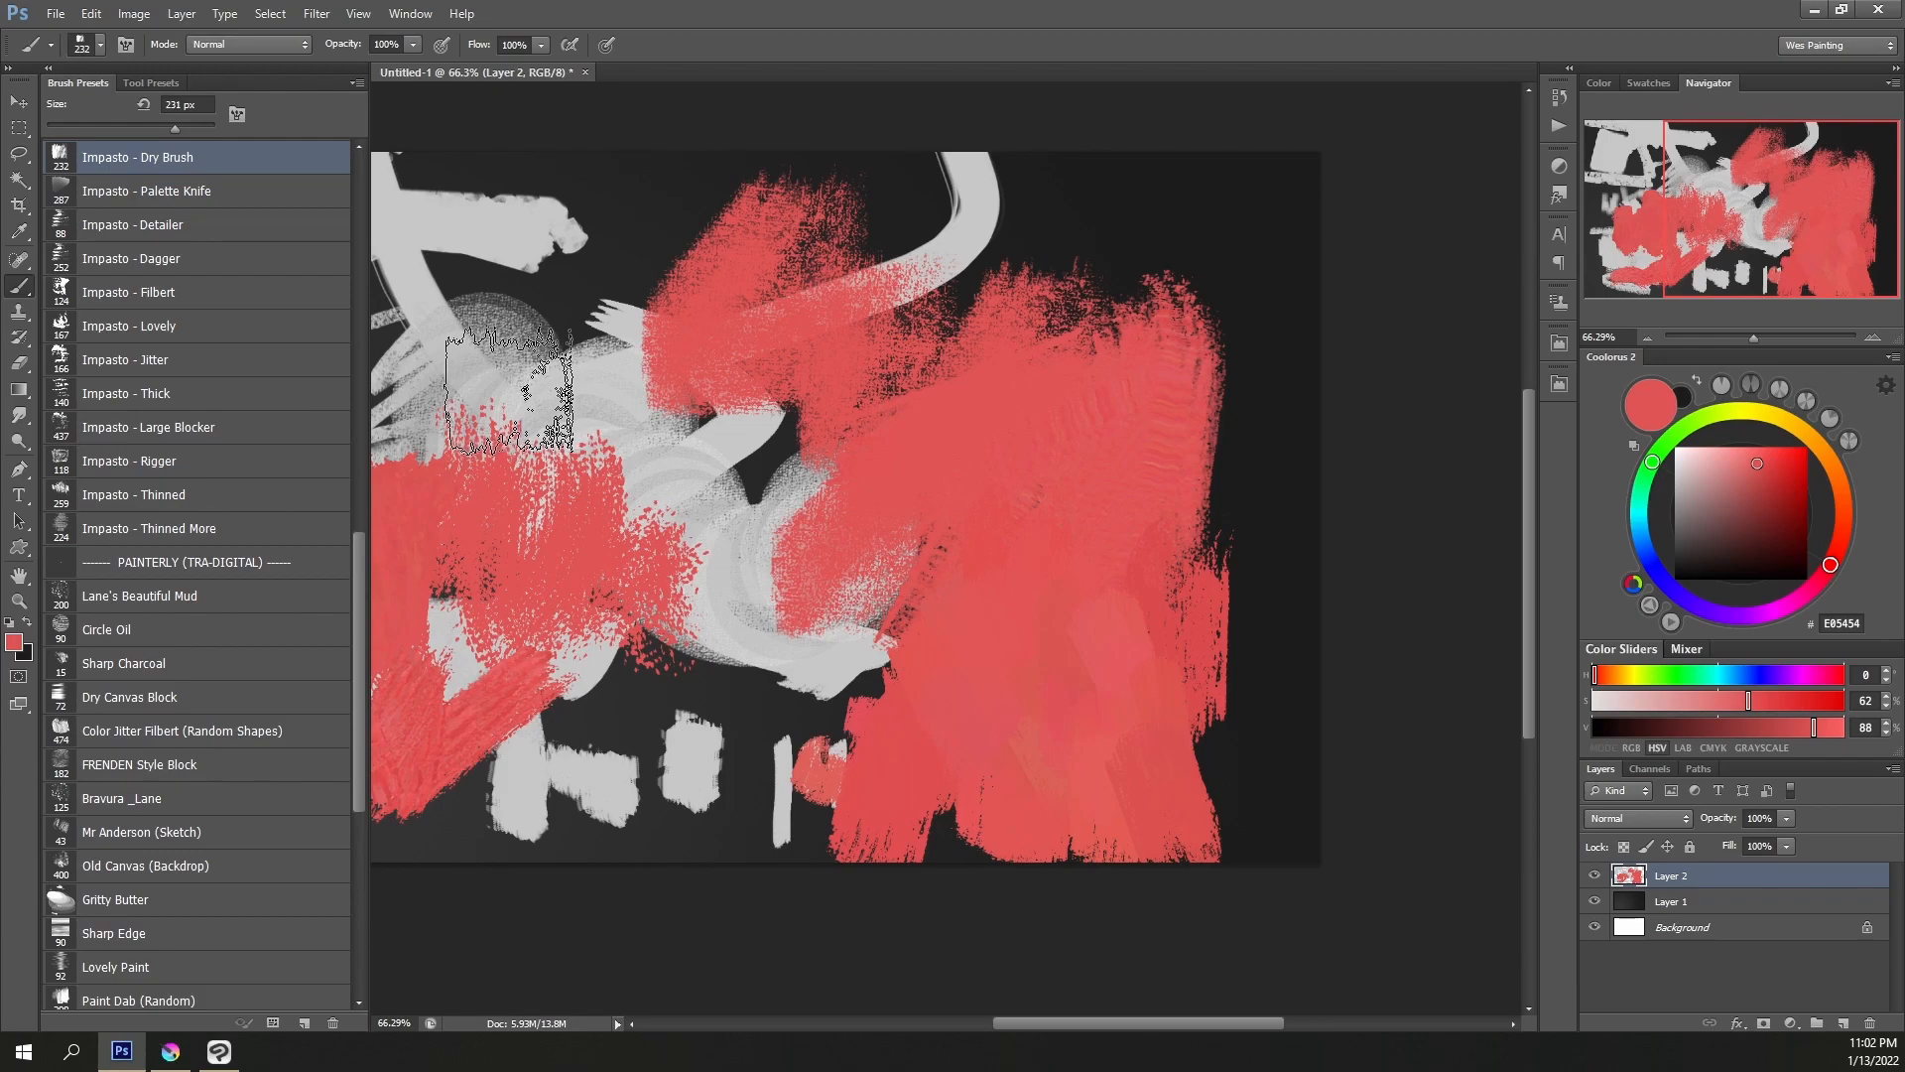
Scribble in pale pink E5B7B7 over the red paint with the Mullins Texture and Mullins Texture 2 brushes from the GIMMICKS group
scroll(196, 434, down, 5)
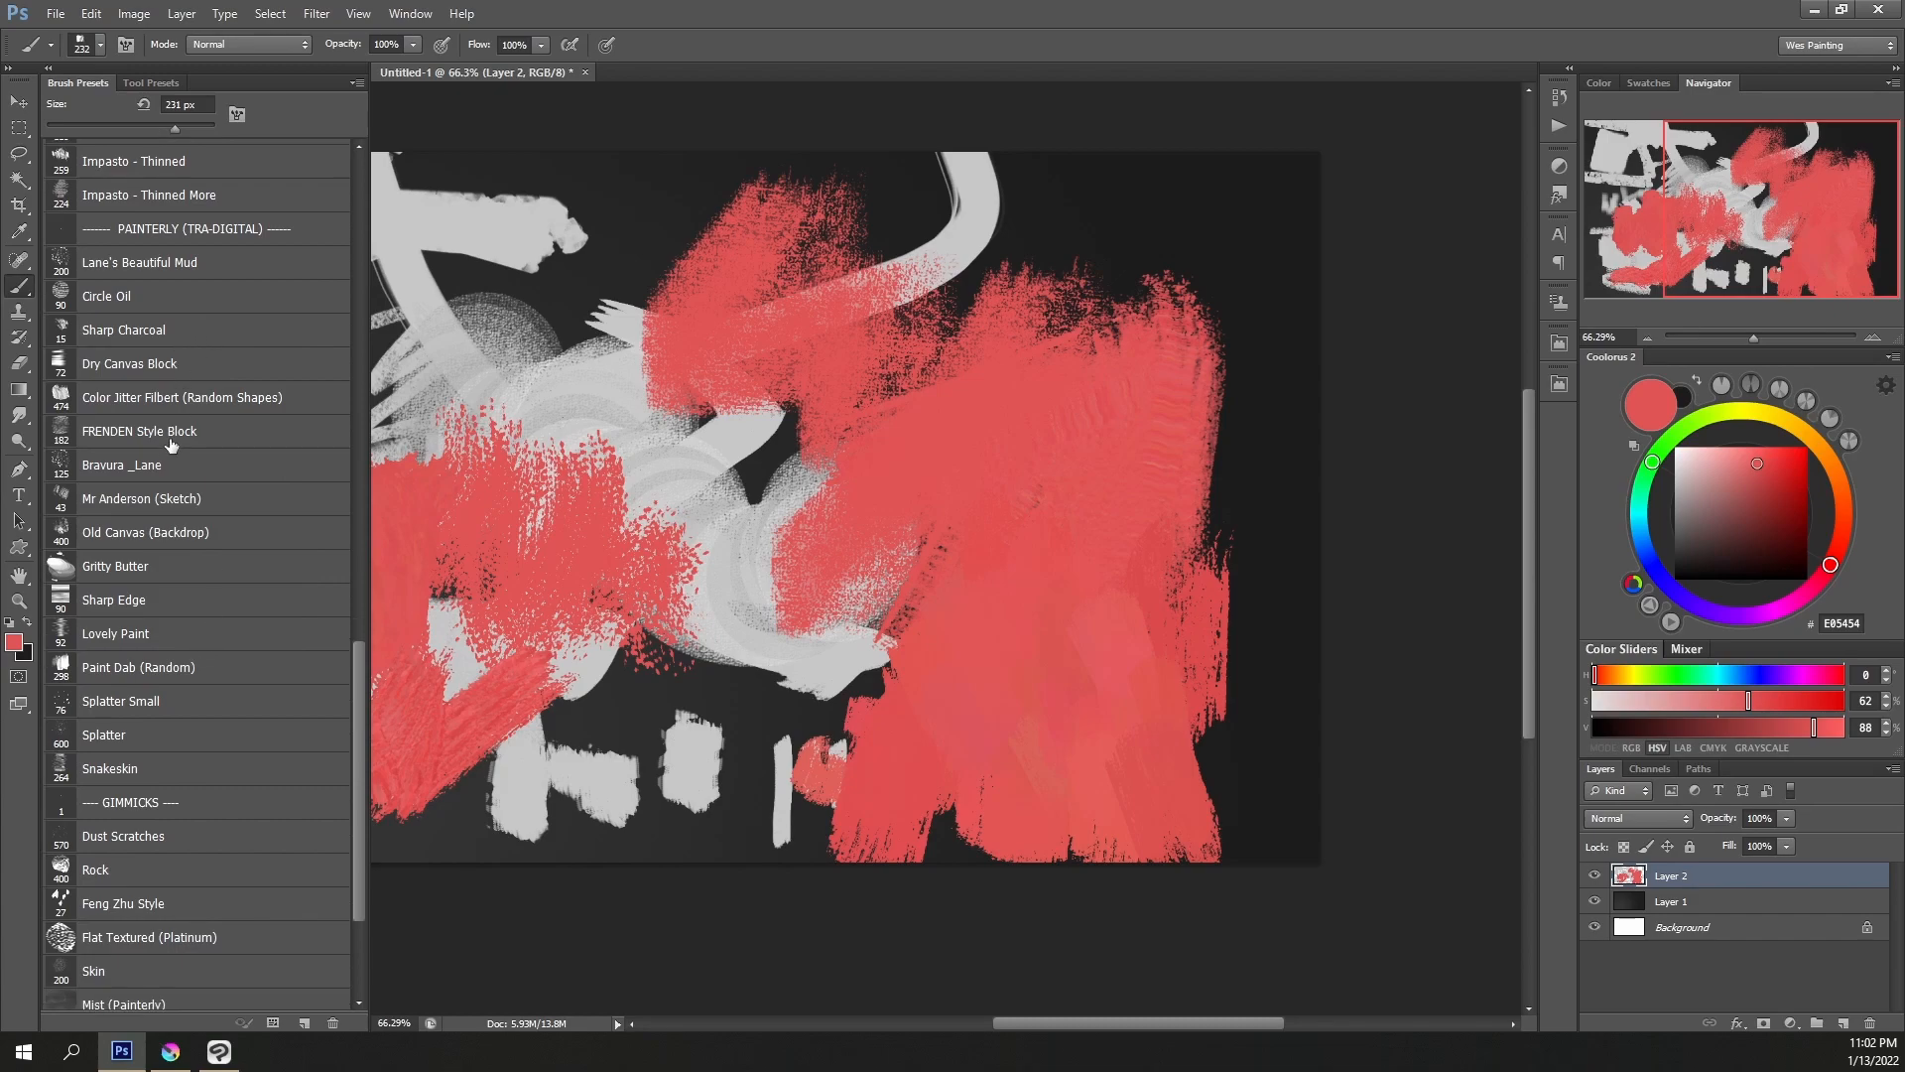
scroll(171, 564, down, 2)
scroll(196, 385, up, 1)
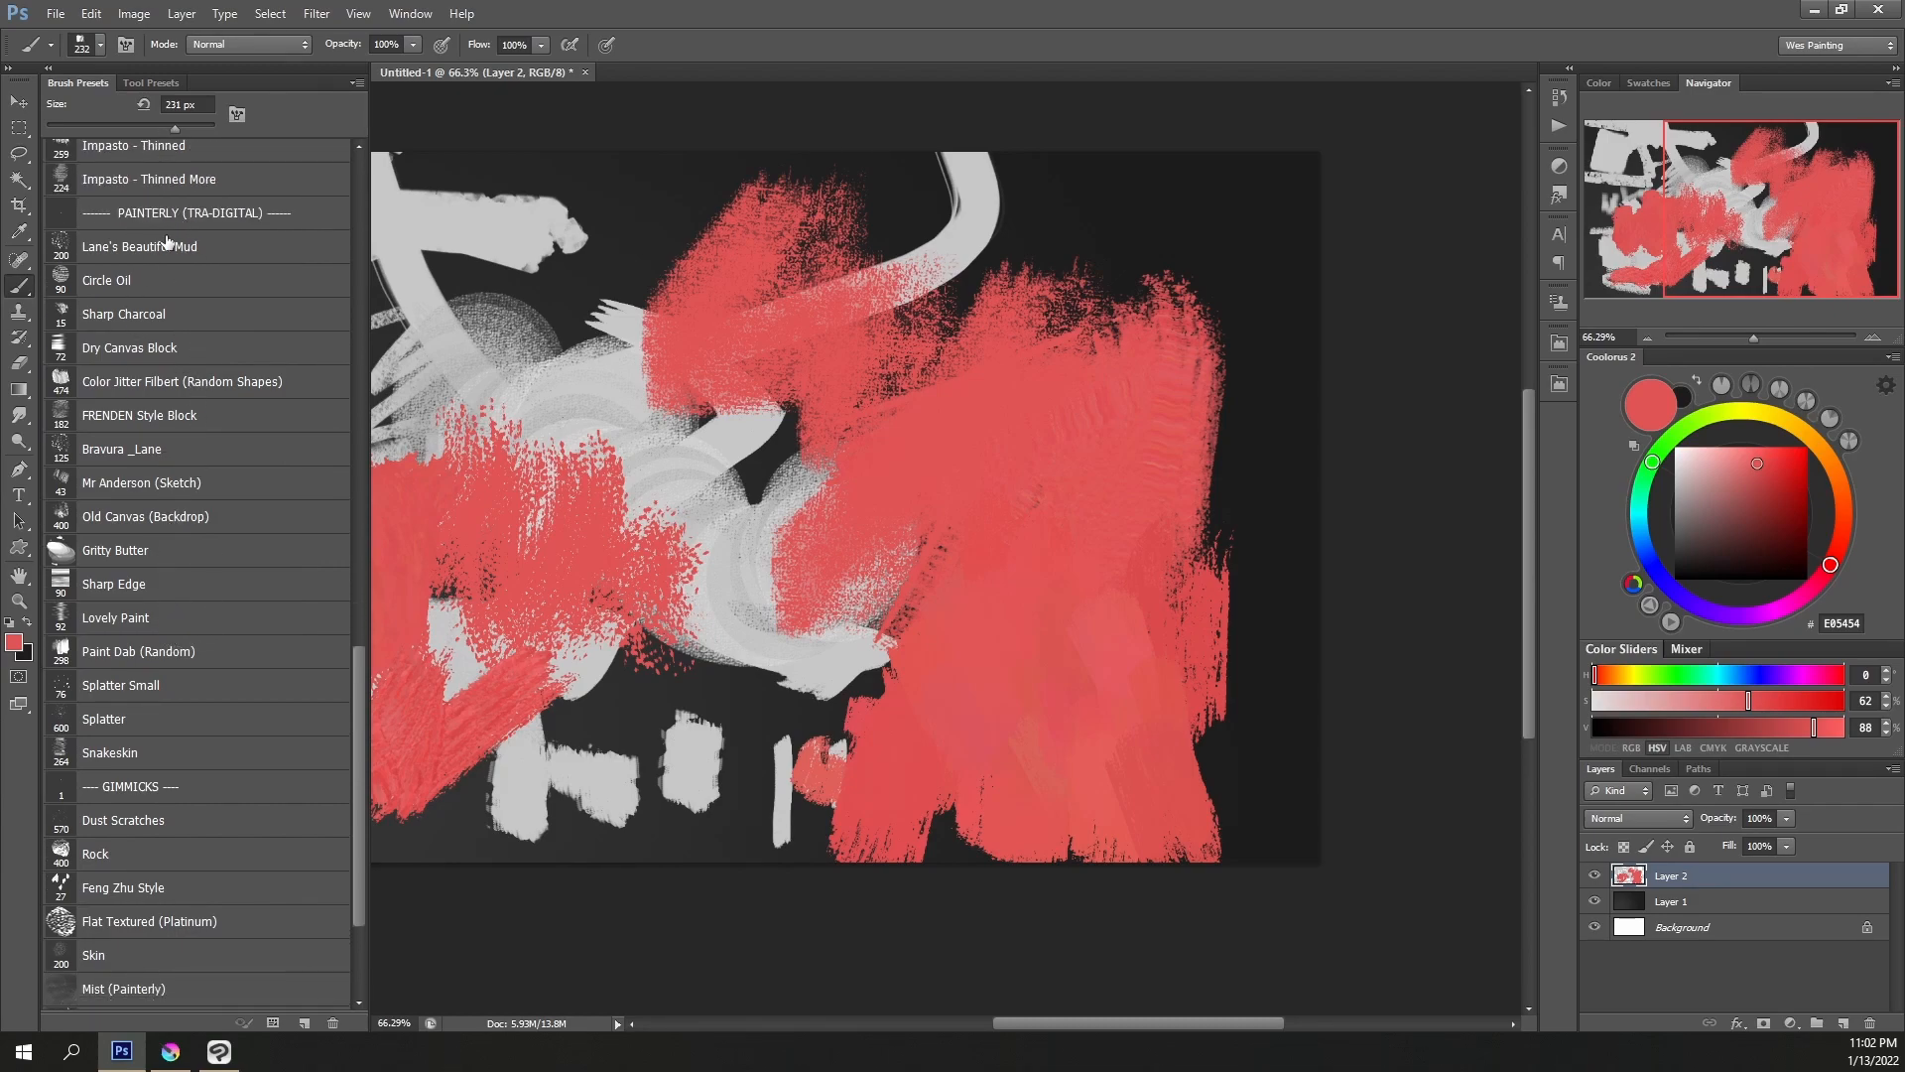
scroll(203, 298, down, 3)
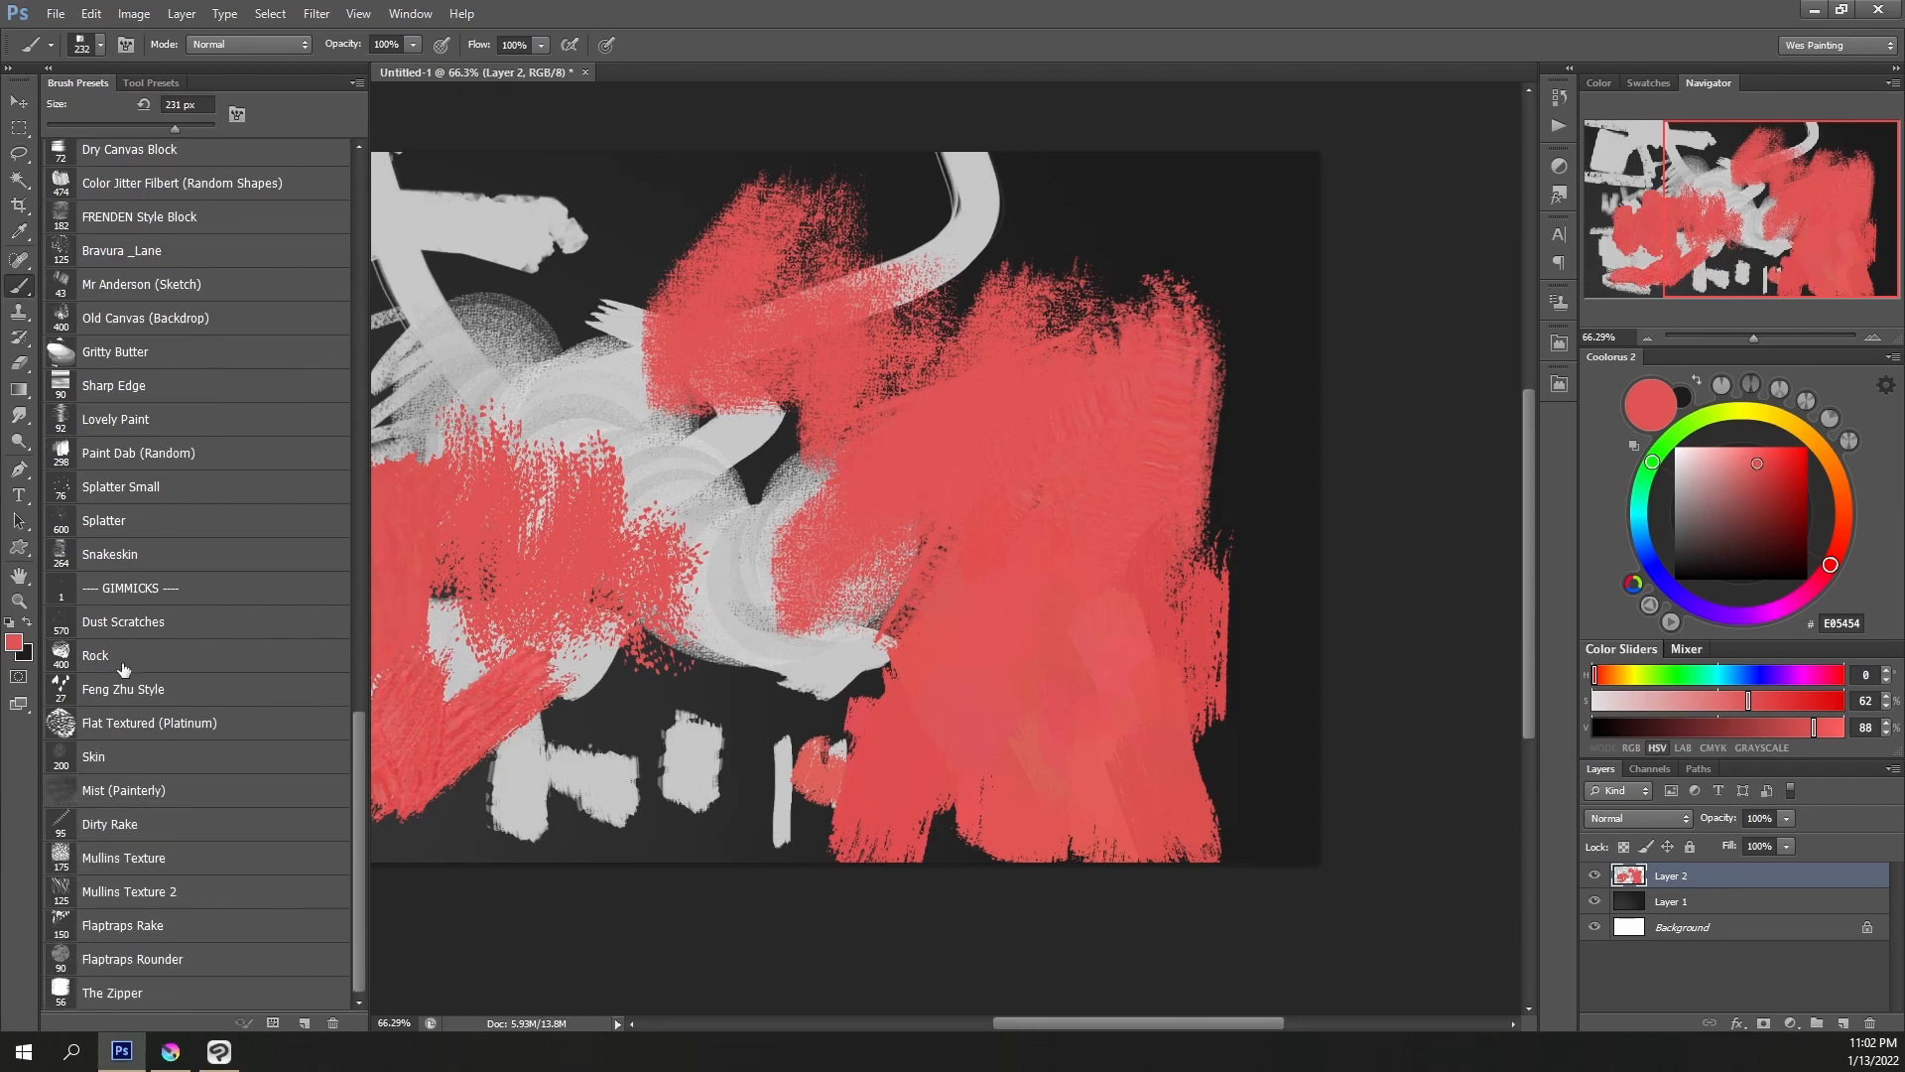
click(149, 861)
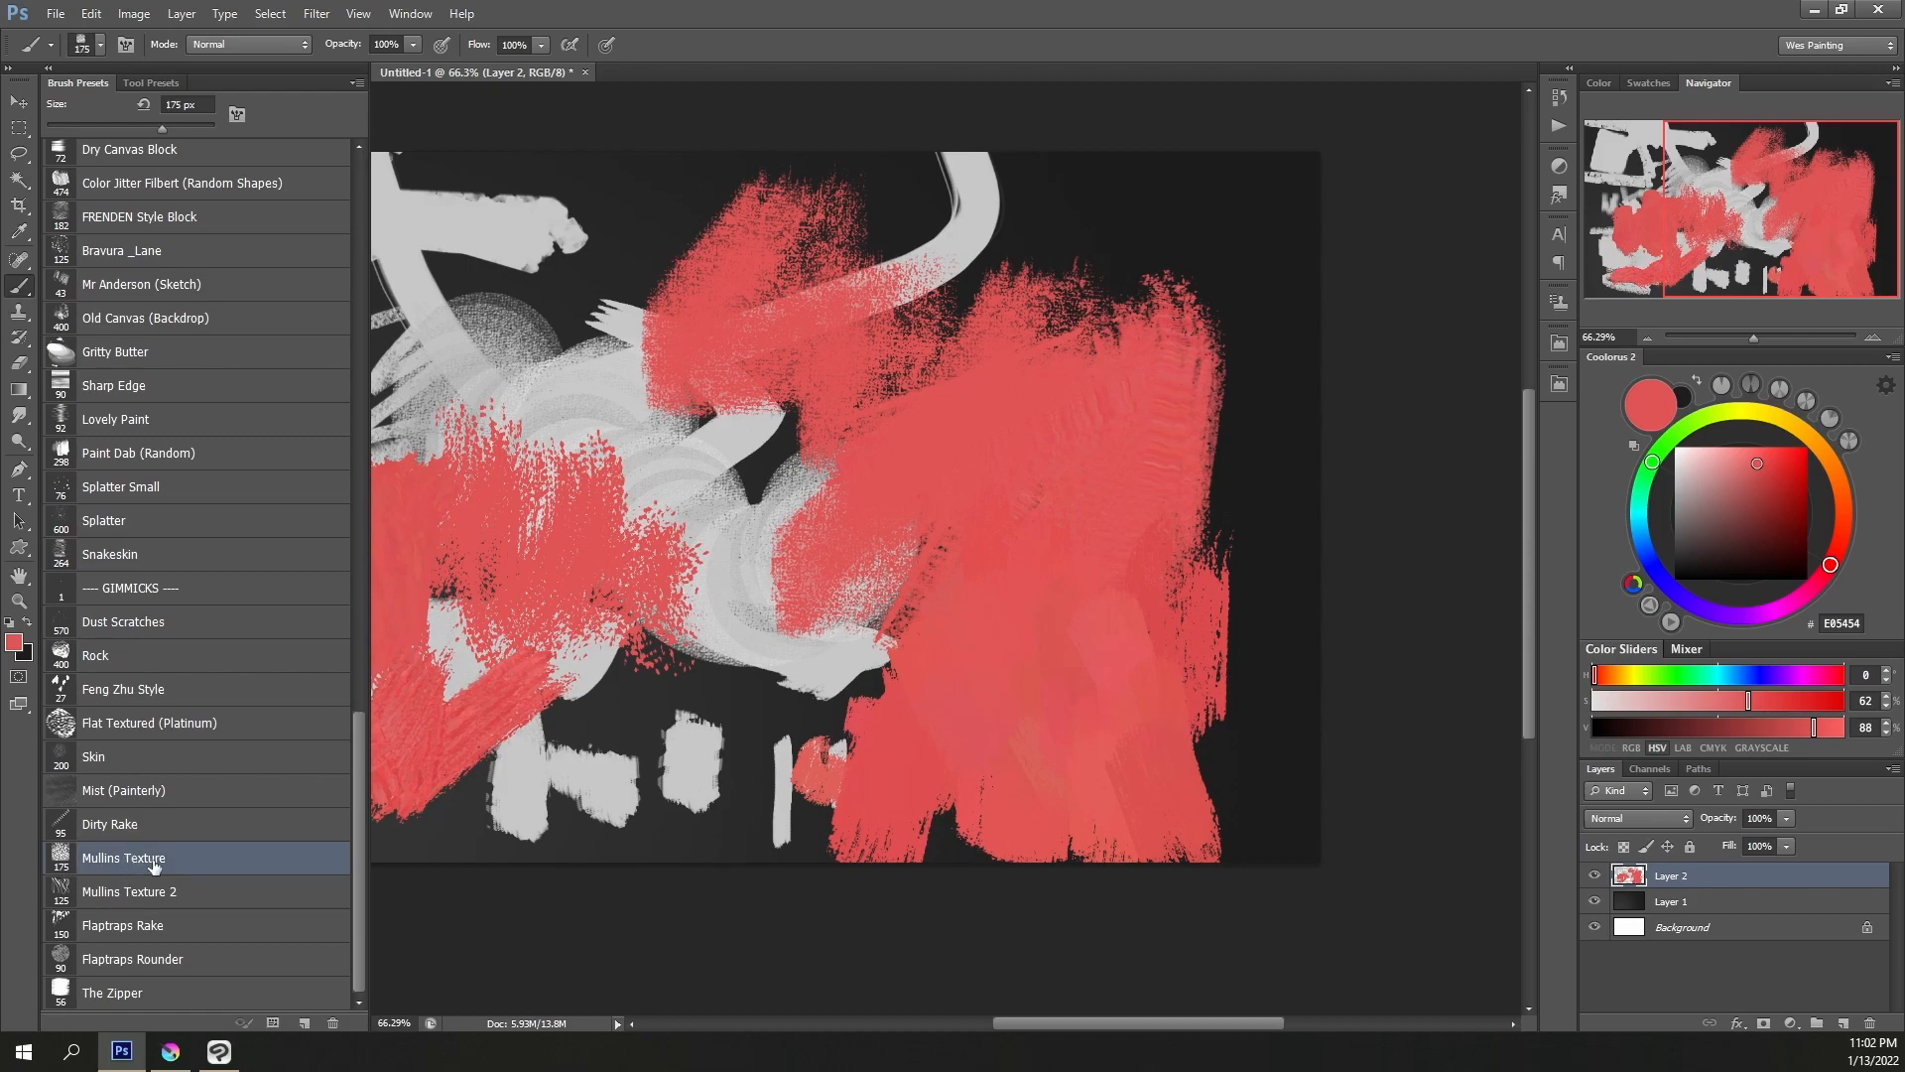
click(1701, 461)
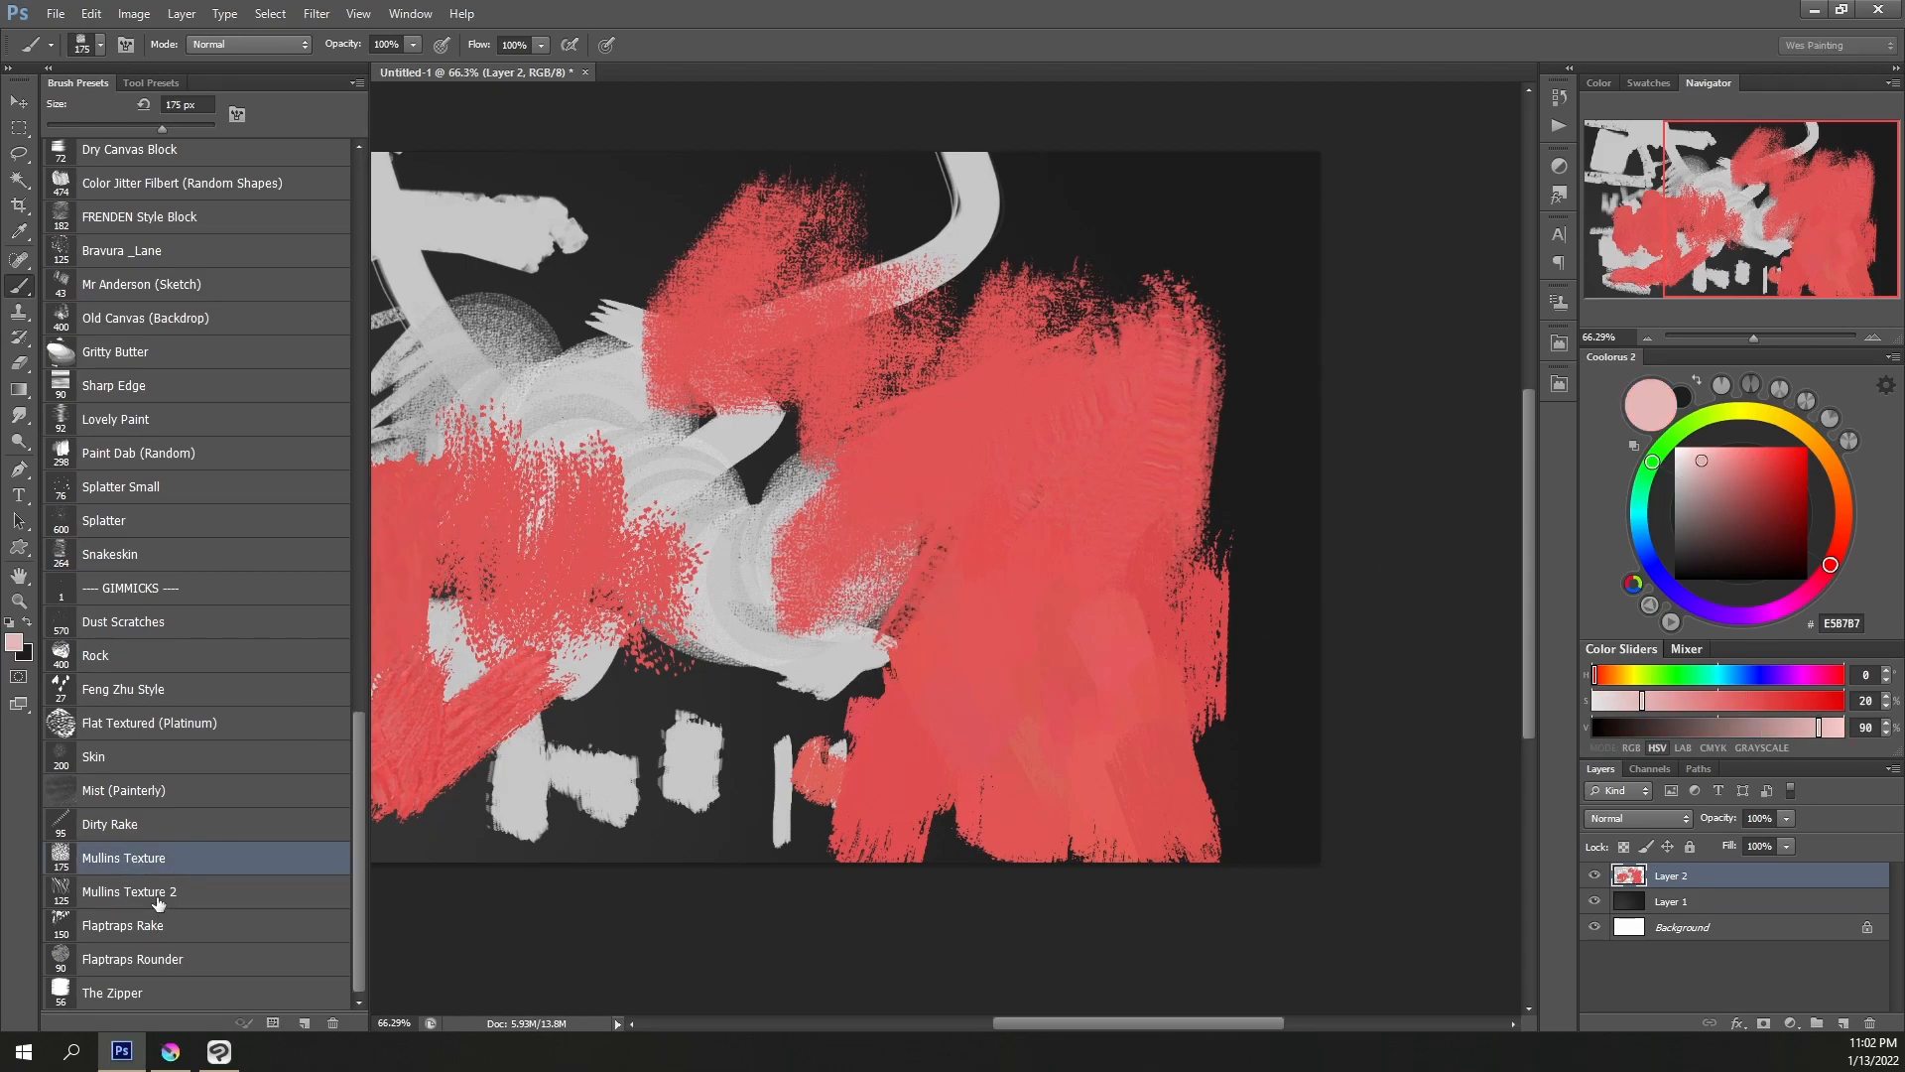
mouse_move(993, 406)
mouse_down()
mouse_move(933, 516)
mouse_move(1022, 436)
mouse_move(1032, 715)
mouse_up()
click(203, 886)
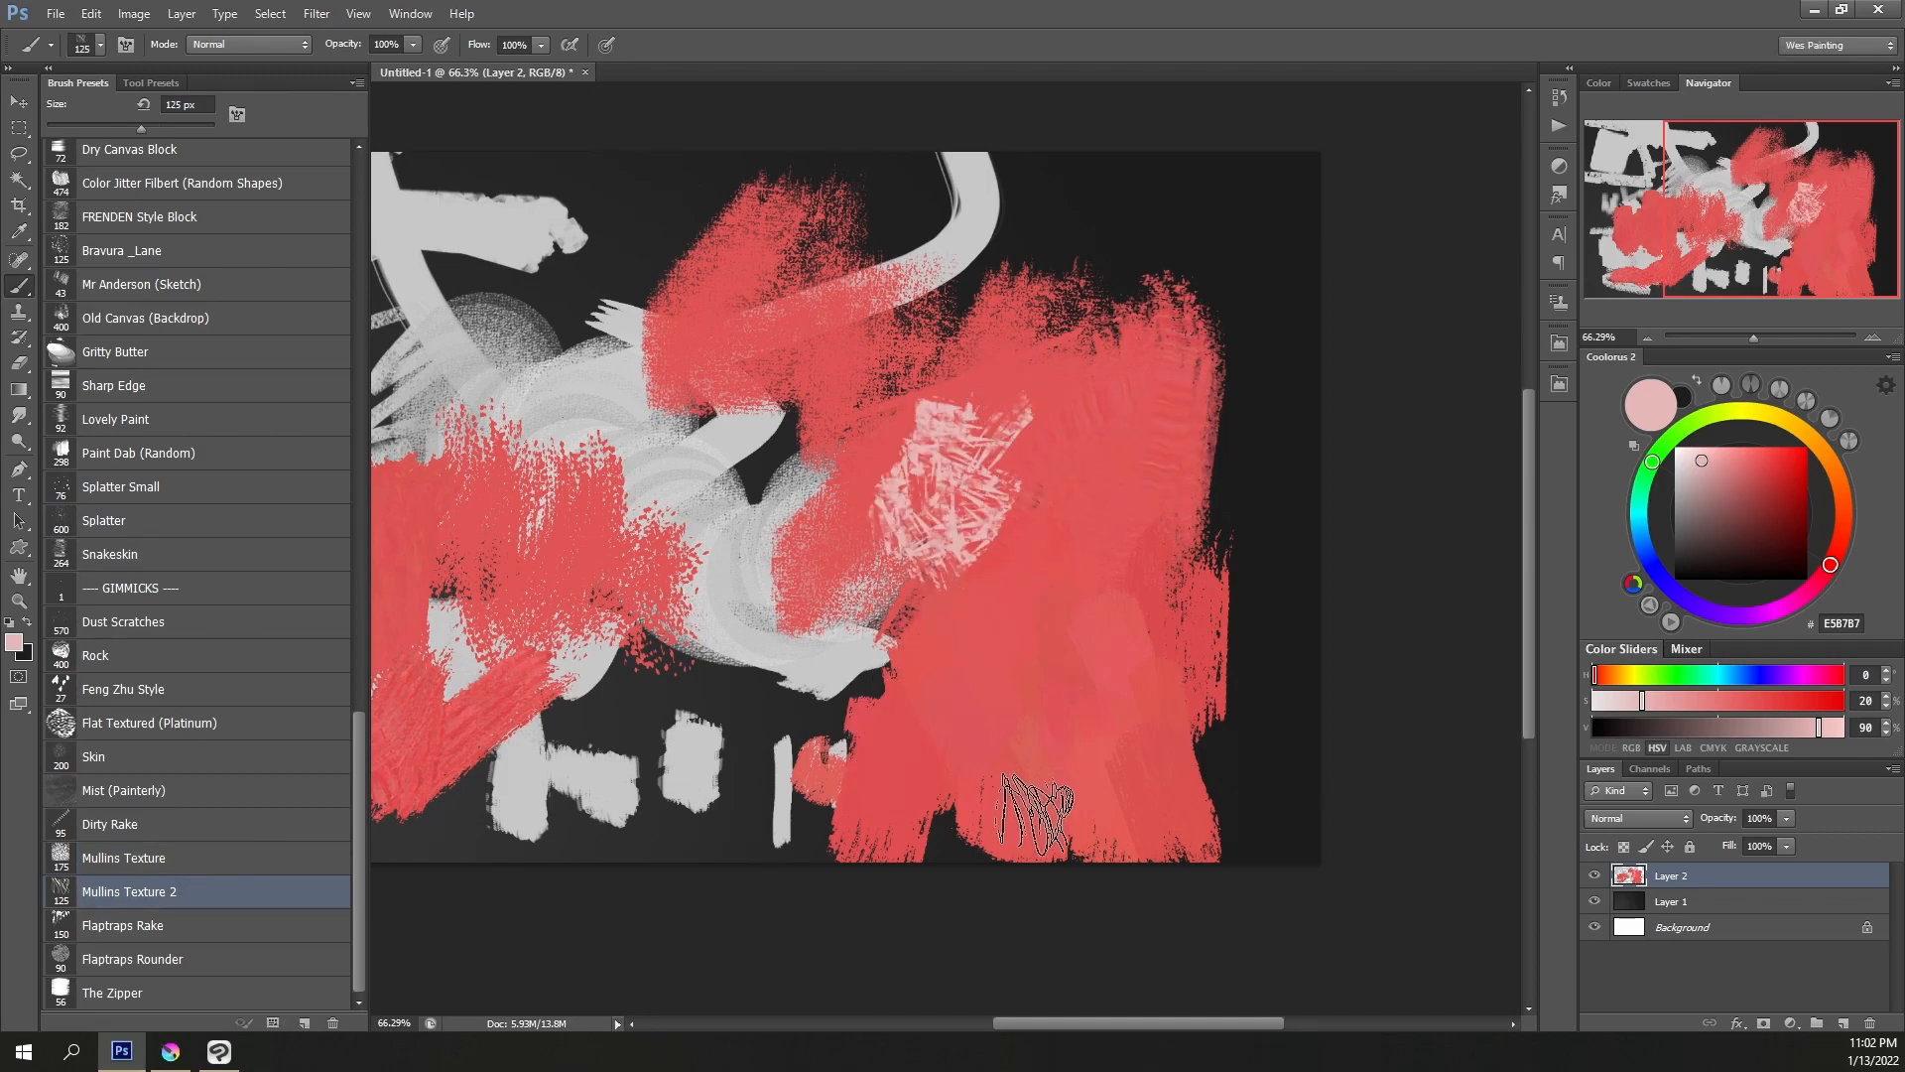
Paint broad pale pink strokes over the red and grey paint with Flaptraps Rake, plus diagonal strokes with Dirty Rake
click(165, 927)
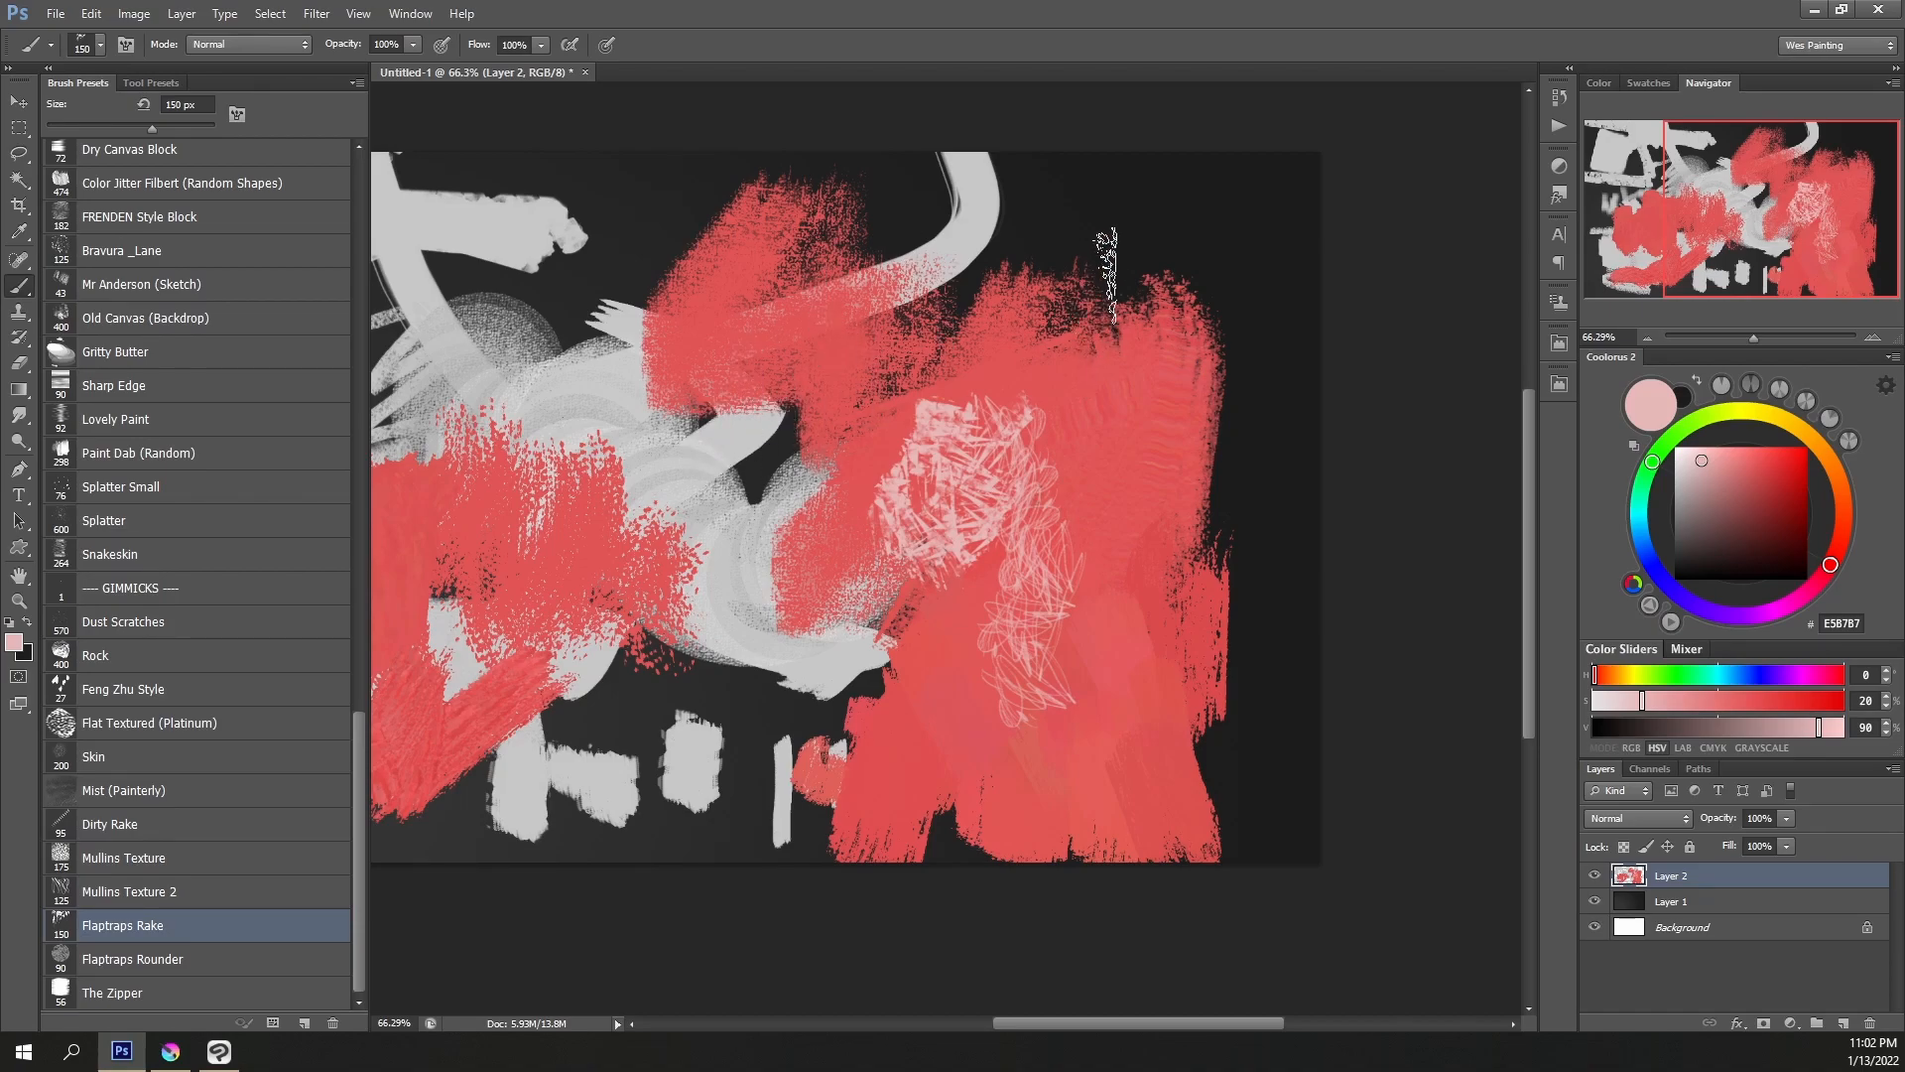
mouse_move(1087, 228)
mouse_down()
mouse_move(1141, 397)
mouse_move(1002, 595)
mouse_move(1044, 744)
mouse_move(1235, 729)
mouse_up()
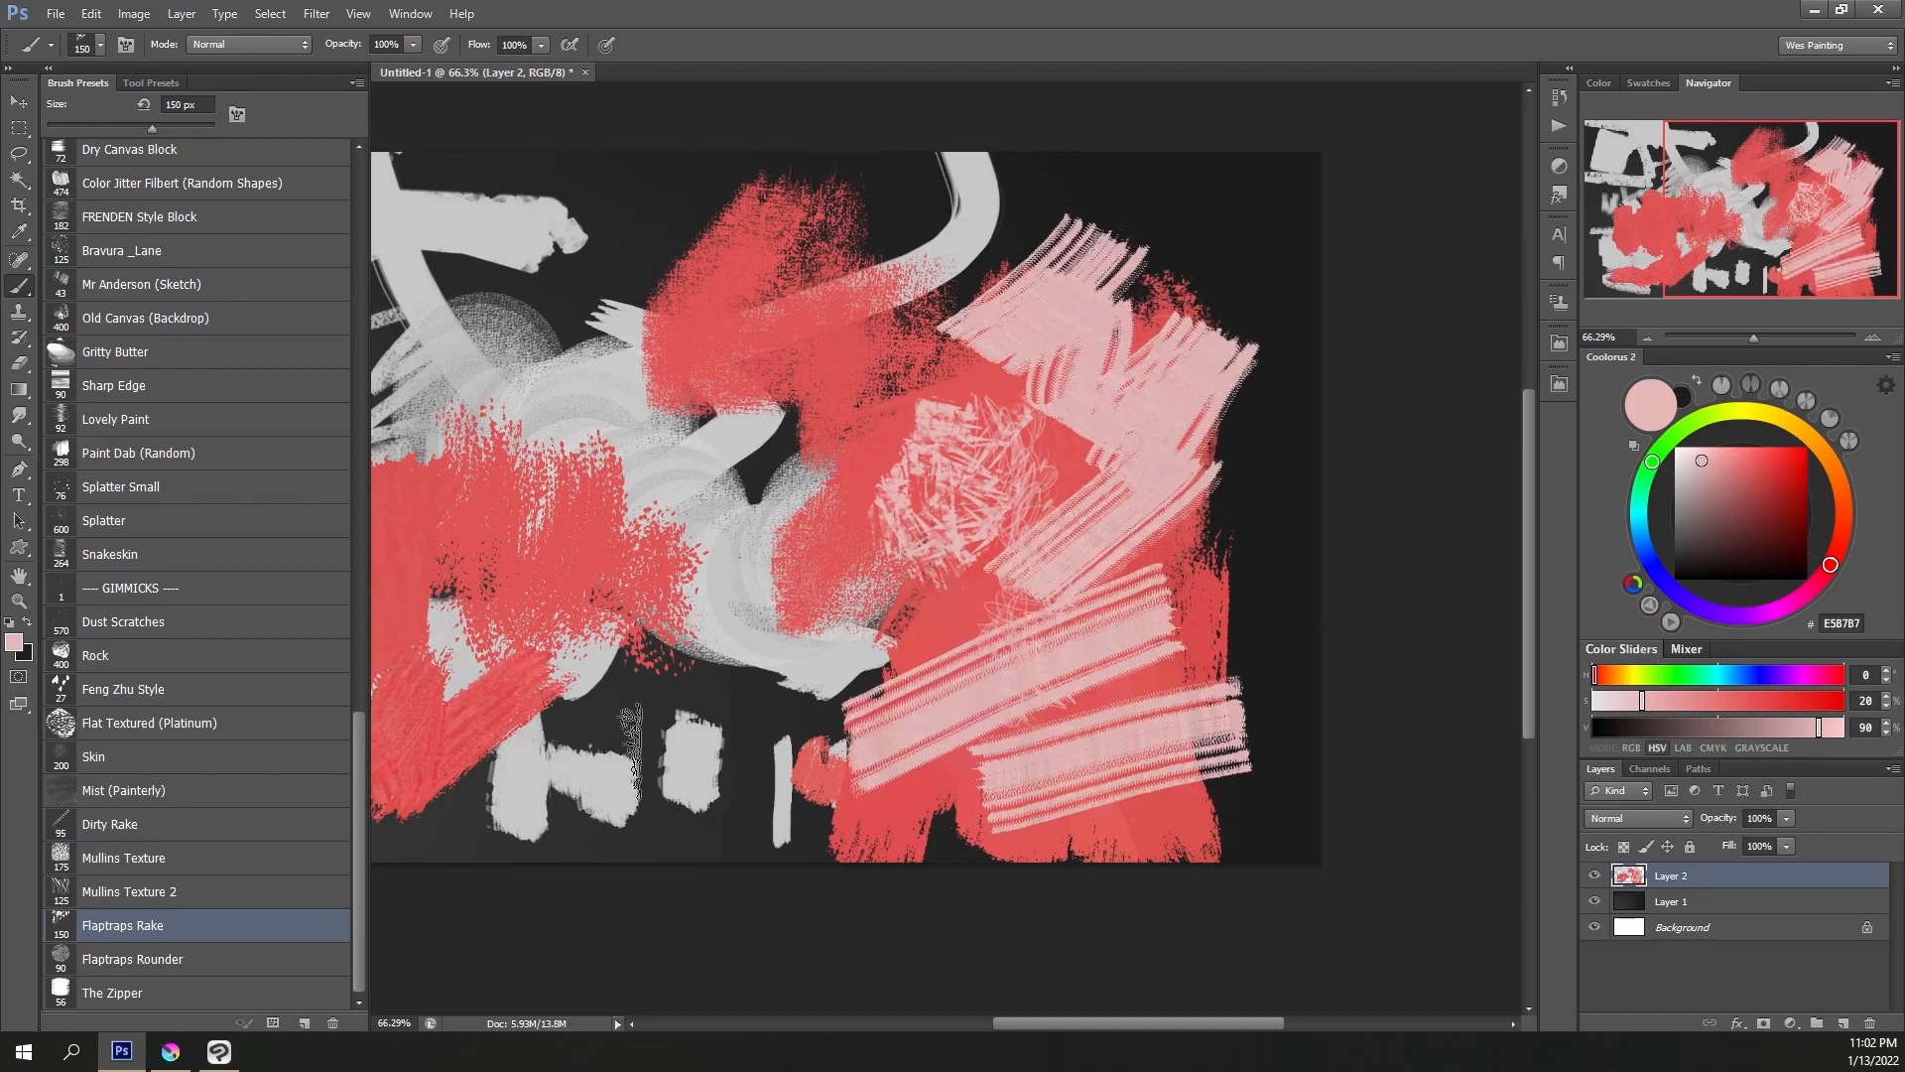
click(123, 828)
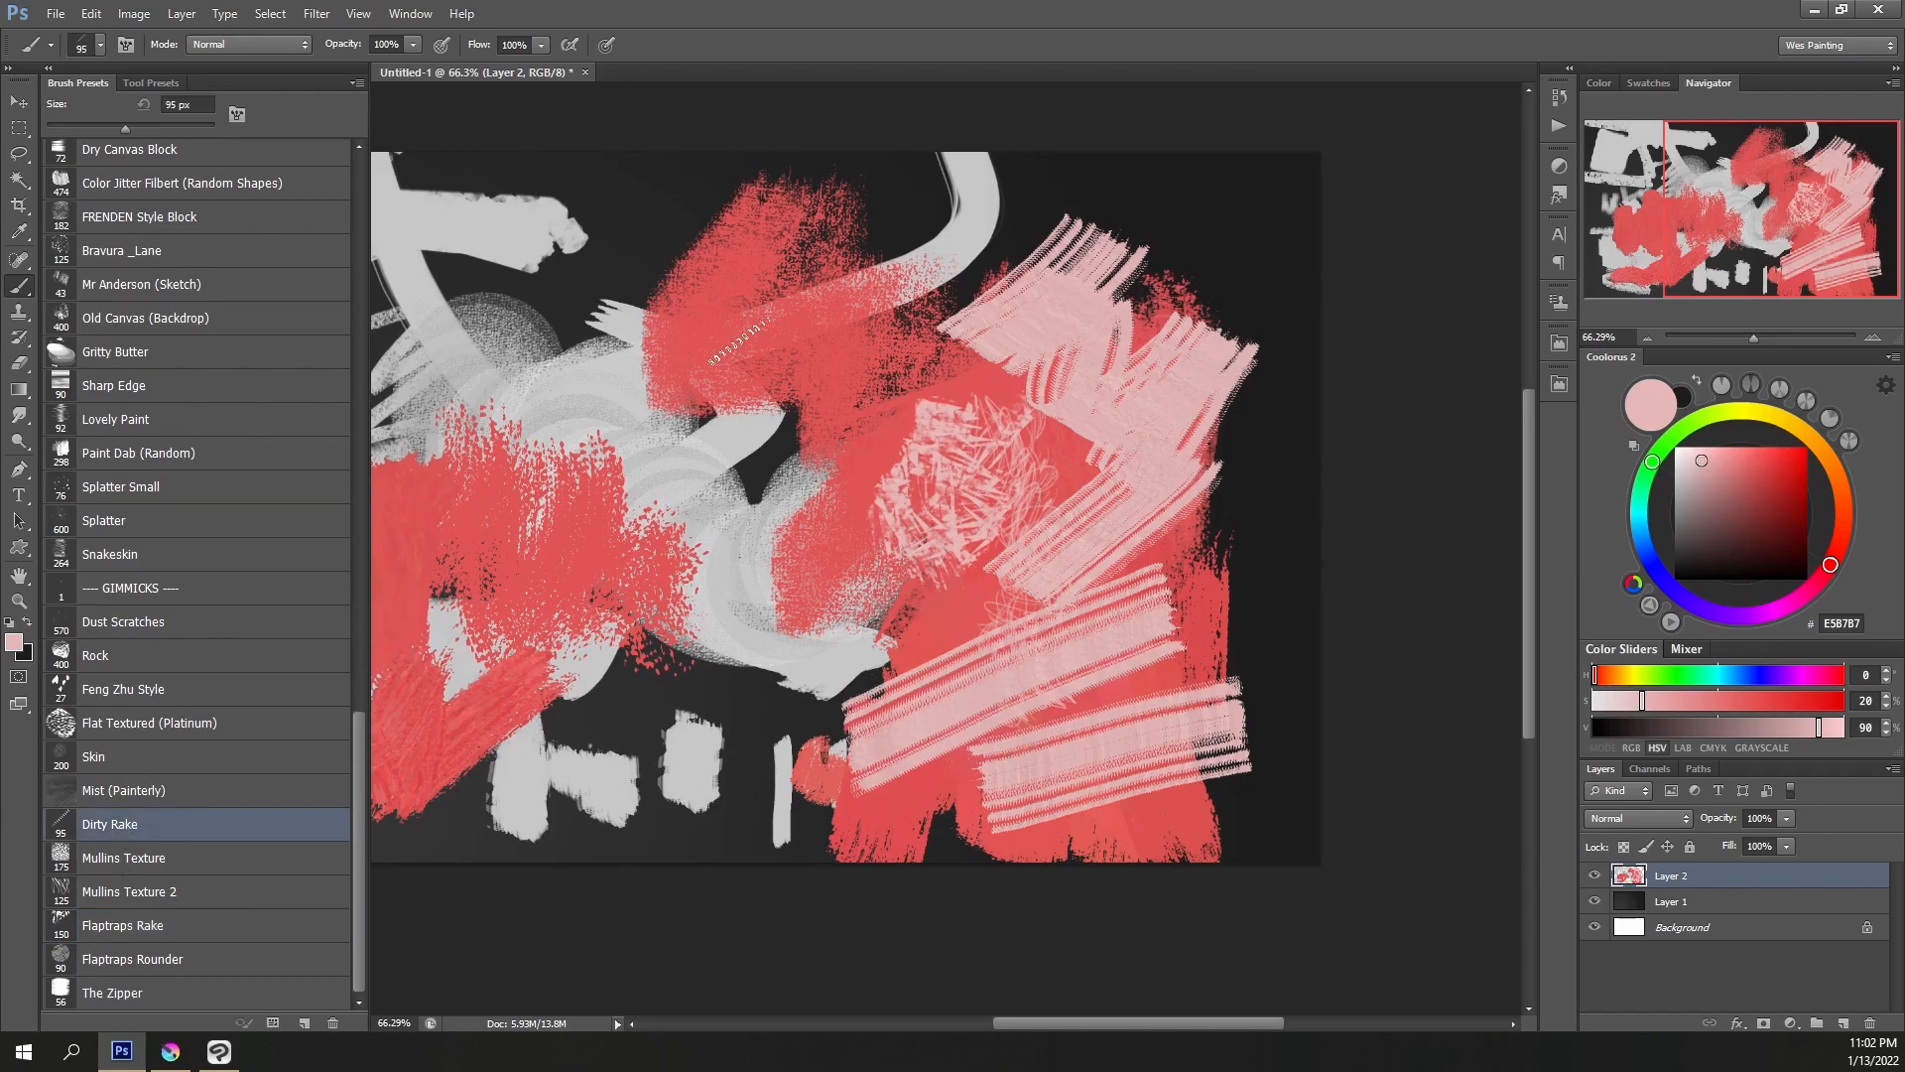
drag(659, 283, 843, 446)
drag(764, 218, 992, 452)
drag(908, 219, 1071, 392)
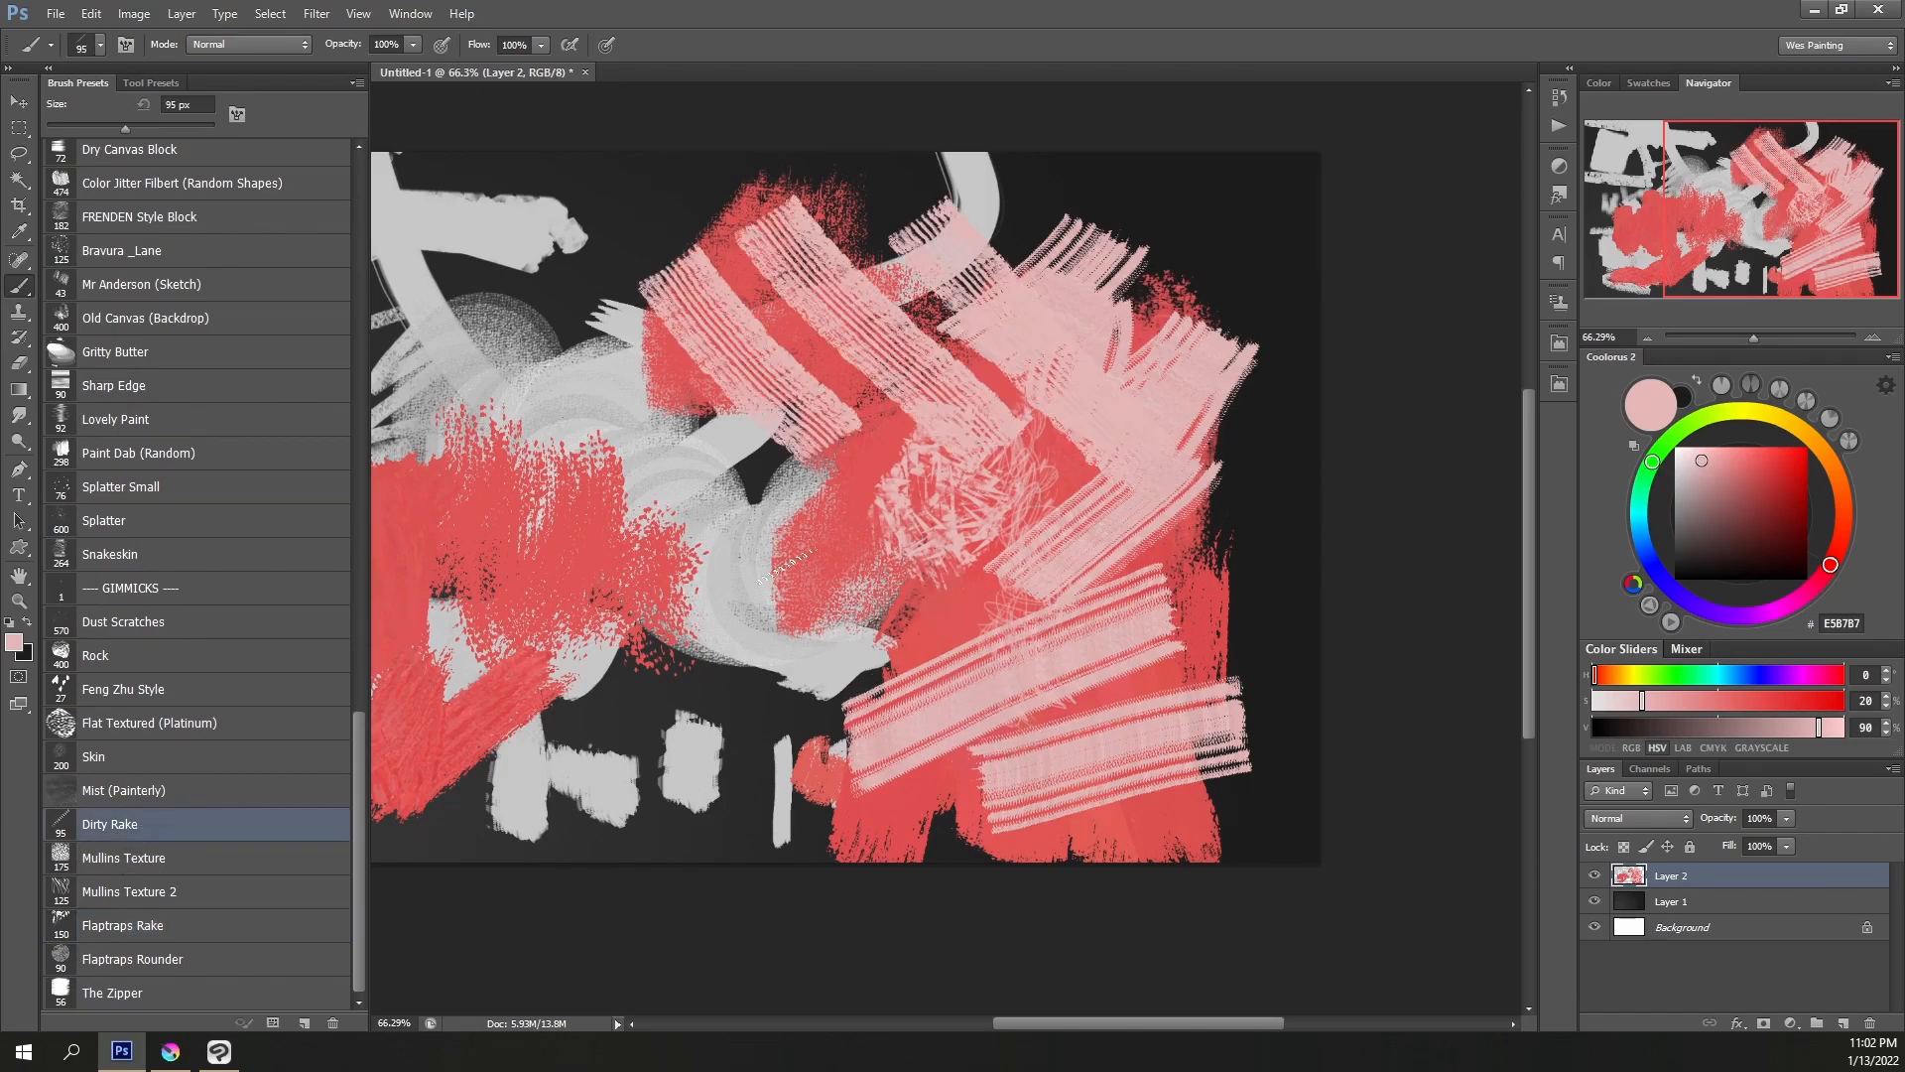
drag(591, 421, 859, 637)
drag(548, 607, 762, 801)
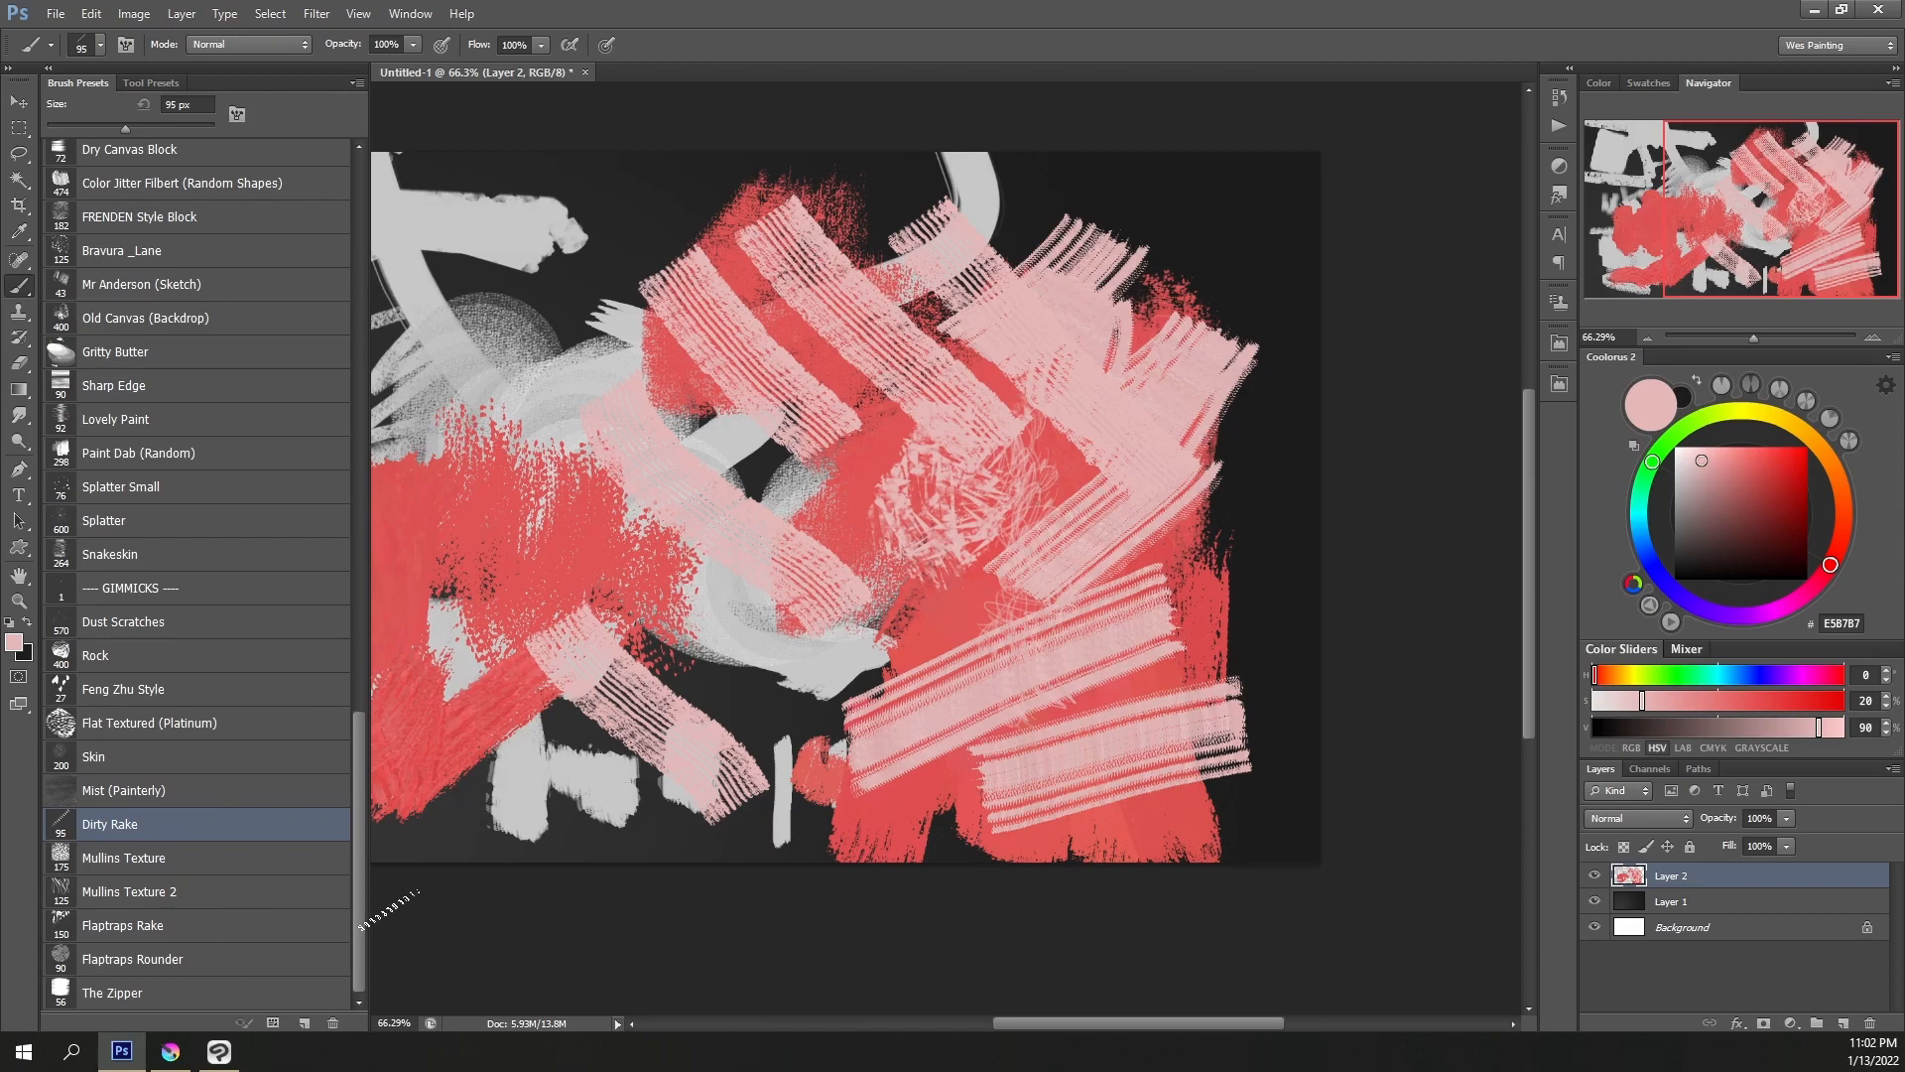
Delete Layer 2 with all its test strokes, leaving the dark gradient layer as the painting surface
mouse_move(363, 859)
mouse_down()
mouse_move(359, 770)
mouse_move(360, 823)
mouse_up()
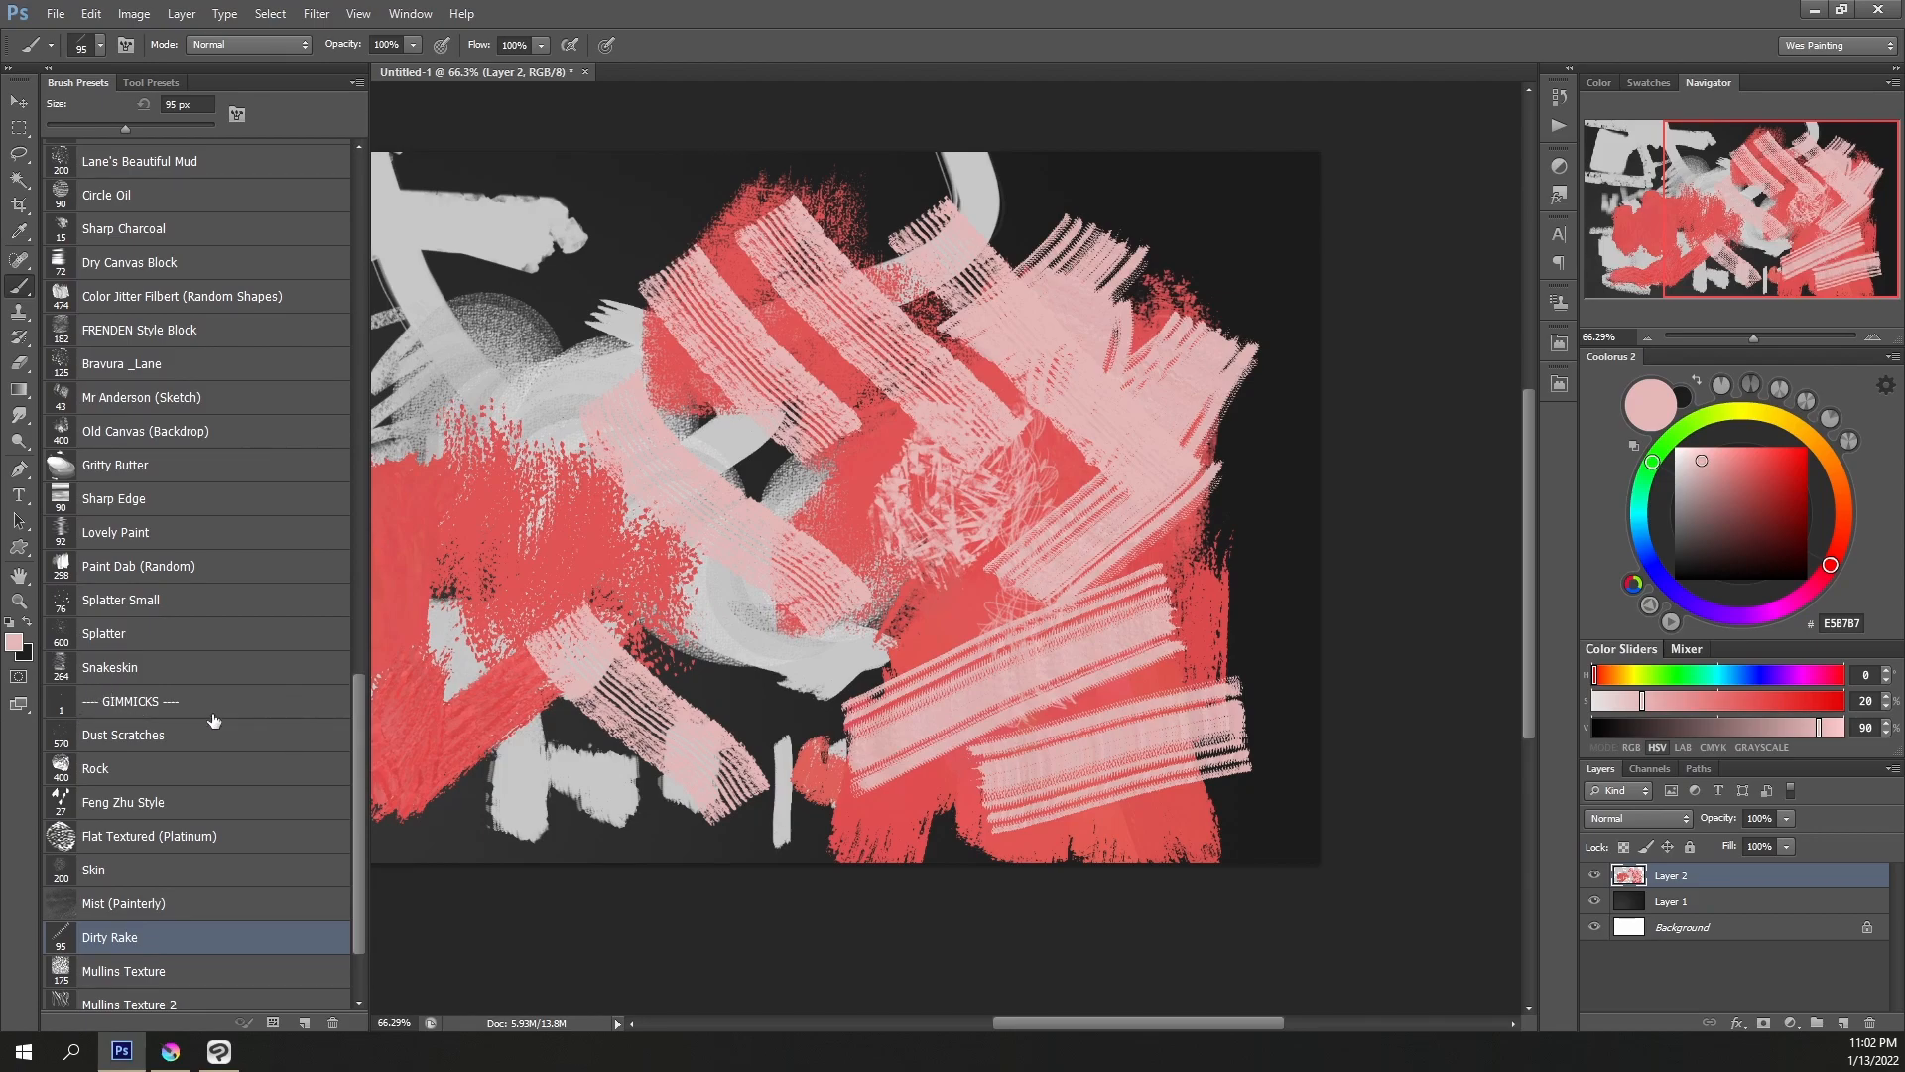
mouse_move(353, 711)
mouse_down()
mouse_move(337, 344)
mouse_move(358, 133)
mouse_up()
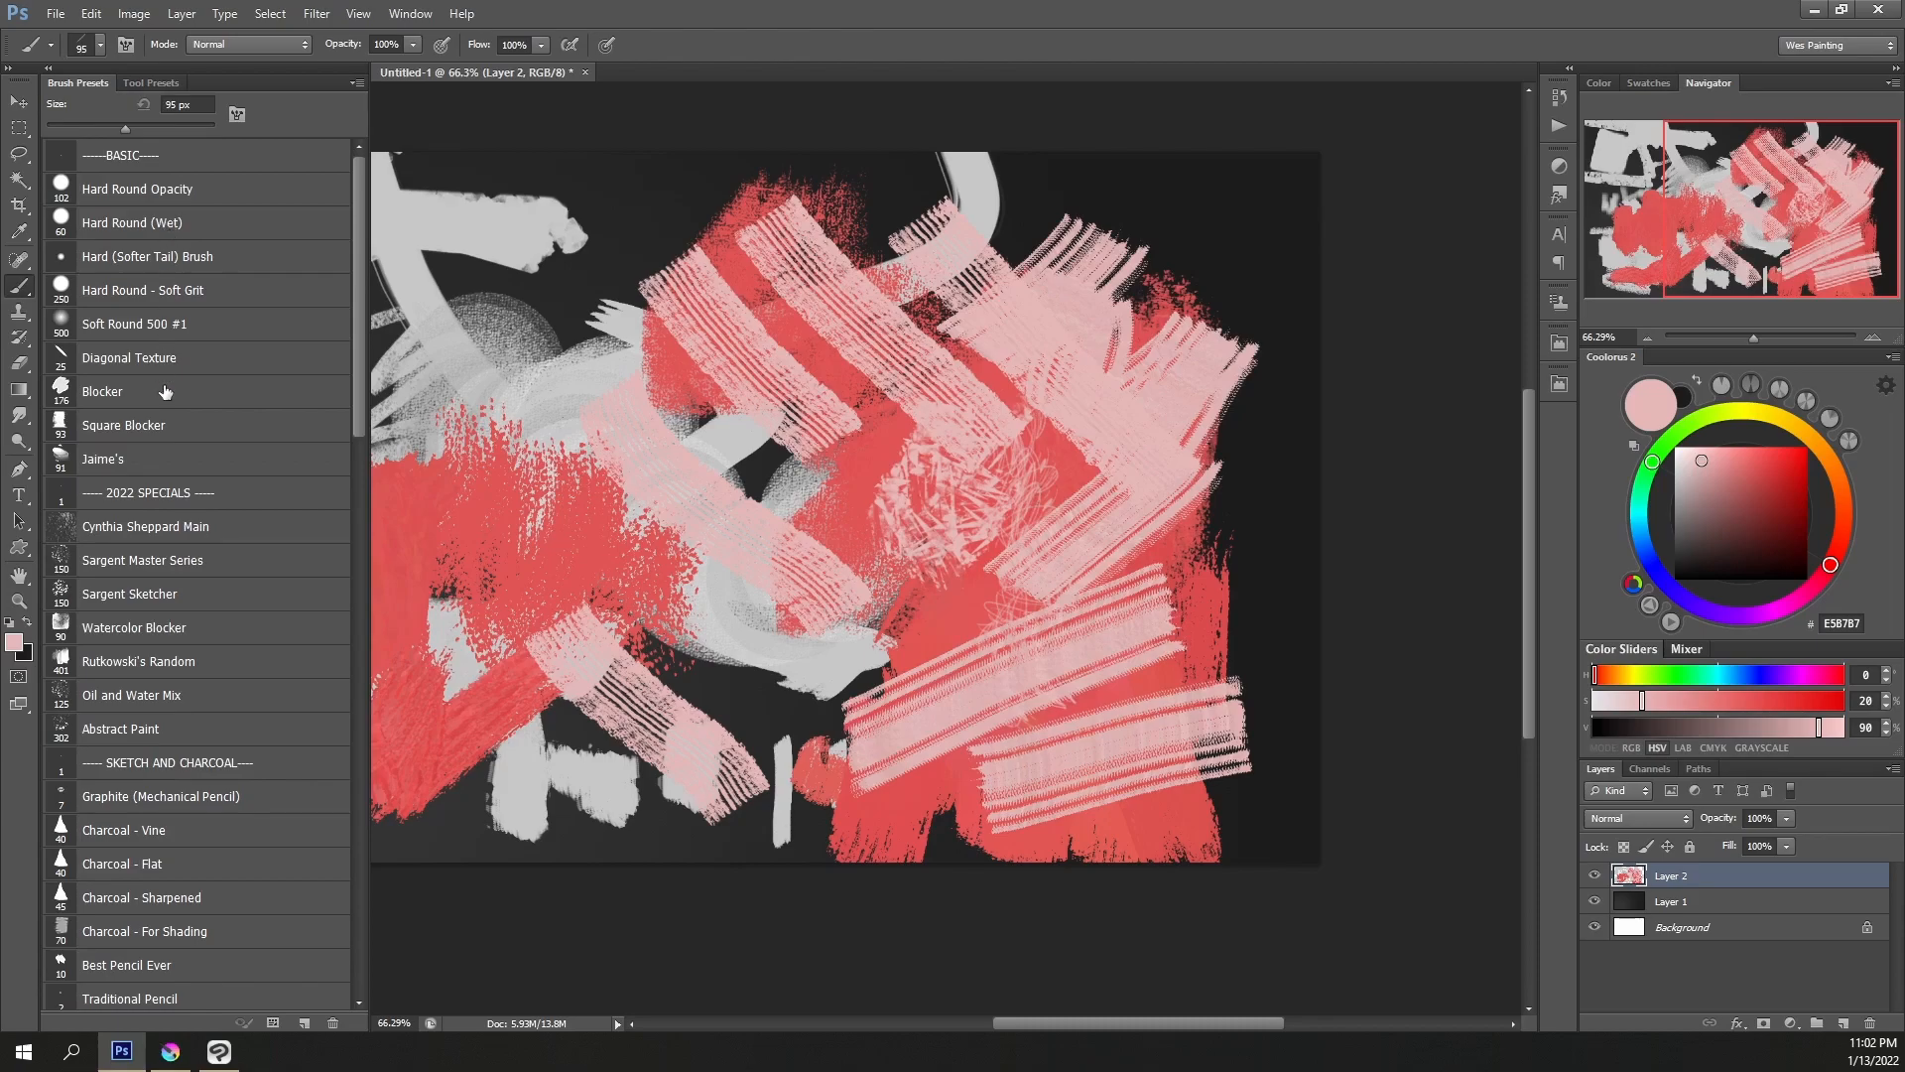
drag(357, 169, 363, 228)
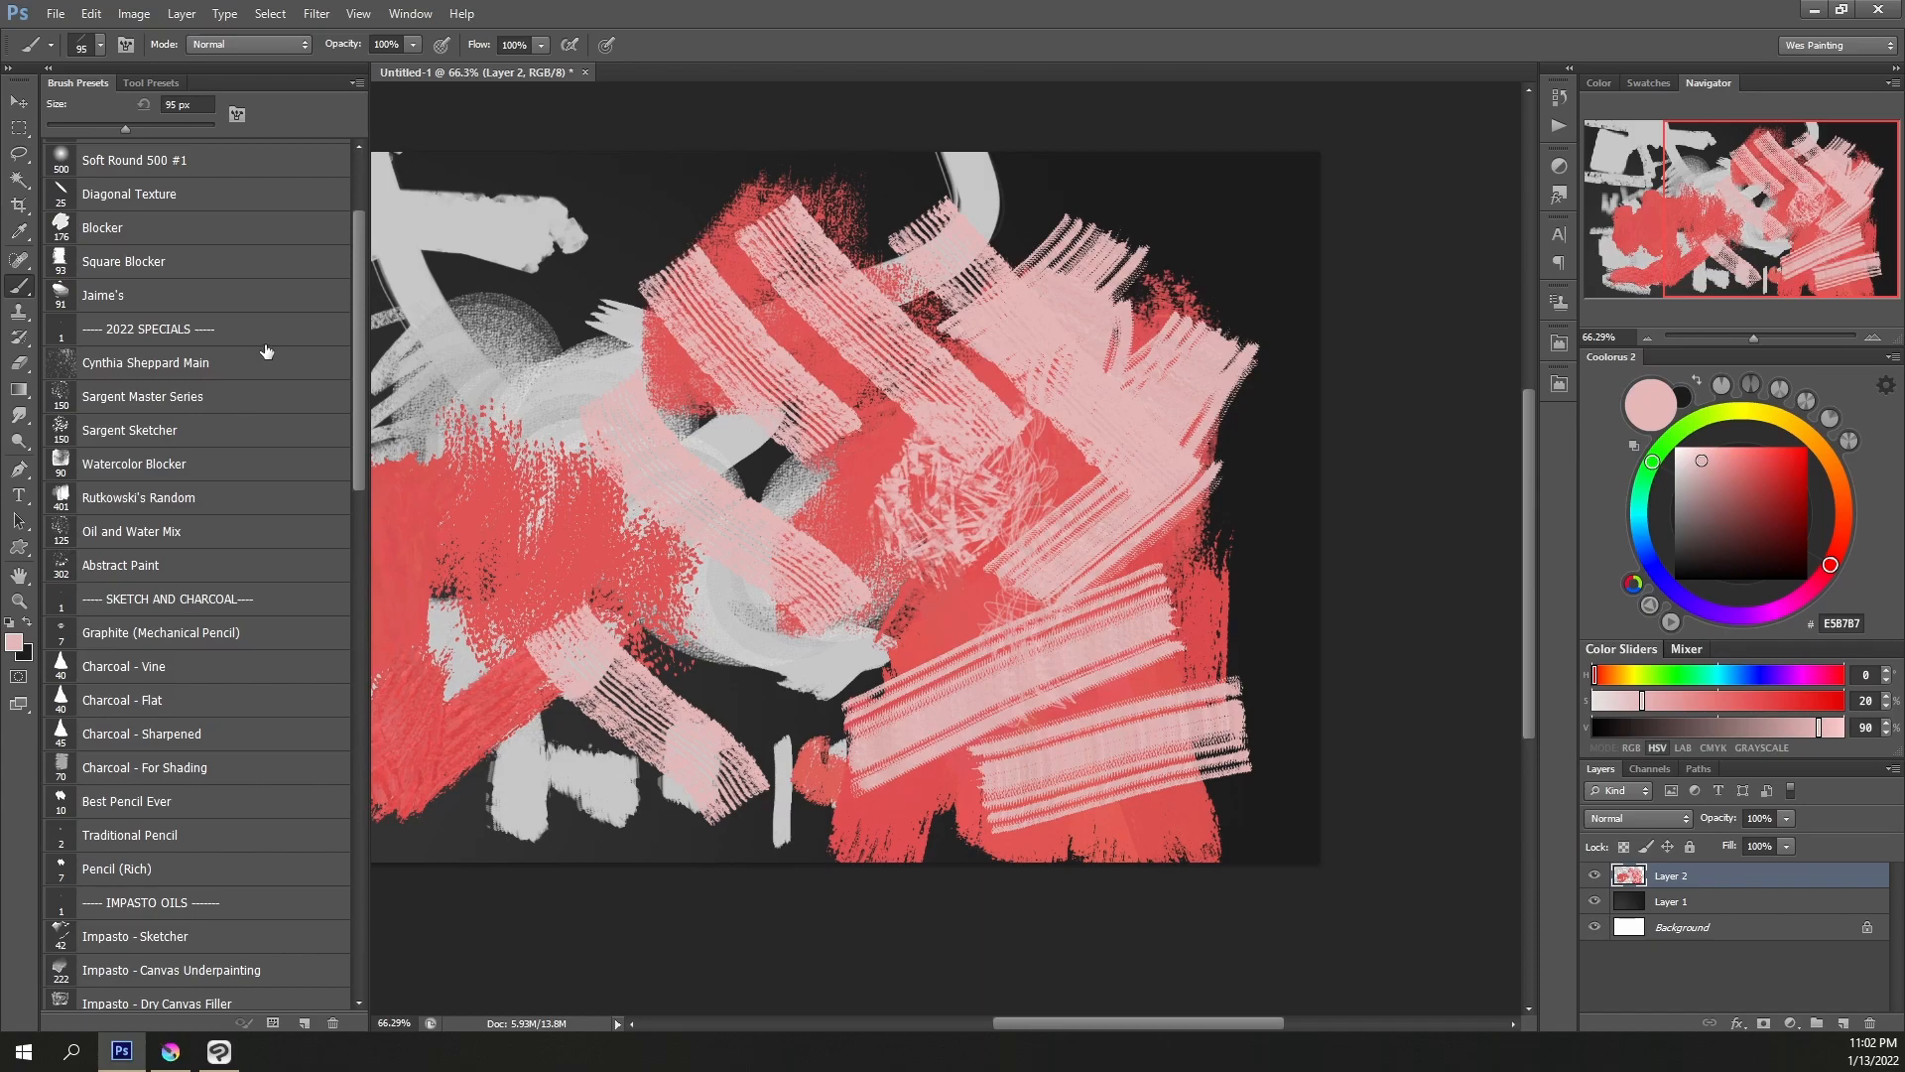
click(1872, 1027)
scroll(921, 655, down, 3)
drag(1088, 1028, 1006, 1027)
scroll(222, 480, down, 3)
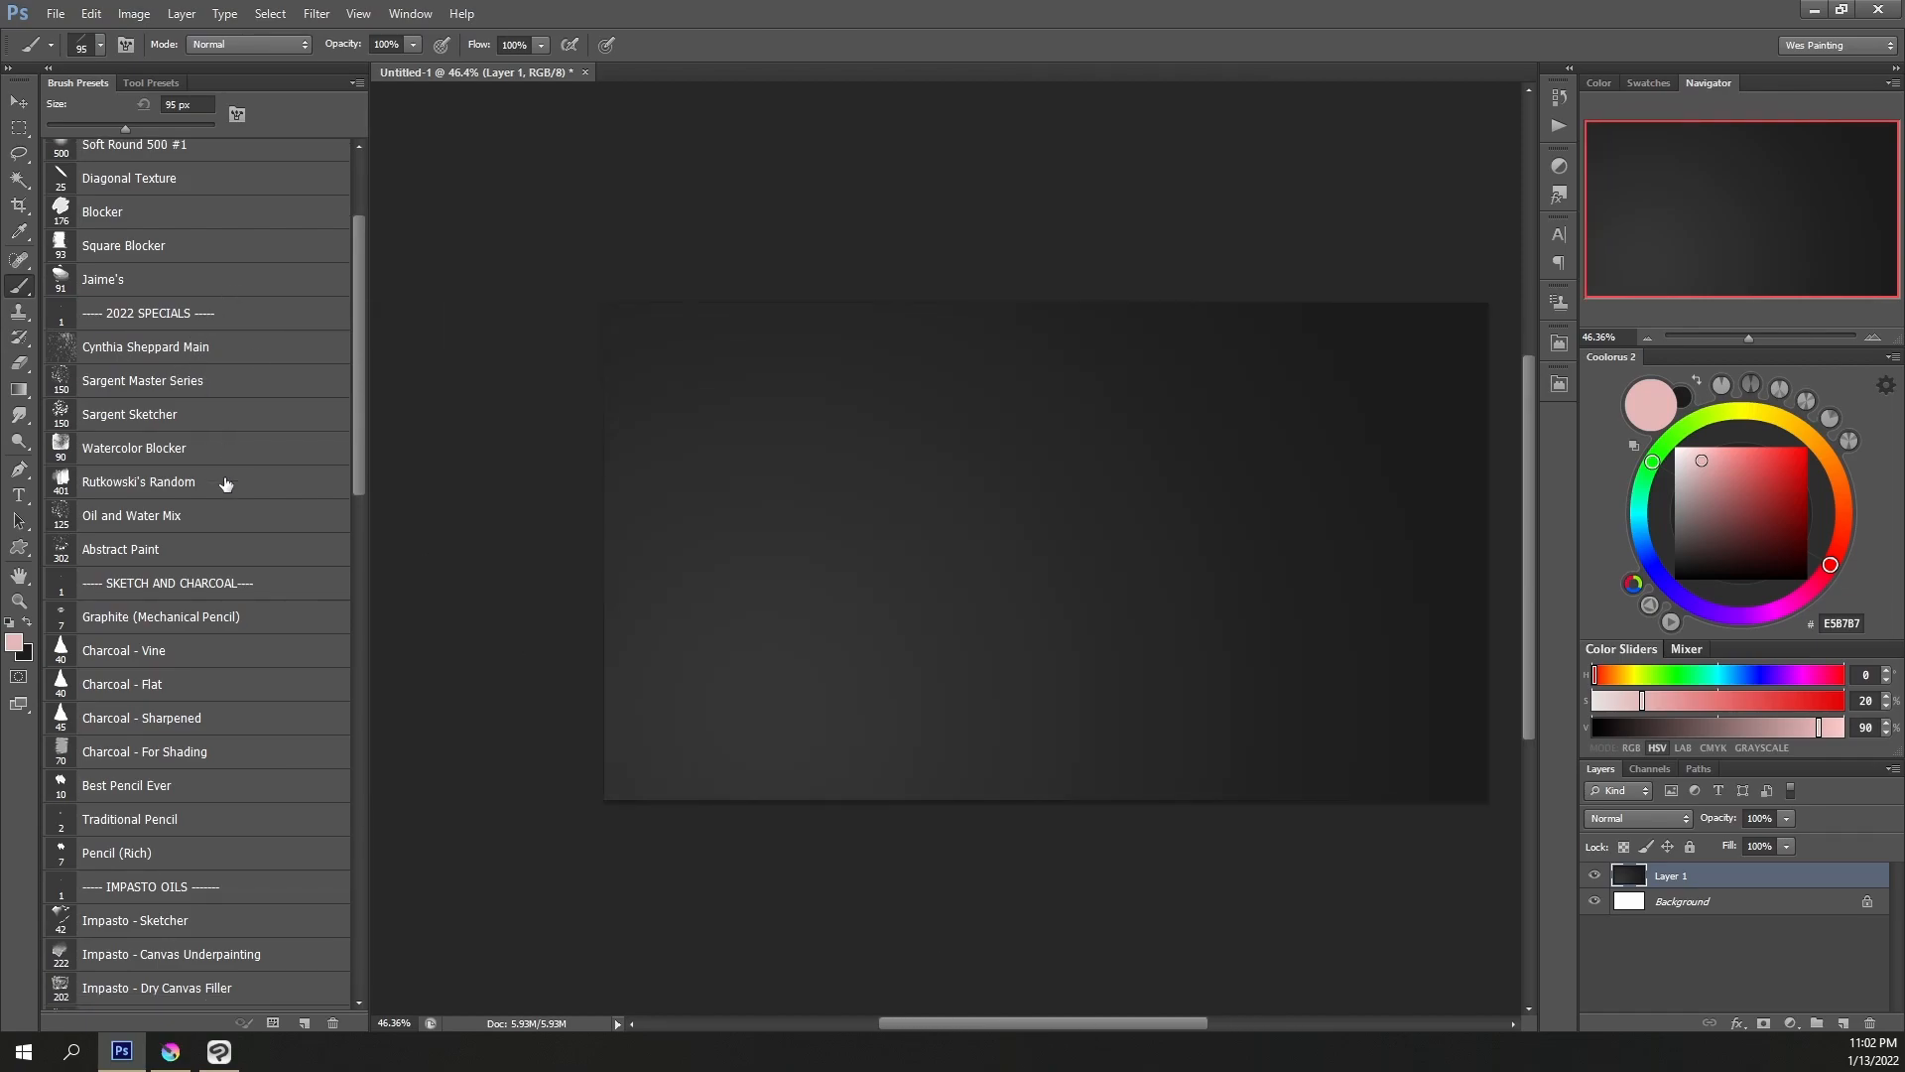
Draw thin pale pink test lines in the upper left of the canvas with Graphite (Mechanical Pencil)
click(171, 586)
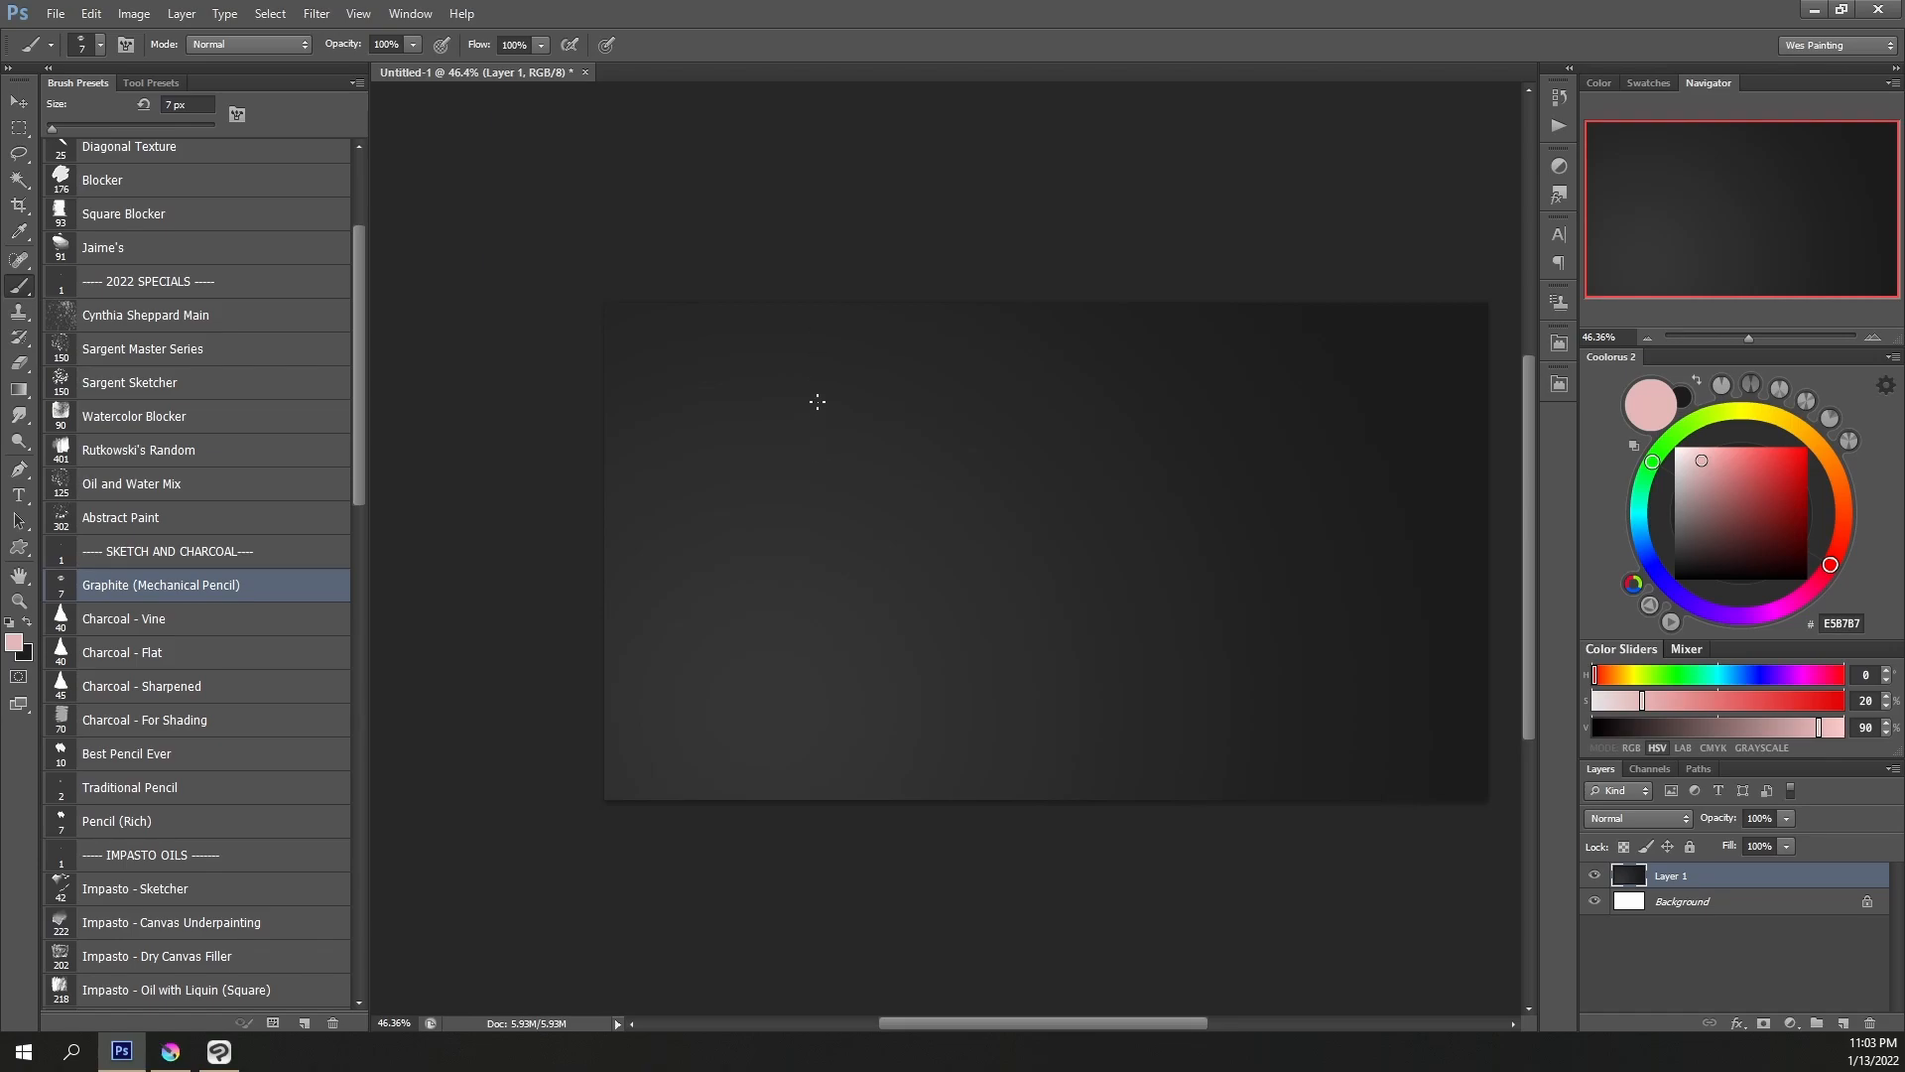
mouse_move(817, 401)
mouse_down()
mouse_move(790, 429)
mouse_move(816, 495)
mouse_move(874, 435)
mouse_move(818, 452)
mouse_up()
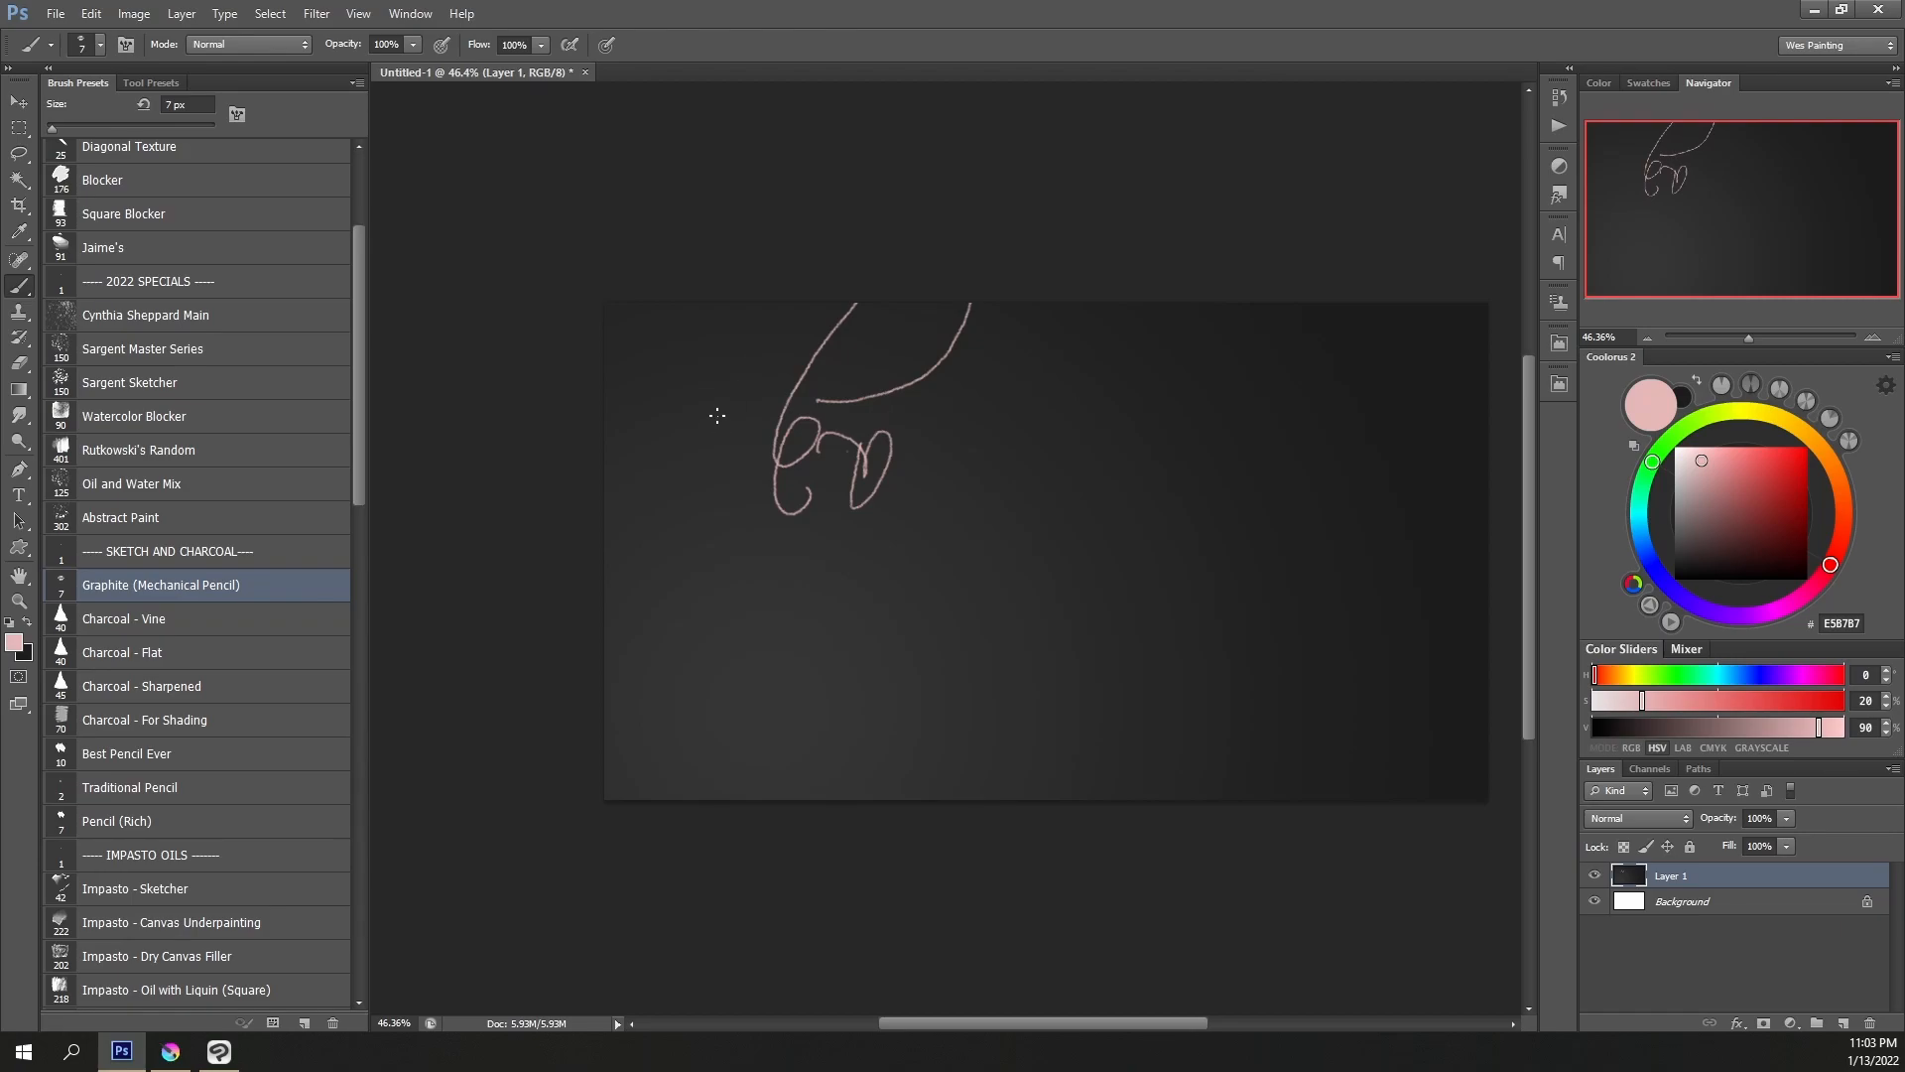
drag(600, 396, 718, 416)
drag(601, 352, 690, 420)
Paint a pale pink patch below the pencil lines with Impasto - Canvas Underpainting and fill it in with Impasto - Dry Canvas Filler
scroll(191, 622, down, 4)
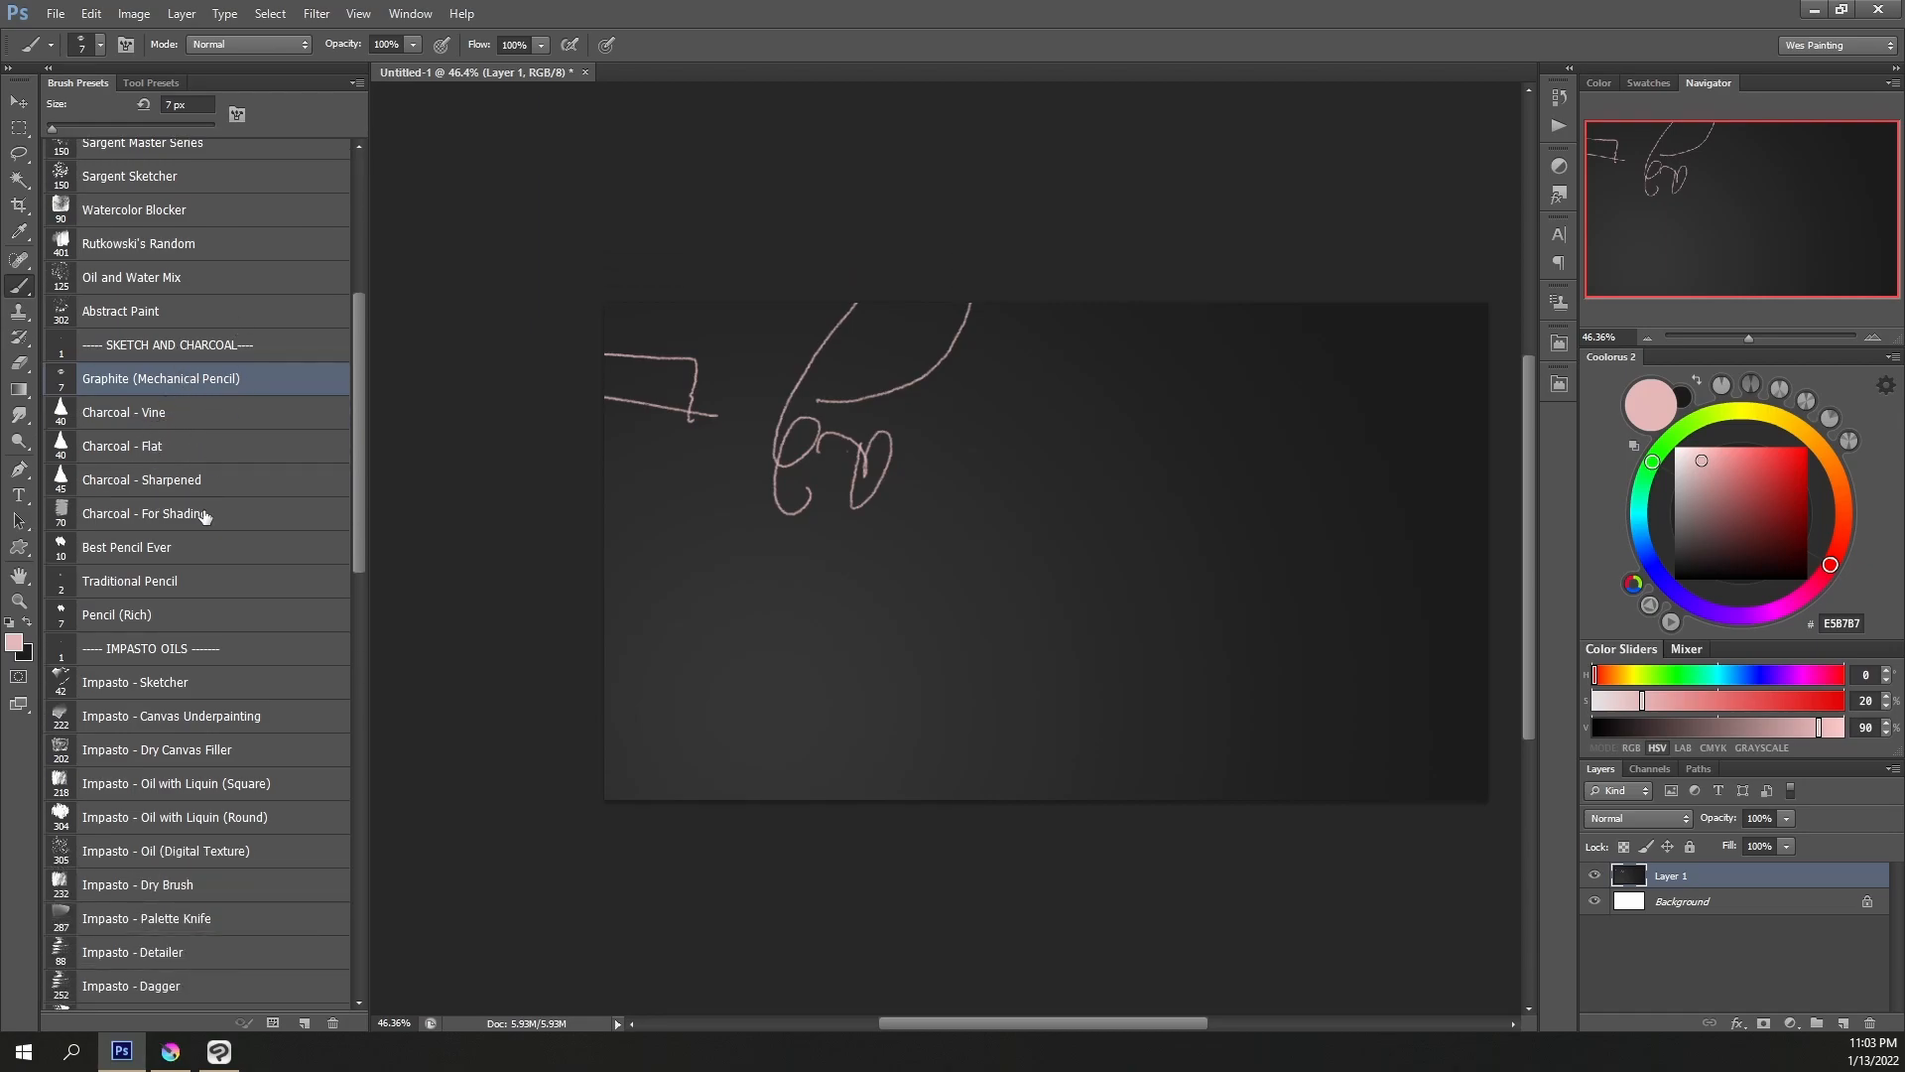
scroll(203, 513, down, 3)
scroll(146, 533, down, 1)
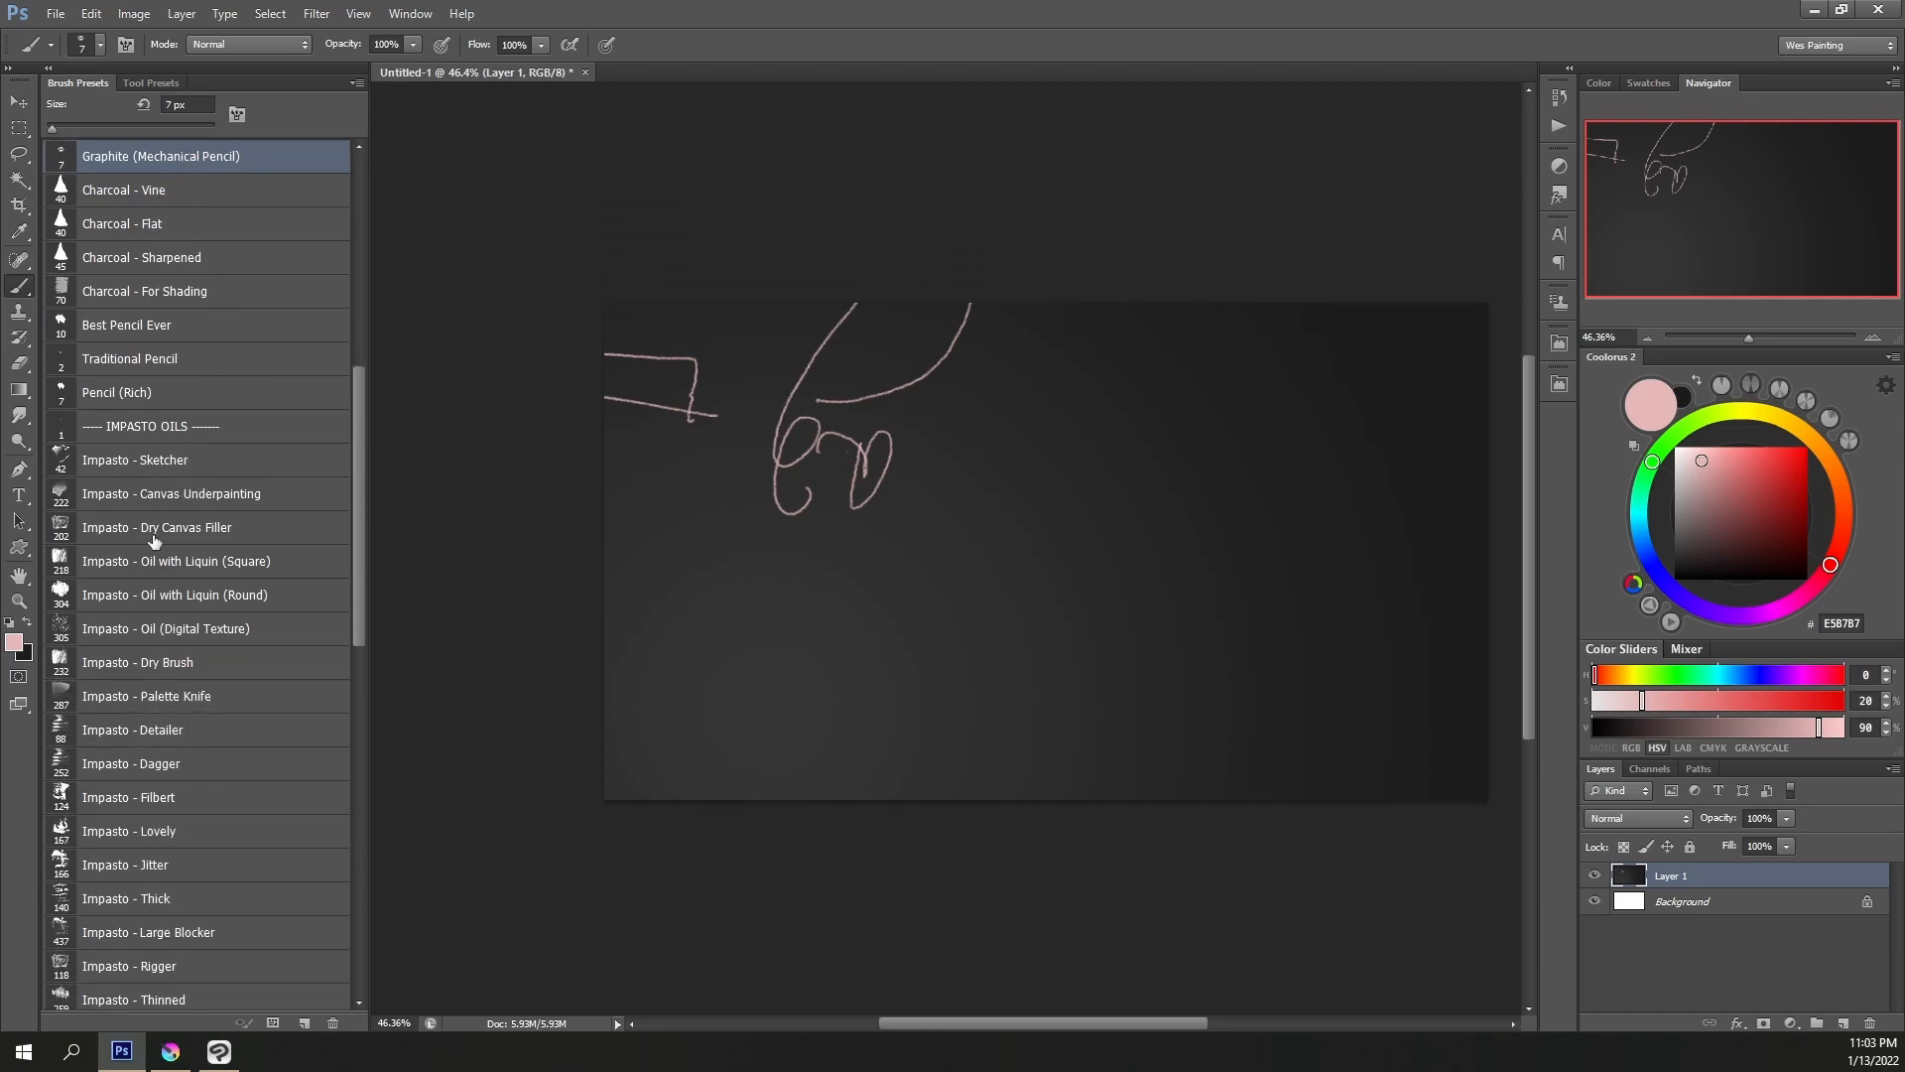
click(139, 461)
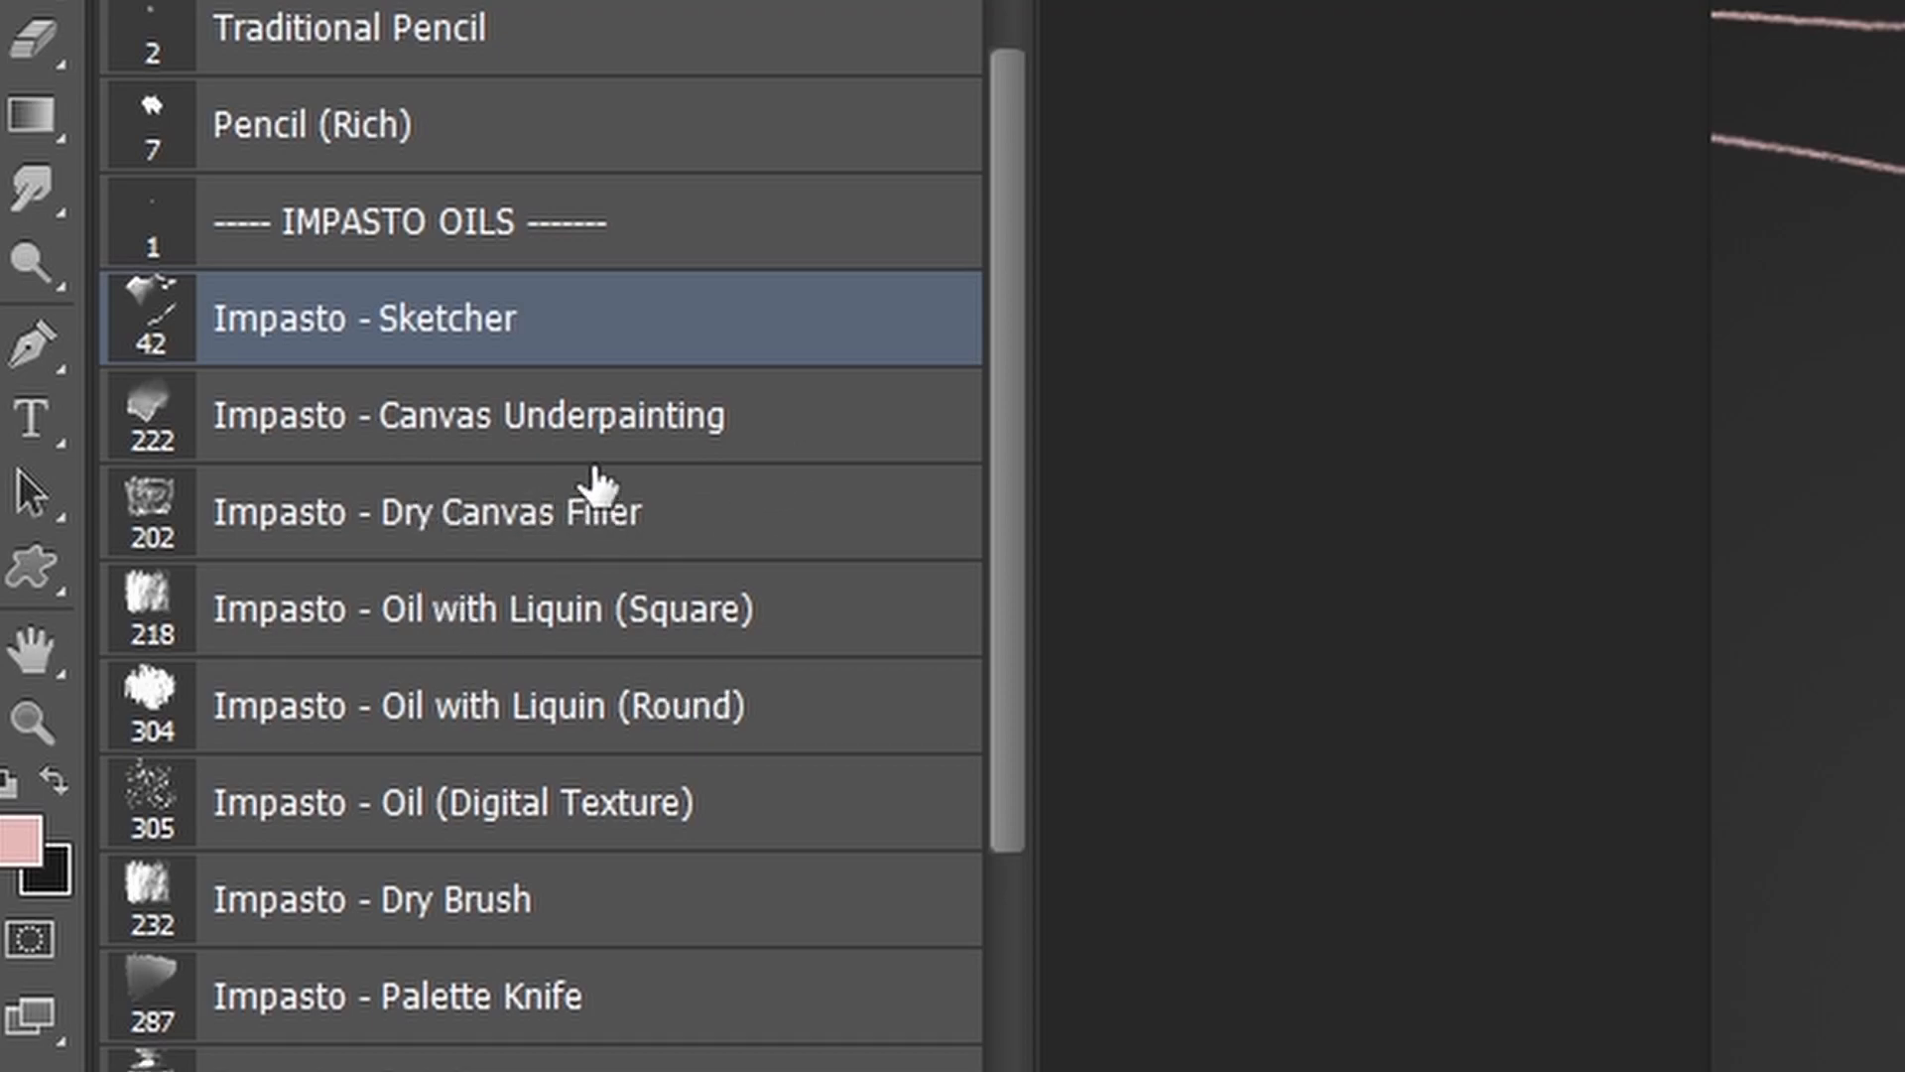
click(595, 416)
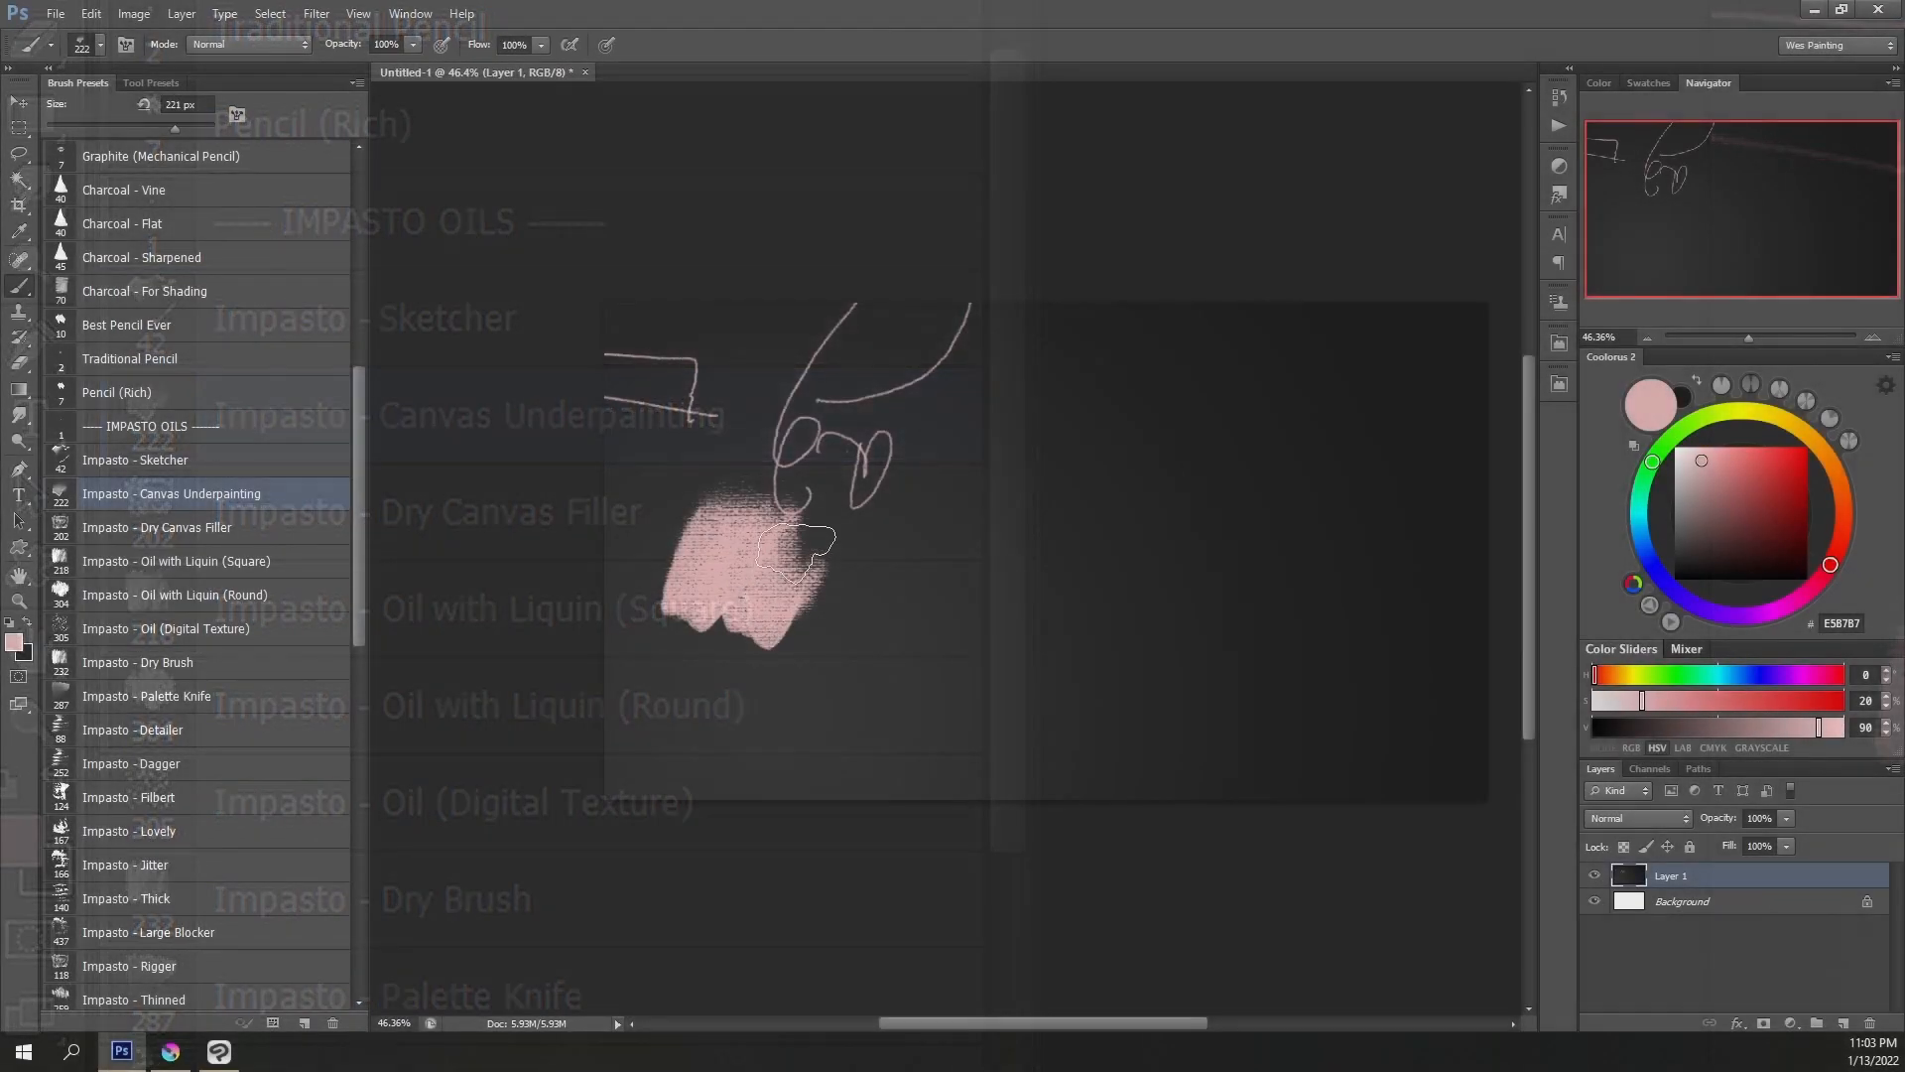
mouse_move(794, 553)
mouse_down()
mouse_move(975, 652)
mouse_move(1069, 616)
mouse_move(1000, 659)
mouse_up()
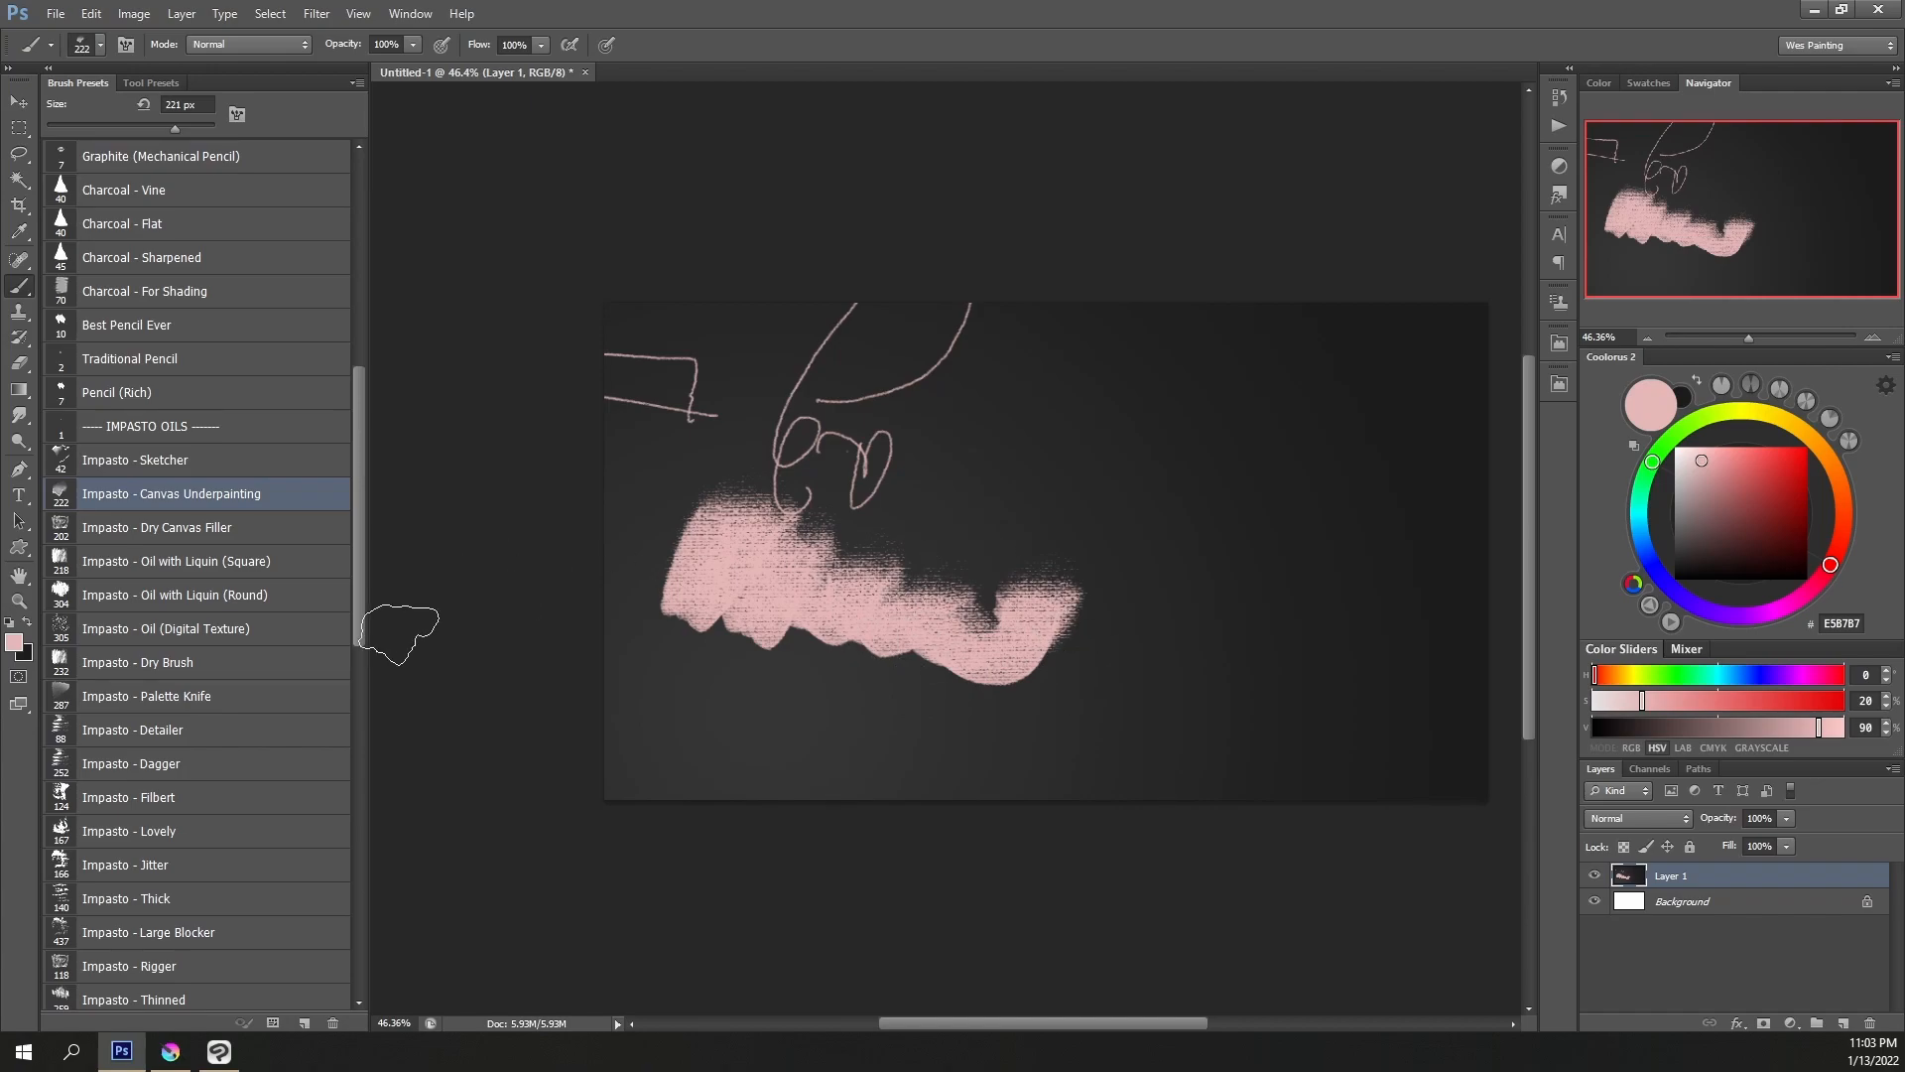
click(198, 531)
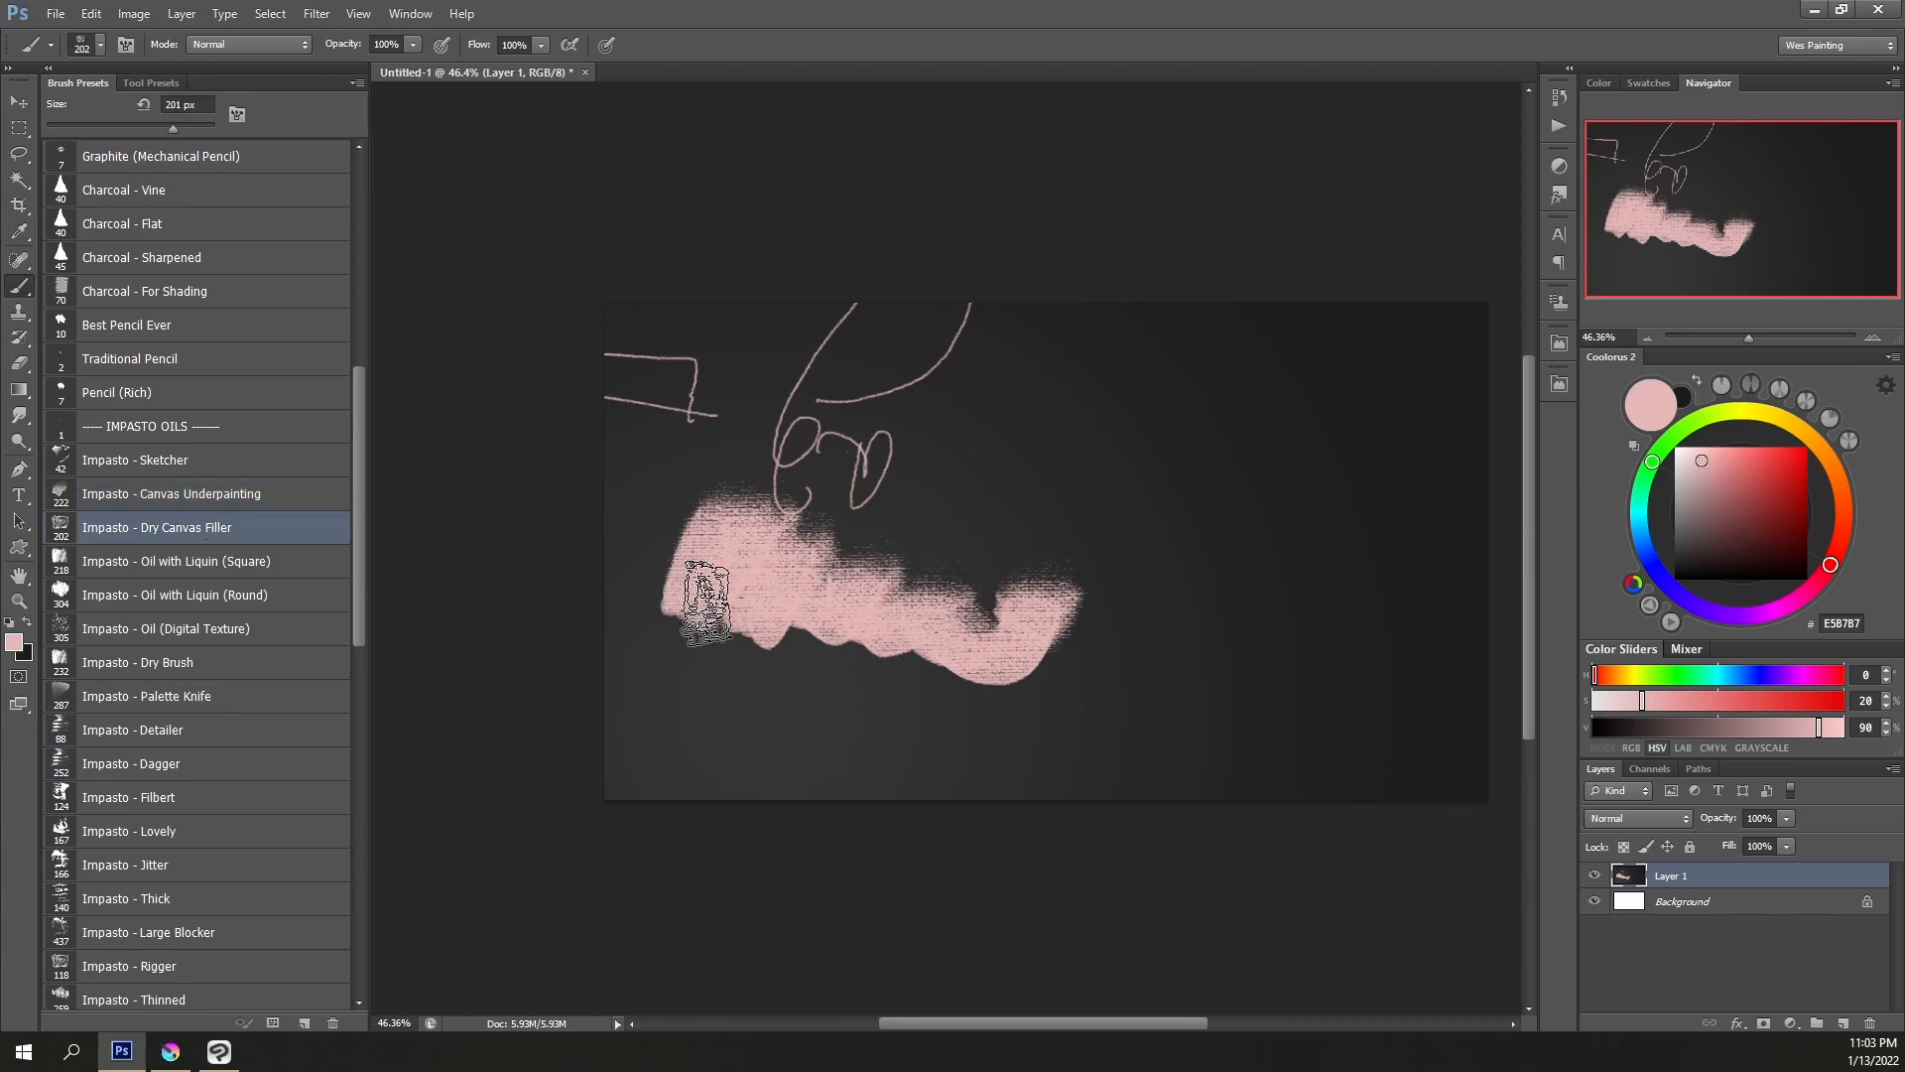
mouse_move(872, 610)
mouse_down()
mouse_move(897, 651)
mouse_move(823, 666)
mouse_move(978, 692)
mouse_up()
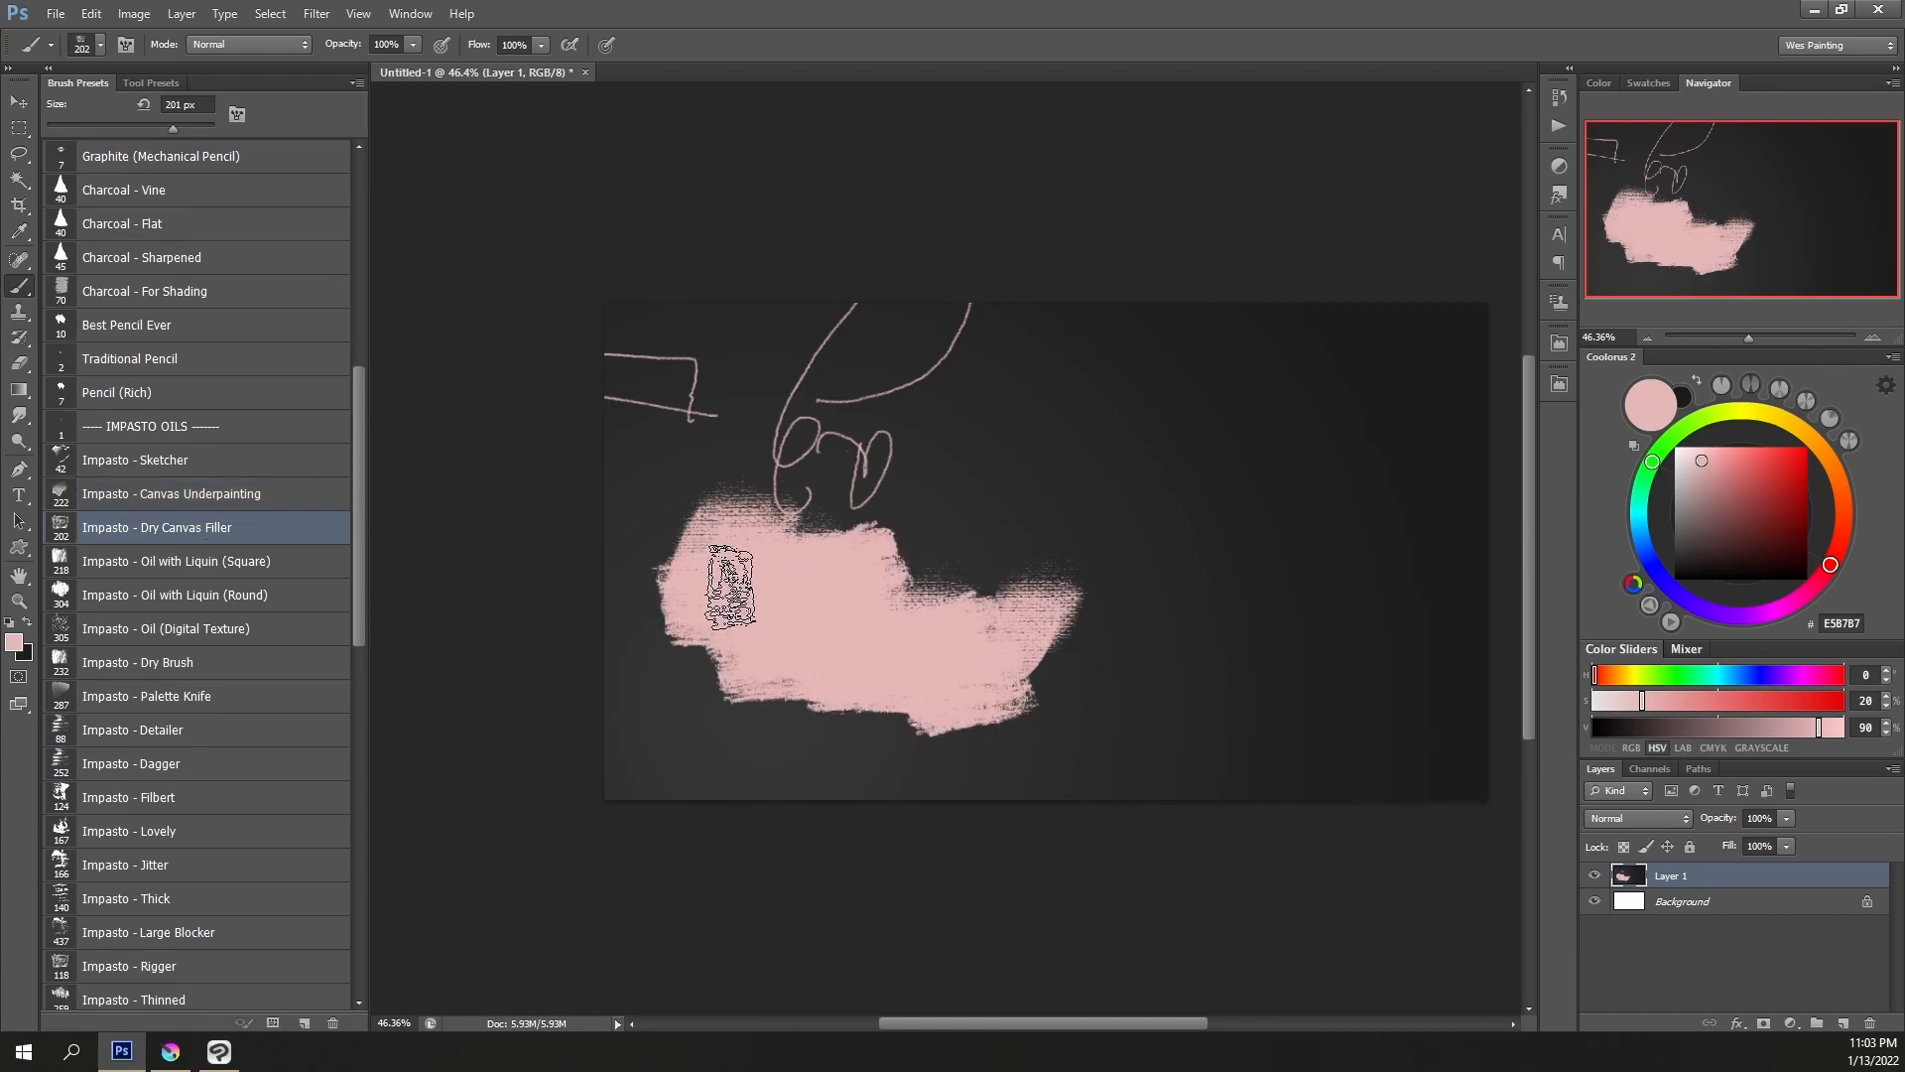
Paint darker red C96B6B strokes over the pink patch with Impasto - Oil with Liquin (Square) and Impasto - Oil with Liquin (Round)
click(229, 573)
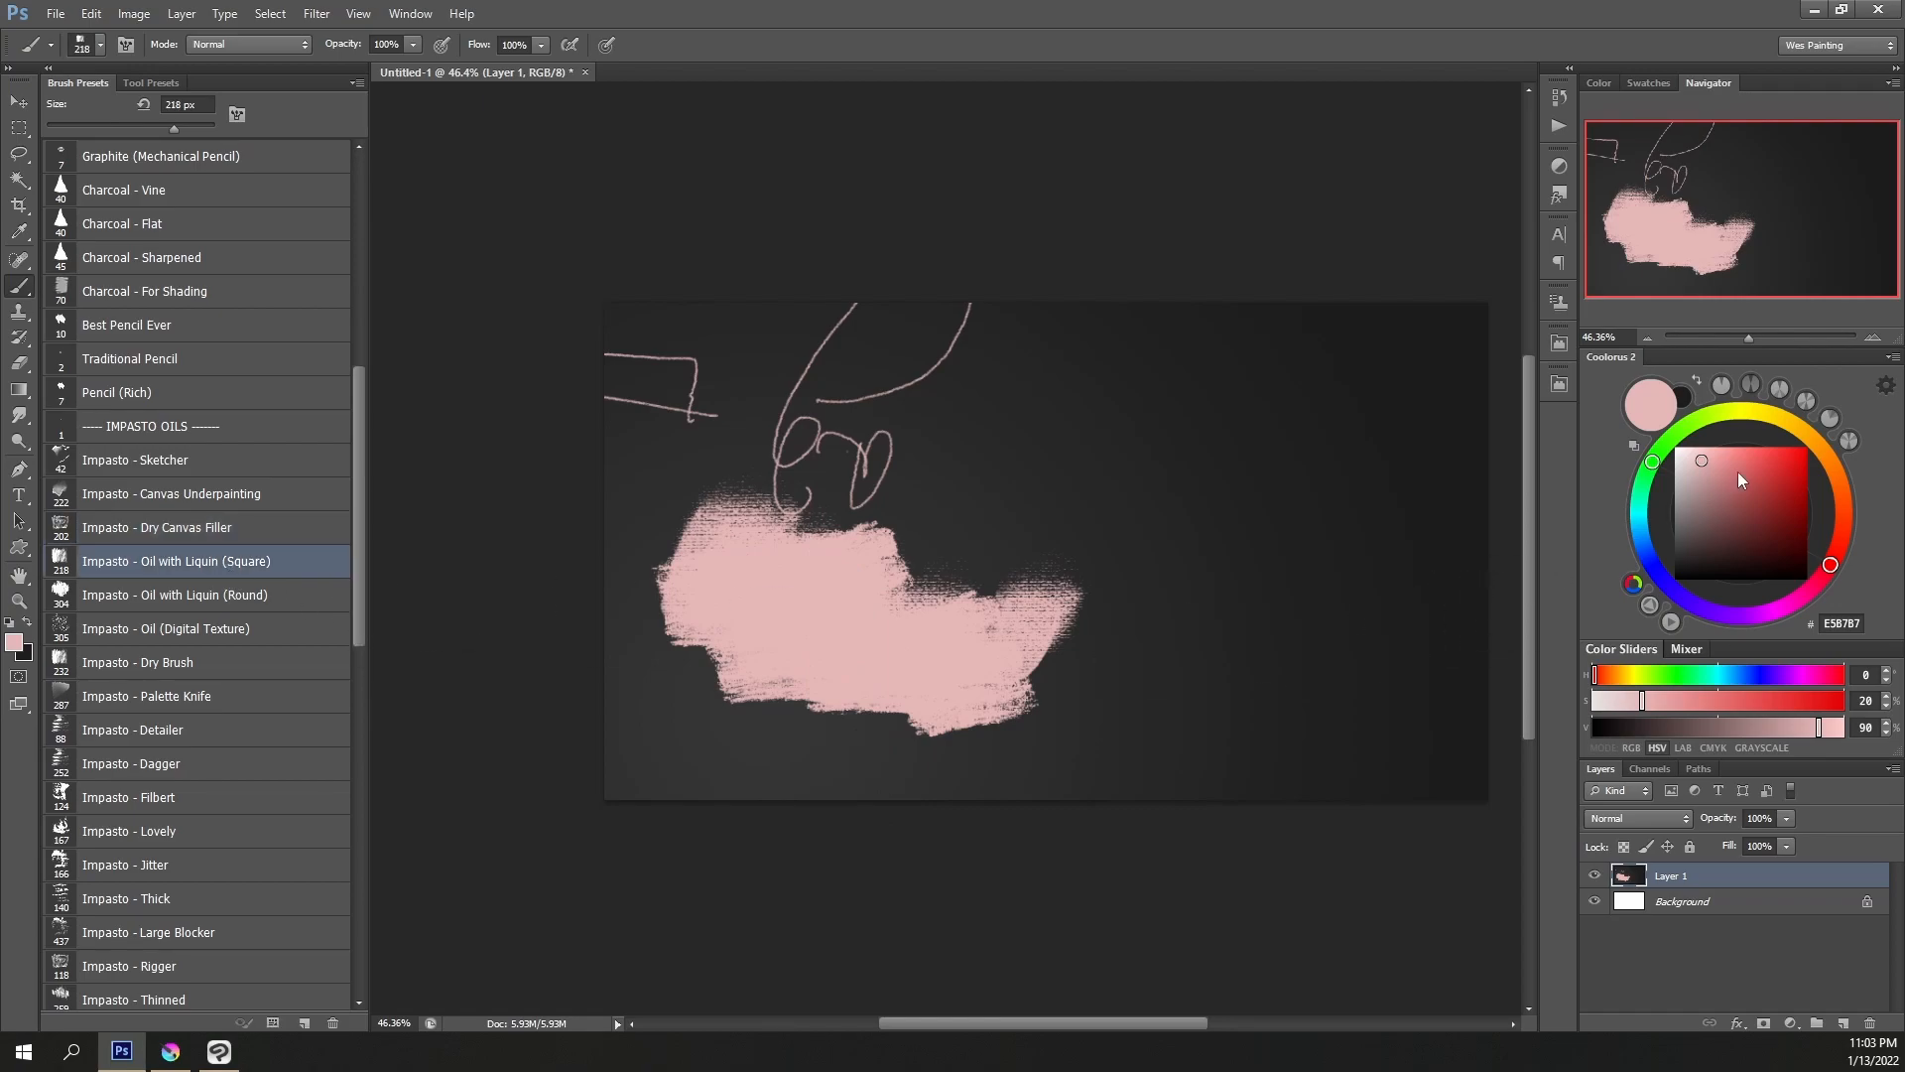
click(1736, 474)
mouse_move(778, 520)
mouse_down()
mouse_move(678, 676)
mouse_move(750, 630)
mouse_move(808, 627)
mouse_move(817, 678)
mouse_move(854, 744)
mouse_up()
click(181, 594)
mouse_move(853, 535)
mouse_down()
mouse_move(872, 502)
mouse_move(1021, 574)
mouse_move(1118, 709)
mouse_up()
Extend the red patch along its lower edge and toward the separate red block with Impasto - Dry Brush
click(257, 641)
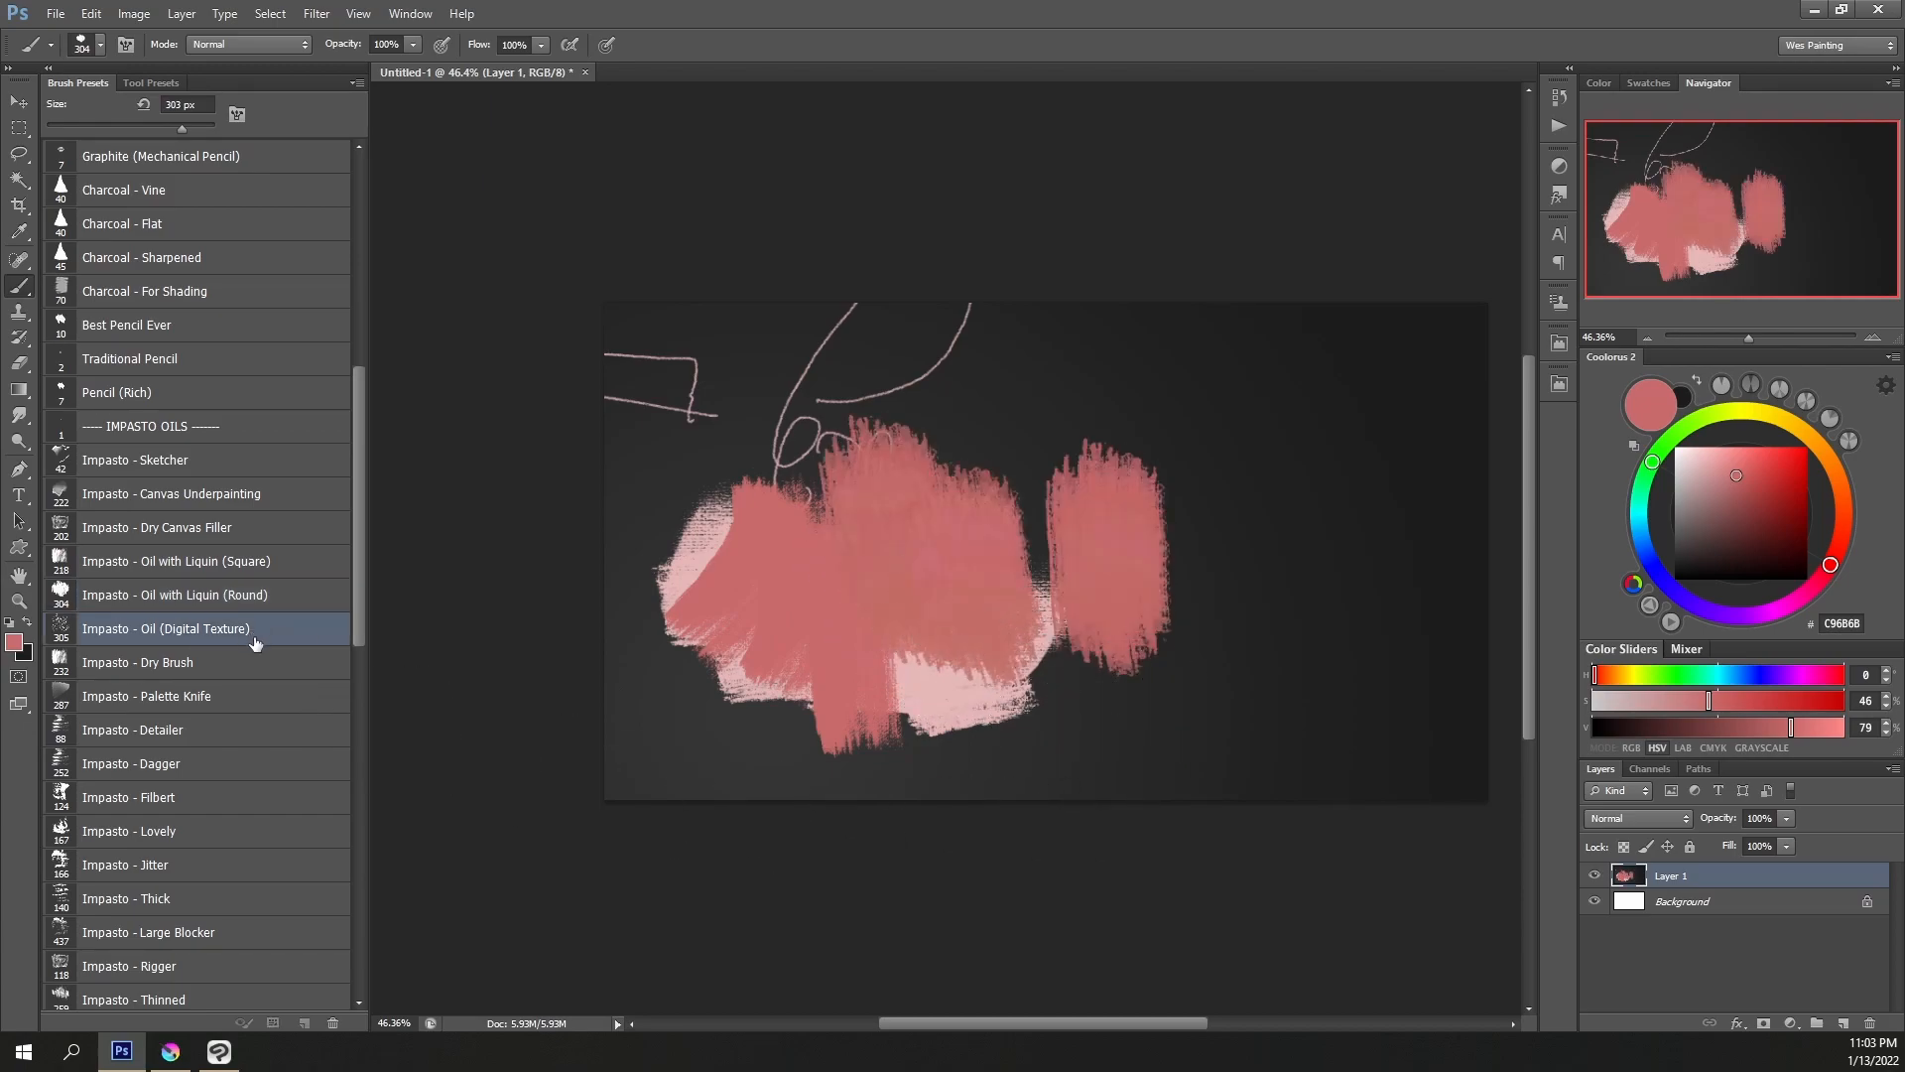
click(220, 661)
mouse_move(853, 709)
mouse_down()
mouse_move(987, 641)
mouse_move(862, 785)
mouse_move(983, 789)
mouse_move(1084, 531)
mouse_move(1076, 459)
mouse_up()
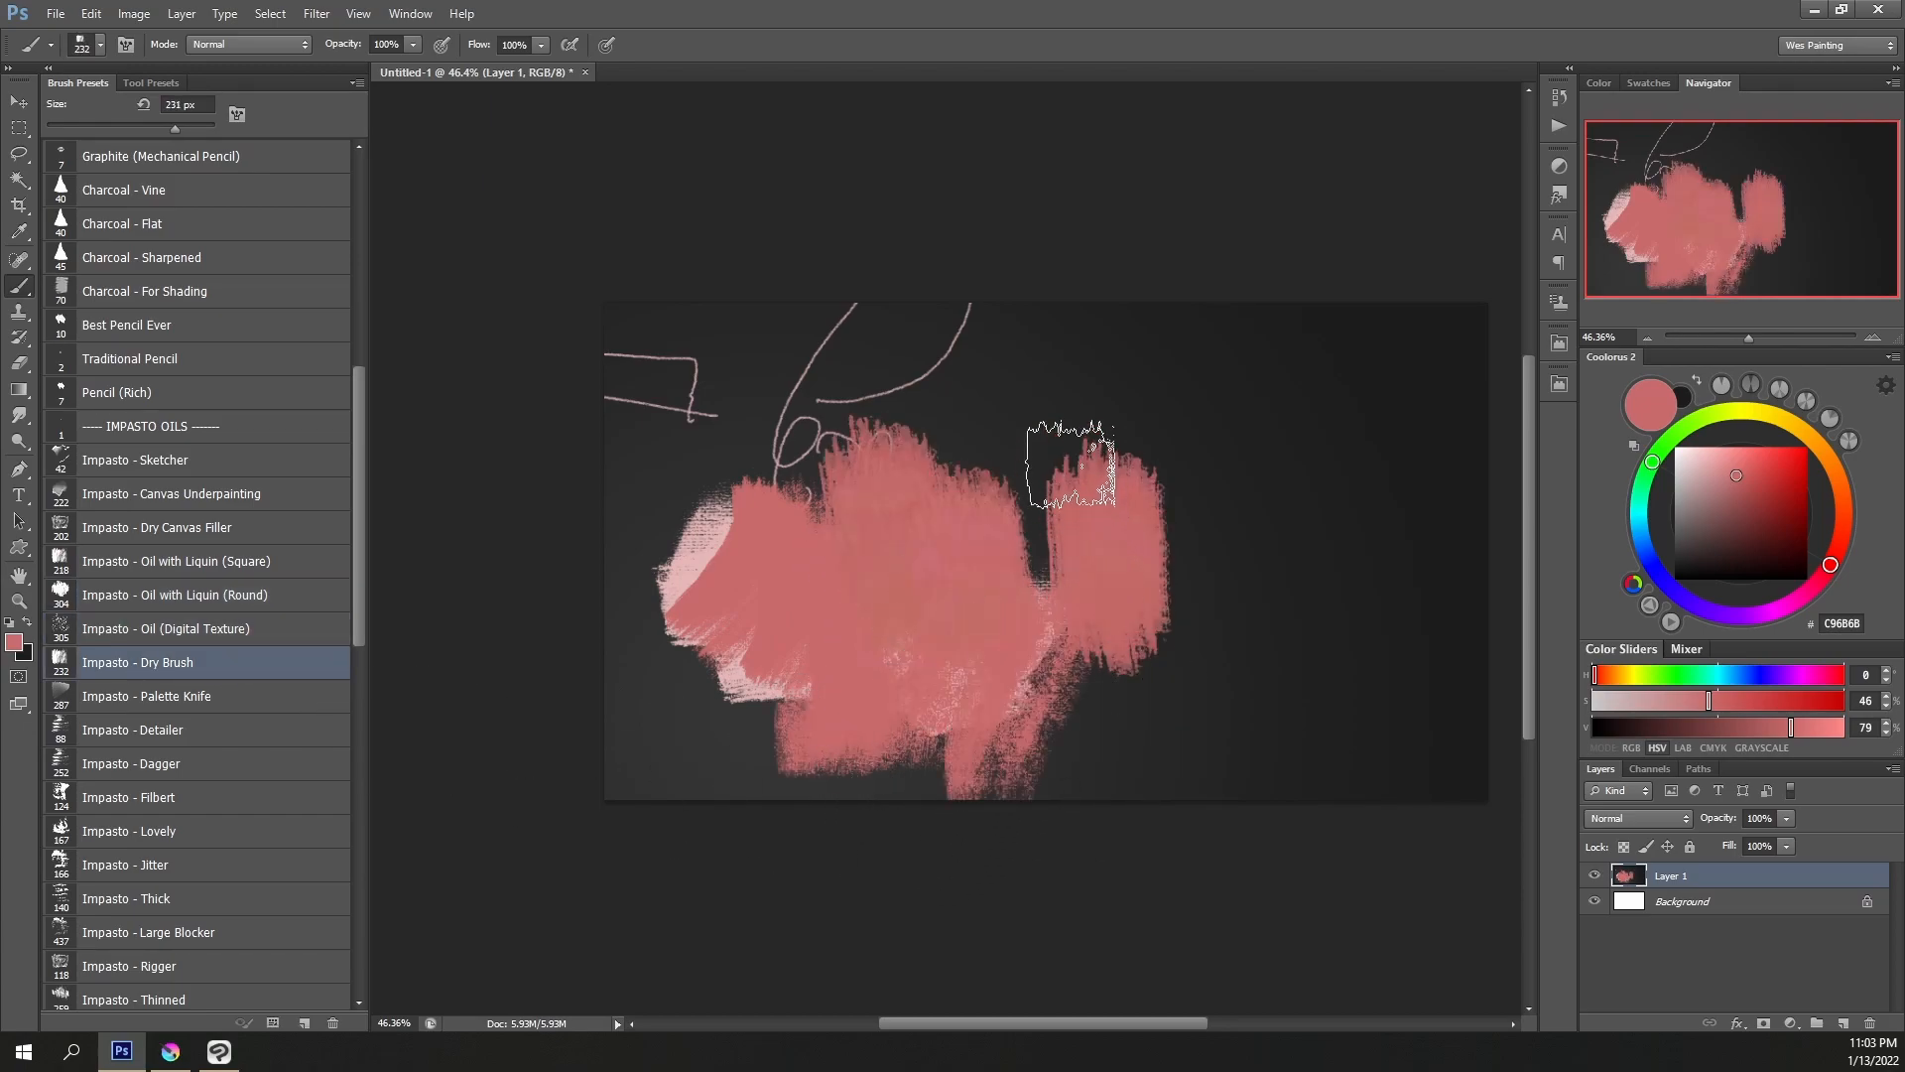
Smudge the left edges of the paint patch using the Impasto - Palette Knife brush with the Smudge tool at 51% strength
click(243, 694)
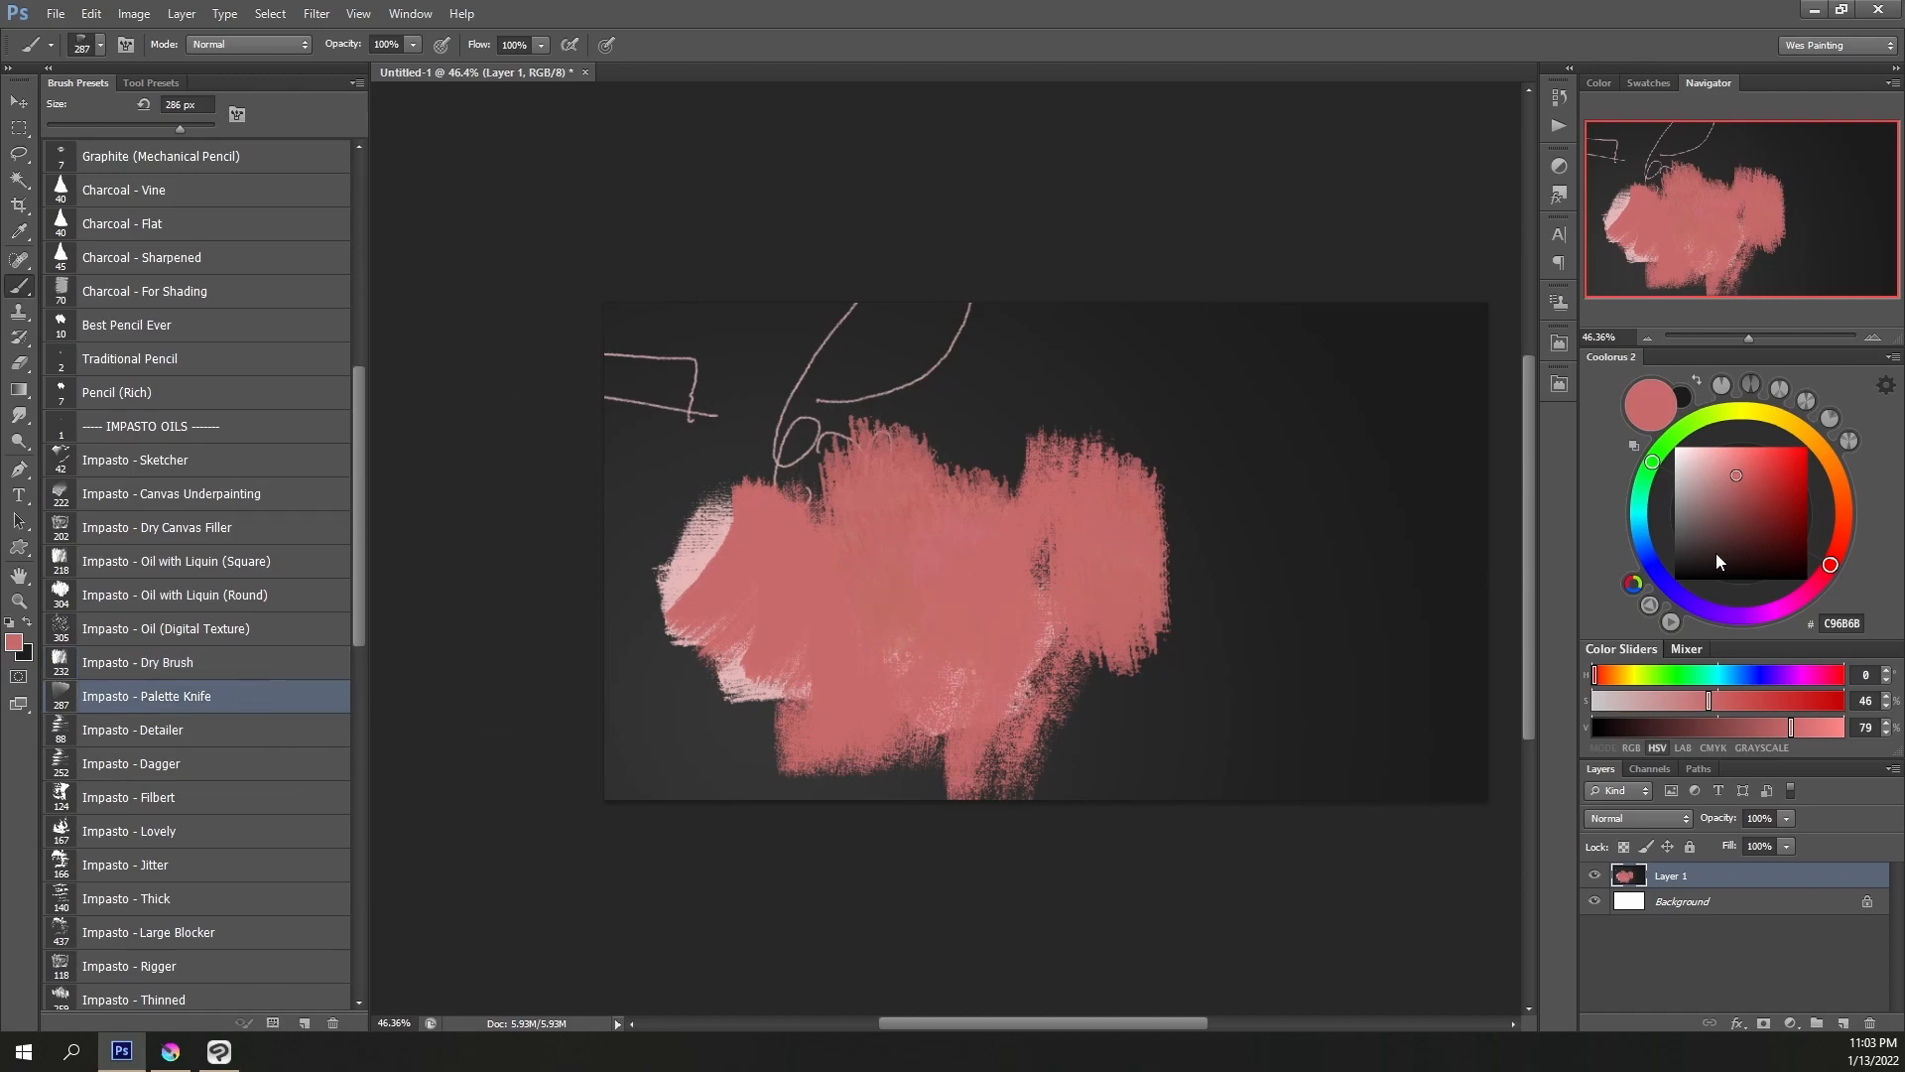
click(18, 421)
click(151, 693)
click(381, 45)
drag(390, 69, 414, 70)
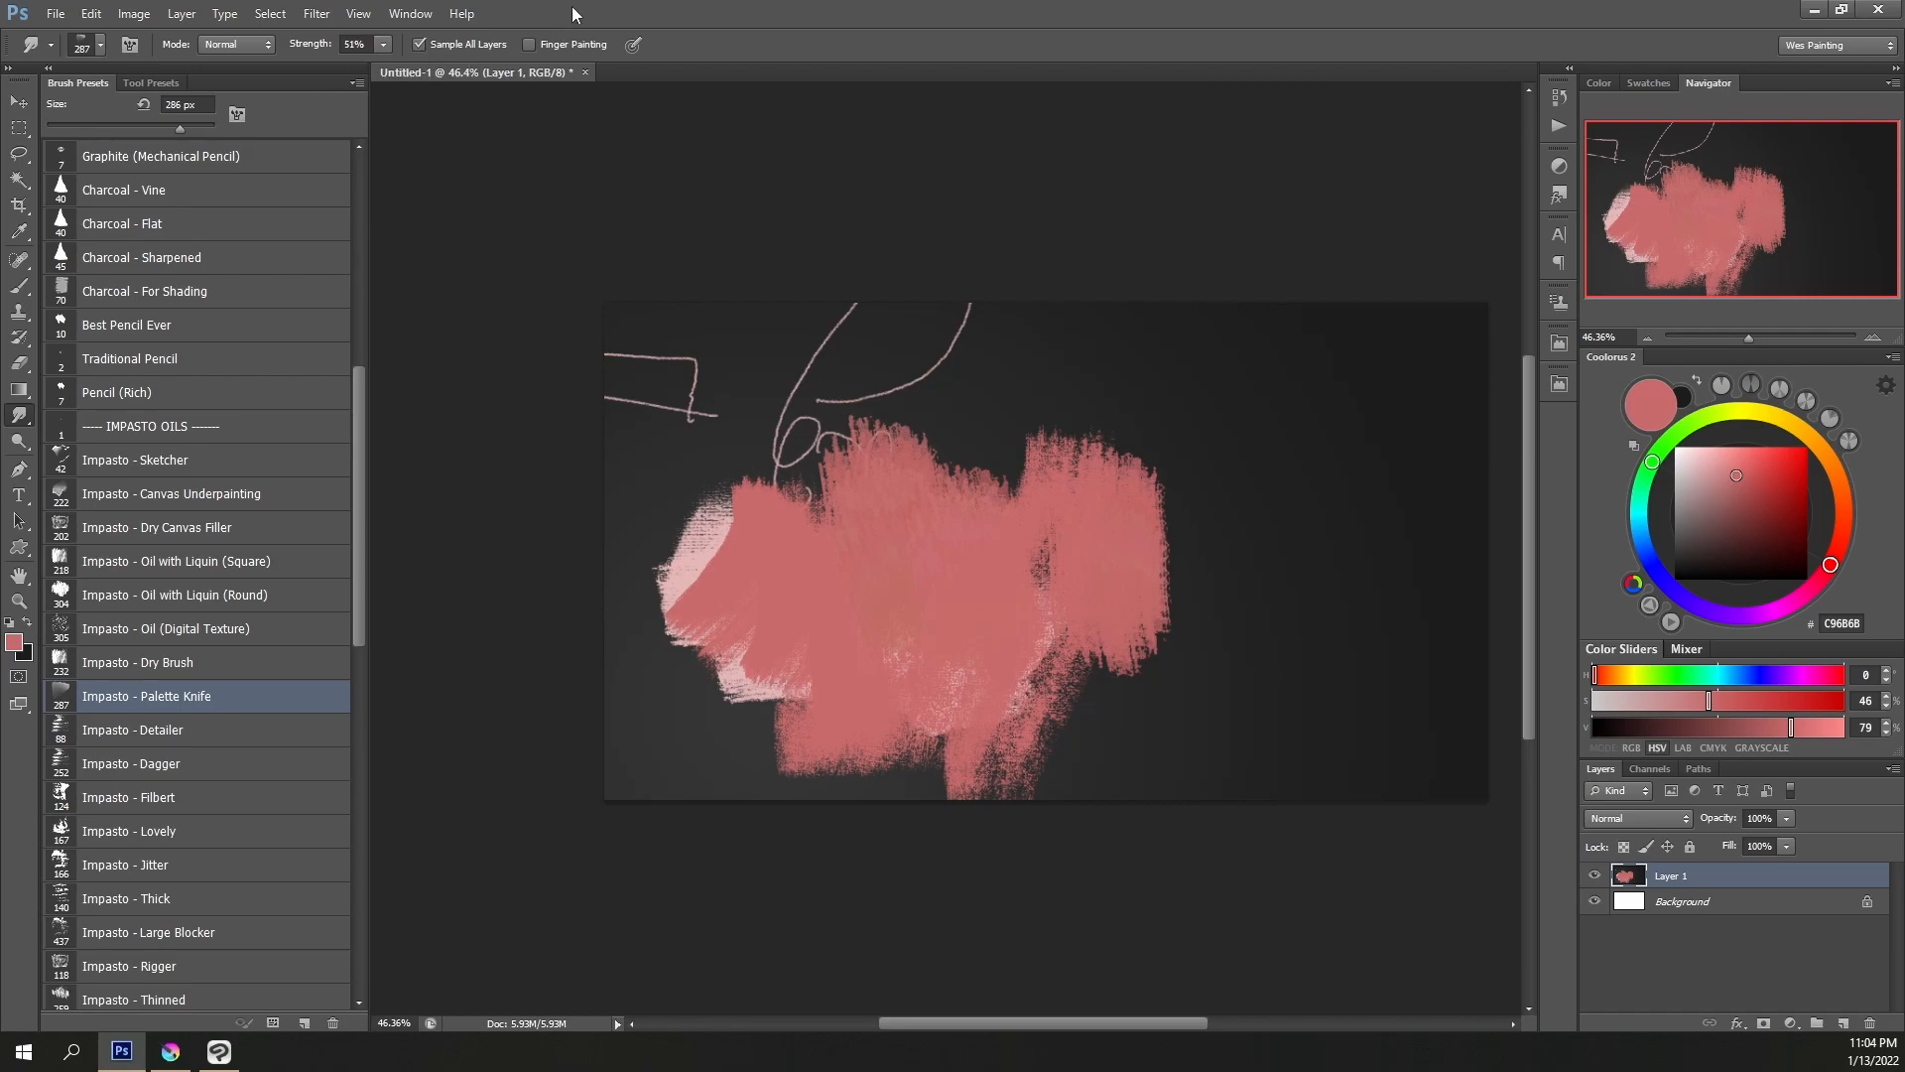
drag(700, 716, 701, 739)
drag(703, 483, 732, 410)
drag(749, 518, 763, 400)
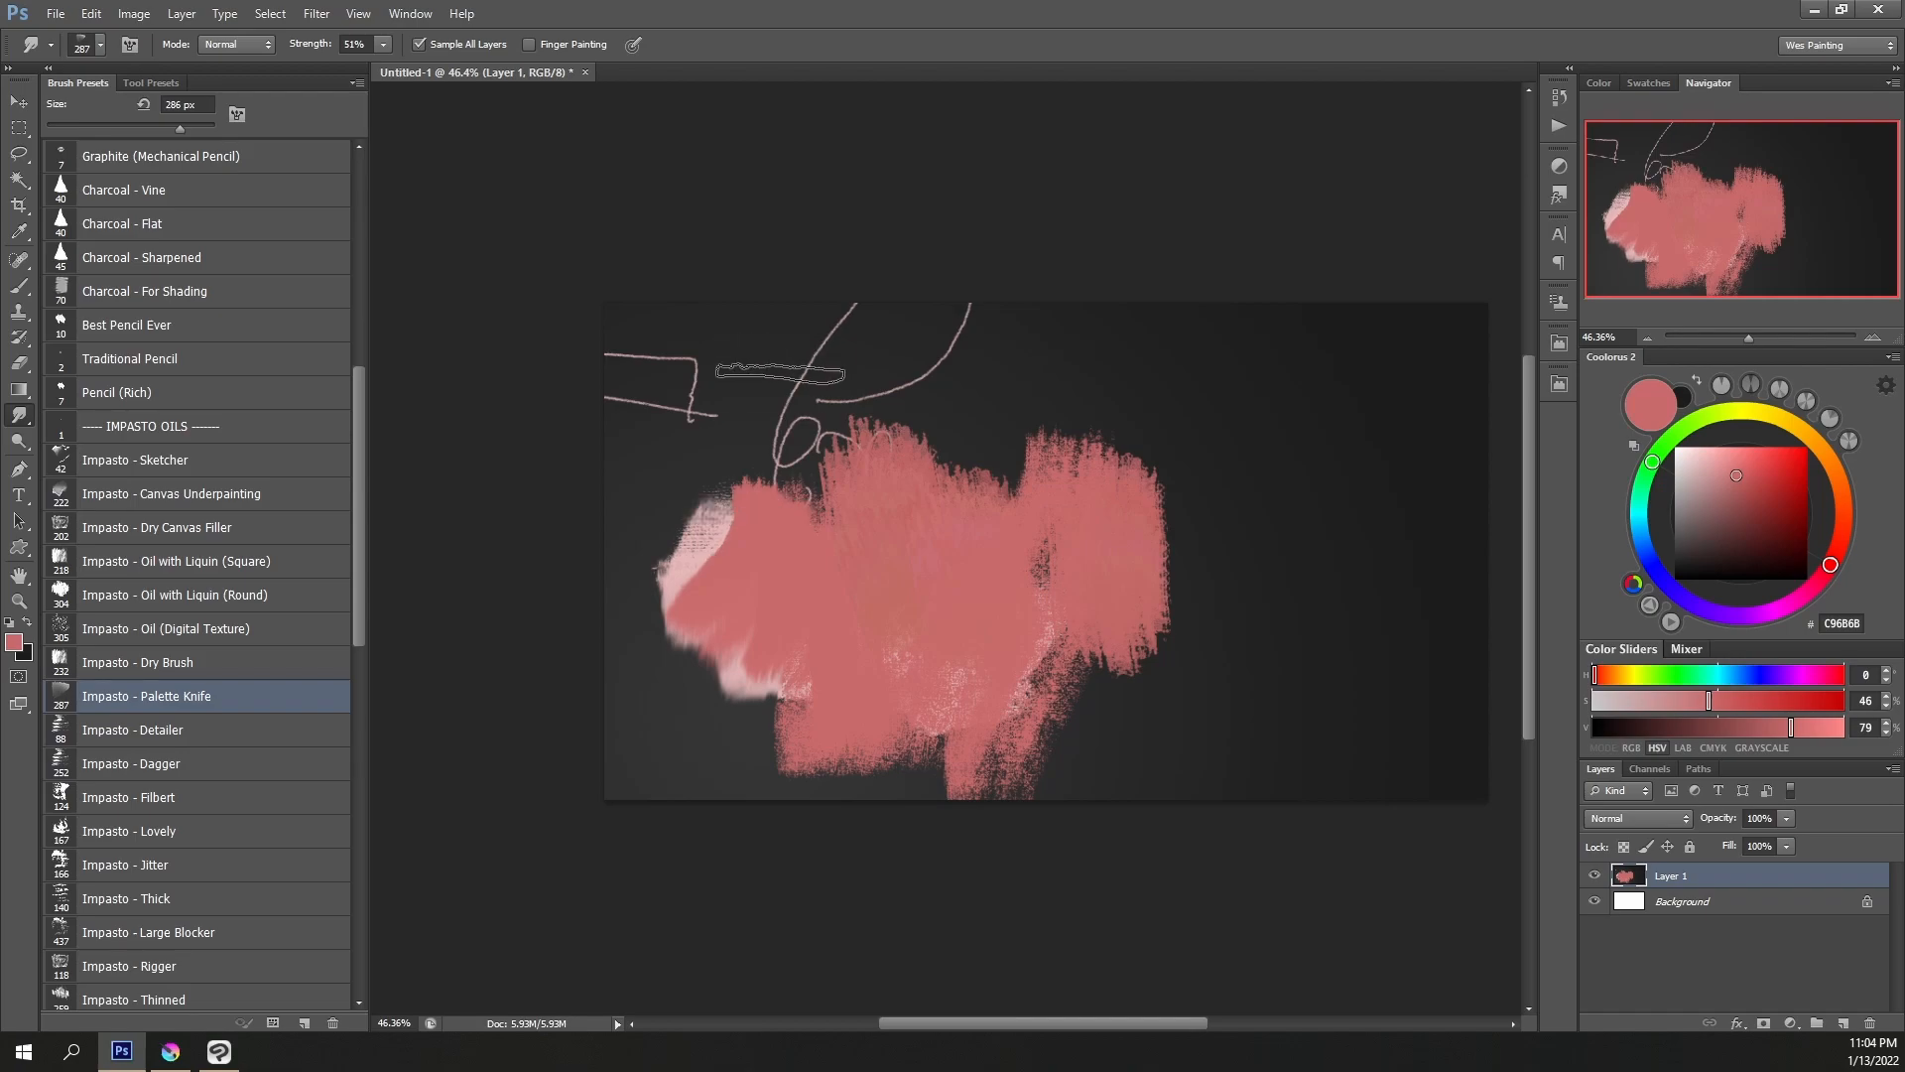
Paint textured red strokes around the left side of the patch using the Brush tool with Impasto - Palette Knife
click(19, 287)
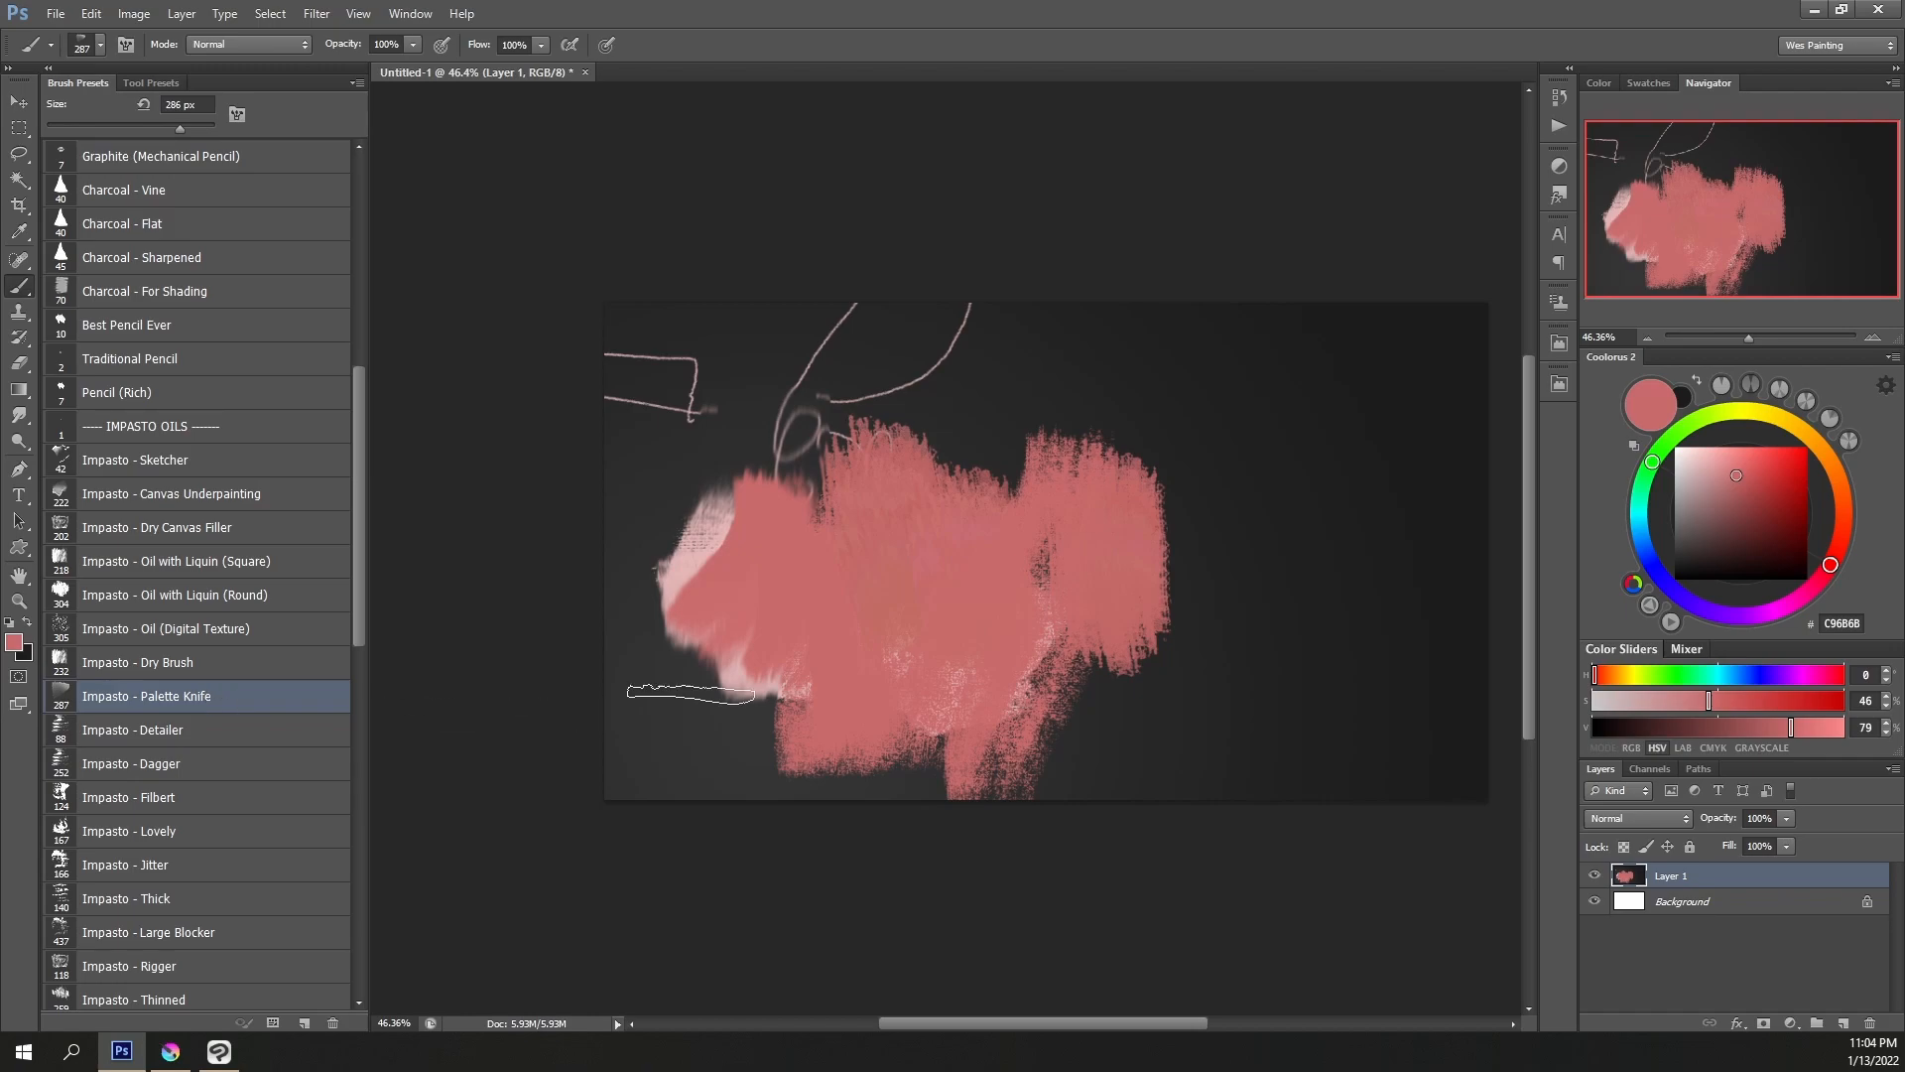
mouse_move(765, 528)
mouse_down()
mouse_move(789, 410)
mouse_move(769, 389)
mouse_up()
drag(665, 524, 710, 730)
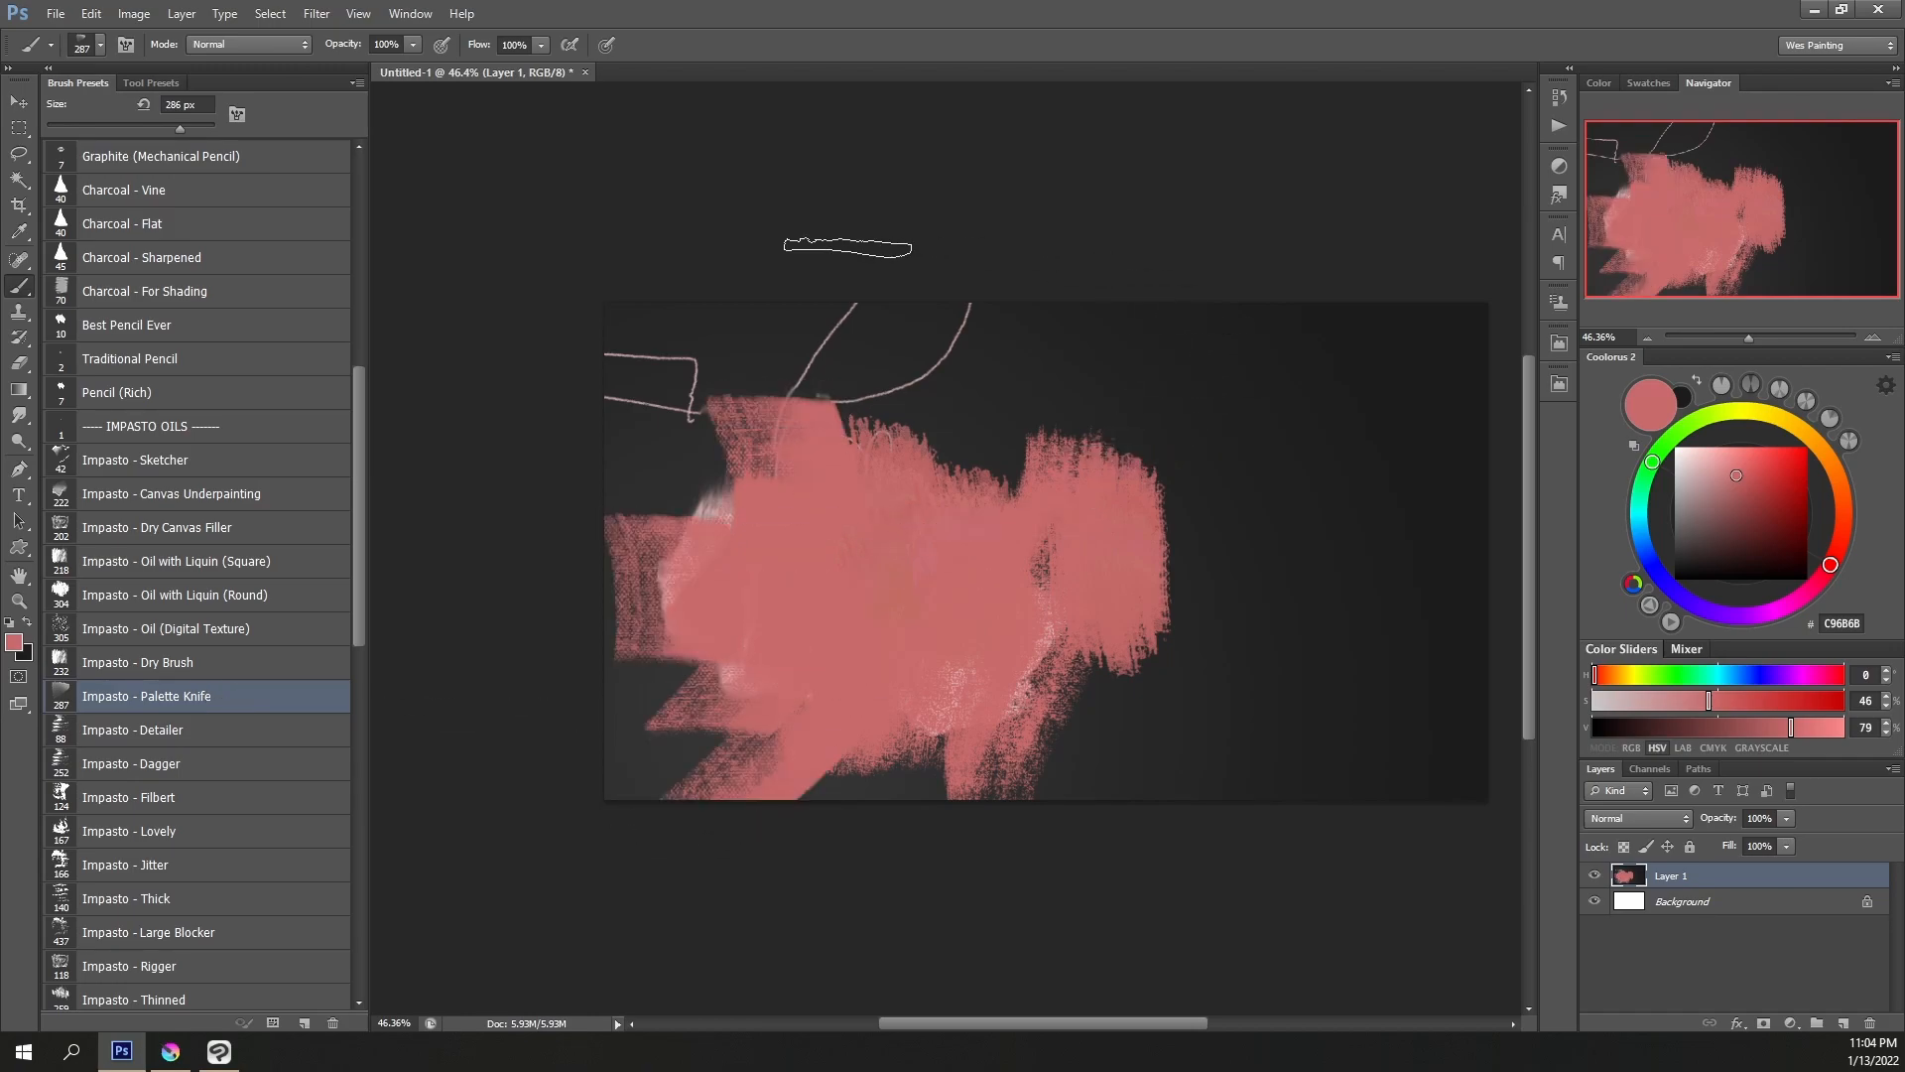
Return to the BASIC group of brush presets and select the Diagonal Texture brush
scroll(355, 416, down, 2)
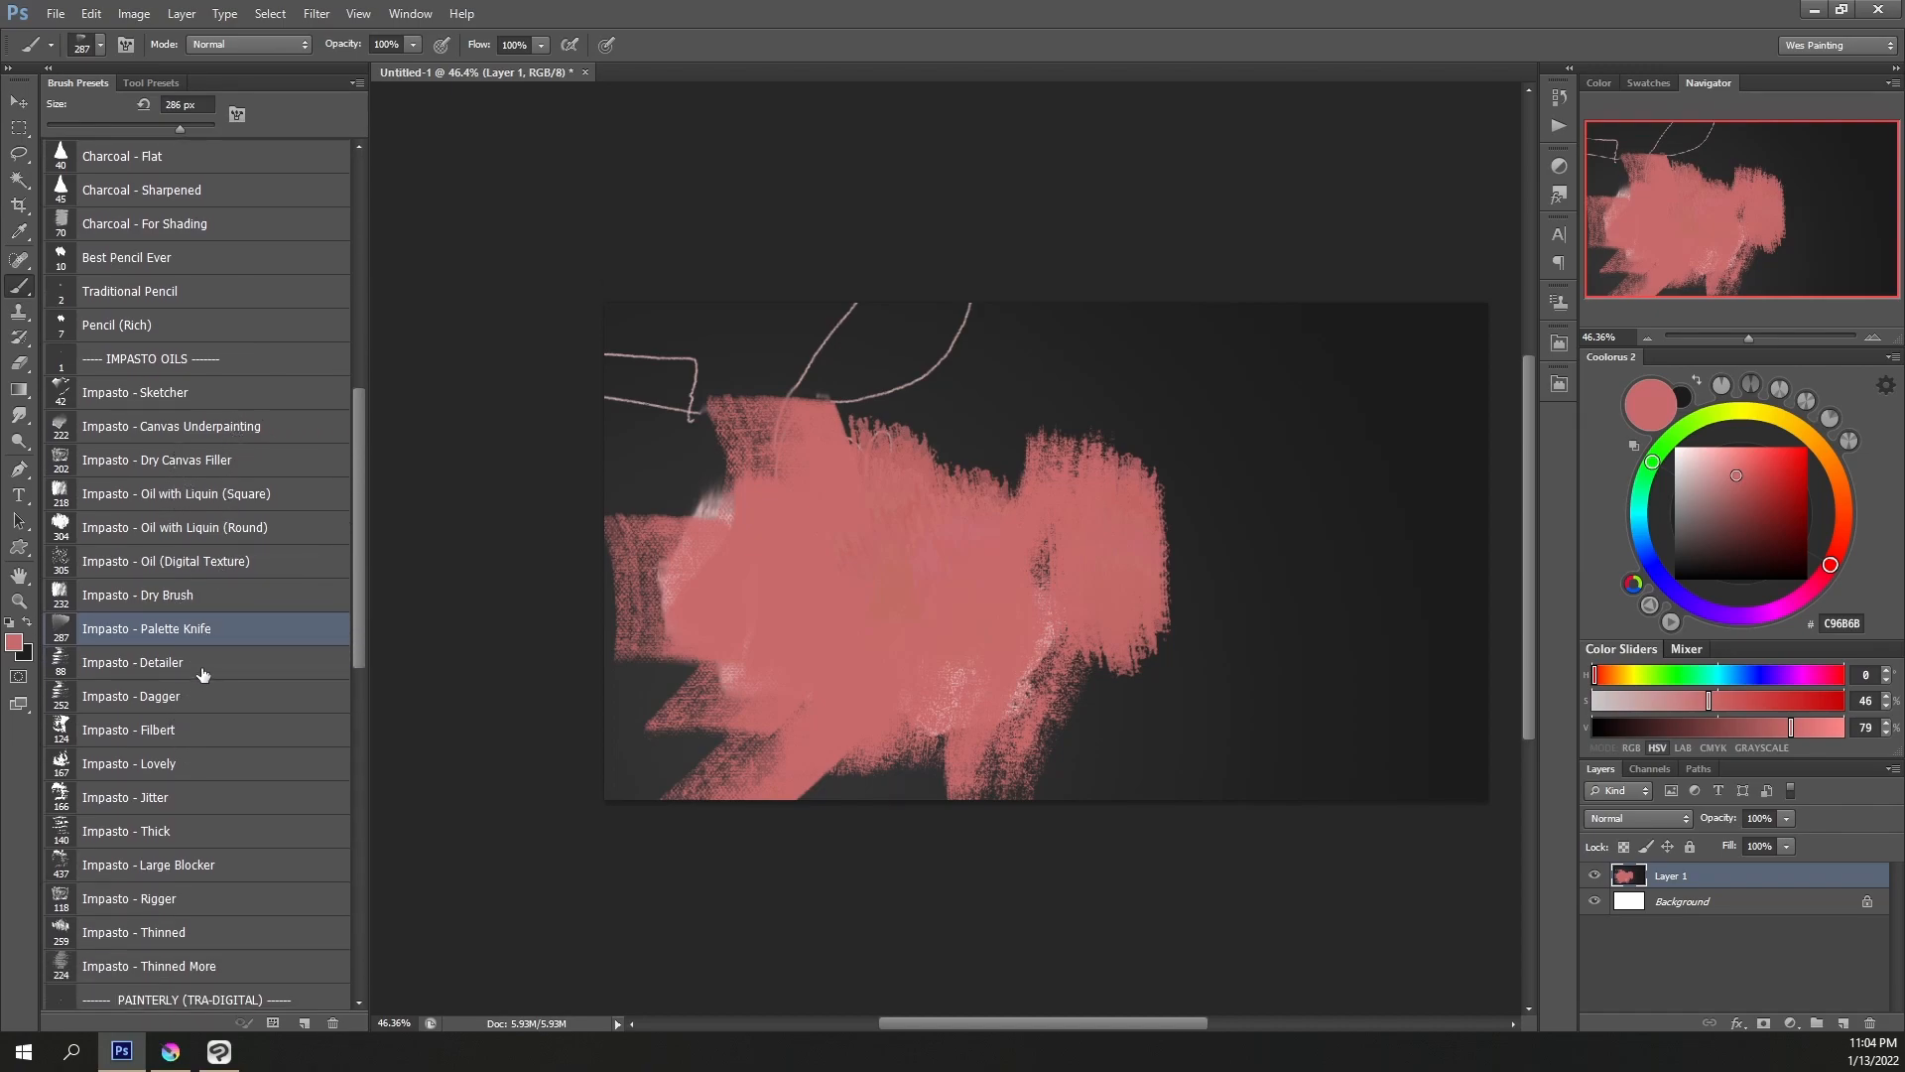
drag(355, 513, 387, 257)
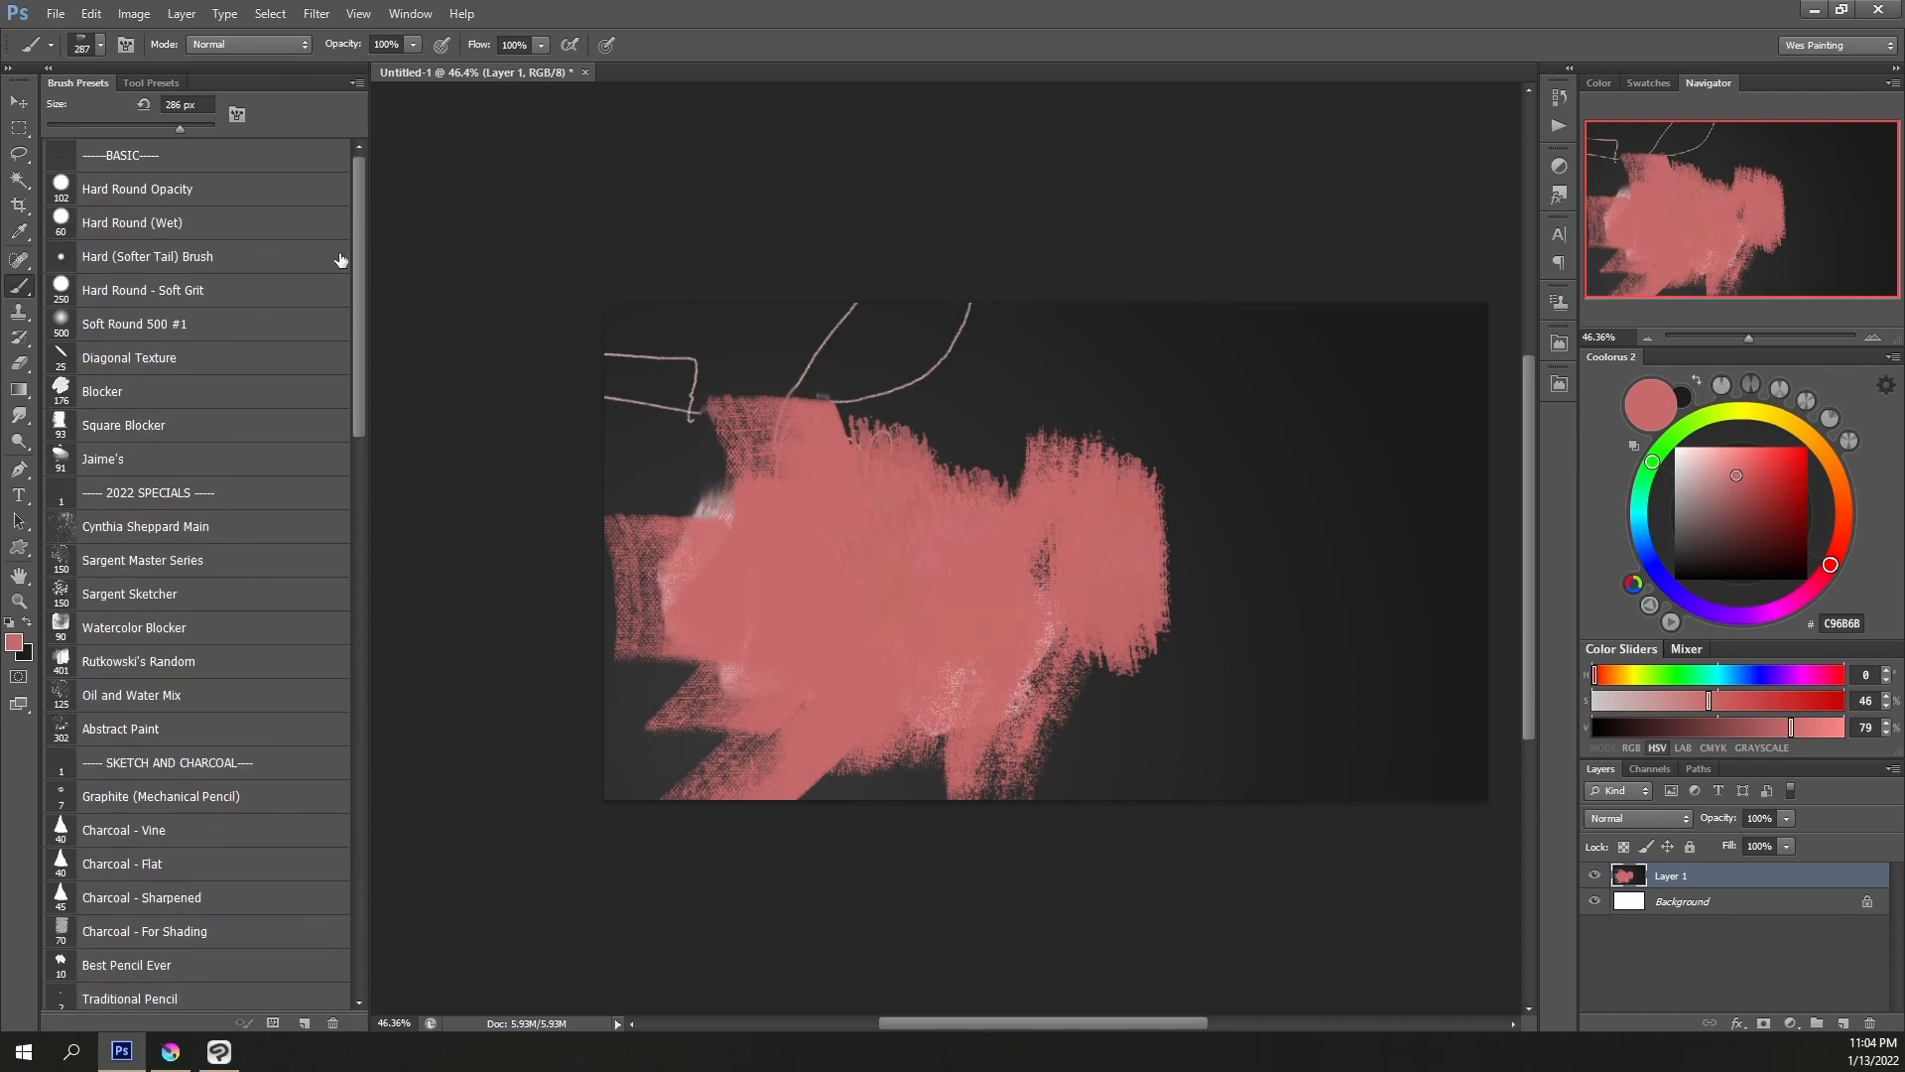
click(279, 386)
click(279, 361)
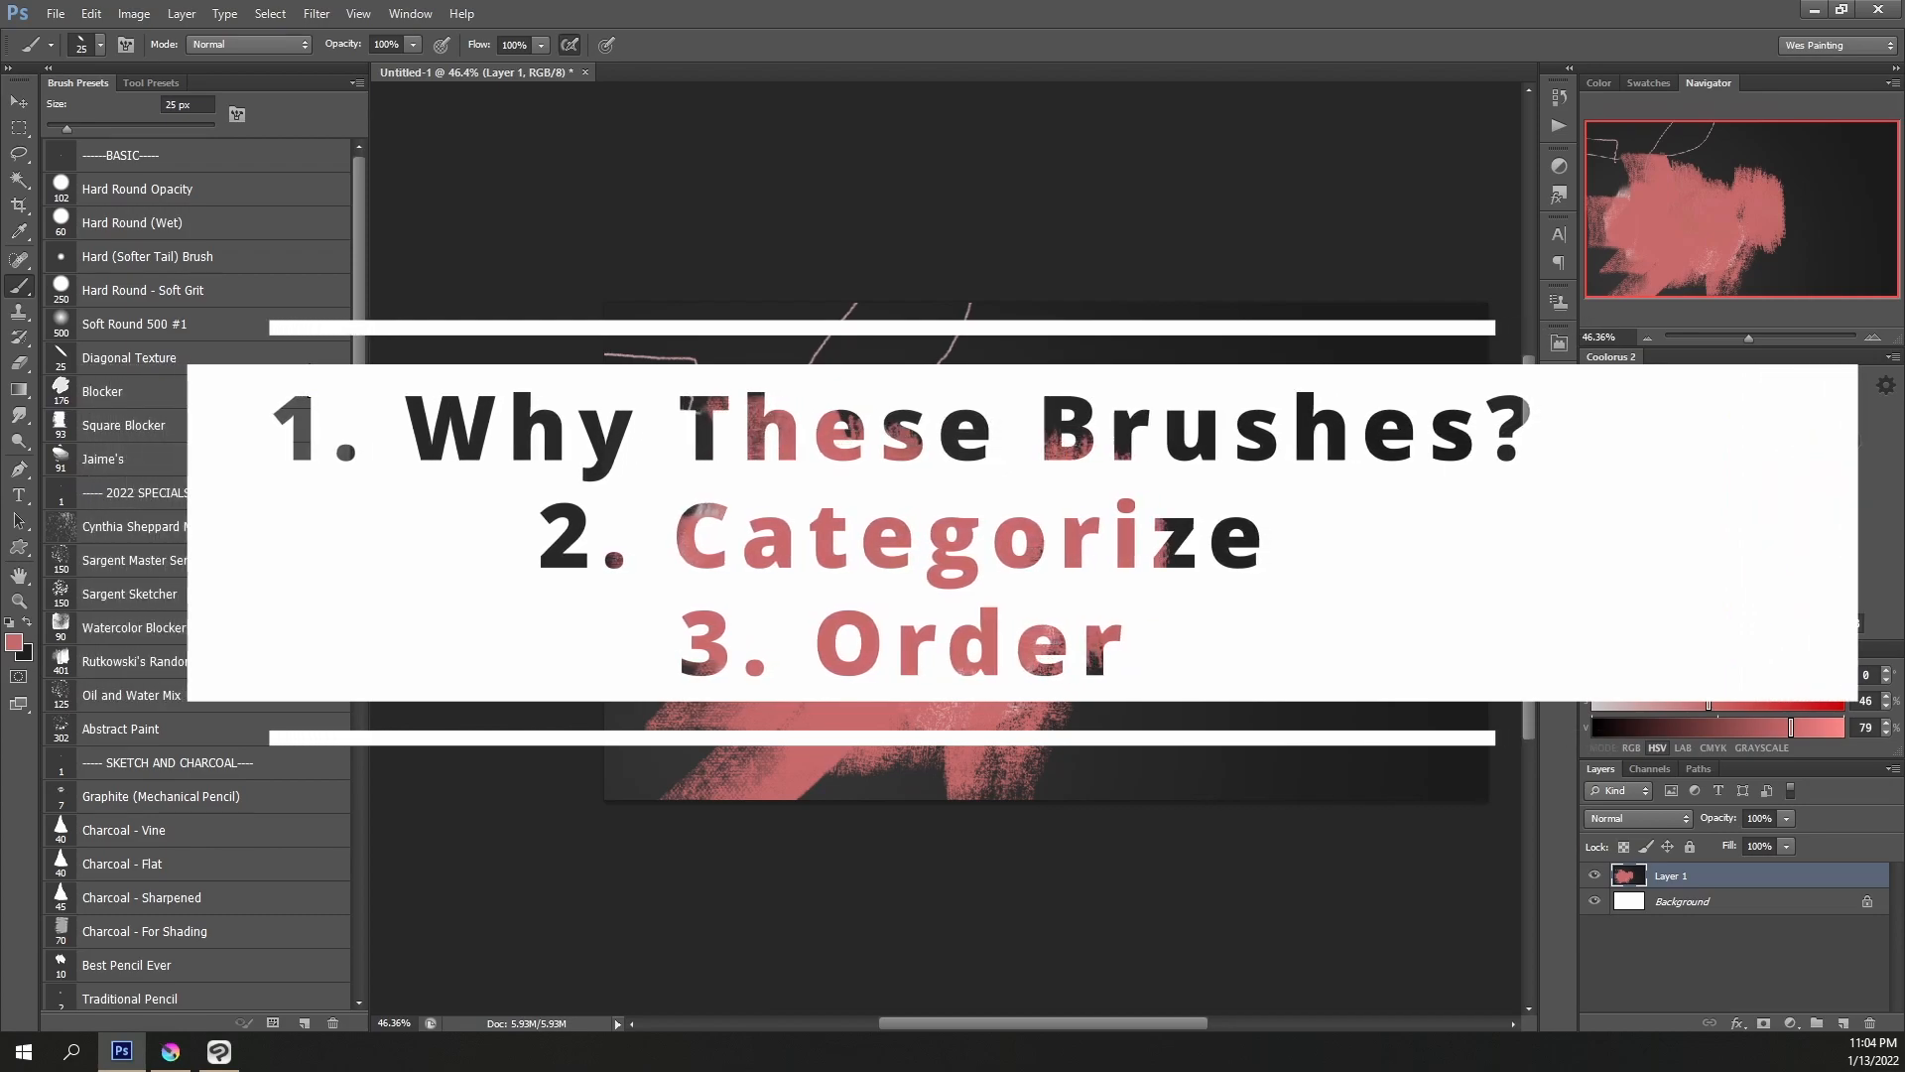
key(.)
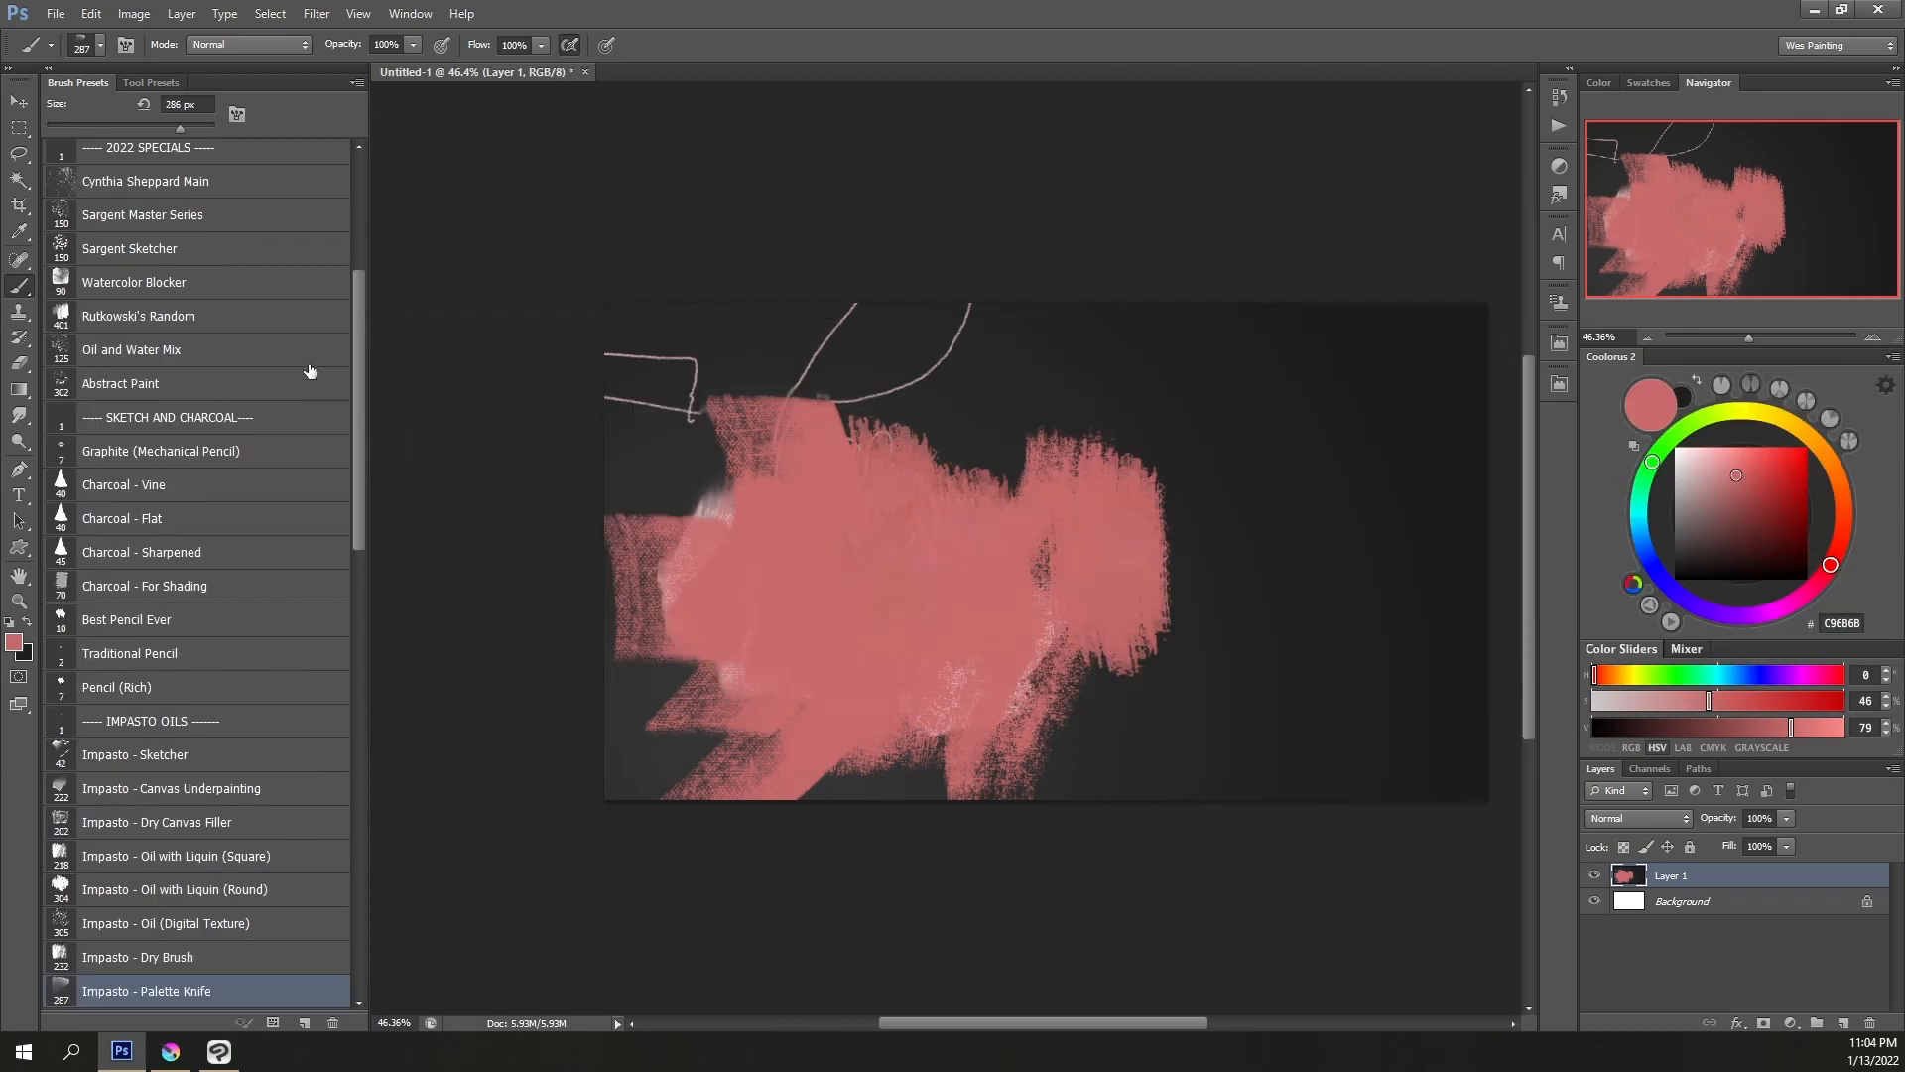
click(324, 256)
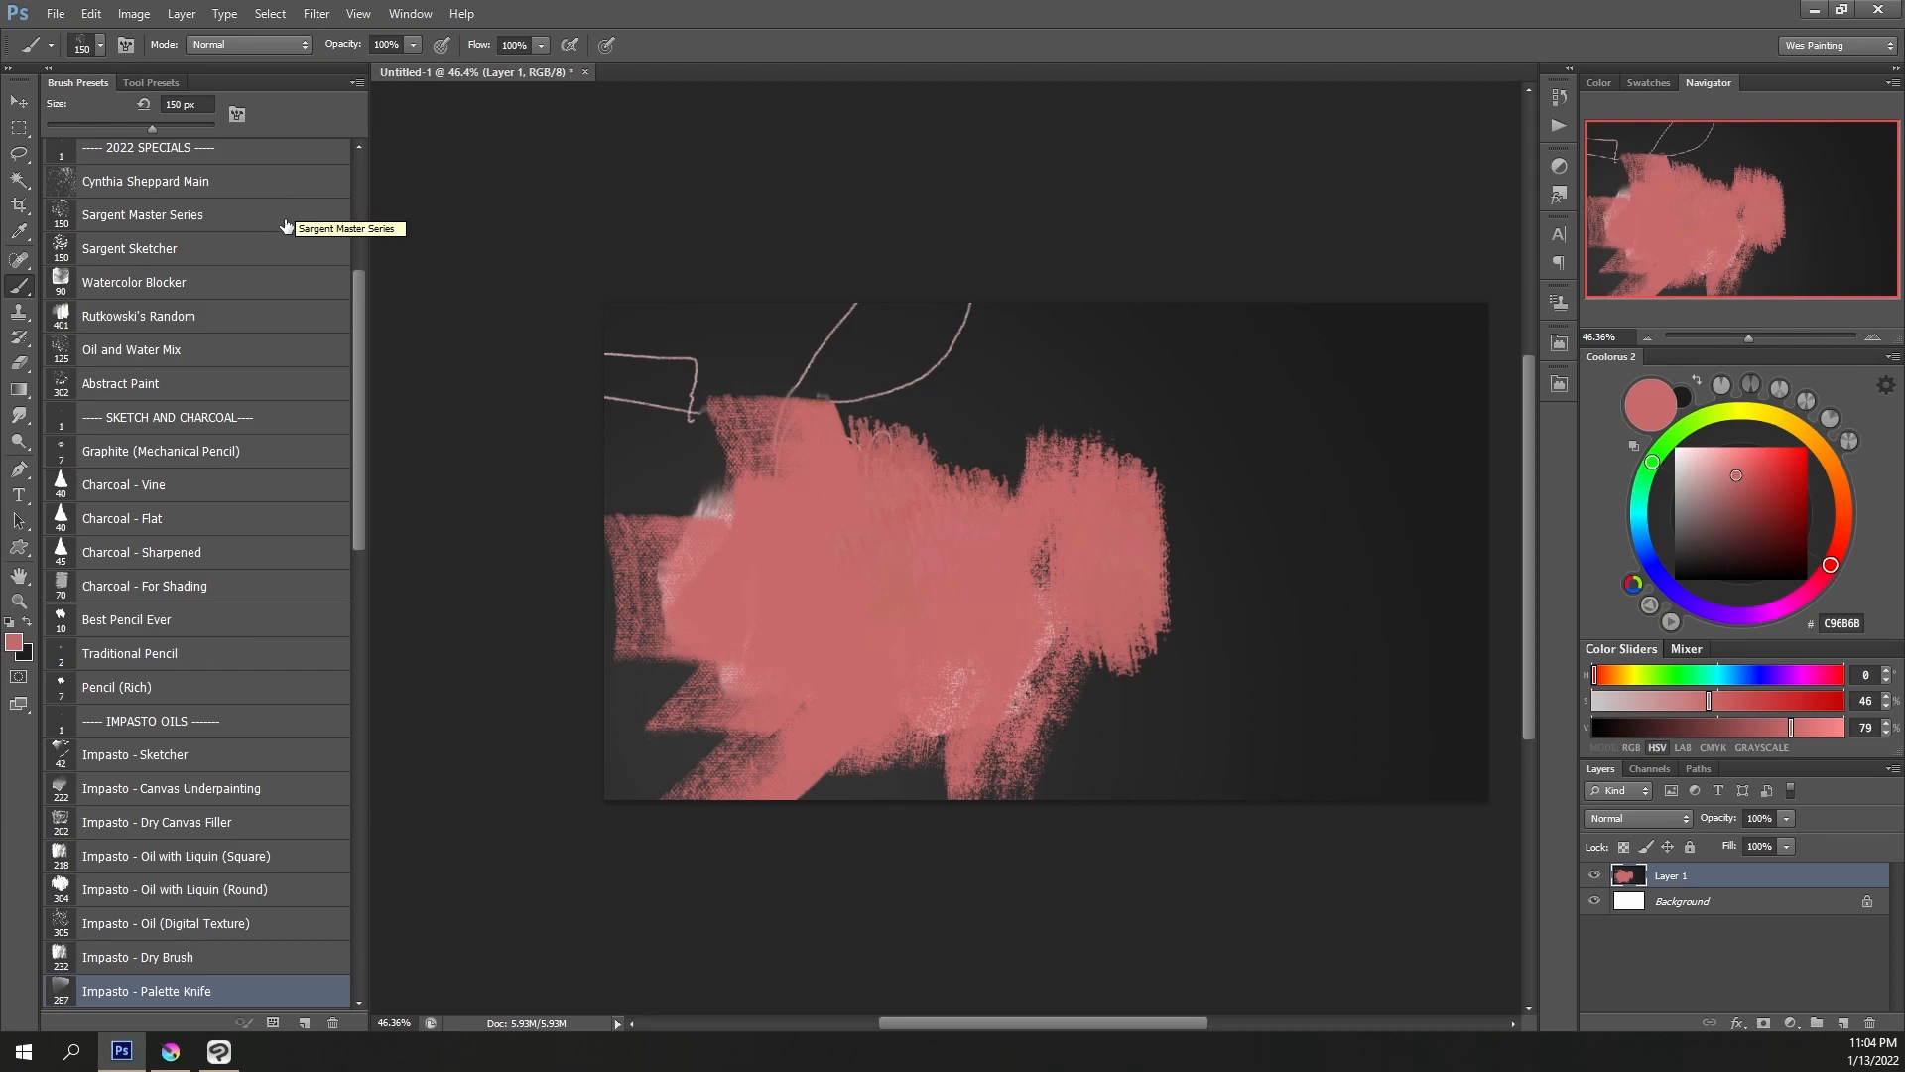
drag(152, 129, 180, 130)
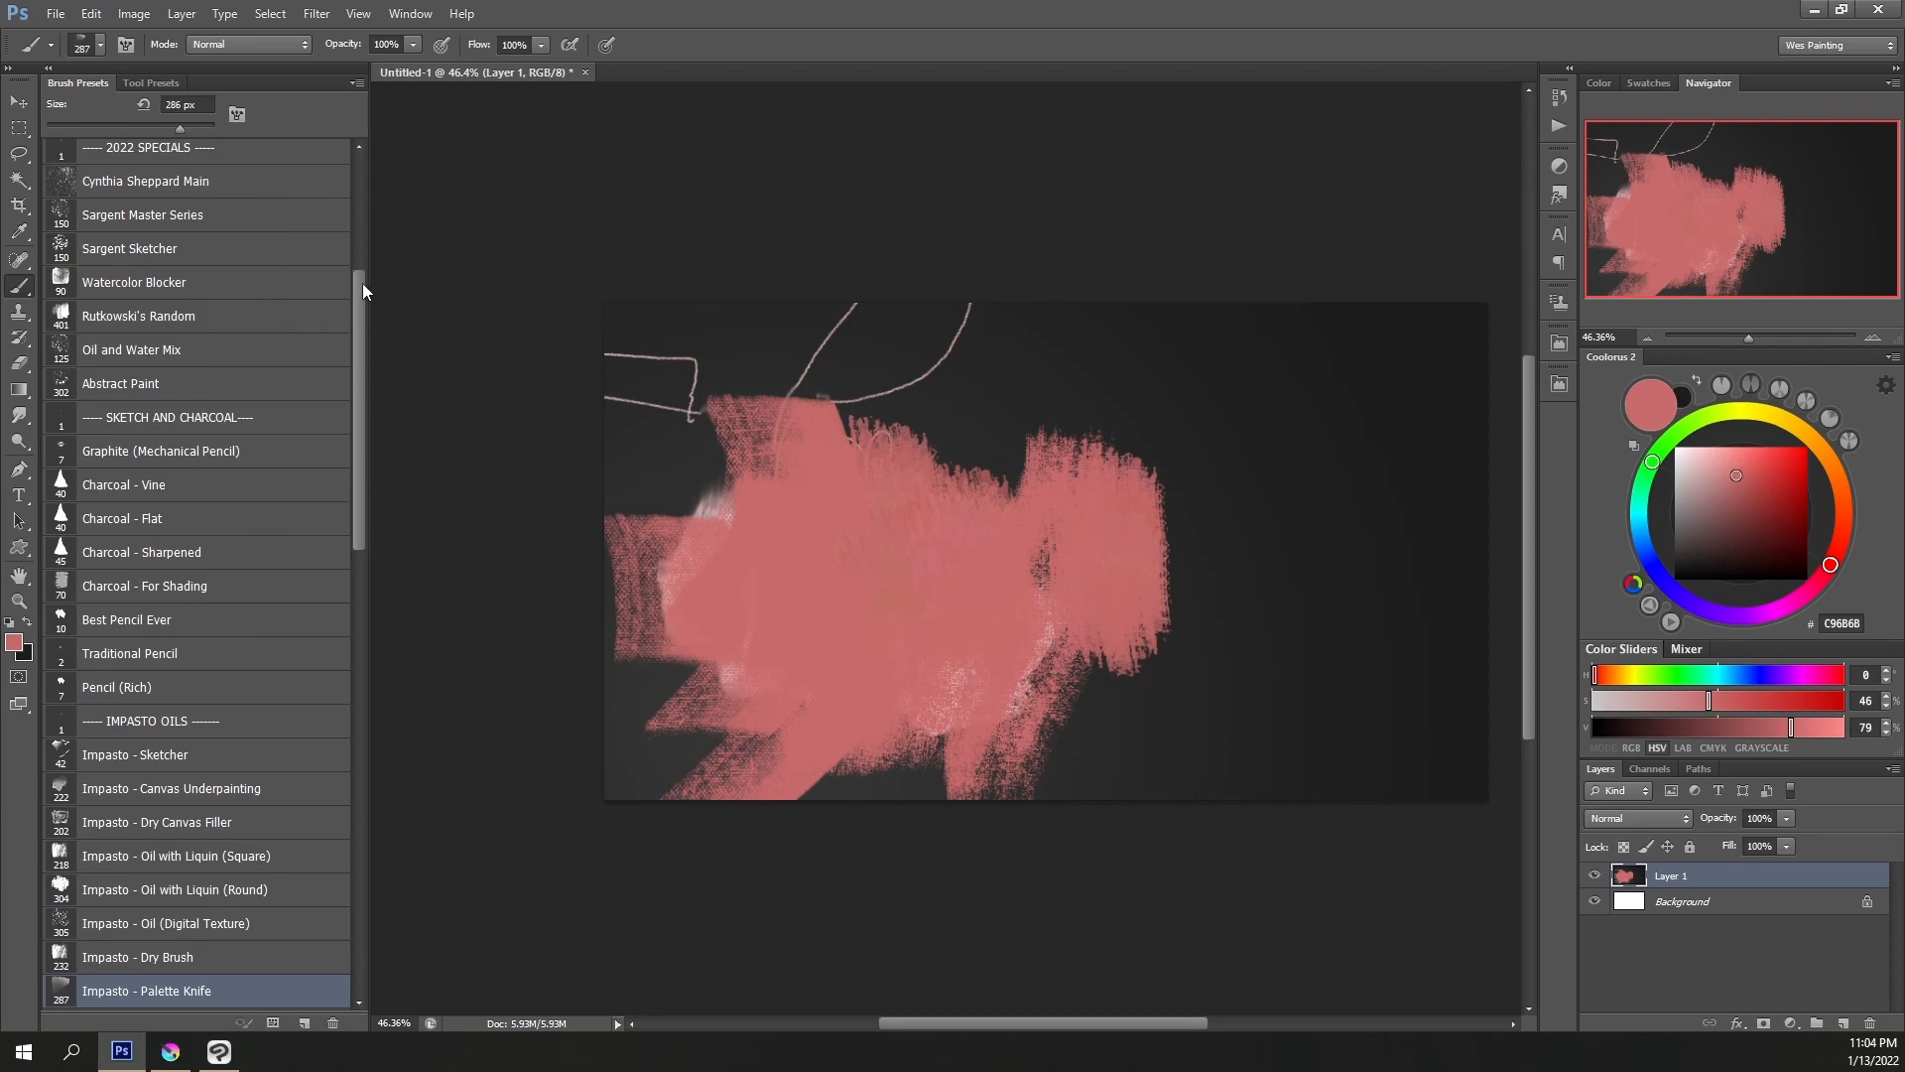
drag(360, 319, 359, 179)
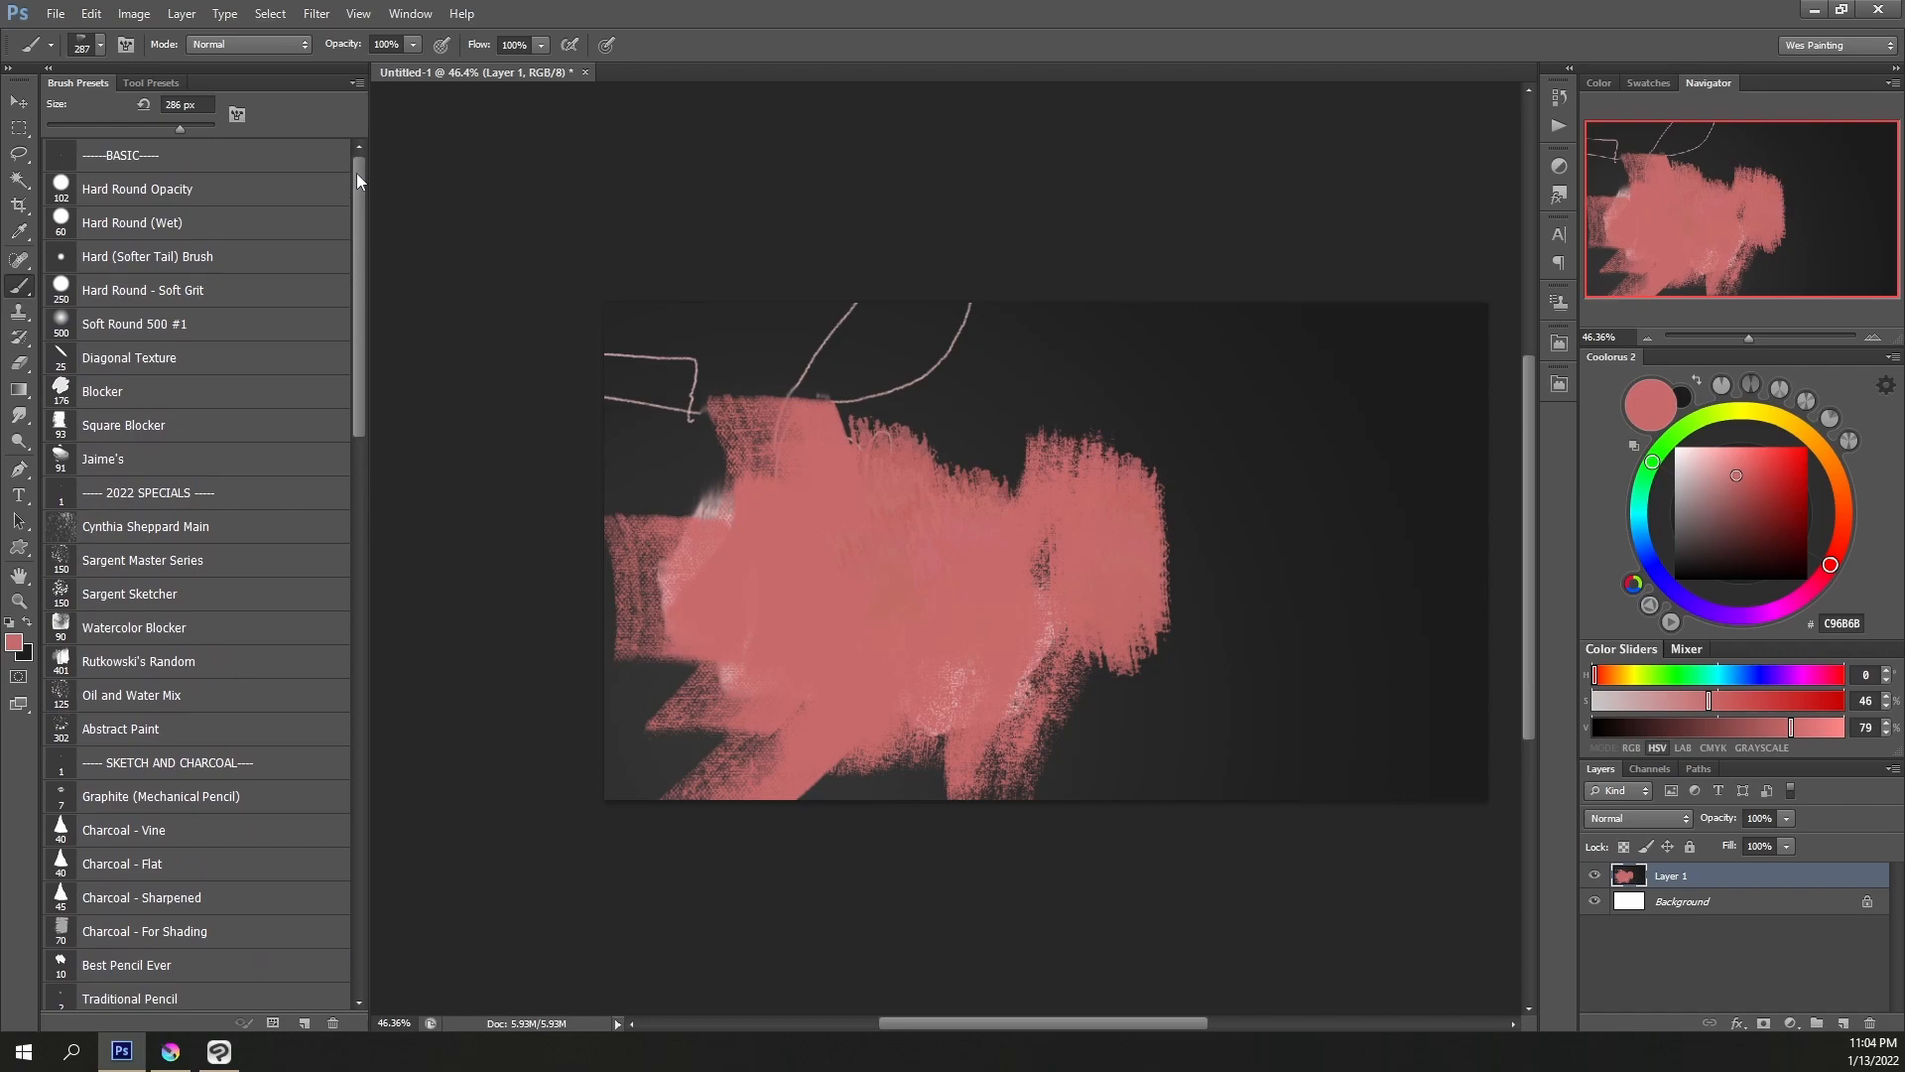
click(195, 324)
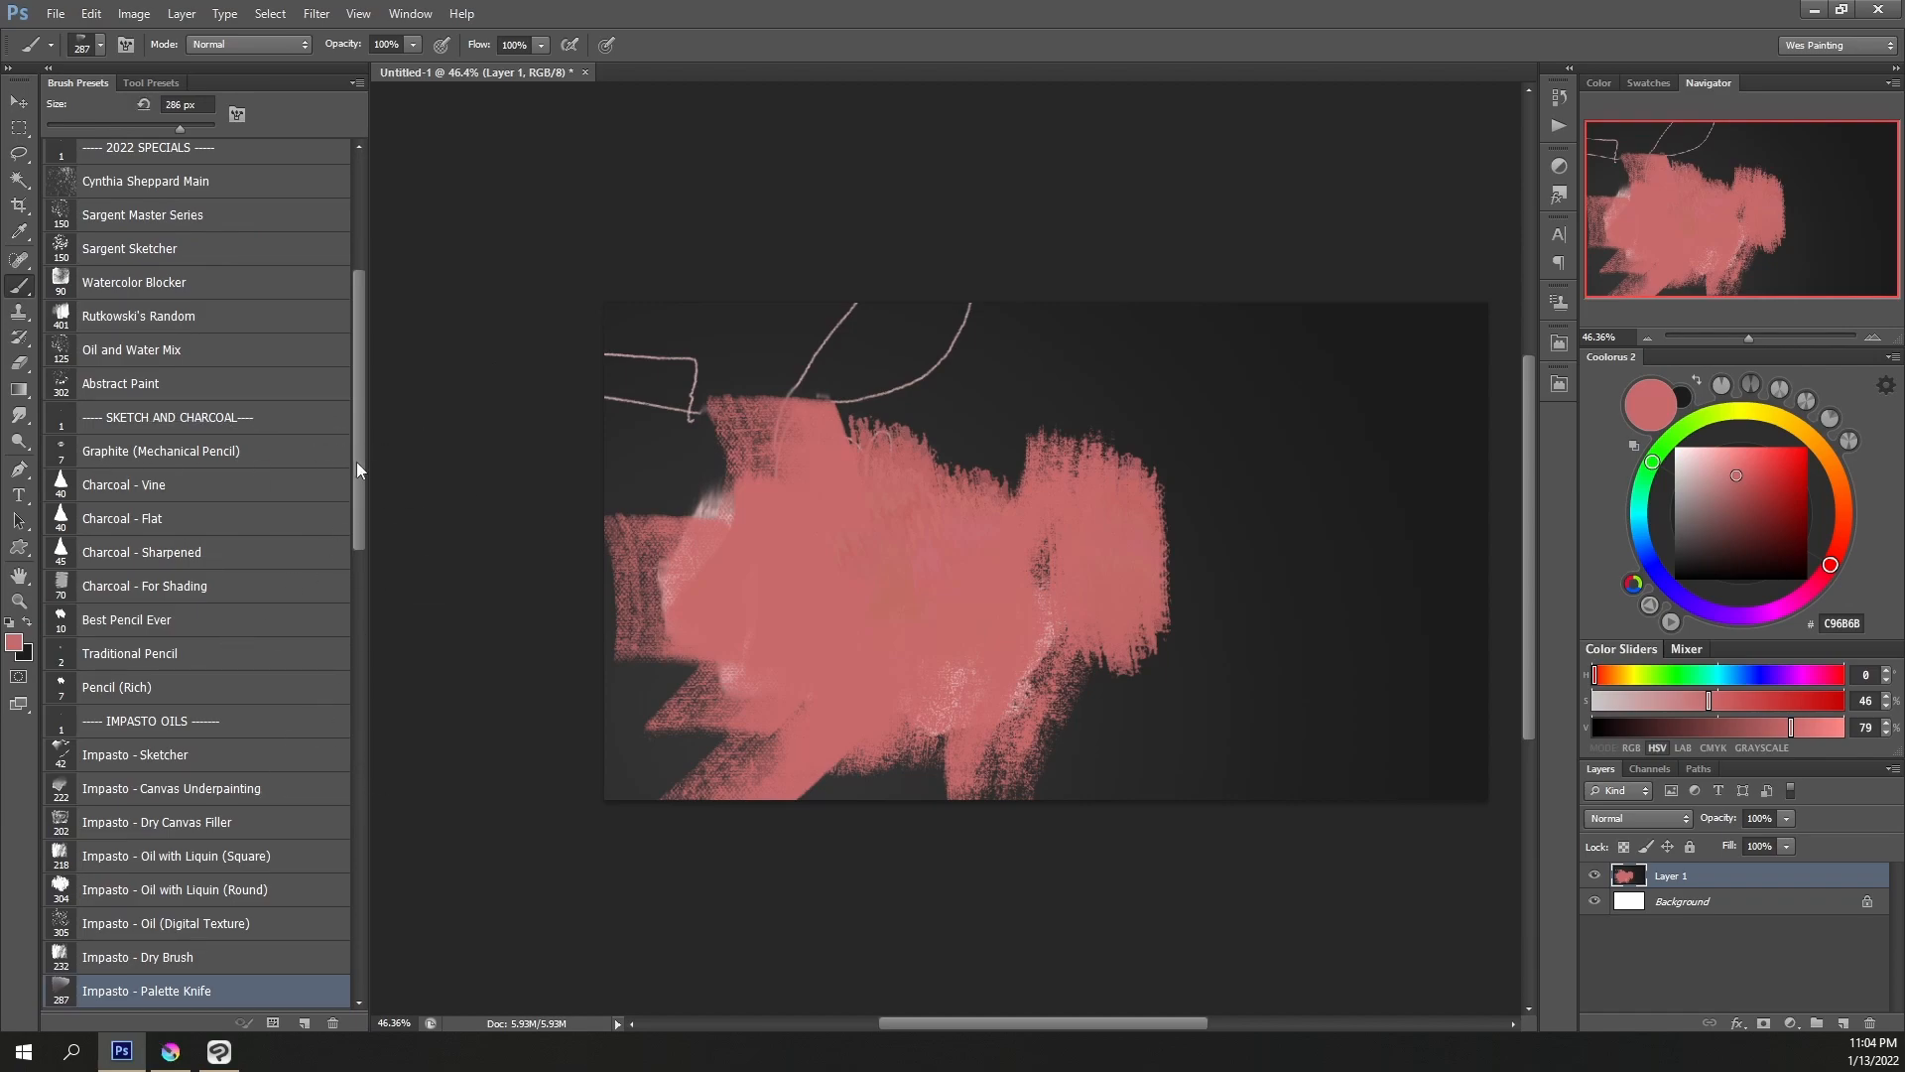
drag(358, 463, 366, 241)
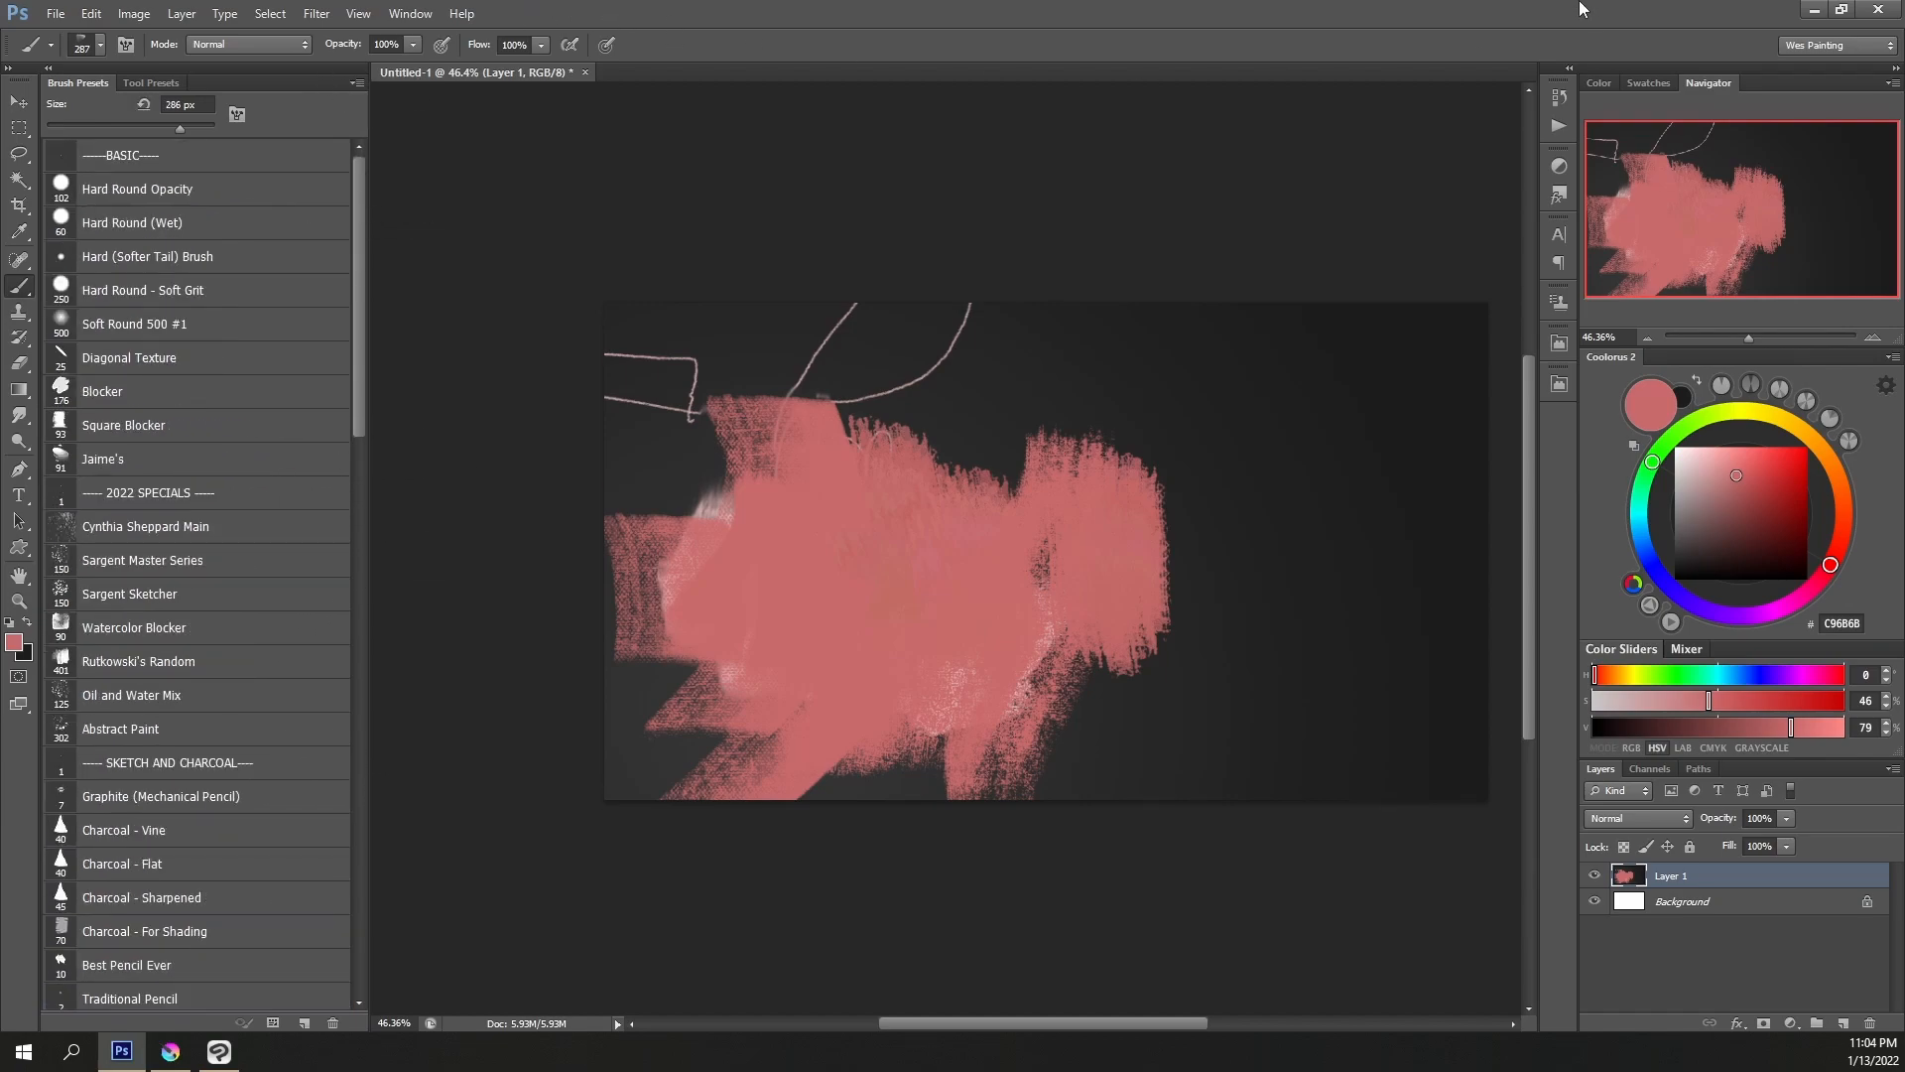
Quit Photoshop without saving the untitled document and switch to Clip Studio Paint
click(1878, 9)
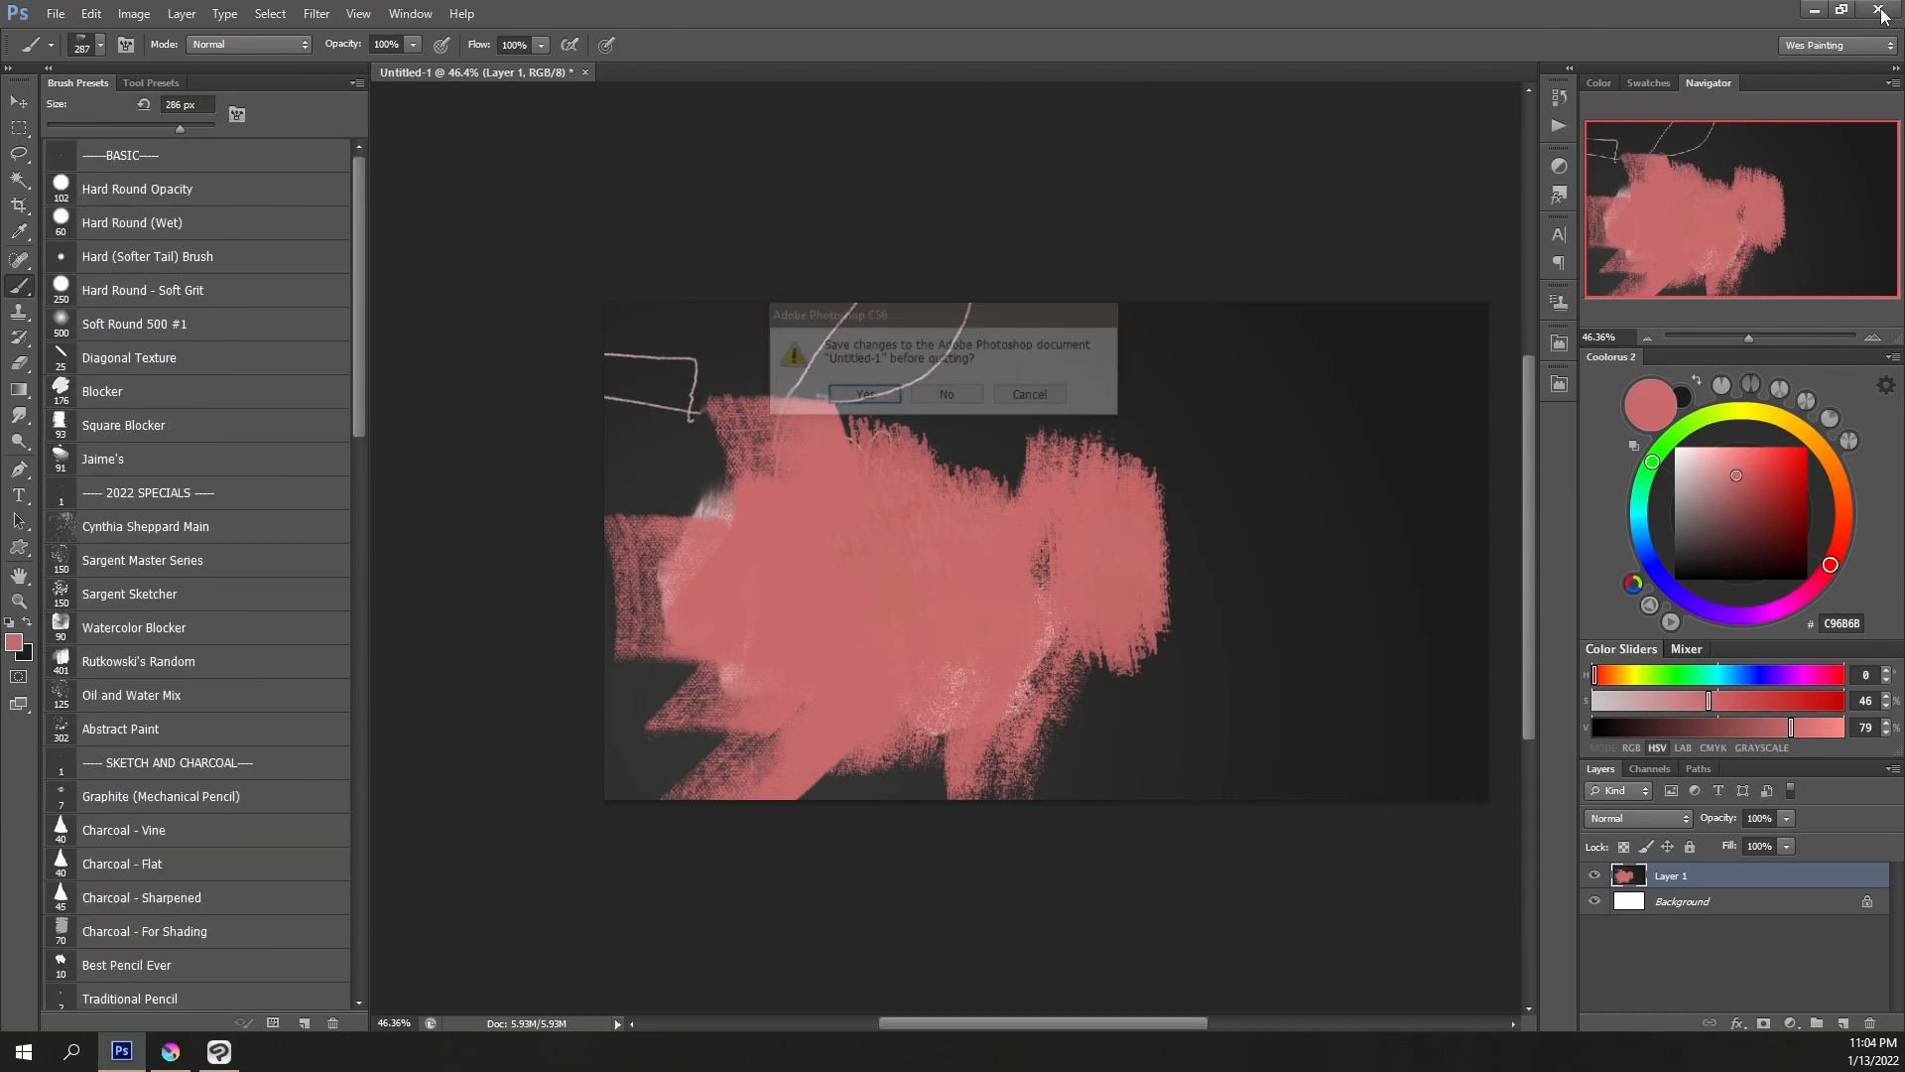
click(970, 400)
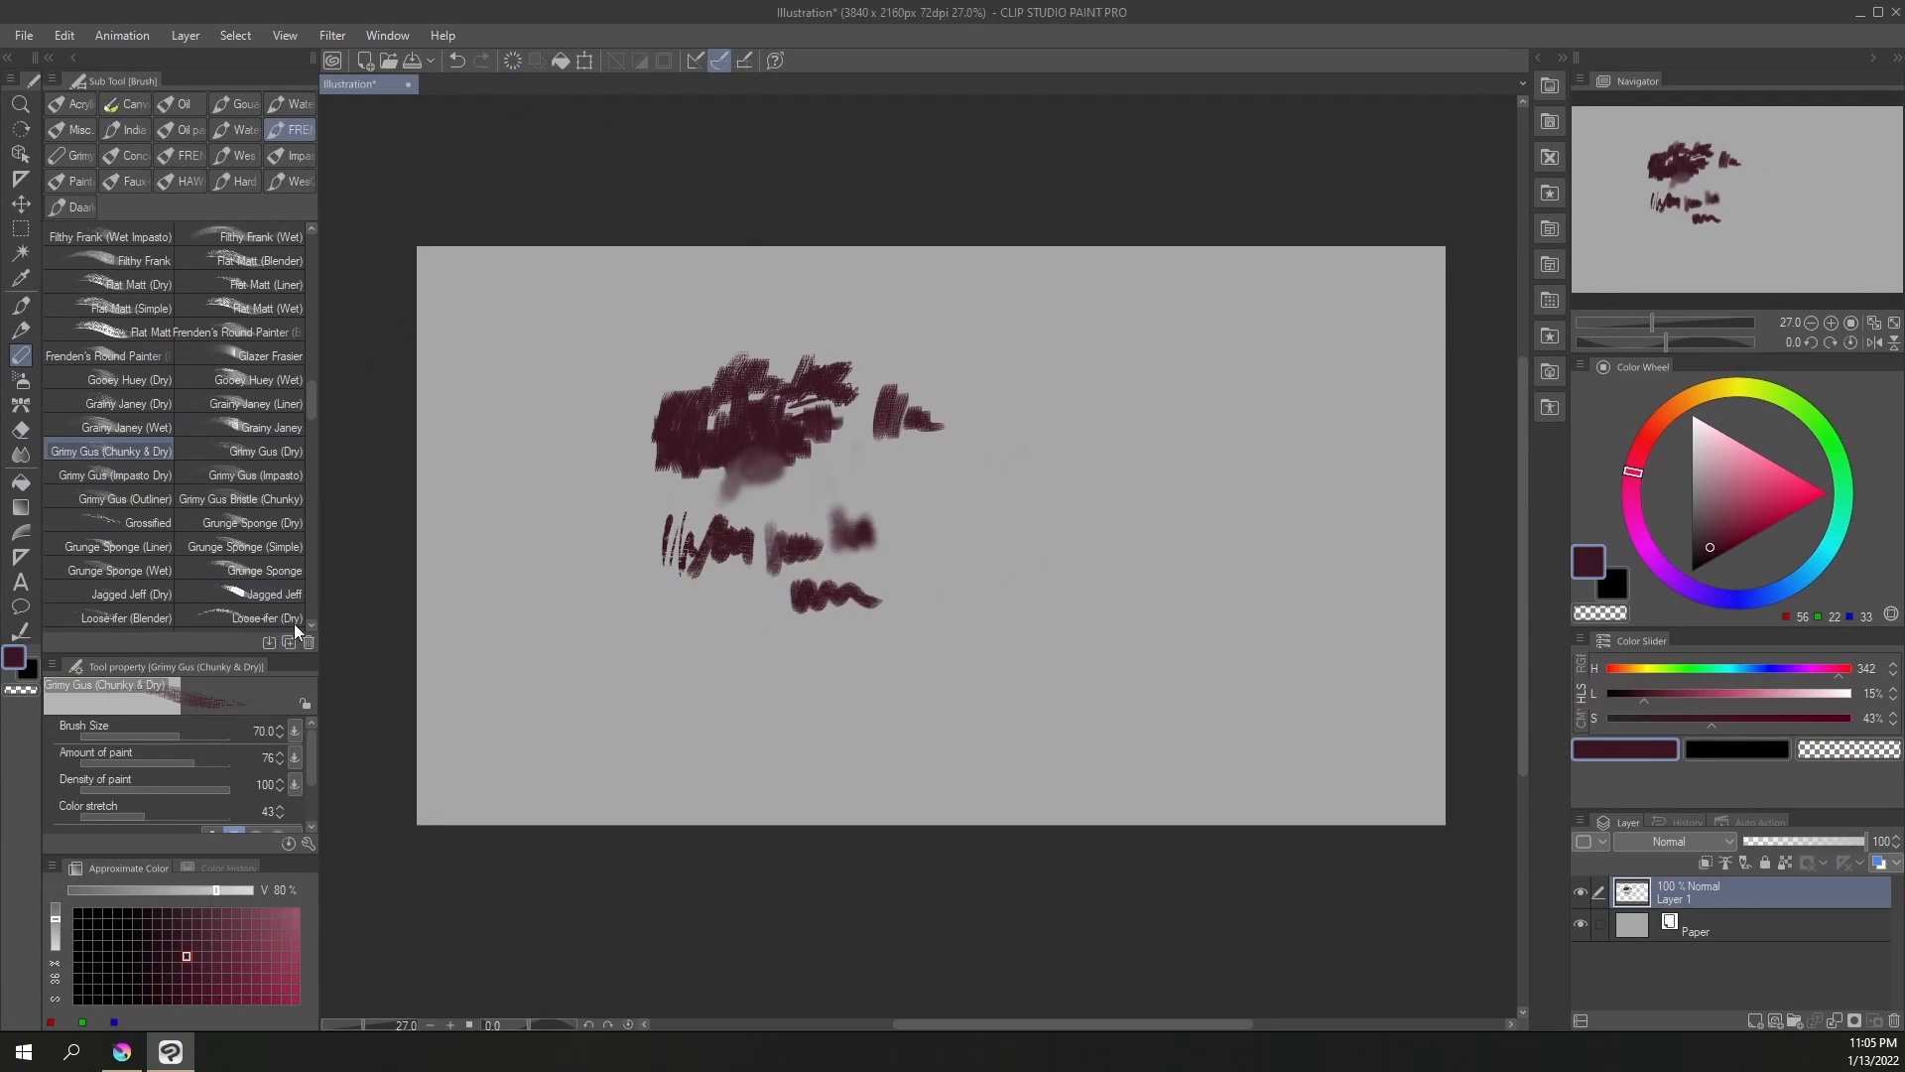
Draw a row of near-vertical test strokes beside the existing marks using the HAWLEY (INKER DRY) pen from the FRENDEN group
scroll(732, 531, up, 5)
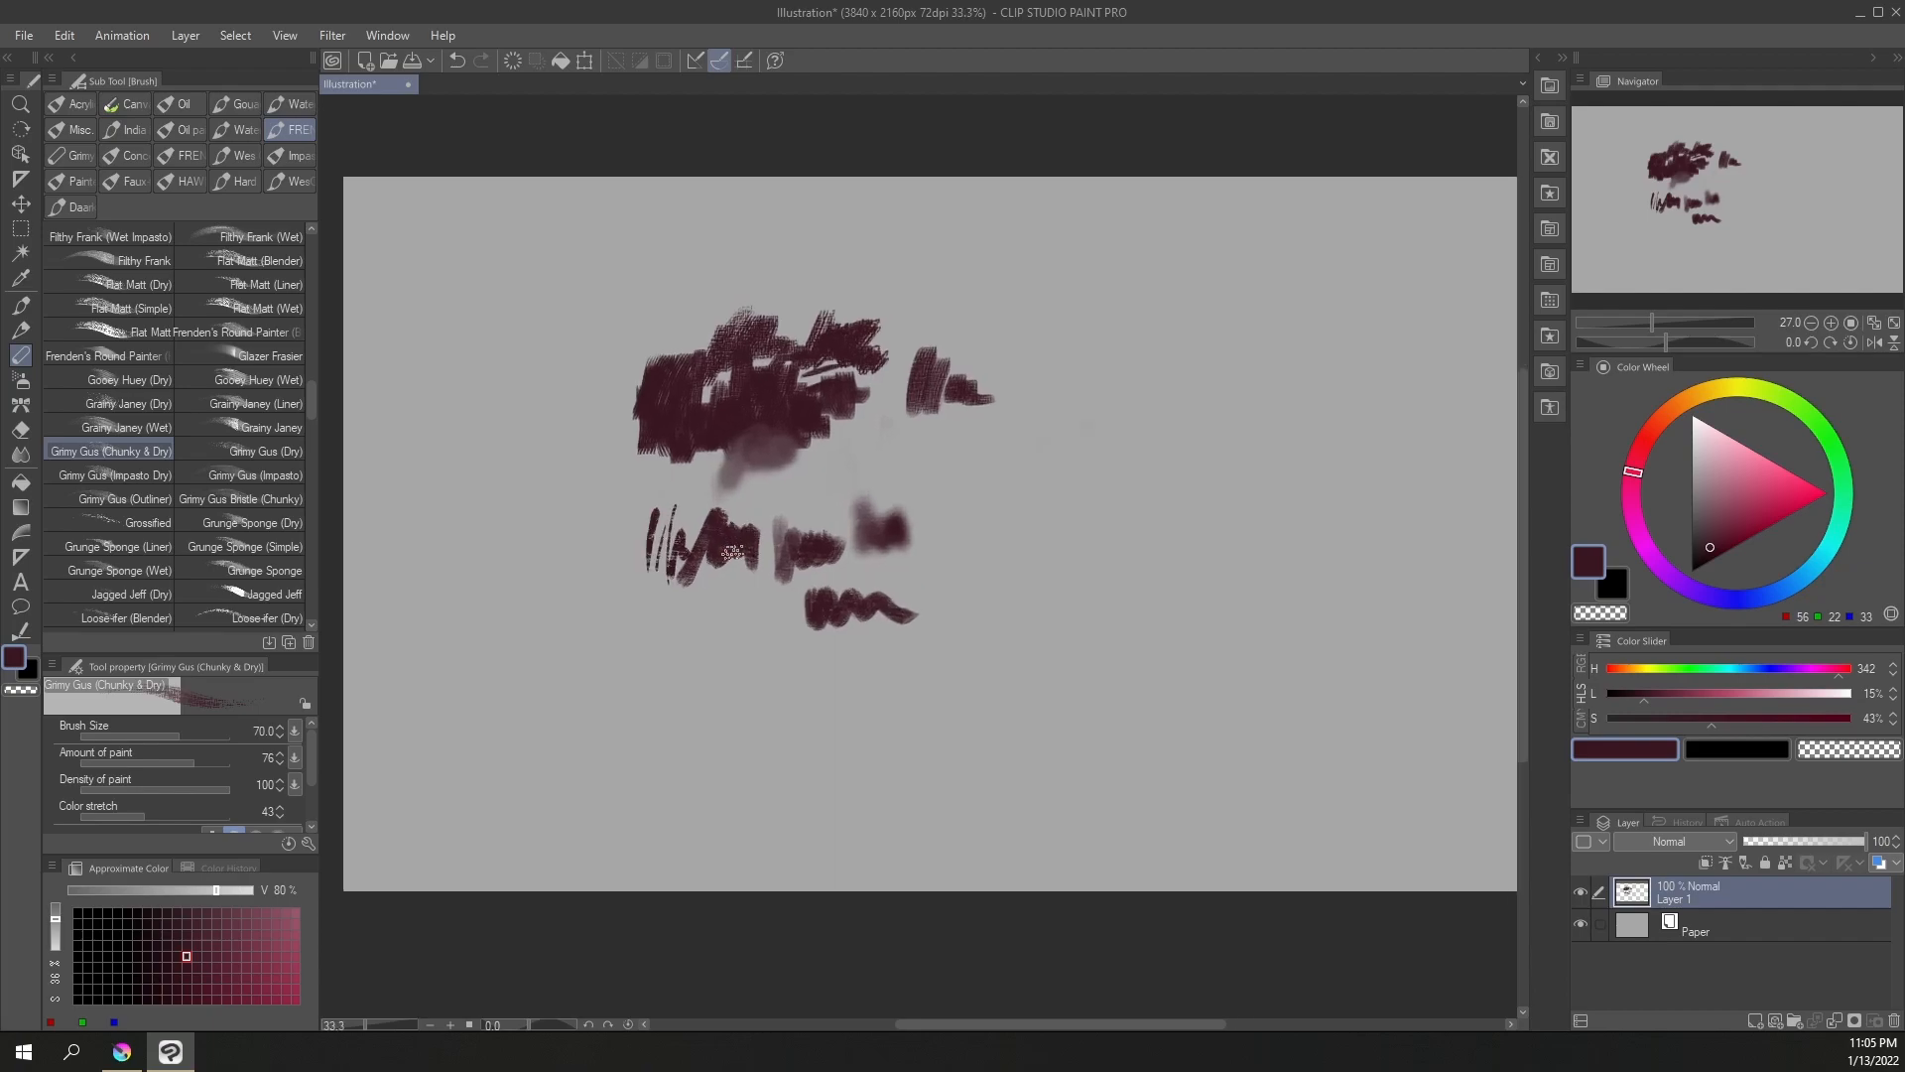
scroll(740, 582, down, 5)
scroll(738, 576, up, 1)
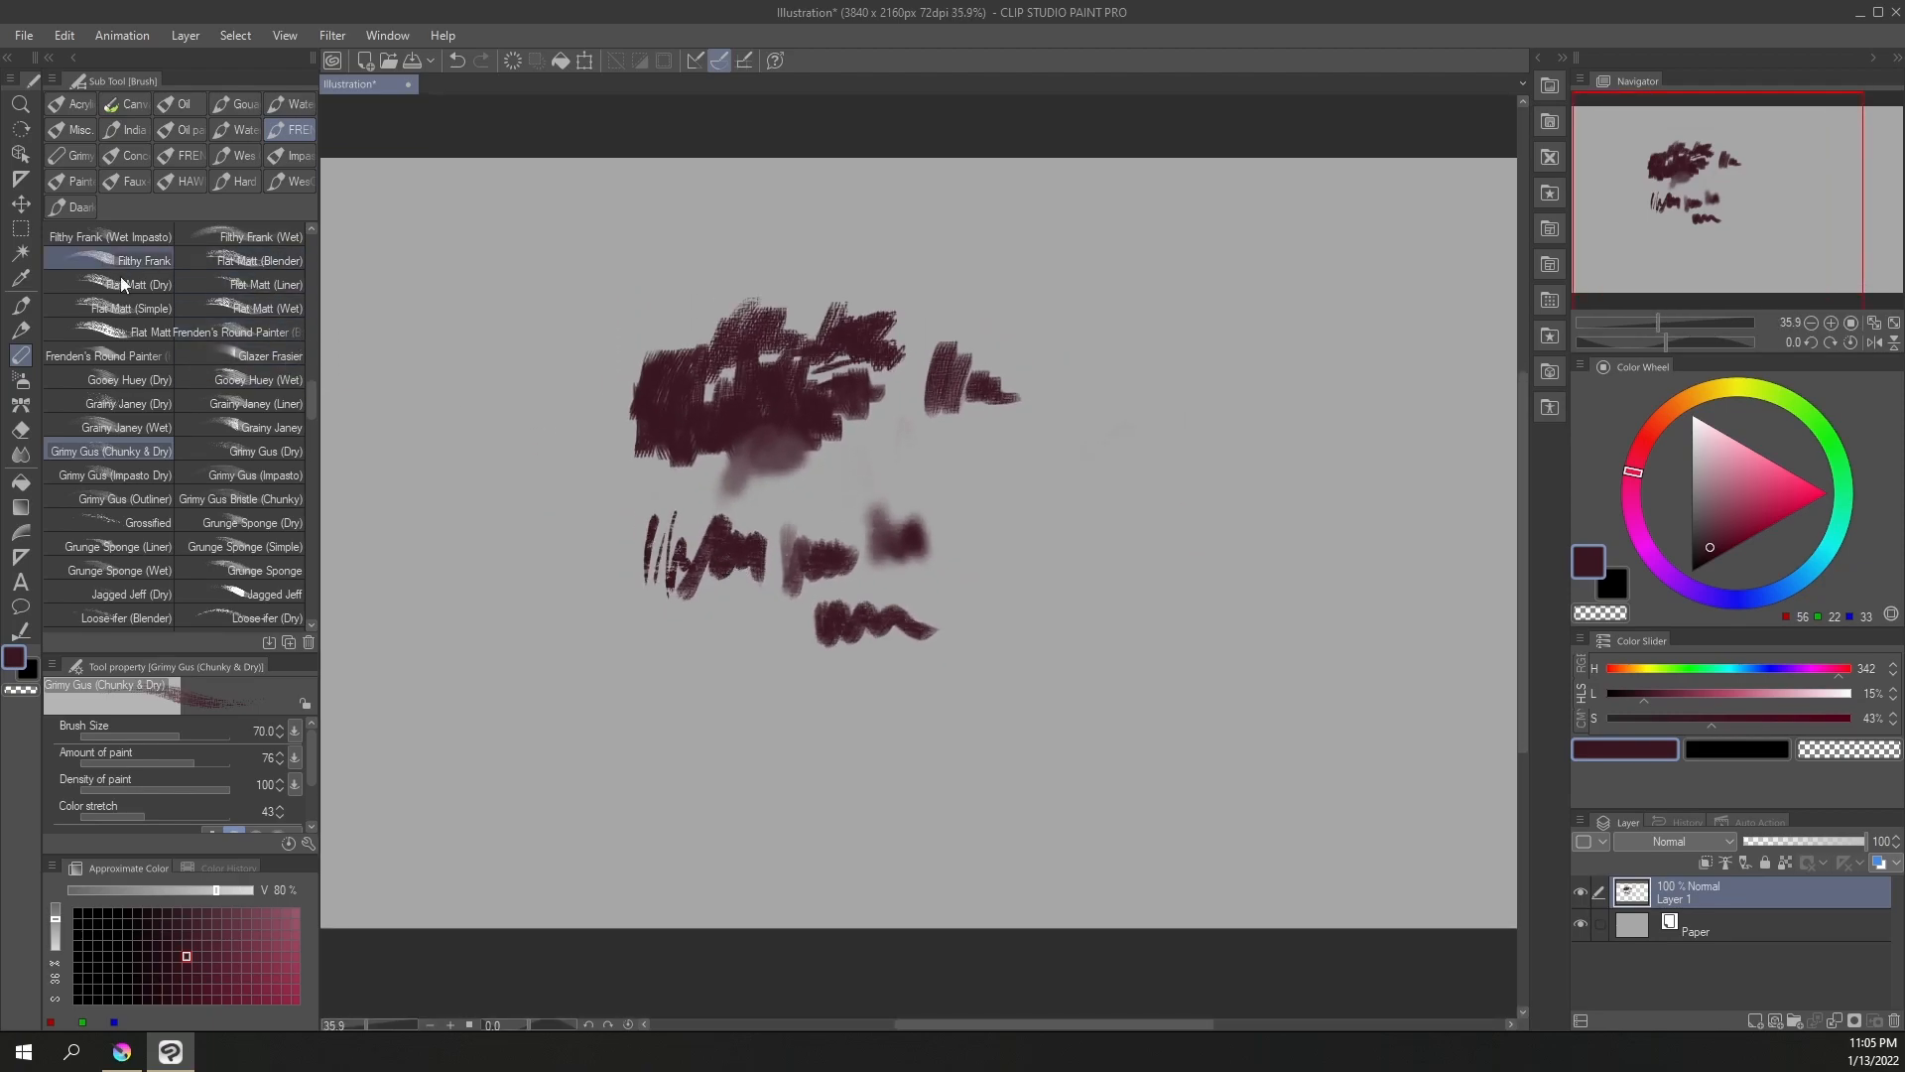
click(20, 308)
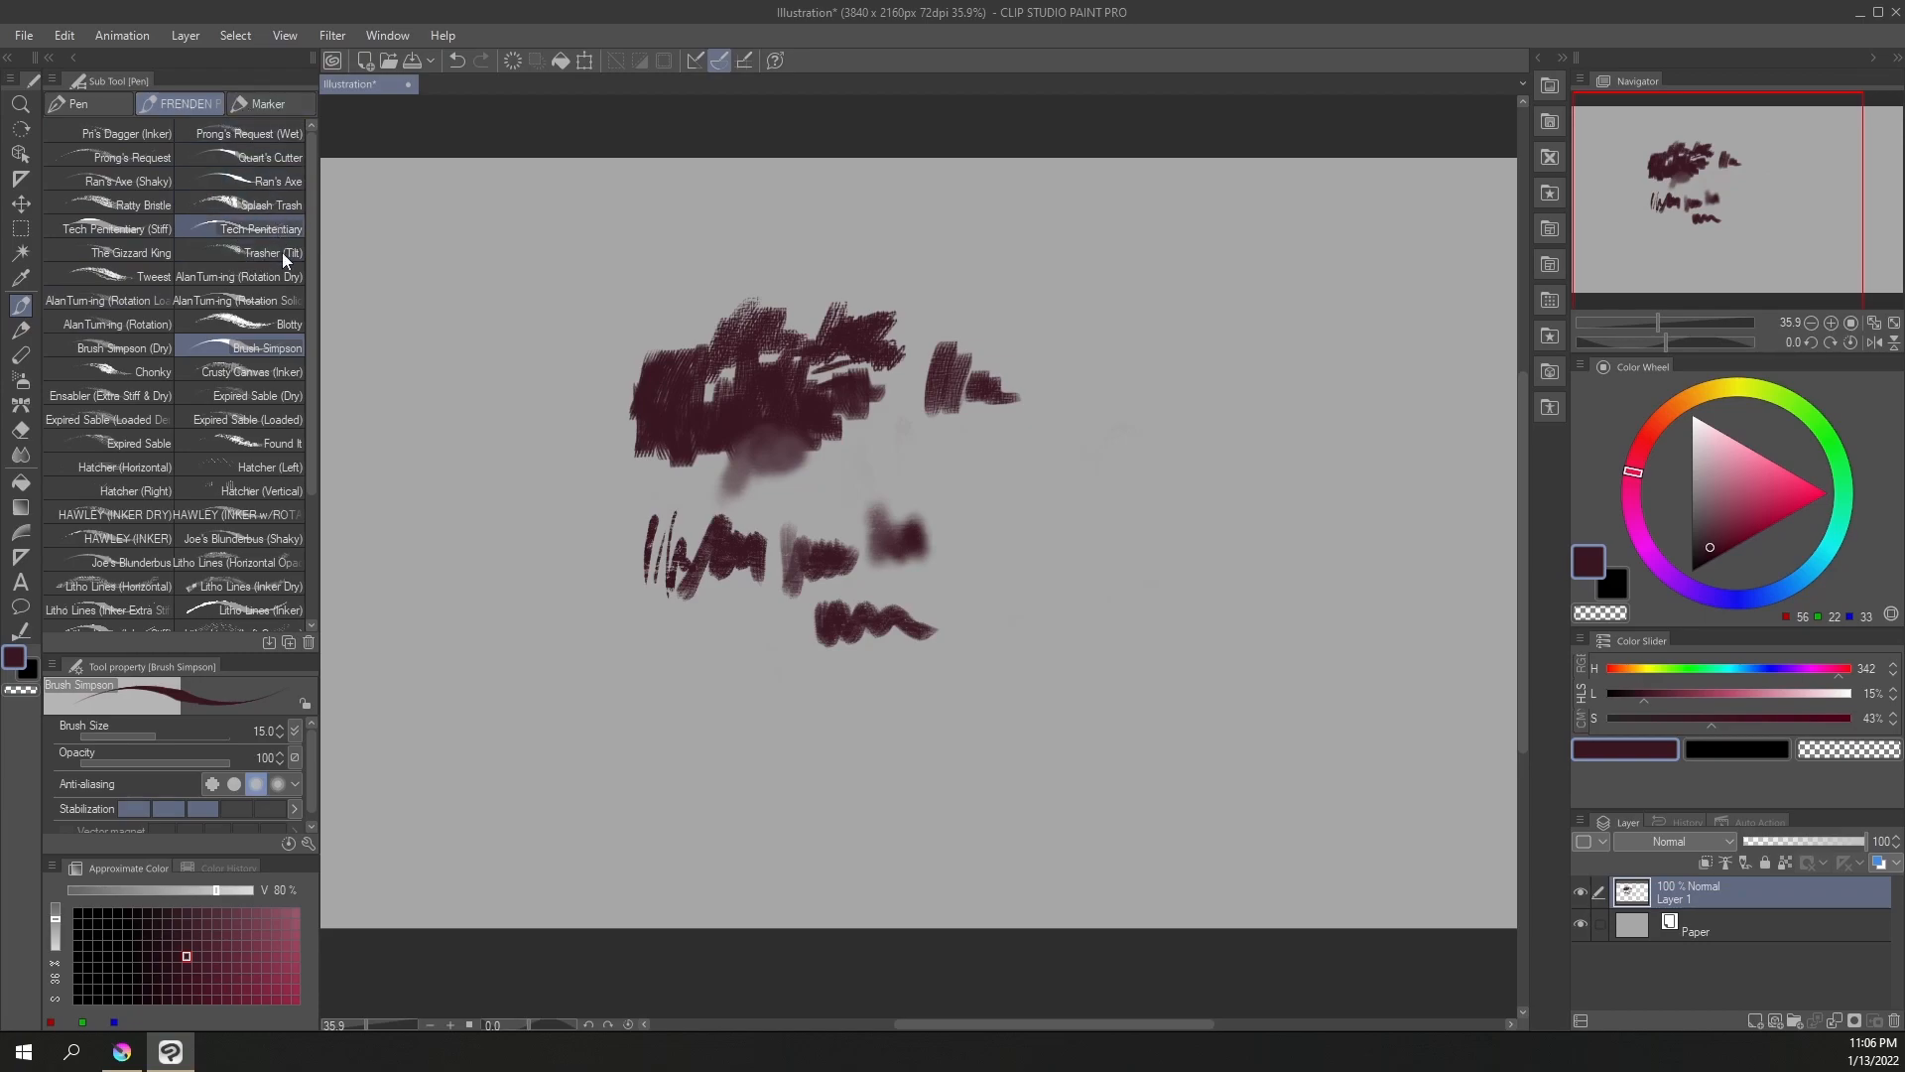
click(129, 515)
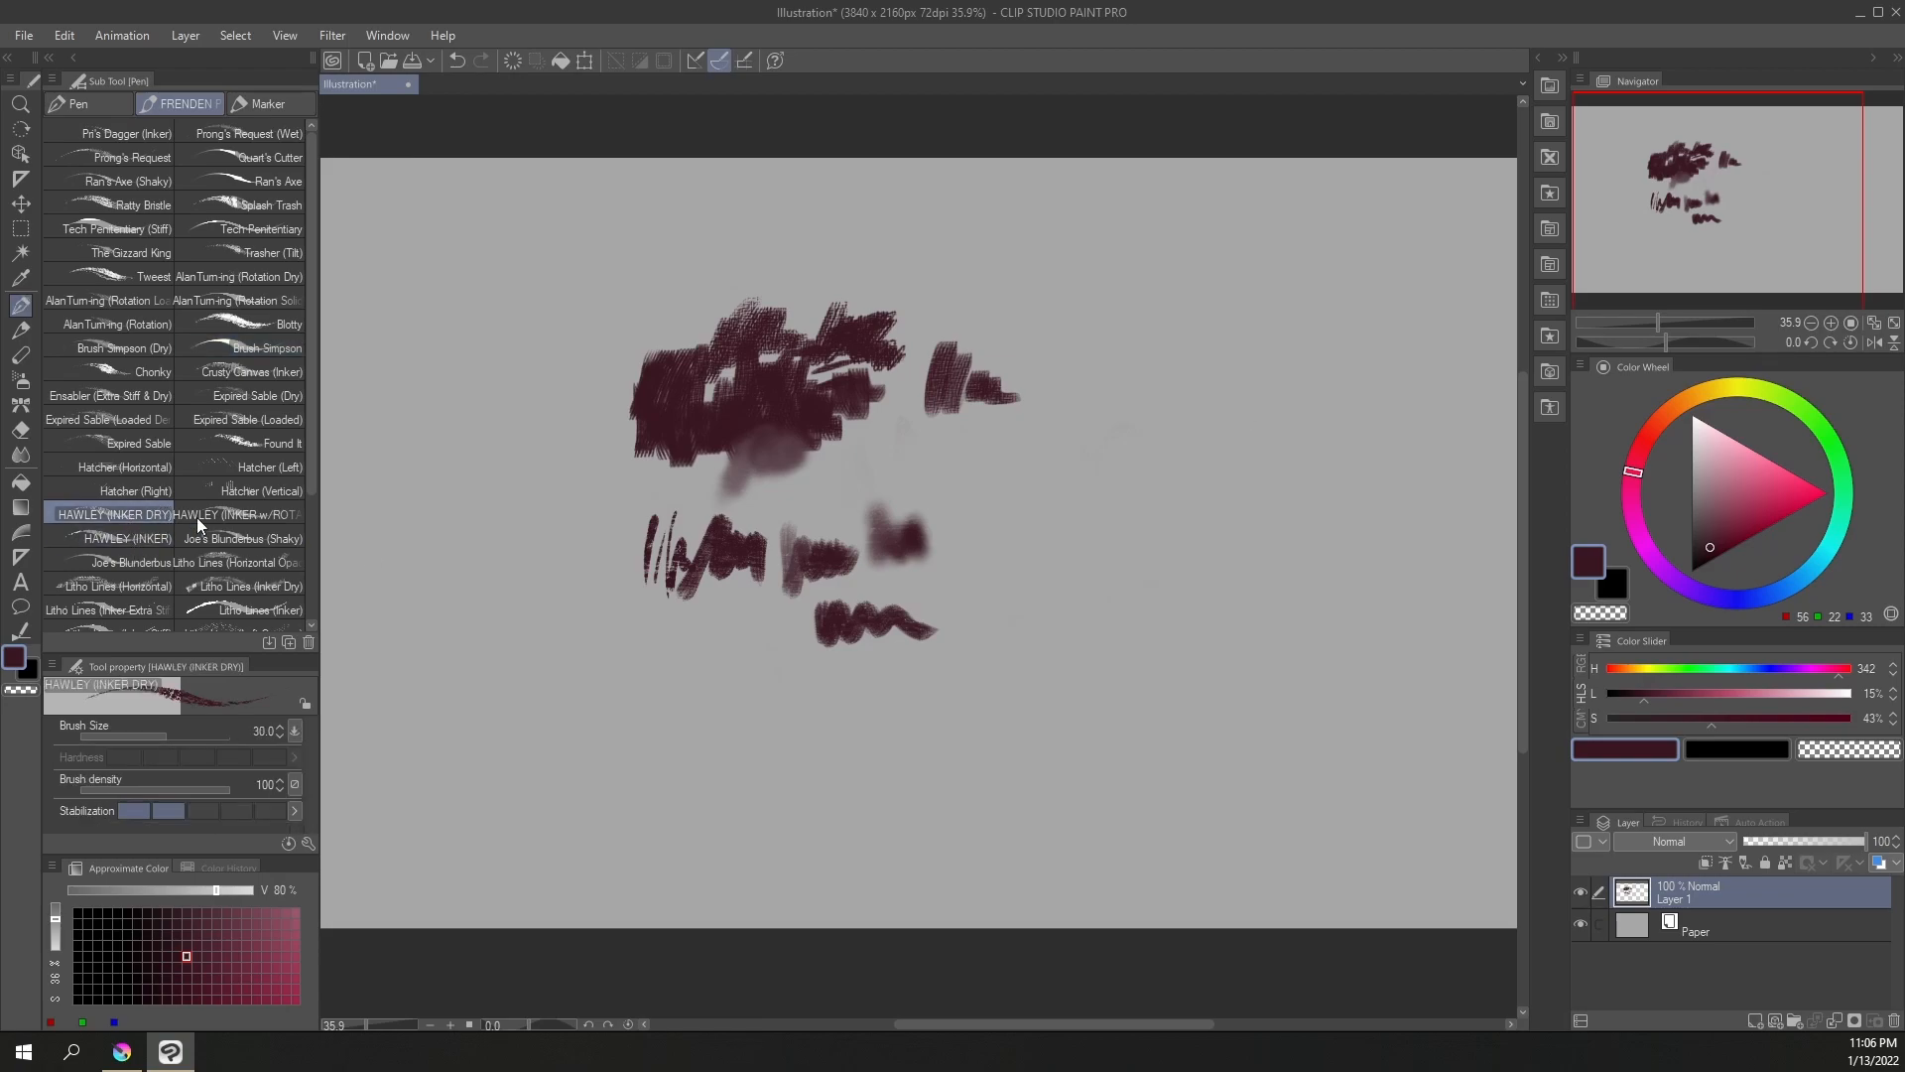
mouse_move(473, 548)
mouse_down()
mouse_move(453, 653)
mouse_move(488, 681)
mouse_up()
drag(523, 544, 516, 663)
drag(545, 546, 553, 672)
mouse_move(561, 544)
mouse_down()
mouse_move(551, 662)
mouse_move(623, 623)
mouse_up()
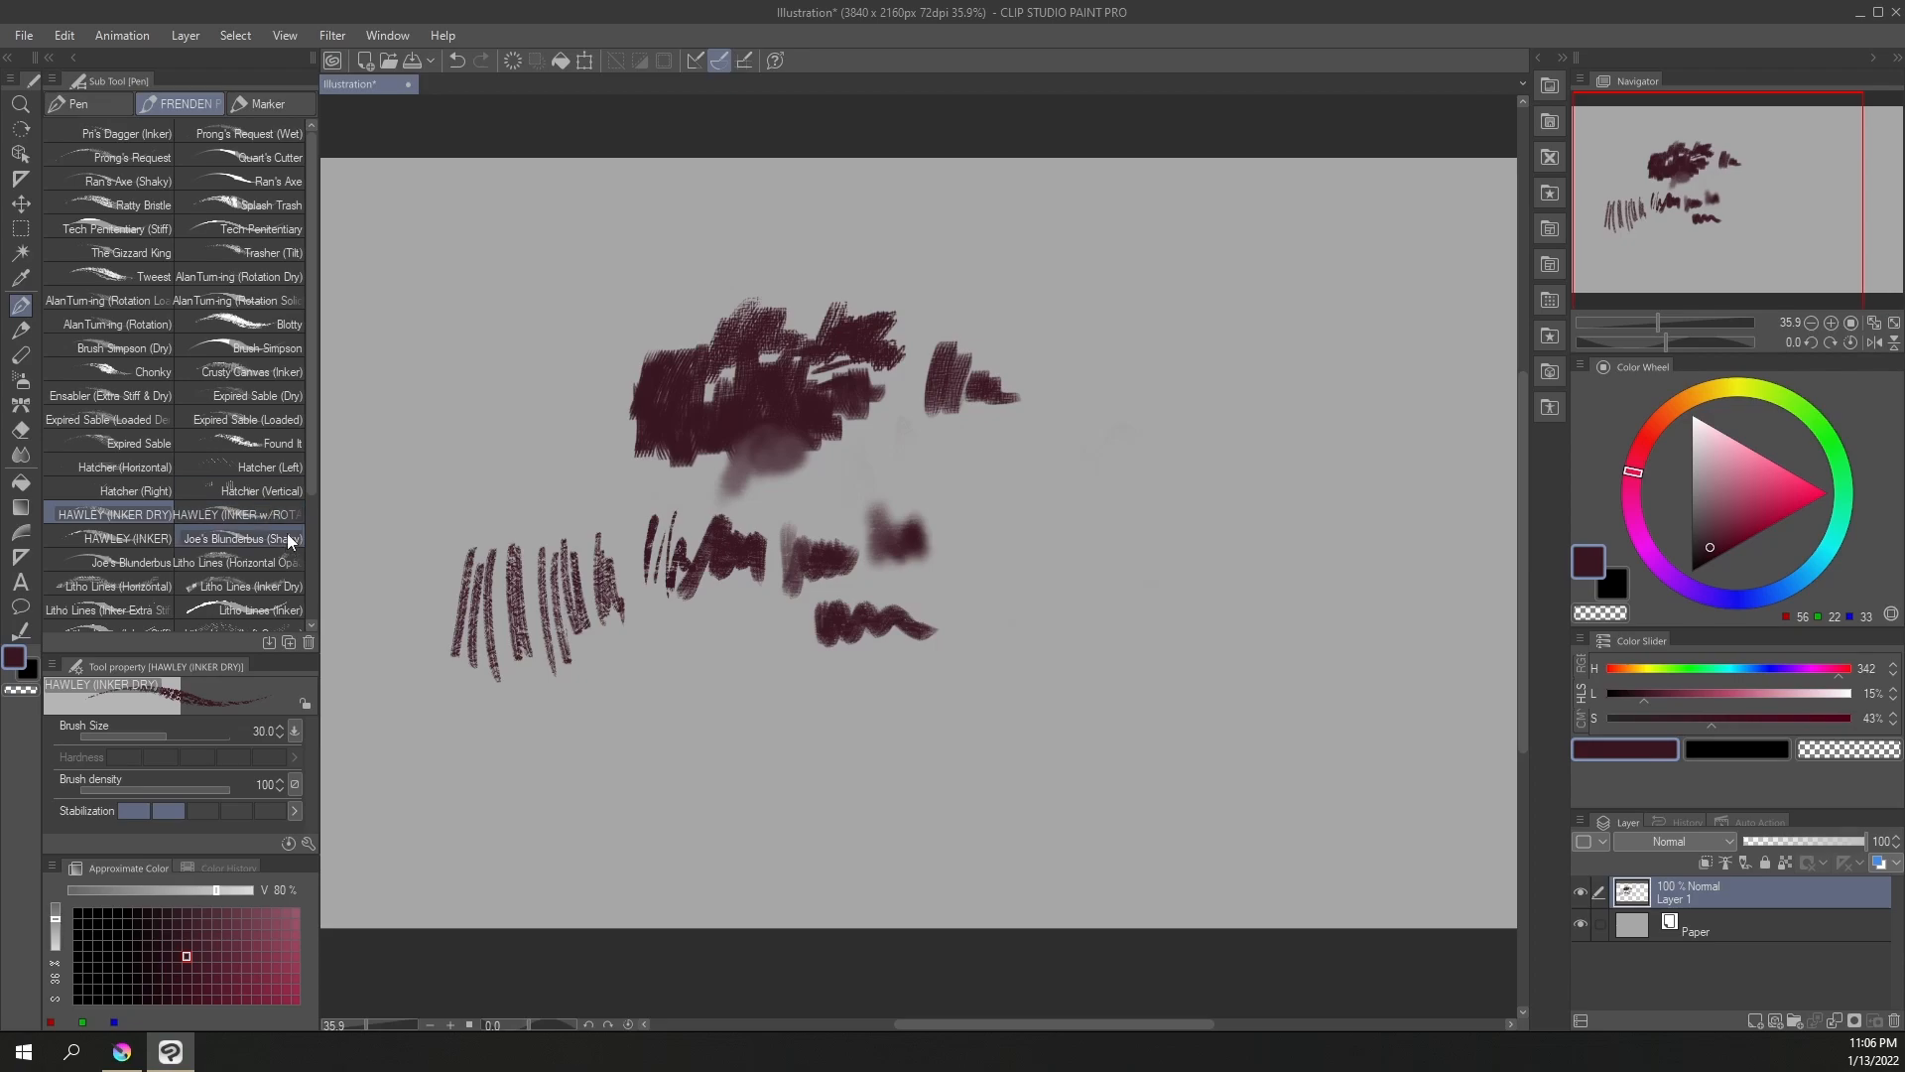
Add a few test strokes beside the row of vertical strokes with the HAWLEY (INKER w/ROTATION) pen
click(259, 514)
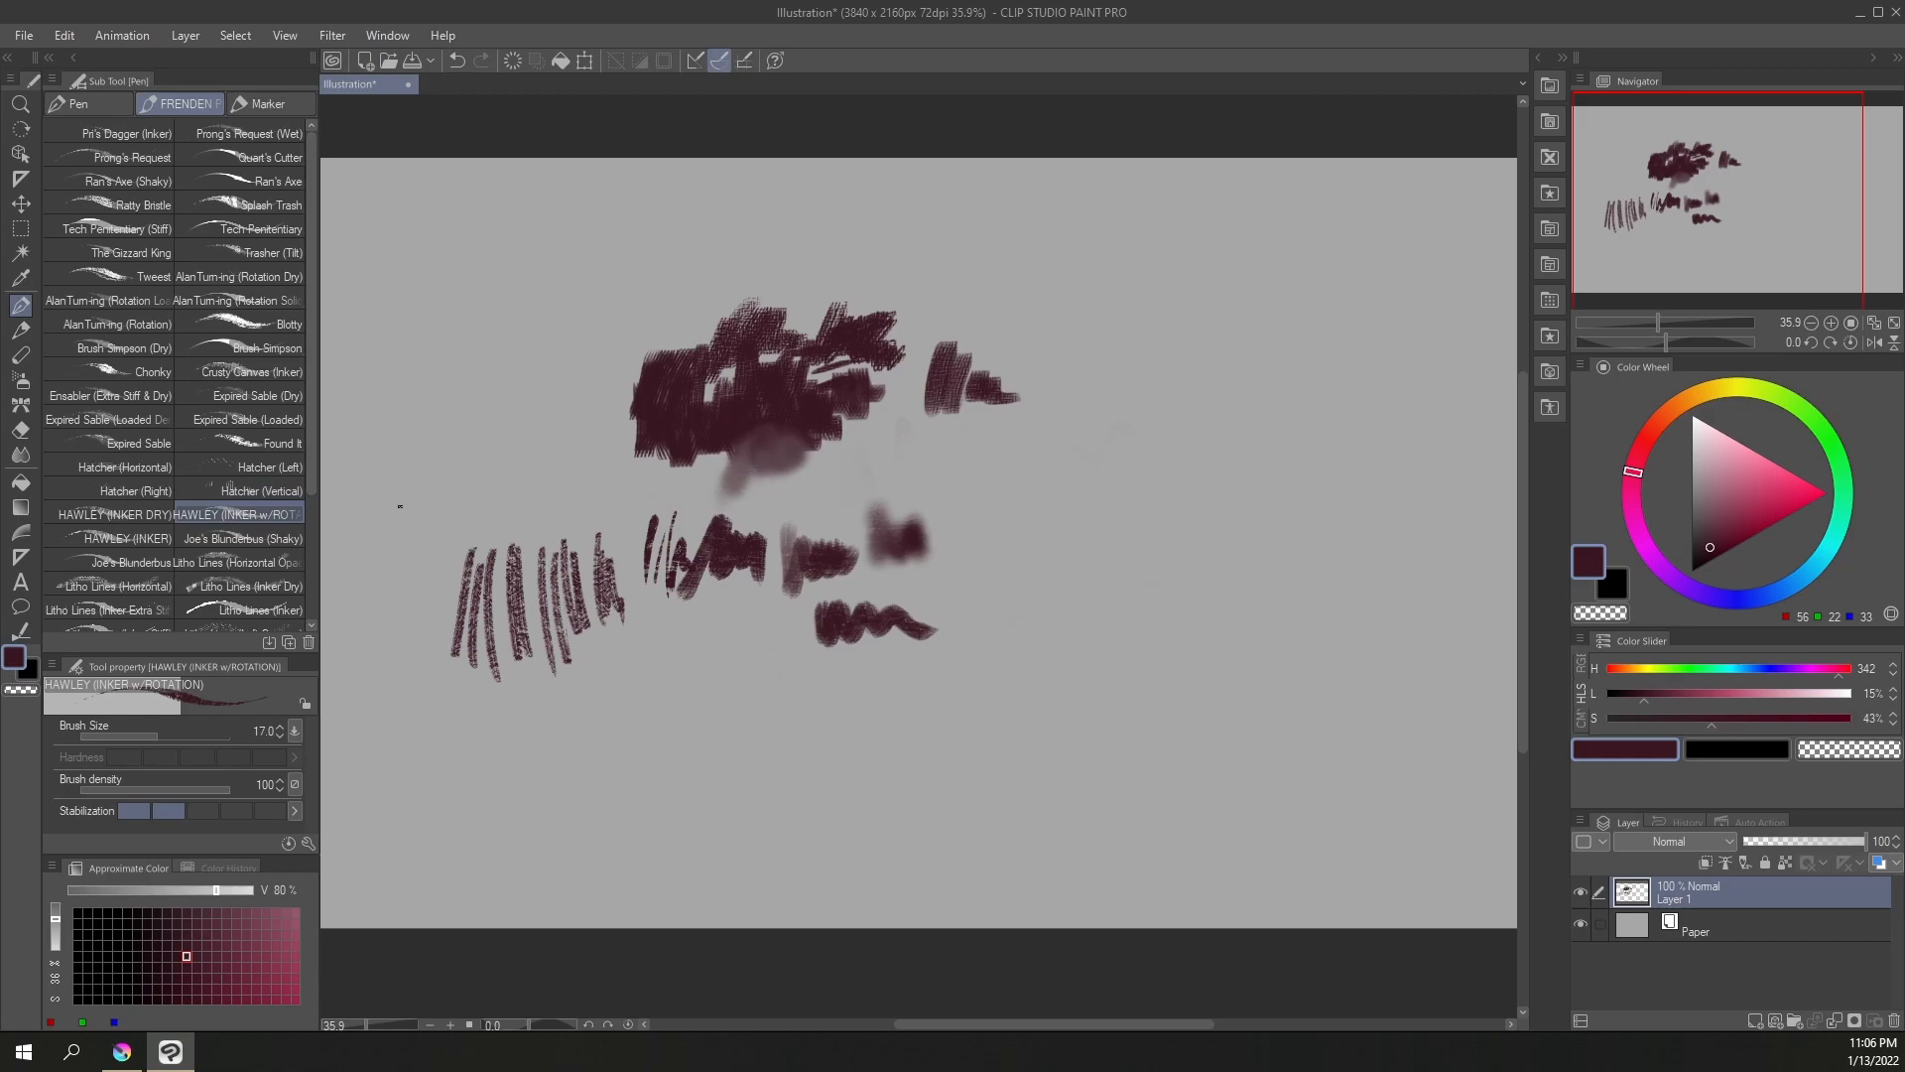
drag(418, 521, 448, 654)
drag(413, 575, 421, 660)
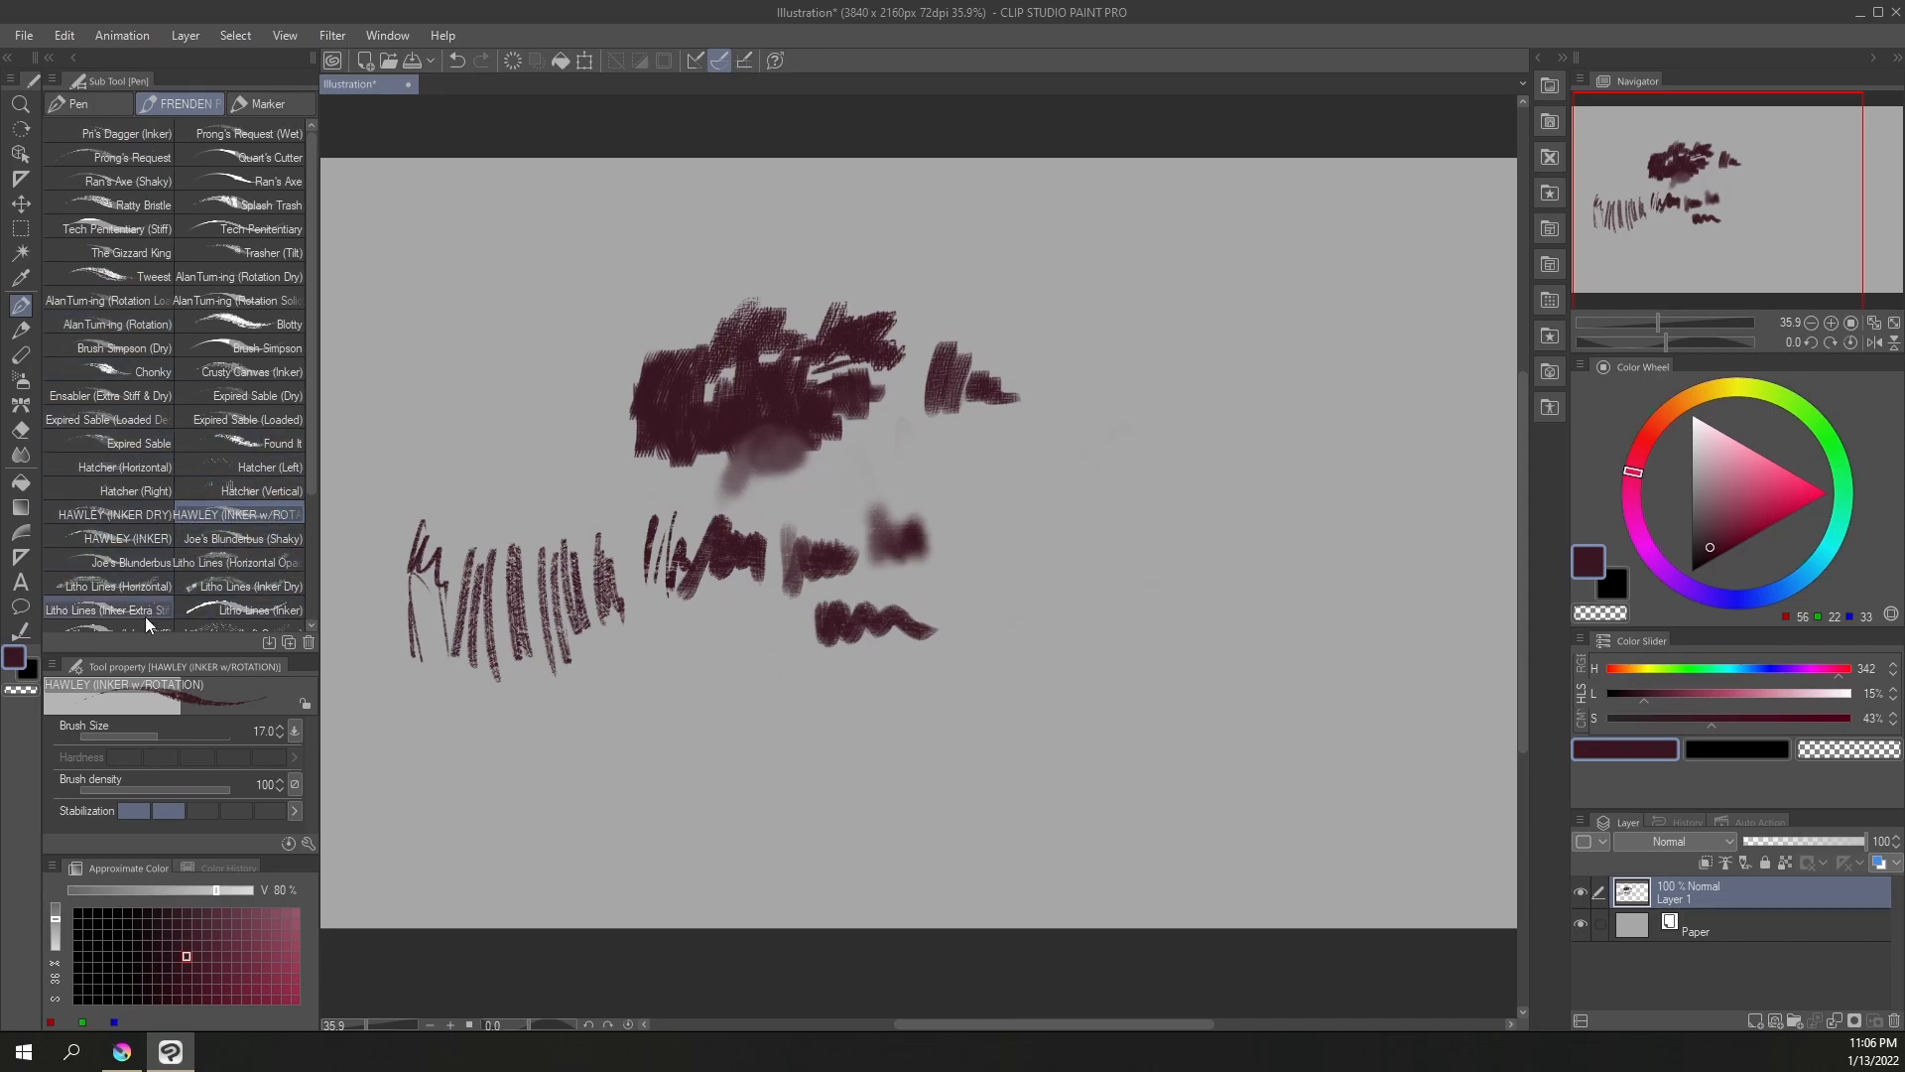
Move the HAWLEY (INKER) brush out of the FRENDEN group into its own new sub tool group before Marker, and open that group
click(141, 538)
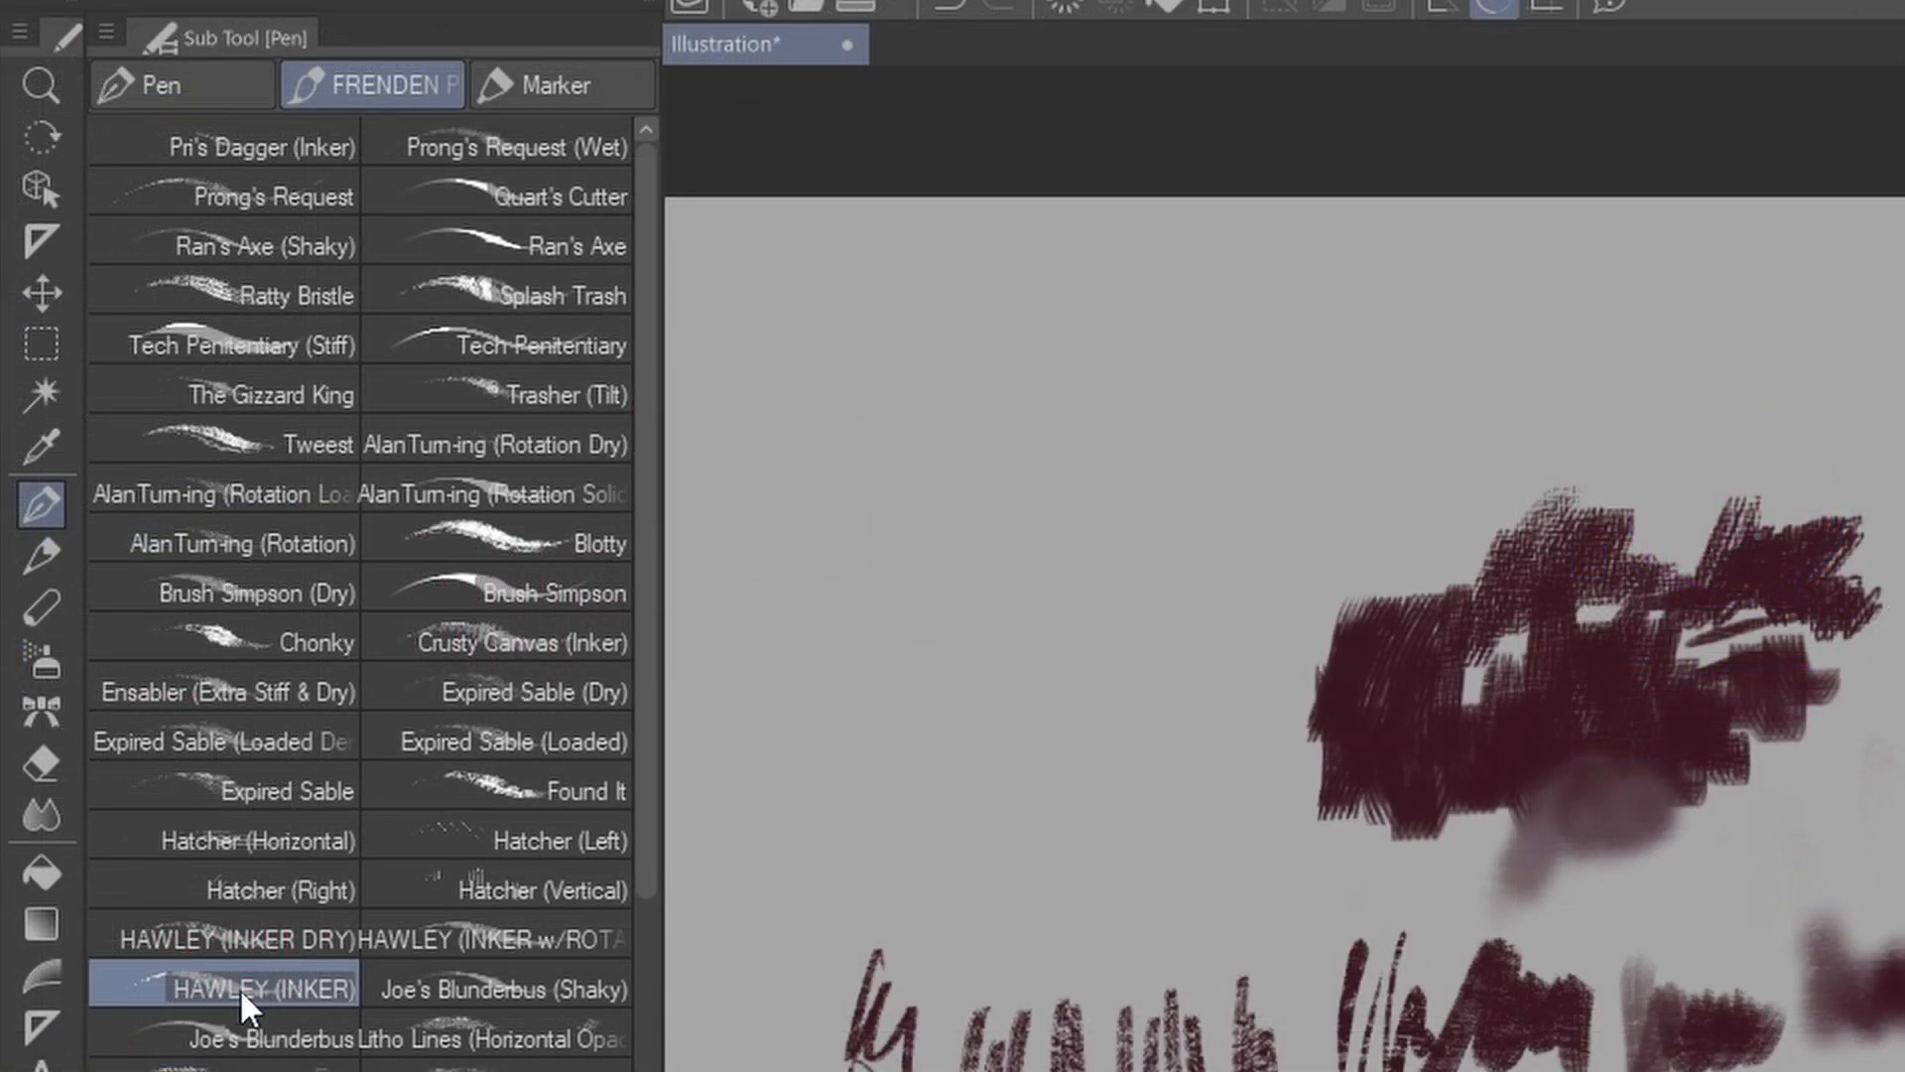
mouse_move(240, 986)
mouse_down()
mouse_move(389, 710)
mouse_move(491, 349)
mouse_move(490, 181)
mouse_move(439, 248)
mouse_move(391, 445)
mouse_move(403, 260)
mouse_move(370, 480)
mouse_move(385, 372)
mouse_move(514, 117)
mouse_move(482, 100)
mouse_up()
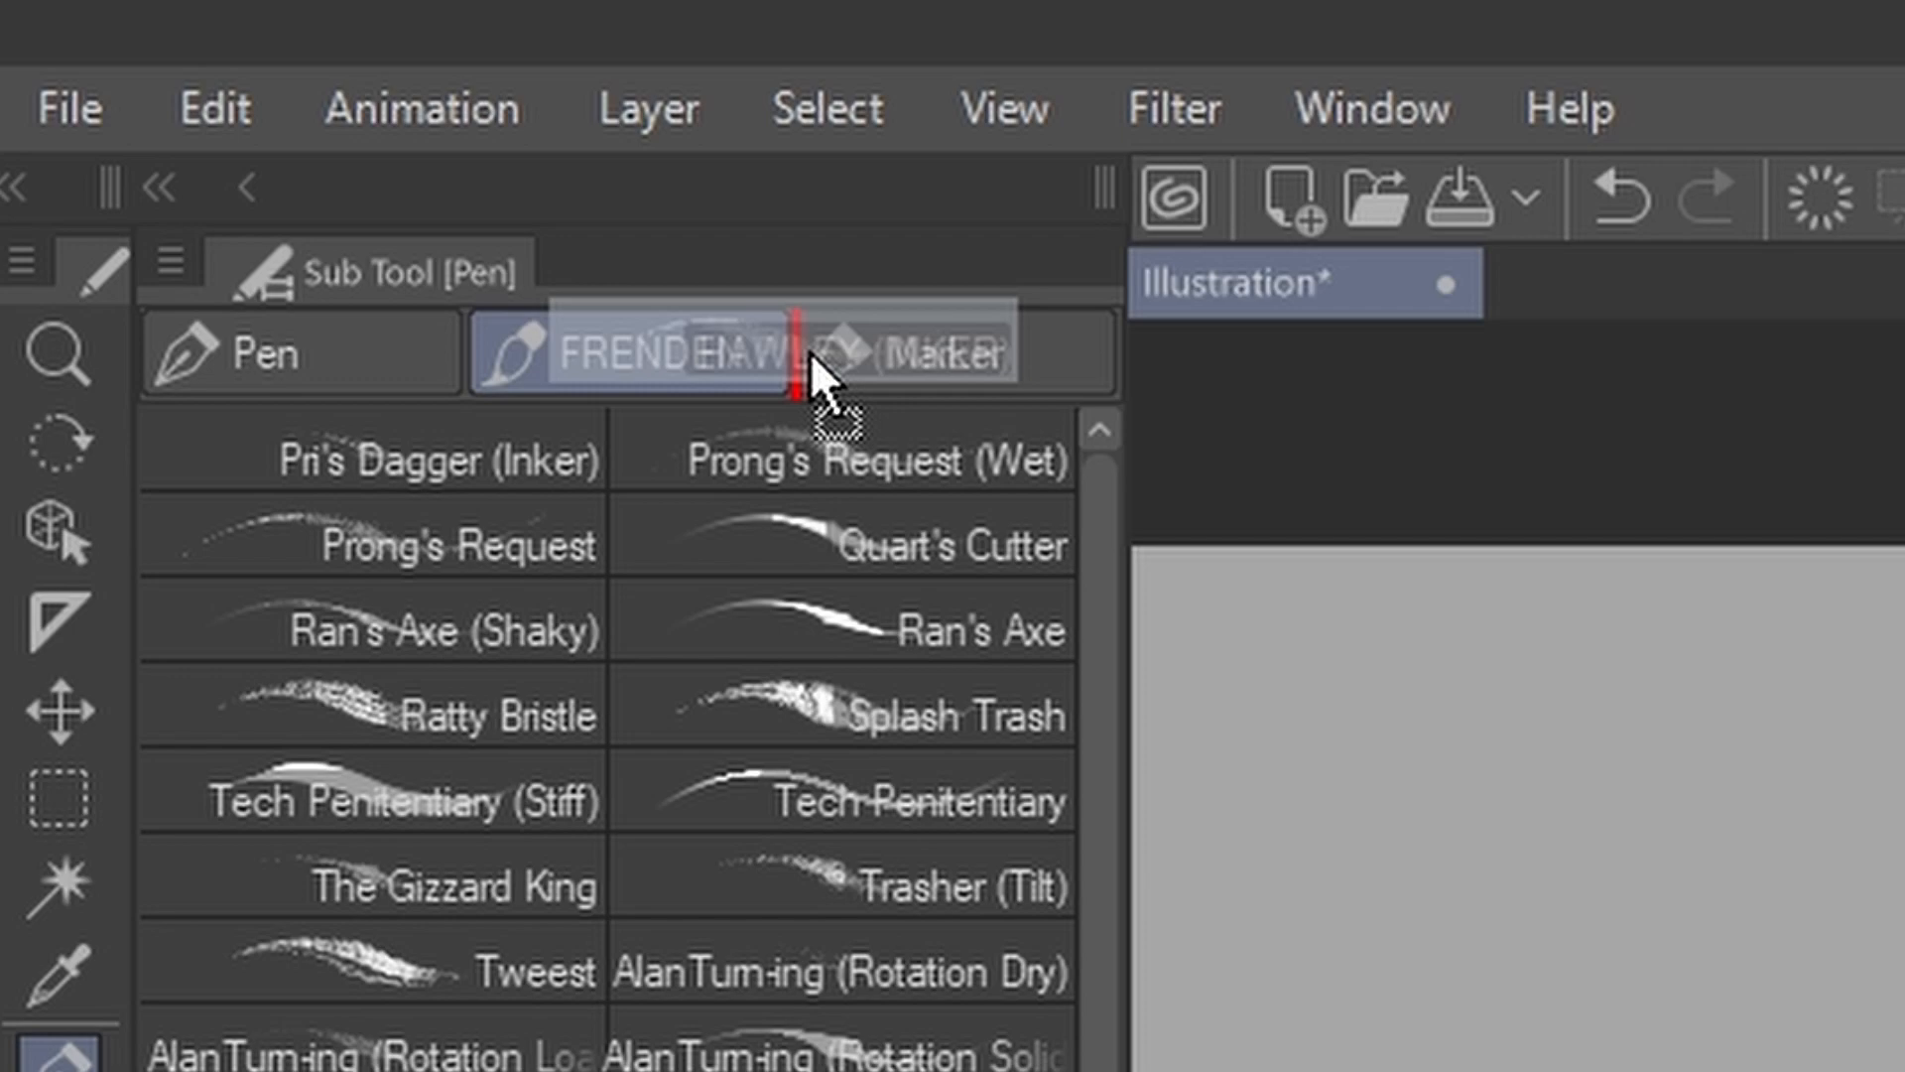
drag(811, 353, 811, 353)
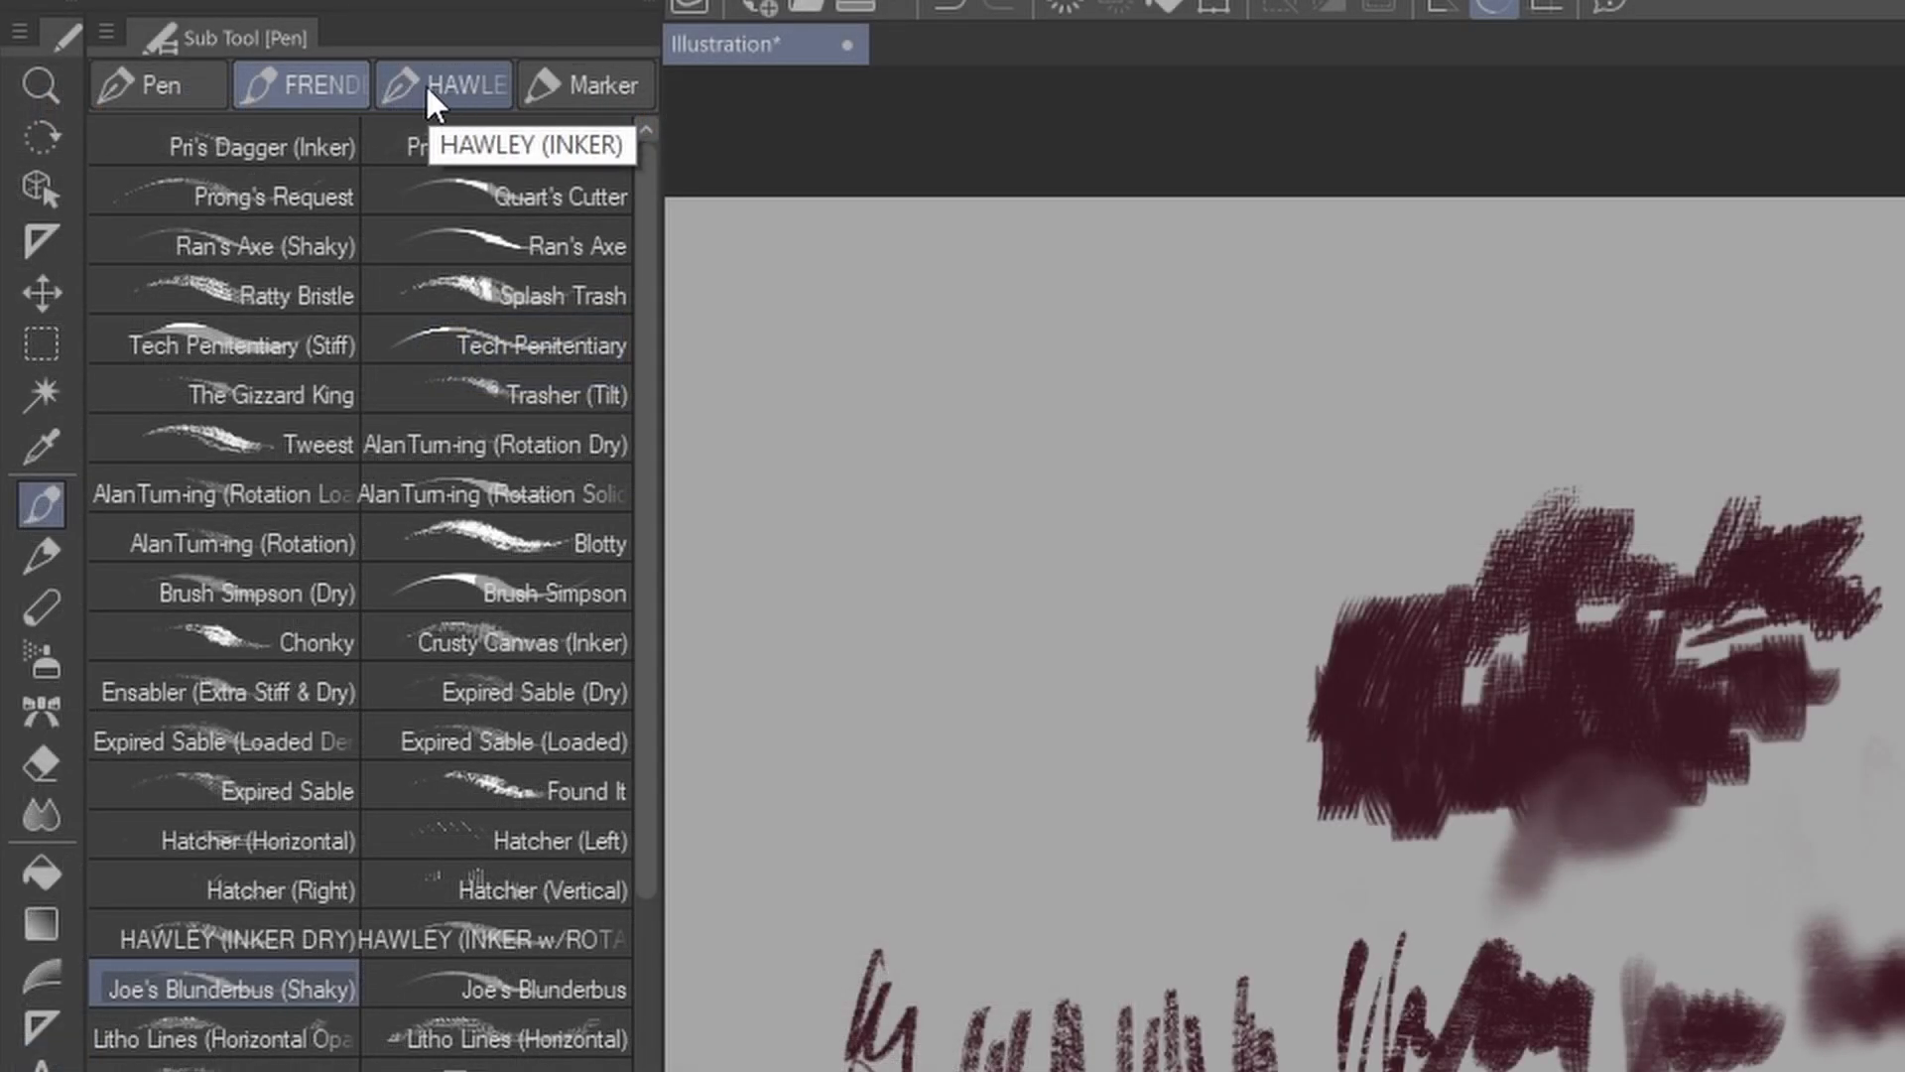
click(428, 88)
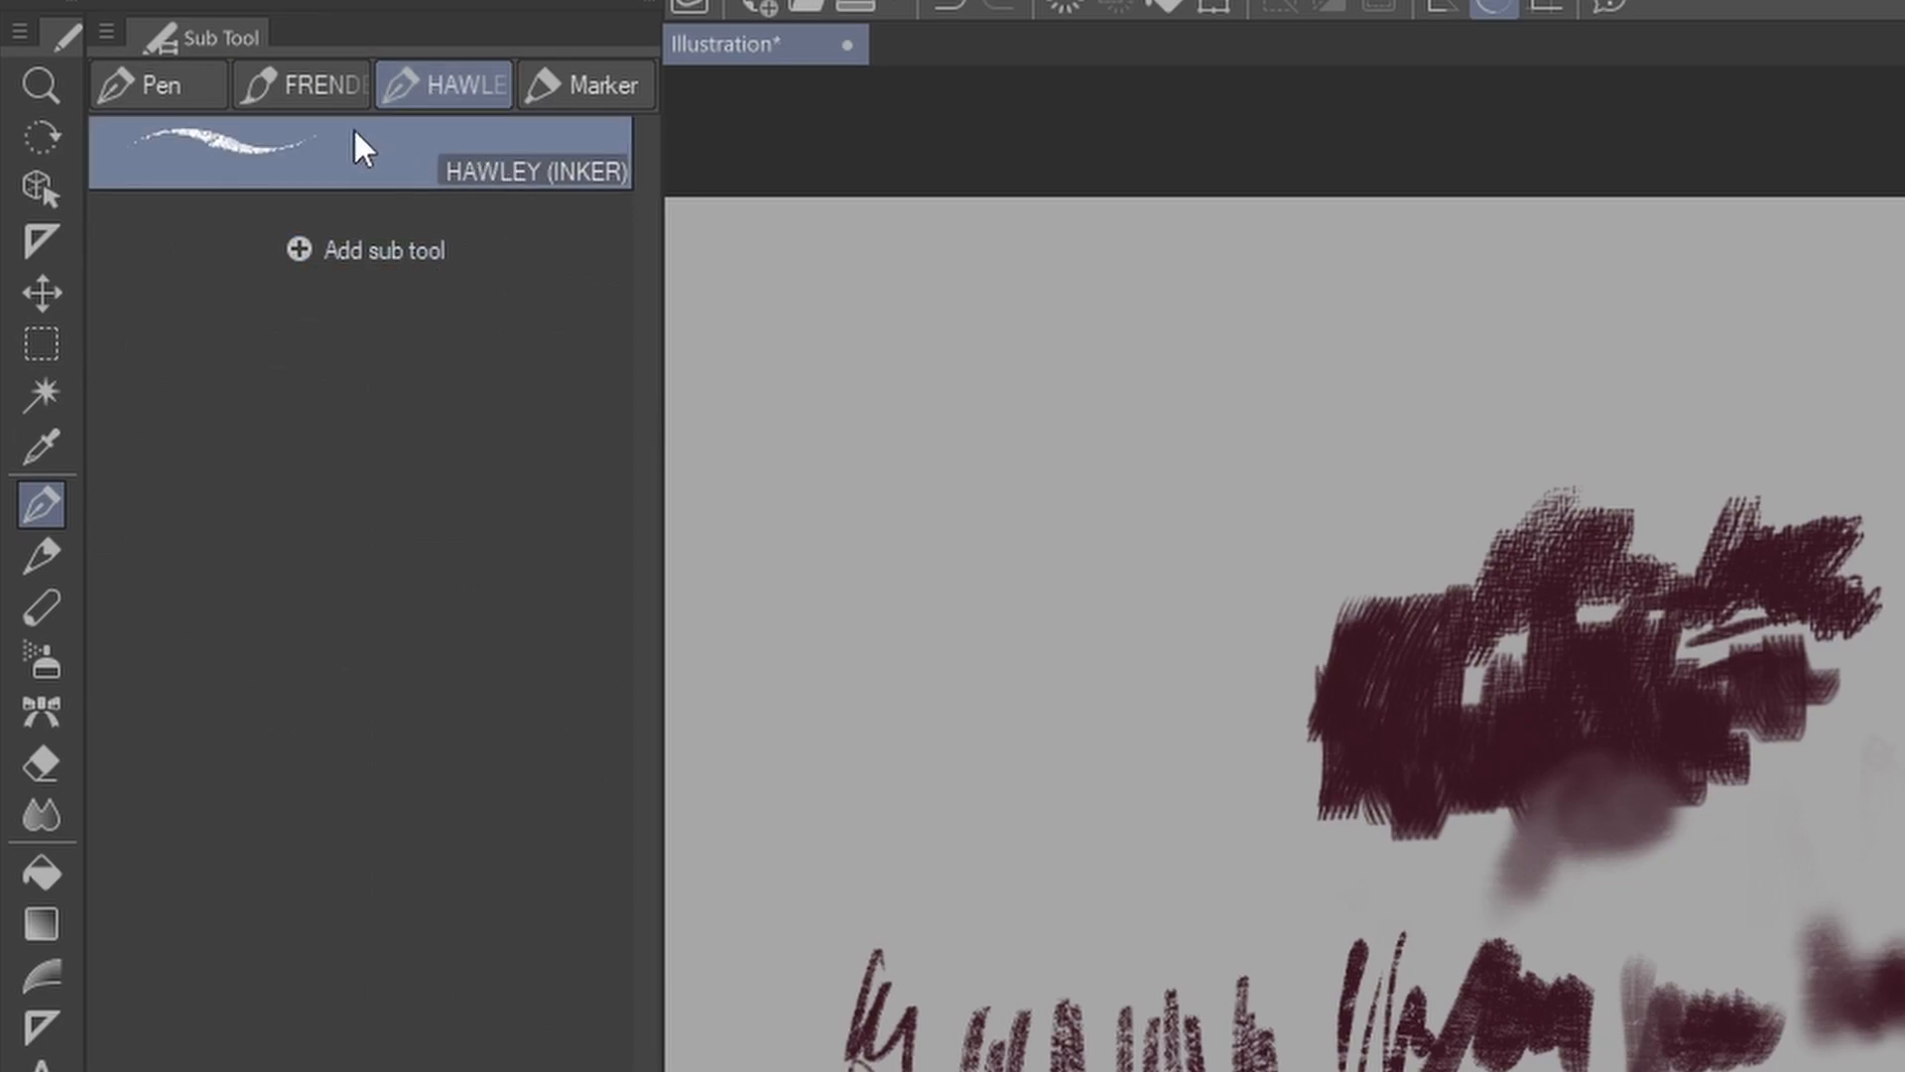
Move the HAWLEY (INKER DRY) brush from the FRENDEN group into the new HAWLEY group
click(319, 83)
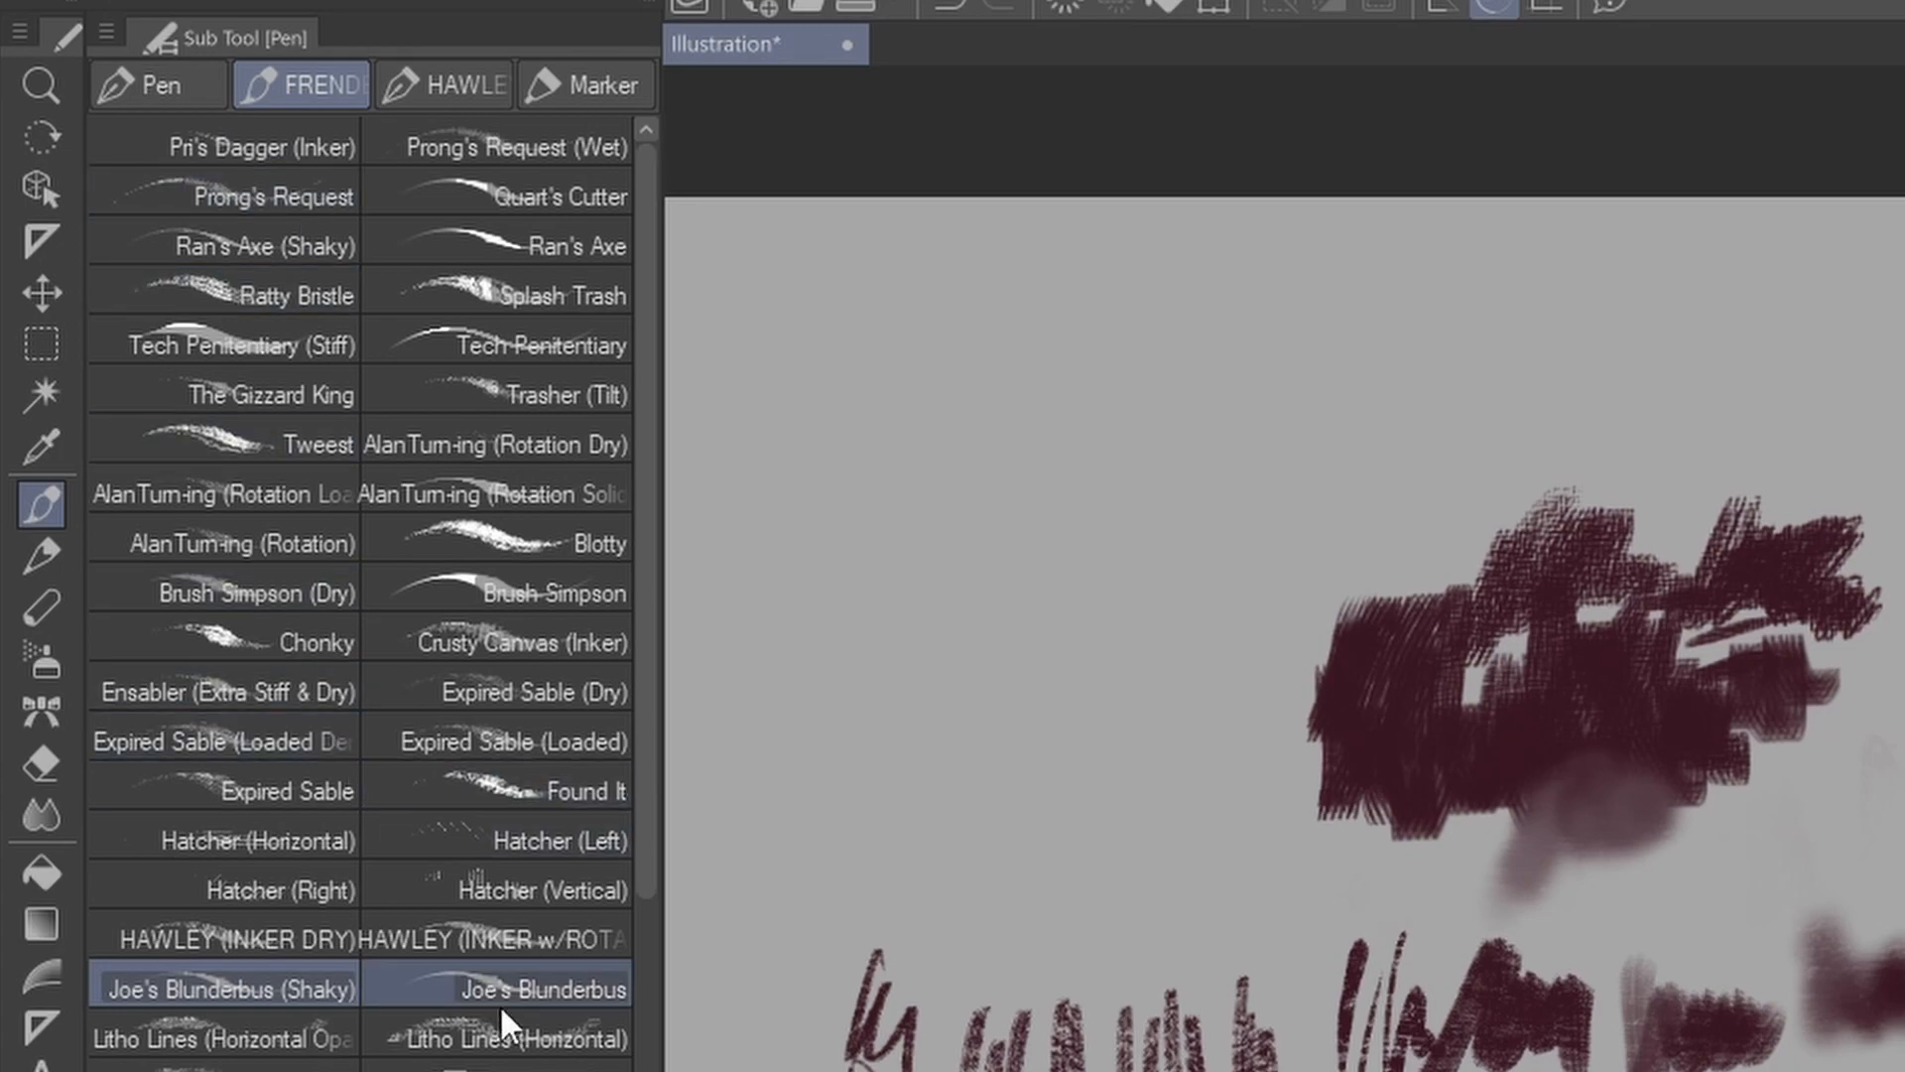
click(252, 936)
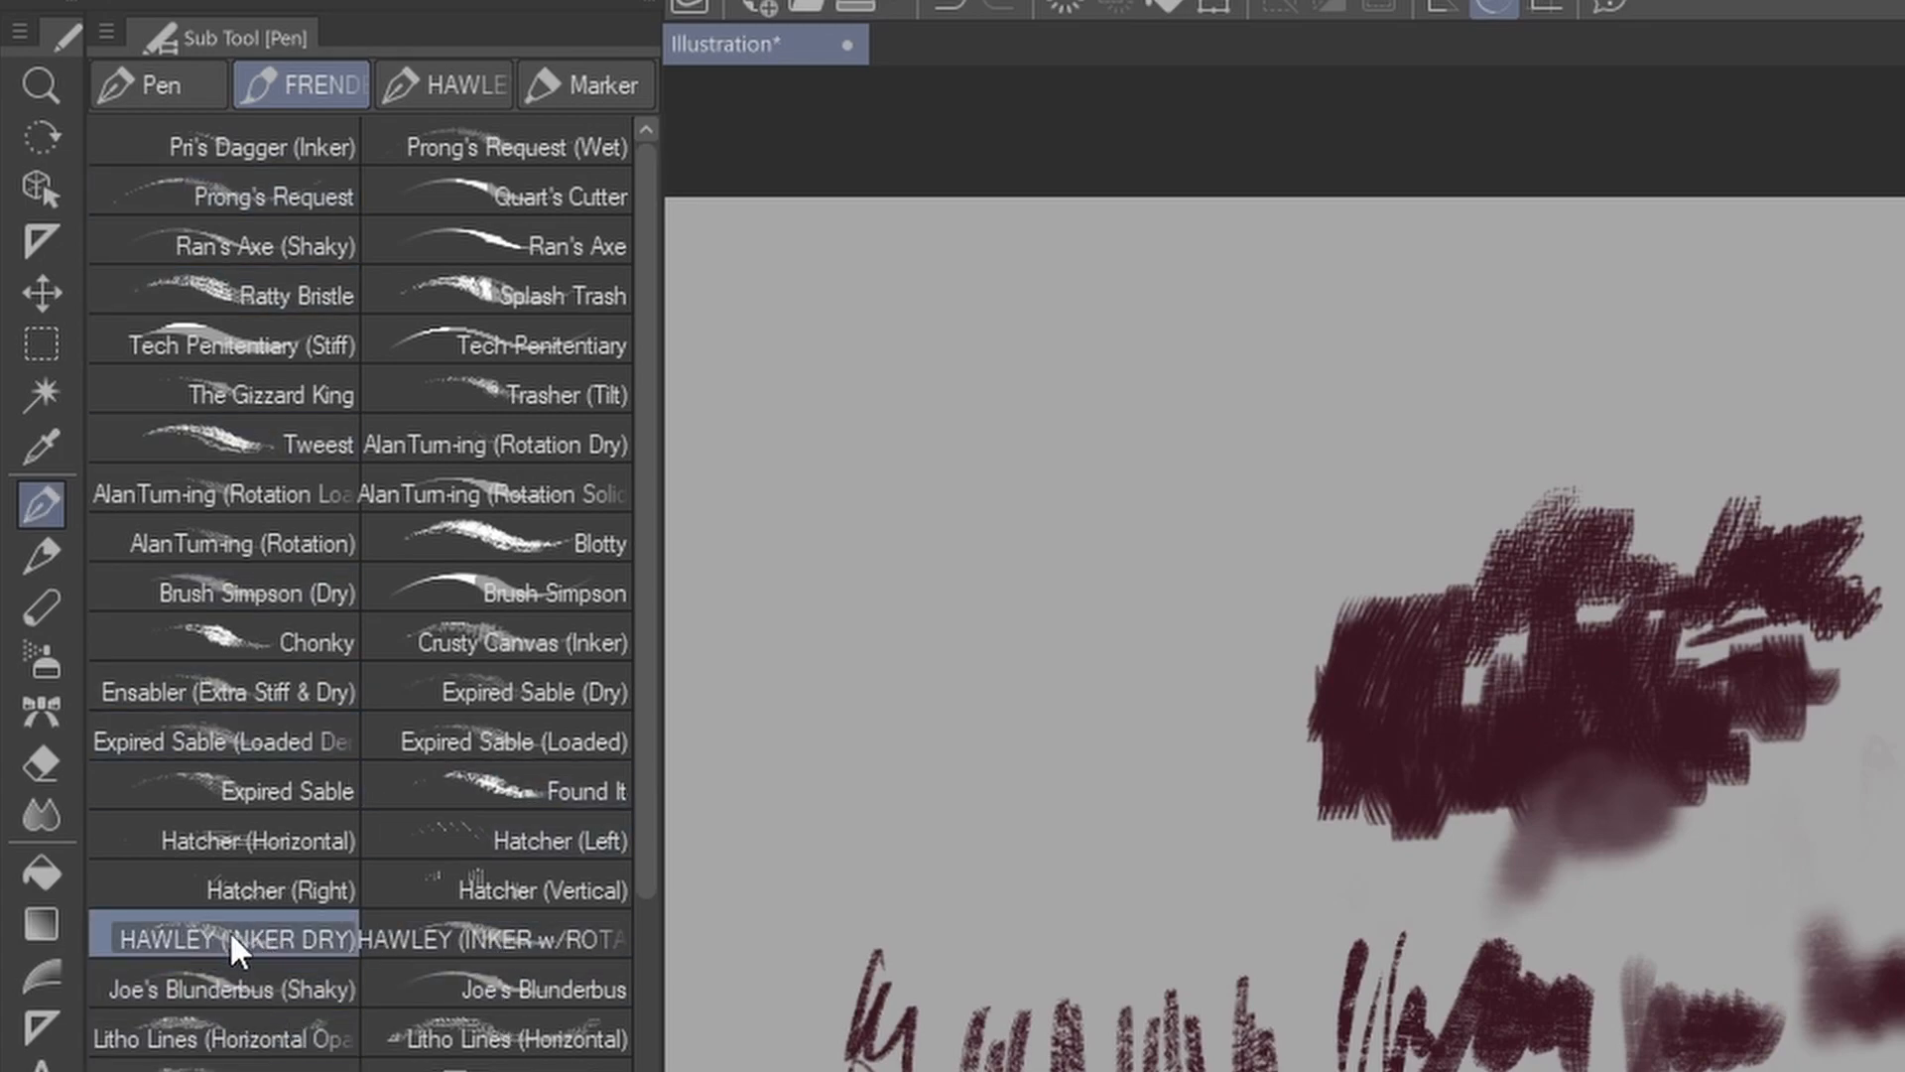
mouse_move(206, 937)
mouse_down()
mouse_move(260, 893)
mouse_move(374, 700)
mouse_move(451, 432)
mouse_move(455, 311)
mouse_move(414, 162)
mouse_up()
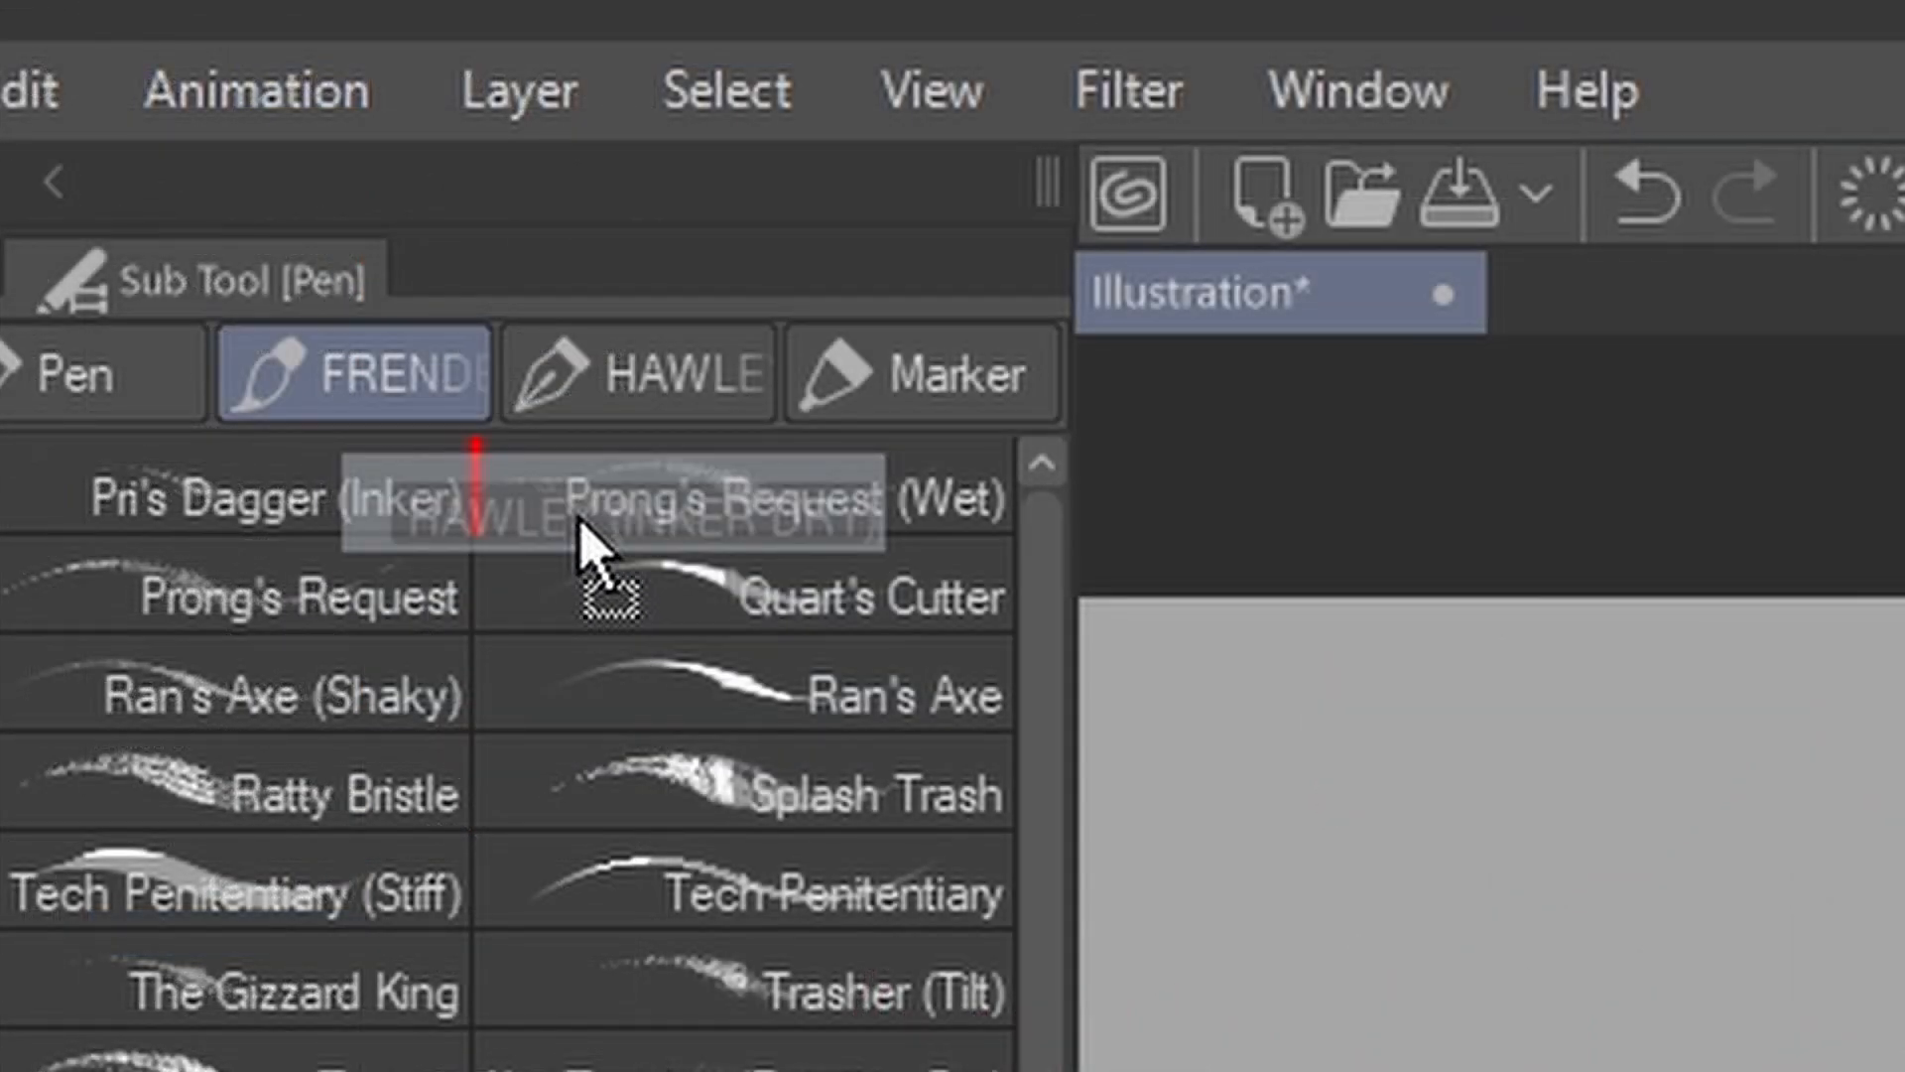
mouse_move(580, 534)
mouse_down()
mouse_move(638, 391)
mouse_move(607, 384)
mouse_move(646, 397)
mouse_move(620, 387)
mouse_move(629, 417)
mouse_up()
click(630, 416)
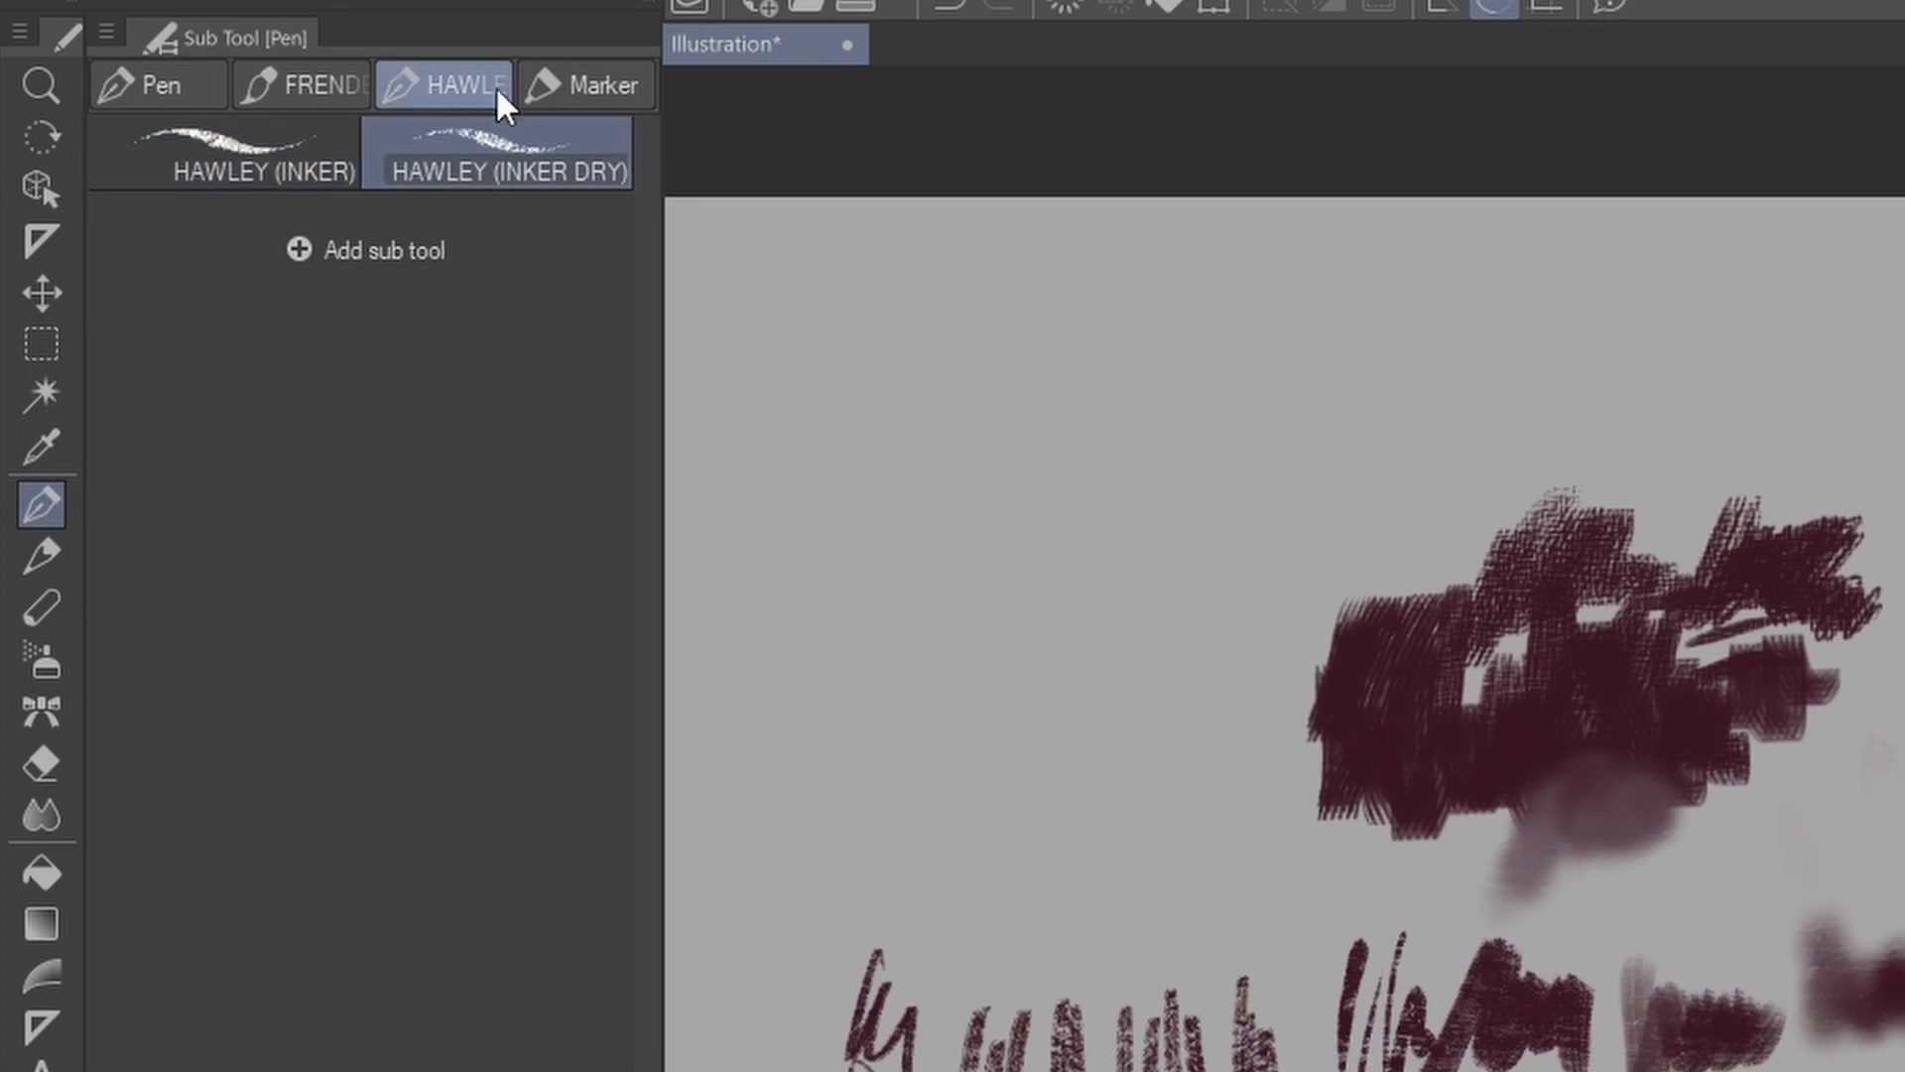
Move the HAWLEY (INKER w/ROTATION) brush from the FRENDEN group into the HAWLEY group
click(302, 81)
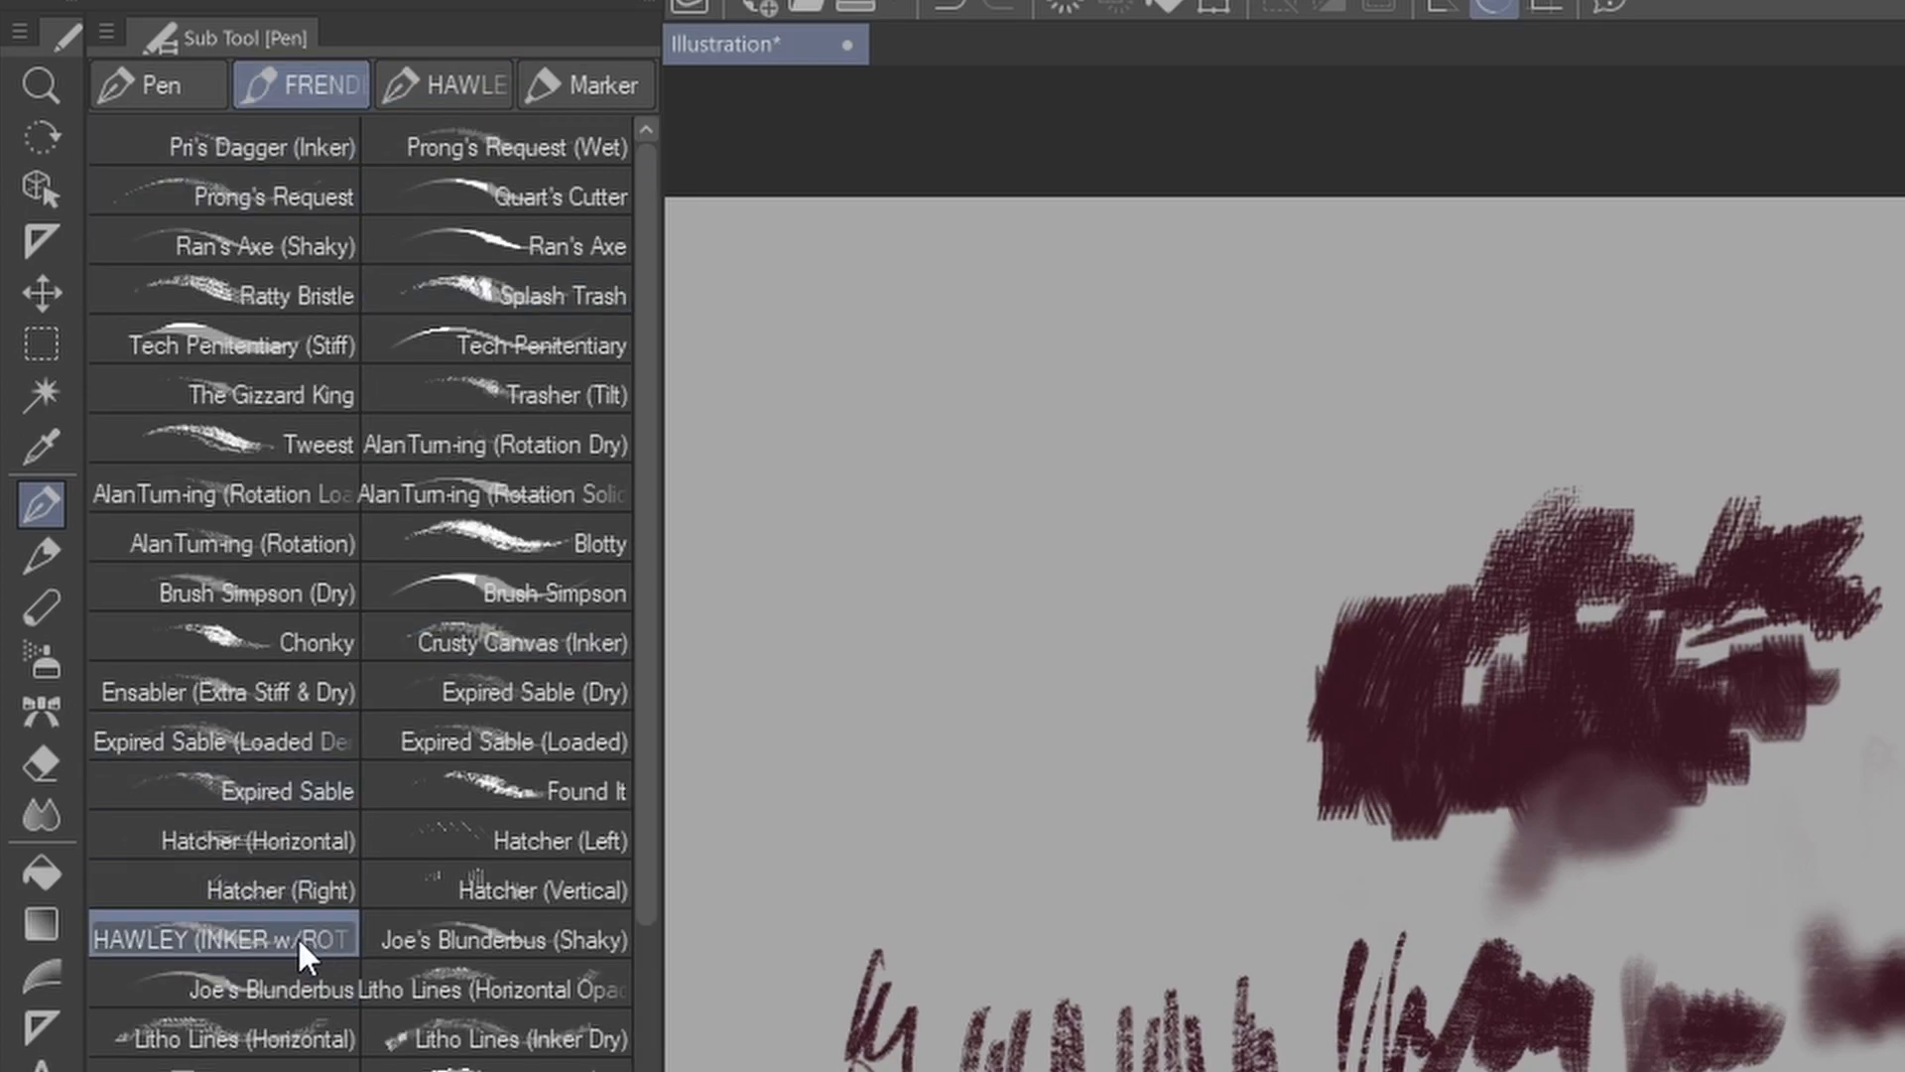
drag(293, 931, 452, 72)
click(447, 78)
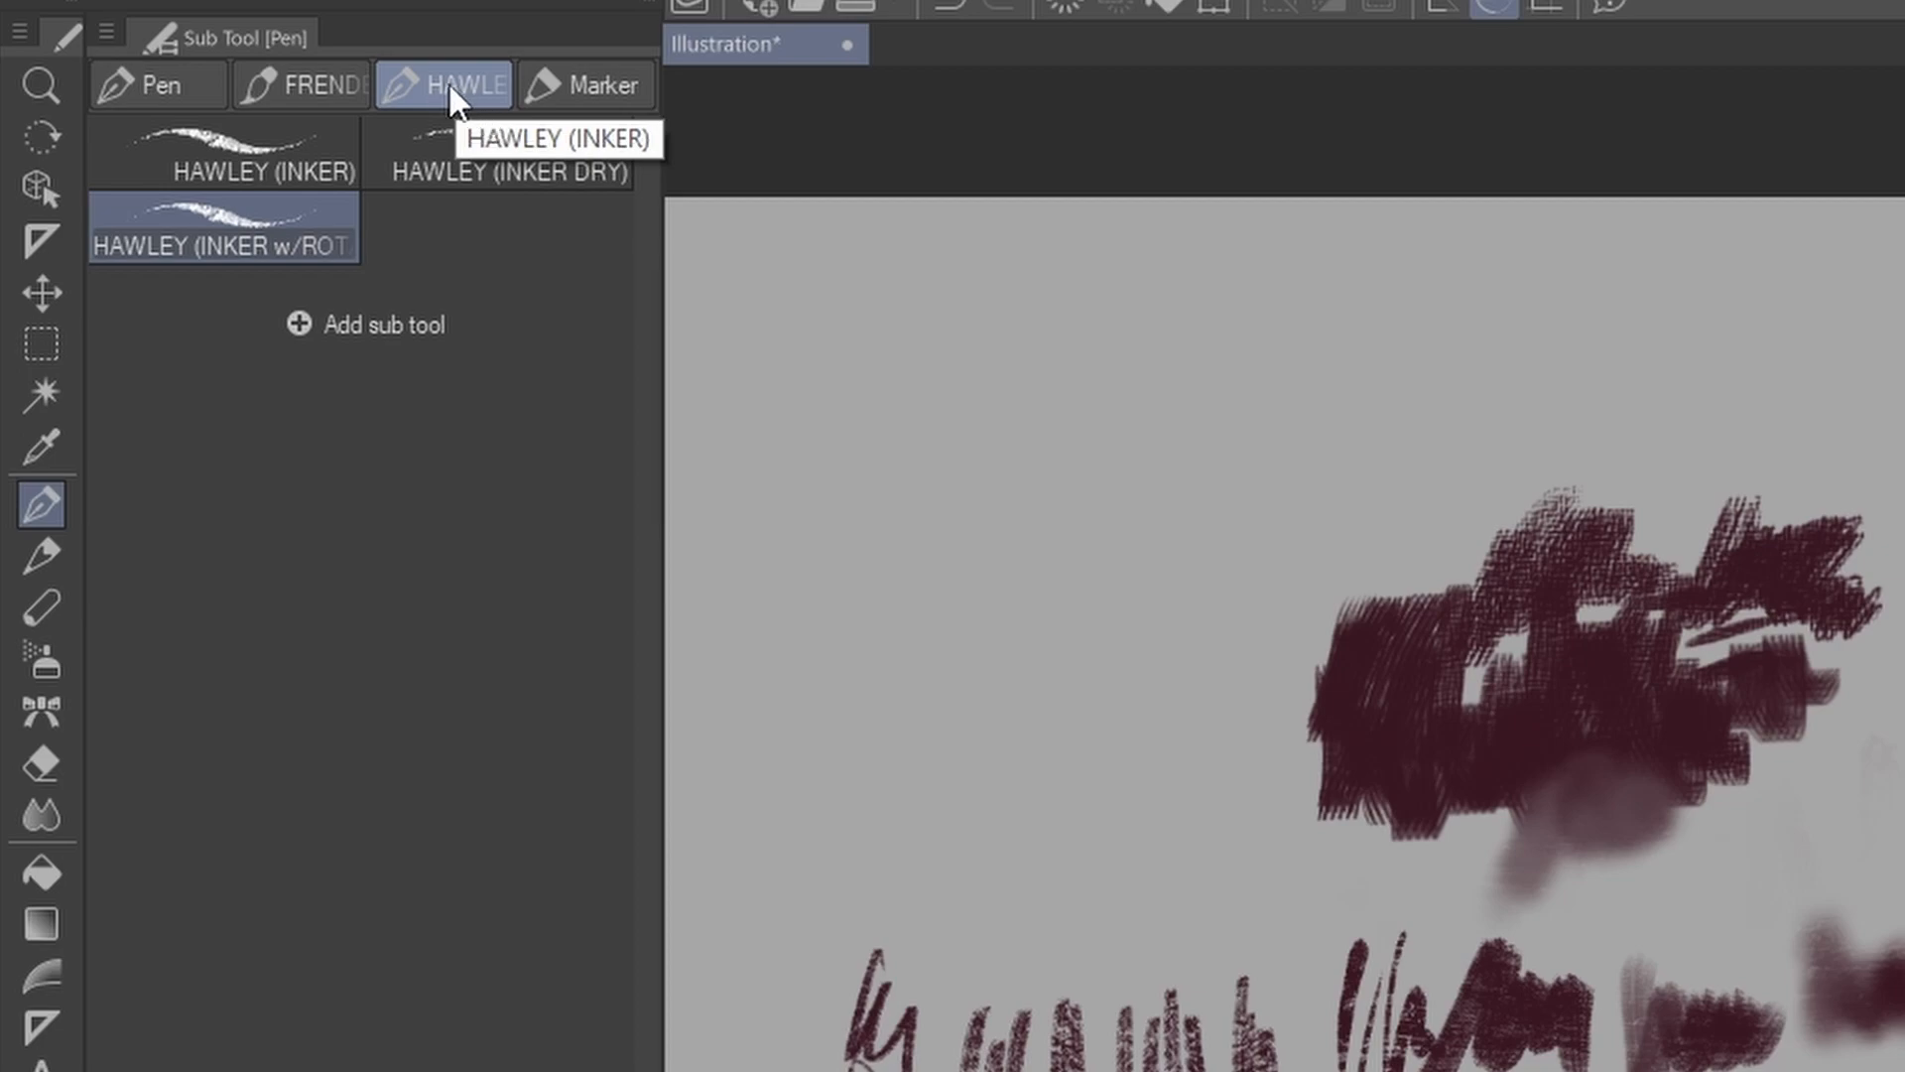
Rename the new sub tool group to HAWLEY SET
right_click(441, 87)
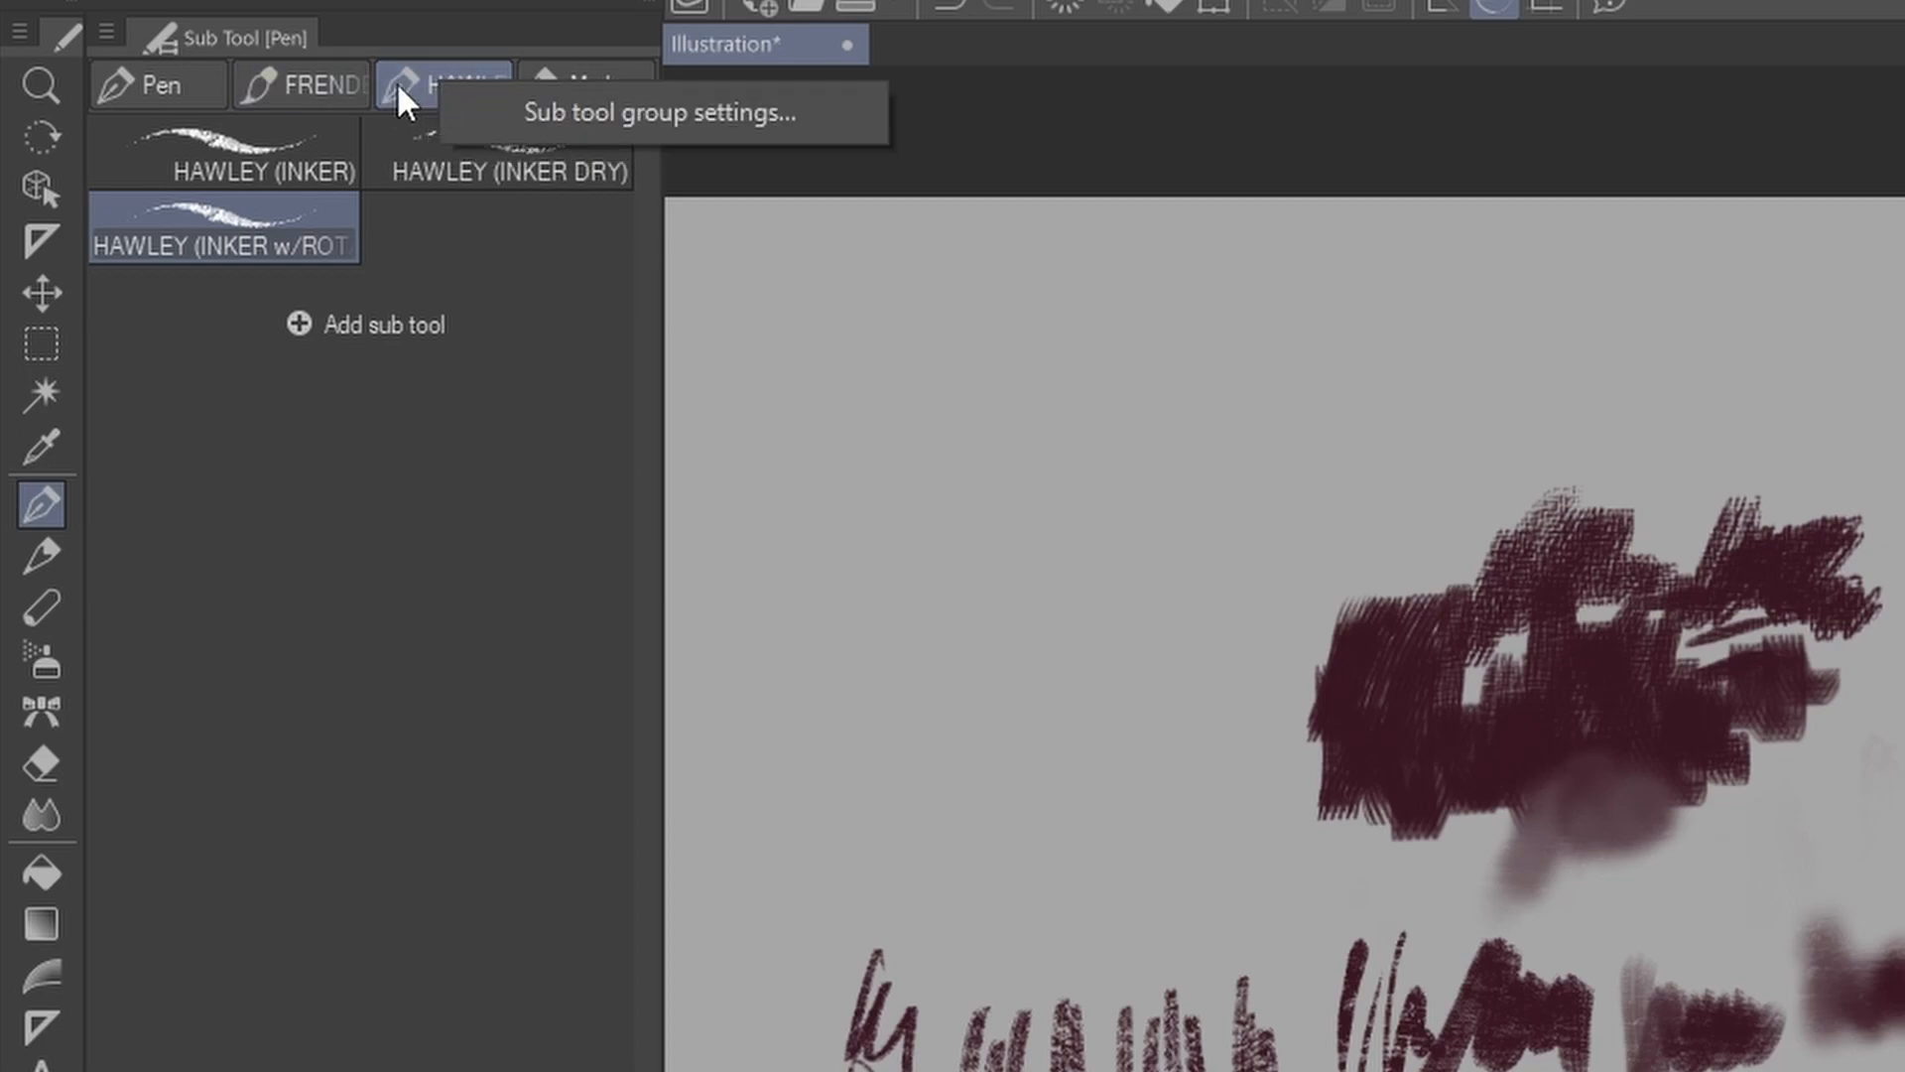
click(554, 115)
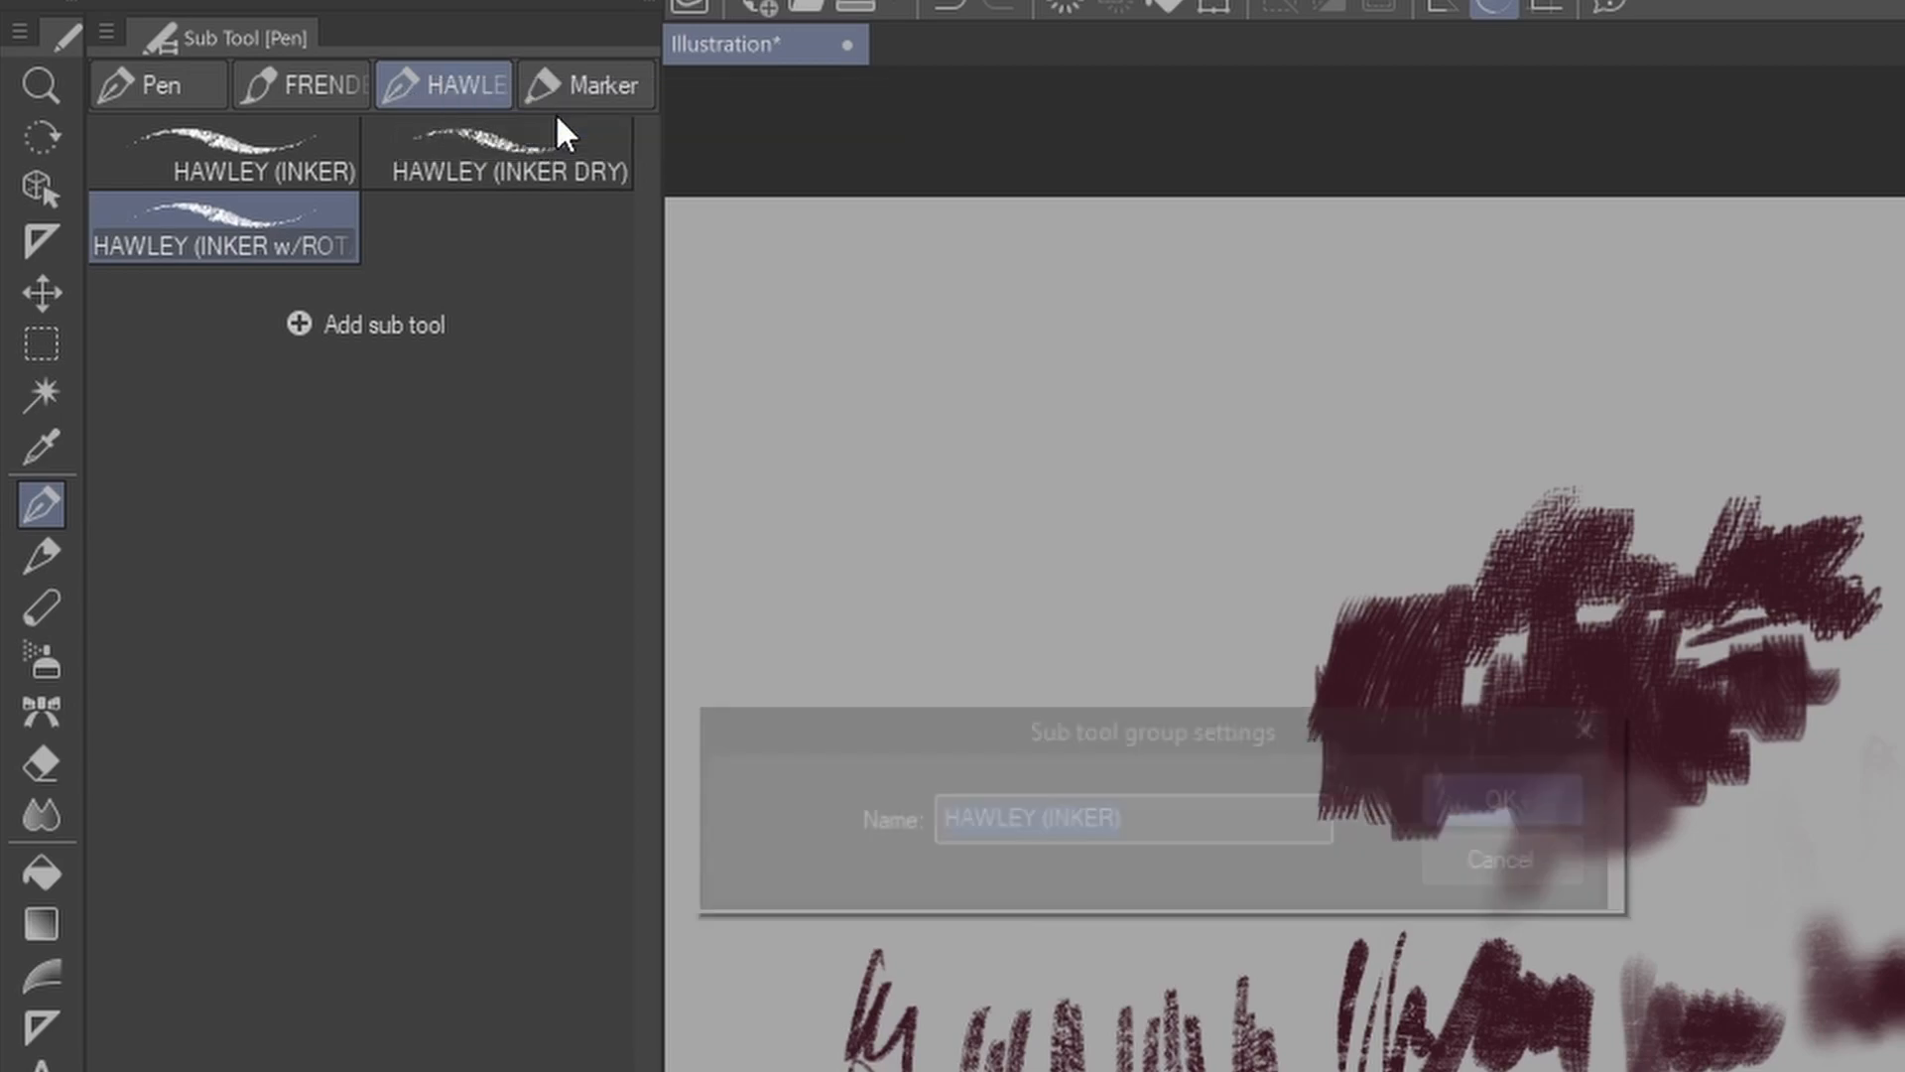
drag(1007, 712, 639, 349)
click(777, 454)
drag(776, 454, 669, 453)
key(BackSpace)
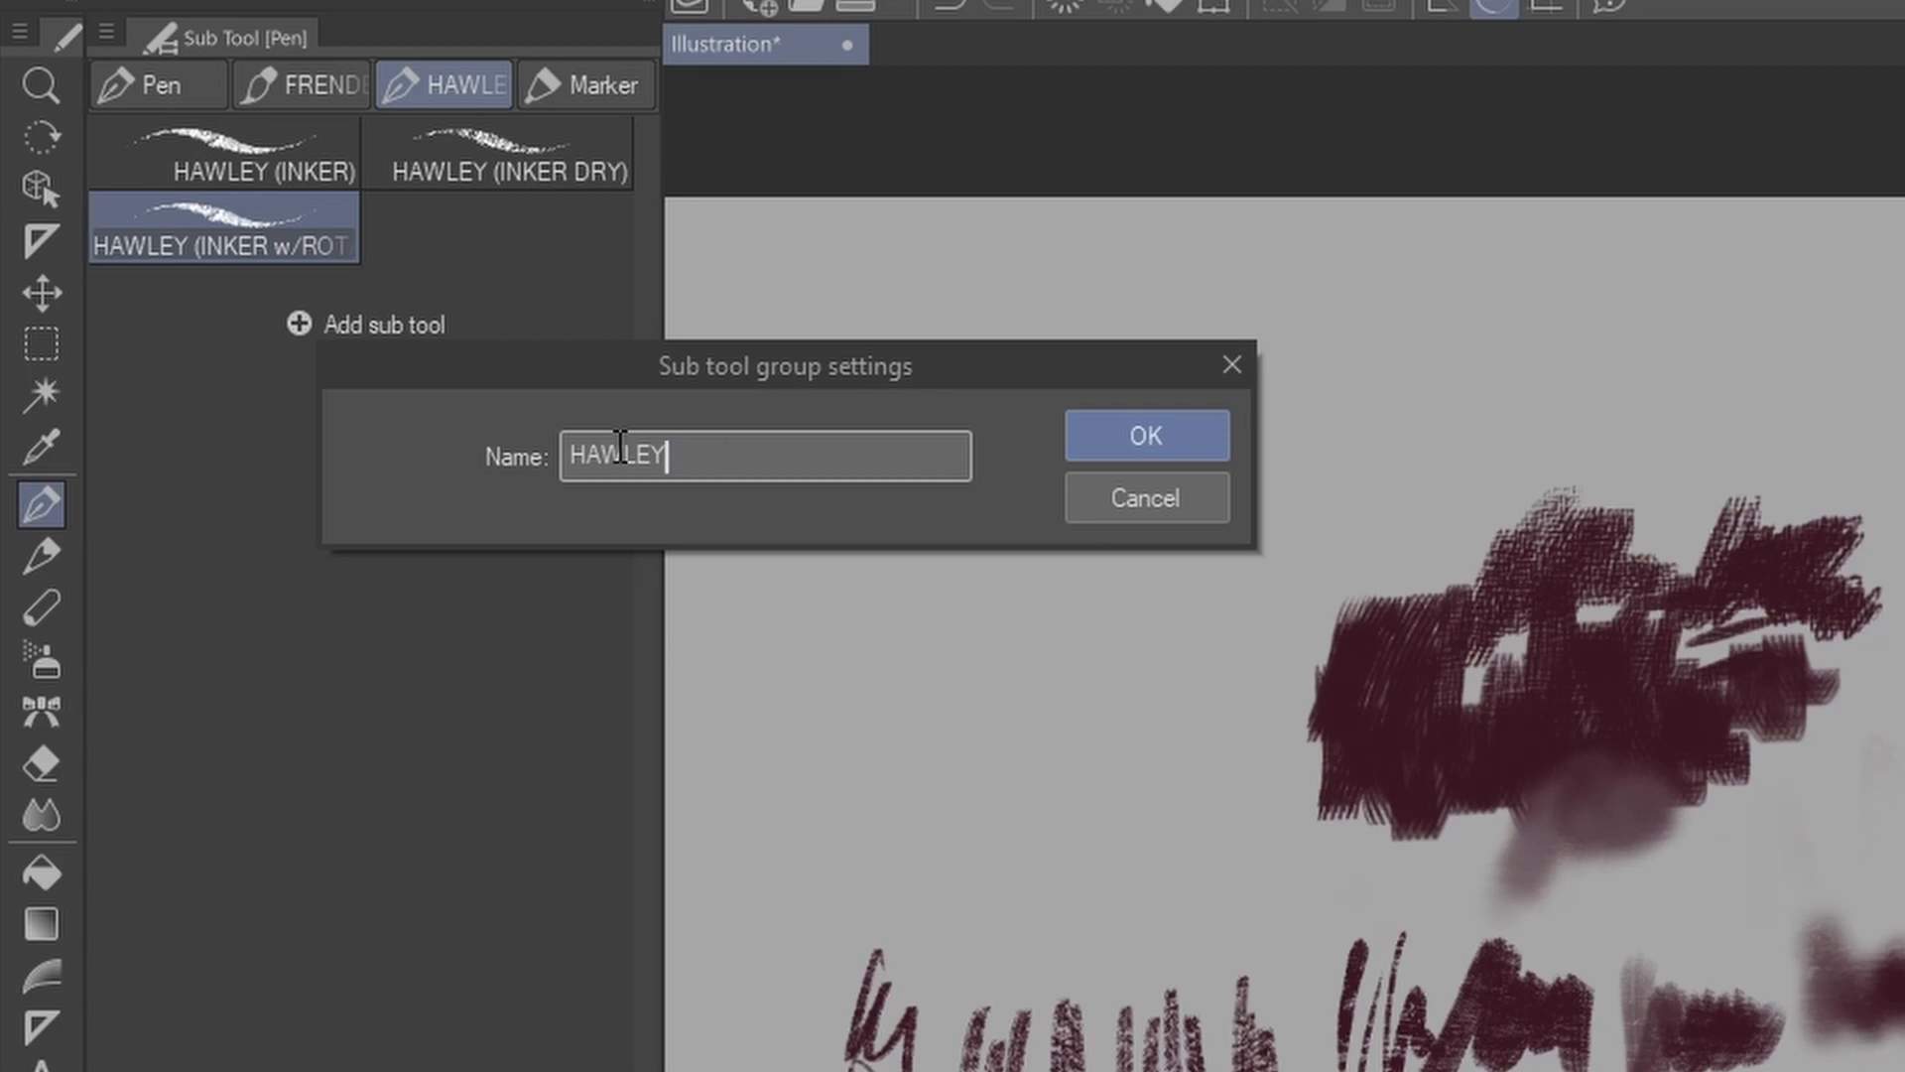
text(SET)
click(1173, 415)
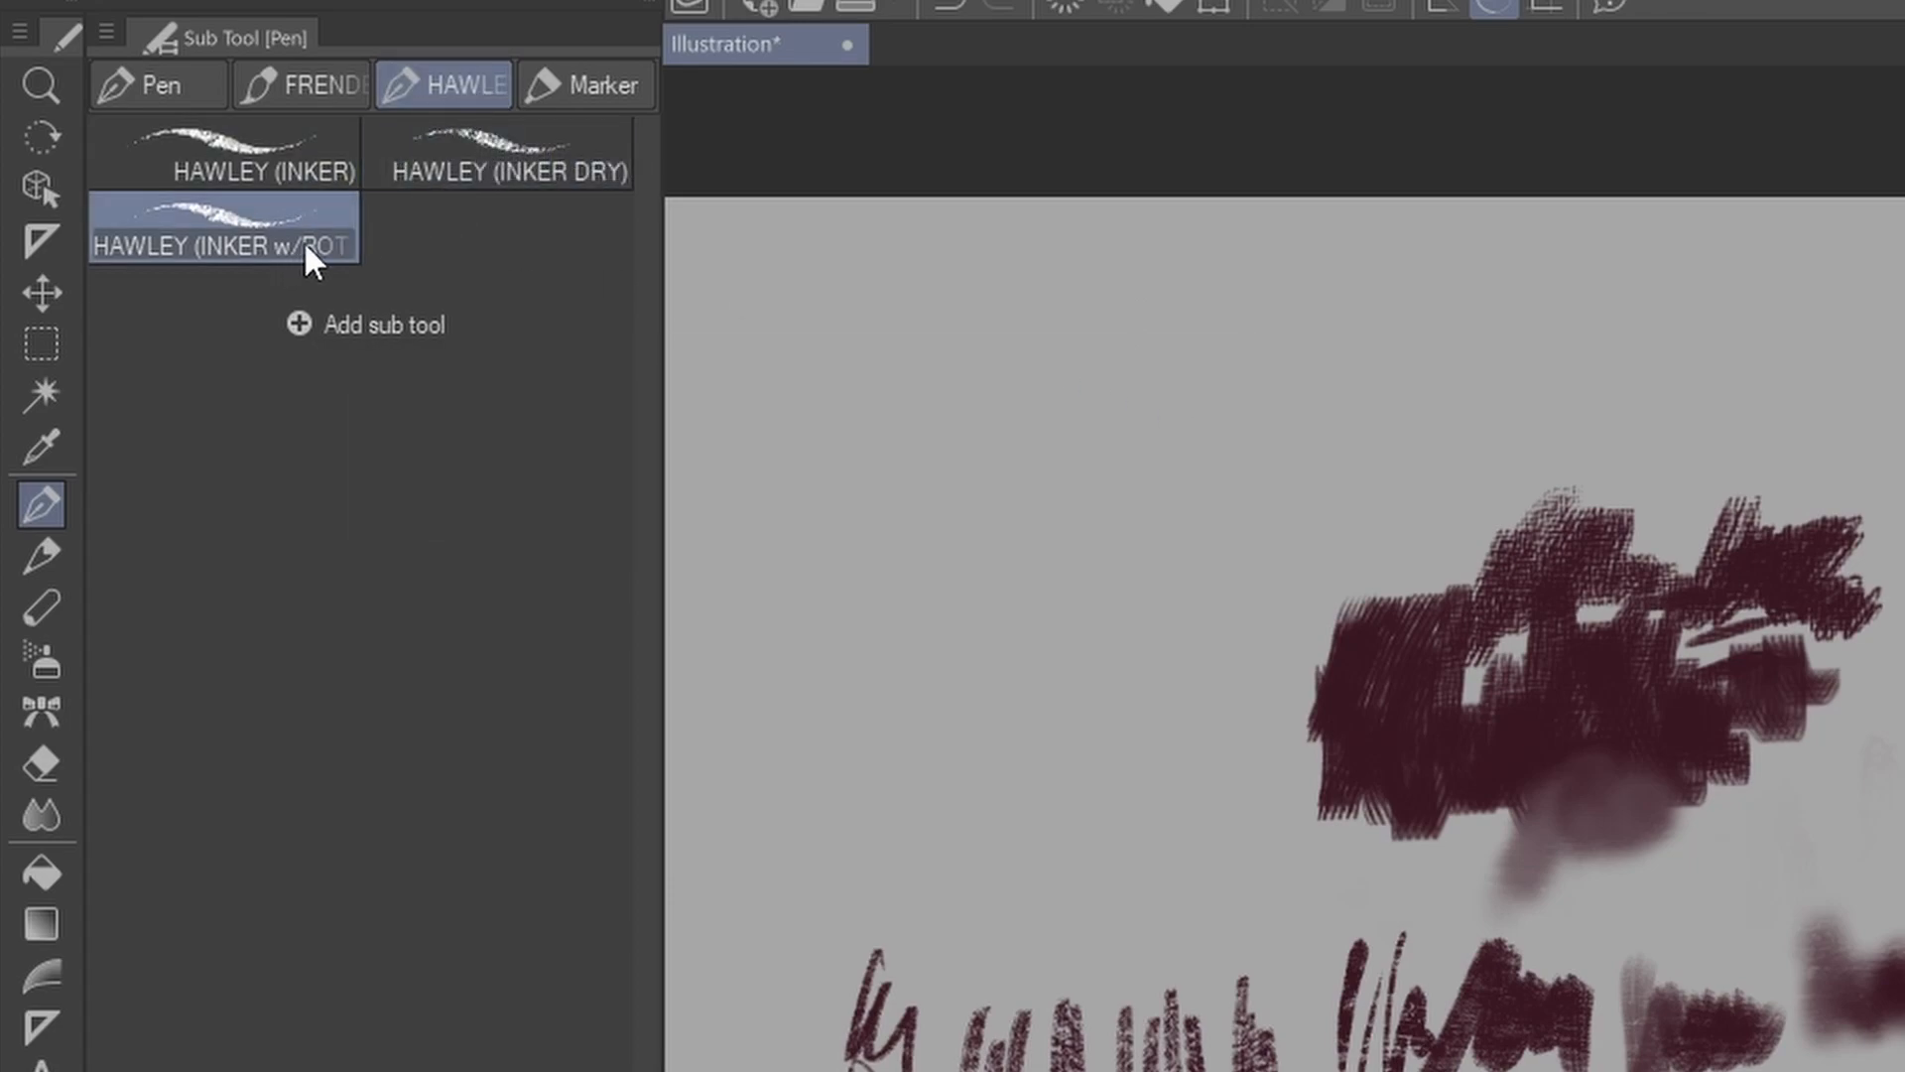
Duplicate the Hatcher (Horizontal) brush in the FRENDEN pen group, keeping the suggested name and tool icon
click(300, 82)
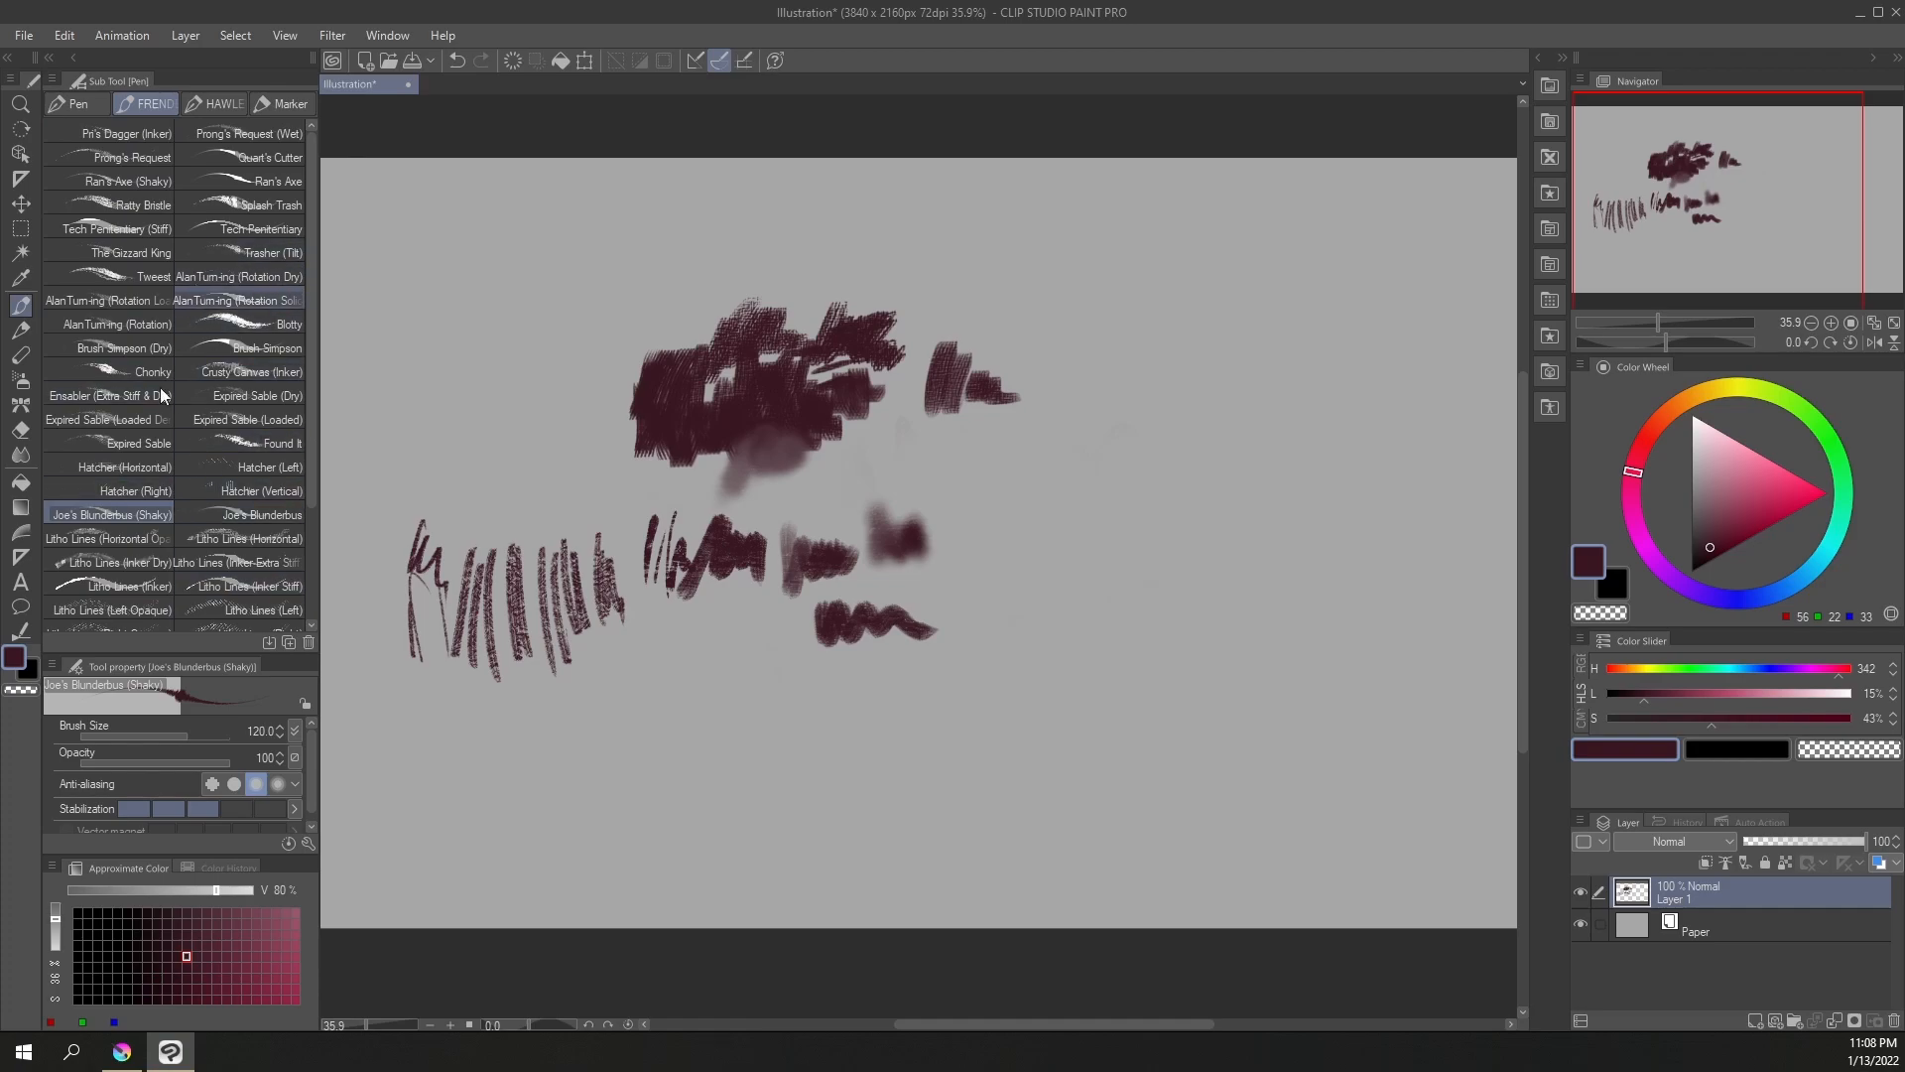
click(215, 105)
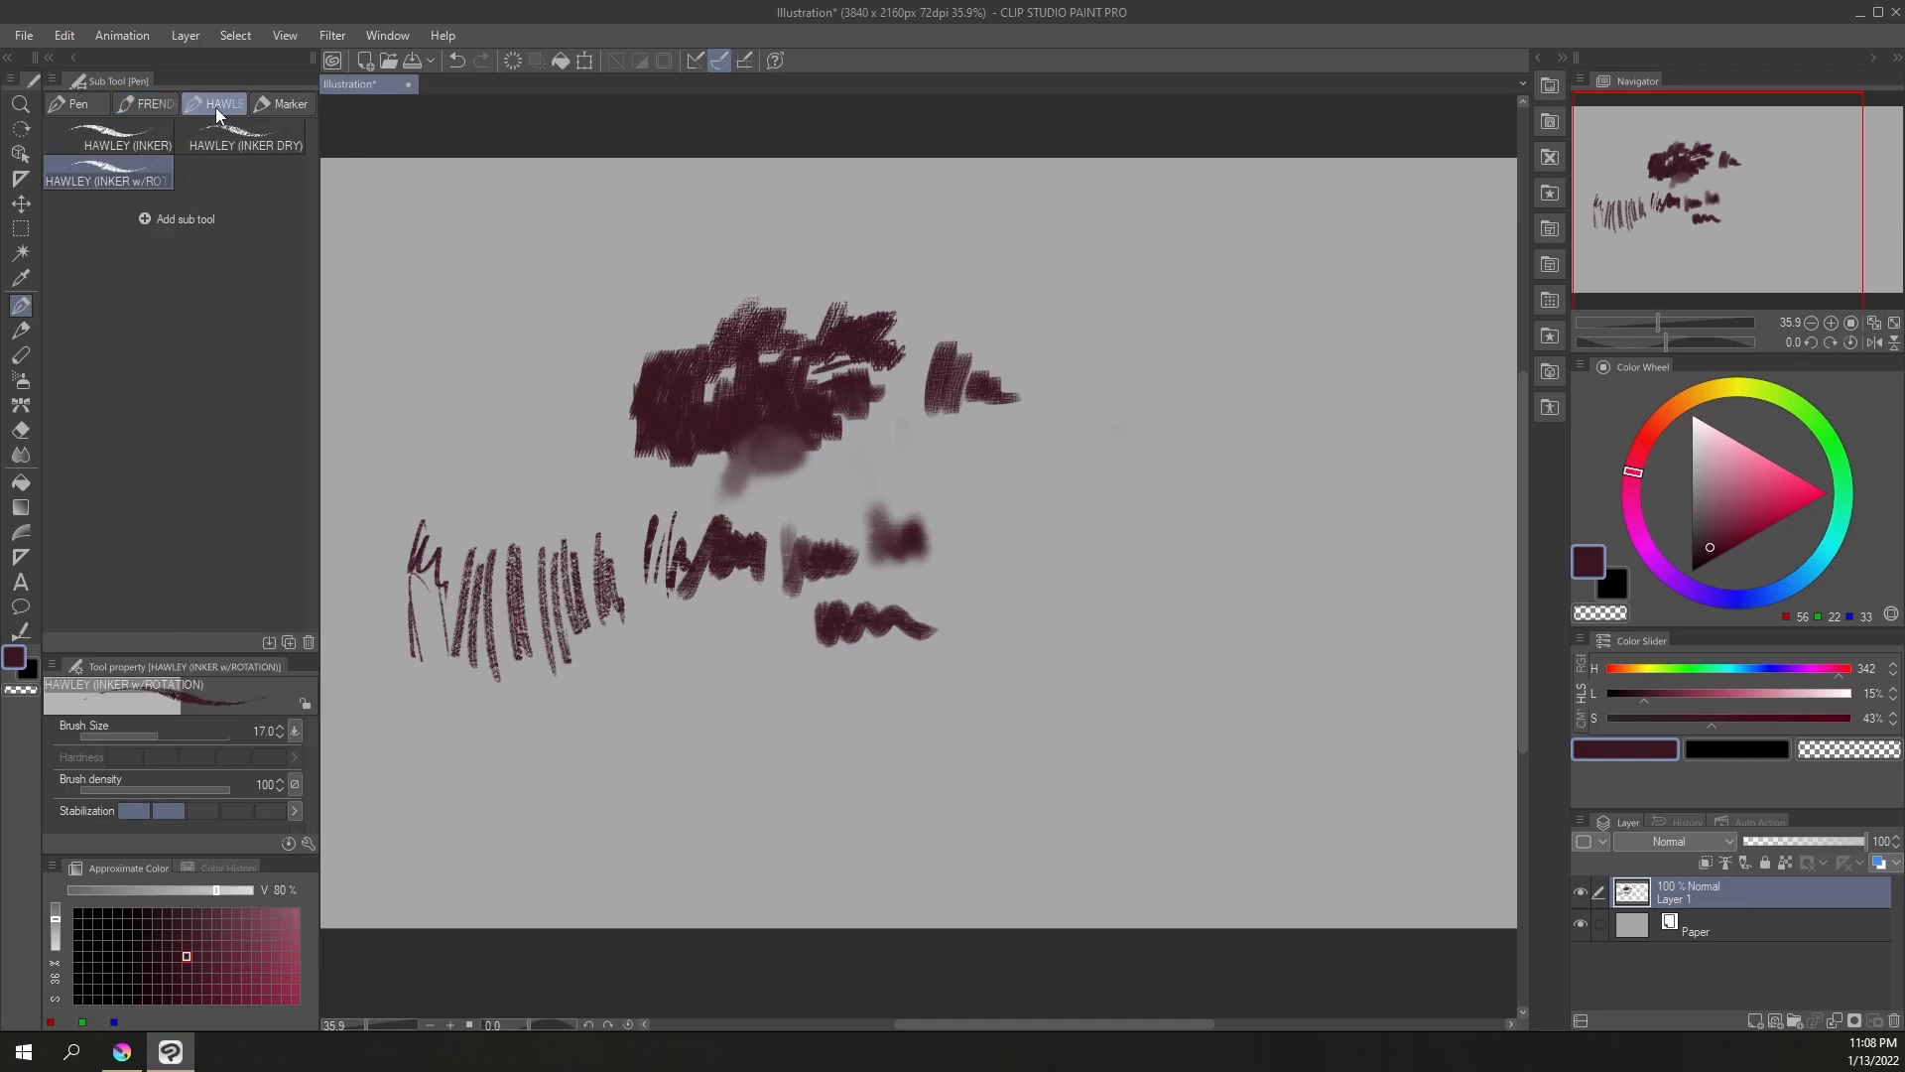
click(145, 104)
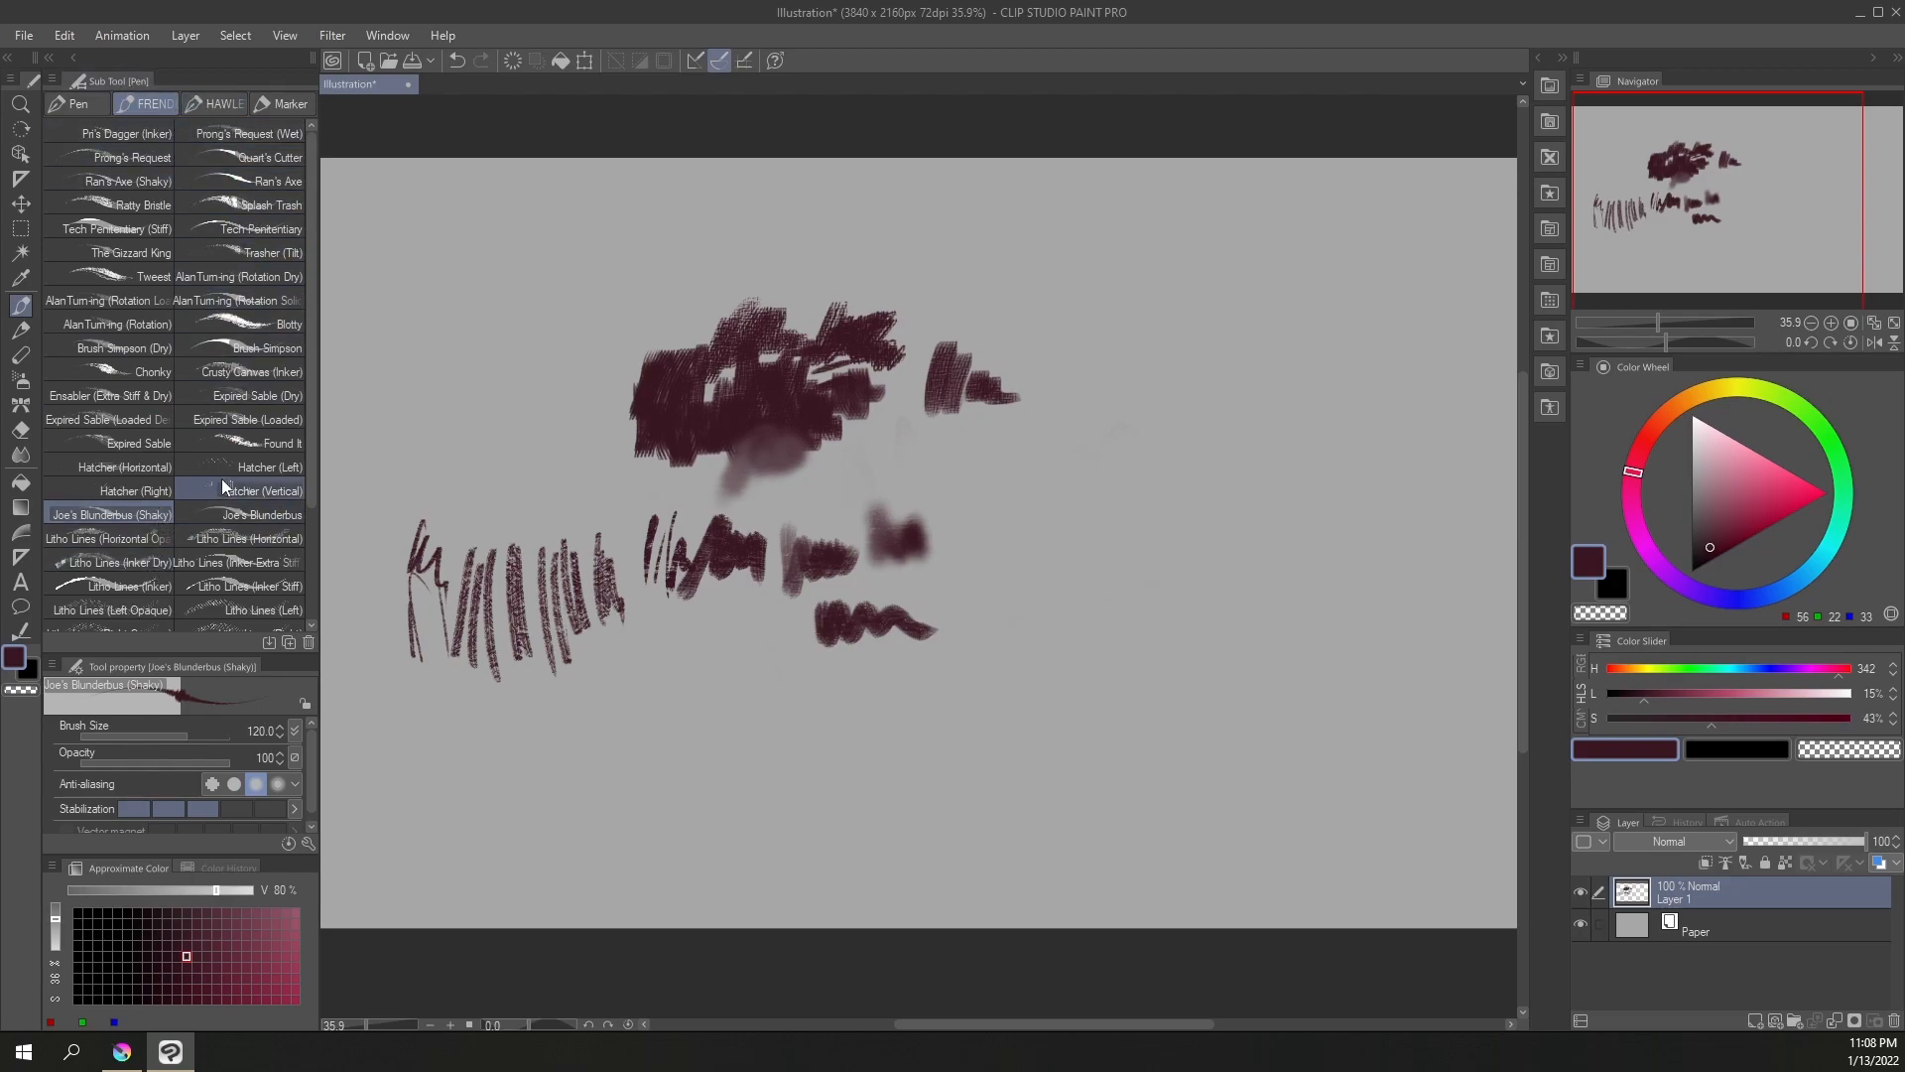
click(163, 470)
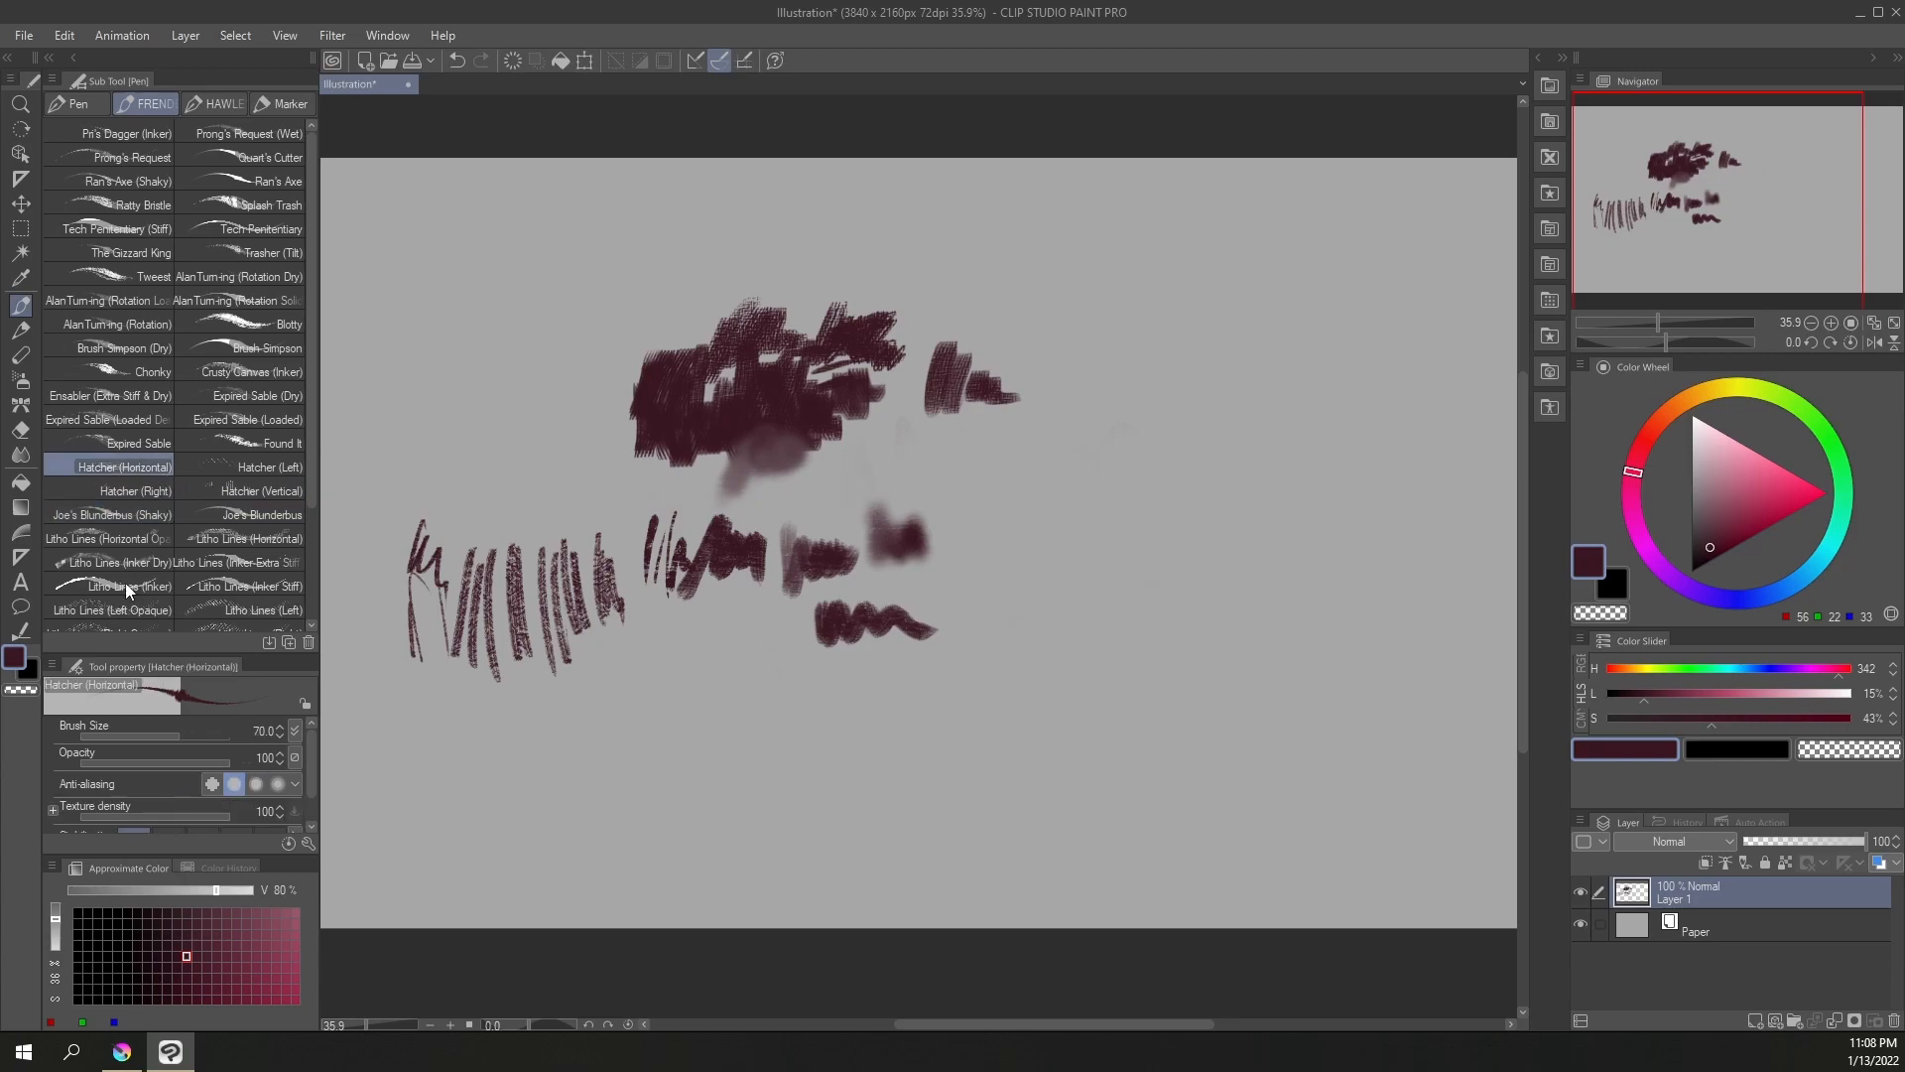
right_click(109, 467)
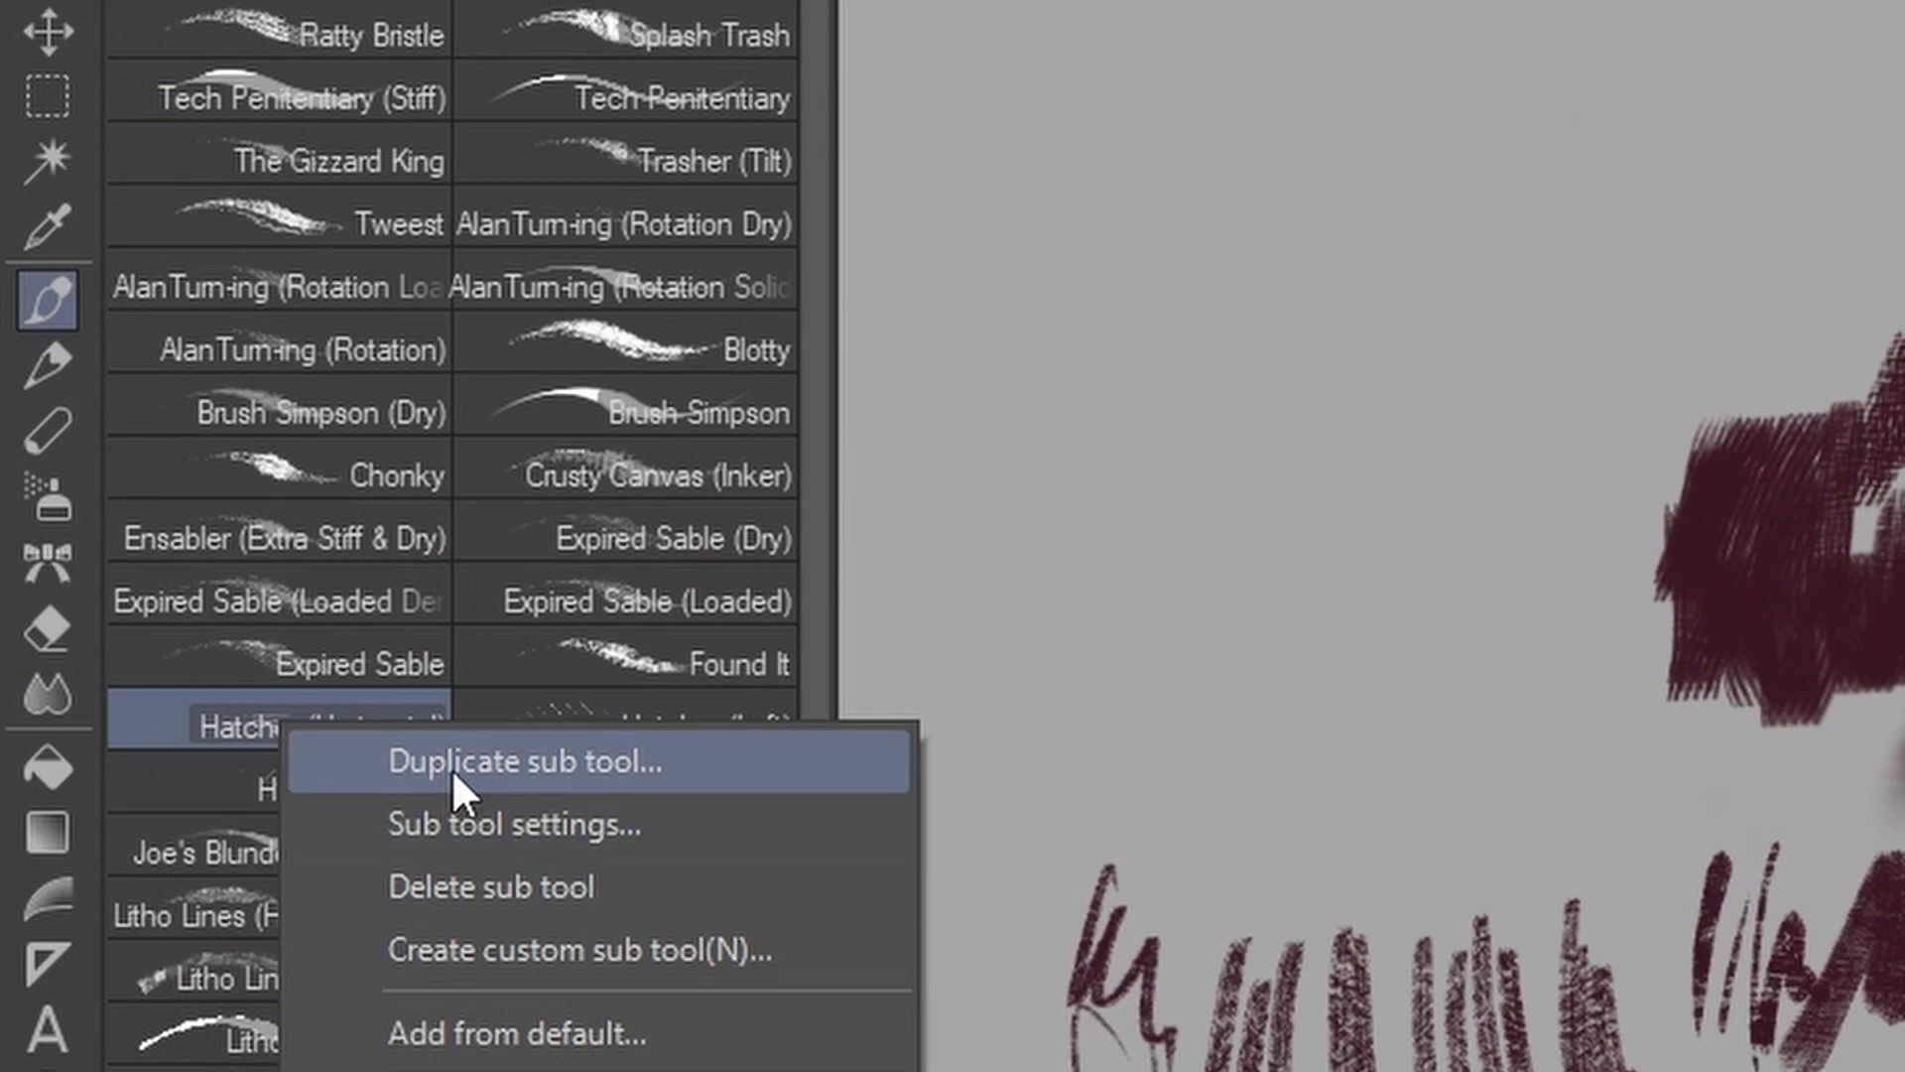
click(453, 776)
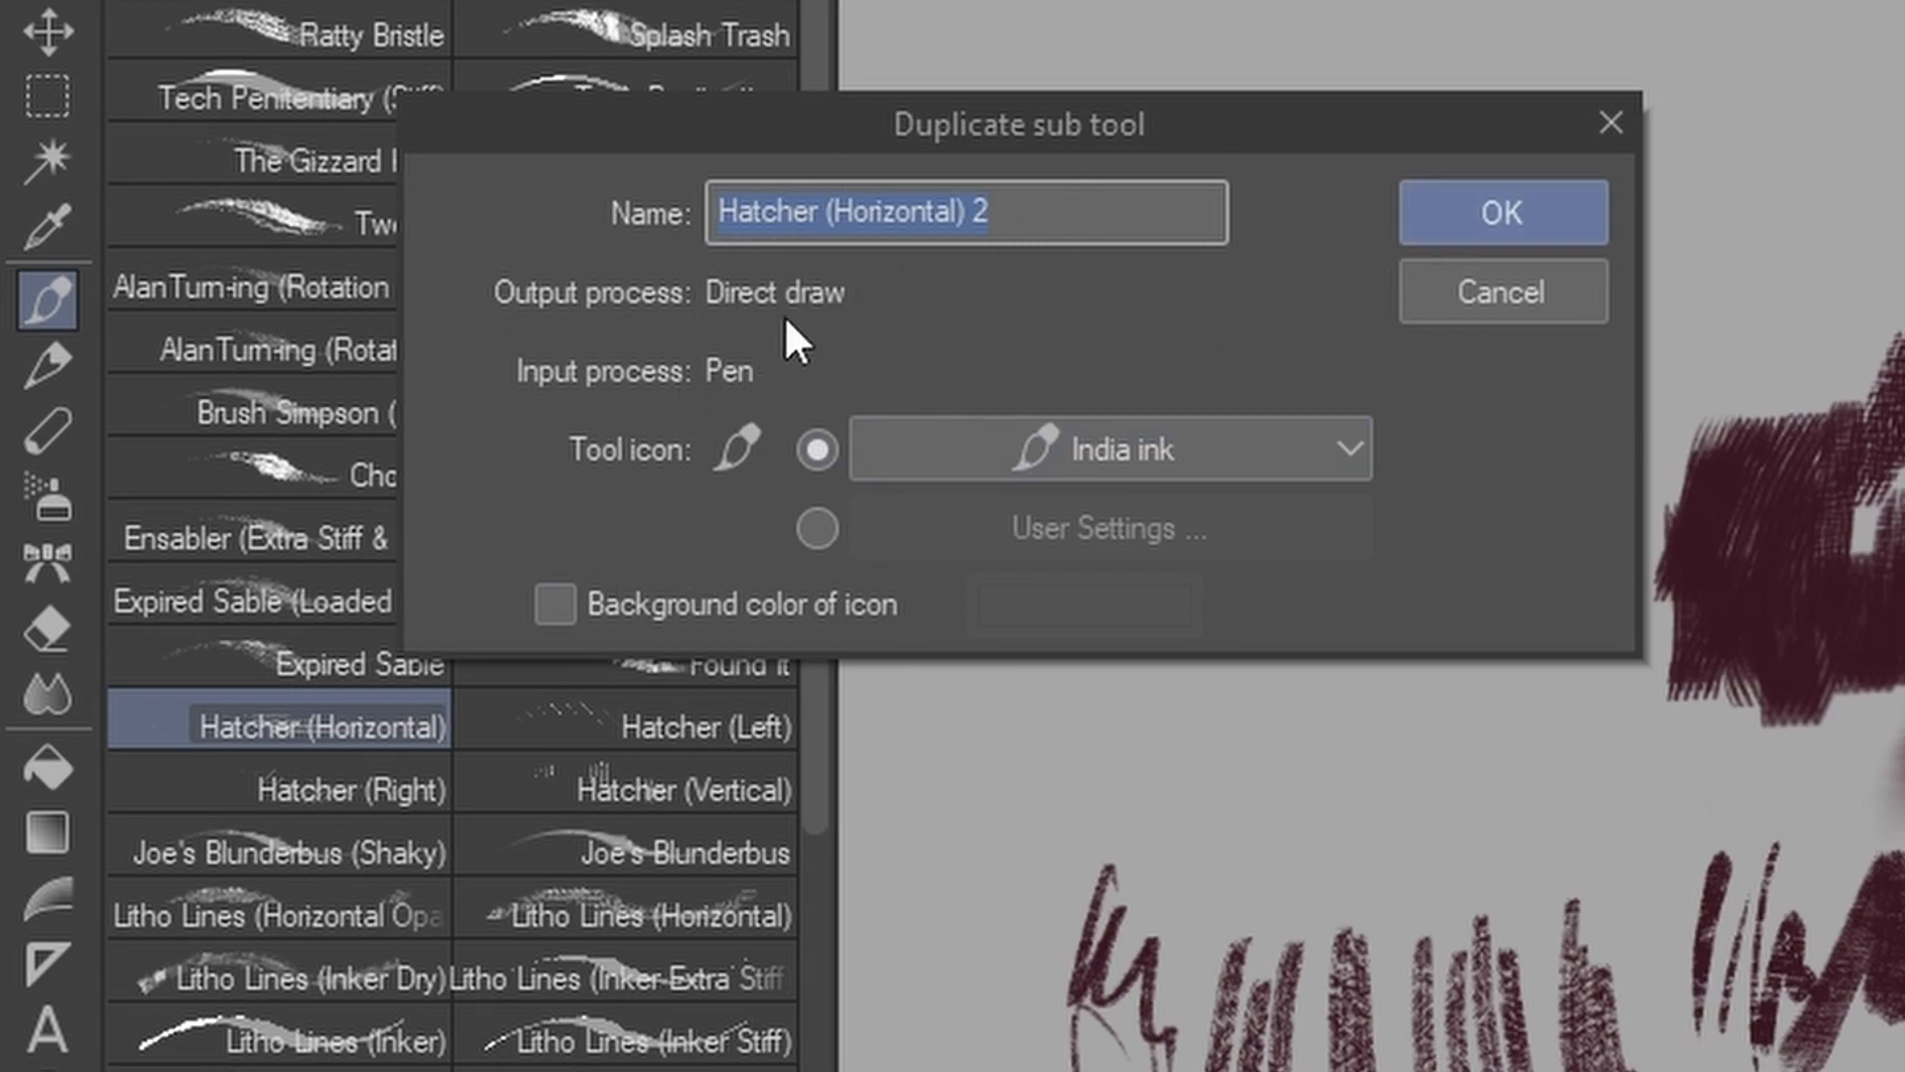
click(1502, 213)
Move the duplicated Hatcher (Horizontal) 2 brush into its own new sub tool group between FRENDEN and HAWLEY, and open that group
scroll(620, 640, down, 3)
click(620, 635)
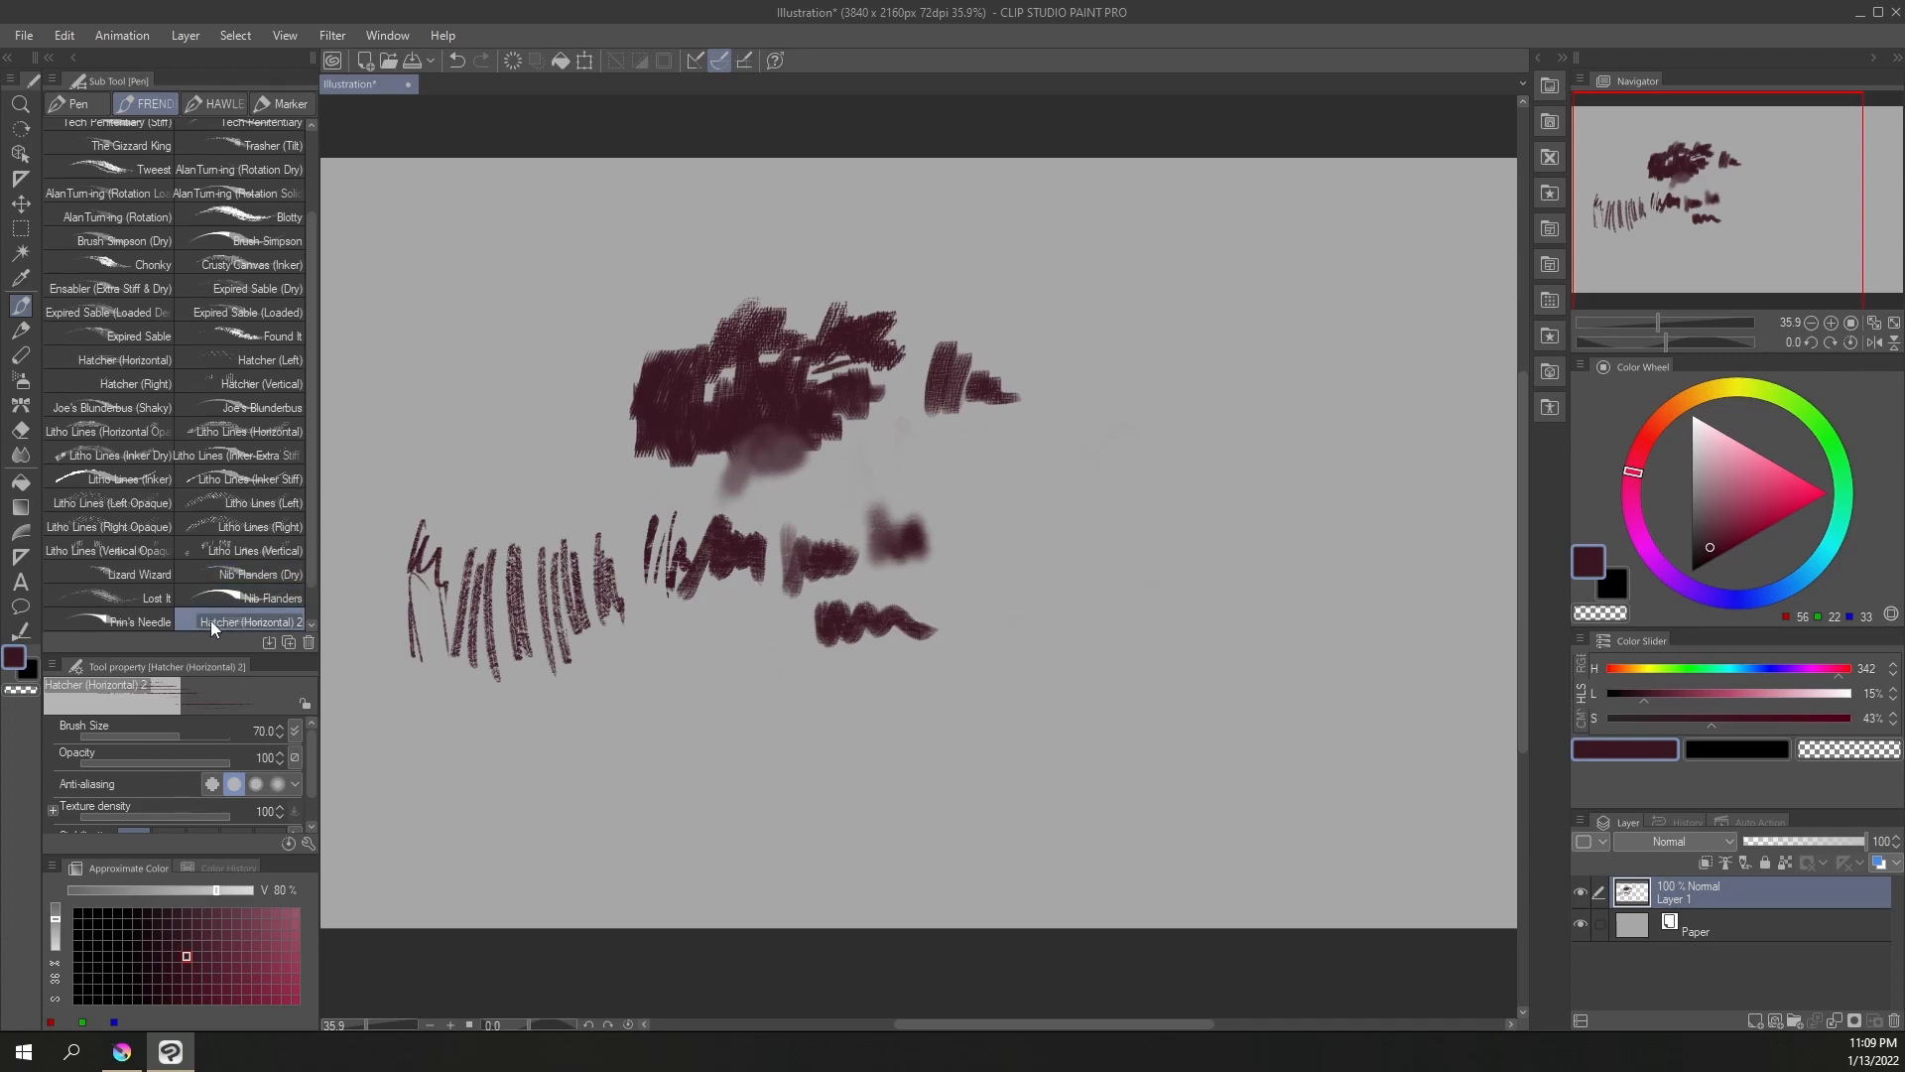
mouse_move(211, 621)
mouse_down()
mouse_move(300, 318)
mouse_move(181, 109)
mouse_up()
click(178, 108)
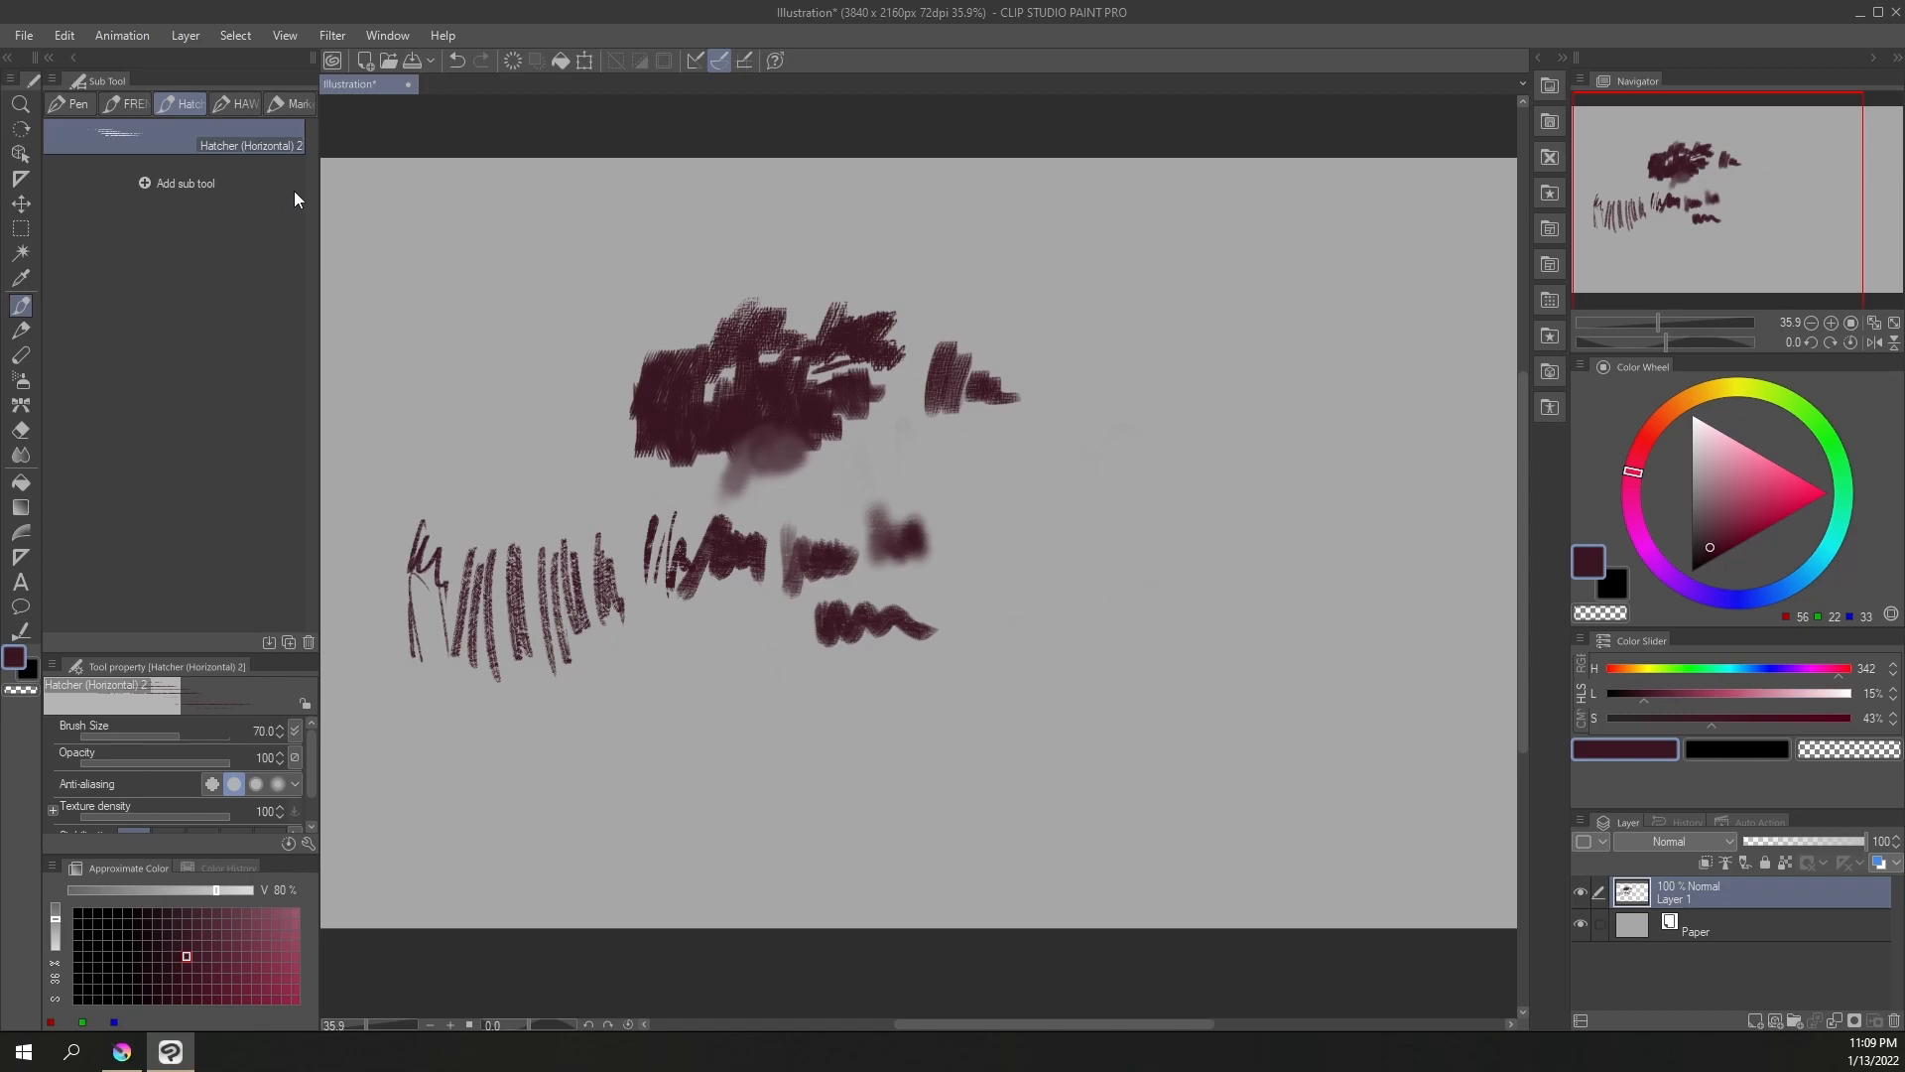
Switch to the Brush tool and look through its FRENDEN, HAWLEY and Painterly sub tool groups
key(b)
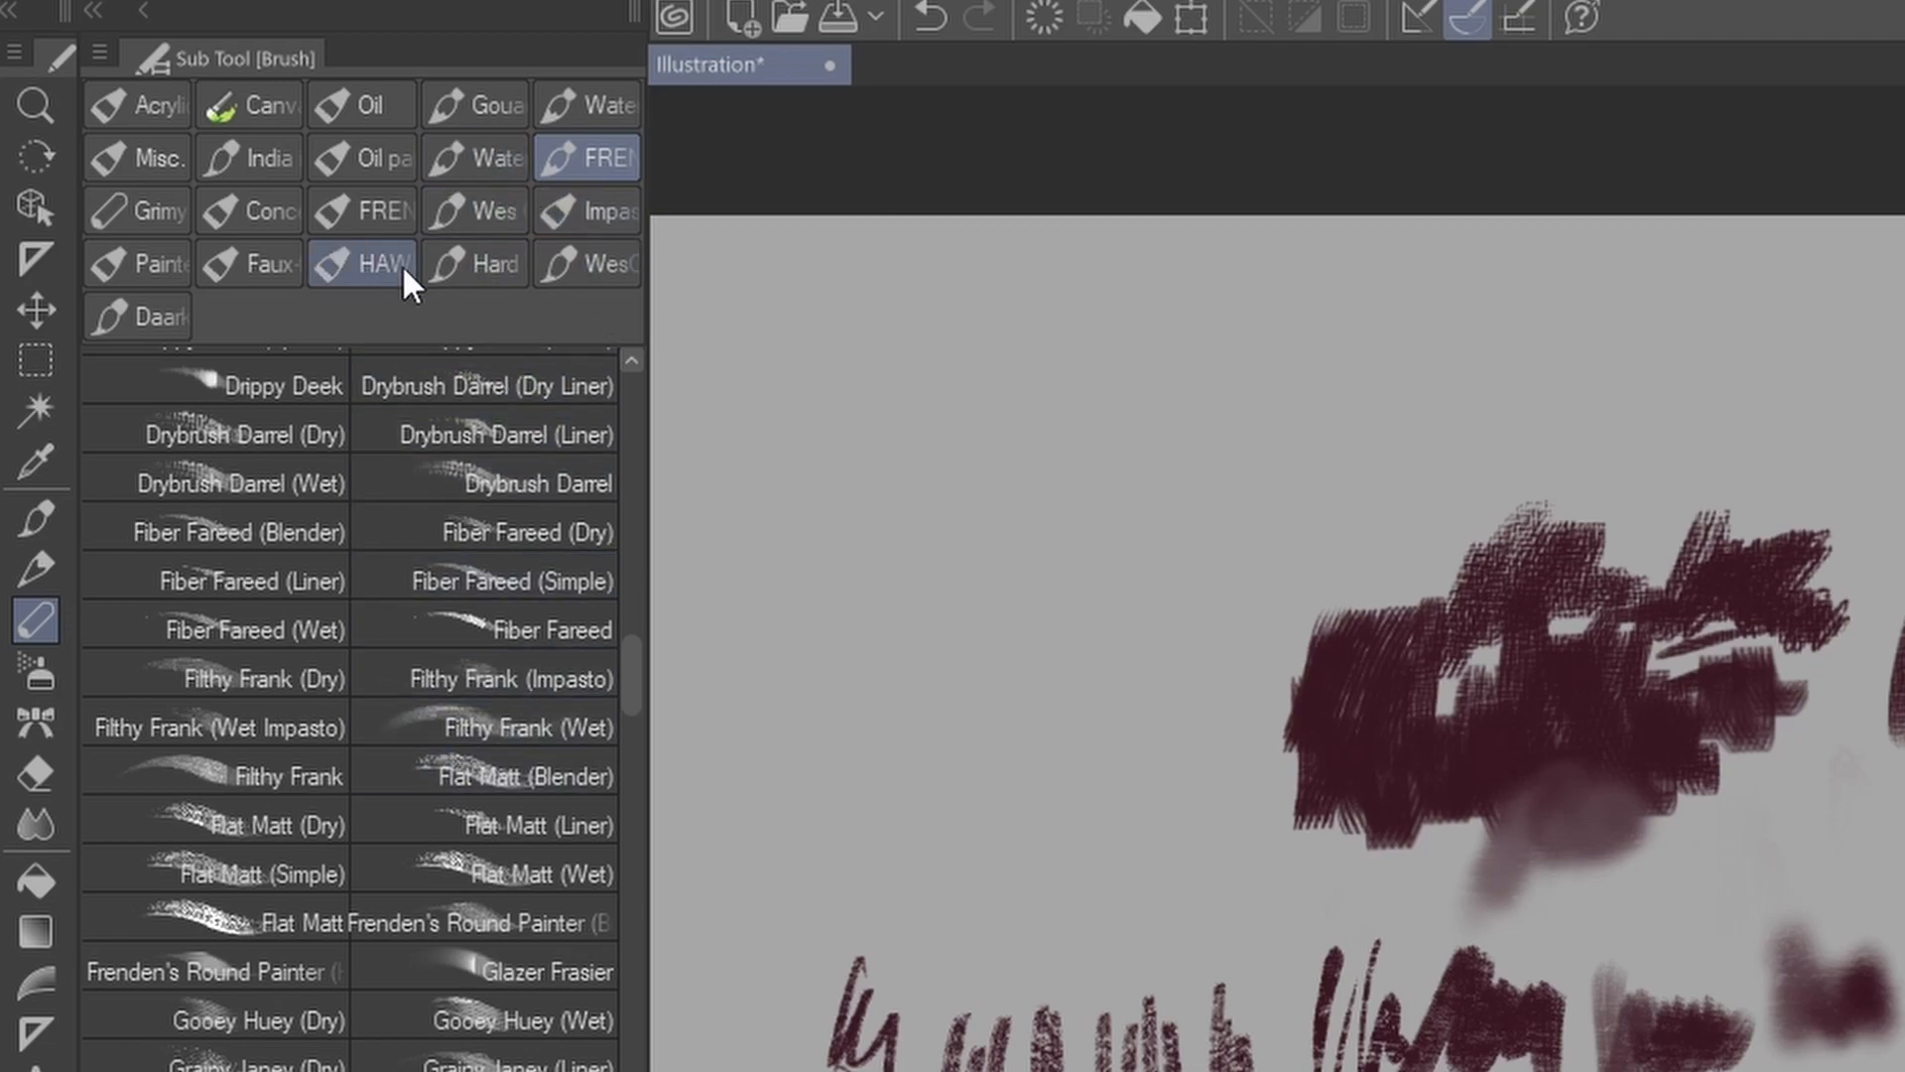
click(361, 206)
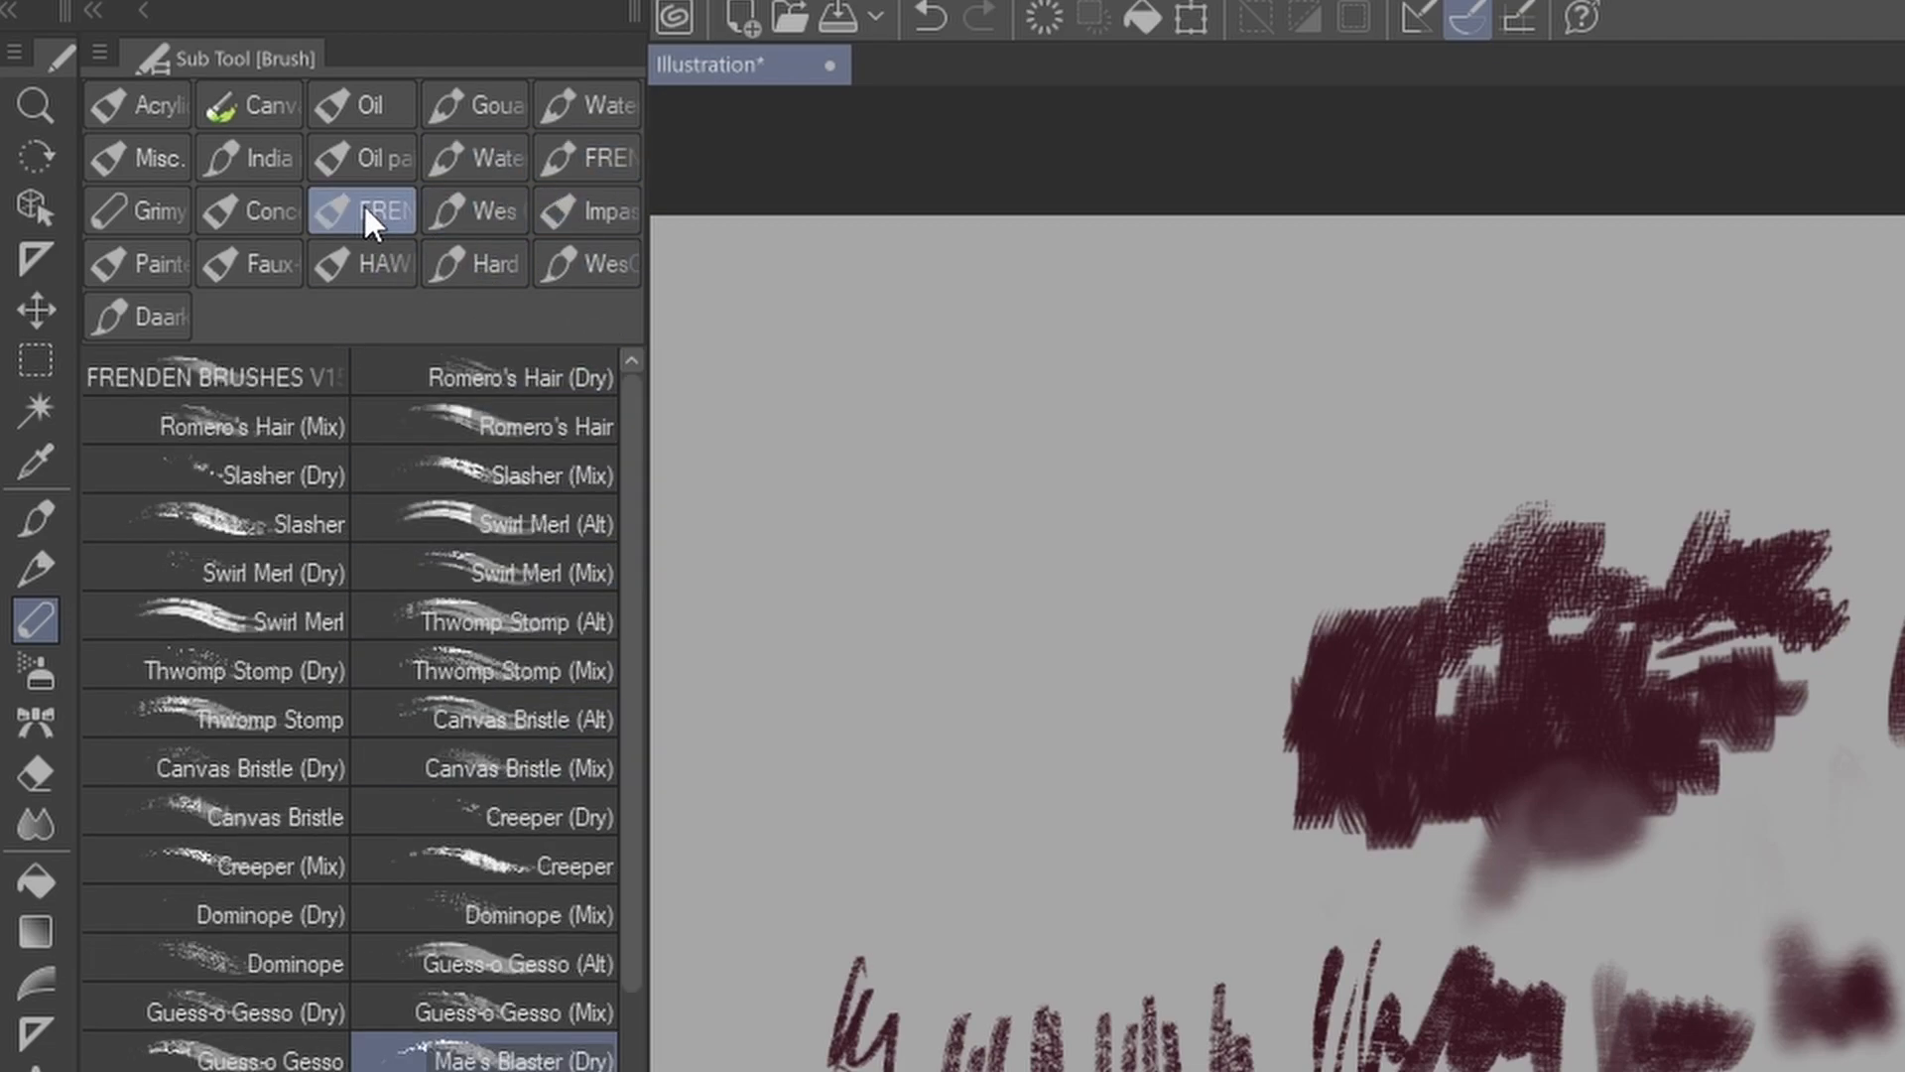
click(584, 170)
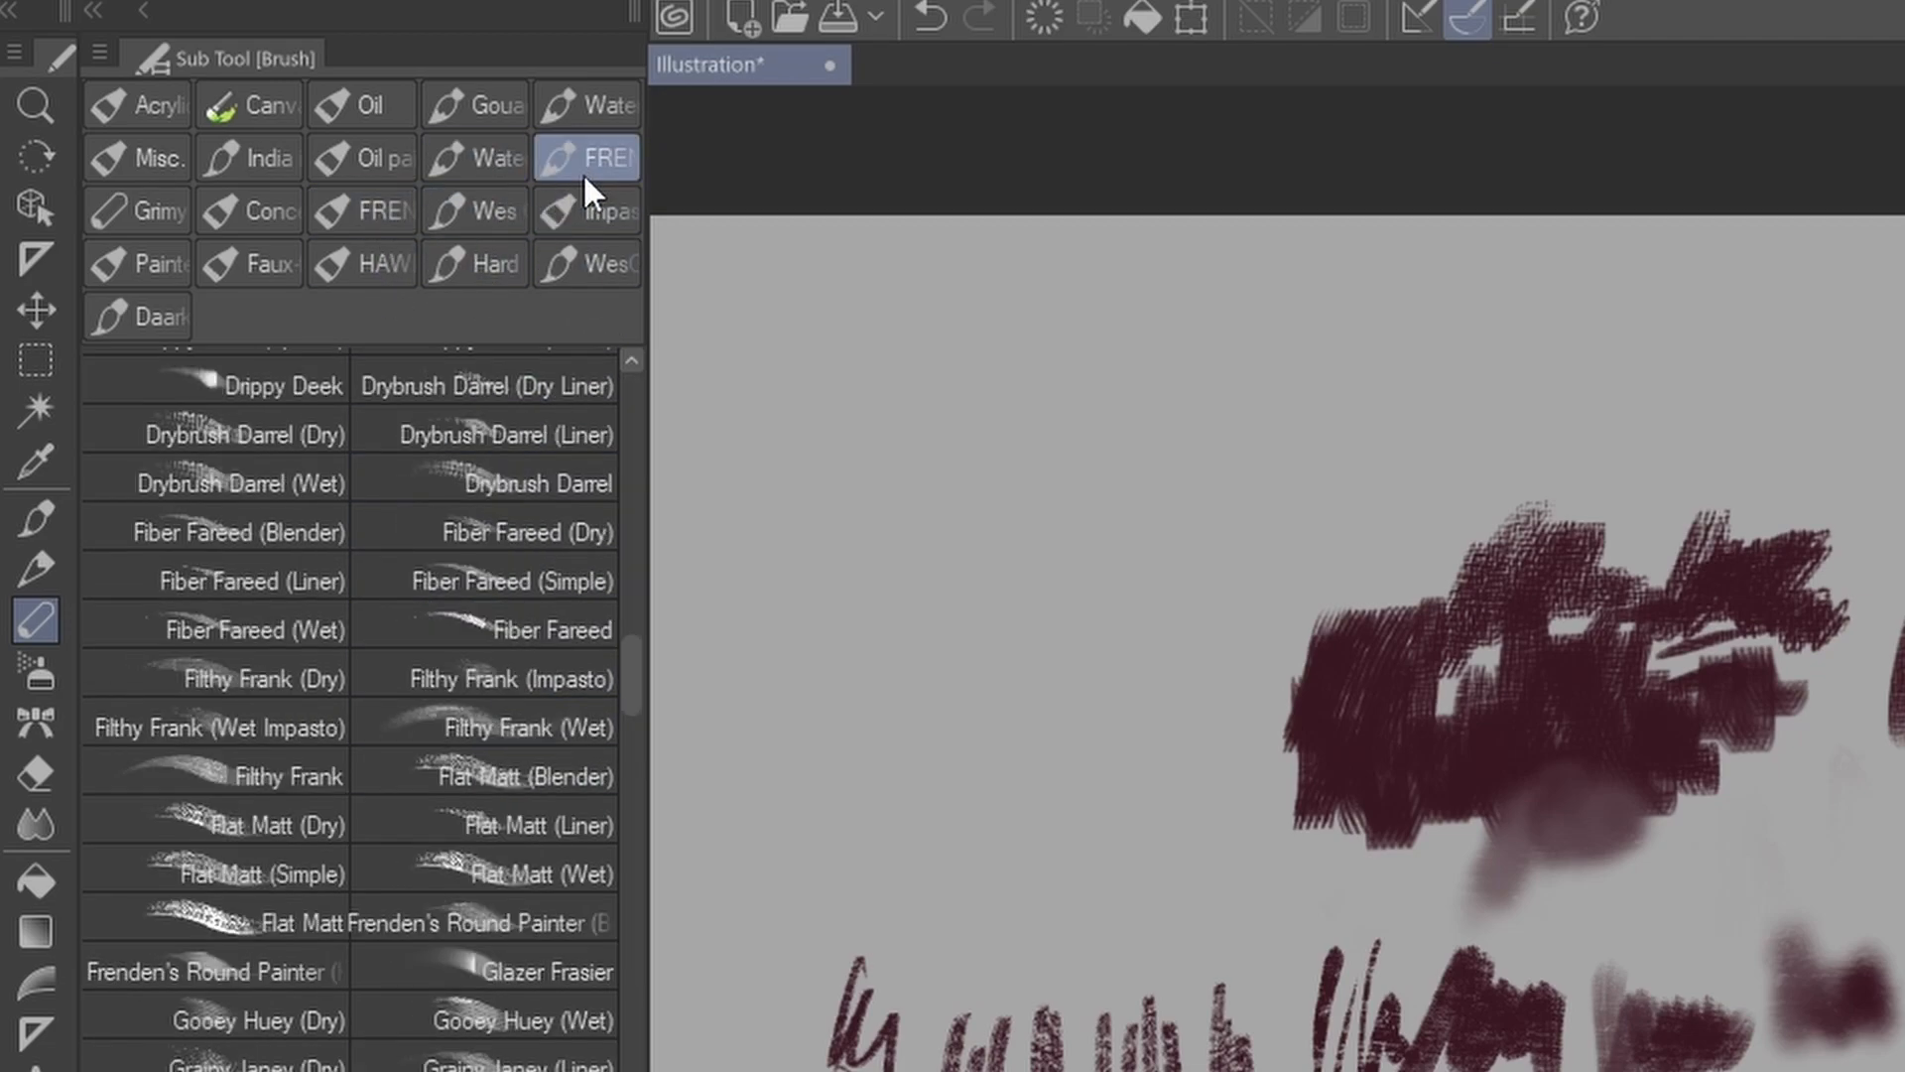
click(384, 266)
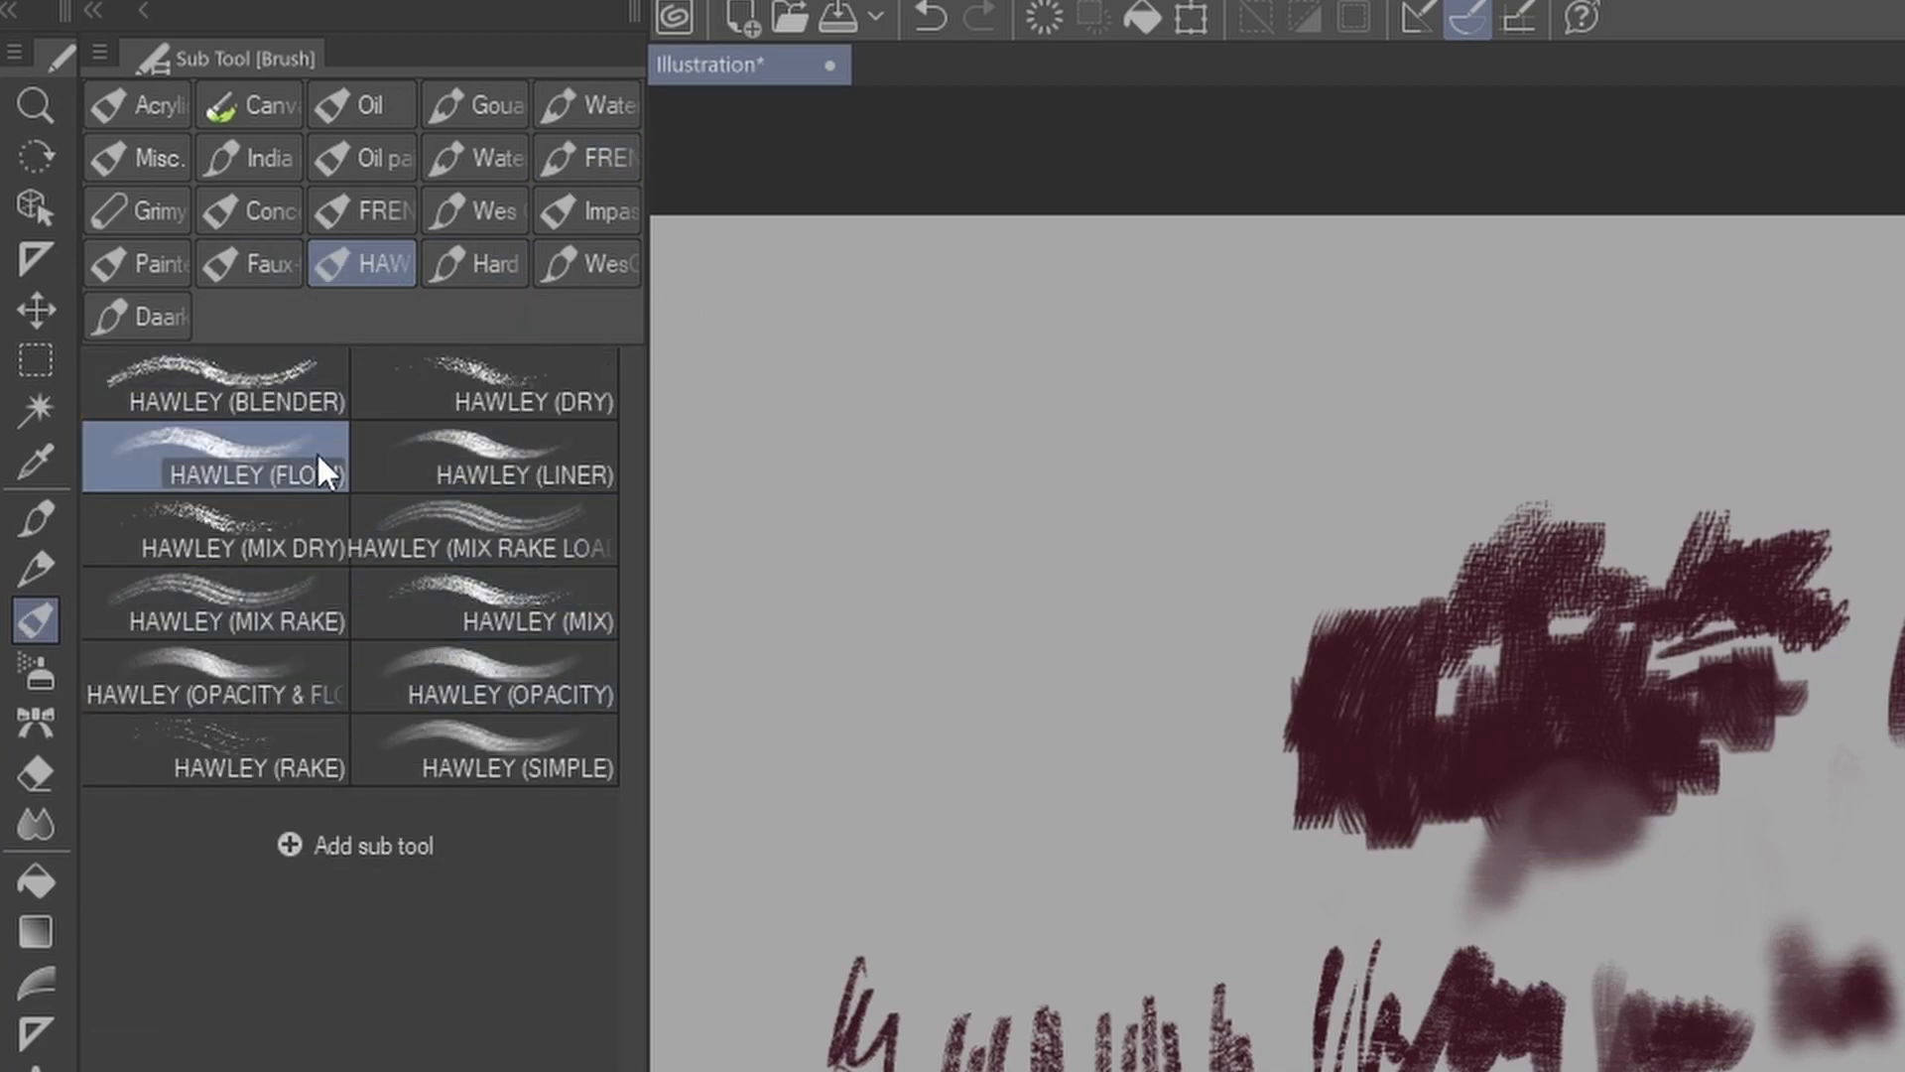
click(154, 263)
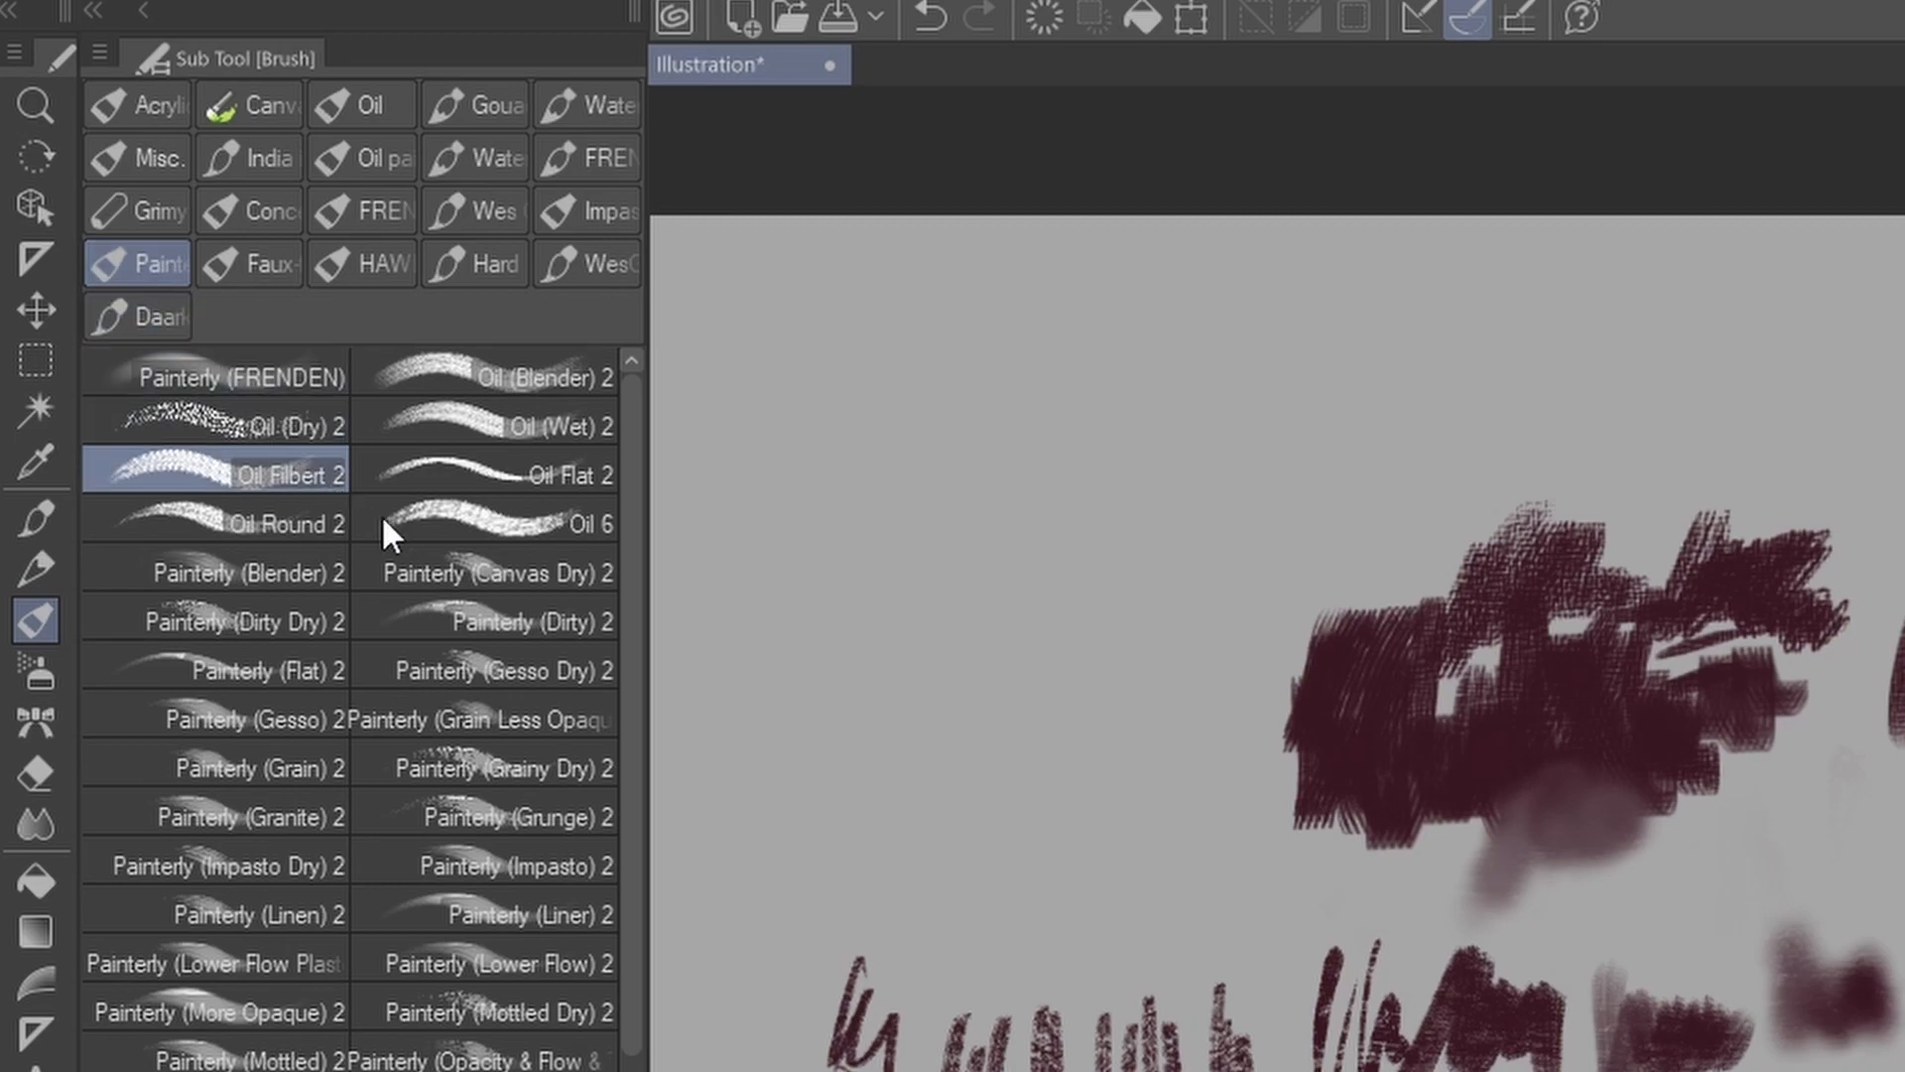
scroll(639, 437, down, 3)
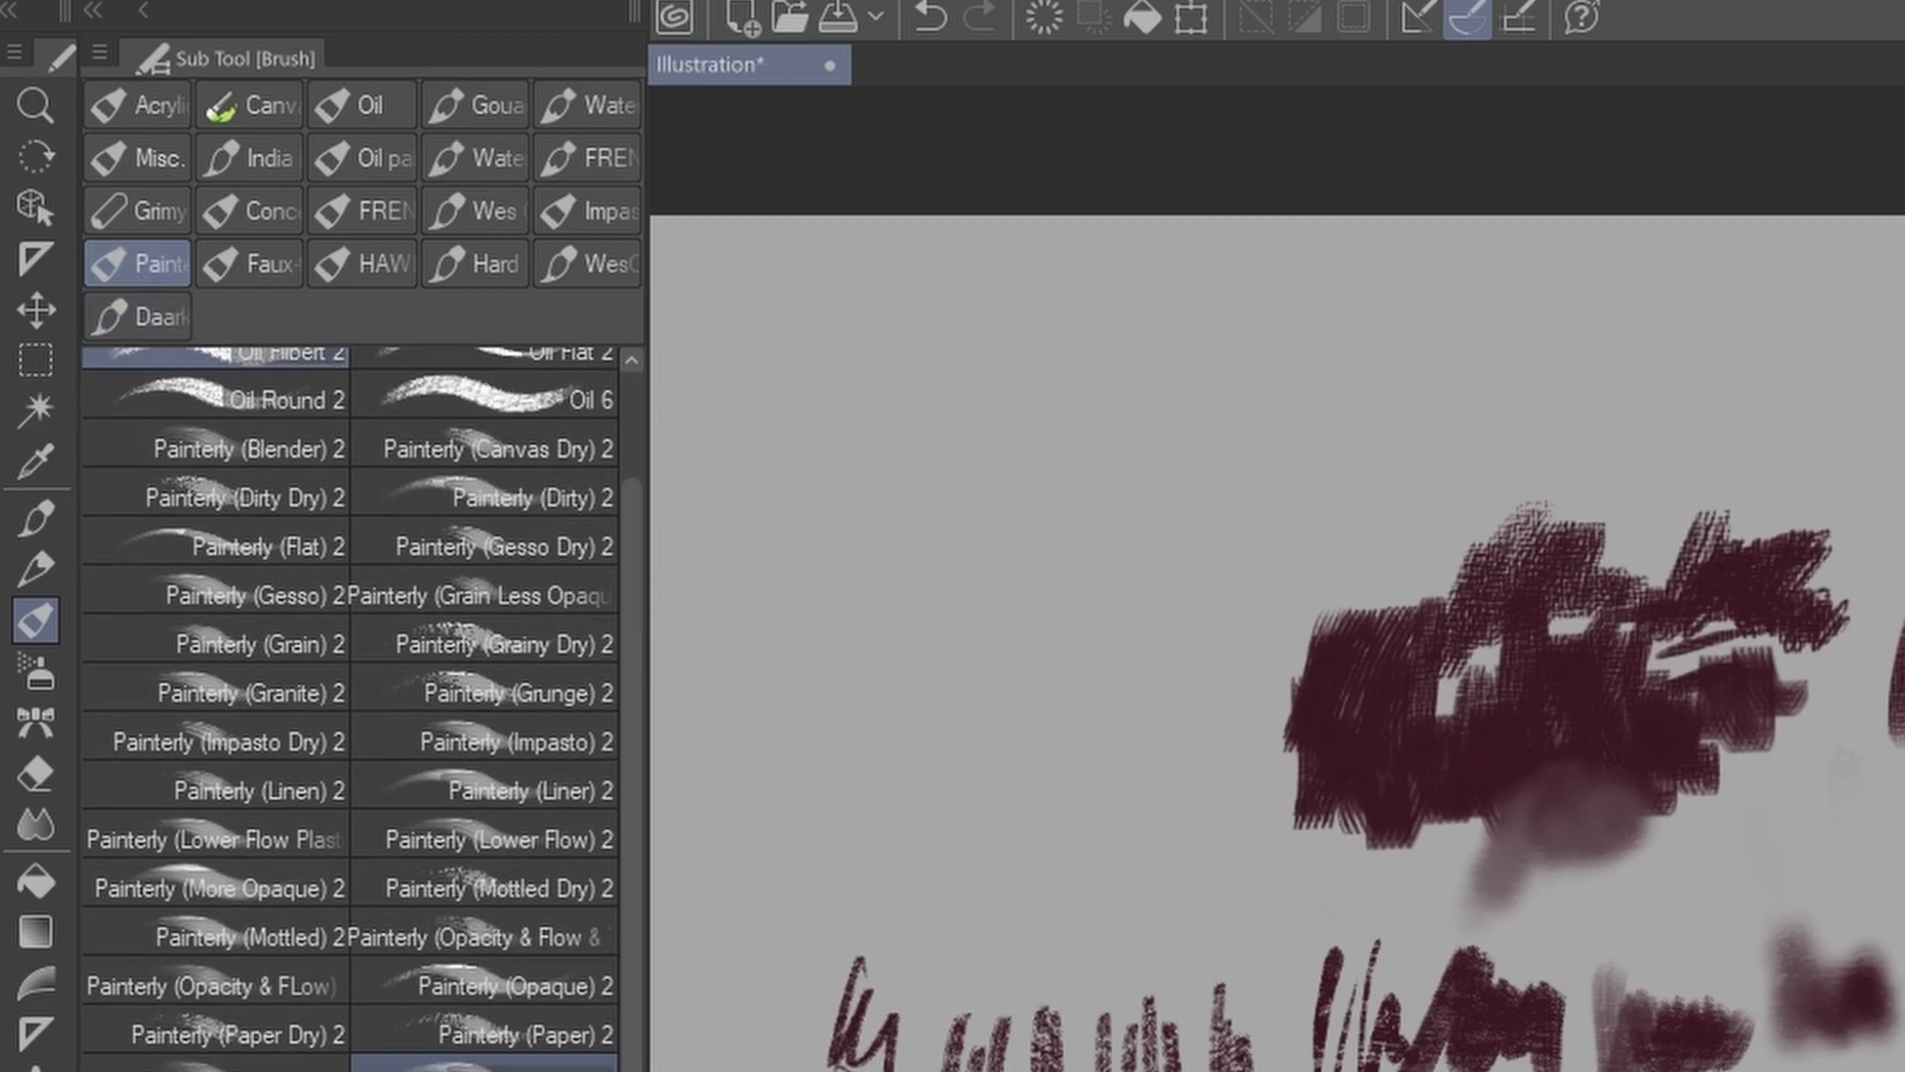
scroll(625, 536, up, 3)
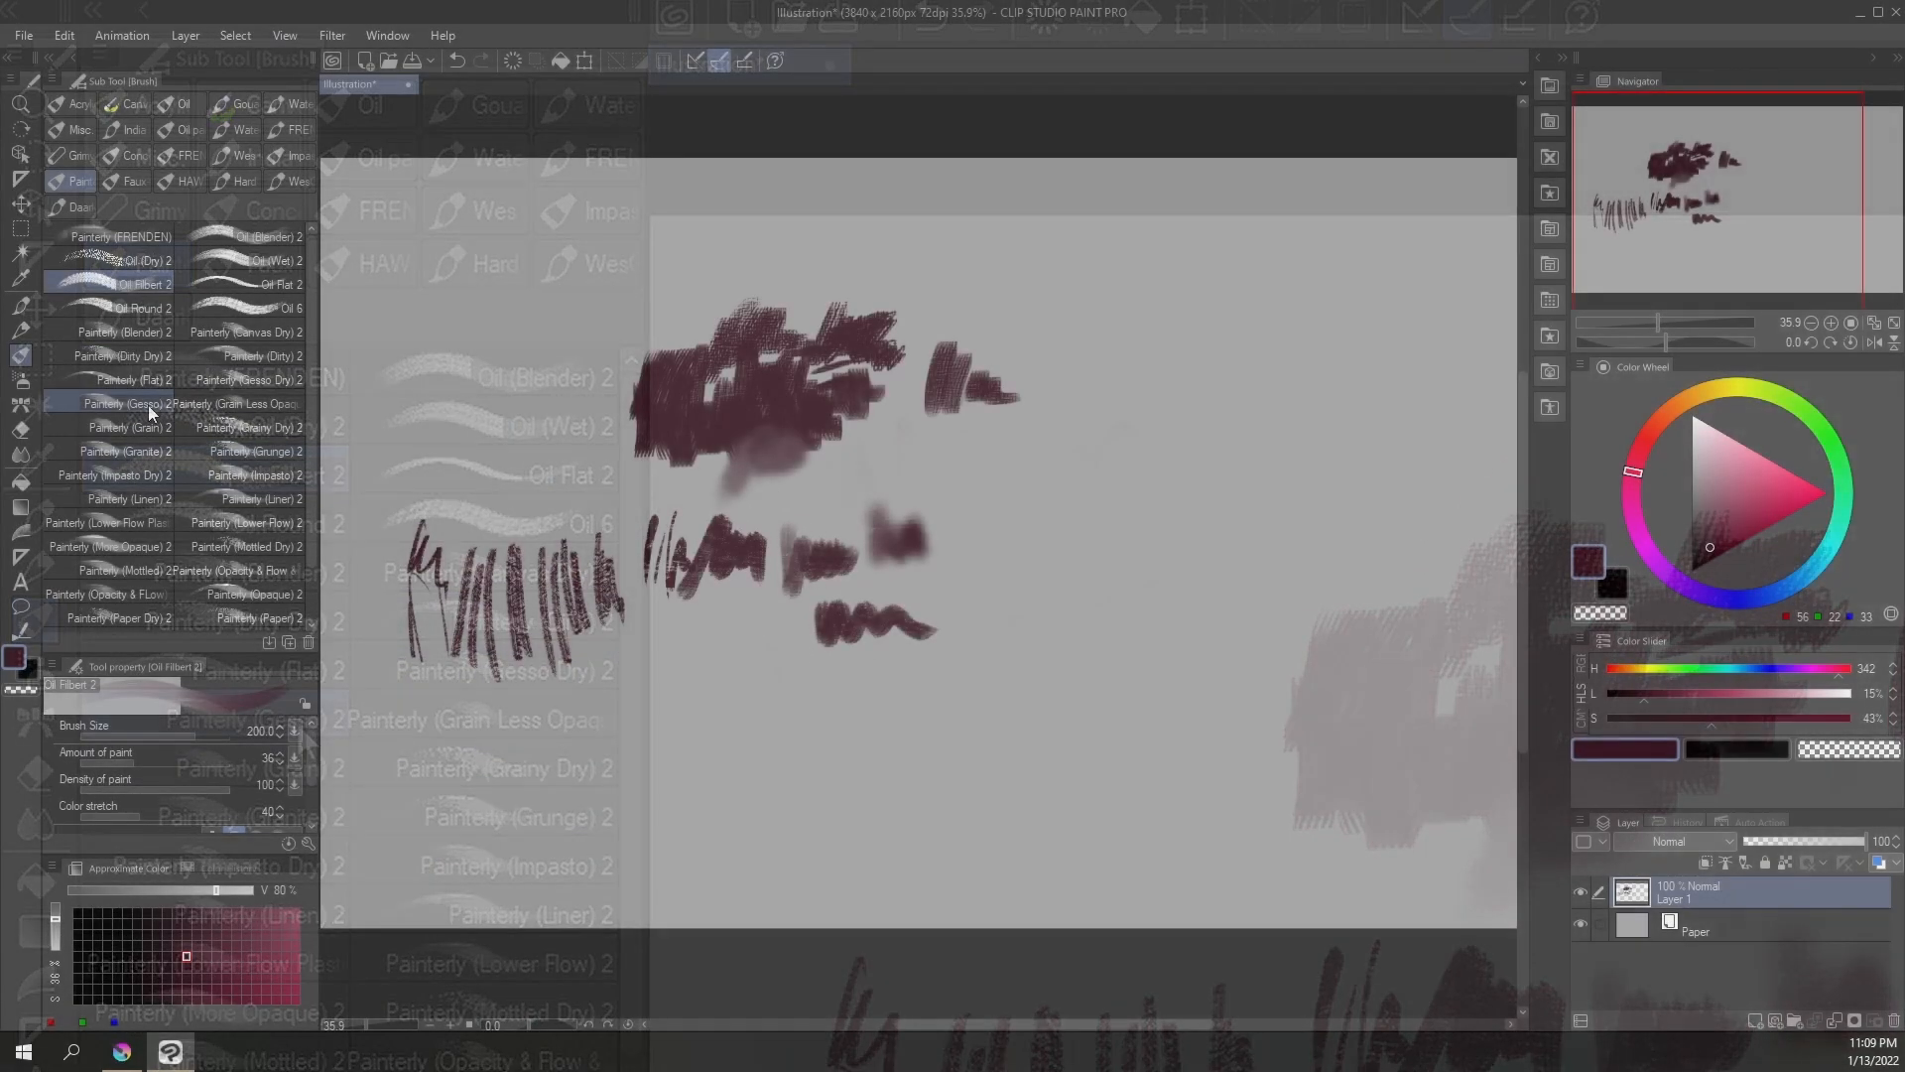
Paint zigzag strokes beside the existing marks with Painterly (Gesso) 2, adding more with Painterly (Flat) 2
click(148, 404)
mouse_move(428, 381)
mouse_down()
mouse_move(498, 260)
mouse_move(555, 289)
mouse_move(580, 431)
mouse_up()
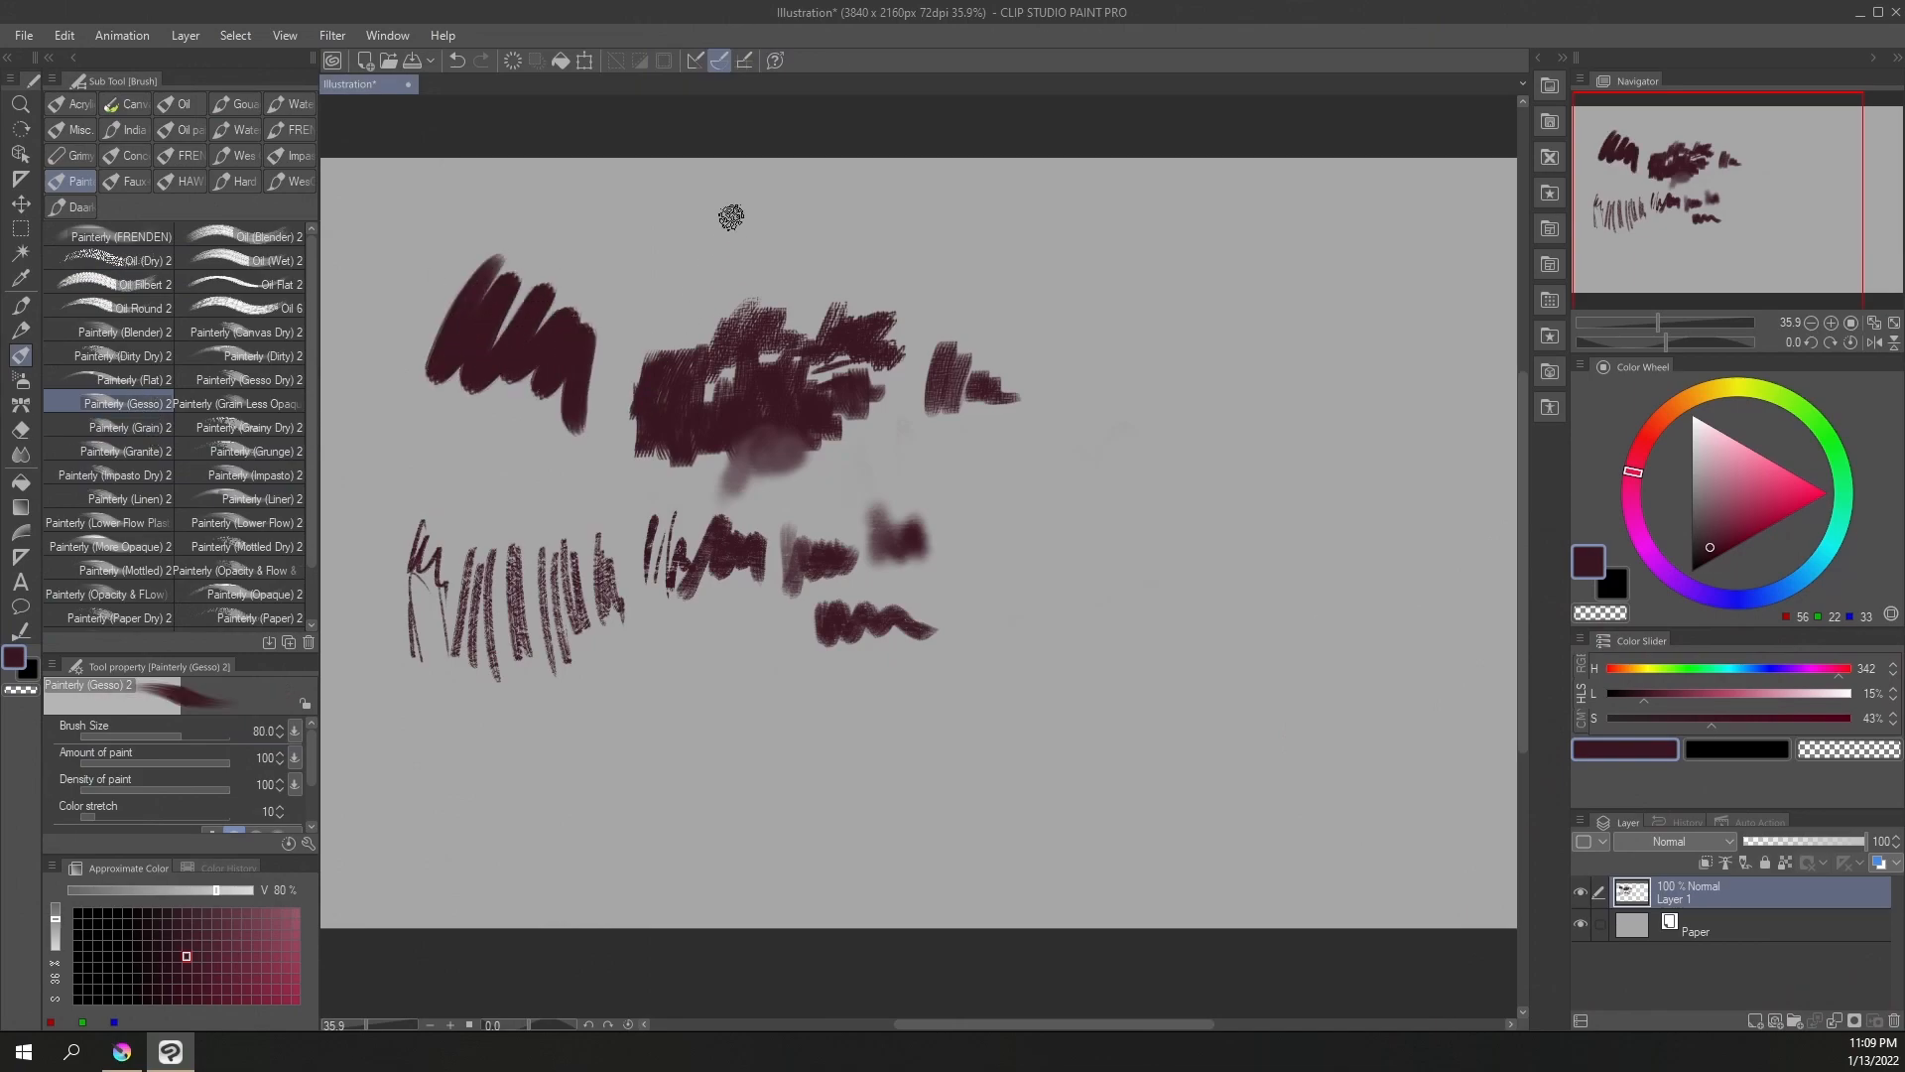
click(146, 381)
mouse_move(464, 242)
mouse_down()
mouse_move(405, 427)
mouse_move(434, 440)
mouse_move(508, 383)
mouse_up()
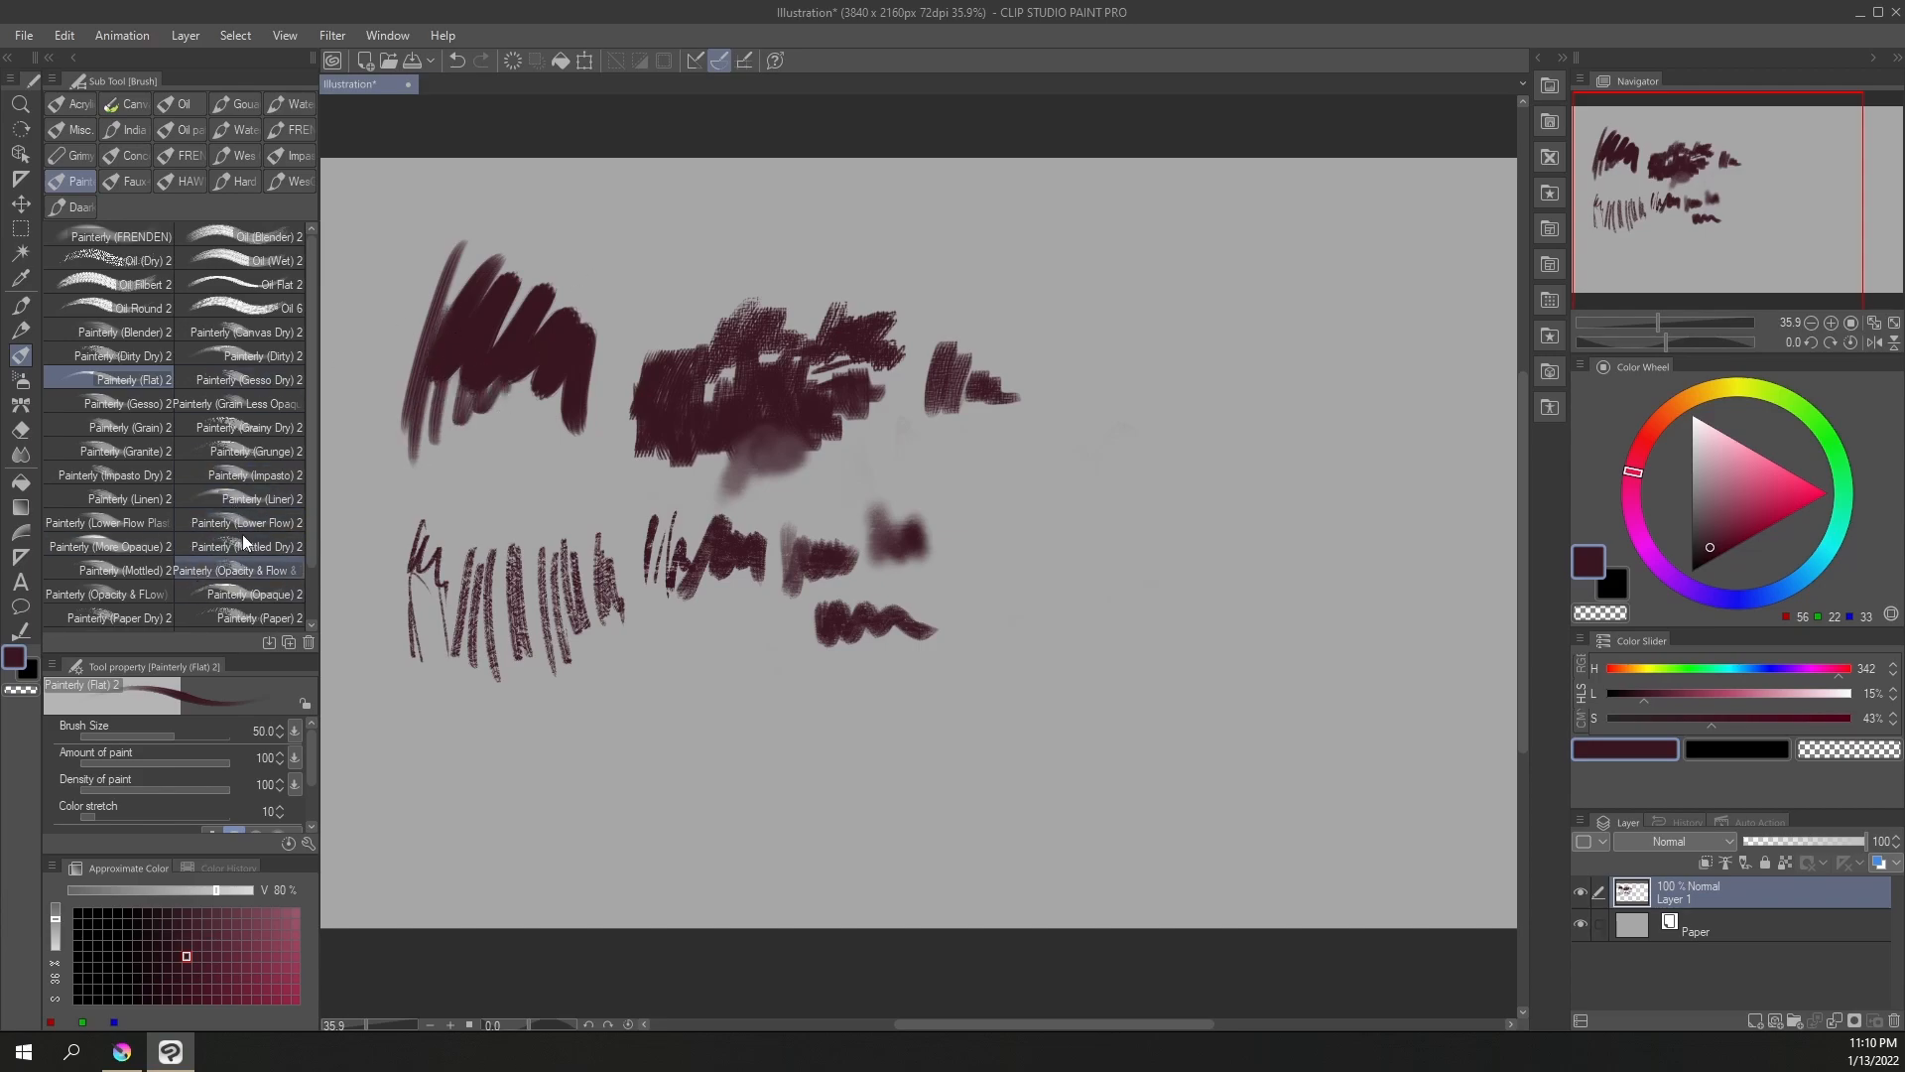
Smudge the new zigzag strokes with the Painterly (Blender) 2 brush, enlarging it to size 120
drag(307, 492, 314, 524)
click(146, 298)
mouse_move(482, 298)
mouse_down()
mouse_move(522, 274)
mouse_move(491, 347)
mouse_move(562, 243)
mouse_up()
key(bracketright)
key(bracketright)
key(bracketright)
key(bracketright)
key(bracketright)
key(bracketright)
mouse_move(483, 358)
mouse_down()
mouse_move(575, 257)
mouse_move(541, 357)
mouse_move(568, 348)
mouse_move(578, 306)
mouse_move(601, 369)
mouse_move(575, 420)
mouse_move(558, 433)
mouse_move(520, 388)
mouse_move(487, 431)
mouse_move(444, 411)
mouse_up()
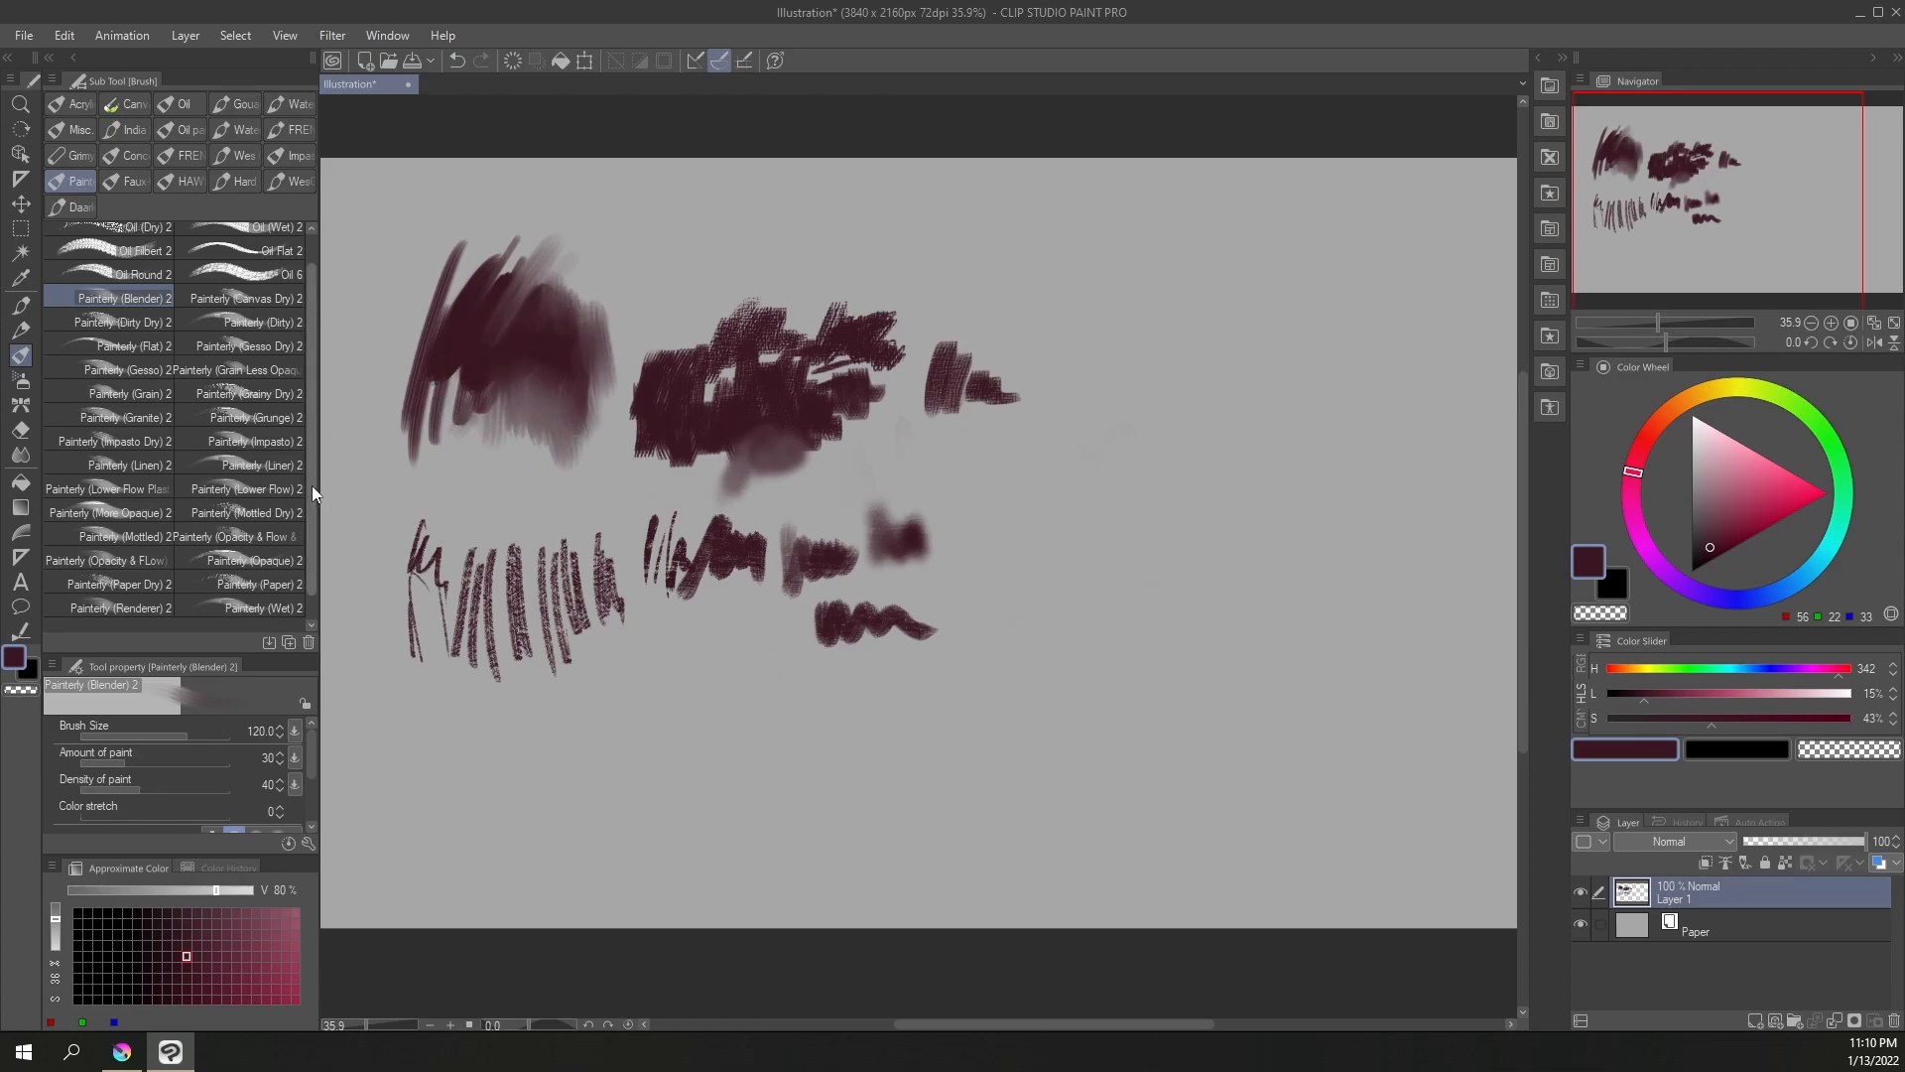
Paint over the blended patch with an enlarged Painterly (Wet) 2 brush, and set its size to 170
scroll(309, 501, down, 1)
click(276, 577)
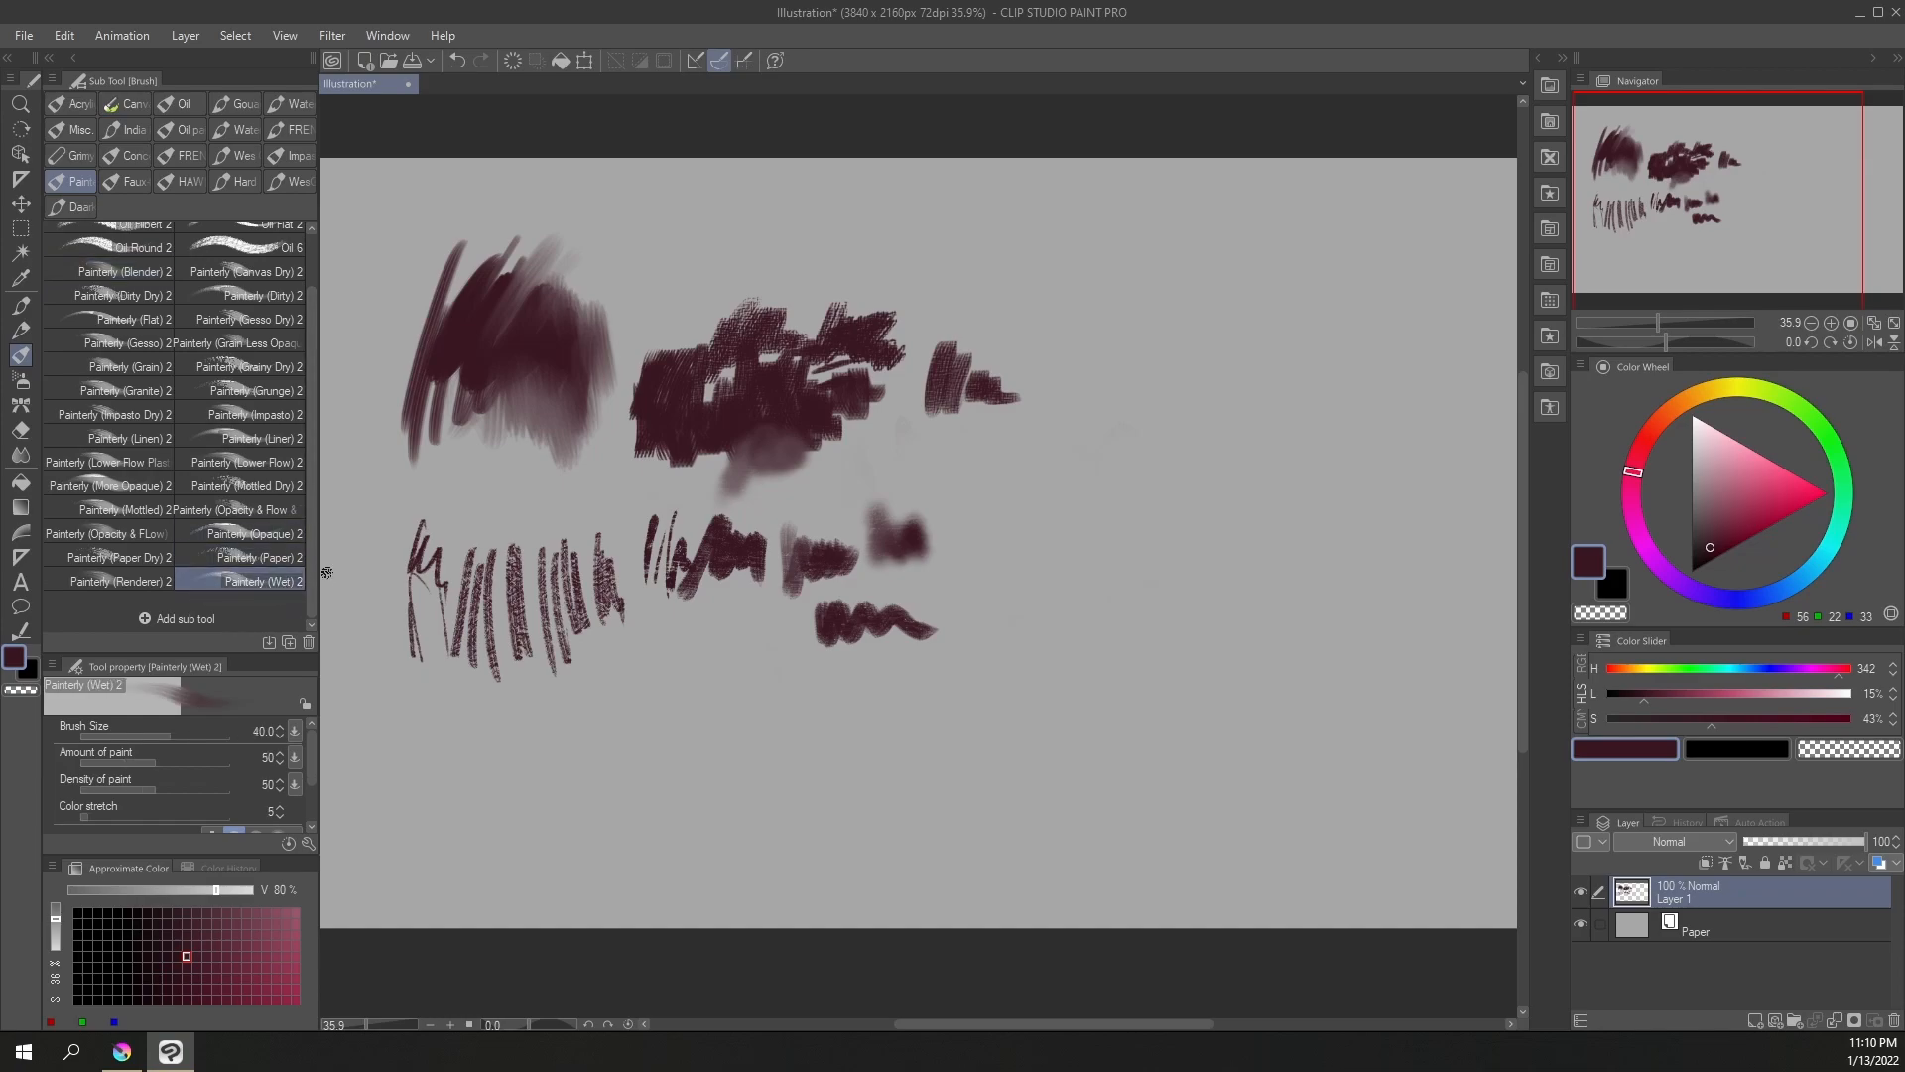
key(bracketright)
key(bracketright)
key(bracketright)
key(bracketright)
key(bracketright)
key(bracketright)
mouse_move(439, 375)
mouse_down()
mouse_move(427, 412)
mouse_move(465, 365)
mouse_move(478, 464)
mouse_up()
mouse_move(540, 241)
mouse_down()
mouse_move(466, 343)
mouse_move(578, 249)
mouse_move(466, 403)
mouse_move(603, 263)
mouse_move(553, 361)
mouse_move(589, 321)
mouse_move(581, 424)
mouse_move(559, 360)
mouse_move(541, 397)
mouse_up()
key(bracketright)
key(bracketright)
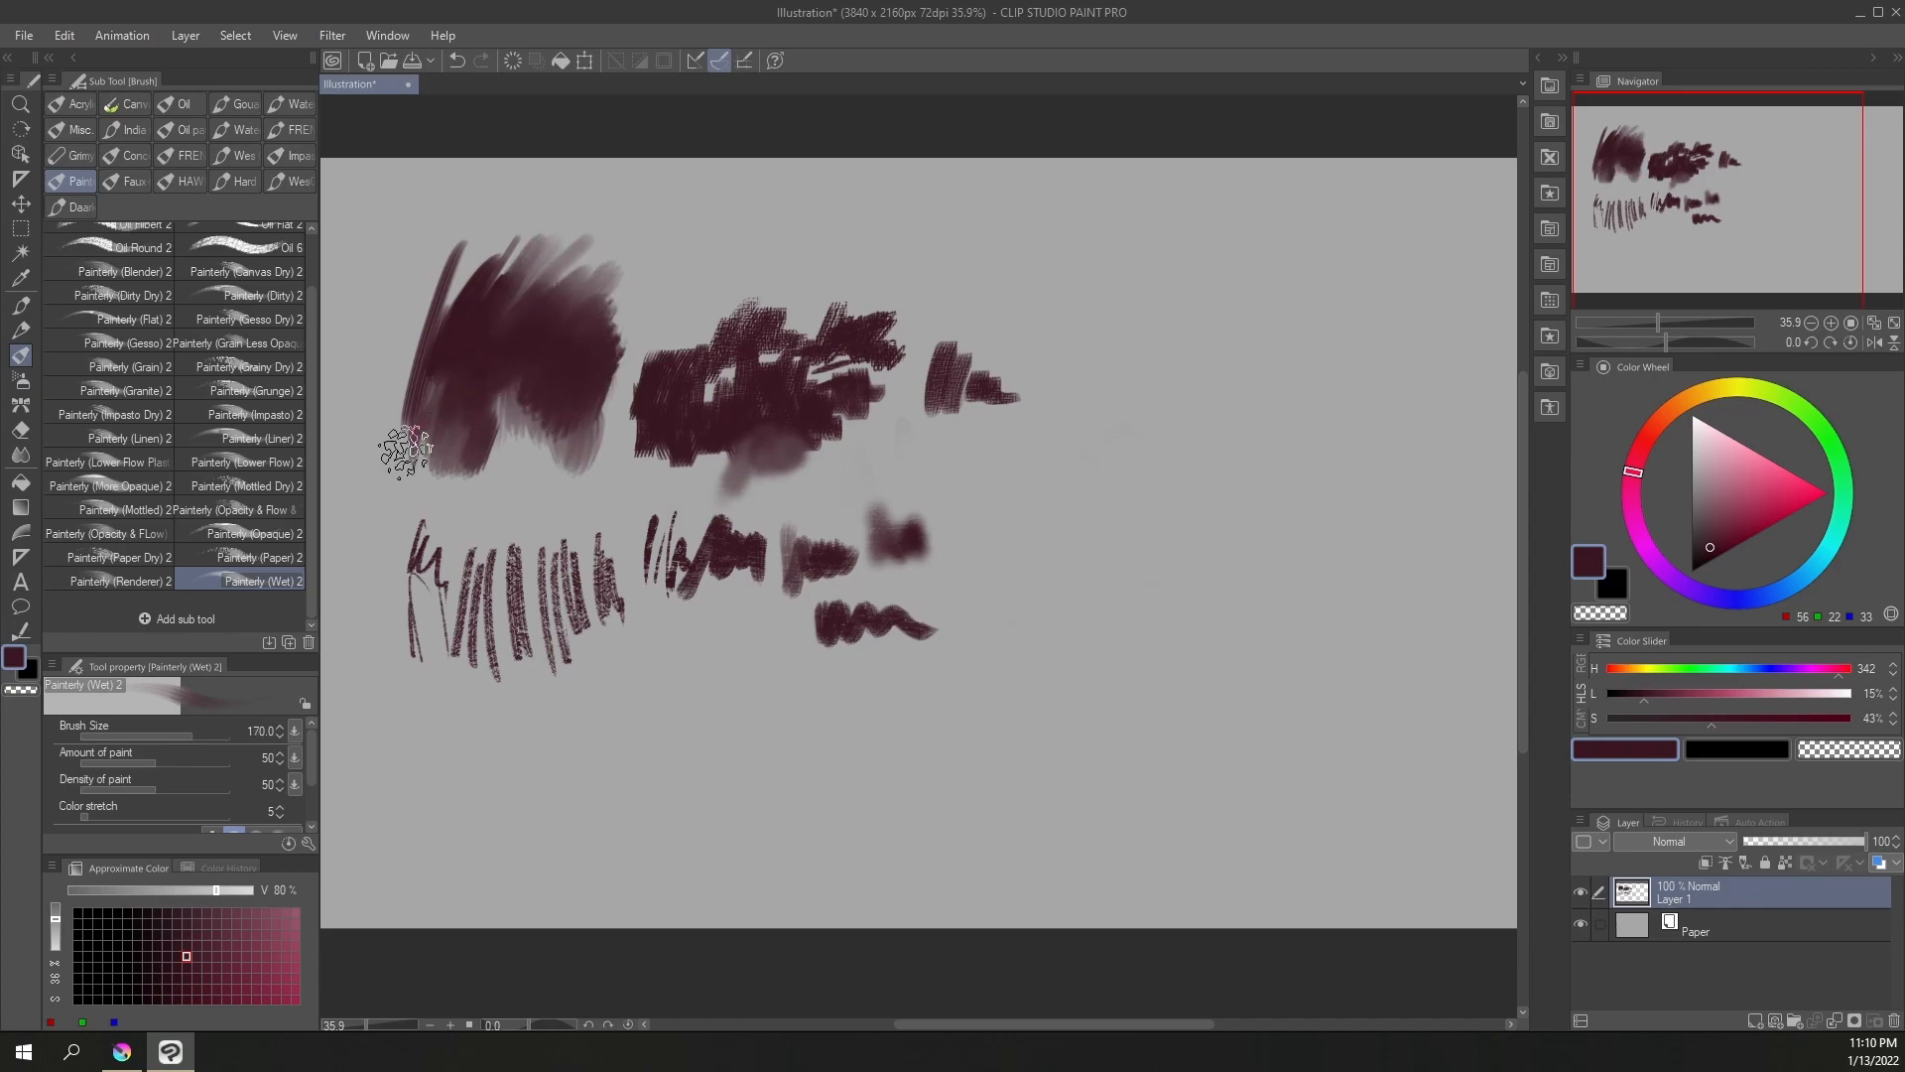
Paint dry-textured strokes across and above the patch with the Painterly (Paper Dry) 2 brush at size 200
click(159, 556)
key(bracketright)
key(bracketright)
key(bracketright)
key(bracketright)
mouse_move(506, 410)
mouse_down()
mouse_move(515, 510)
mouse_move(522, 438)
mouse_move(537, 495)
mouse_move(532, 430)
mouse_up()
drag(544, 214, 600, 343)
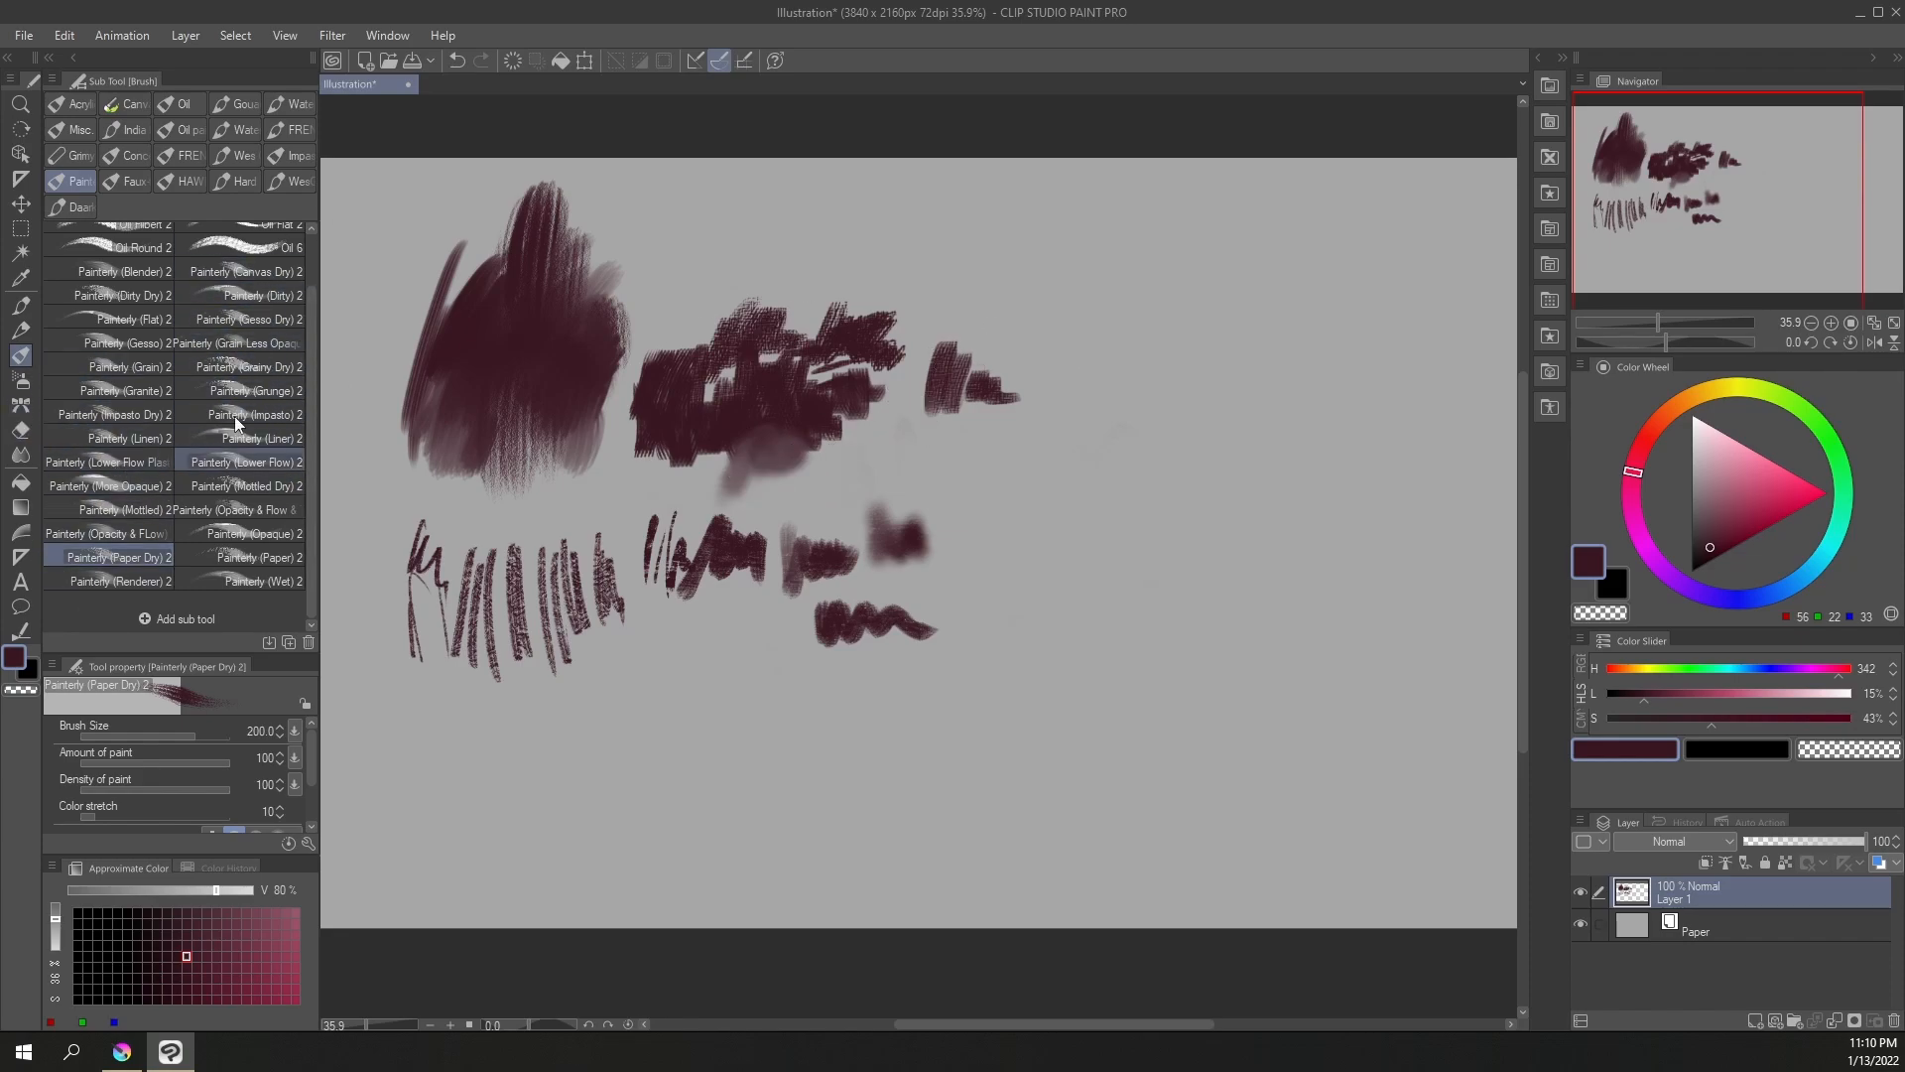
Paint strokes radiating from both upper sides of the patch with an enlarged HAWLEY (FLOW) brush
click(179, 182)
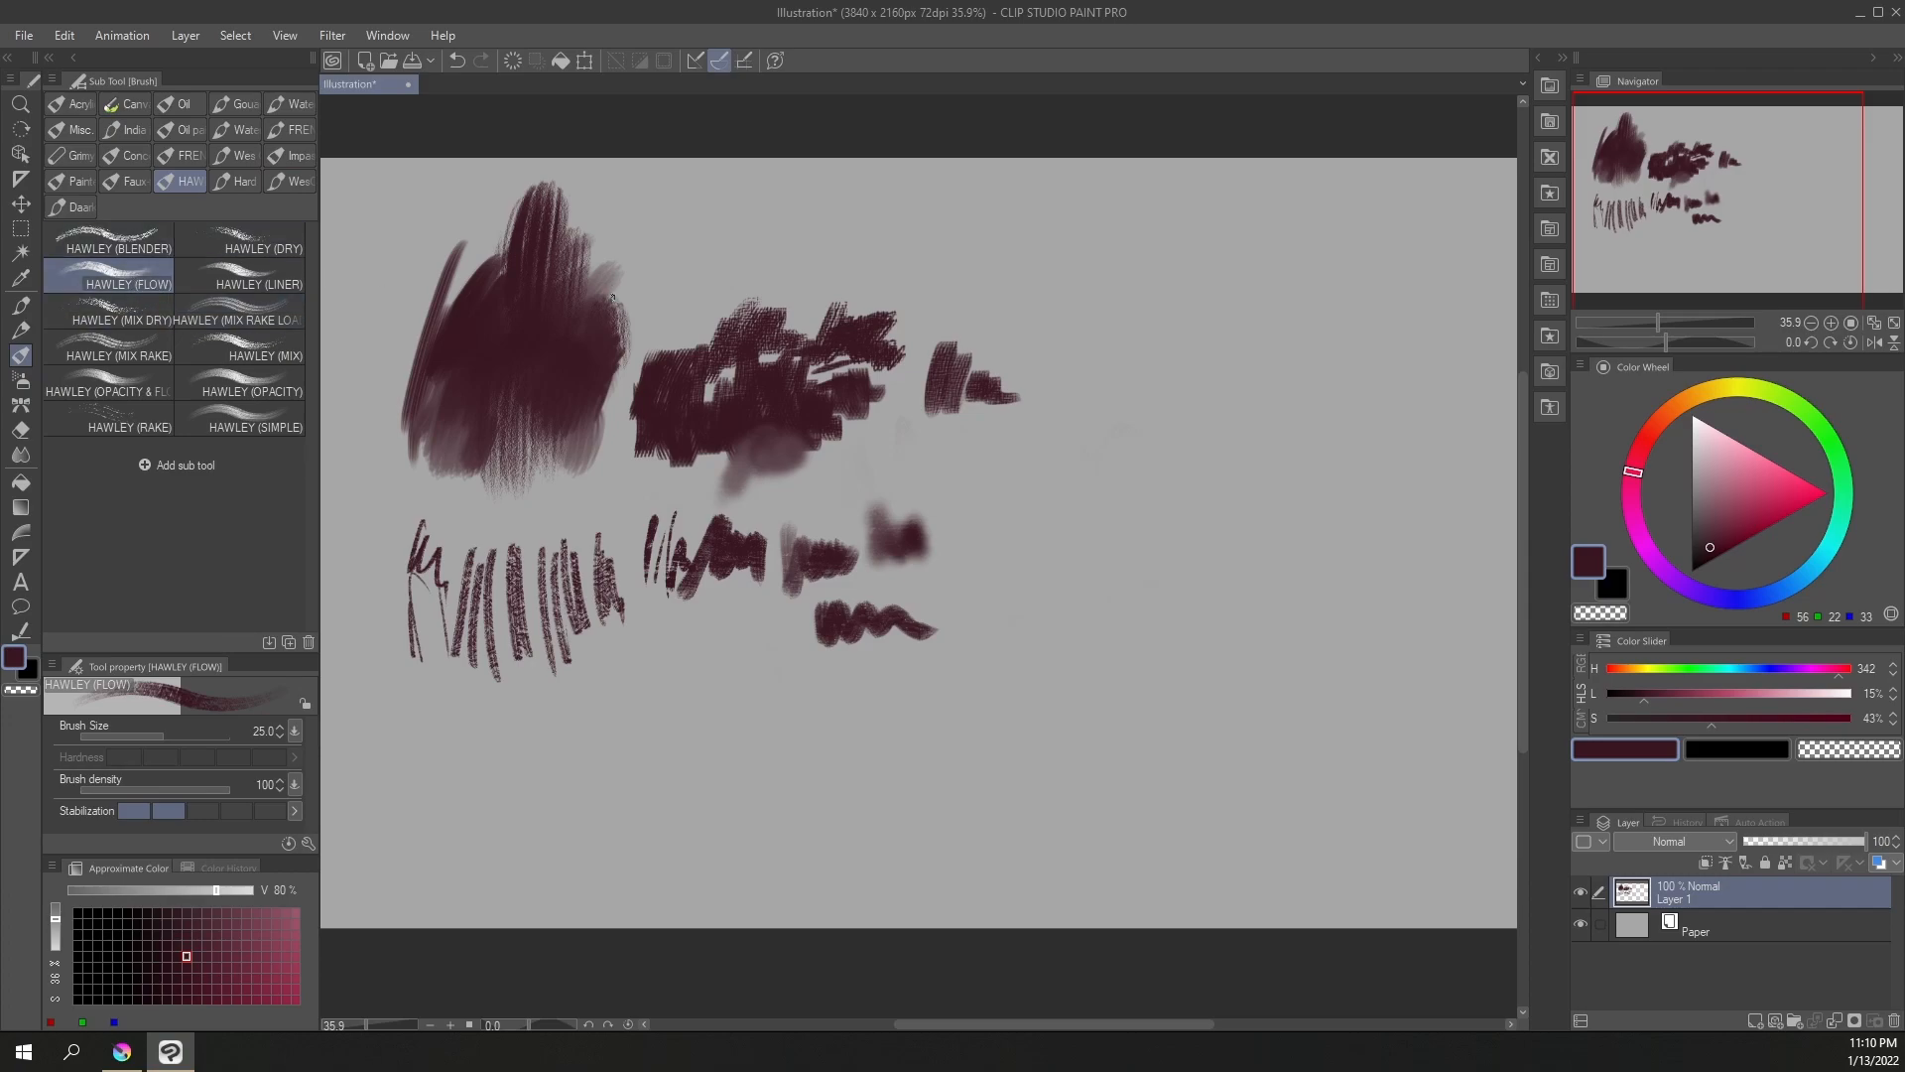
key(bracketright)
key(bracketright)
key(bracketright)
key(bracketright)
key(bracketright)
mouse_move(602, 308)
mouse_down()
mouse_move(690, 241)
mouse_move(692, 271)
mouse_up()
mouse_move(461, 362)
mouse_down()
mouse_move(433, 257)
mouse_move(381, 231)
mouse_up()
drag(449, 385, 441, 258)
drag(450, 322, 458, 266)
Expand the patch with rough strokes using HAWLEY (MIX RAKE) at size 100 and HAWLEY (MIX) at size 500
click(141, 347)
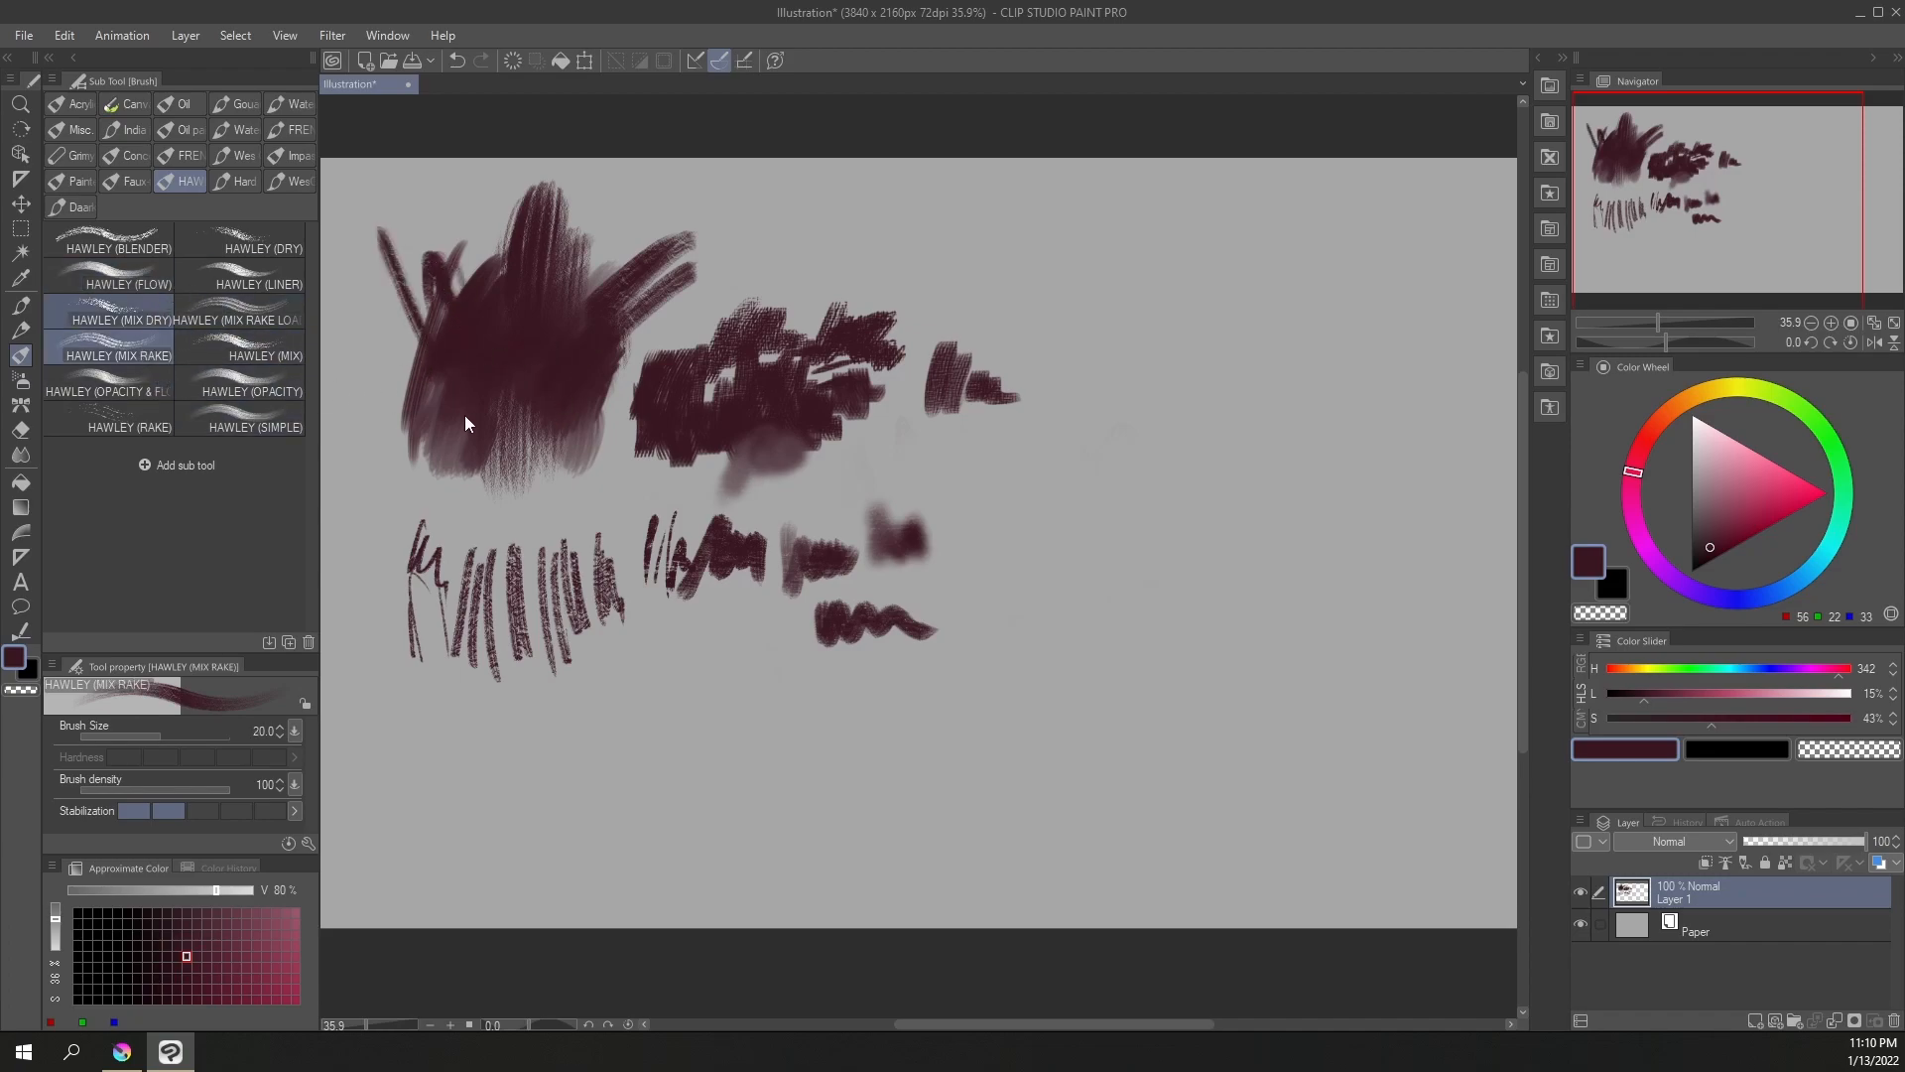
key(bracketright)
mouse_move(435, 402)
mouse_down()
mouse_move(391, 508)
mouse_move(451, 443)
mouse_move(456, 501)
mouse_move(521, 500)
mouse_move(595, 406)
mouse_move(411, 347)
mouse_move(397, 283)
mouse_move(730, 243)
mouse_move(676, 367)
mouse_up()
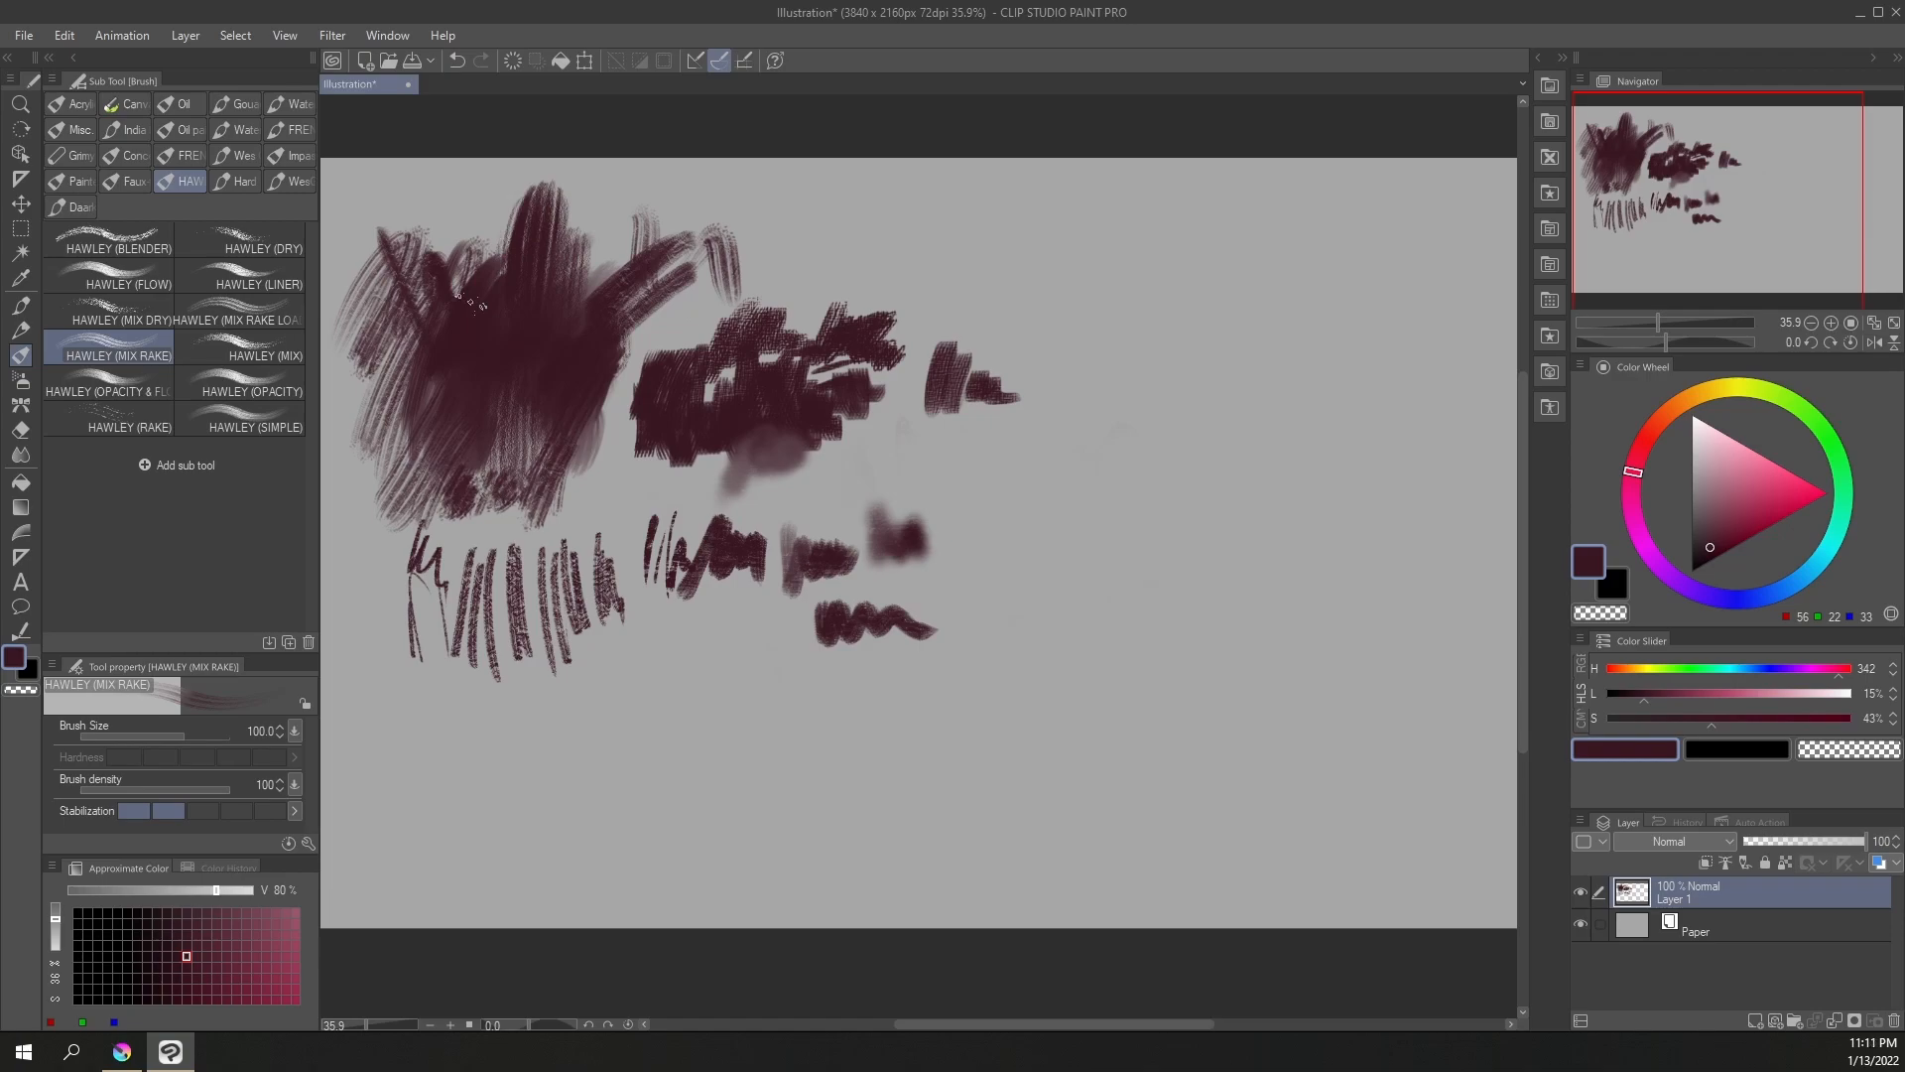
click(281, 354)
mouse_move(684, 262)
mouse_down()
mouse_move(513, 528)
mouse_move(578, 466)
mouse_move(452, 263)
mouse_move(440, 497)
mouse_move(542, 536)
mouse_move(576, 565)
mouse_move(476, 506)
mouse_move(556, 586)
mouse_up()
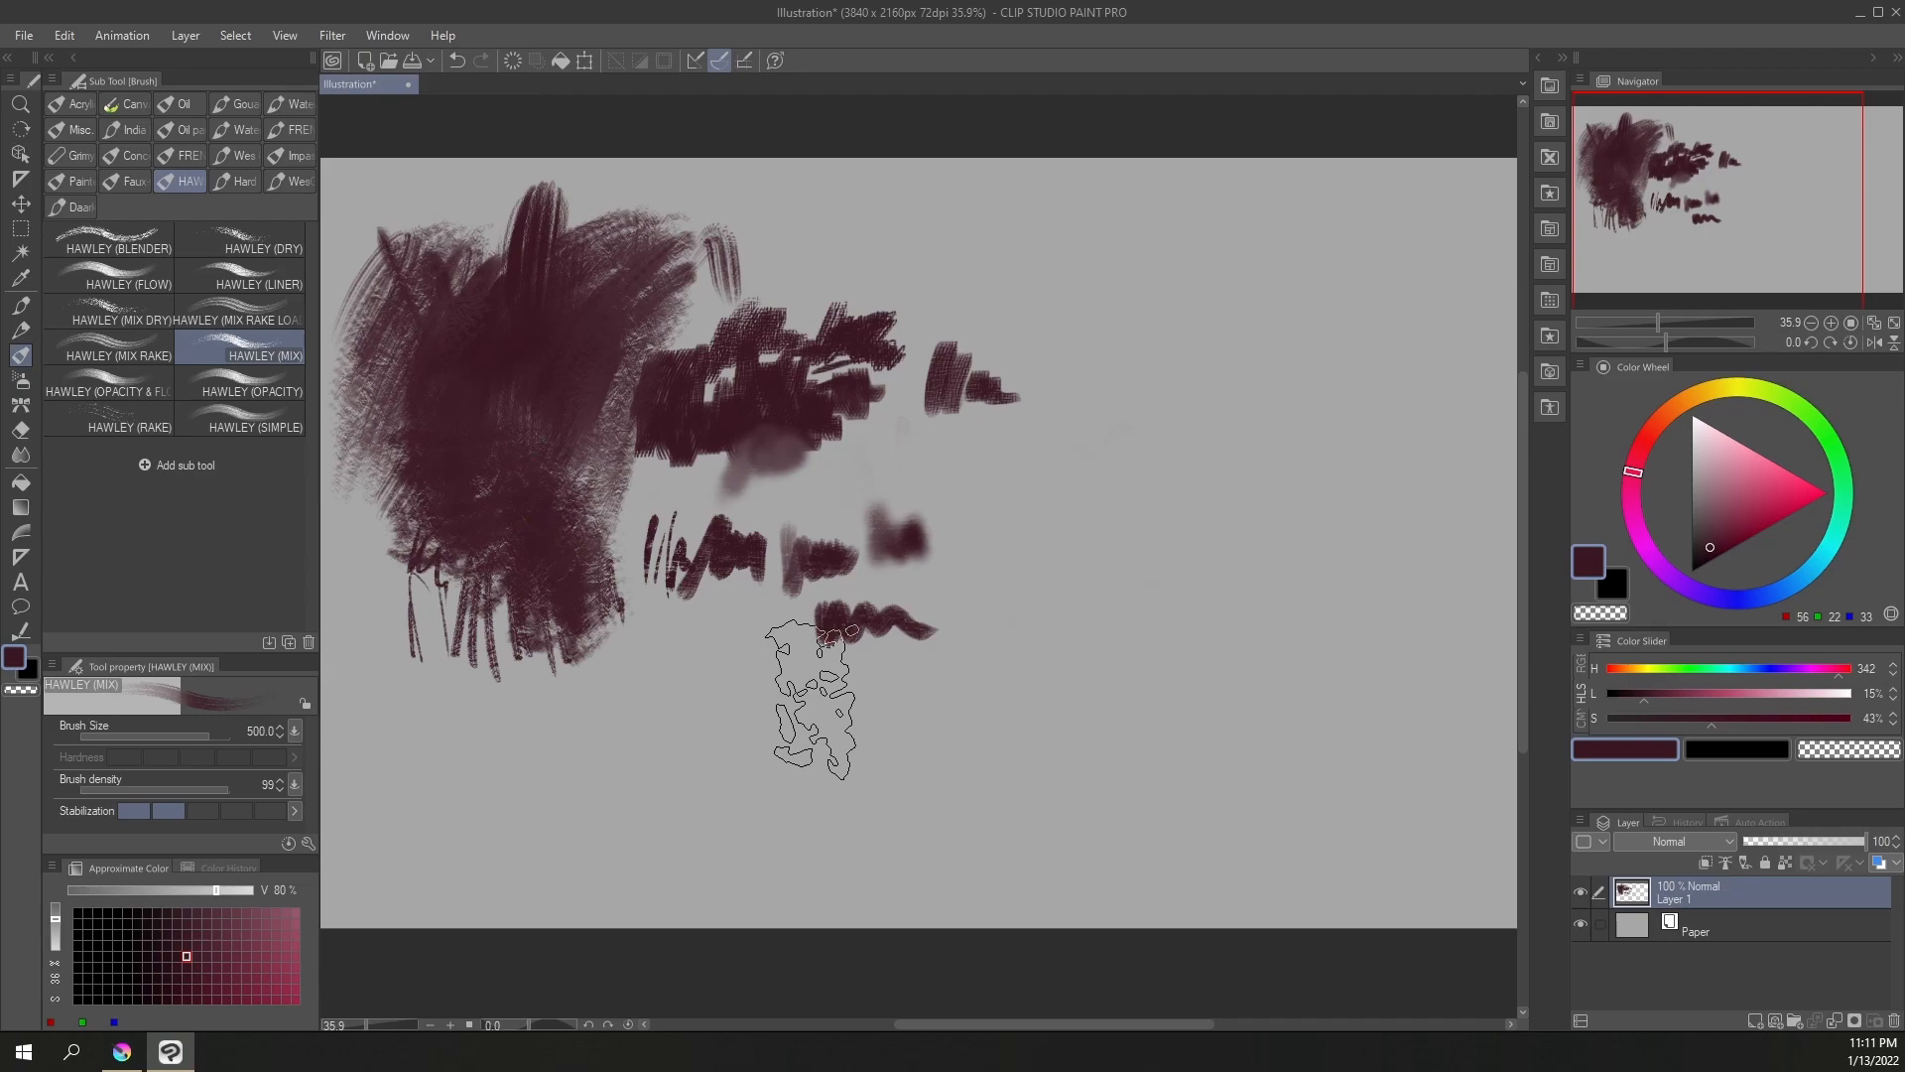
Look through the remaining brush groups, including Painterly, Daarken and the two Wes groups, to review their brushes
click(87, 207)
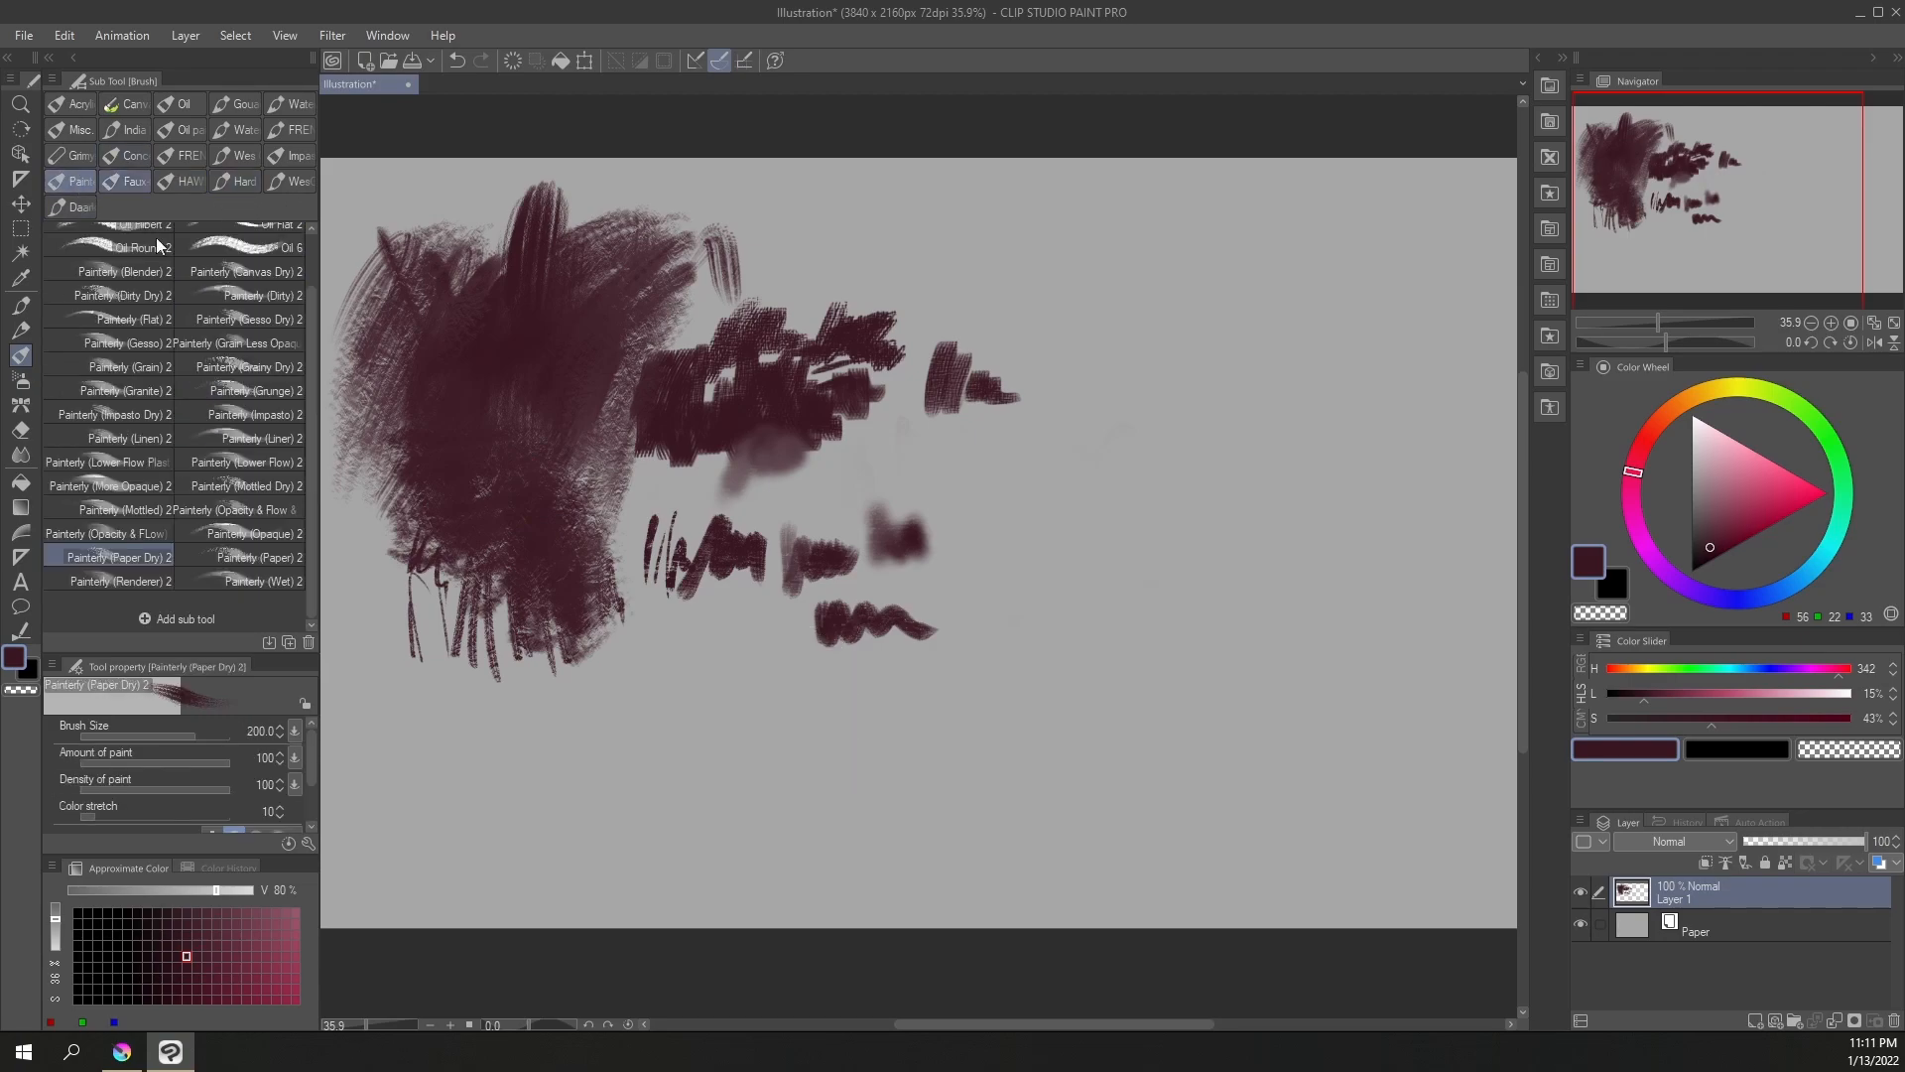
click(188, 176)
click(78, 183)
click(69, 201)
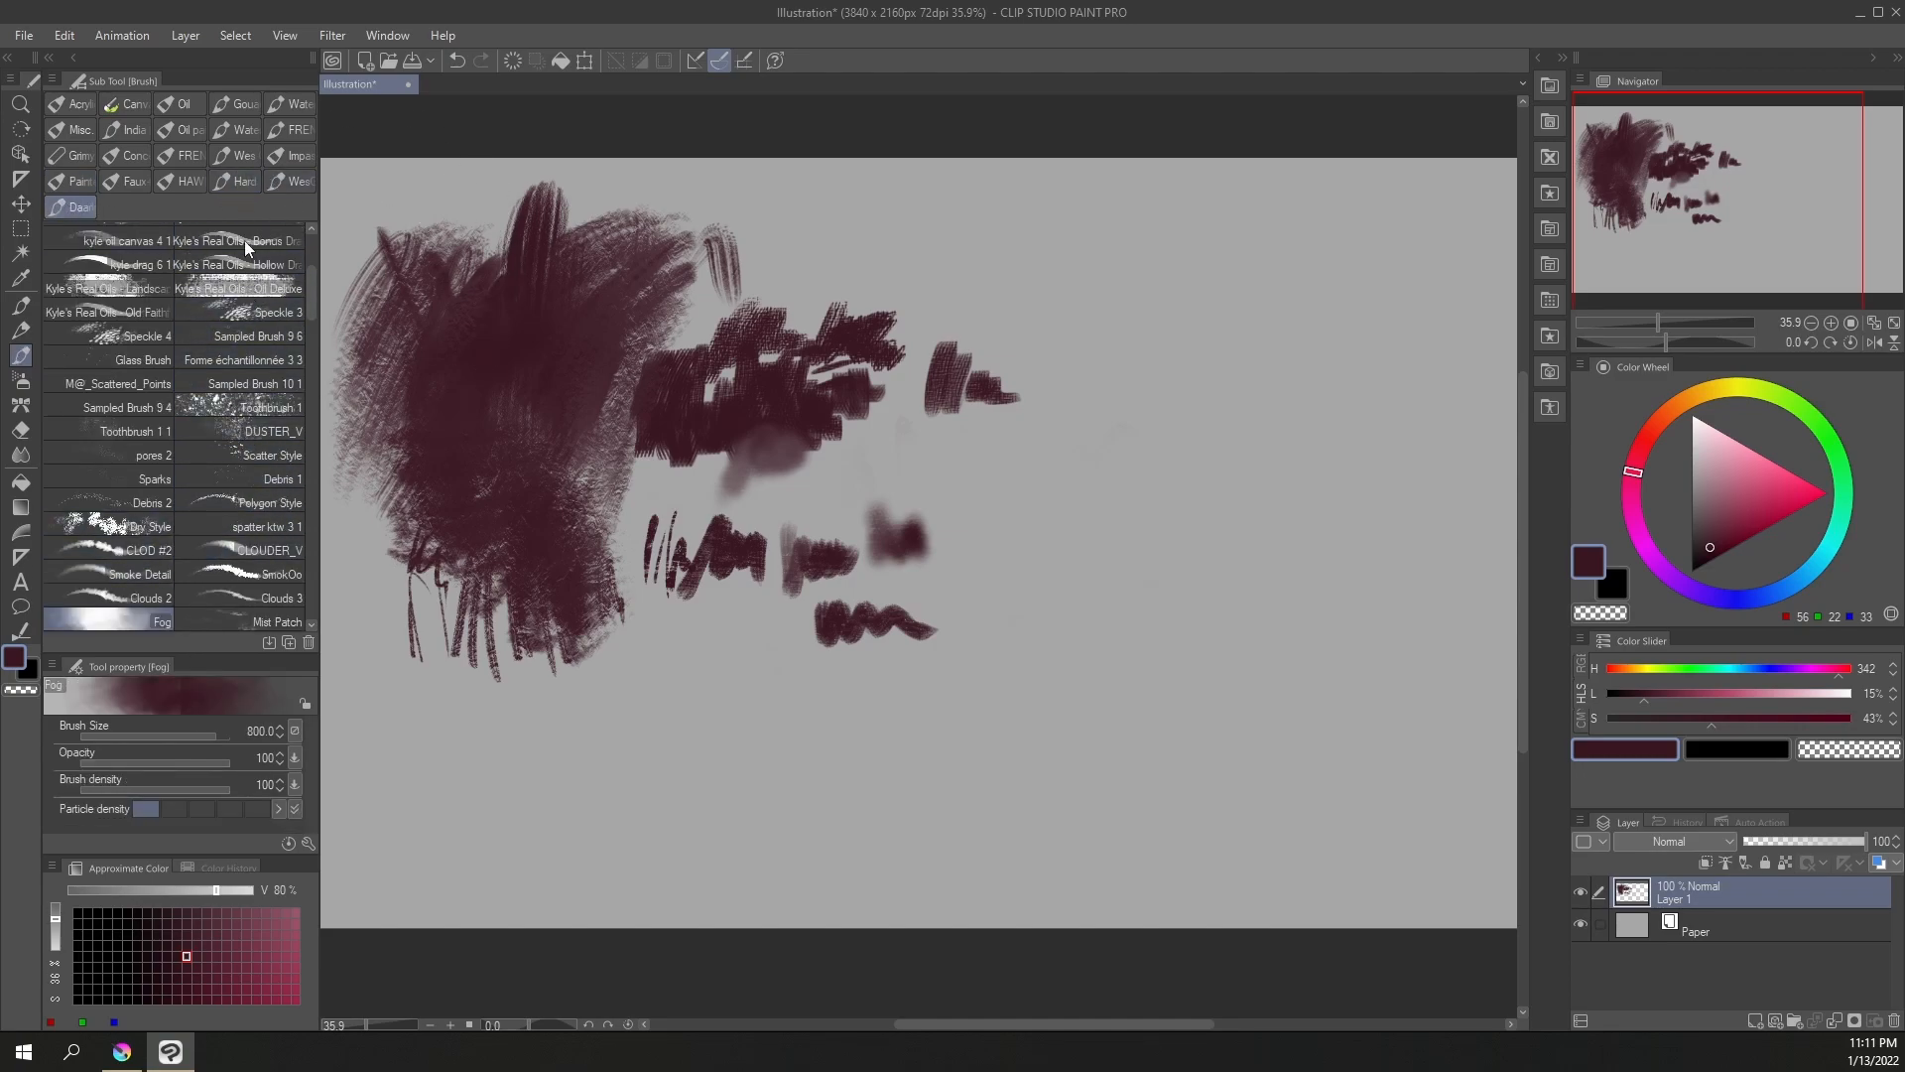
click(292, 182)
mouse_move(311, 287)
mouse_down()
mouse_move(315, 466)
mouse_move(311, 302)
mouse_up()
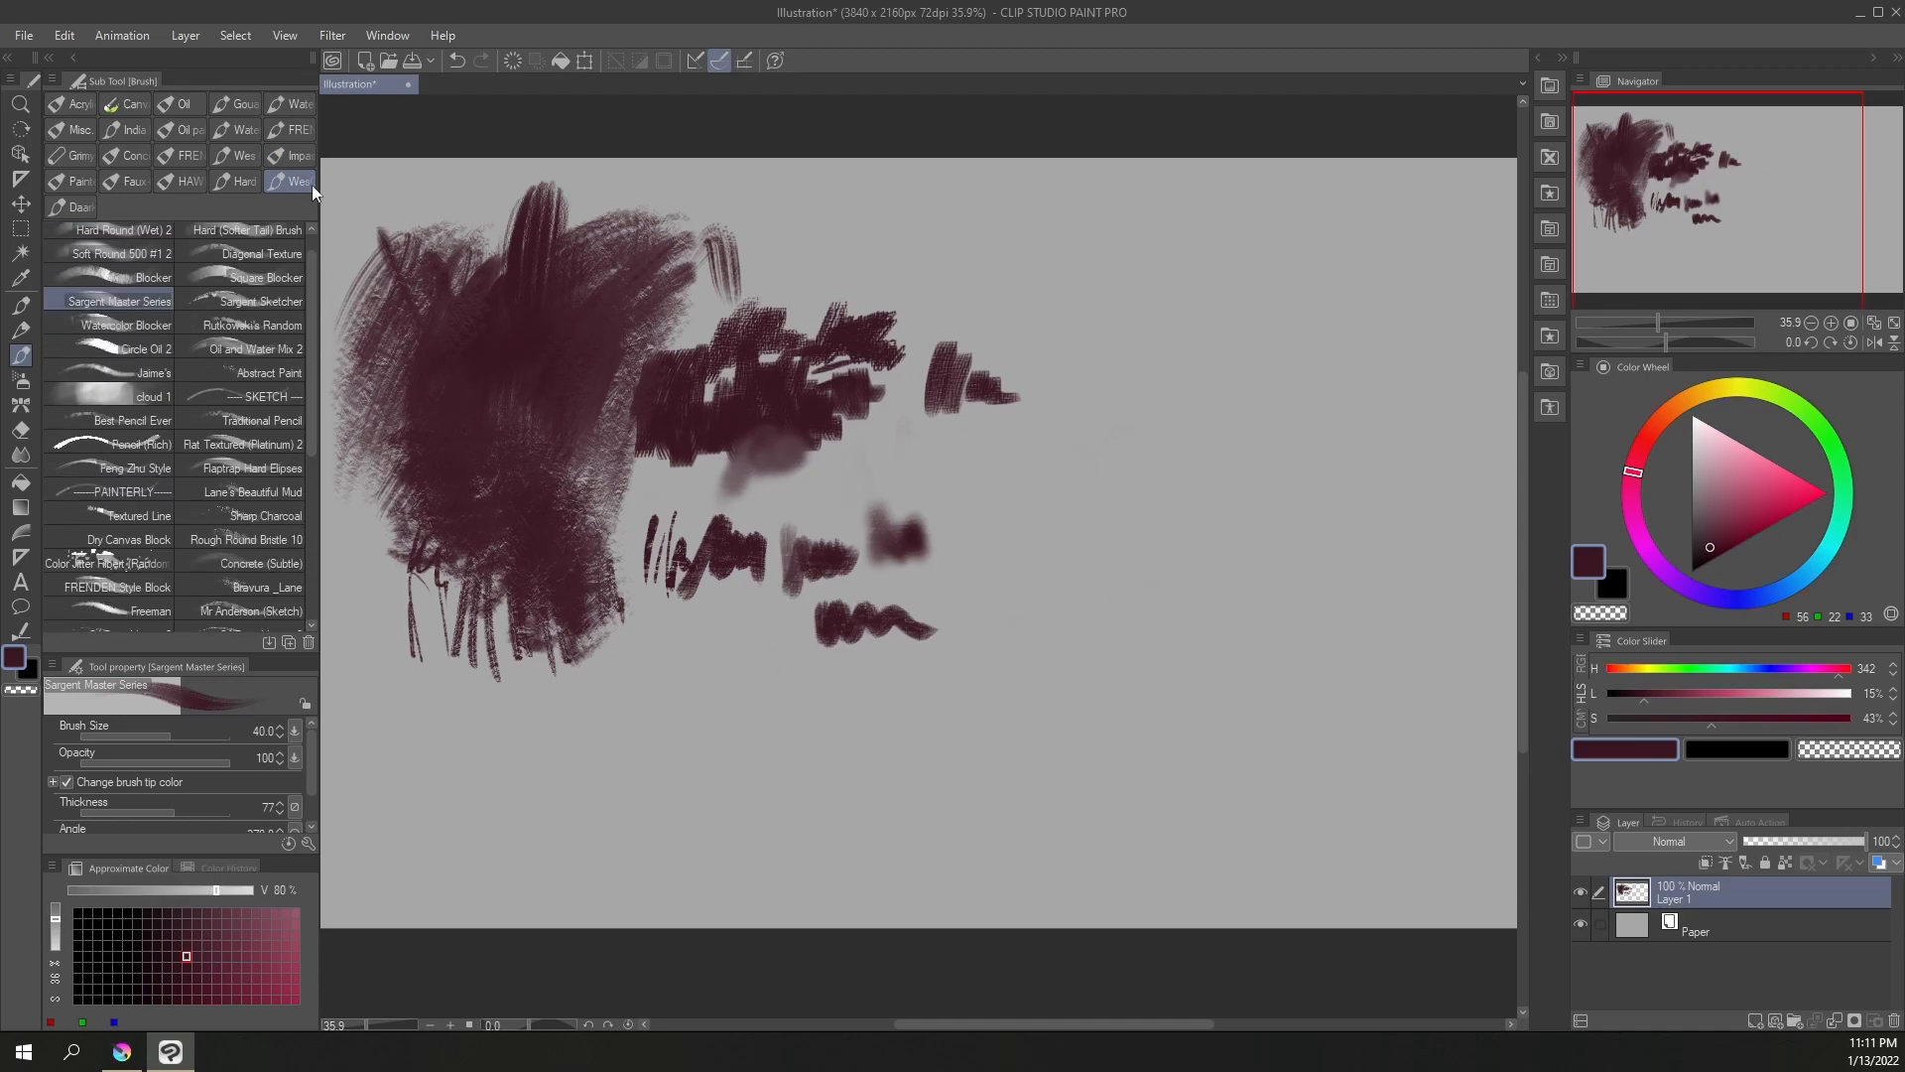
click(260, 158)
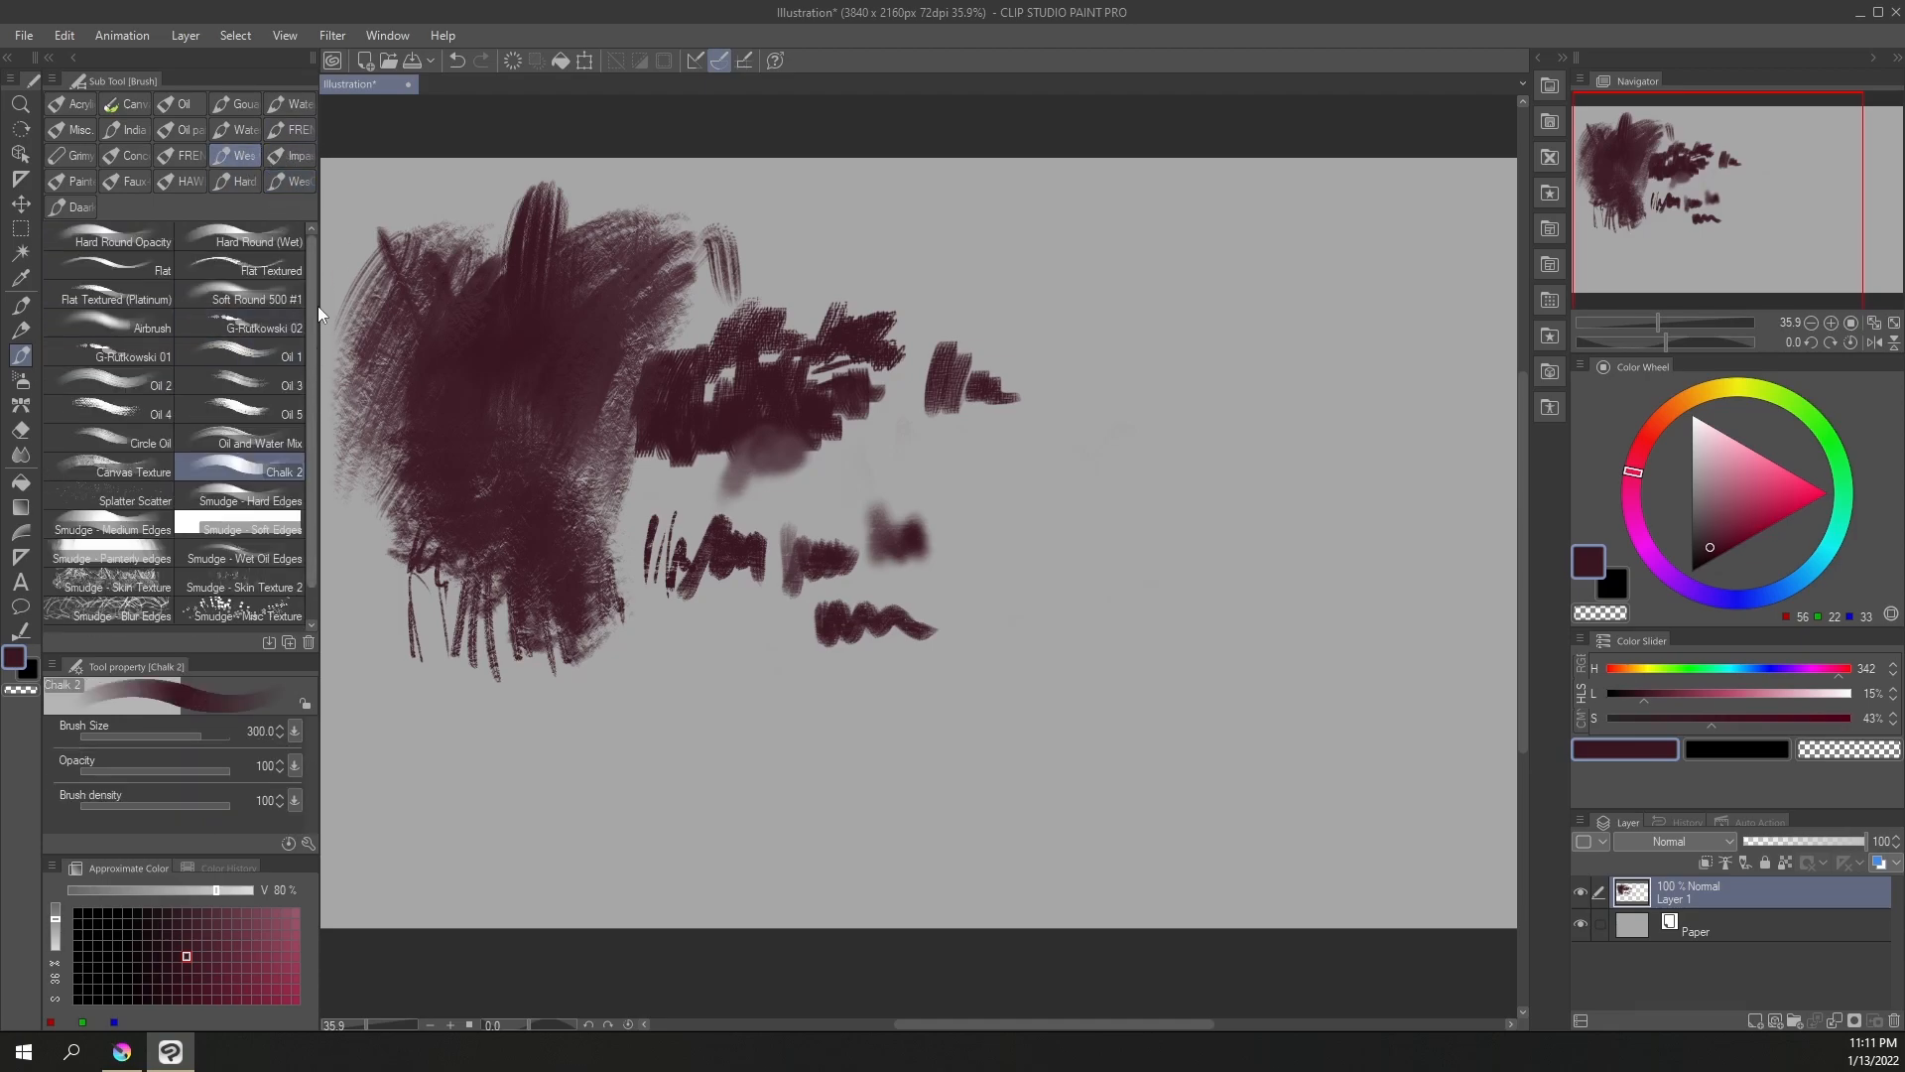
mouse_move(314, 340)
mouse_down()
mouse_move(319, 425)
mouse_move(321, 282)
mouse_up()
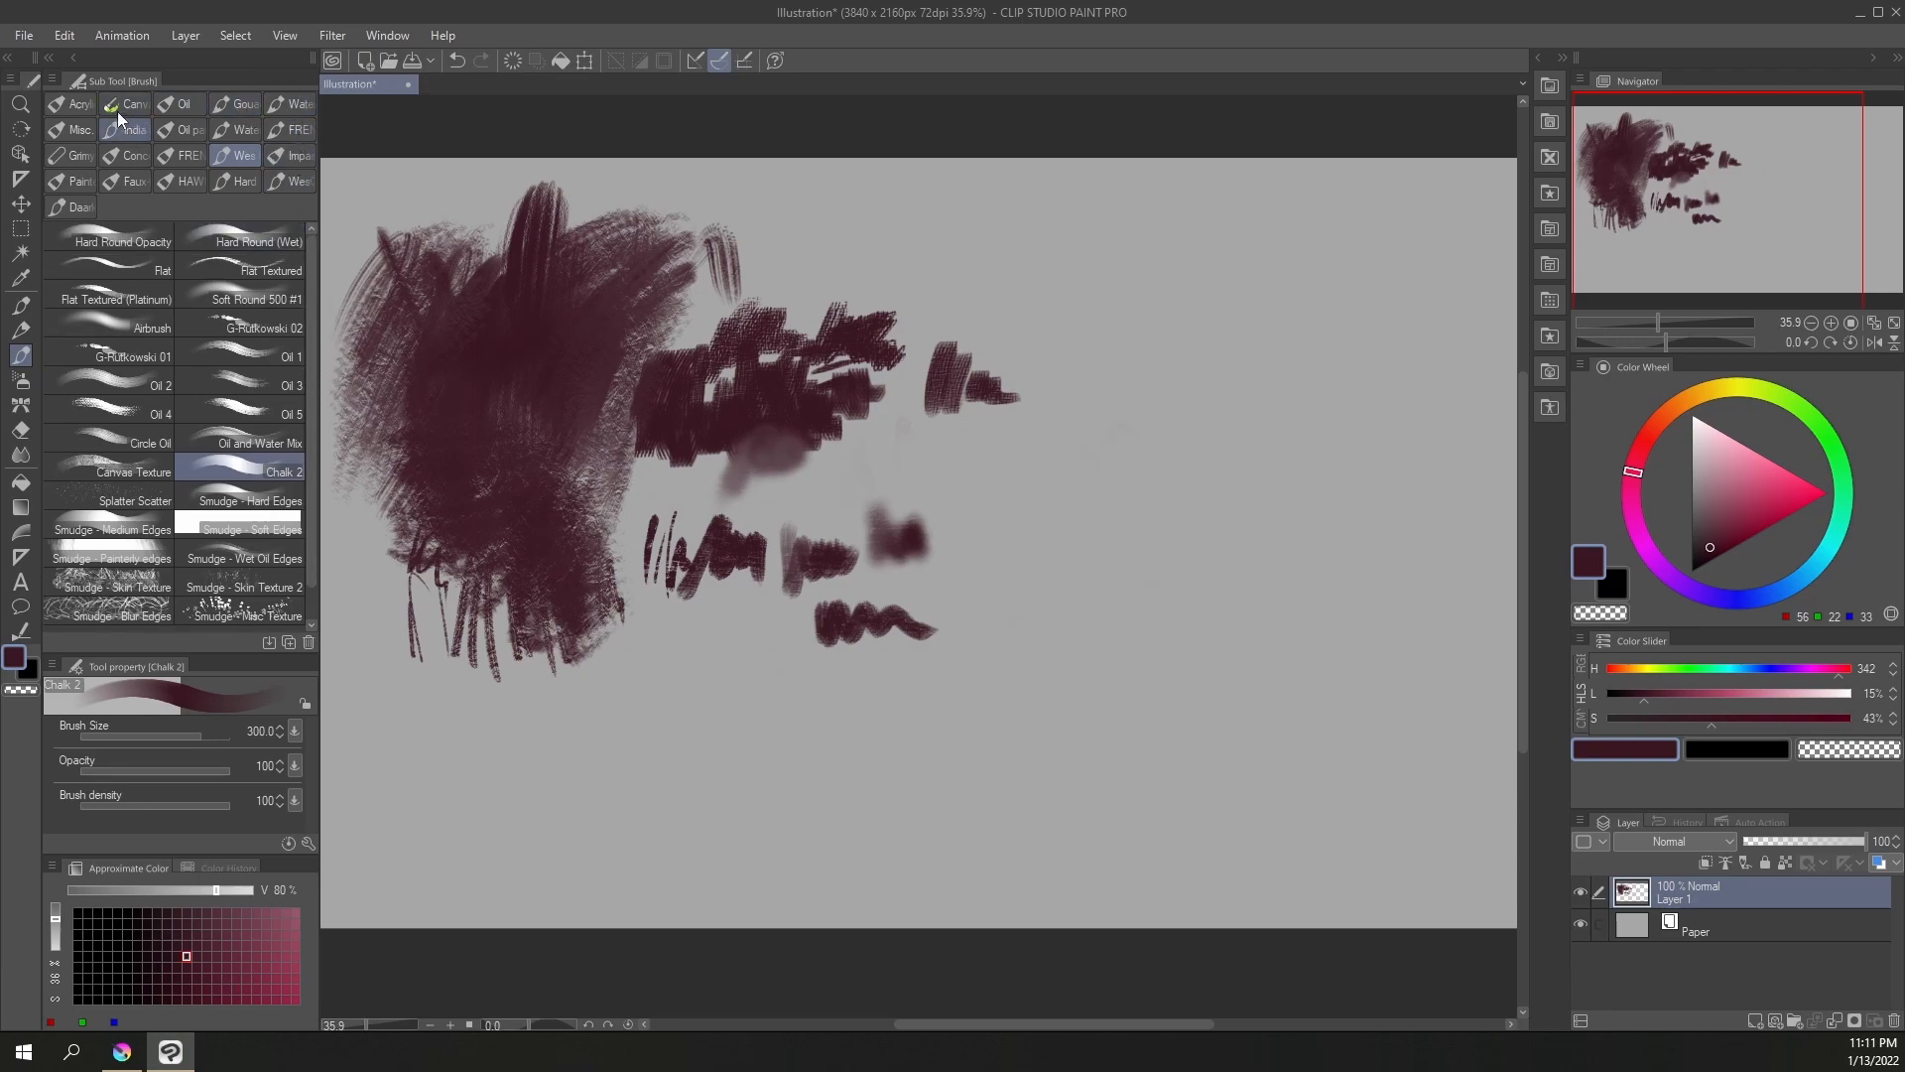
Blend the lower-left edge of the painted patch downward using the Acrylic & Water brush at size 300
click(84, 110)
click(282, 284)
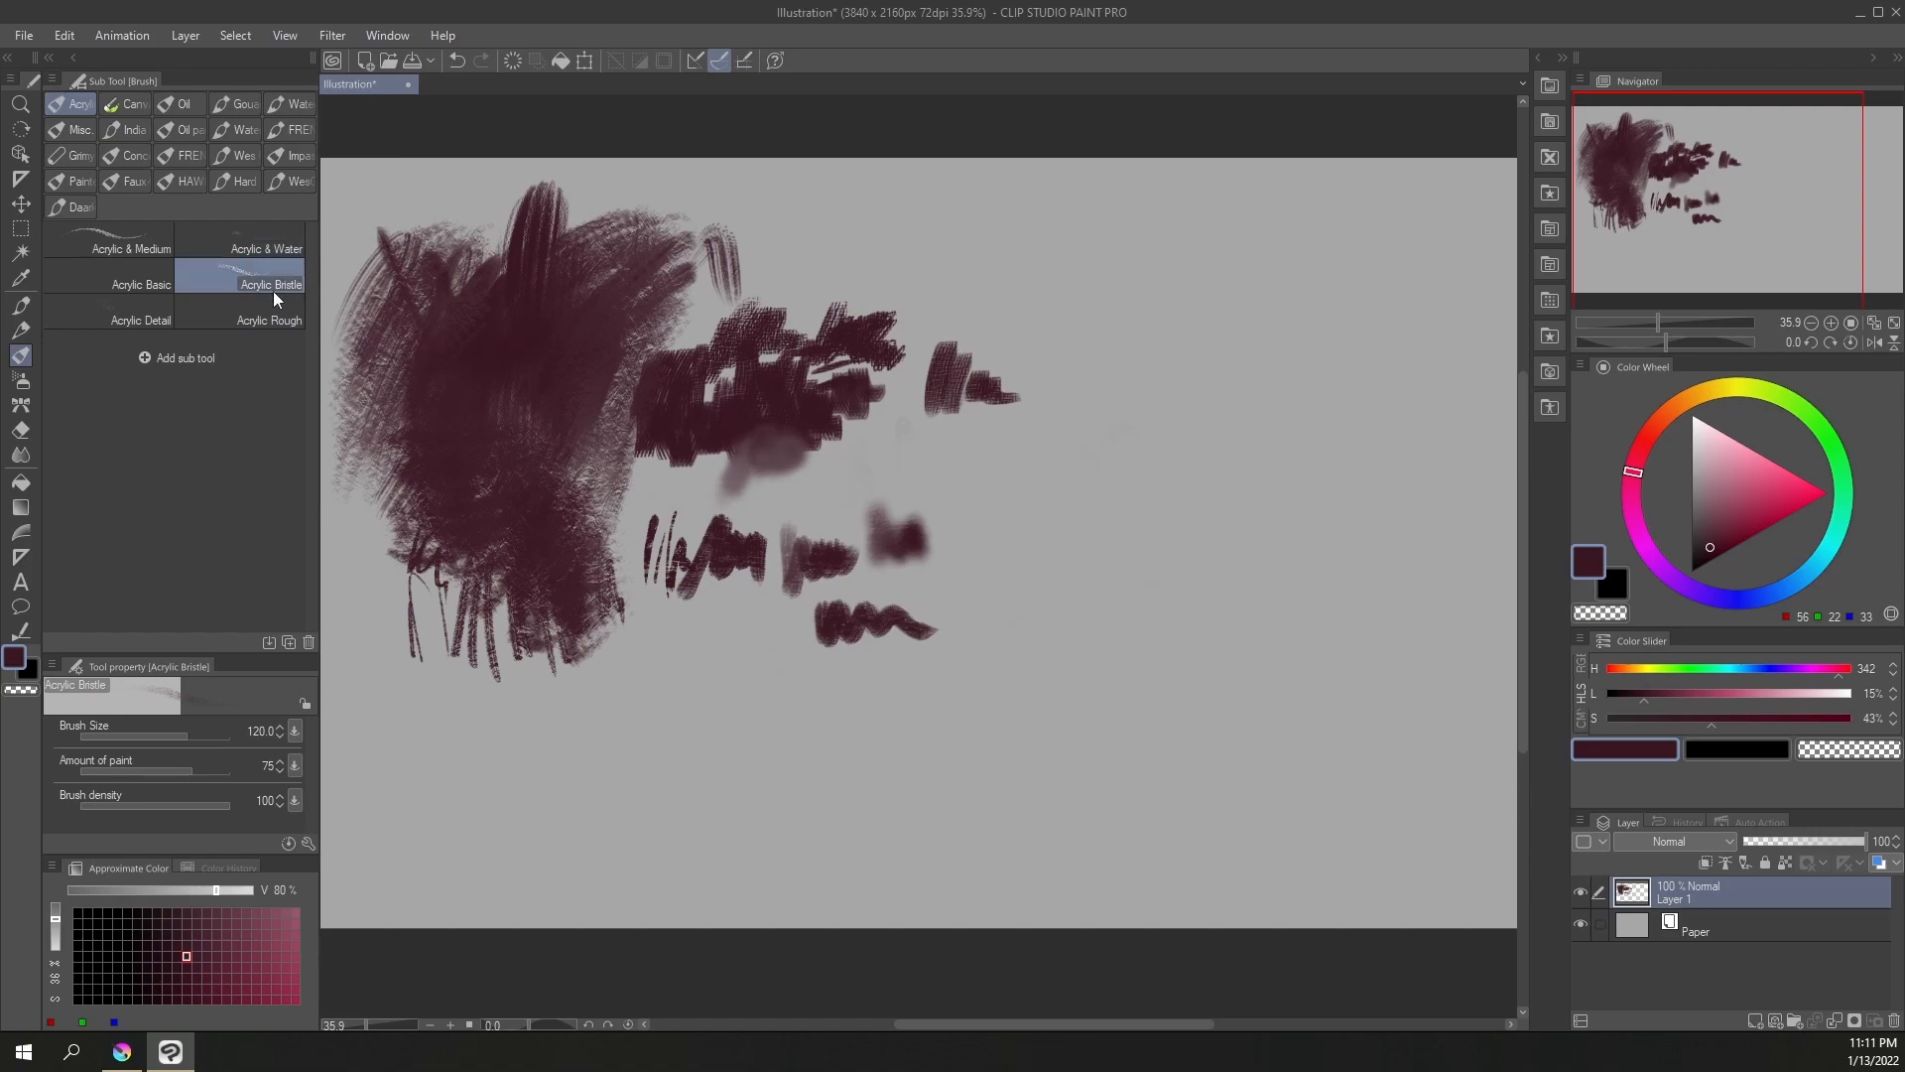
click(260, 250)
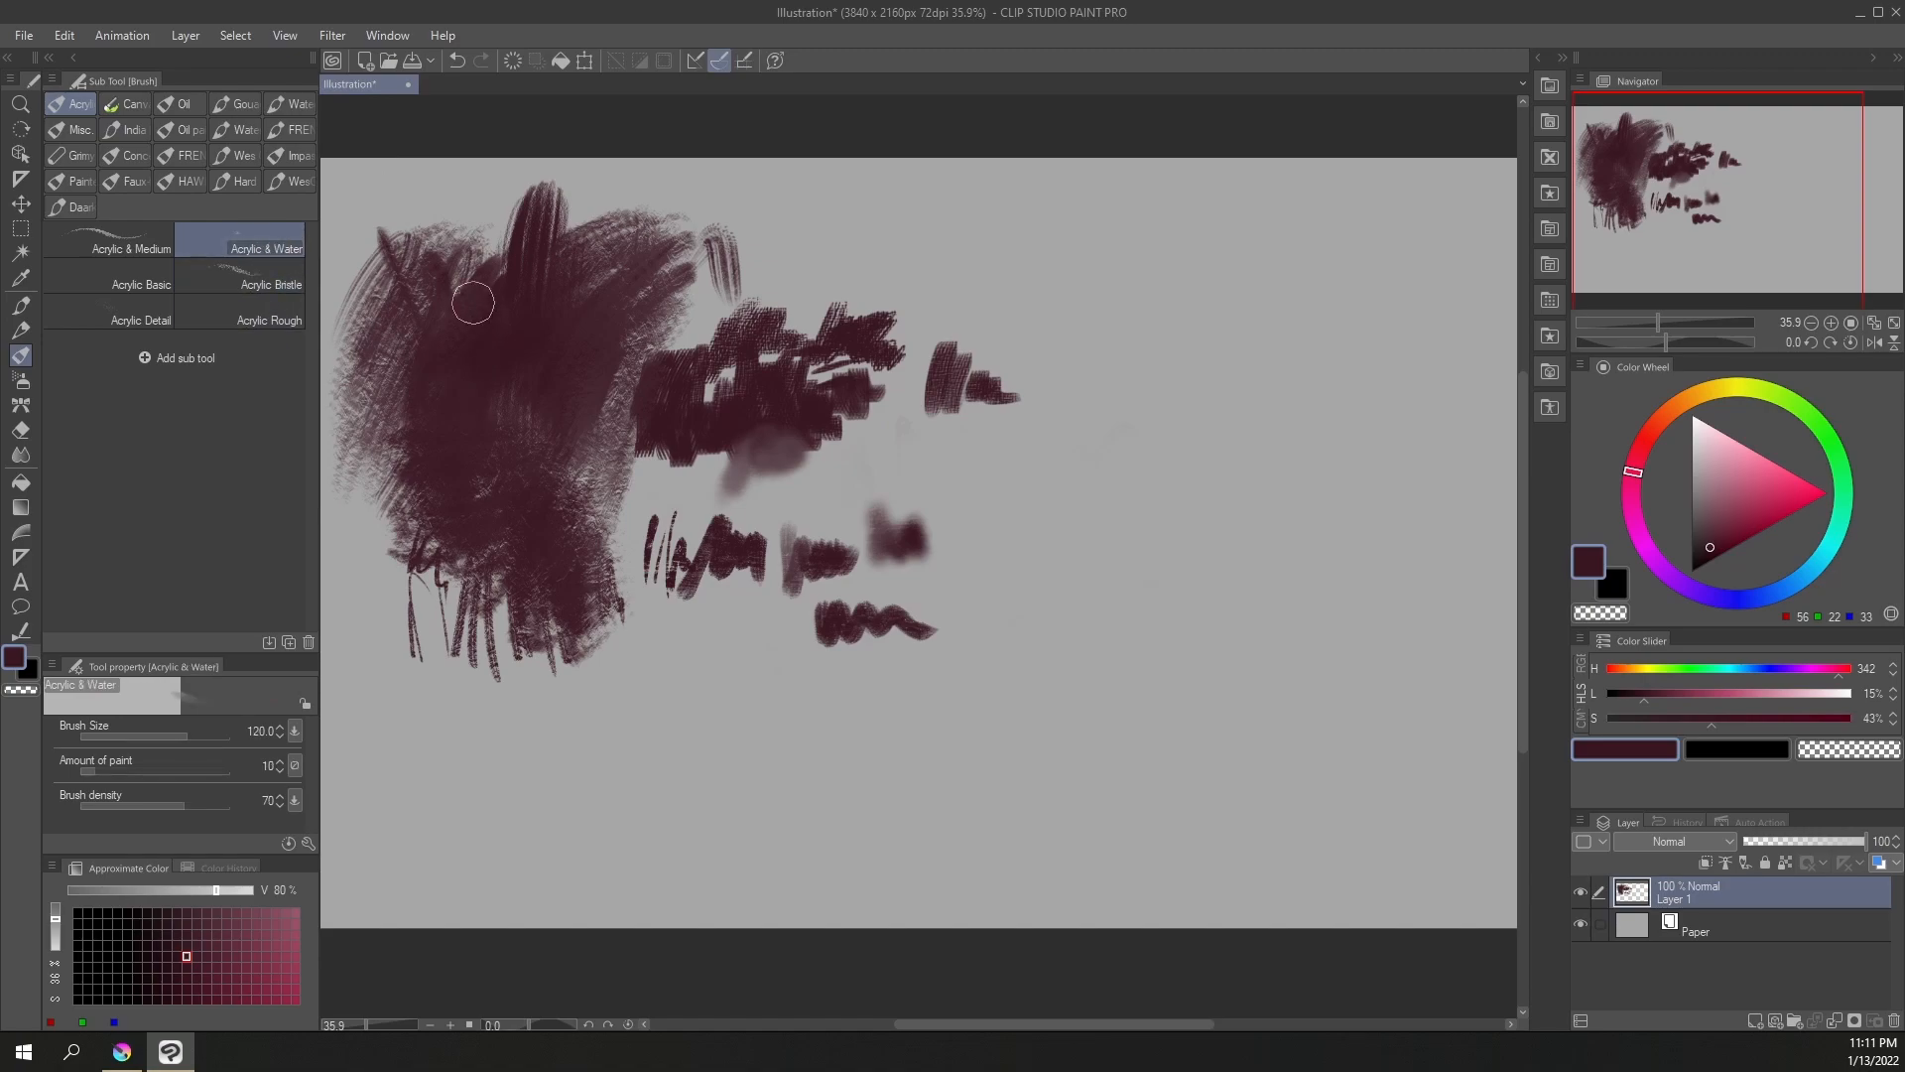
key(])
key(])
key(])
drag(405, 407, 388, 600)
mouse_move(412, 447)
mouse_down()
mouse_move(385, 434)
mouse_move(391, 606)
mouse_up()
mouse_move(384, 382)
mouse_down()
mouse_move(365, 659)
mouse_move(362, 635)
mouse_up()
drag(394, 499, 412, 595)
drag(427, 459, 438, 693)
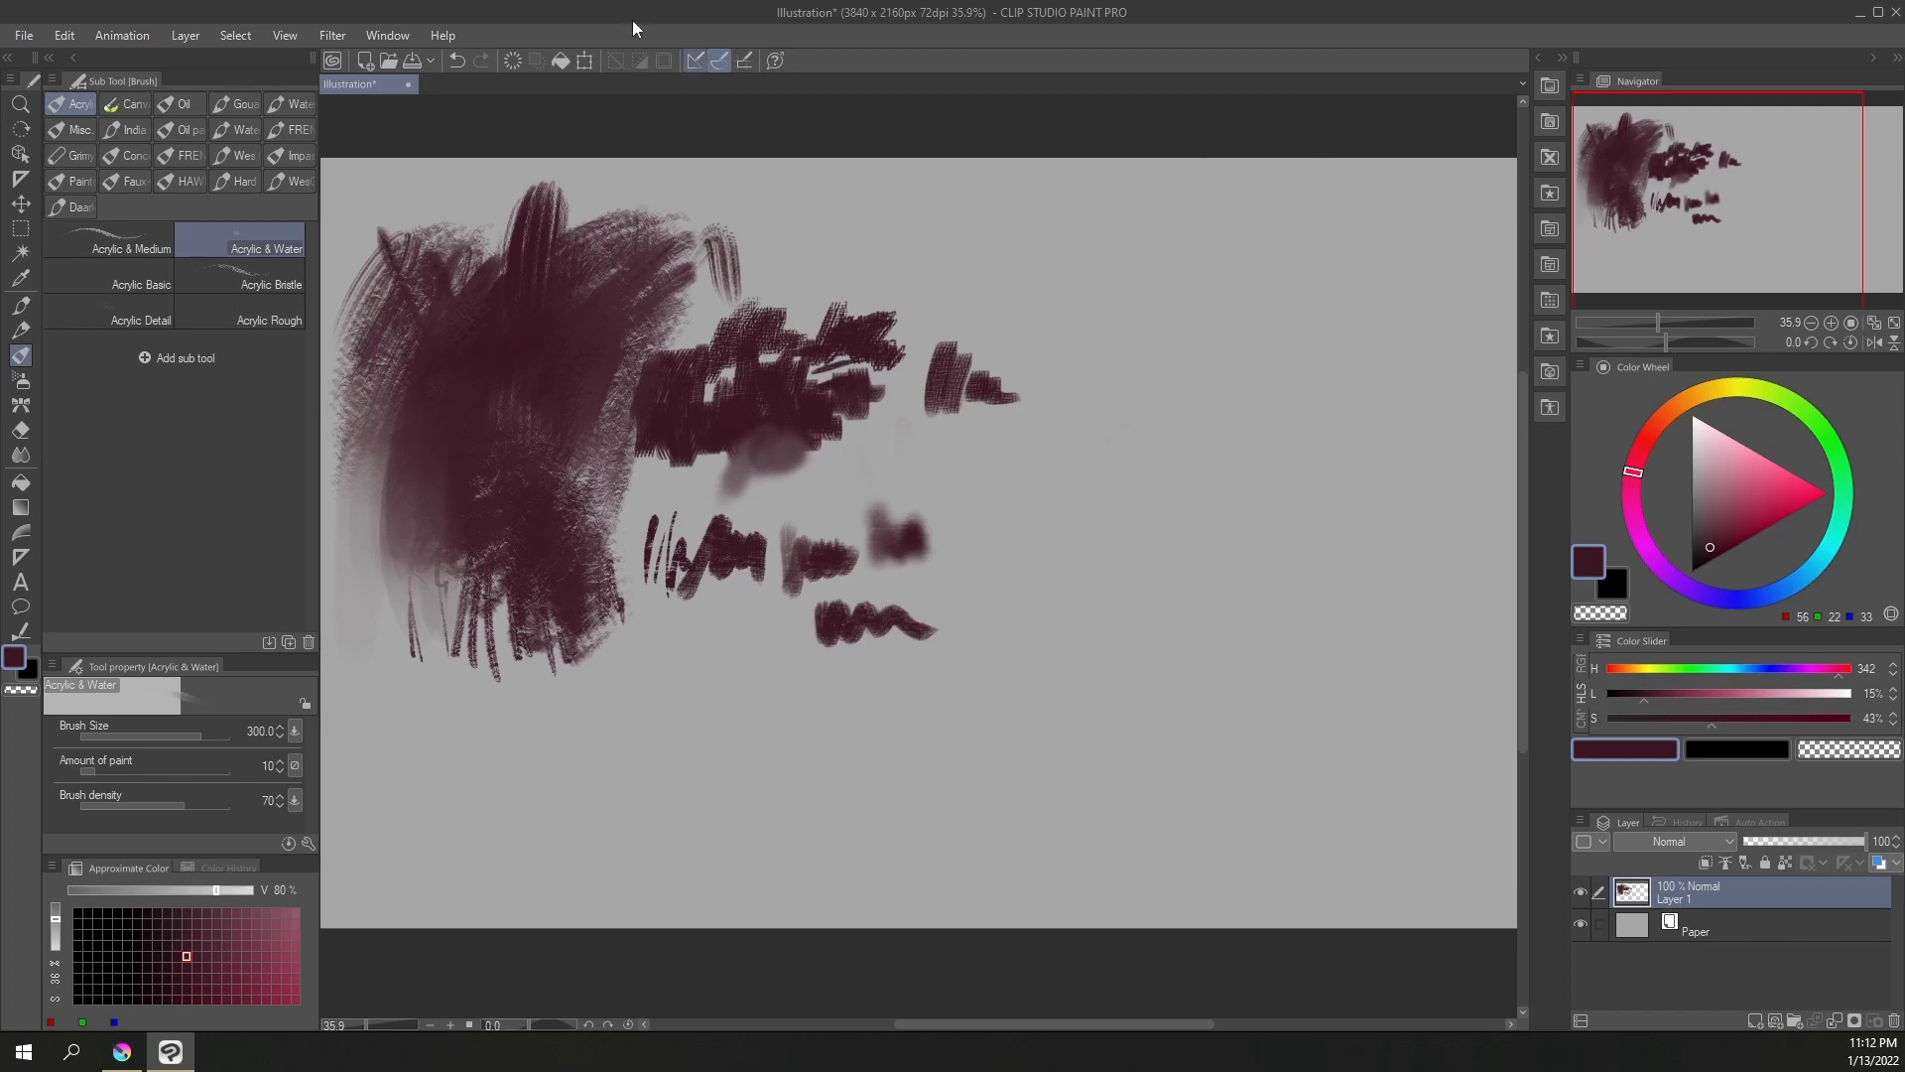
Switch from Clip Studio Paint to Krita
click(1861, 20)
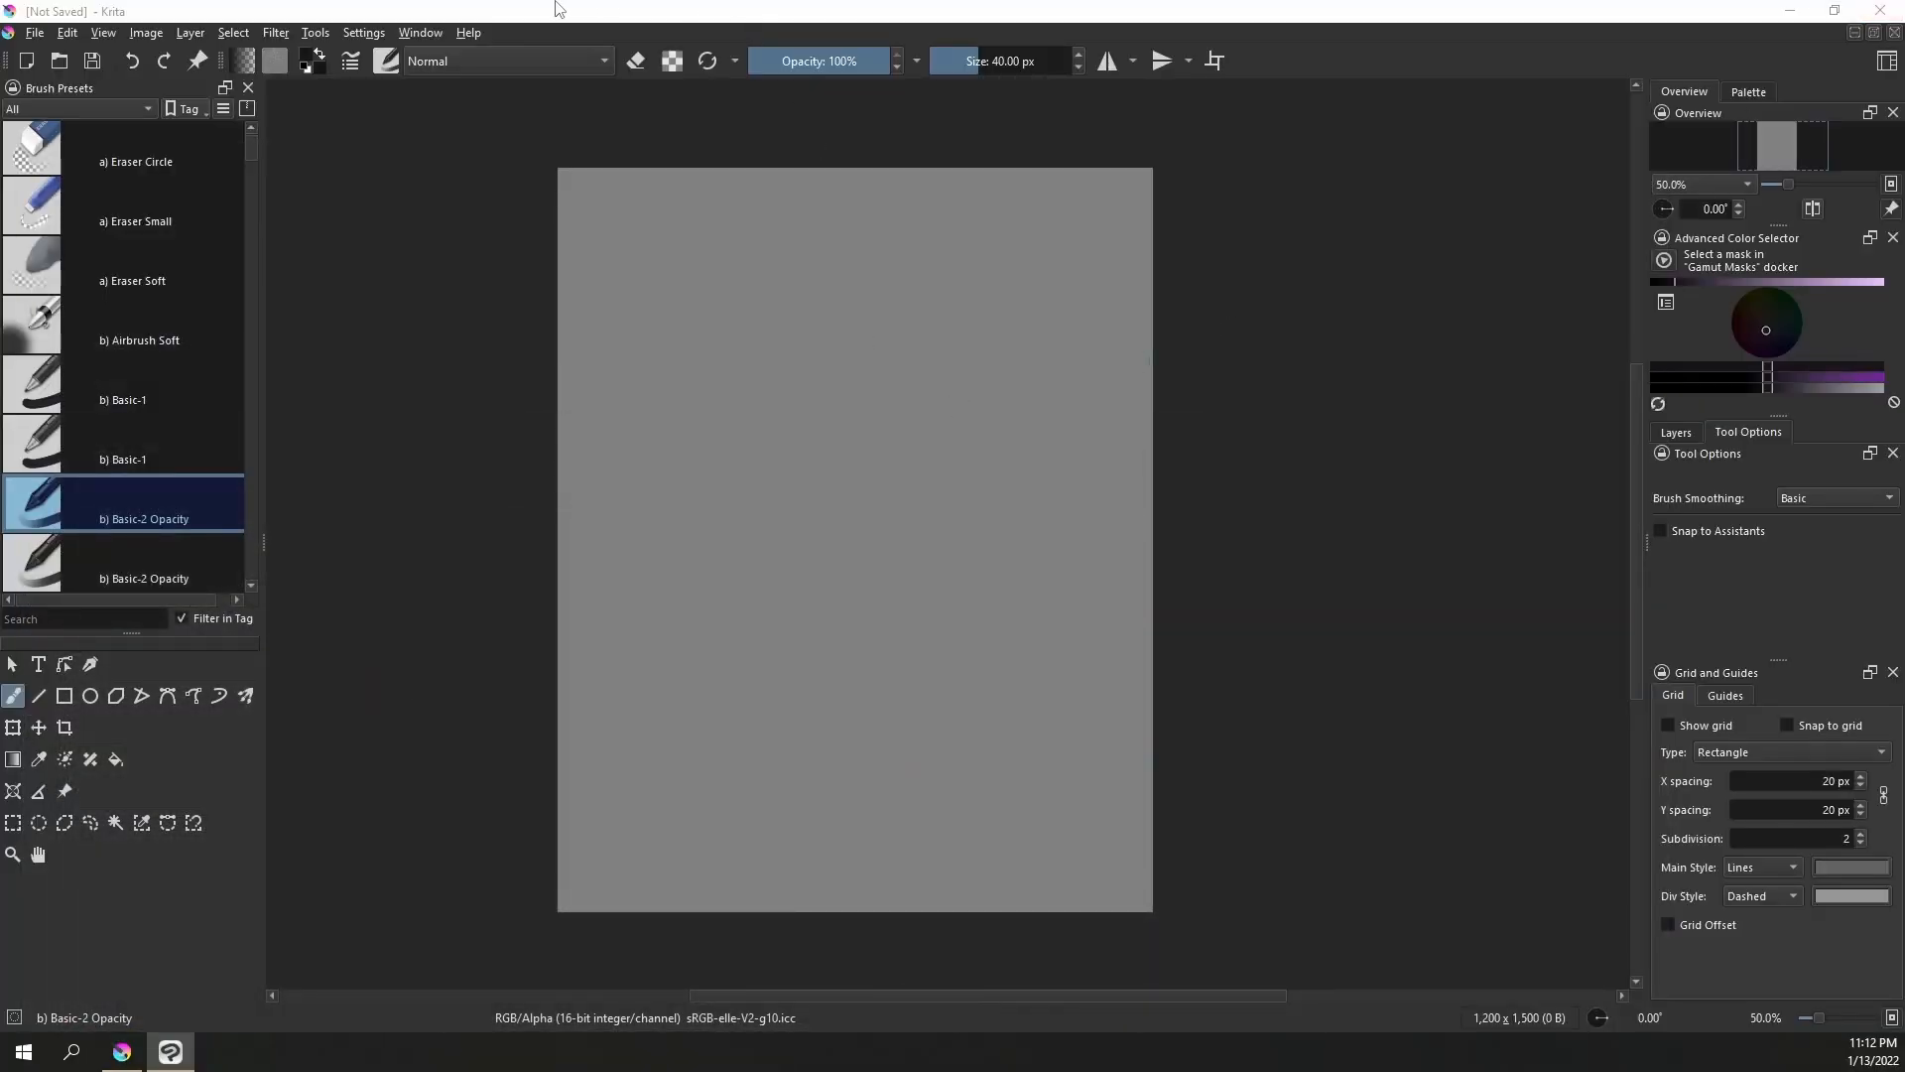
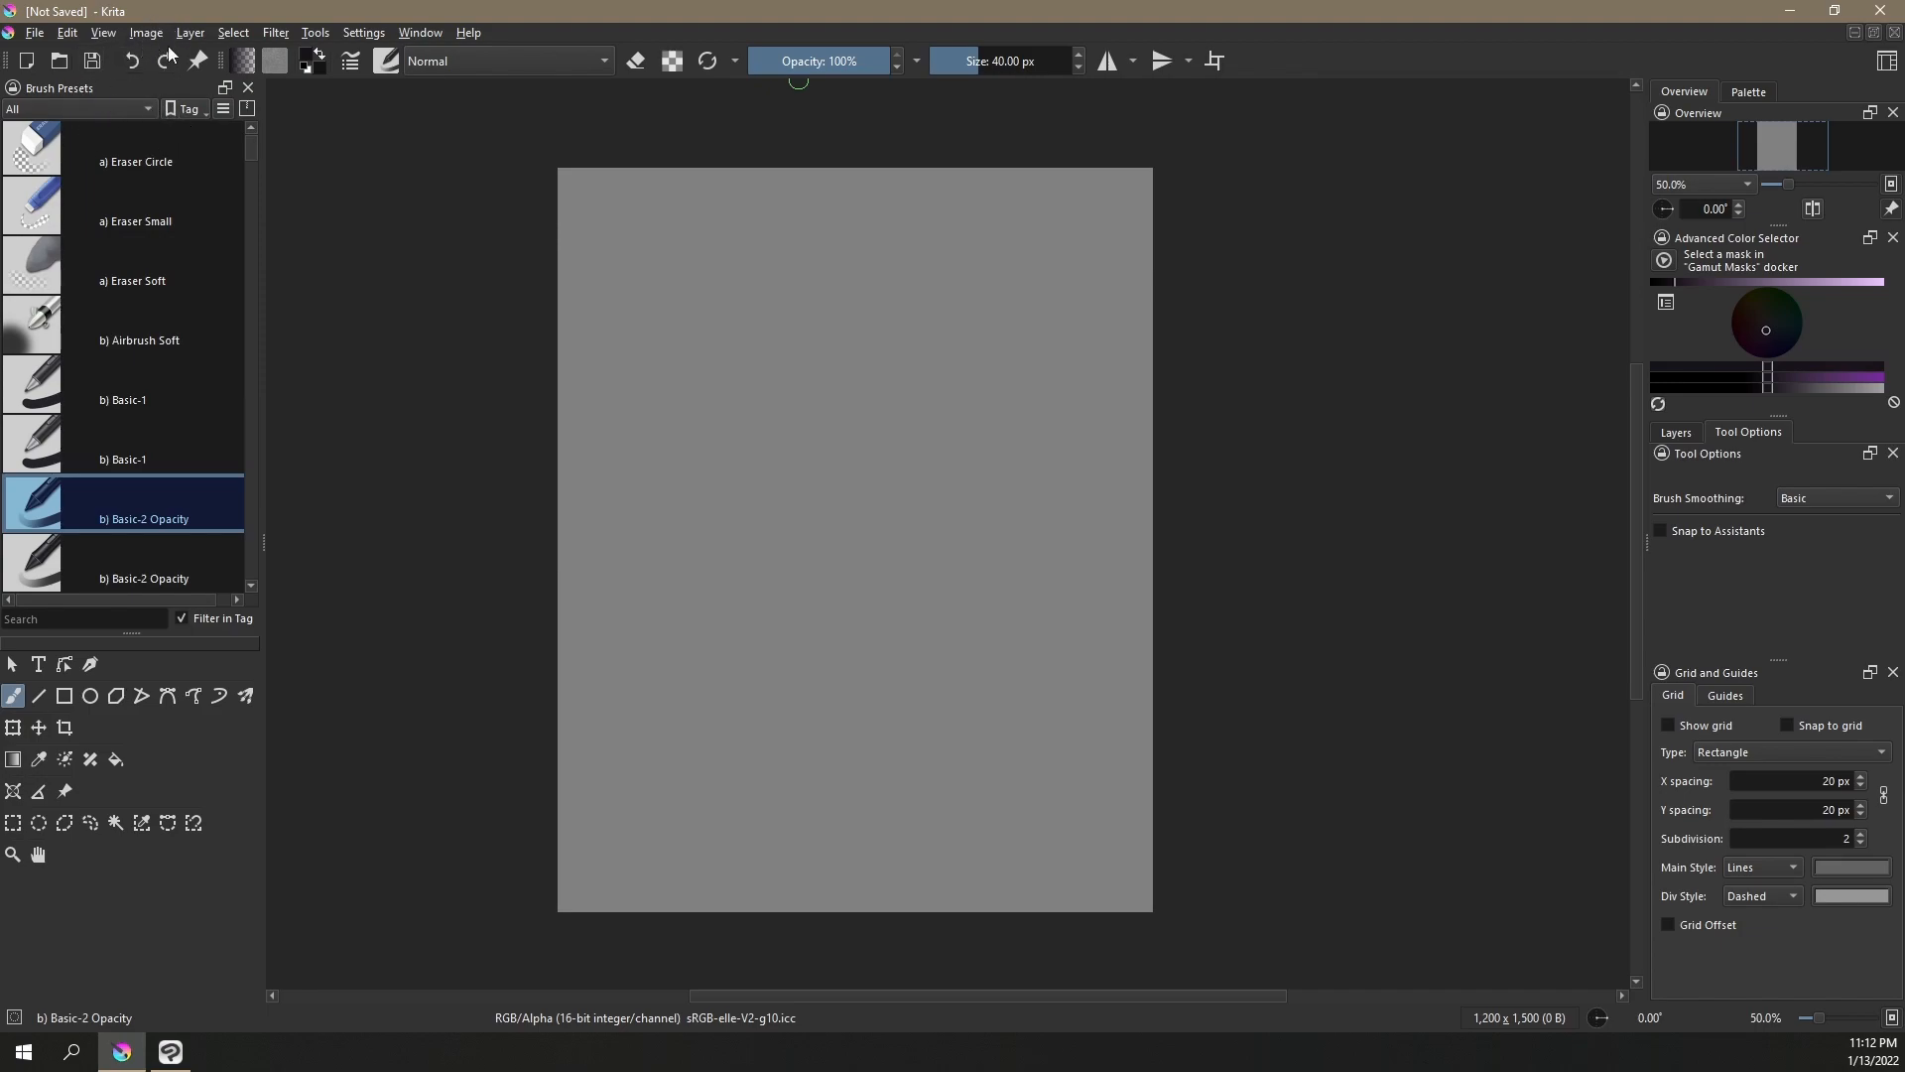
scroll(248, 145, down, 10)
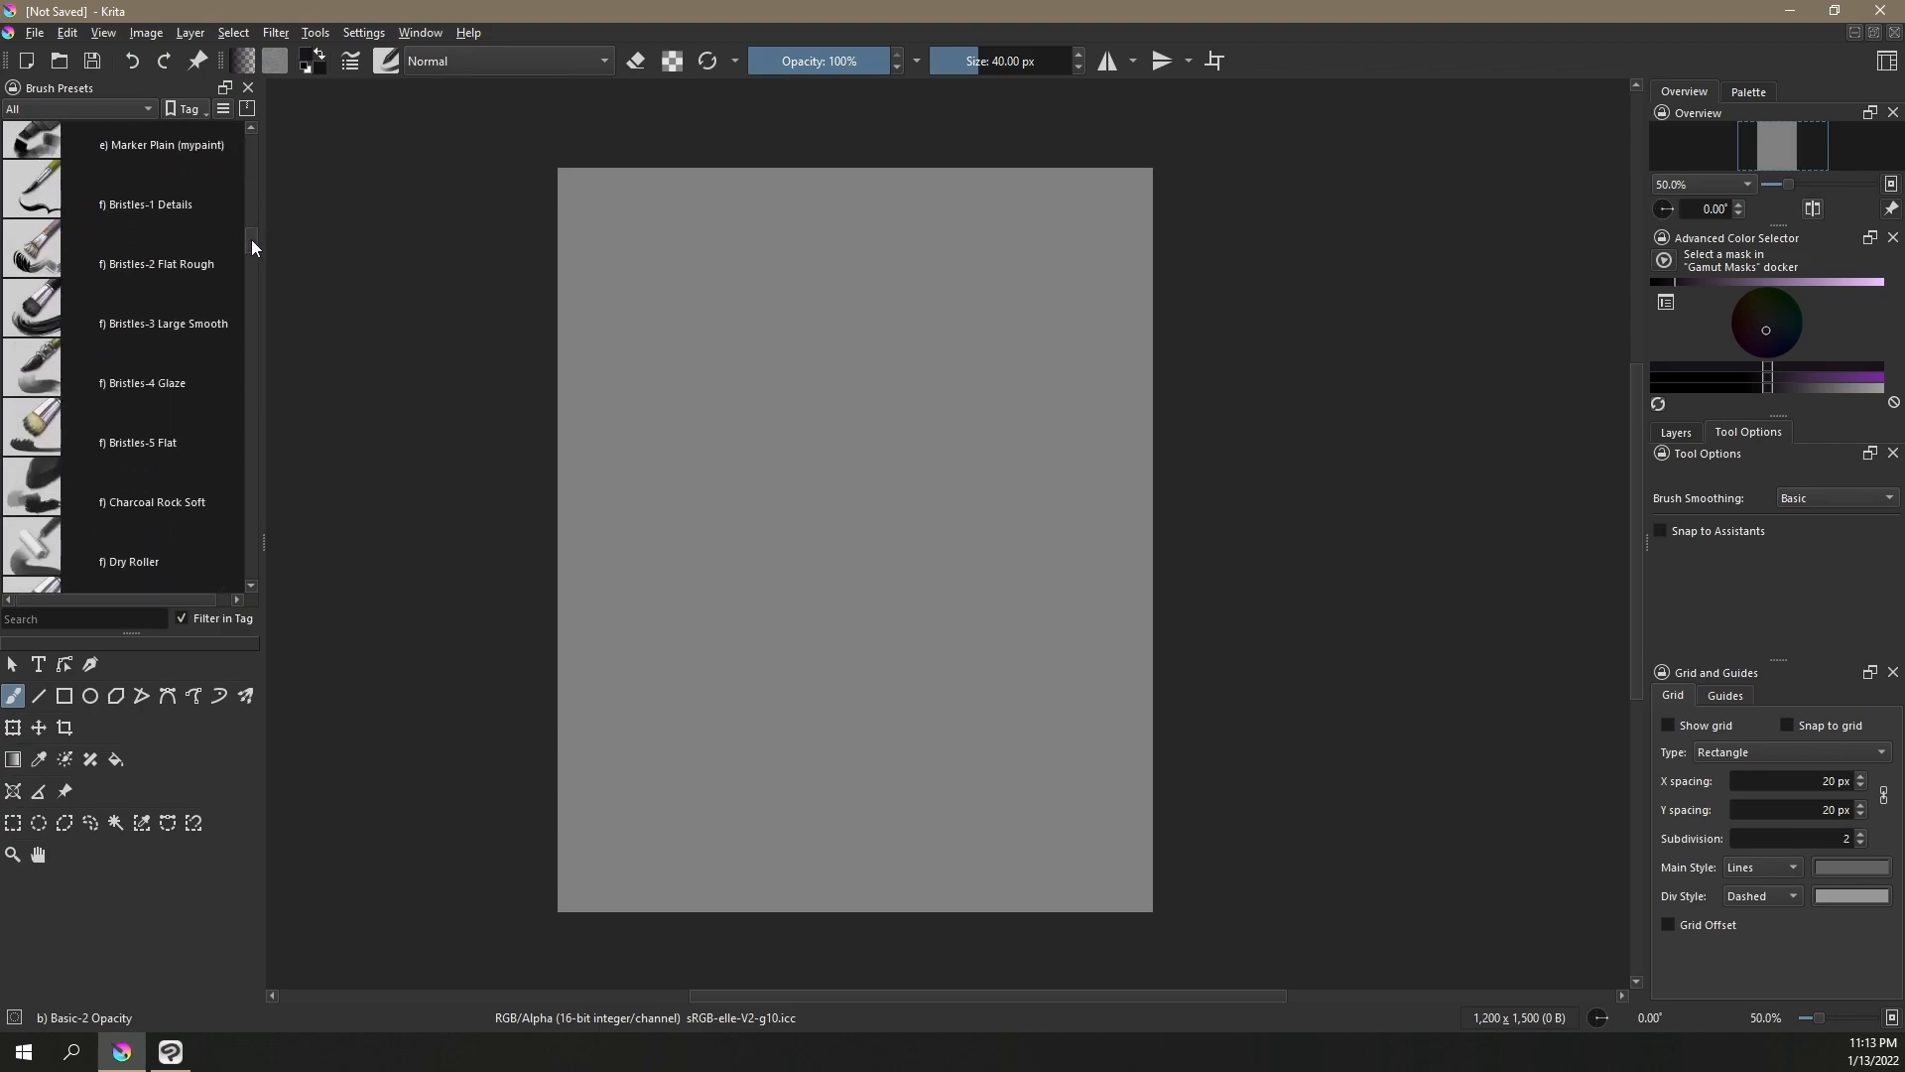
scroll(71, 129, up, 10)
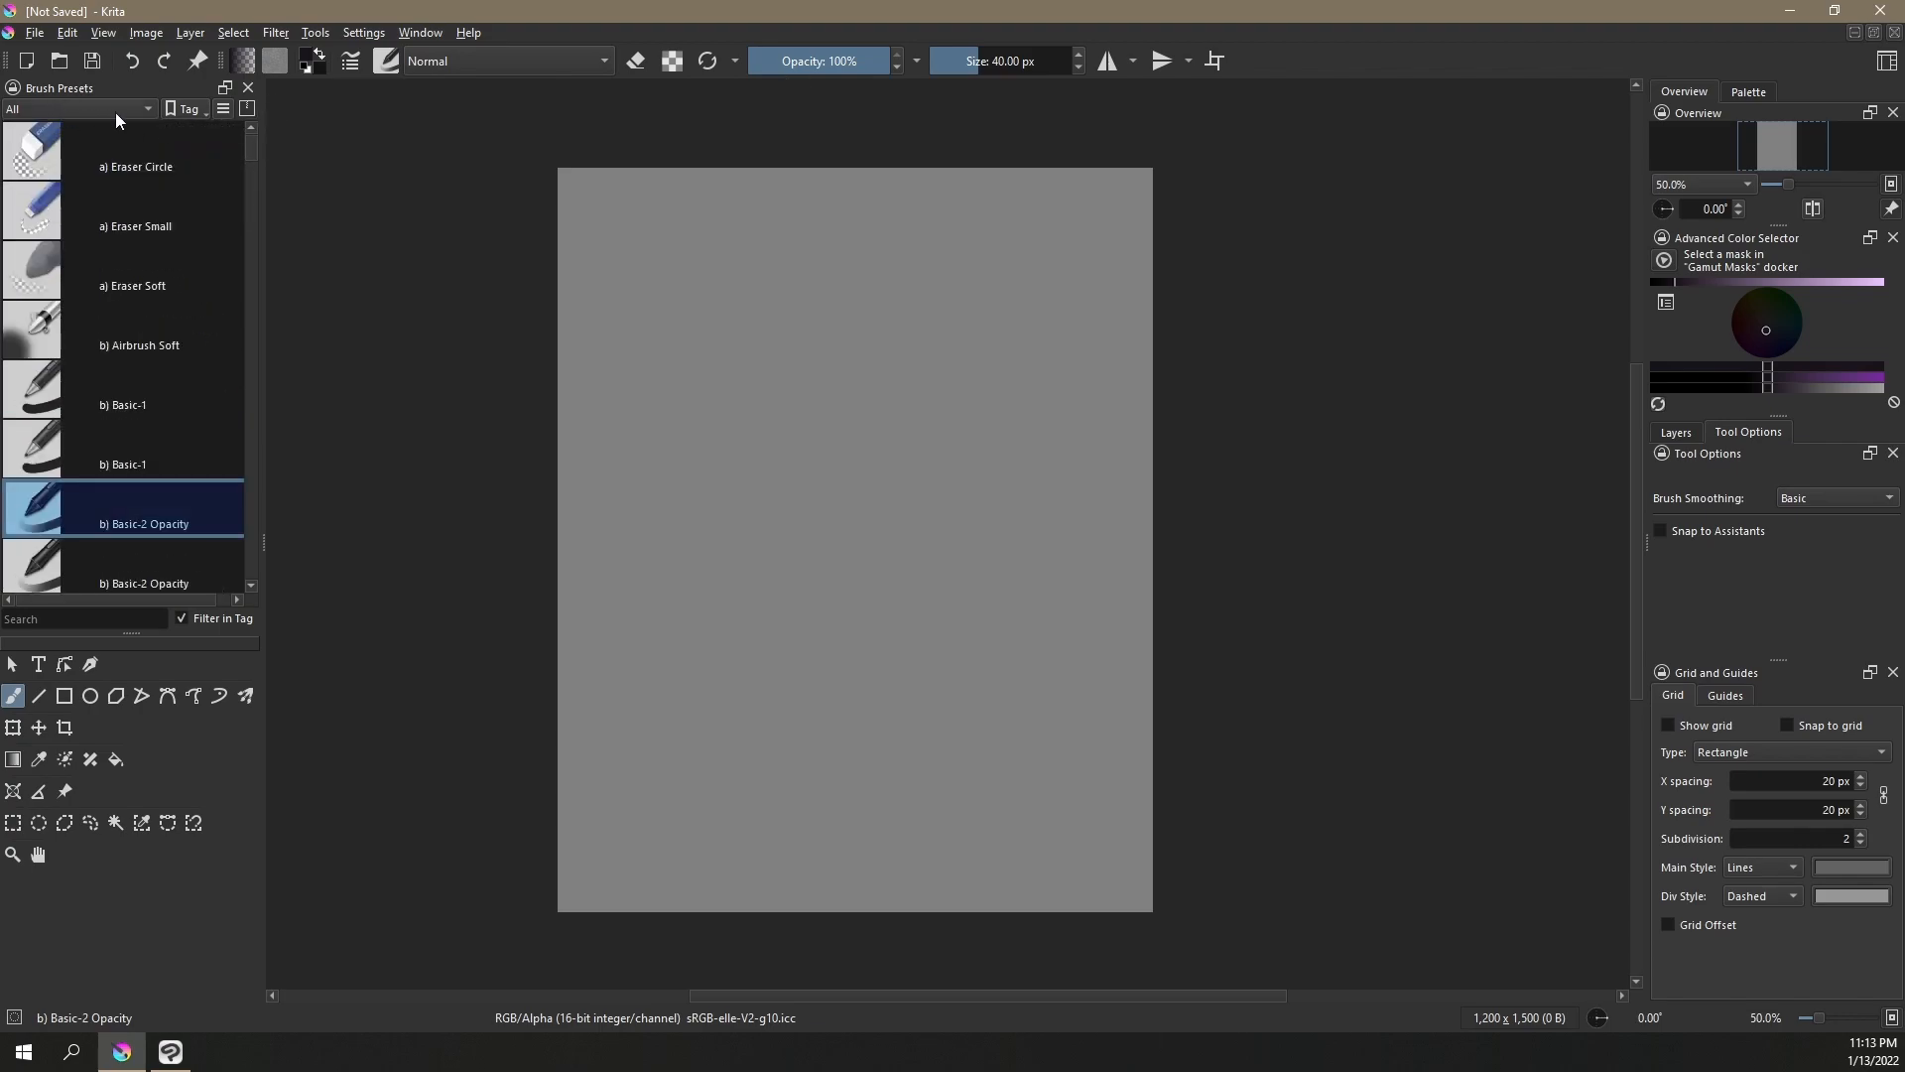
click(101, 111)
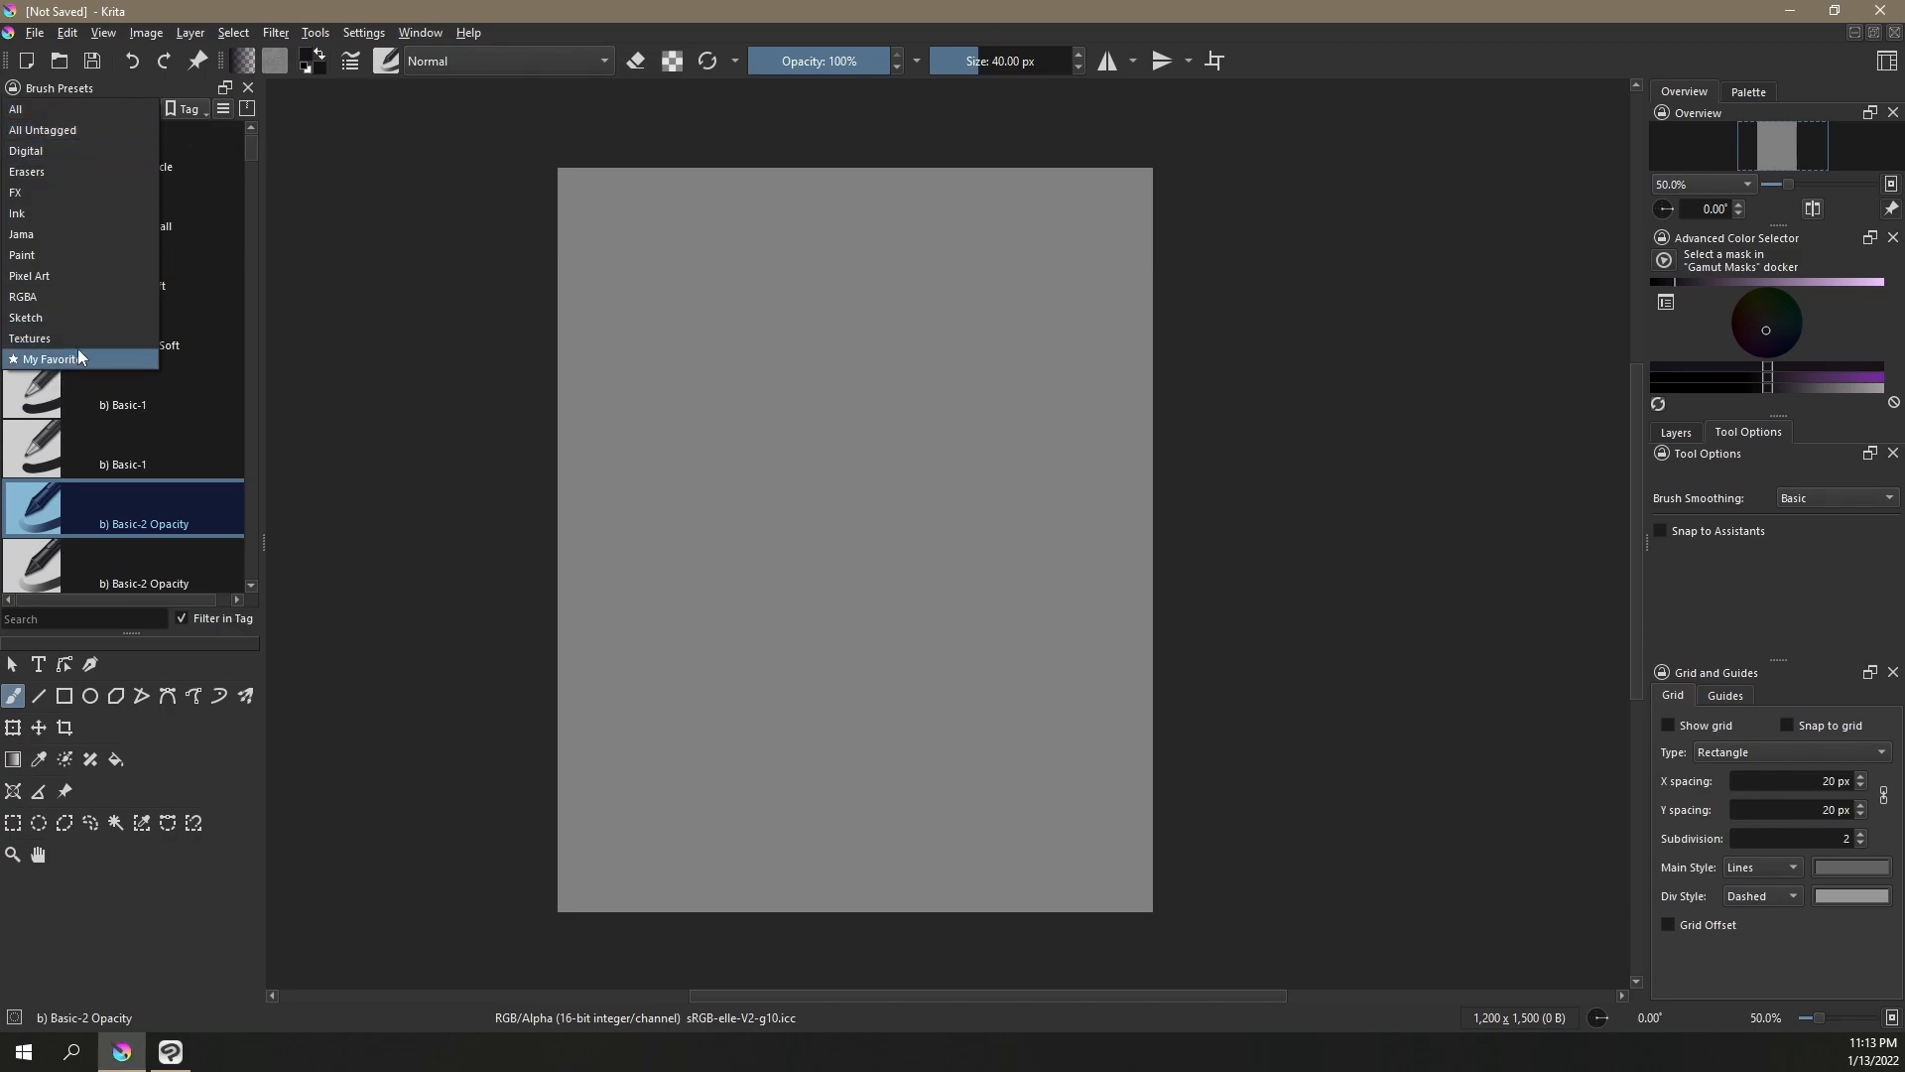
click(252, 151)
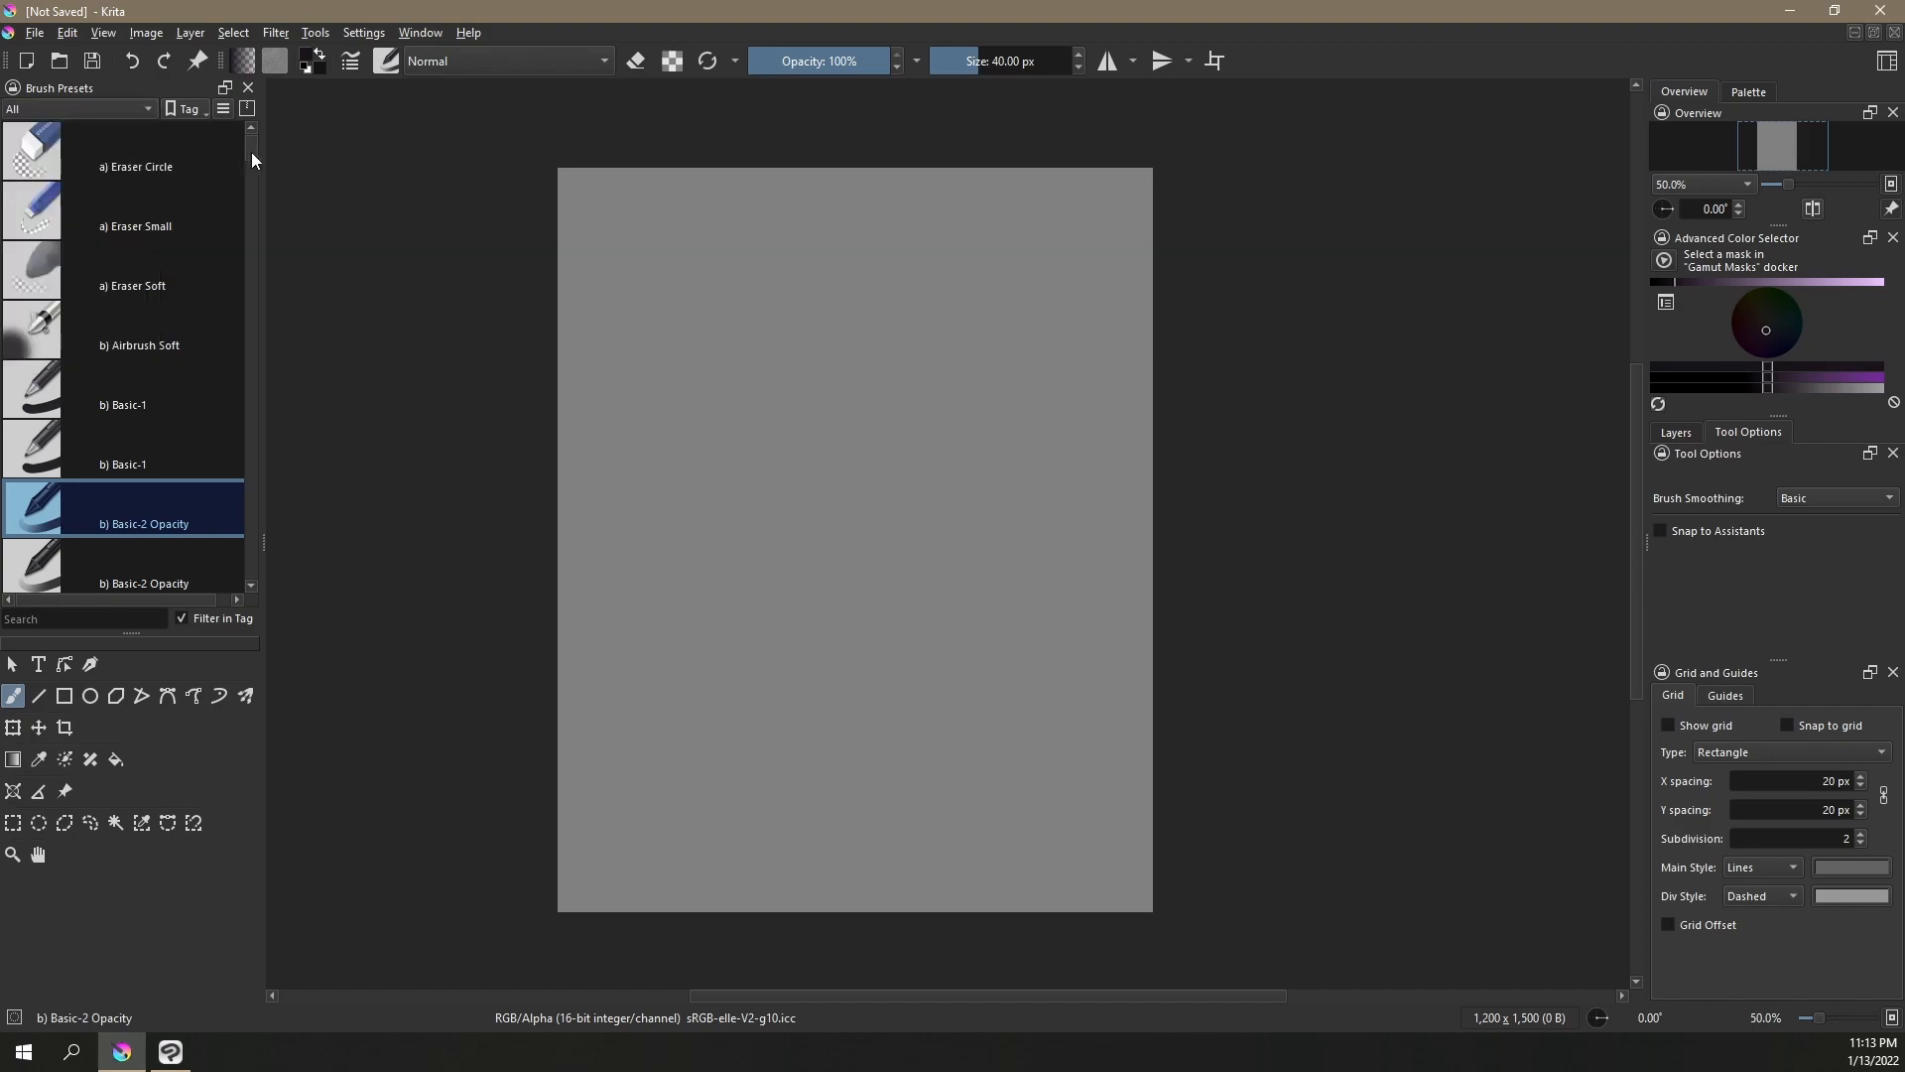
Assign the selected b) Basic-2 Opacity brush preset to the My Favorites tag
right_click(124, 516)
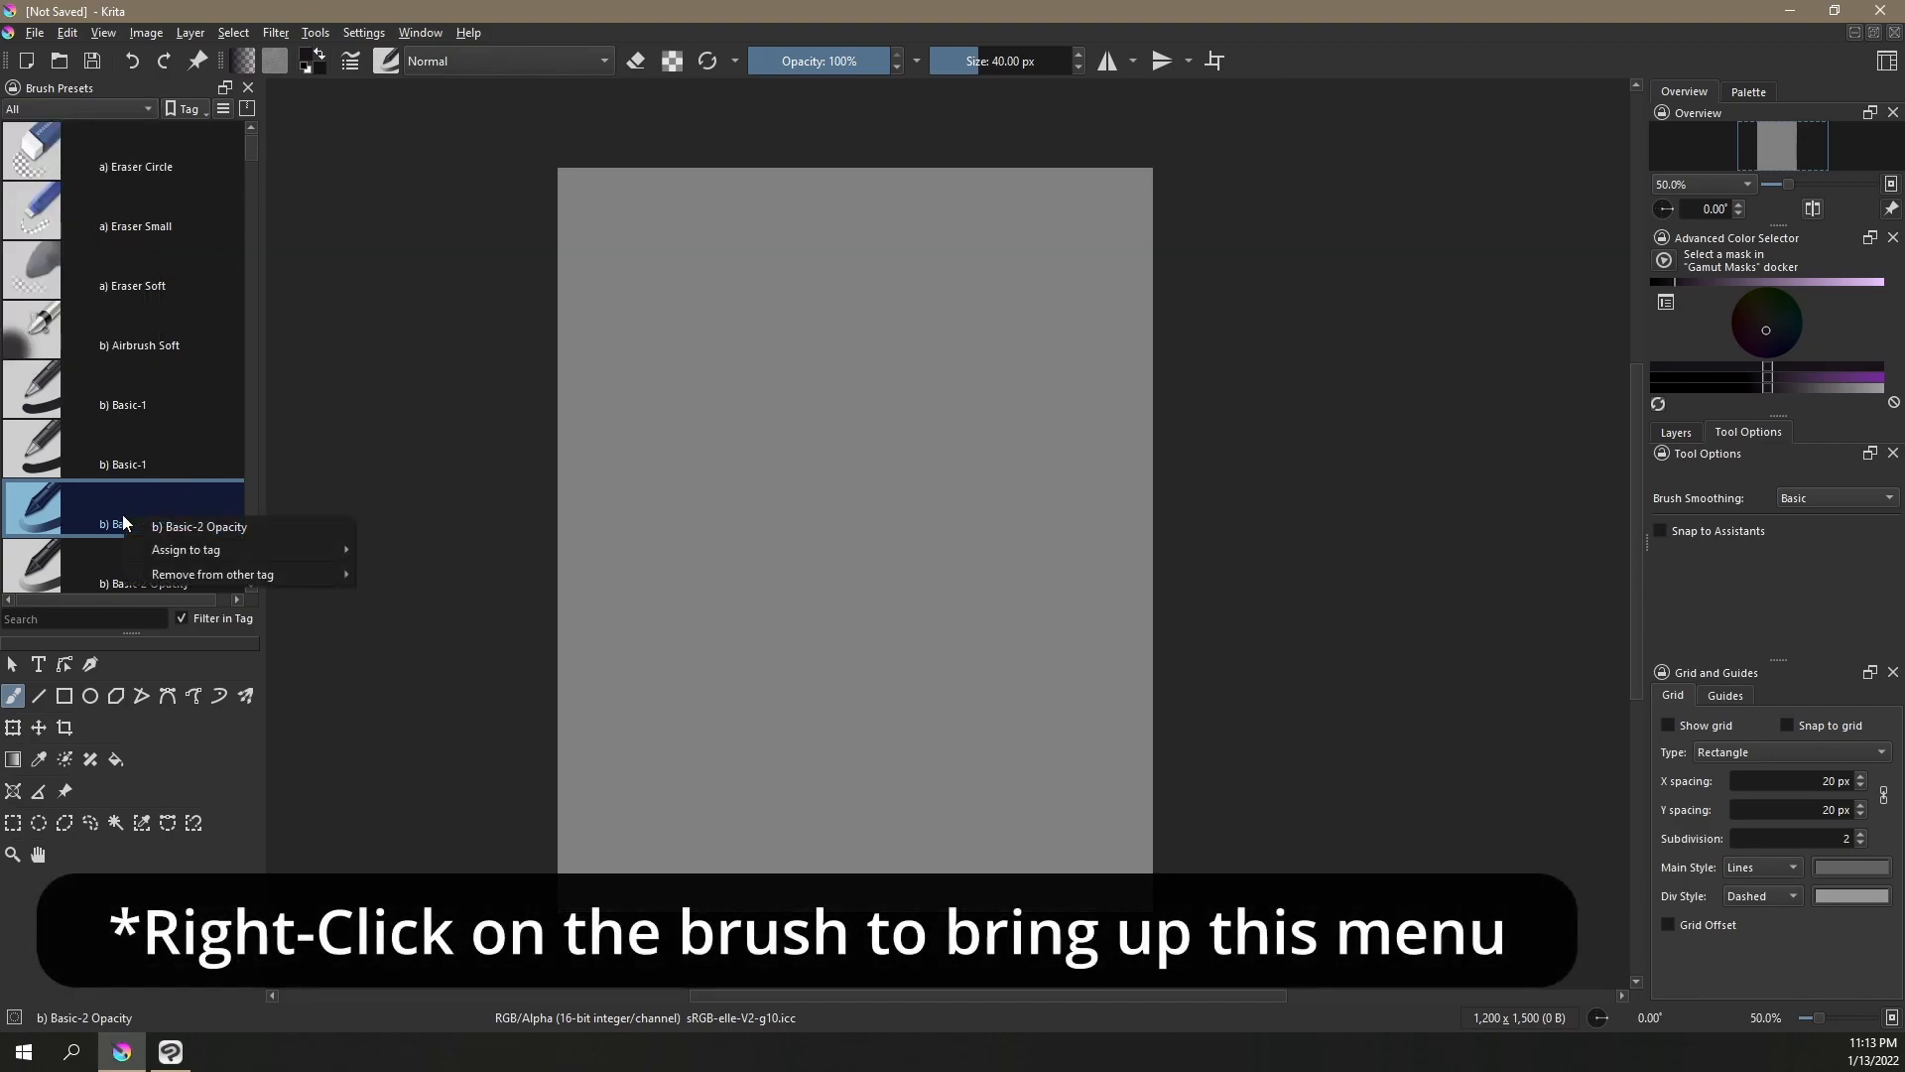
mouse_move(230, 554)
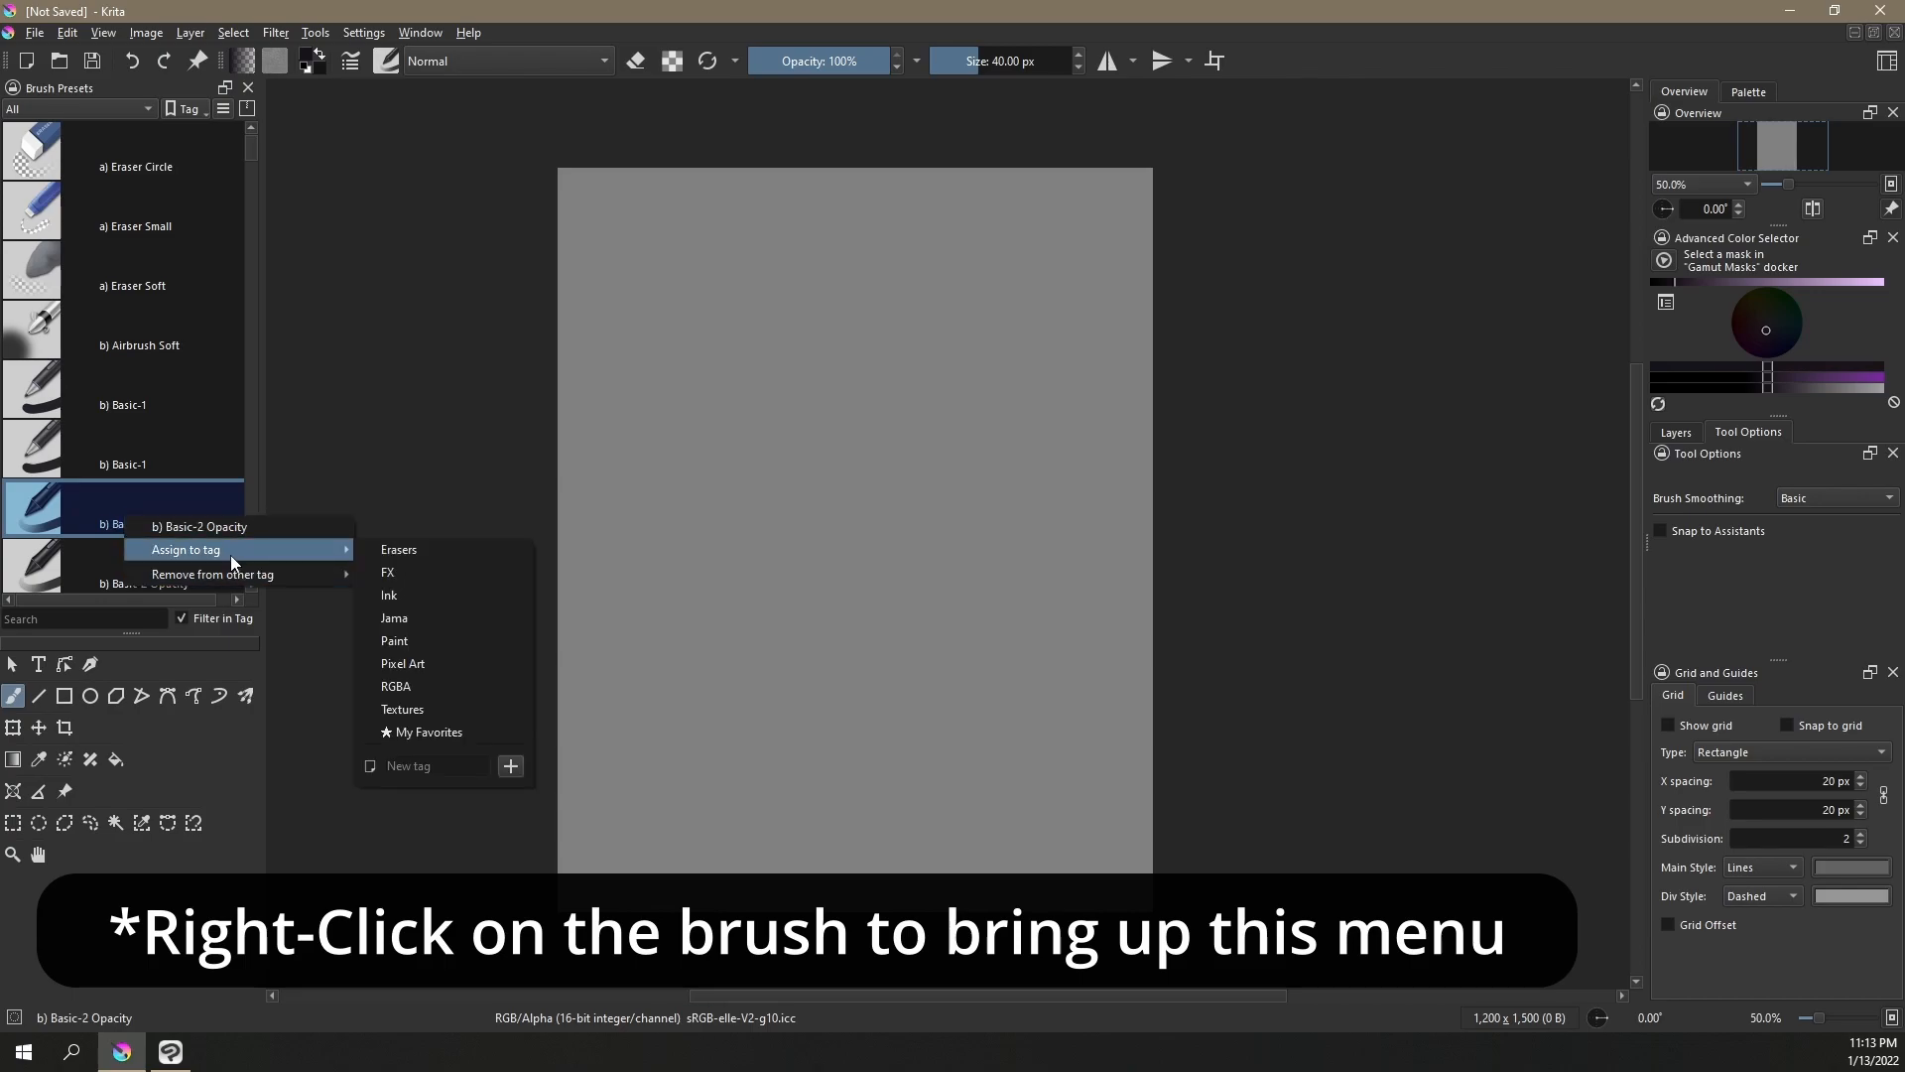
click(433, 733)
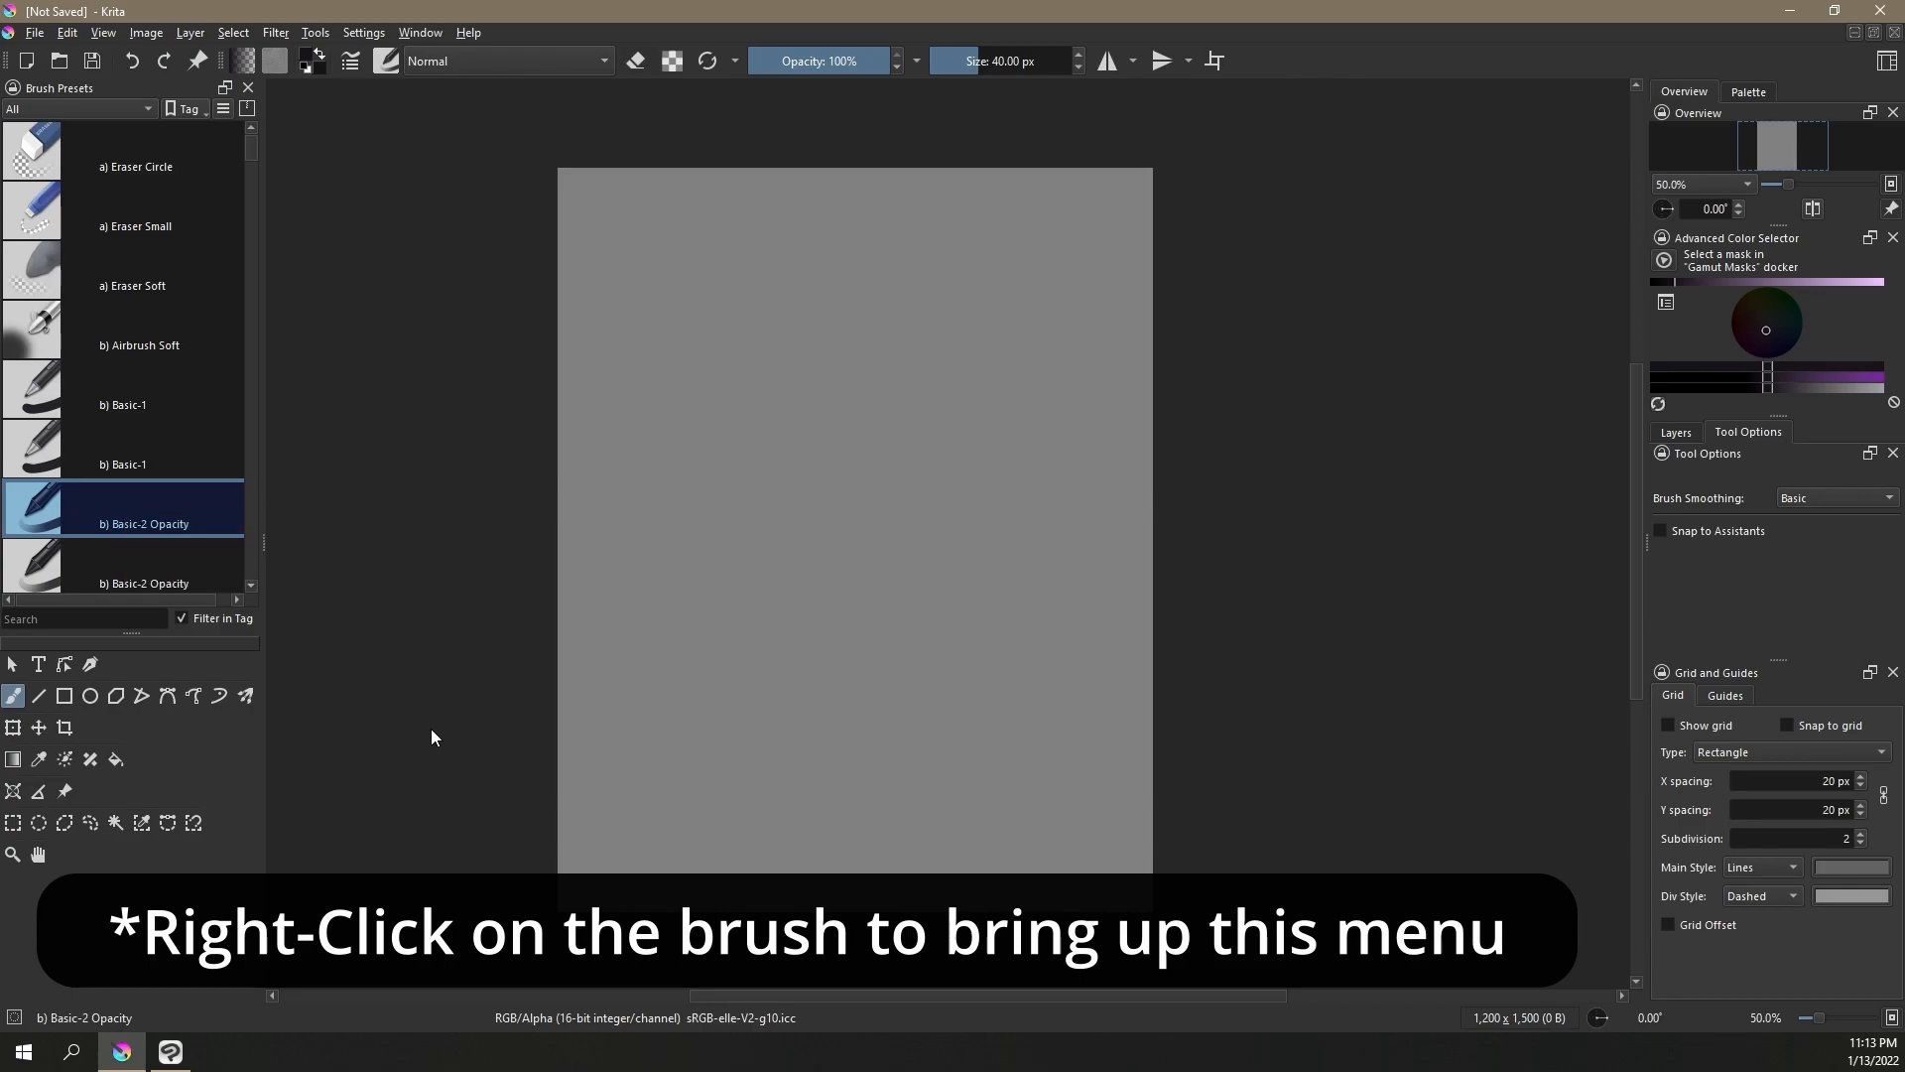
Filter the brush presets by the My Favorites tag and look through the tagged brushes
click(143, 100)
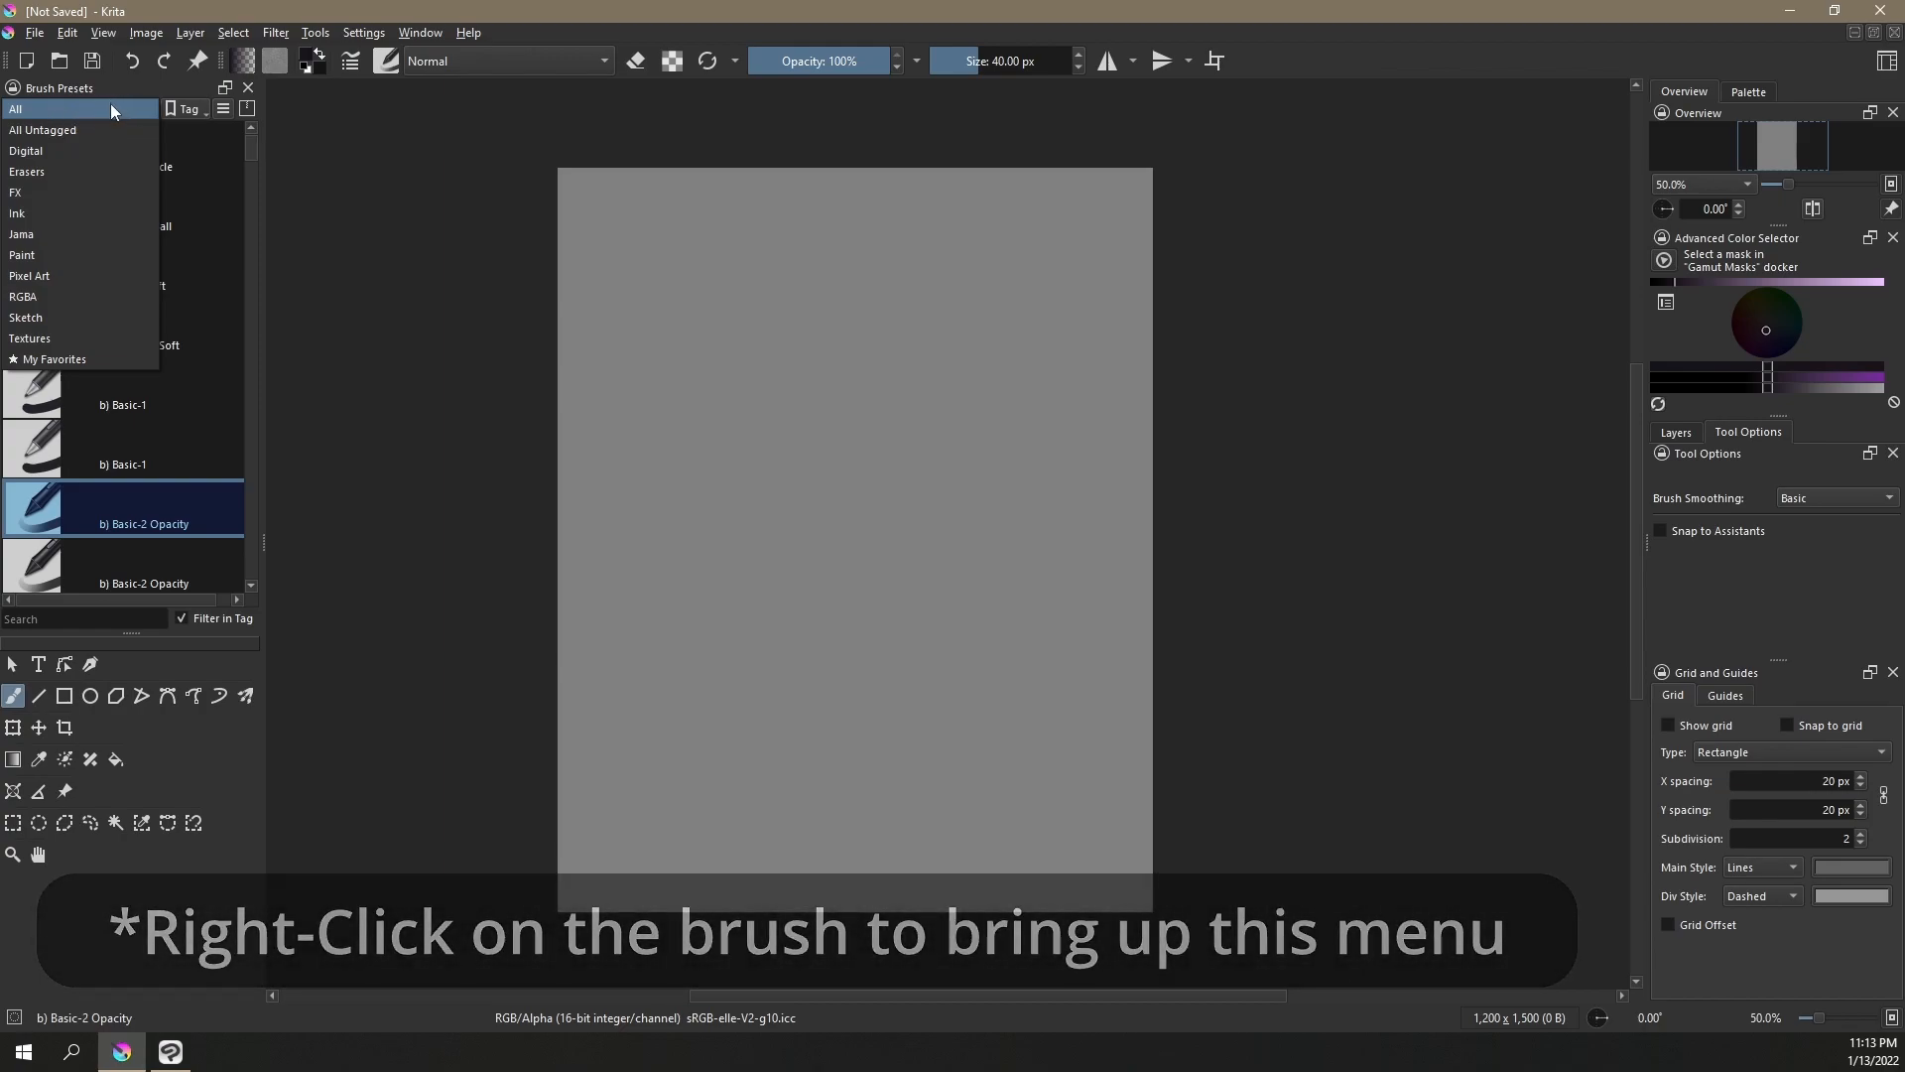
click(75, 359)
mouse_move(250, 193)
mouse_down()
mouse_move(248, 474)
mouse_move(275, 149)
mouse_up()
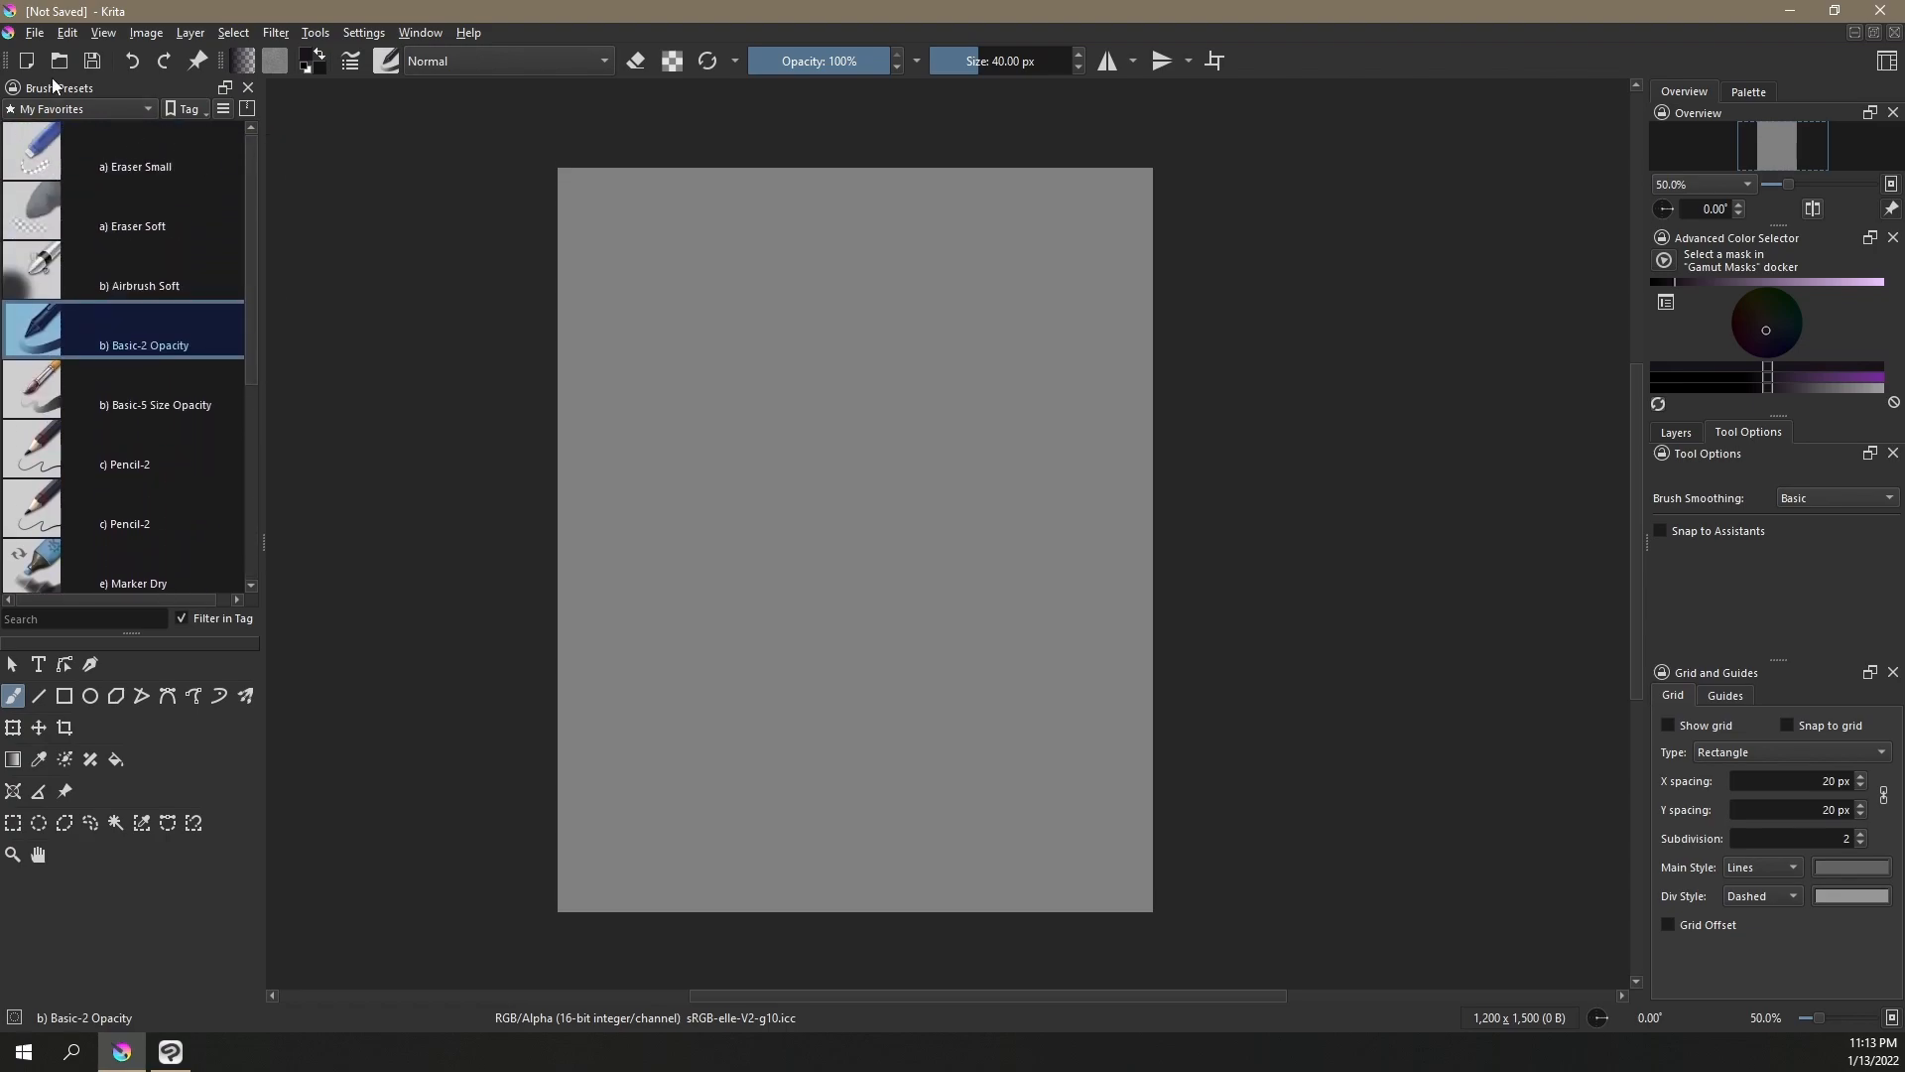
click(131, 109)
click(225, 7)
click(114, 106)
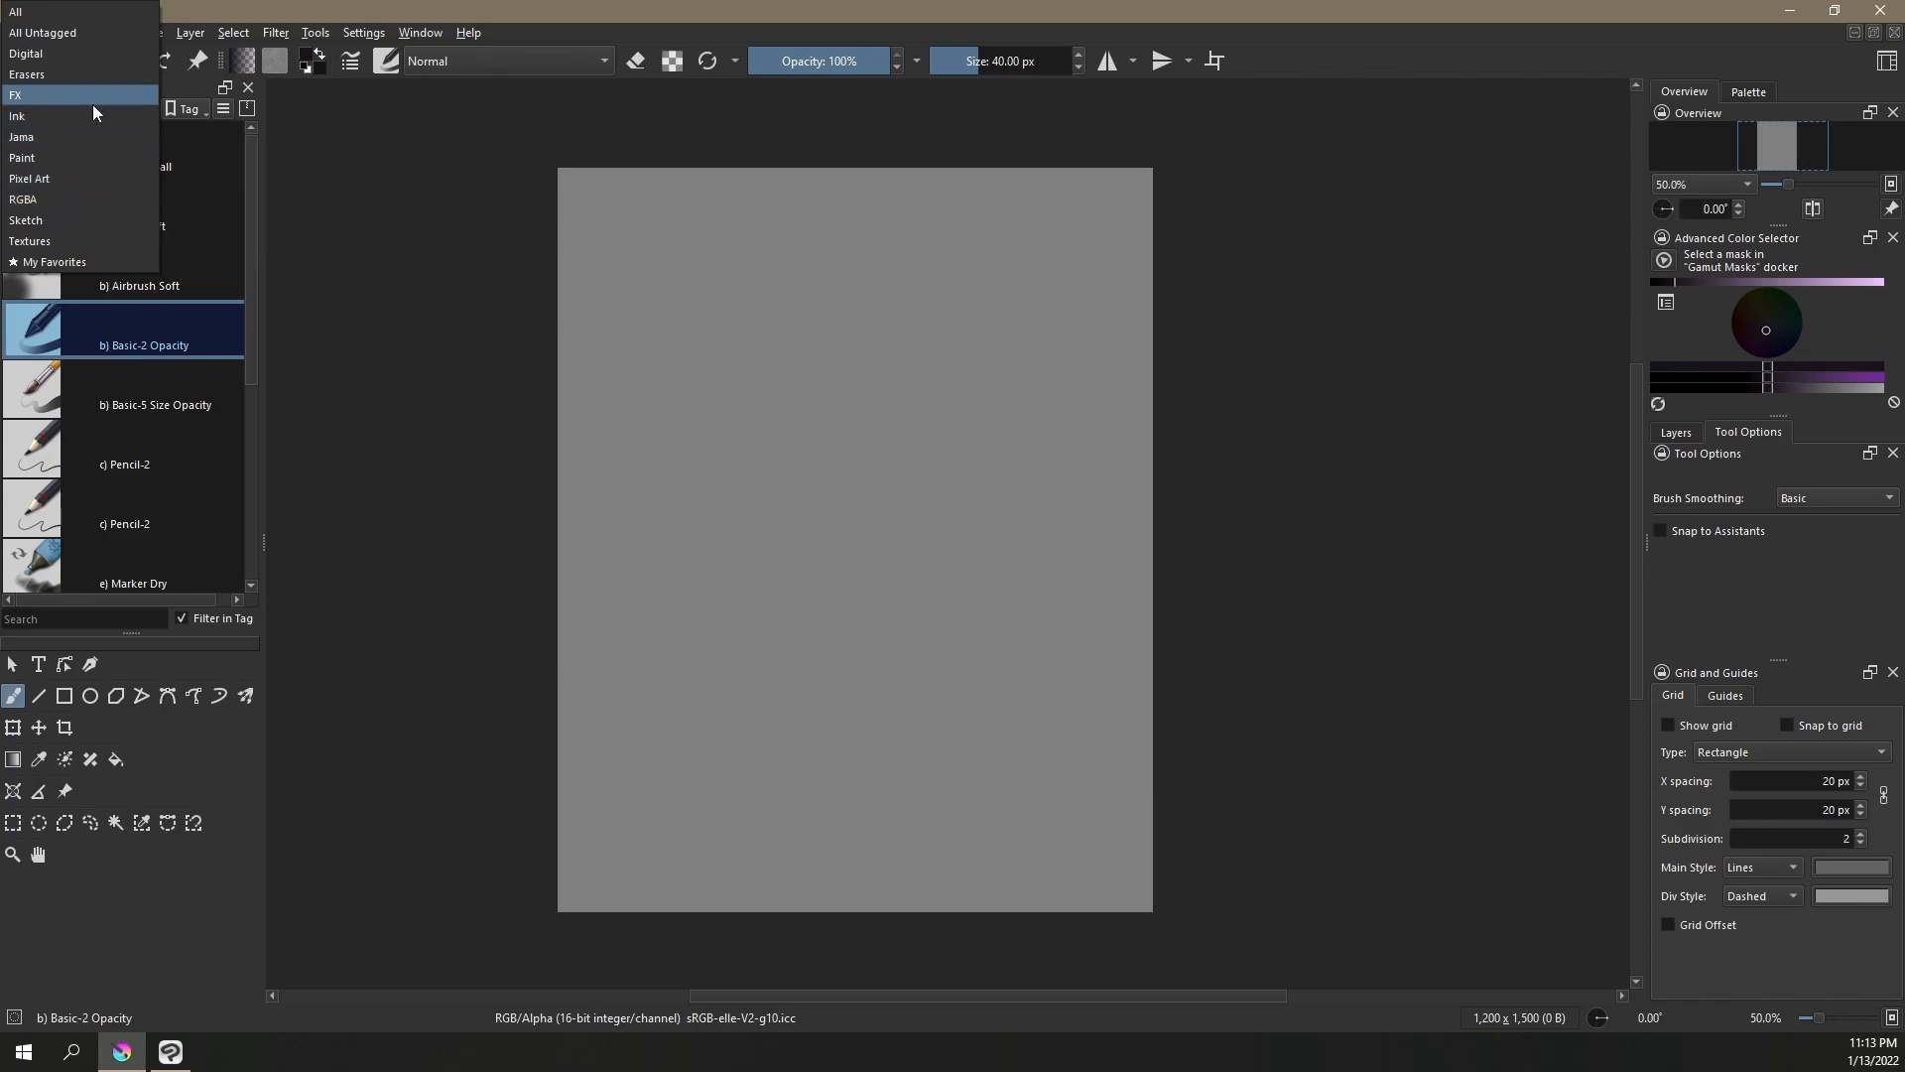
click(259, 11)
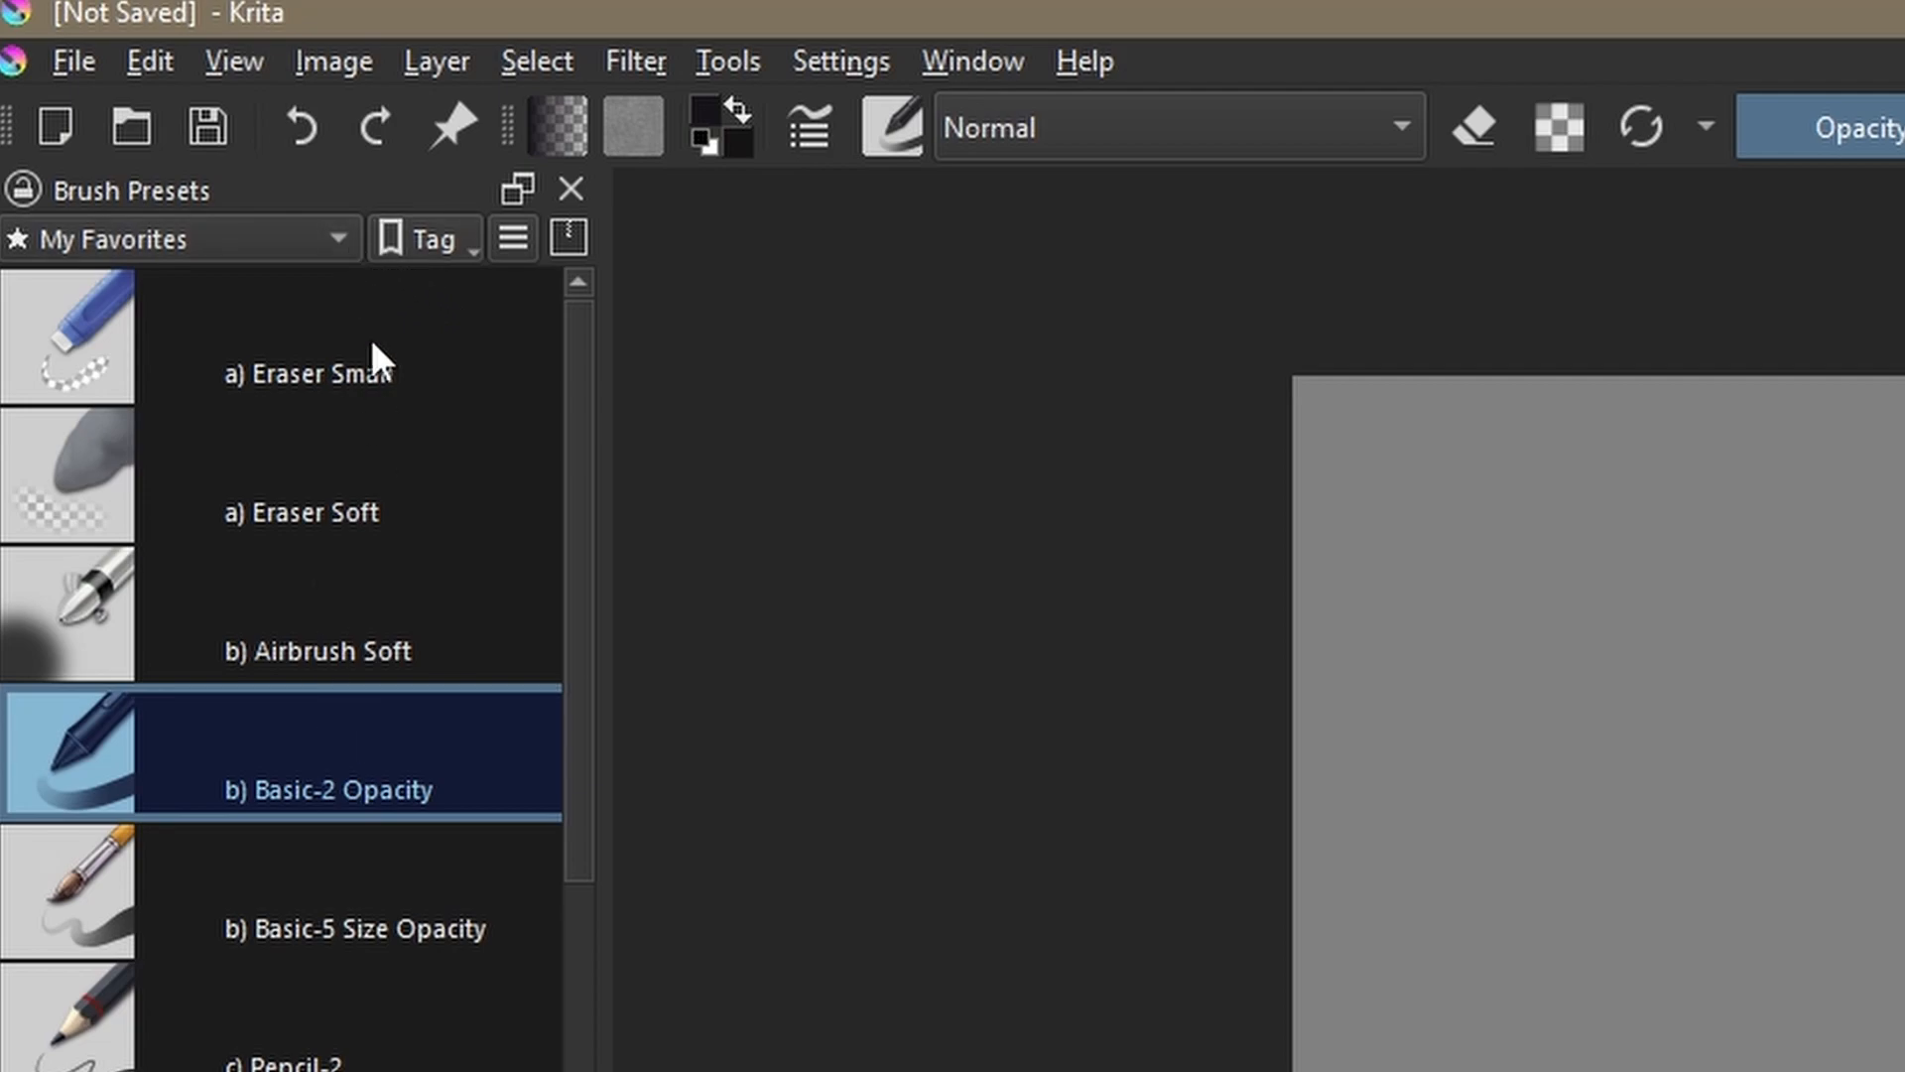
Create a brush tag named Wes 2022, overwriting the previous tag of that name, and check the tag list for it
click(450, 244)
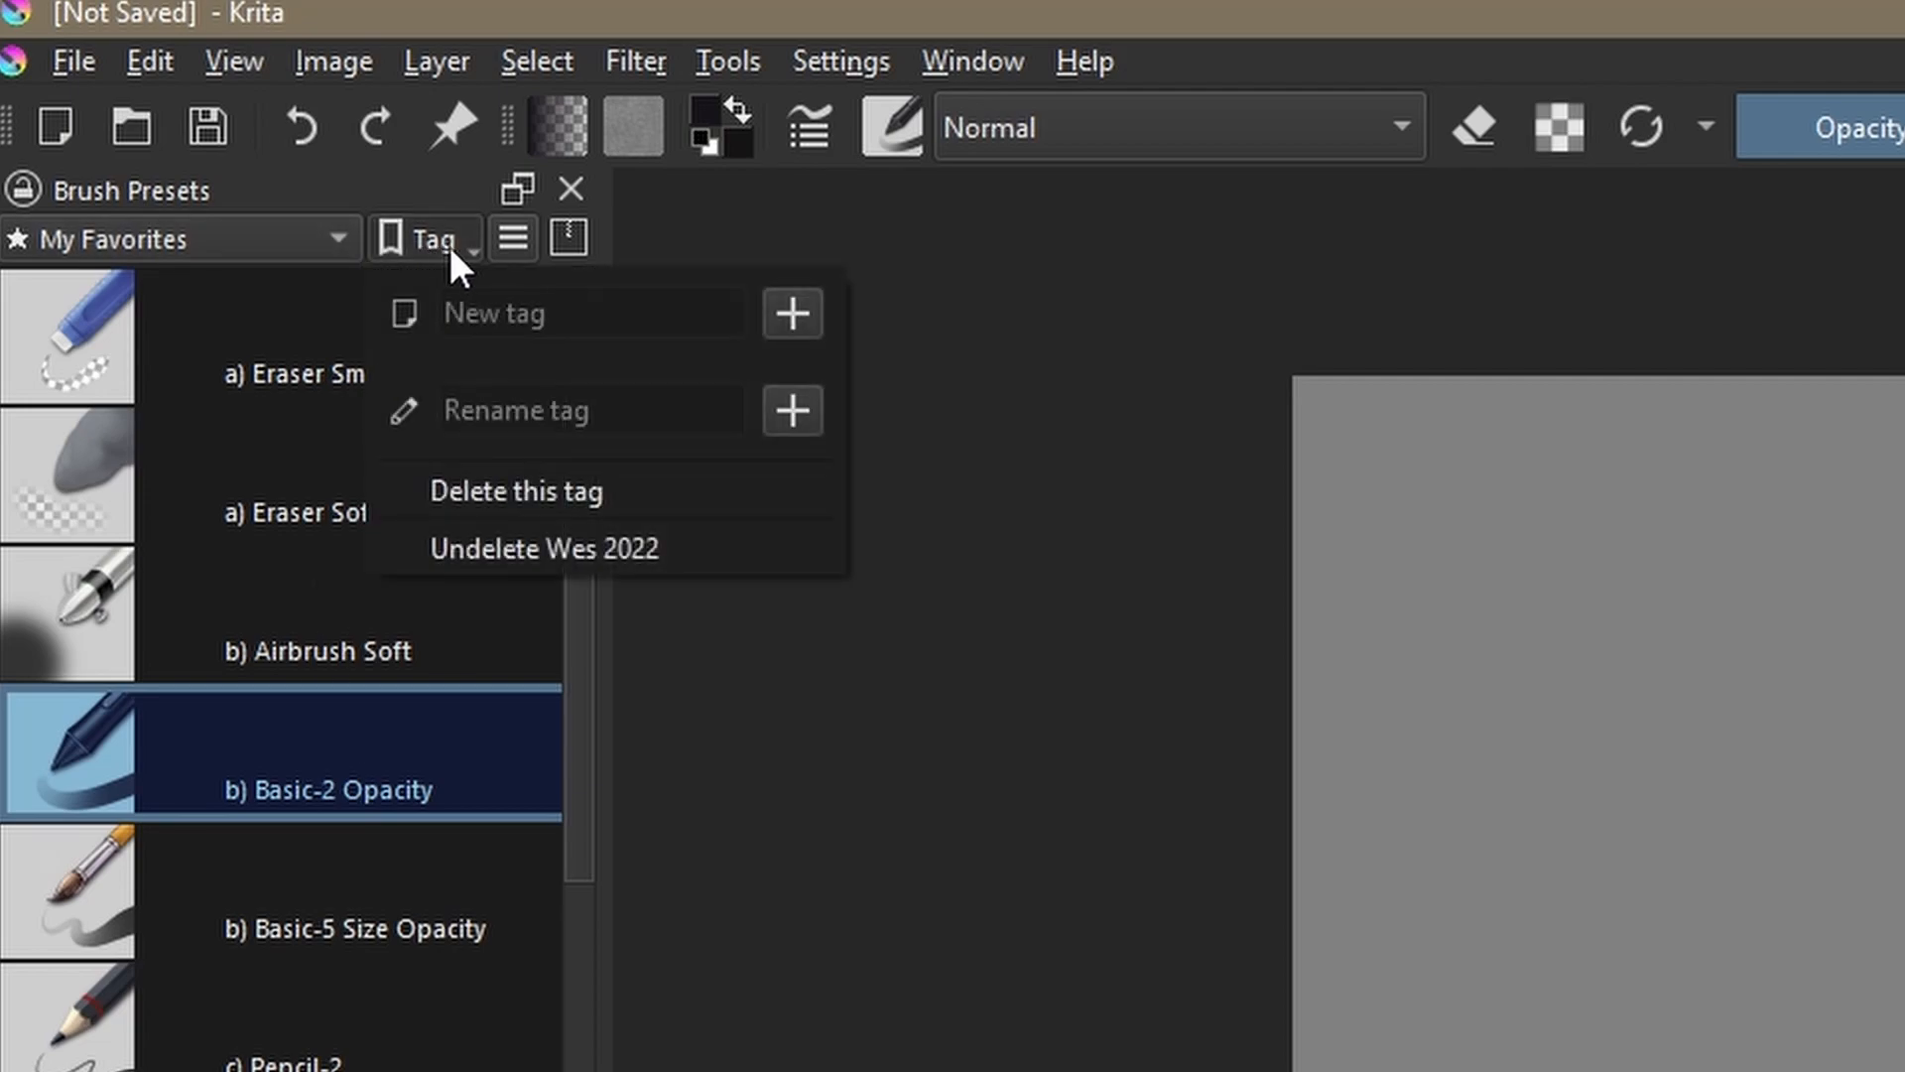
click(529, 331)
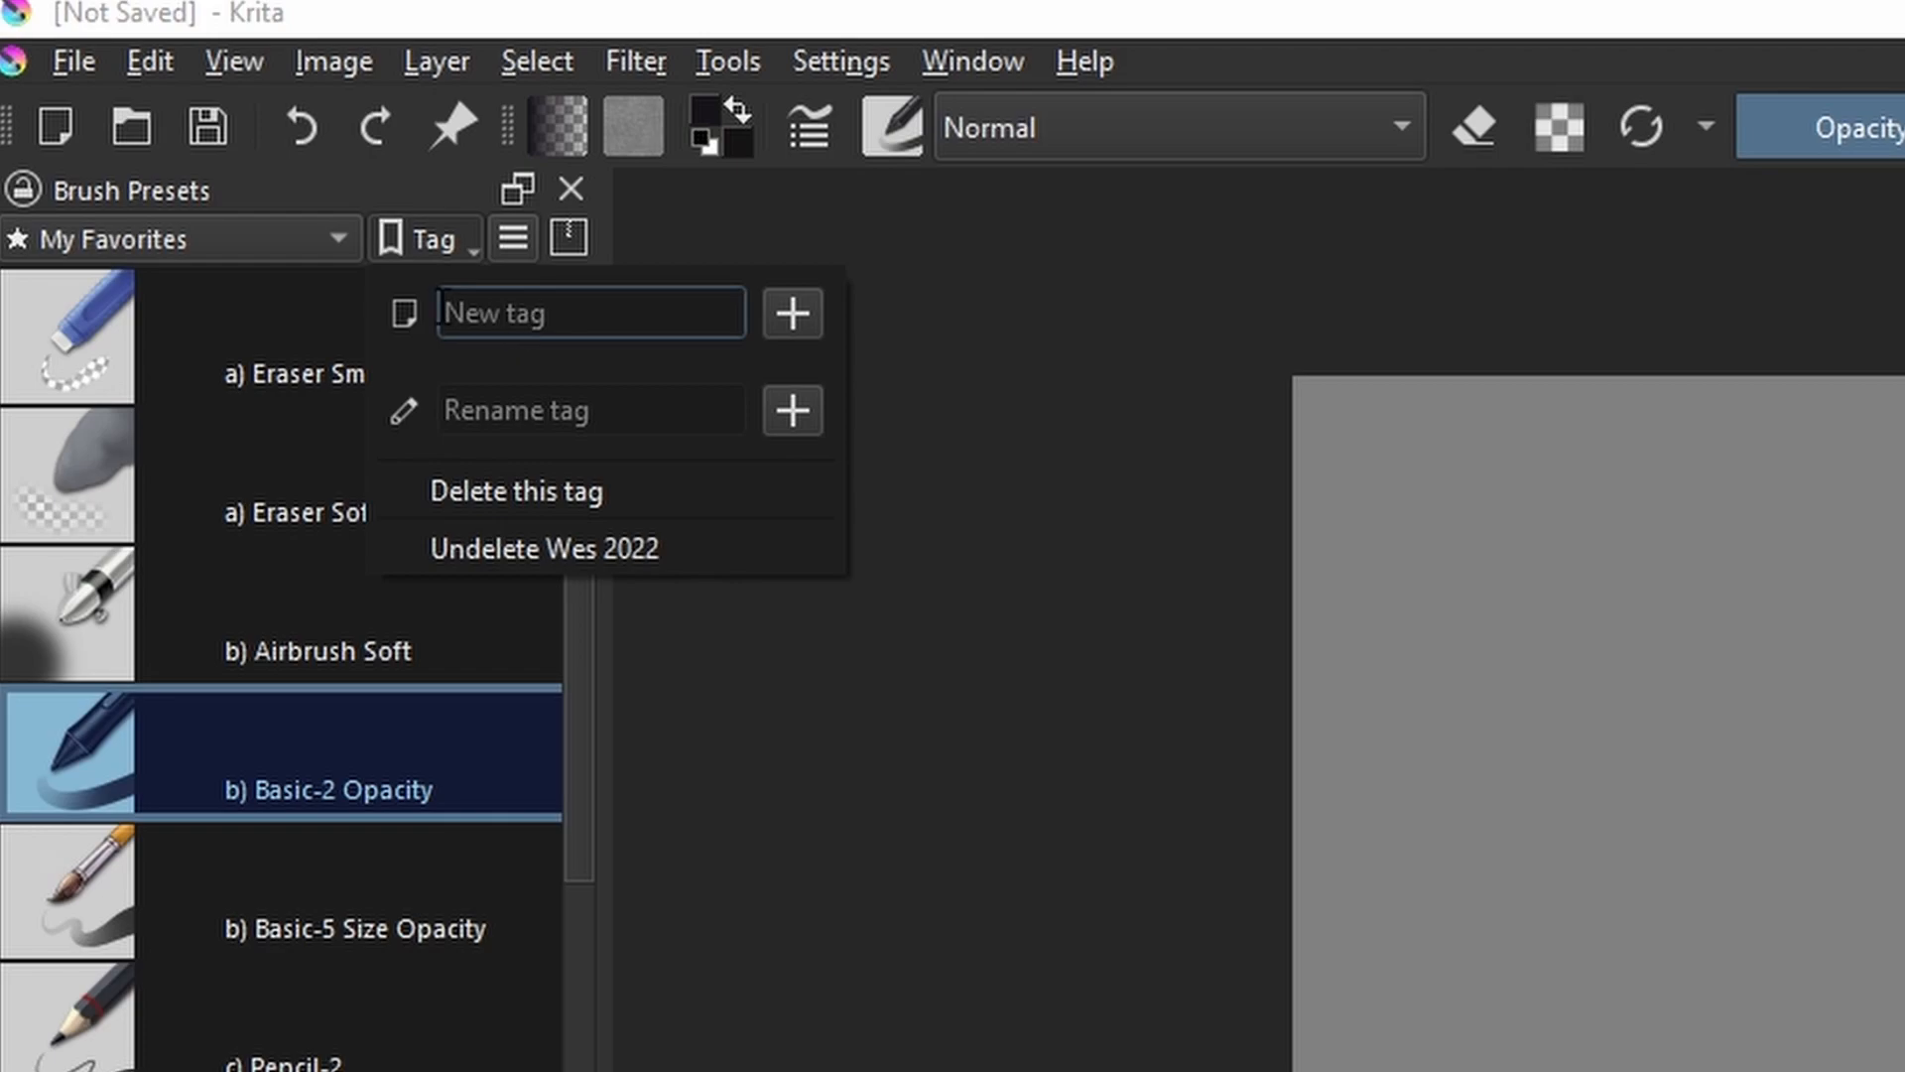
text(Wes 2022)
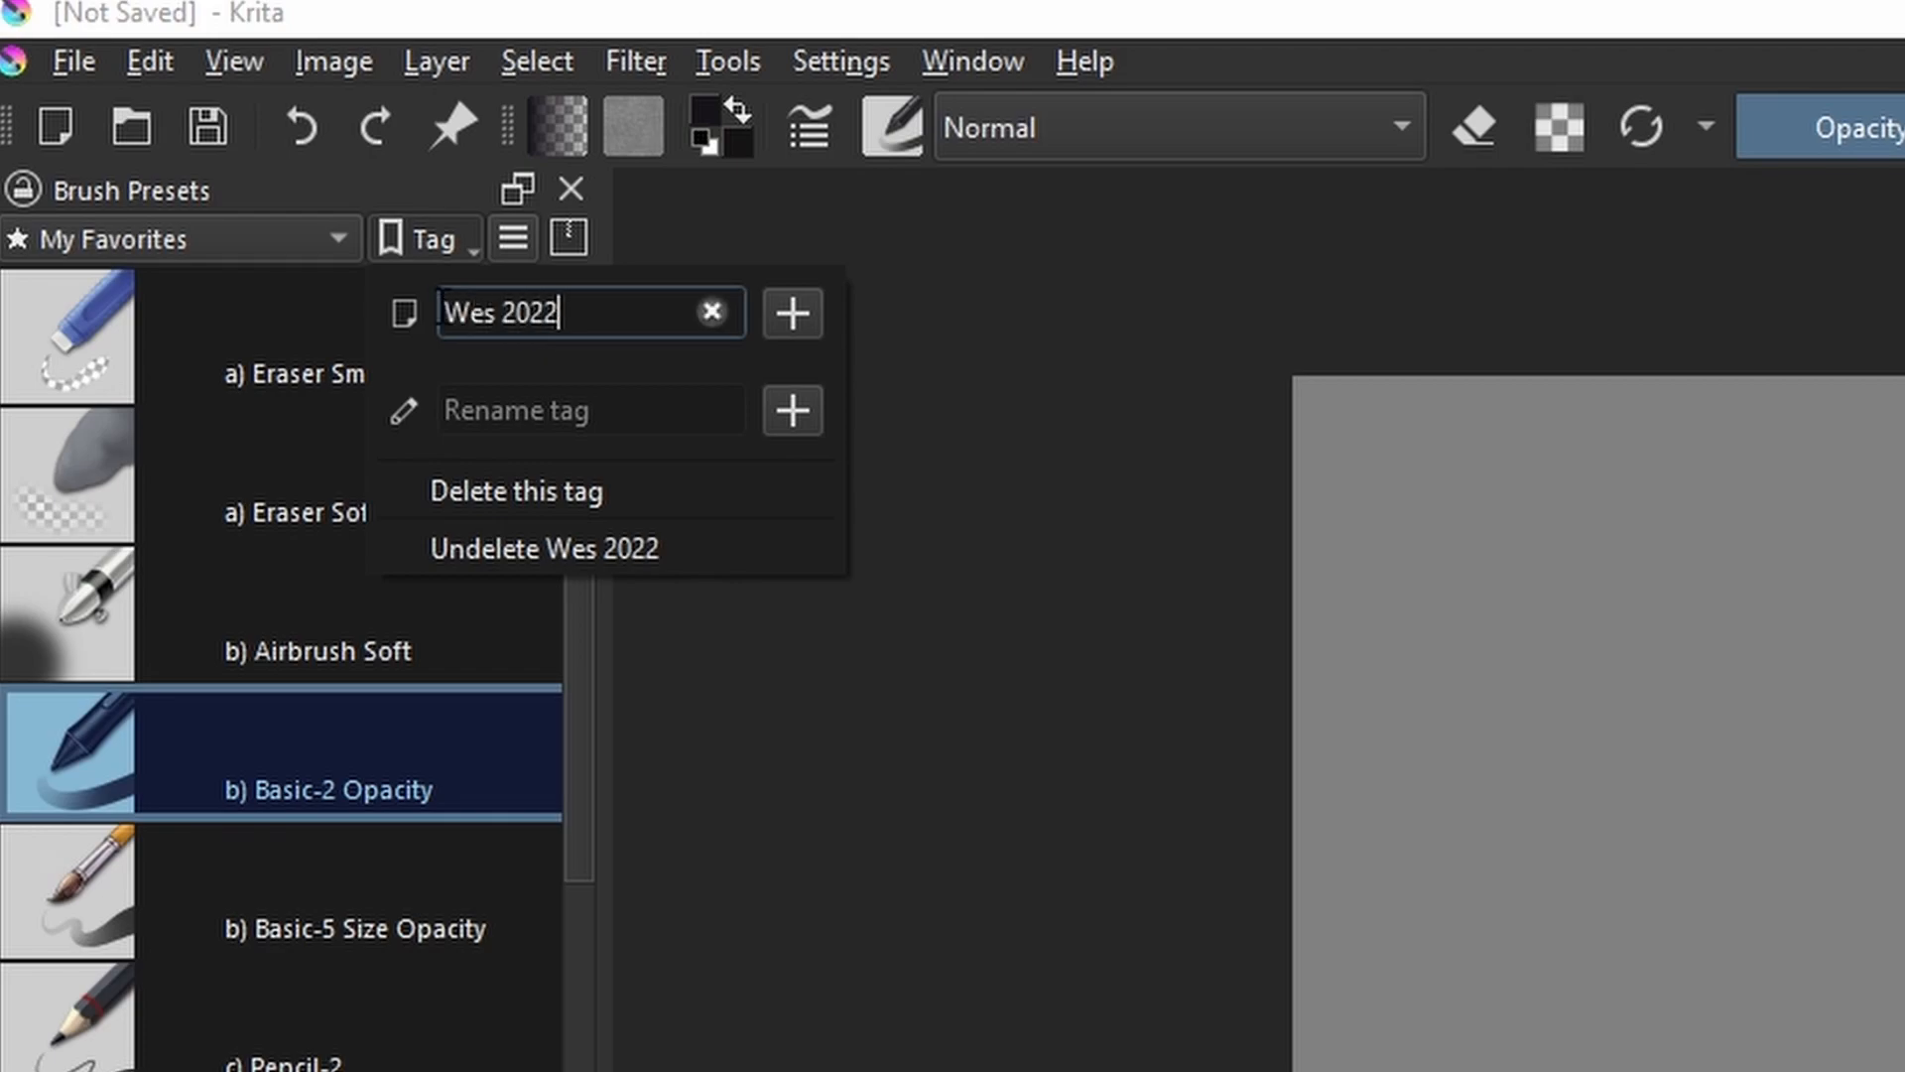
click(793, 313)
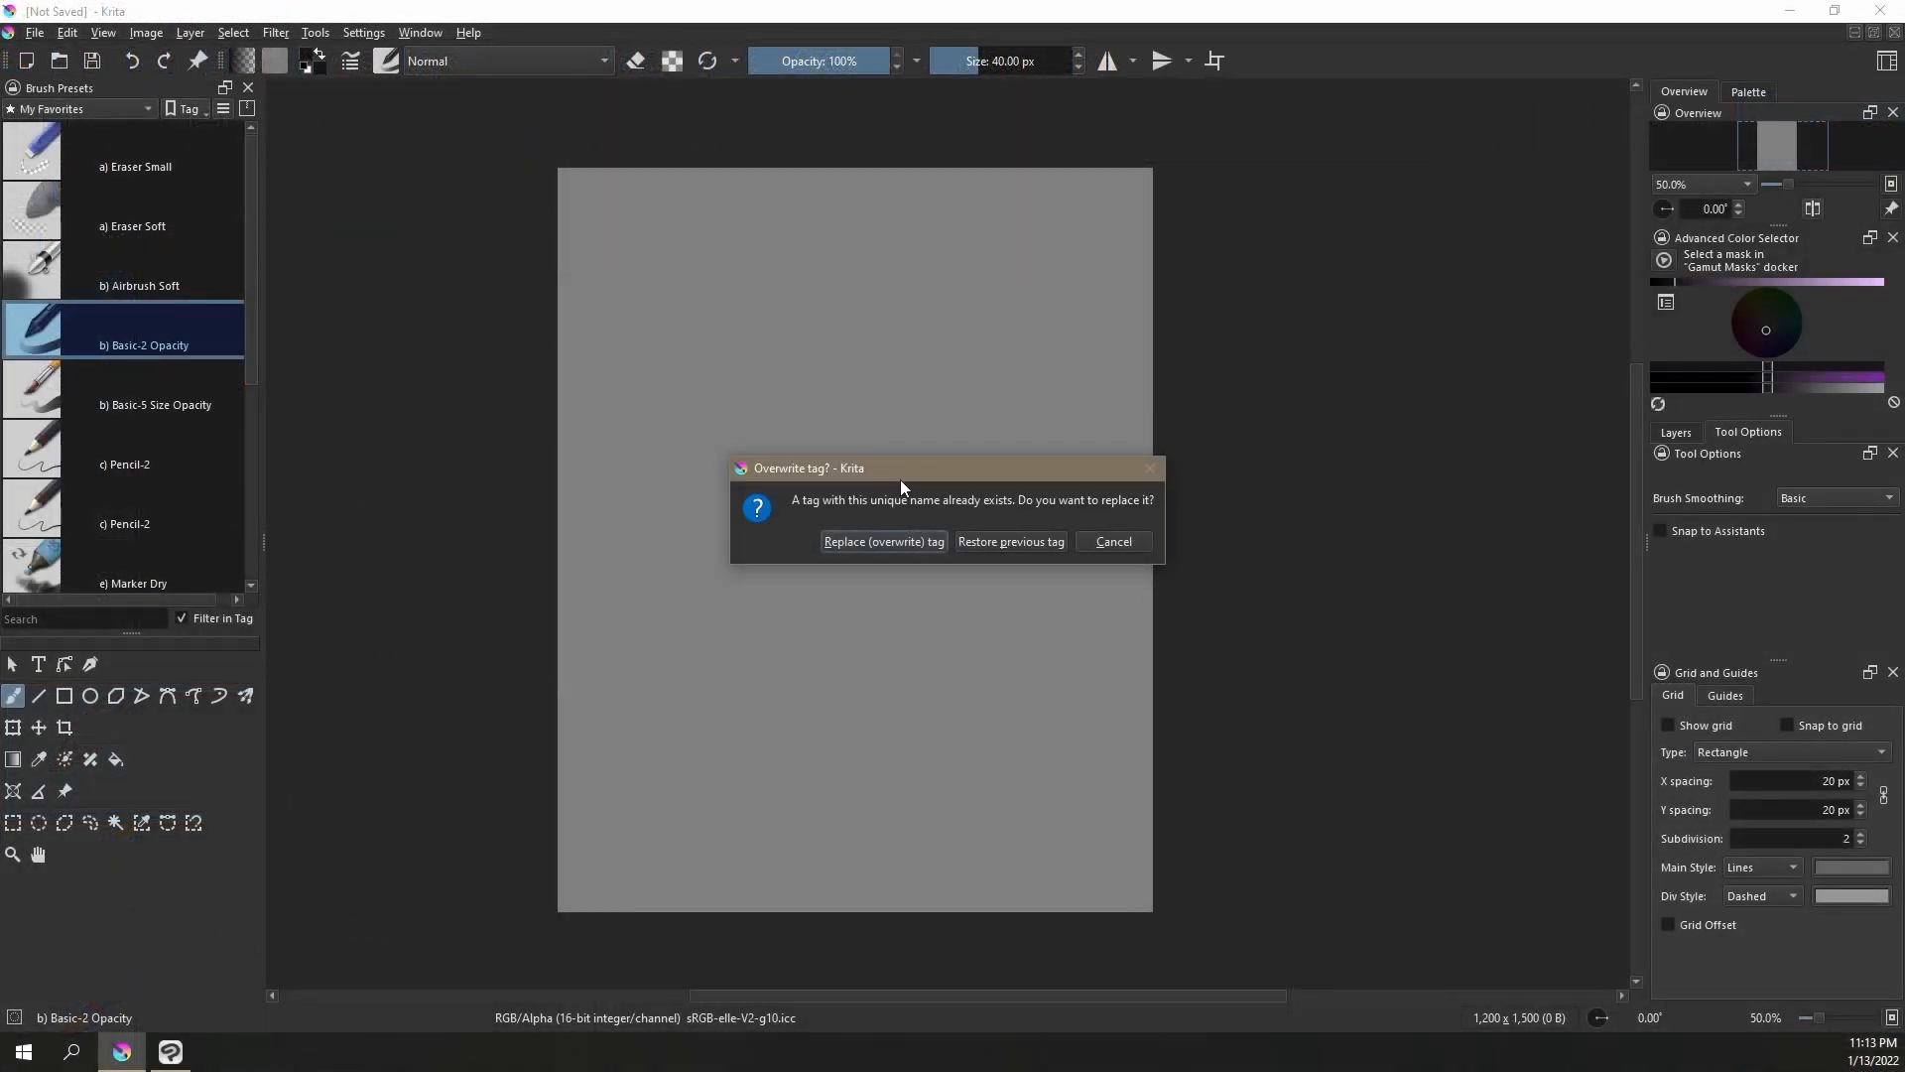
drag(920, 478, 783, 377)
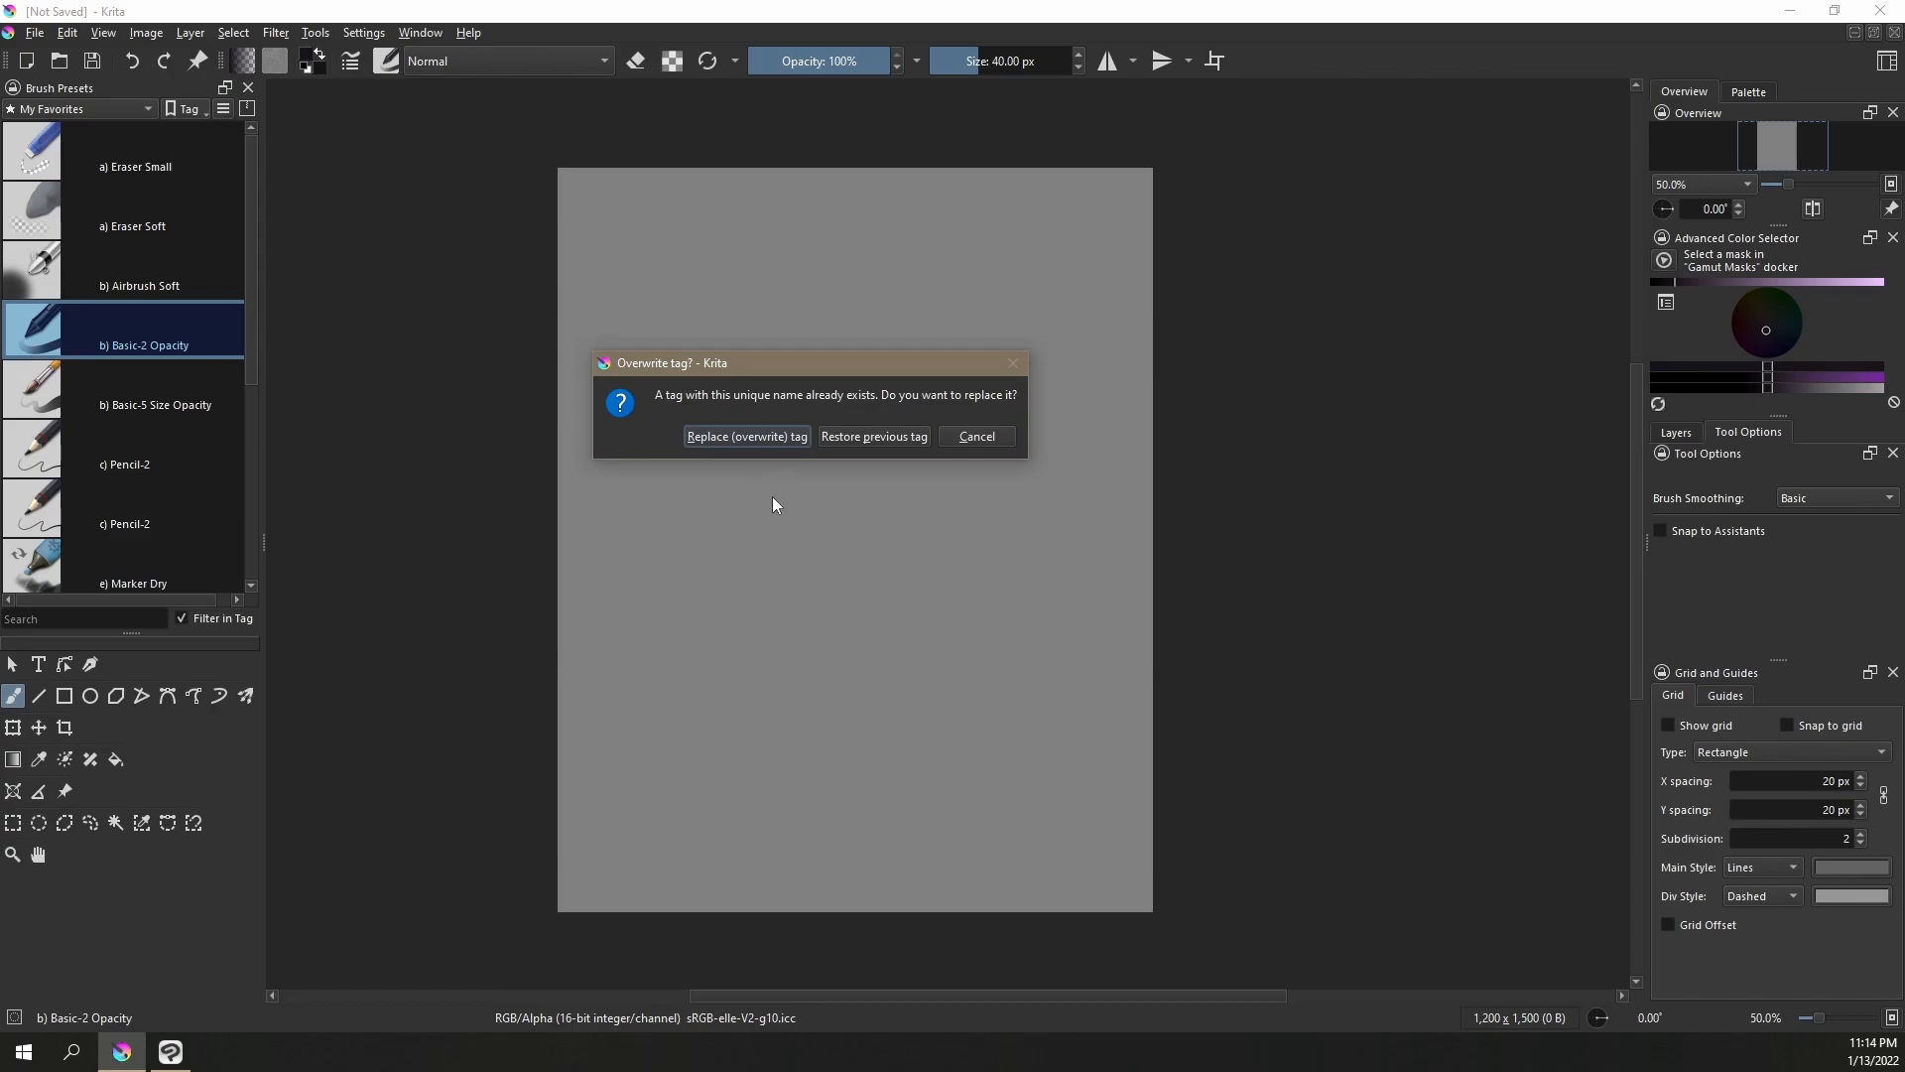
click(757, 440)
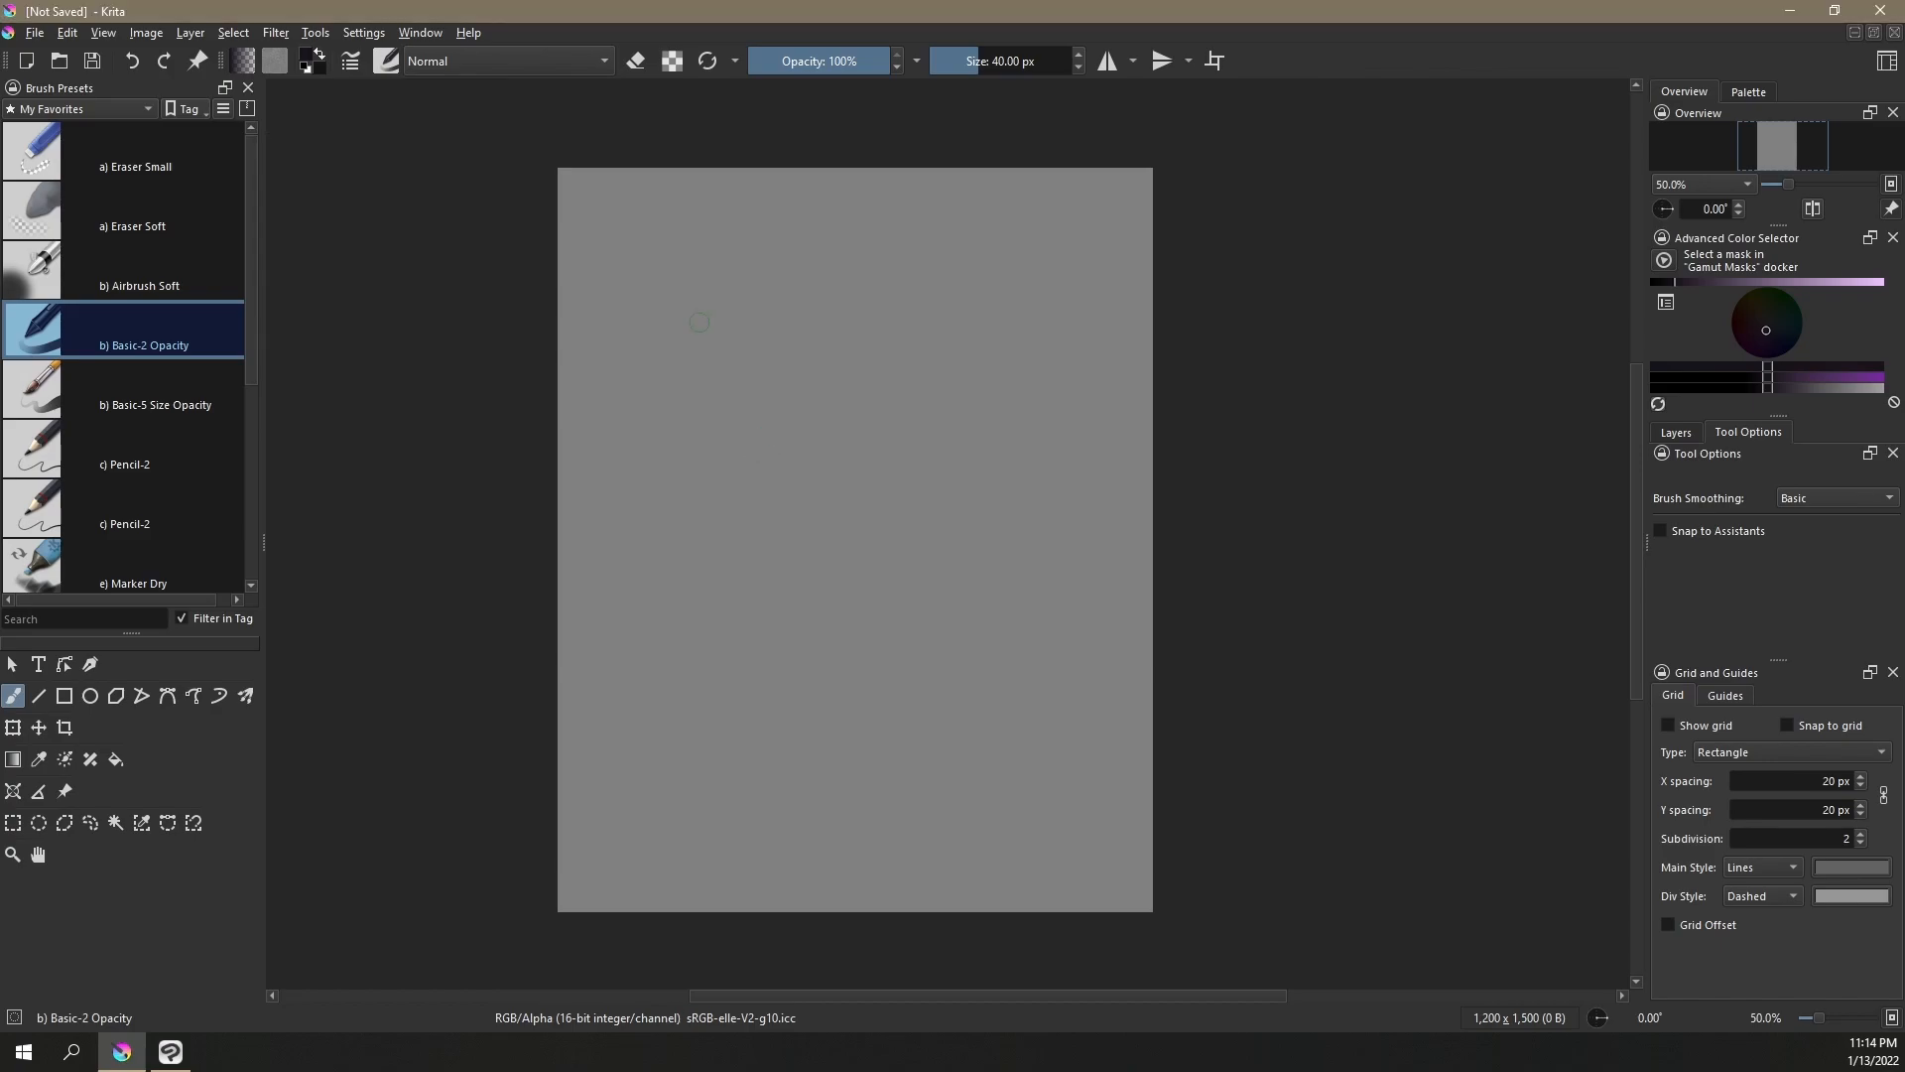
mouse_move(250, 143)
mouse_down()
mouse_move(250, 385)
mouse_move(259, 204)
mouse_up()
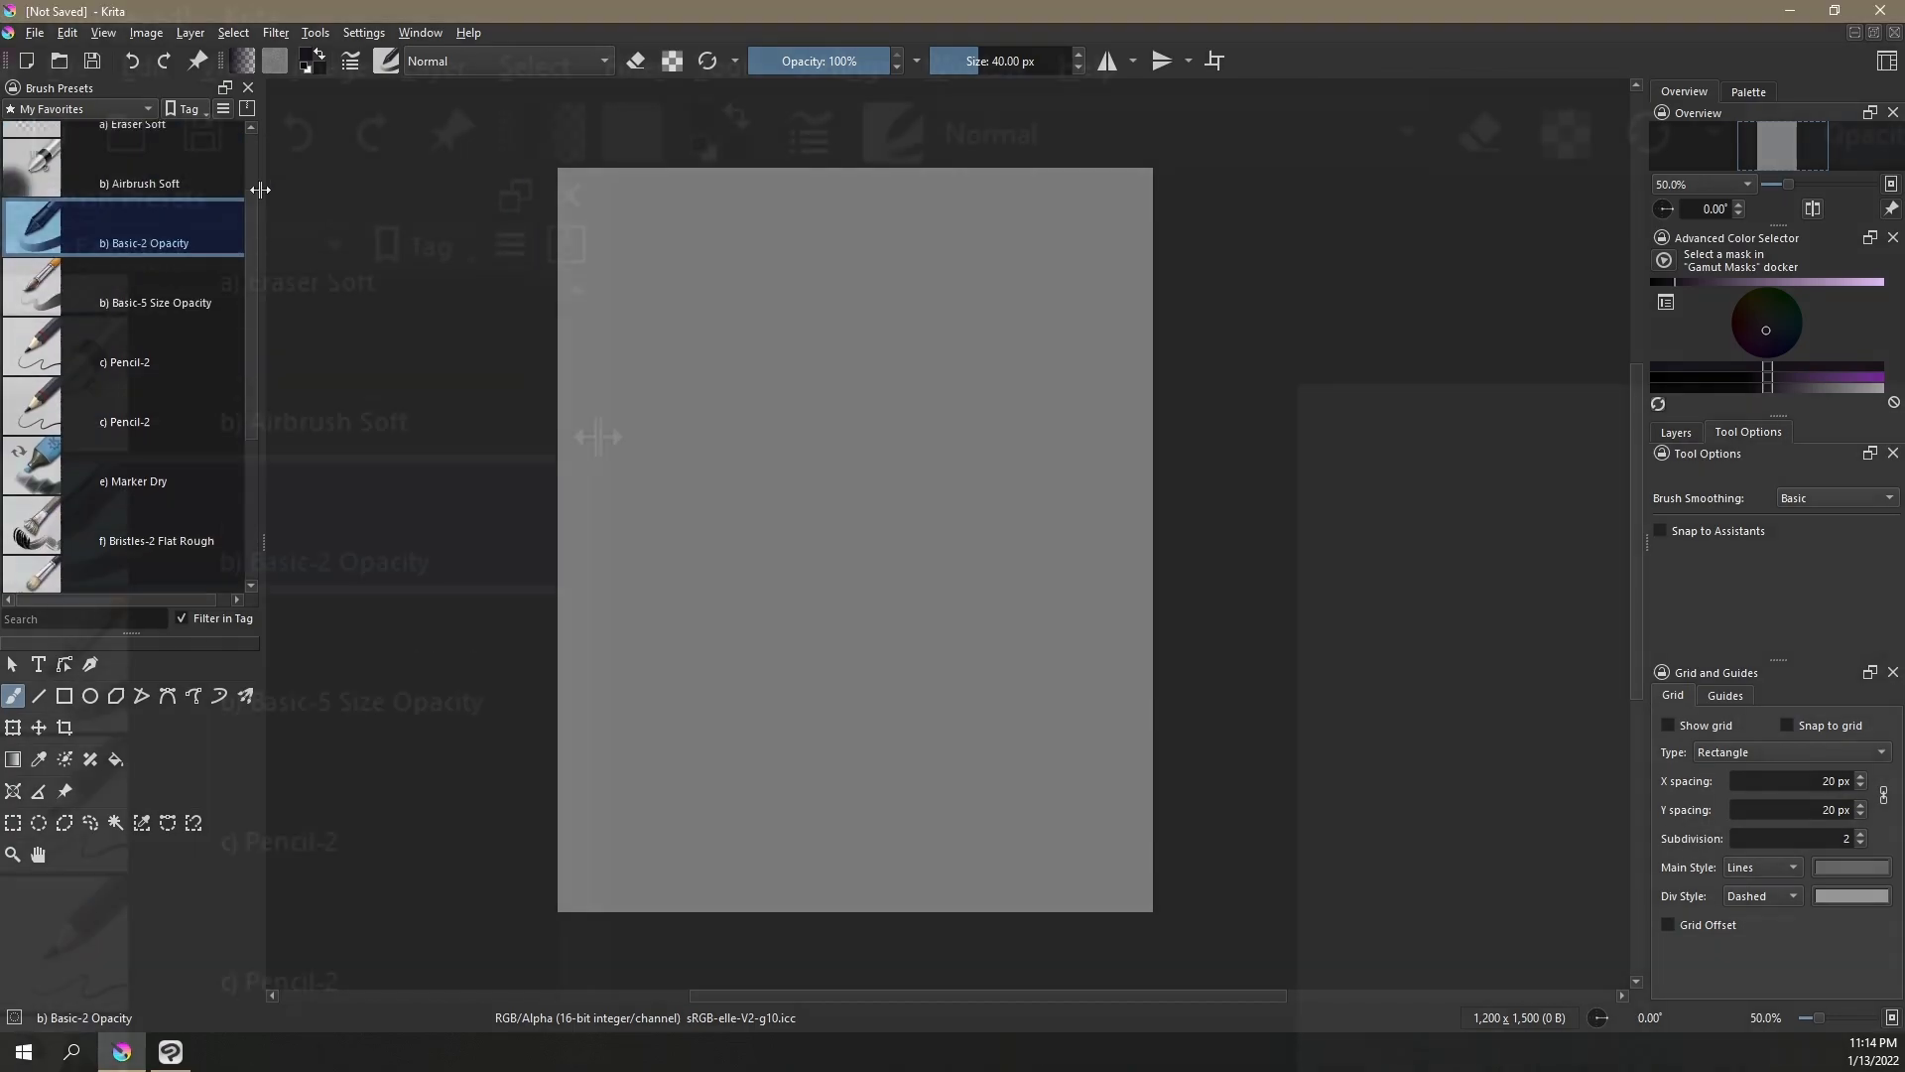
click(109, 109)
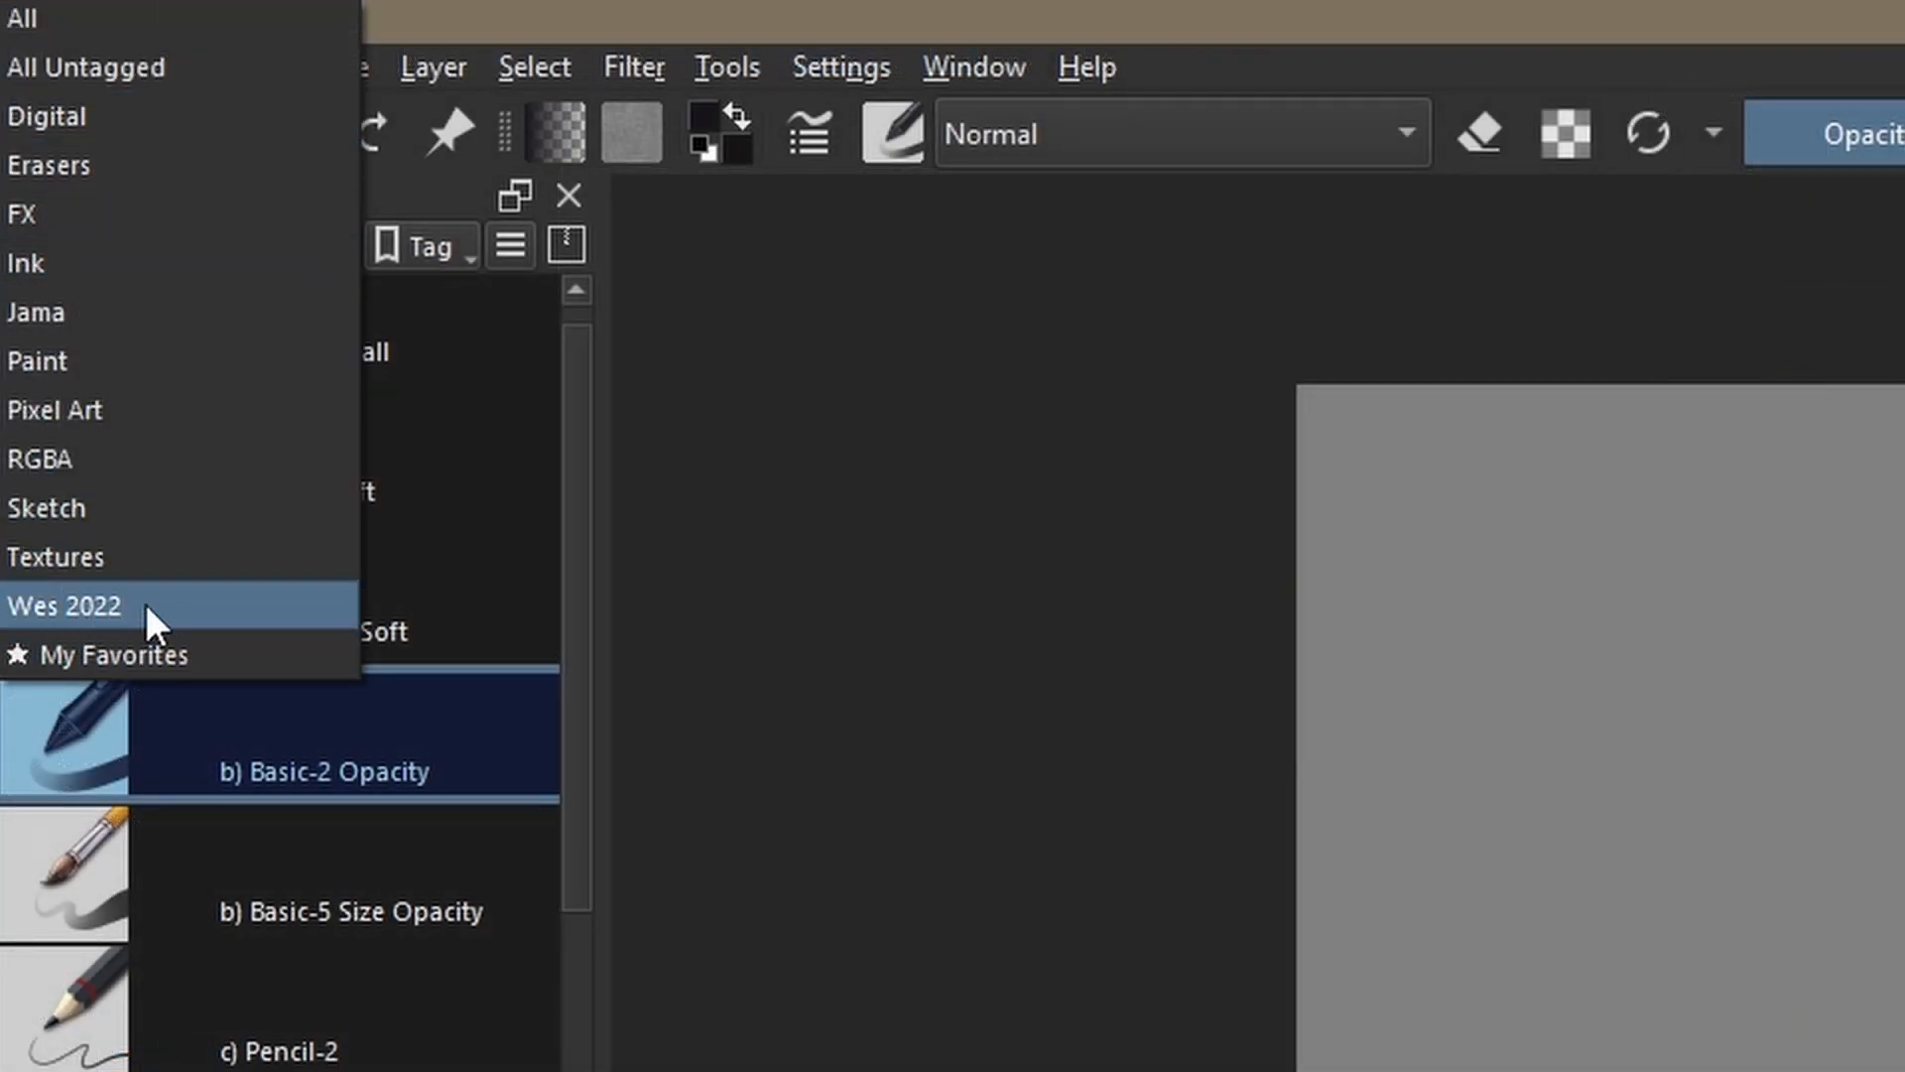
click(519, 8)
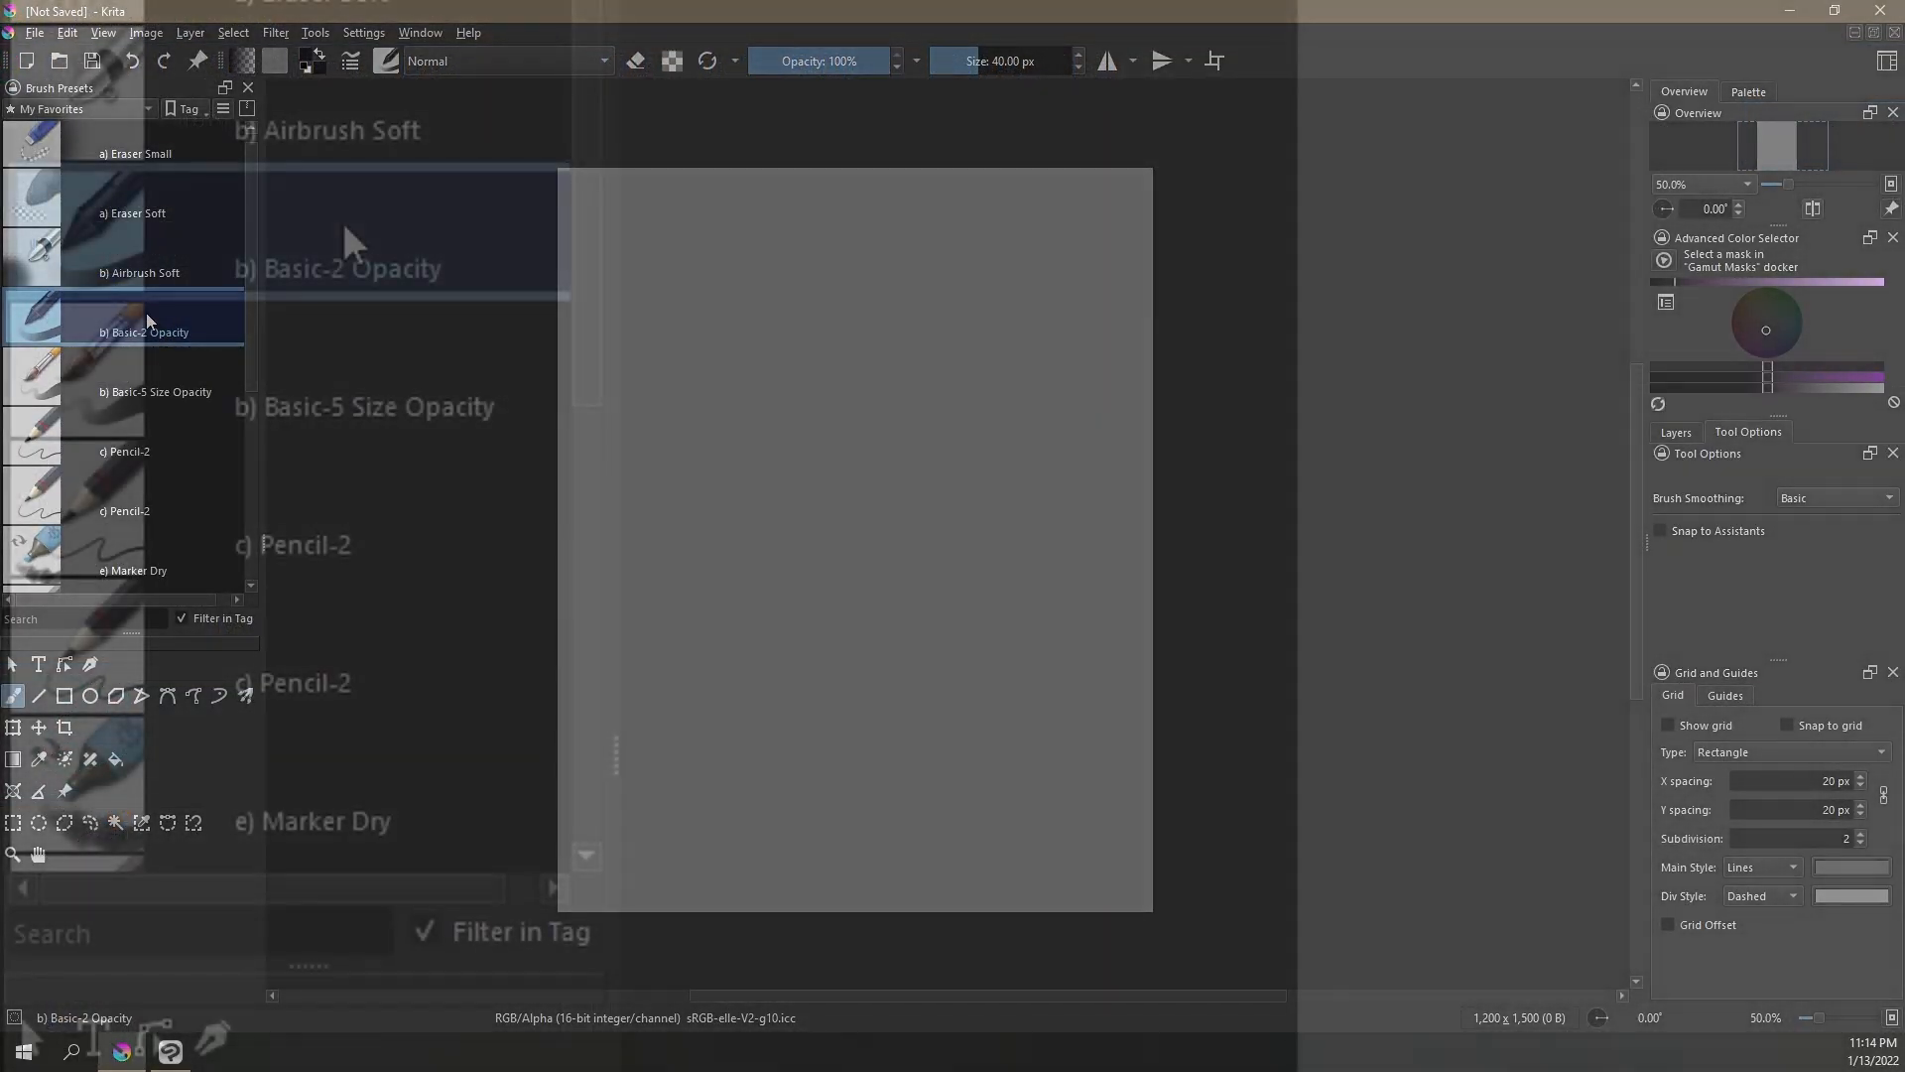
Assign the b) Basic-2 Opacity brush from My Favorites to the Wes 2022 tag
right_click(148, 313)
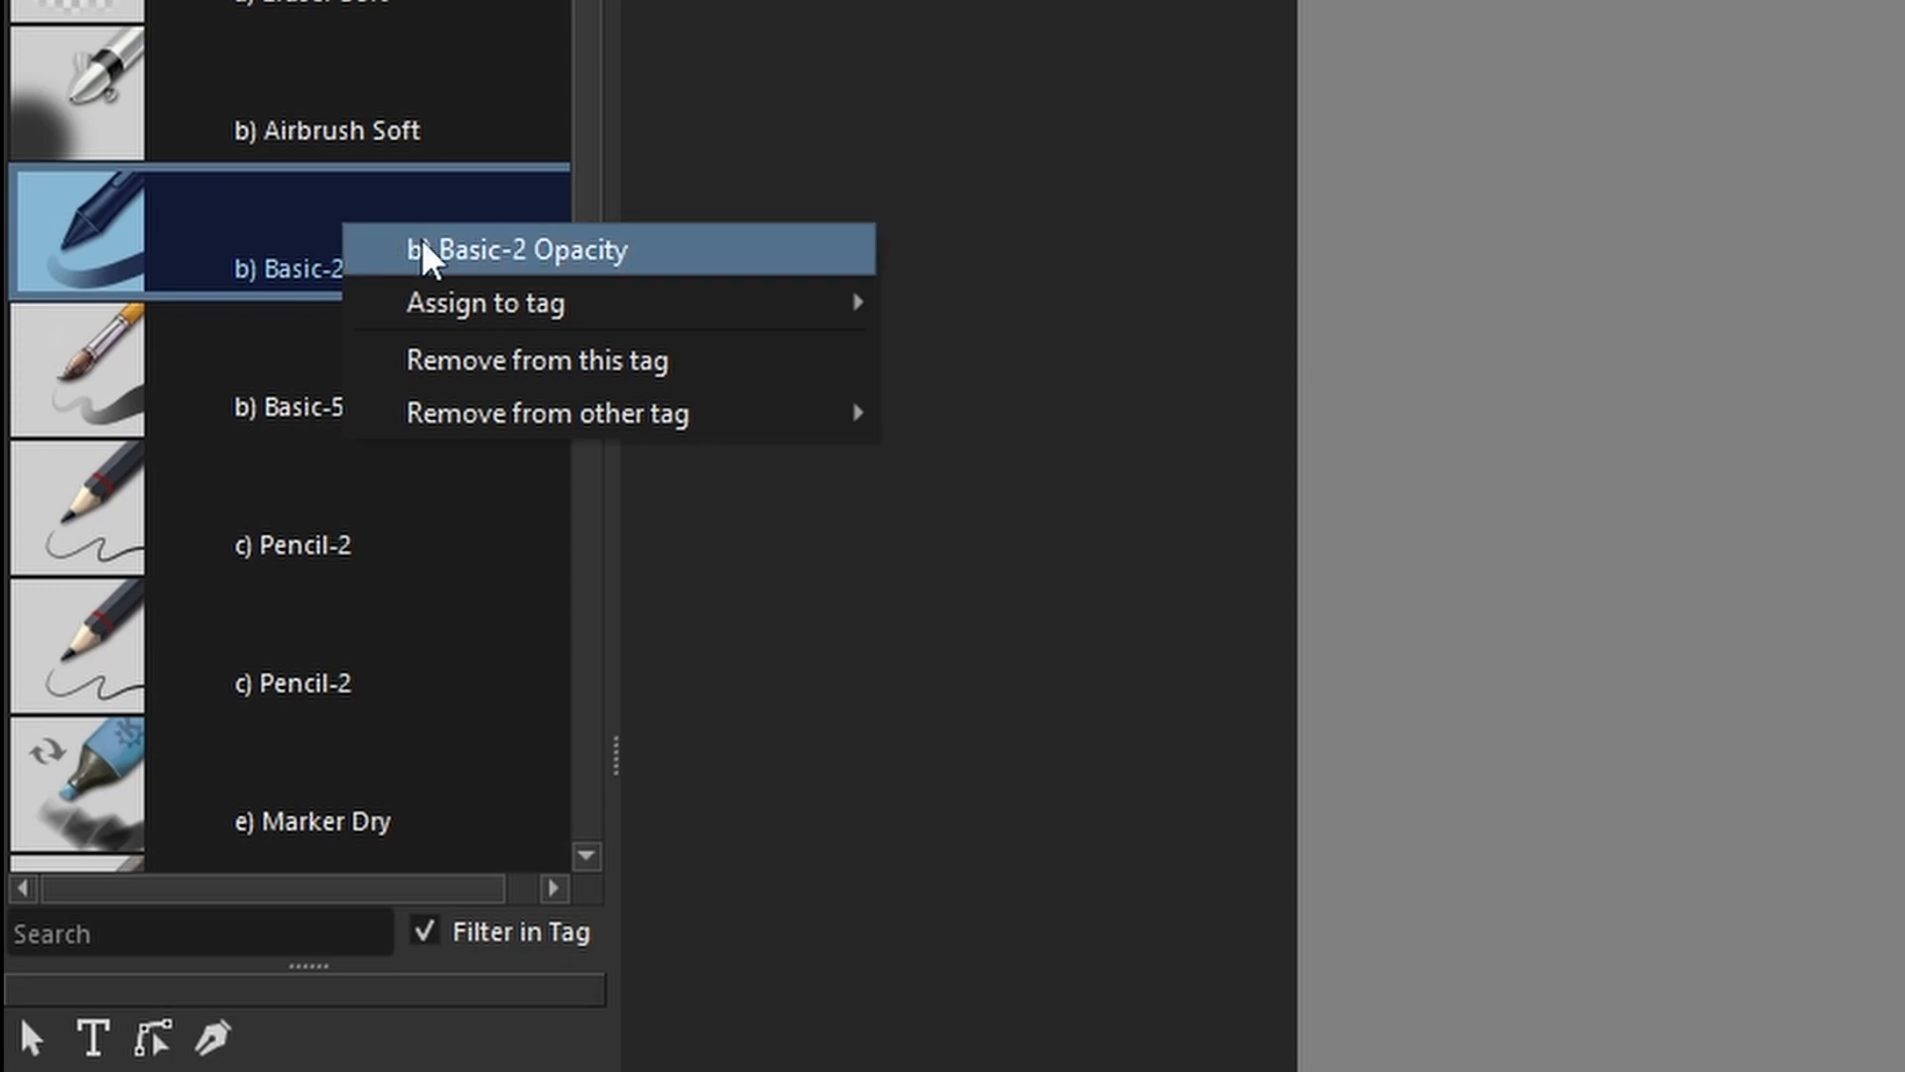
mouse_move(530, 304)
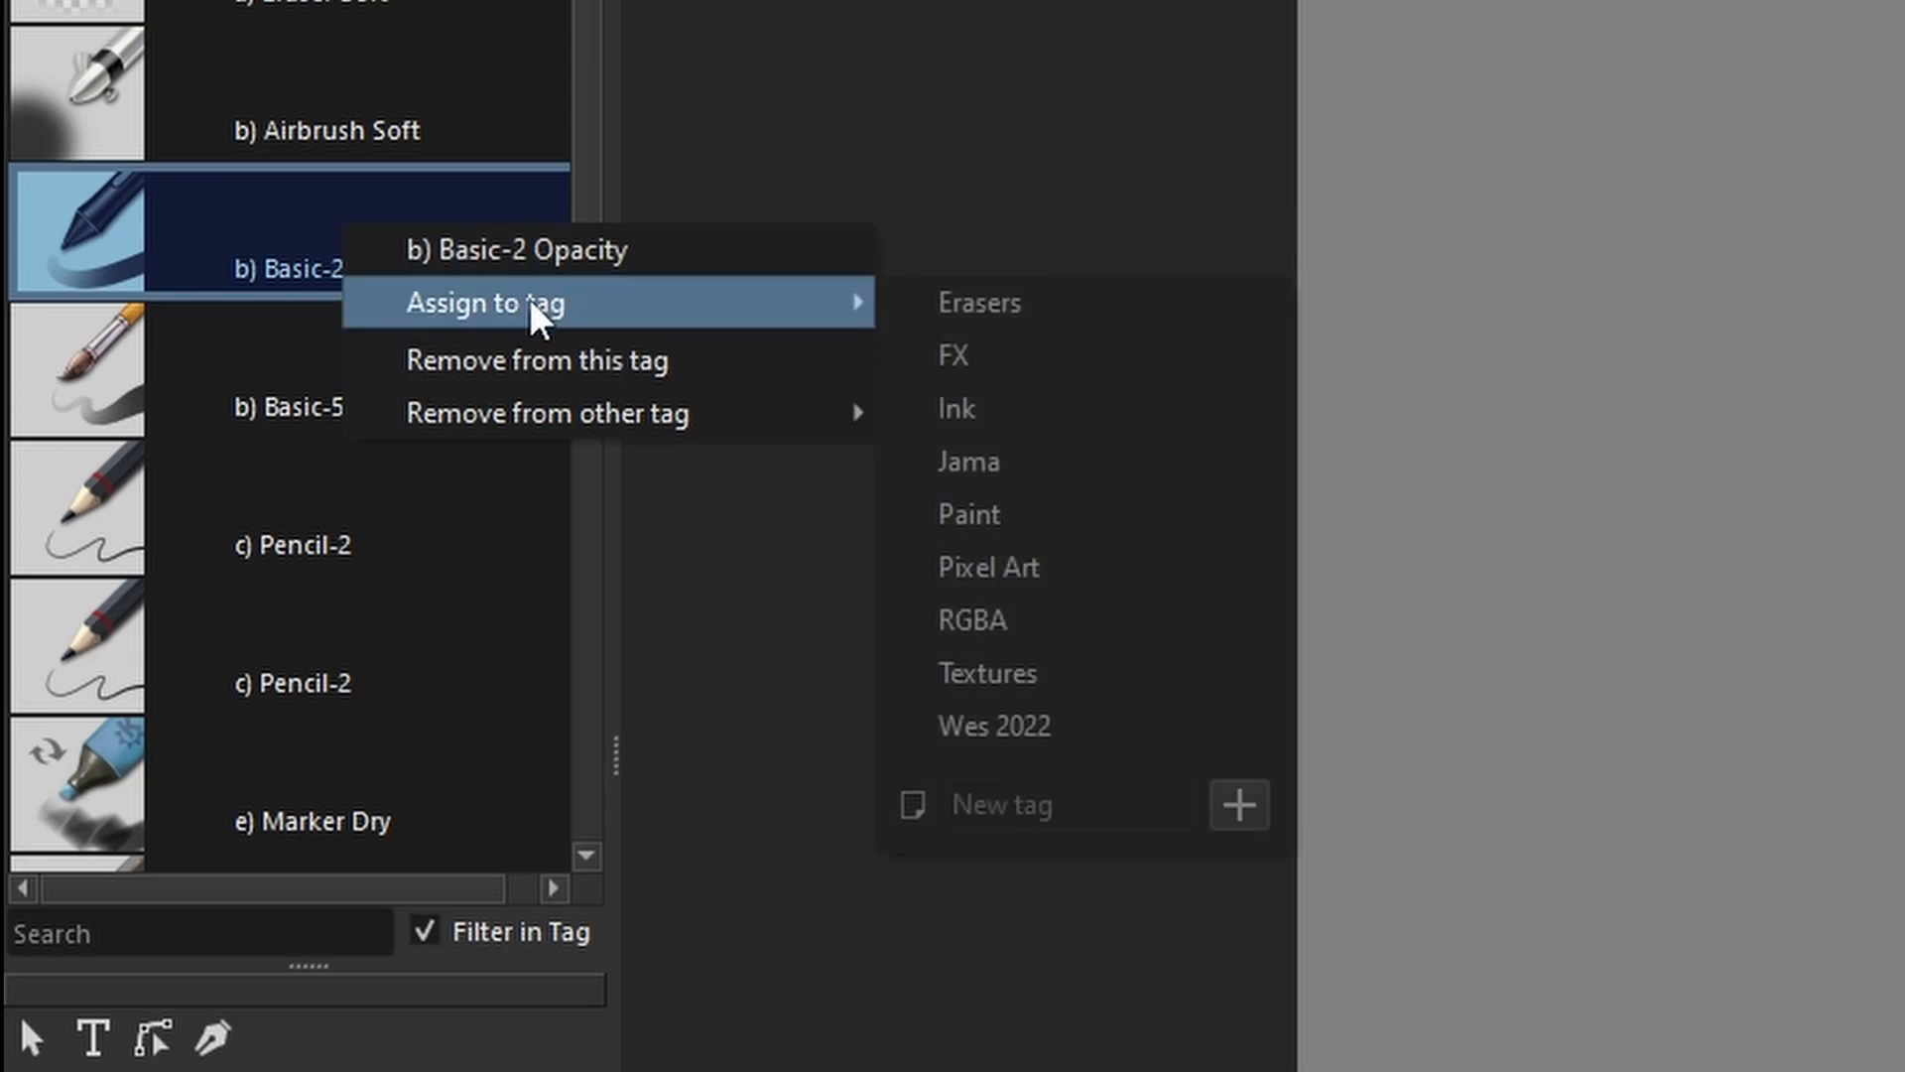
click(1026, 717)
Assign the second c) Pencil-2 brush in My Favorites to the Wes 2022 tag
drag(582, 141, 597, 258)
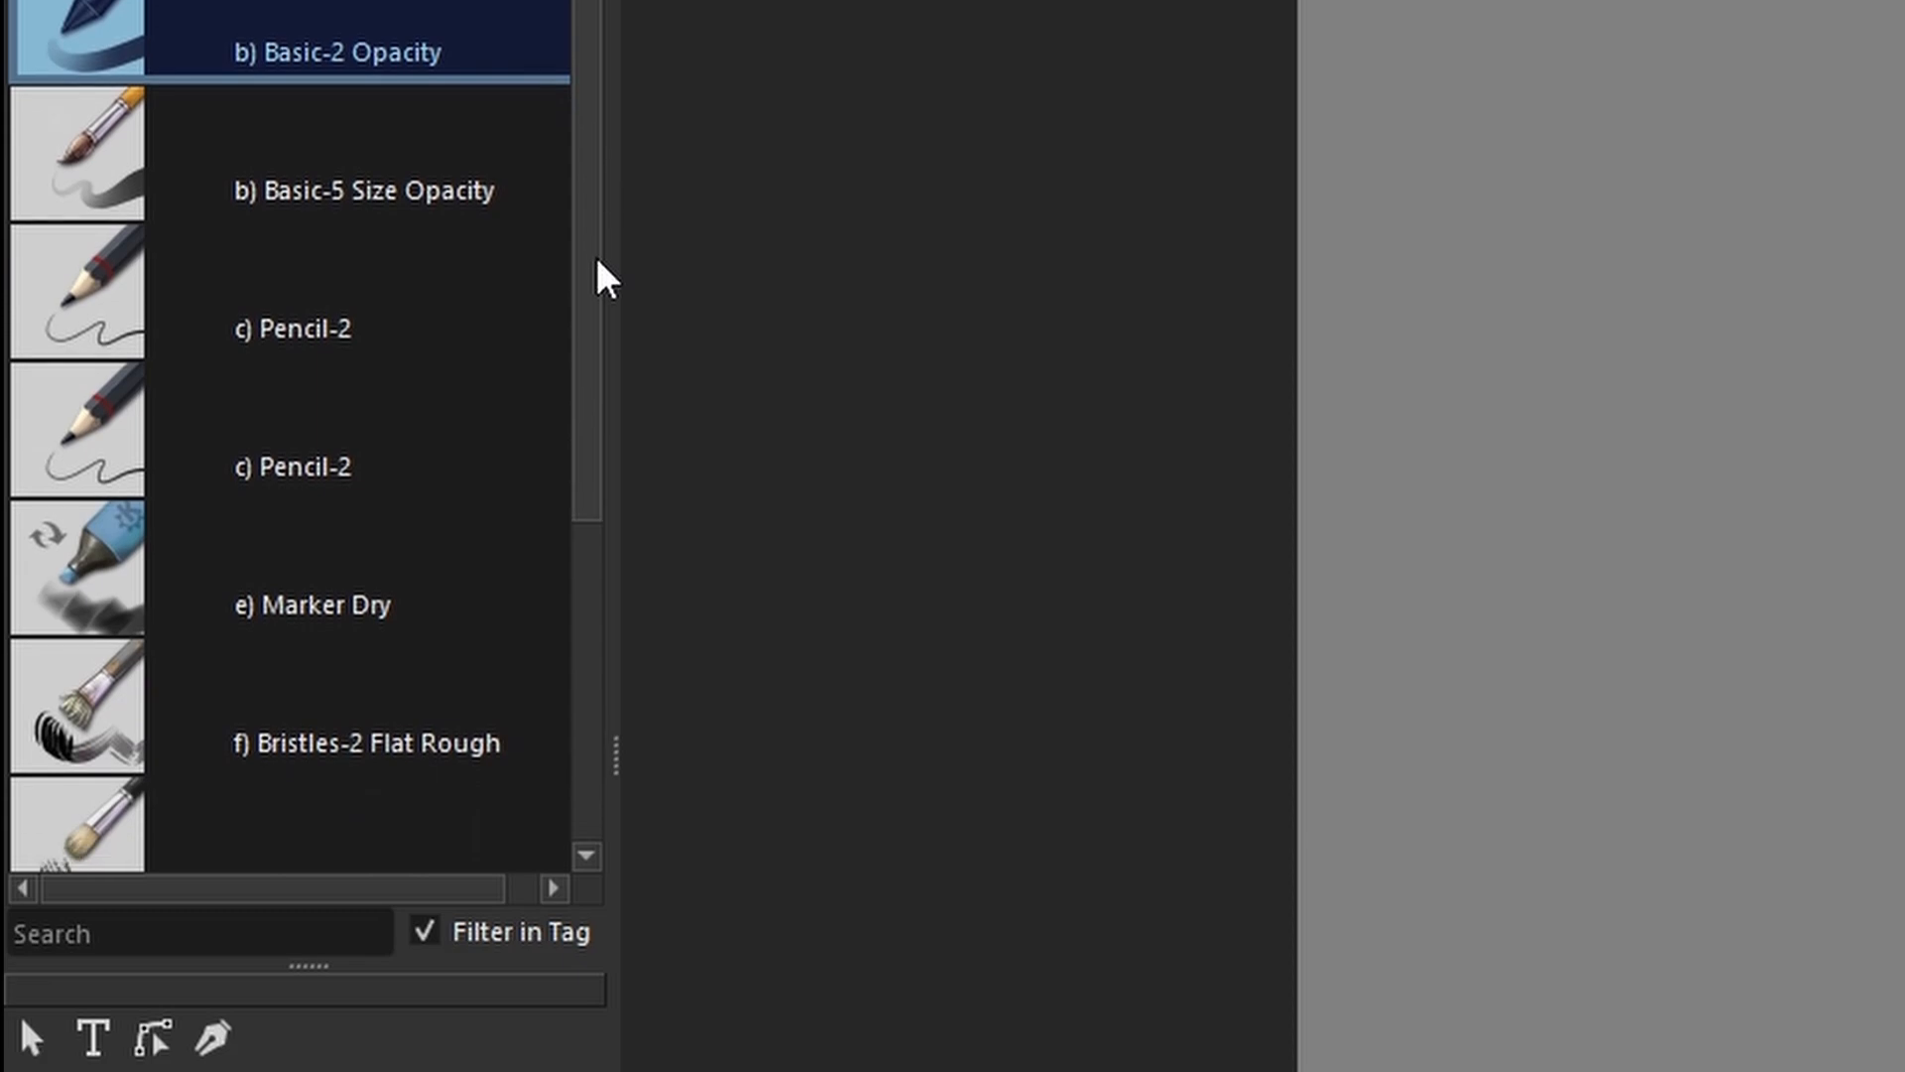
click(257, 456)
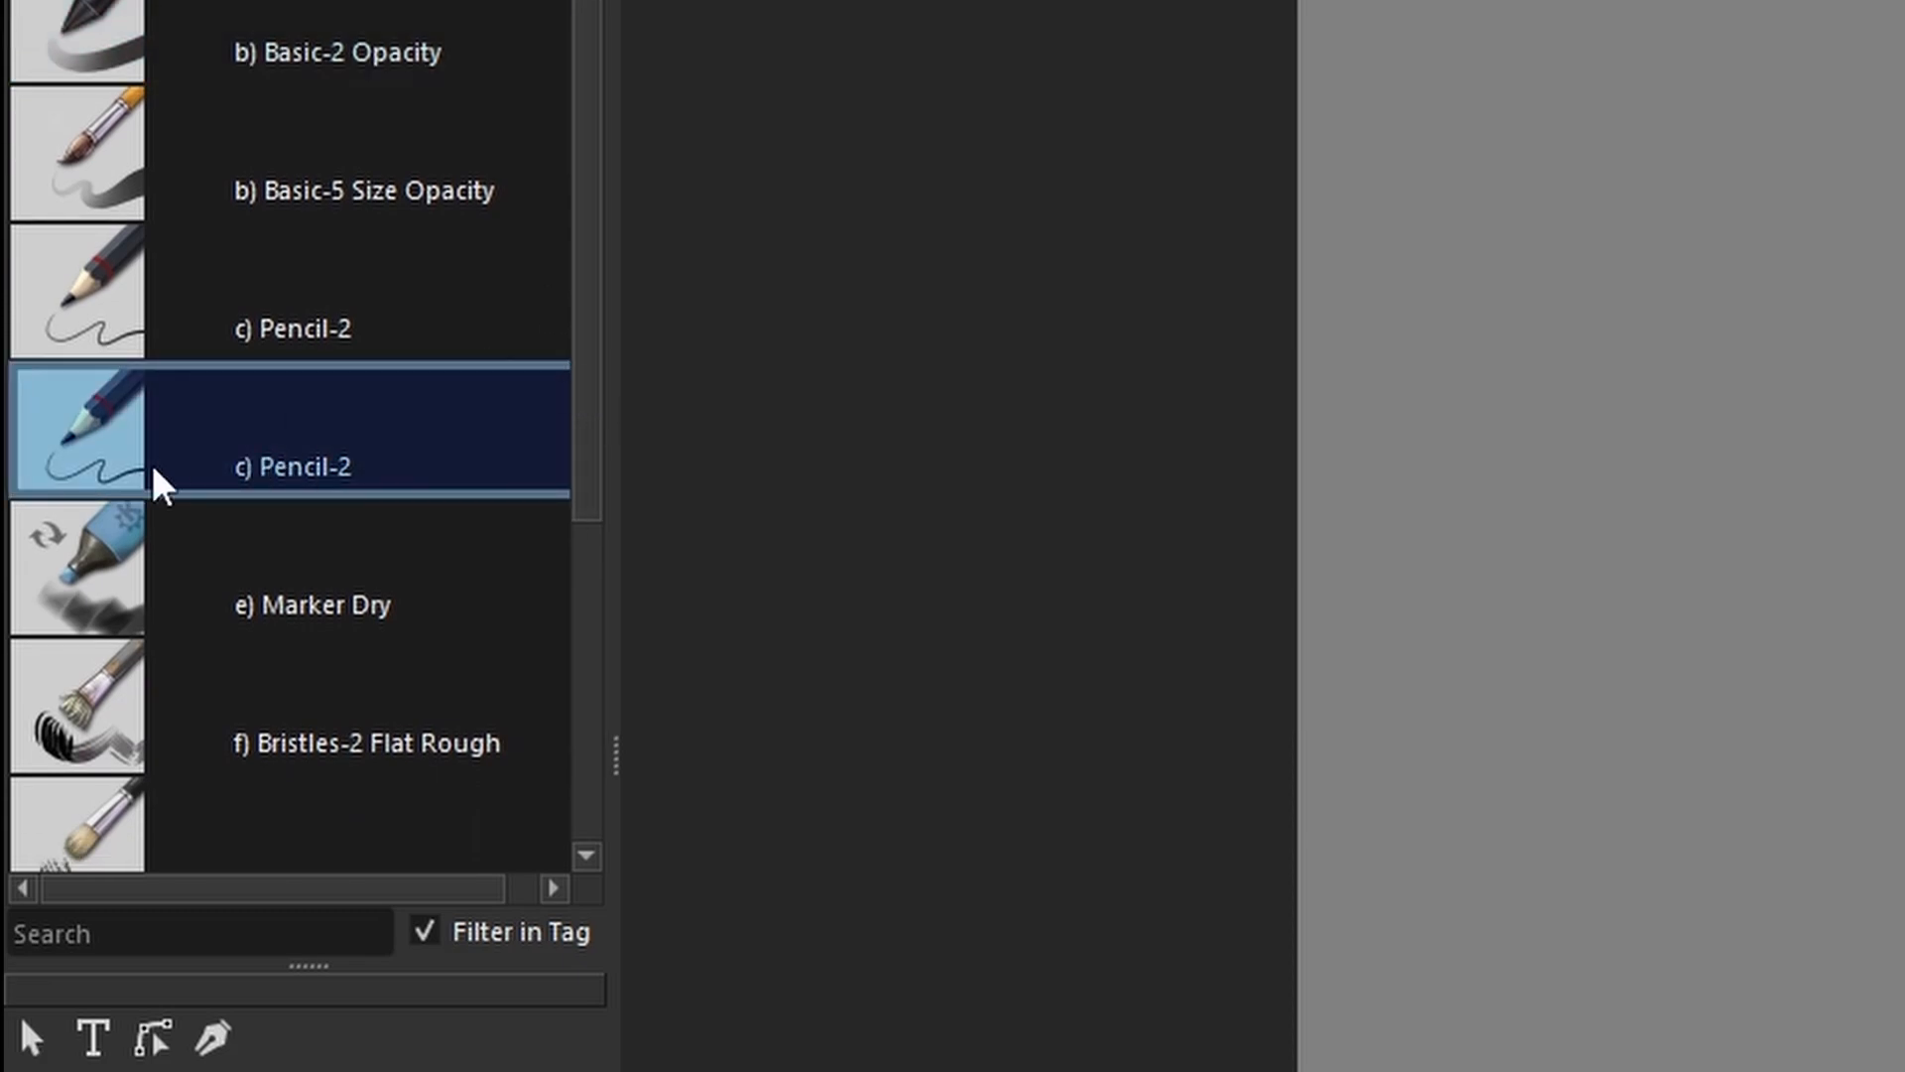
right_click(276, 440)
mouse_move(510, 532)
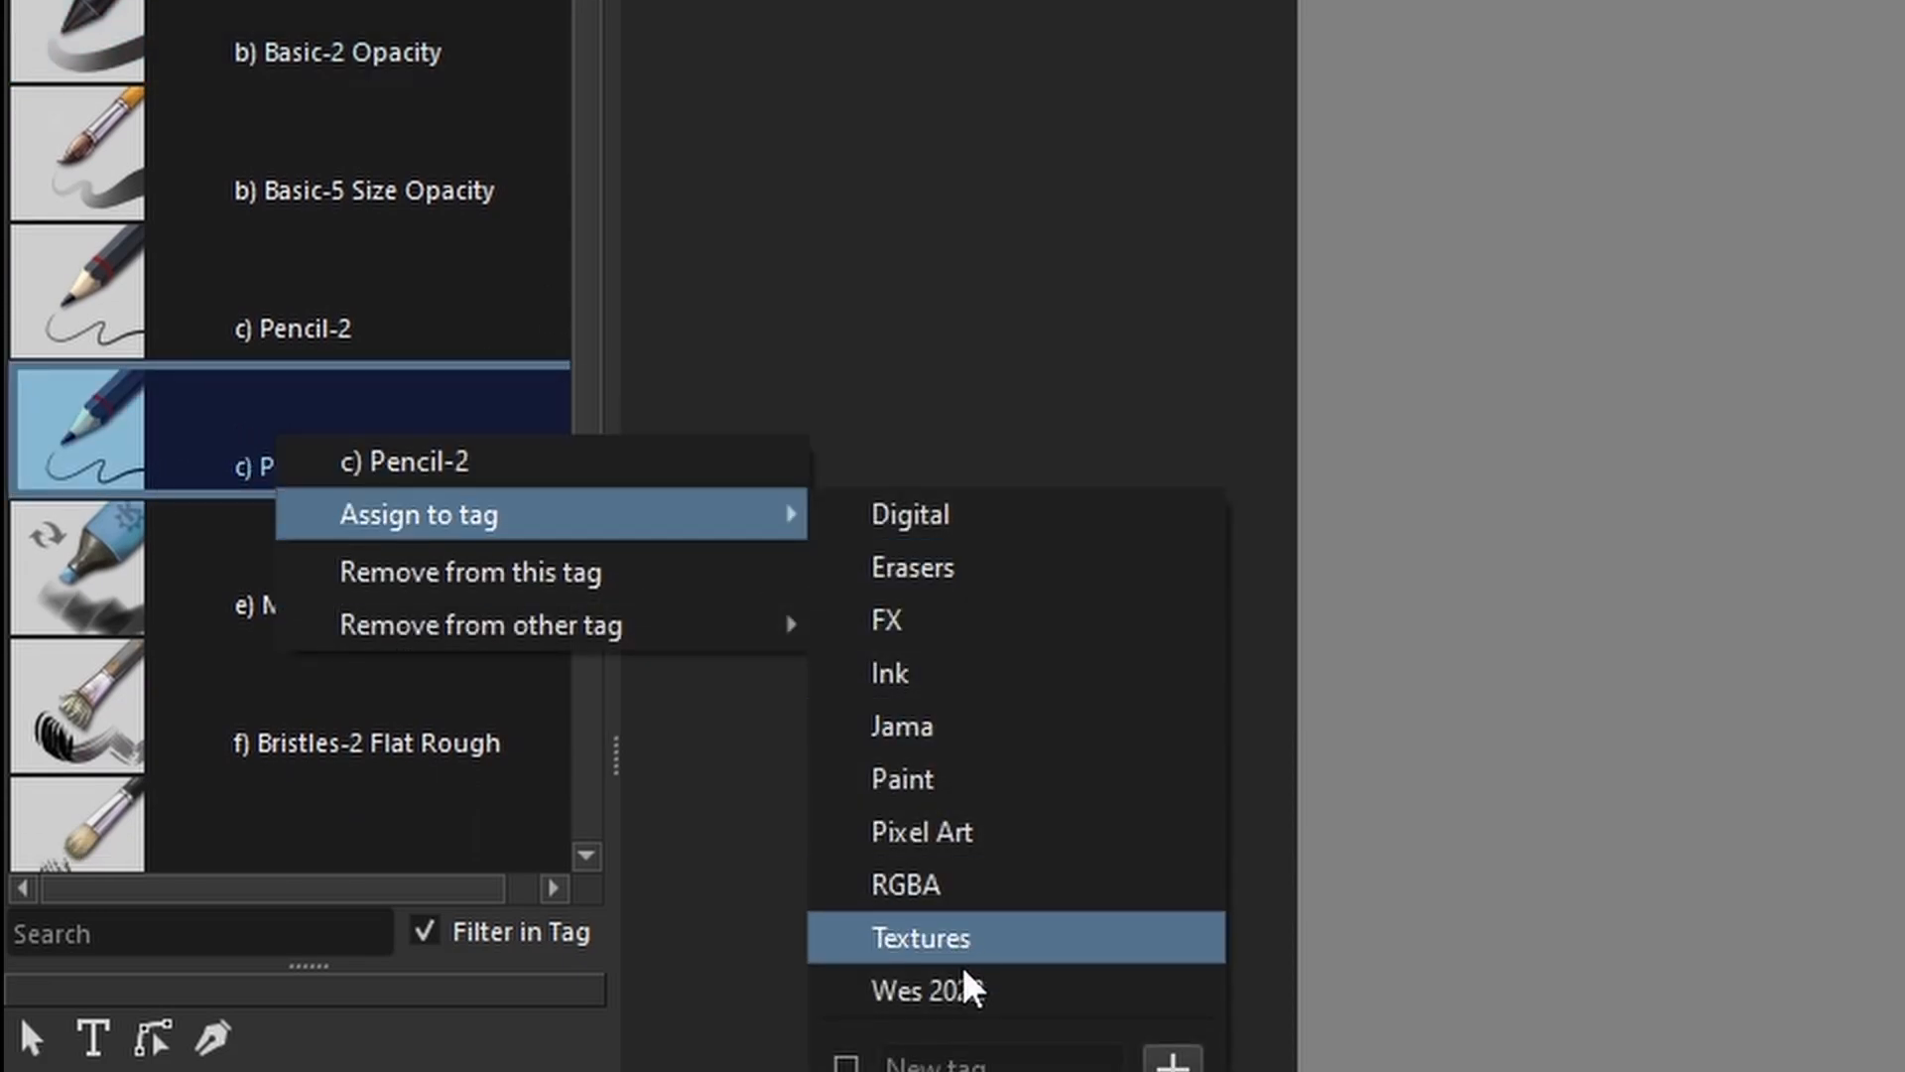
click(969, 989)
Assign the i) Wet Paint brush to the Wes 2022 tag
drag(582, 447, 627, 772)
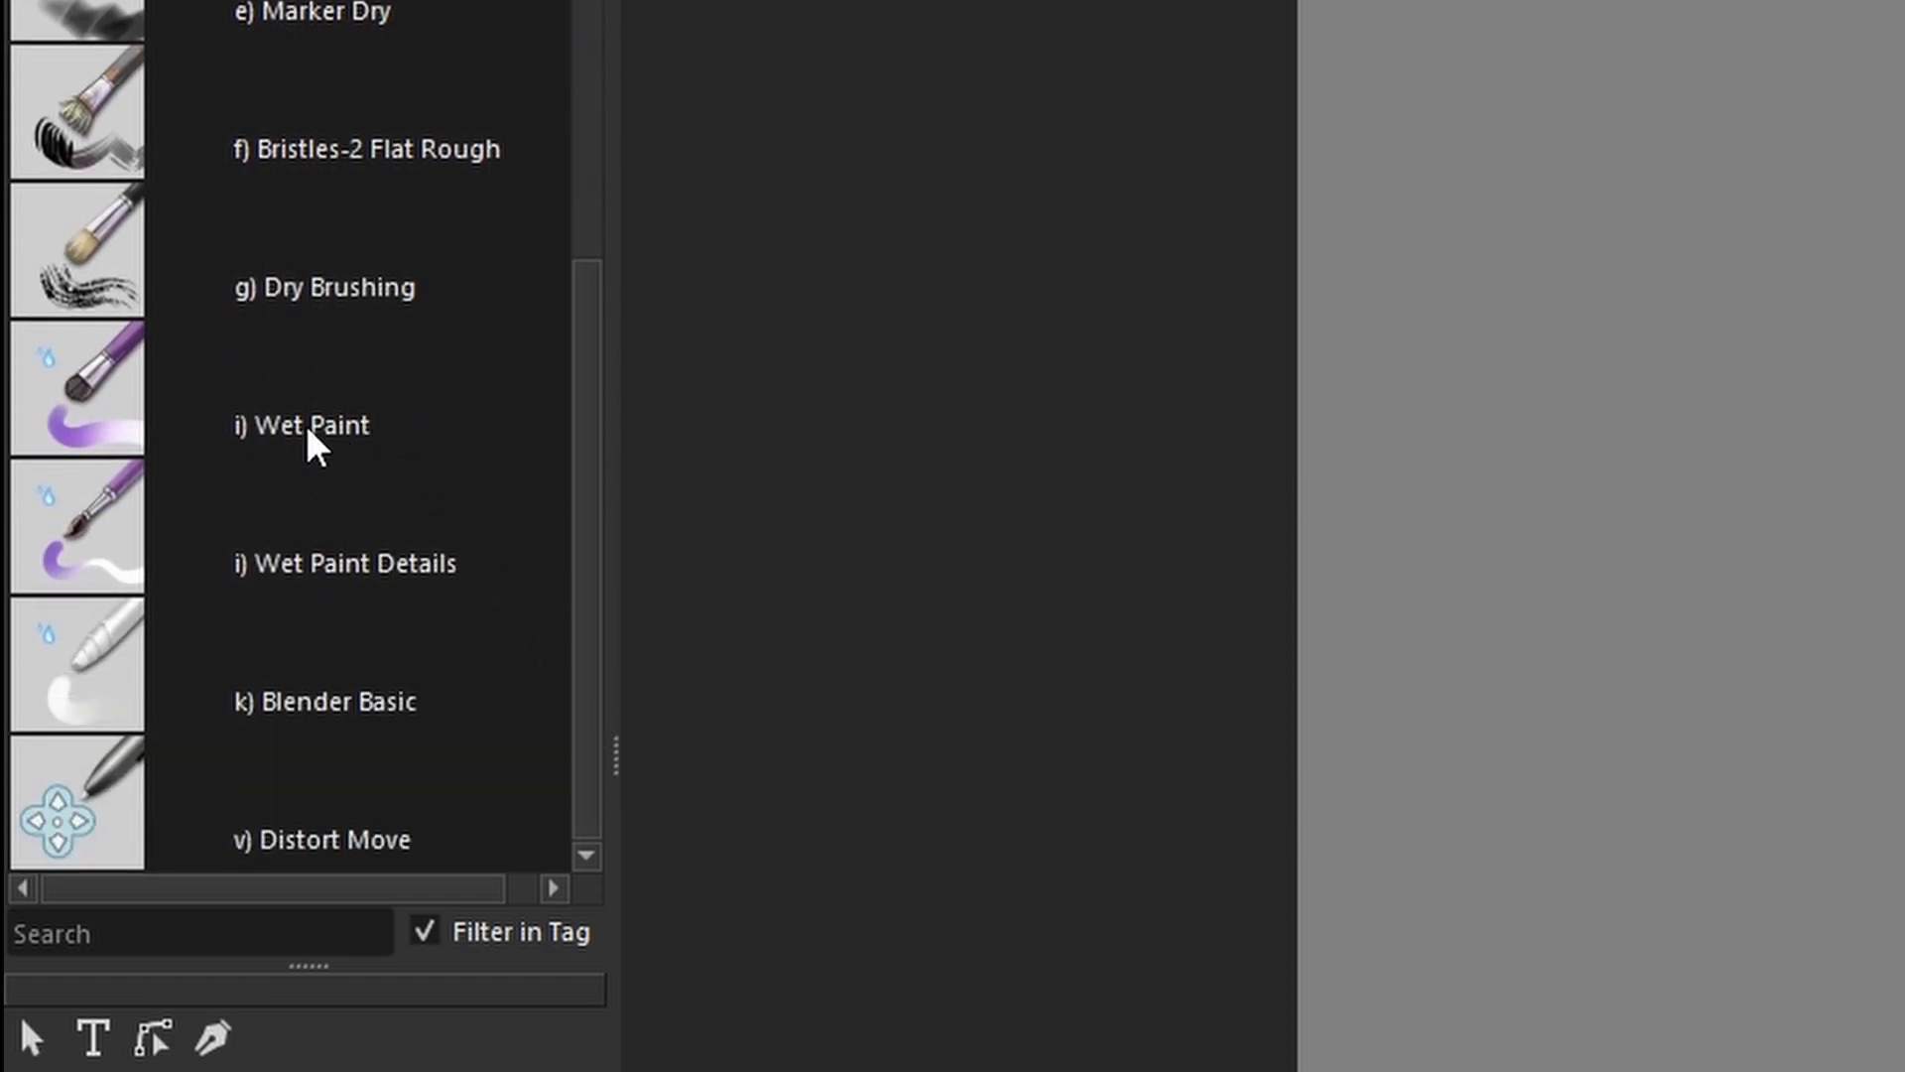
click(231, 416)
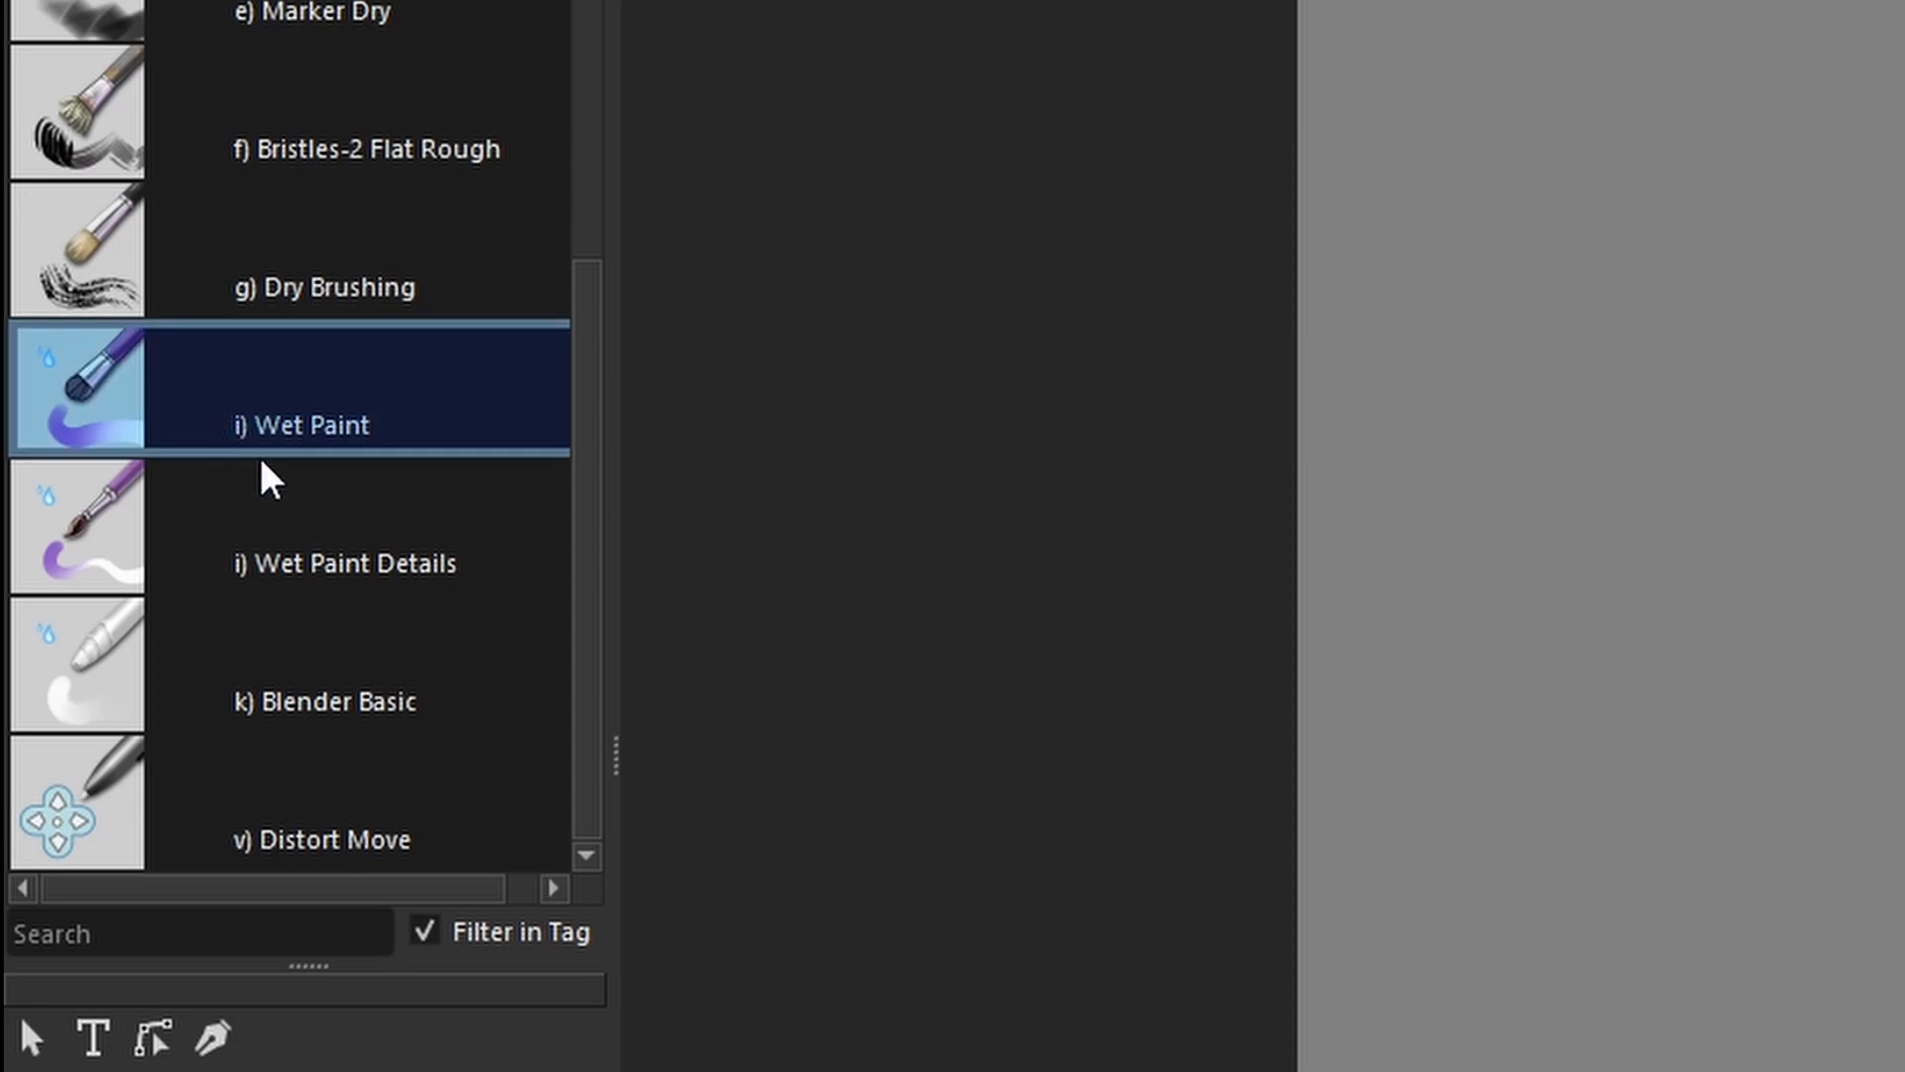
right_click(111, 407)
mouse_move(247, 502)
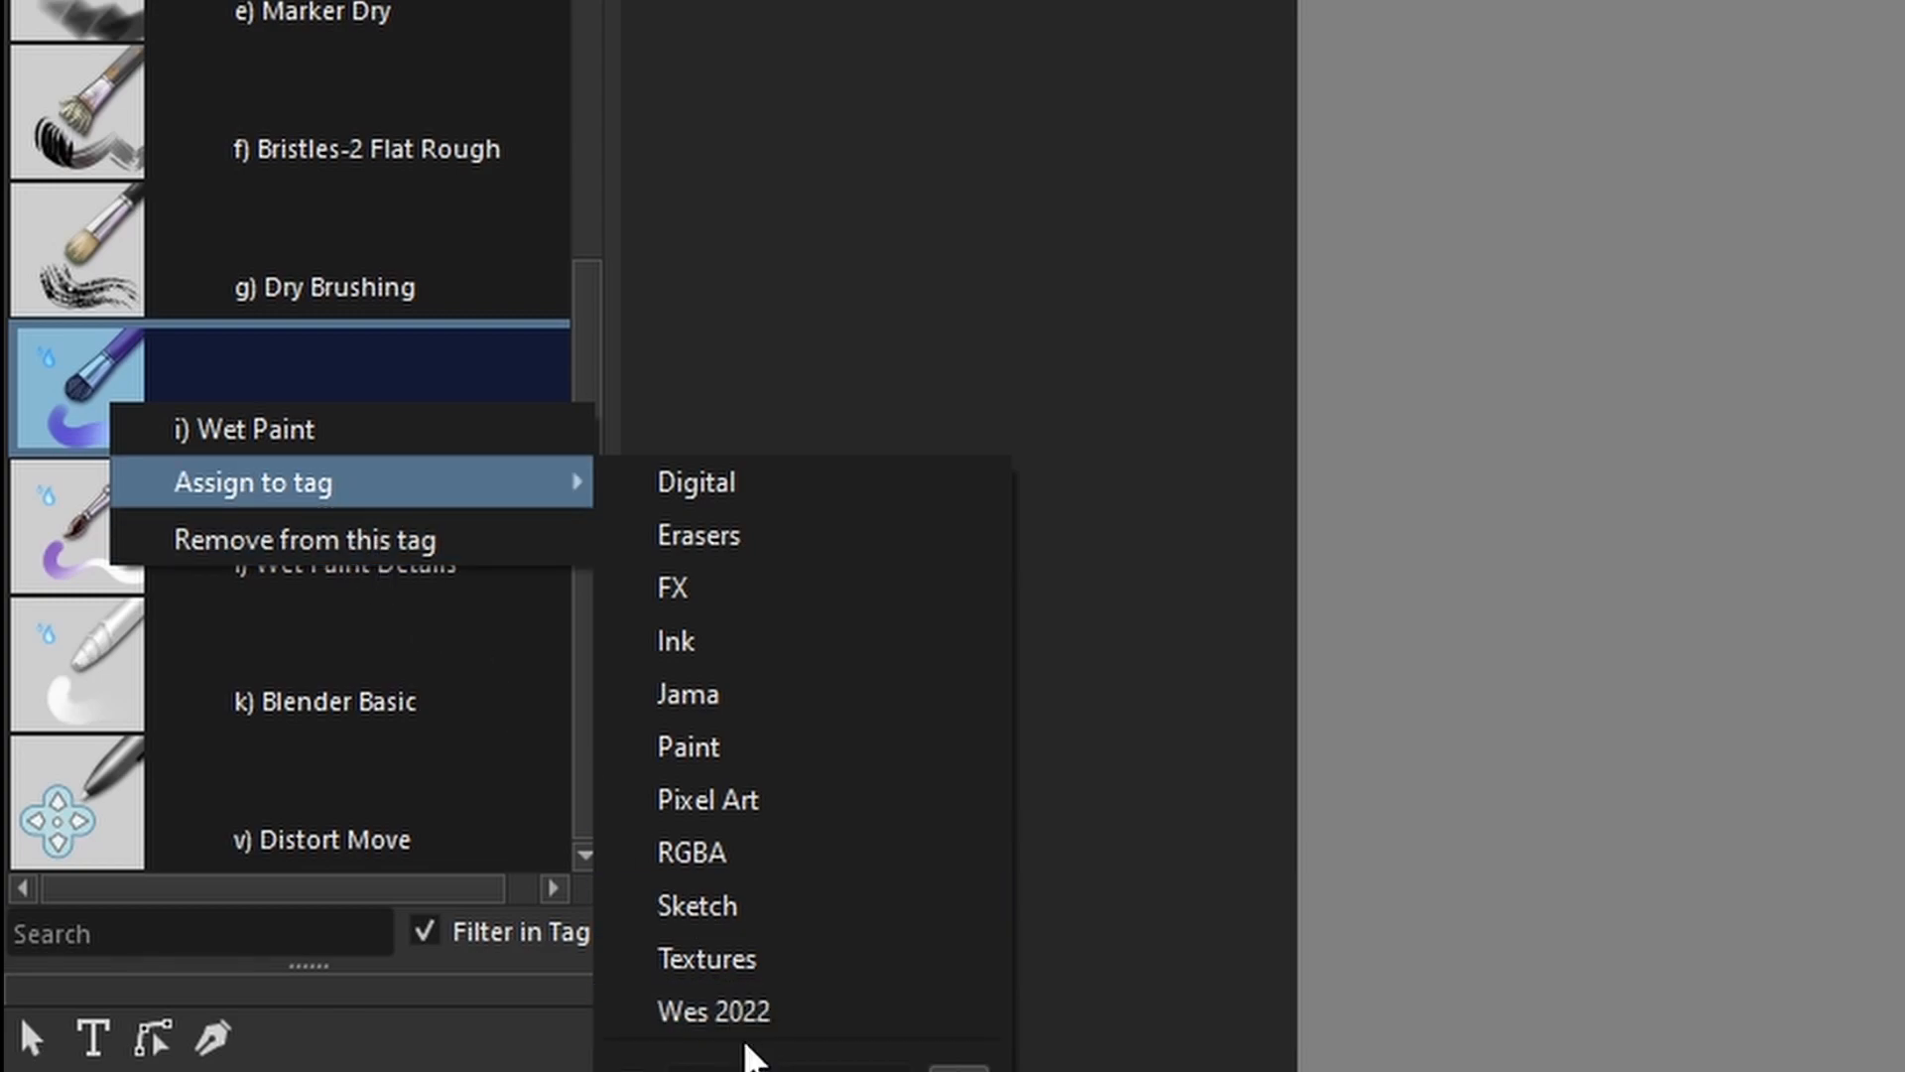
click(742, 1022)
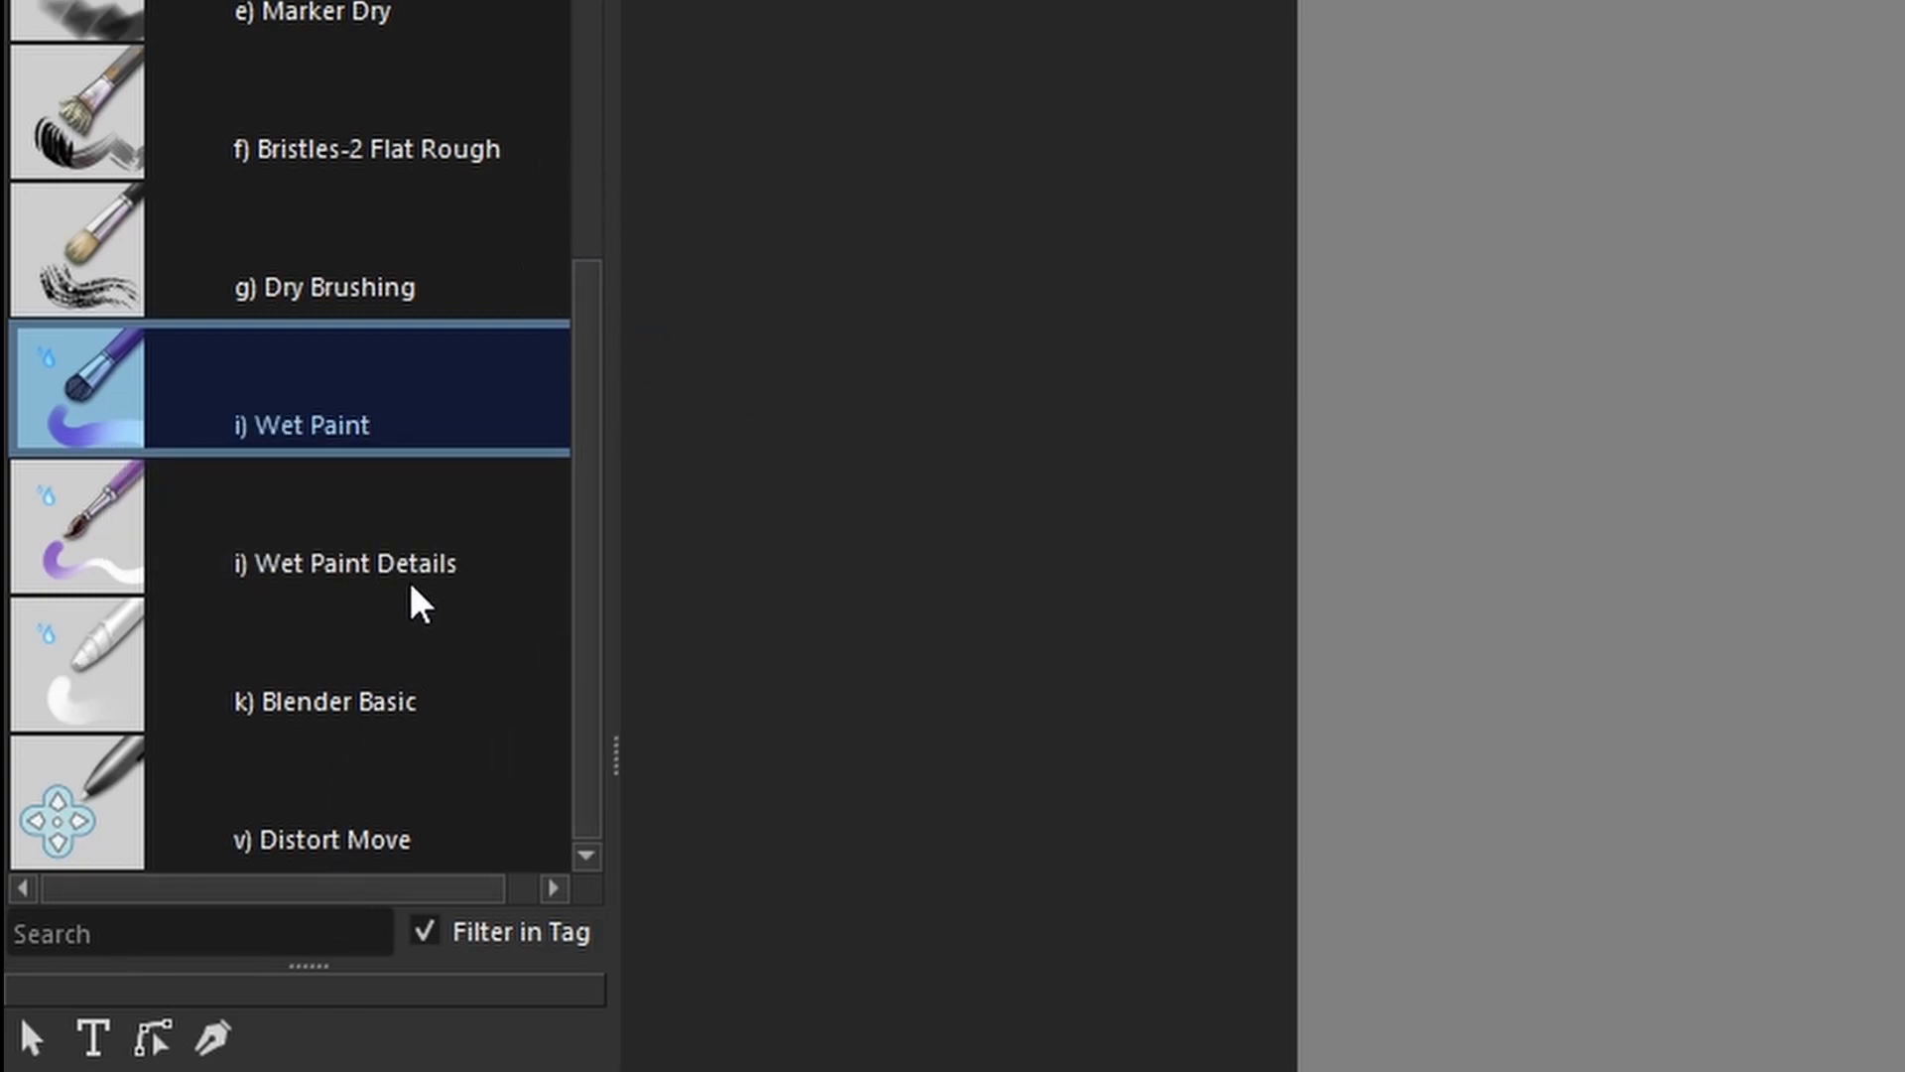
Assign the k) Blender Basic brush to the Wes 2022 tag
click(335, 718)
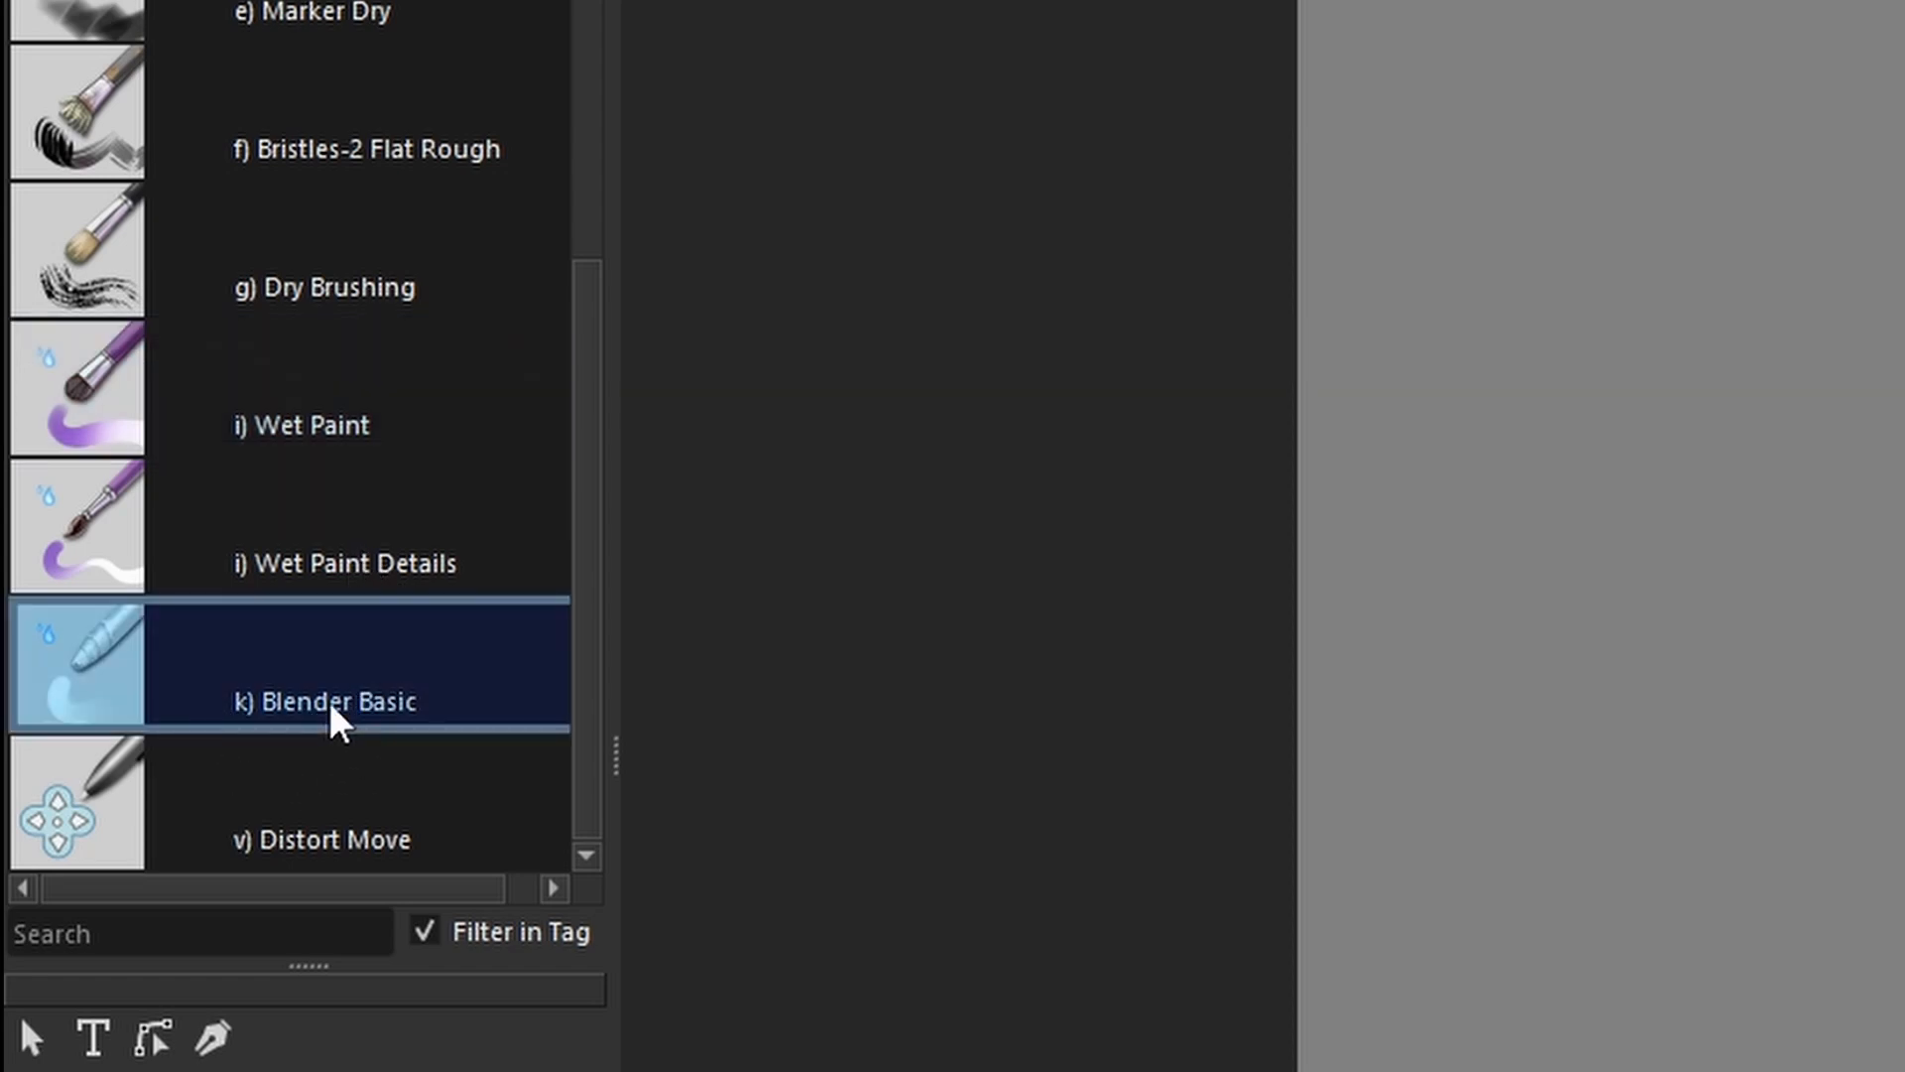
right_click(256, 685)
mouse_move(395, 768)
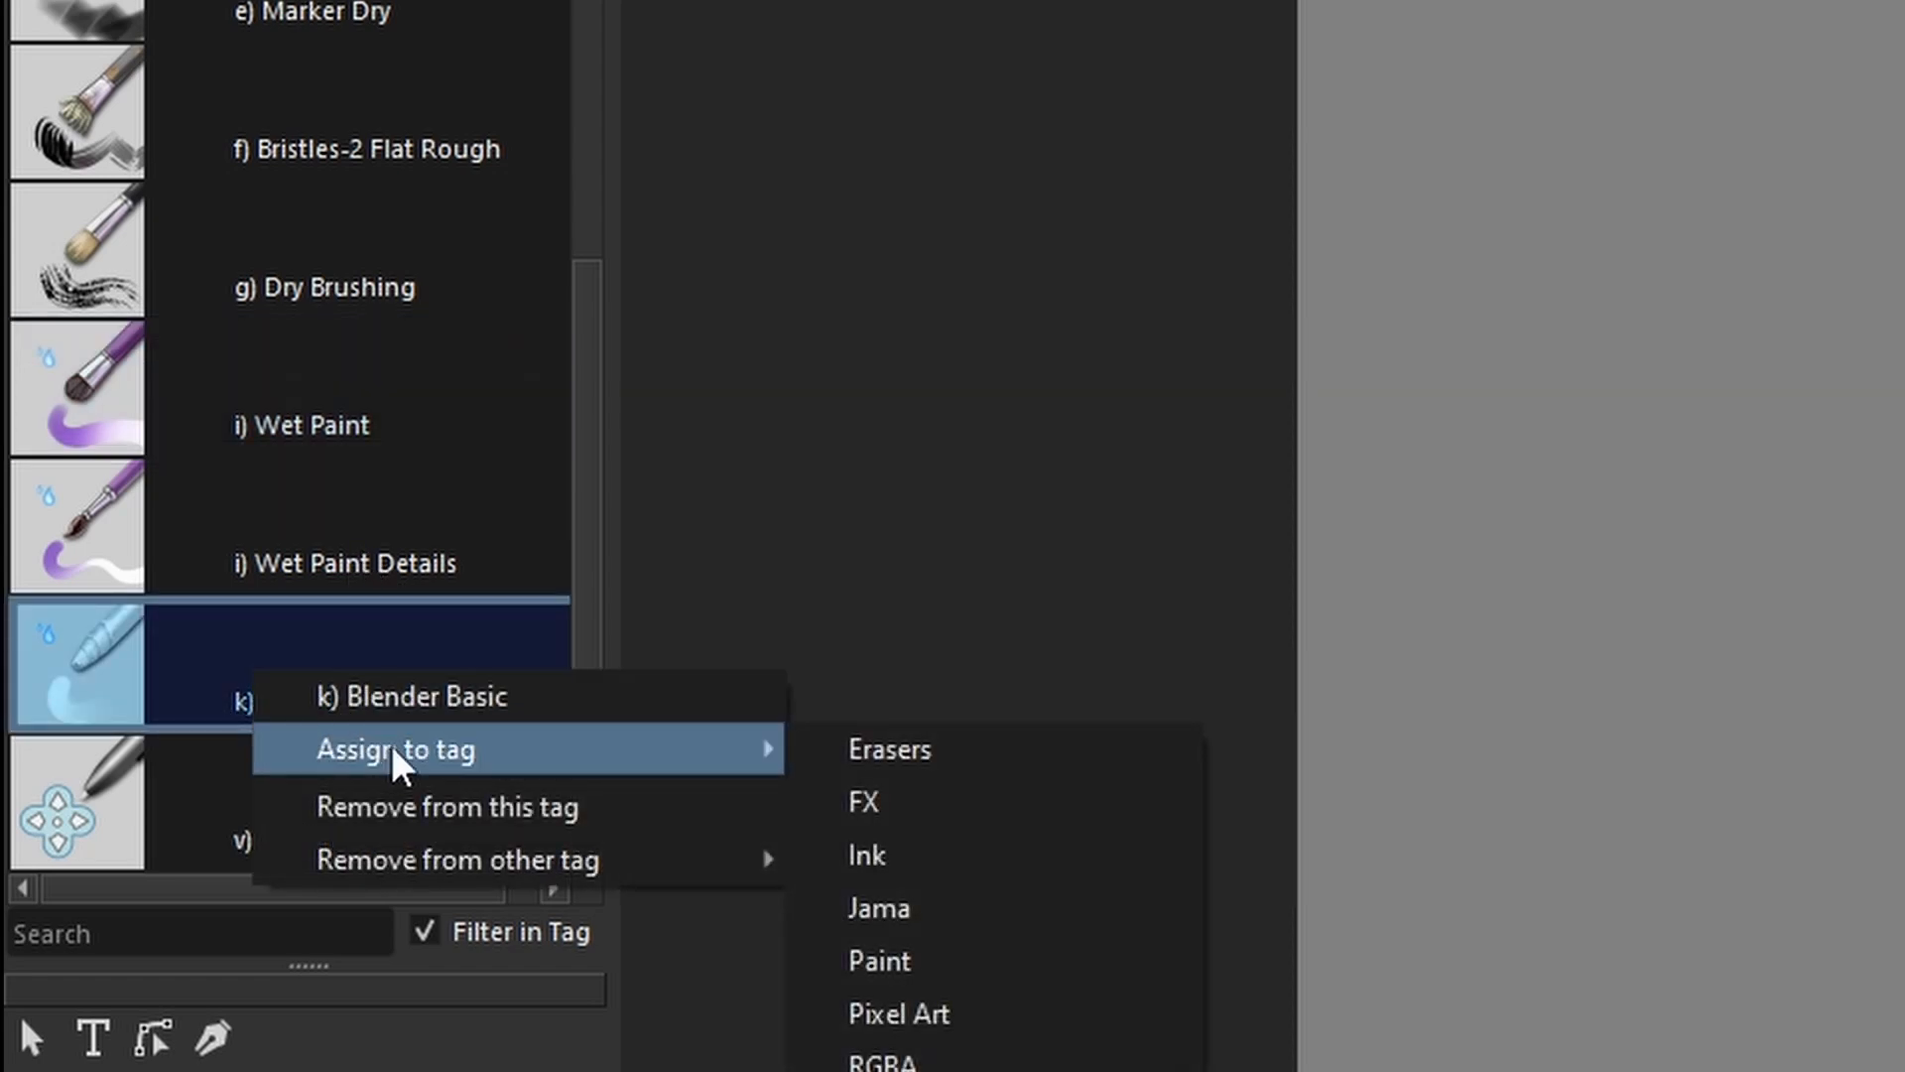
click(982, 1070)
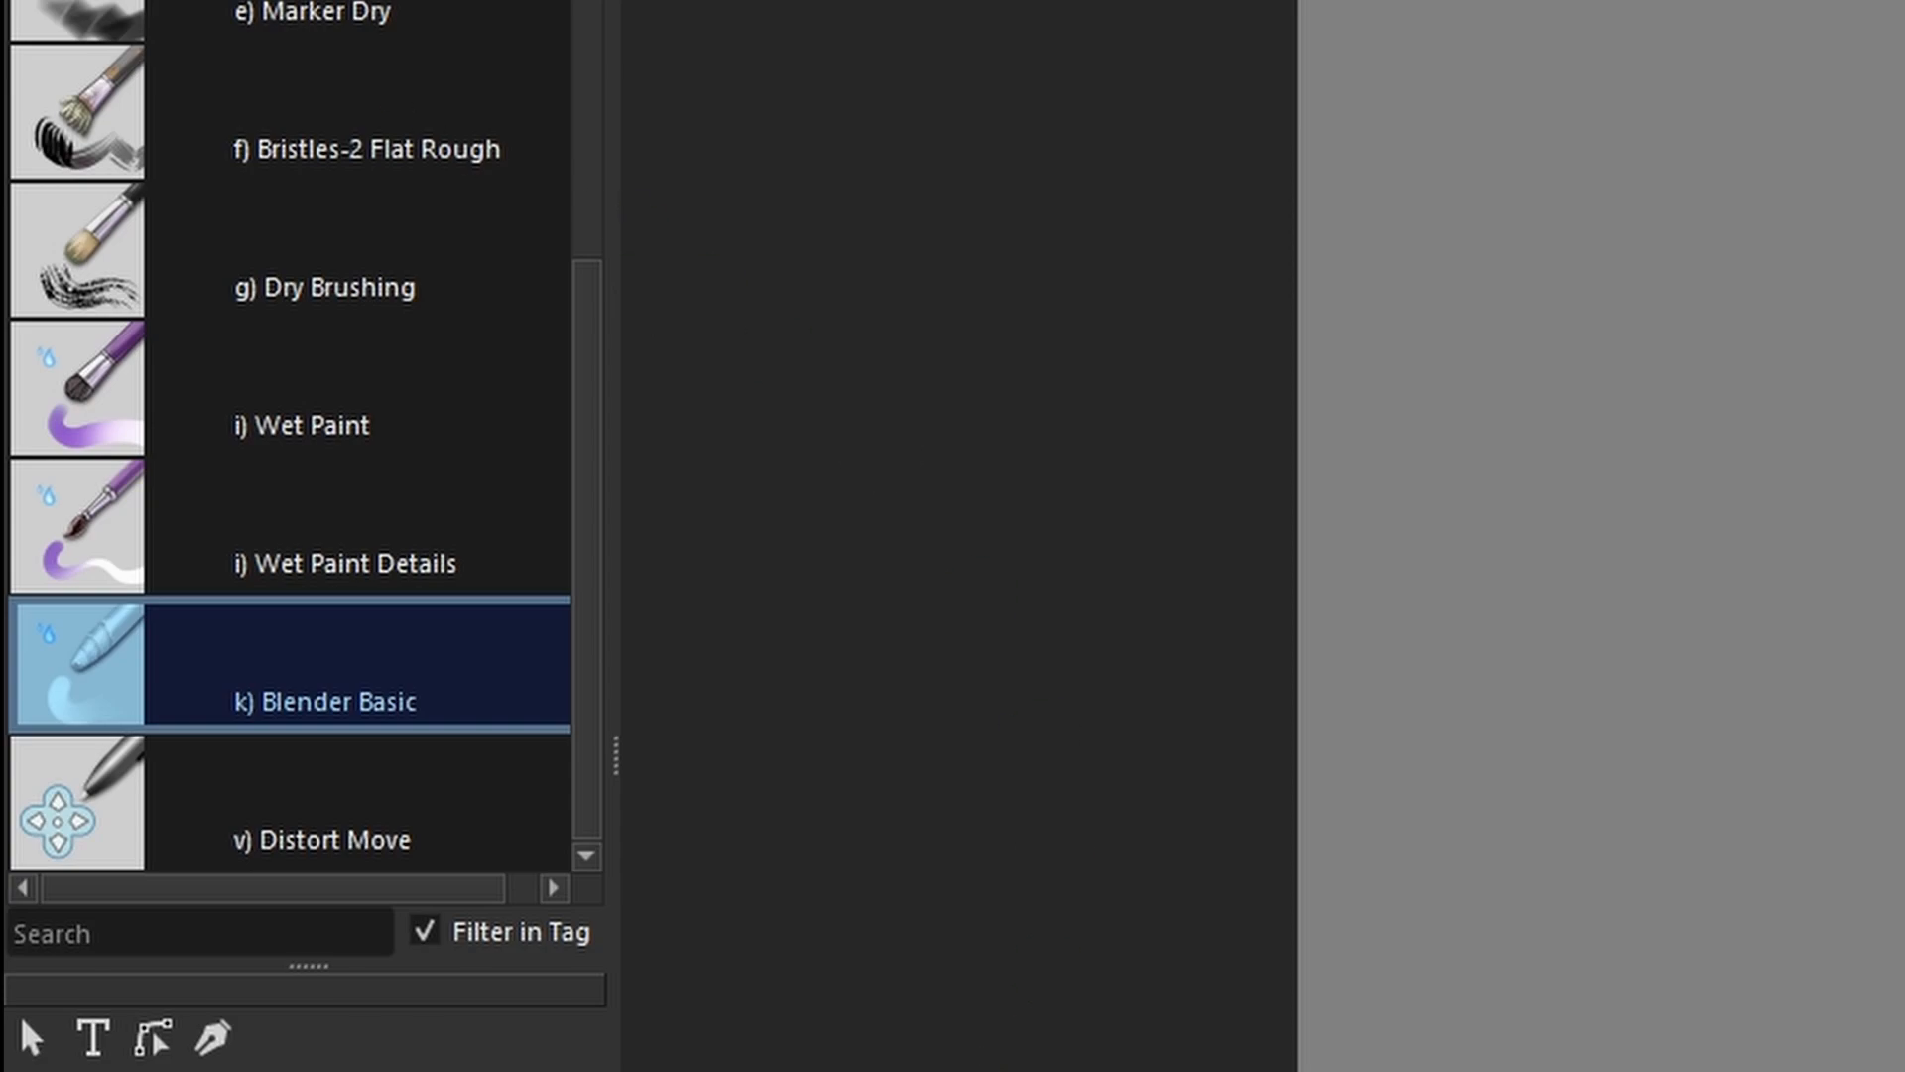
Filter the brush presets by the Wes 2022 tag and select the second b) Basic-2 Opacity brush
click(124, 109)
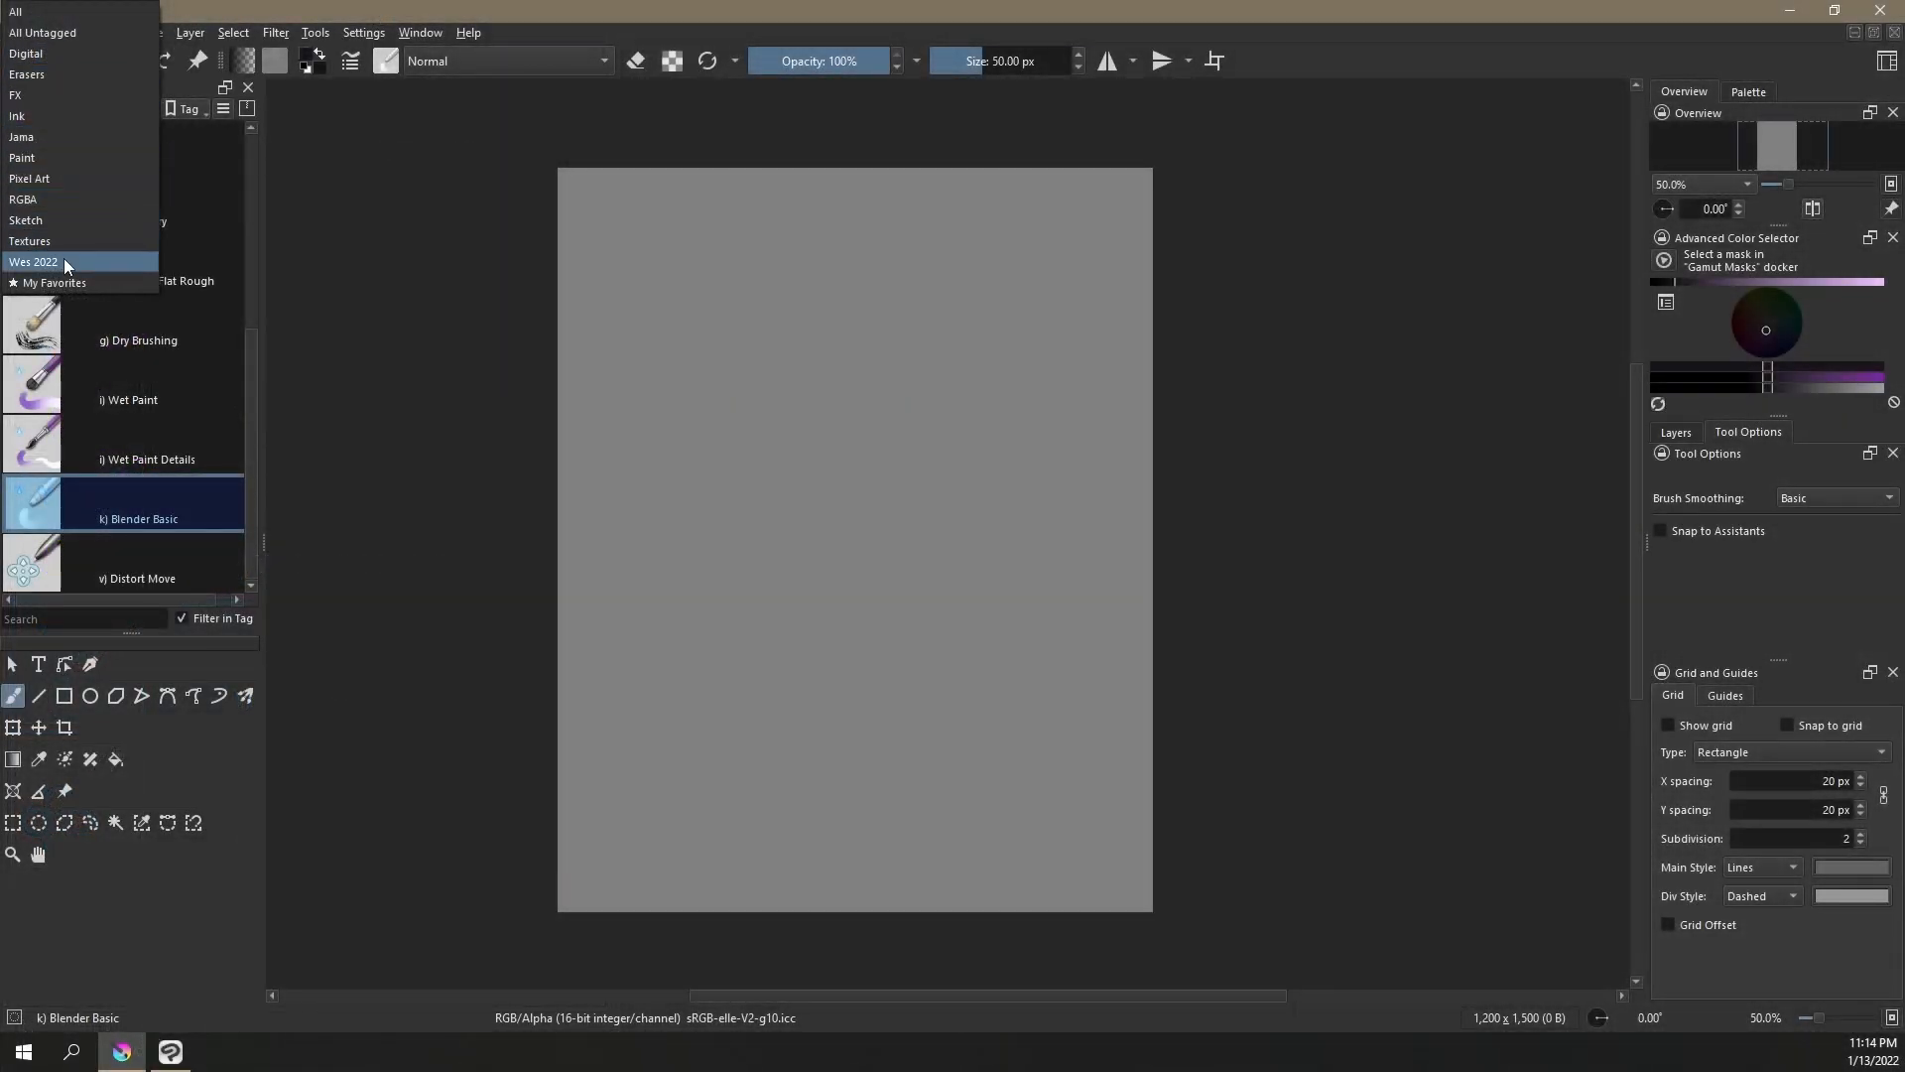
click(63, 264)
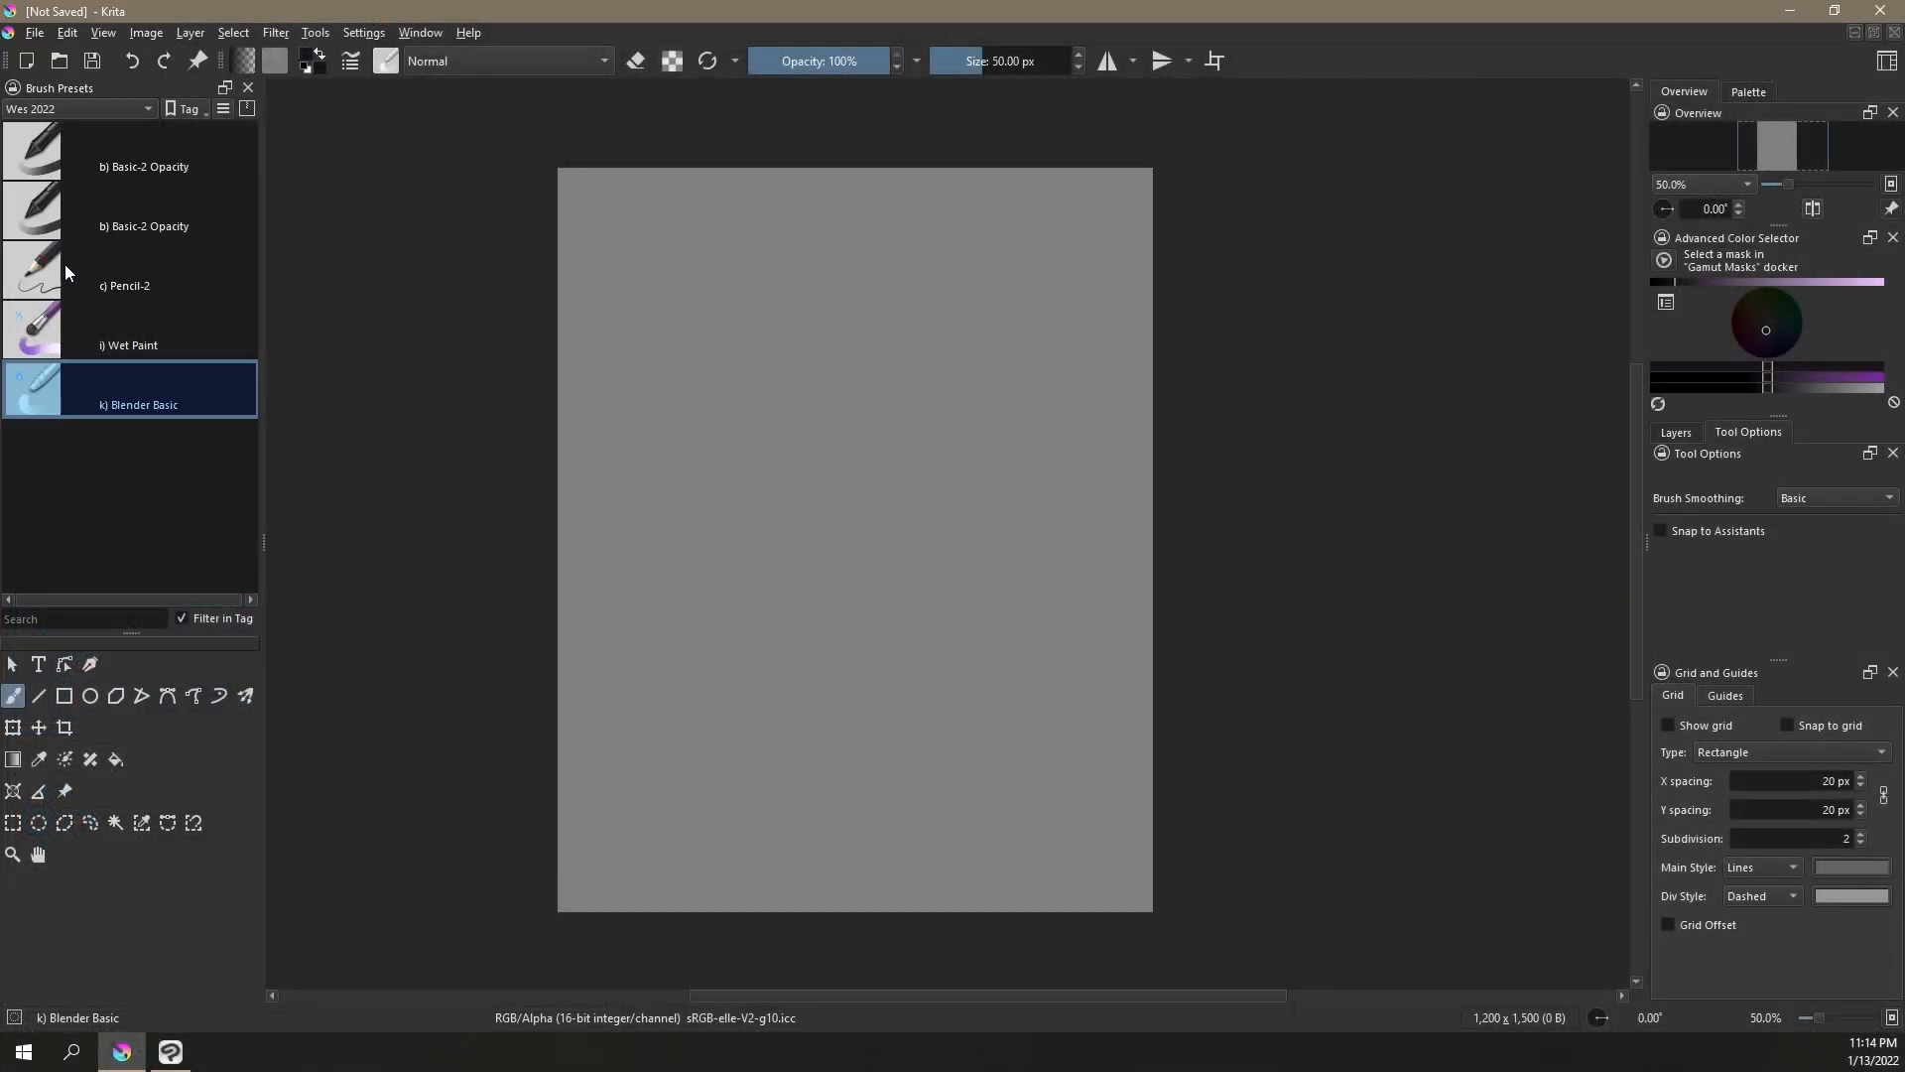
click(149, 226)
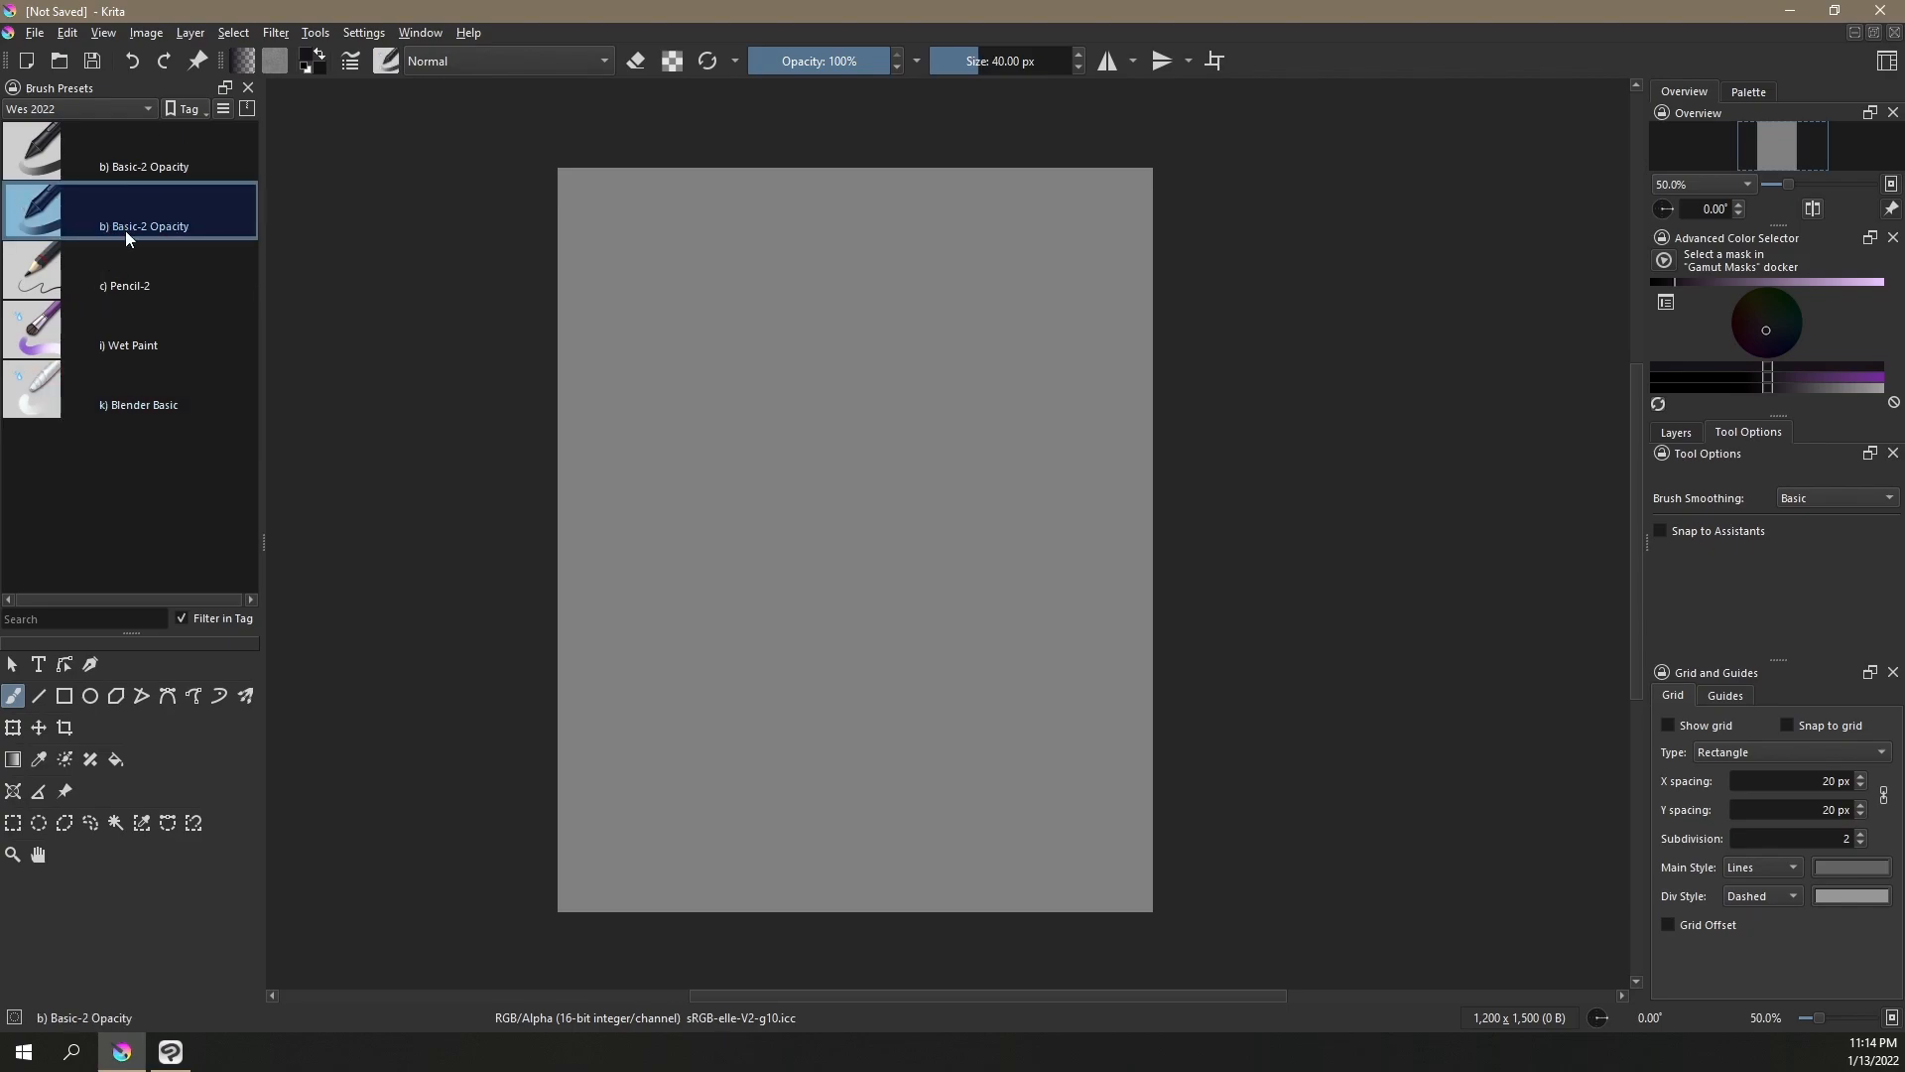
Remove the second b) Basic-2 Opacity brush from the Wes 2022 tag and select the c) Pencil-2 brush
right_click(144, 223)
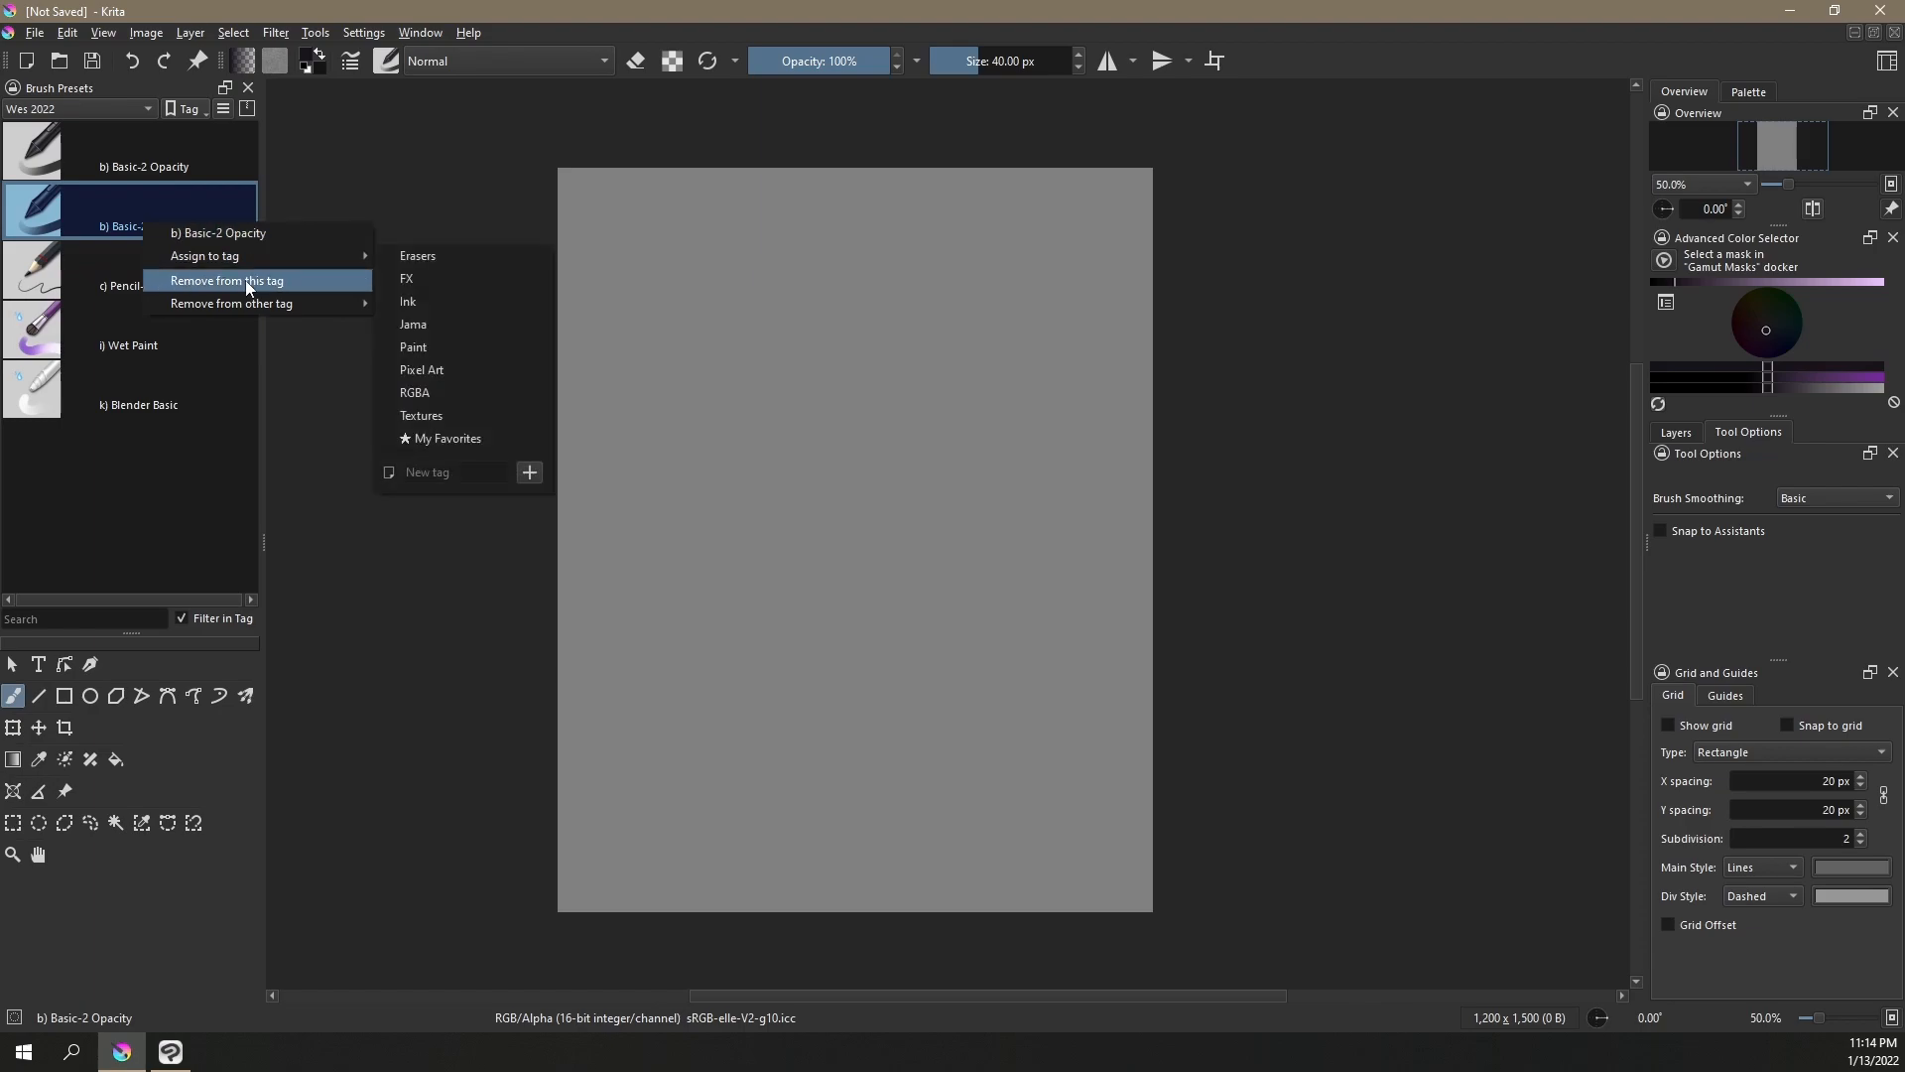
mouse_move(256, 311)
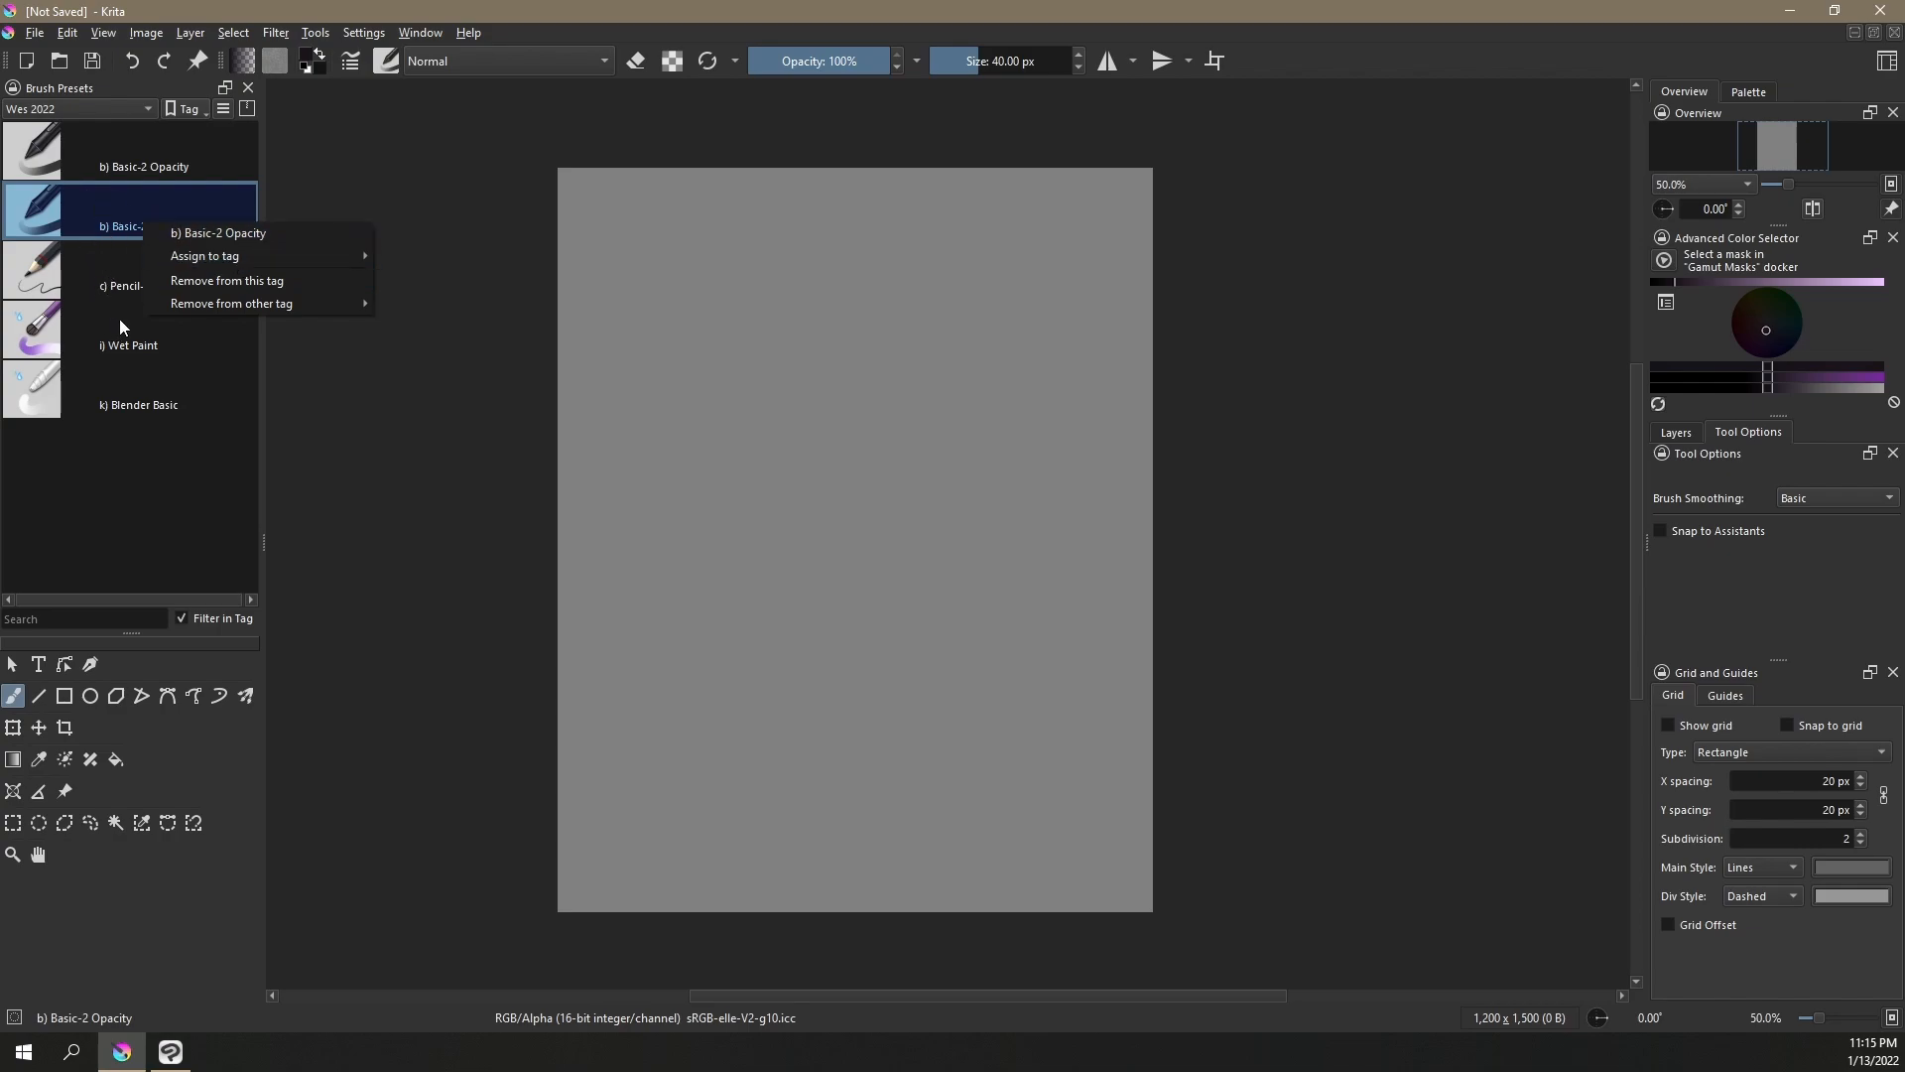
click(203, 280)
click(135, 213)
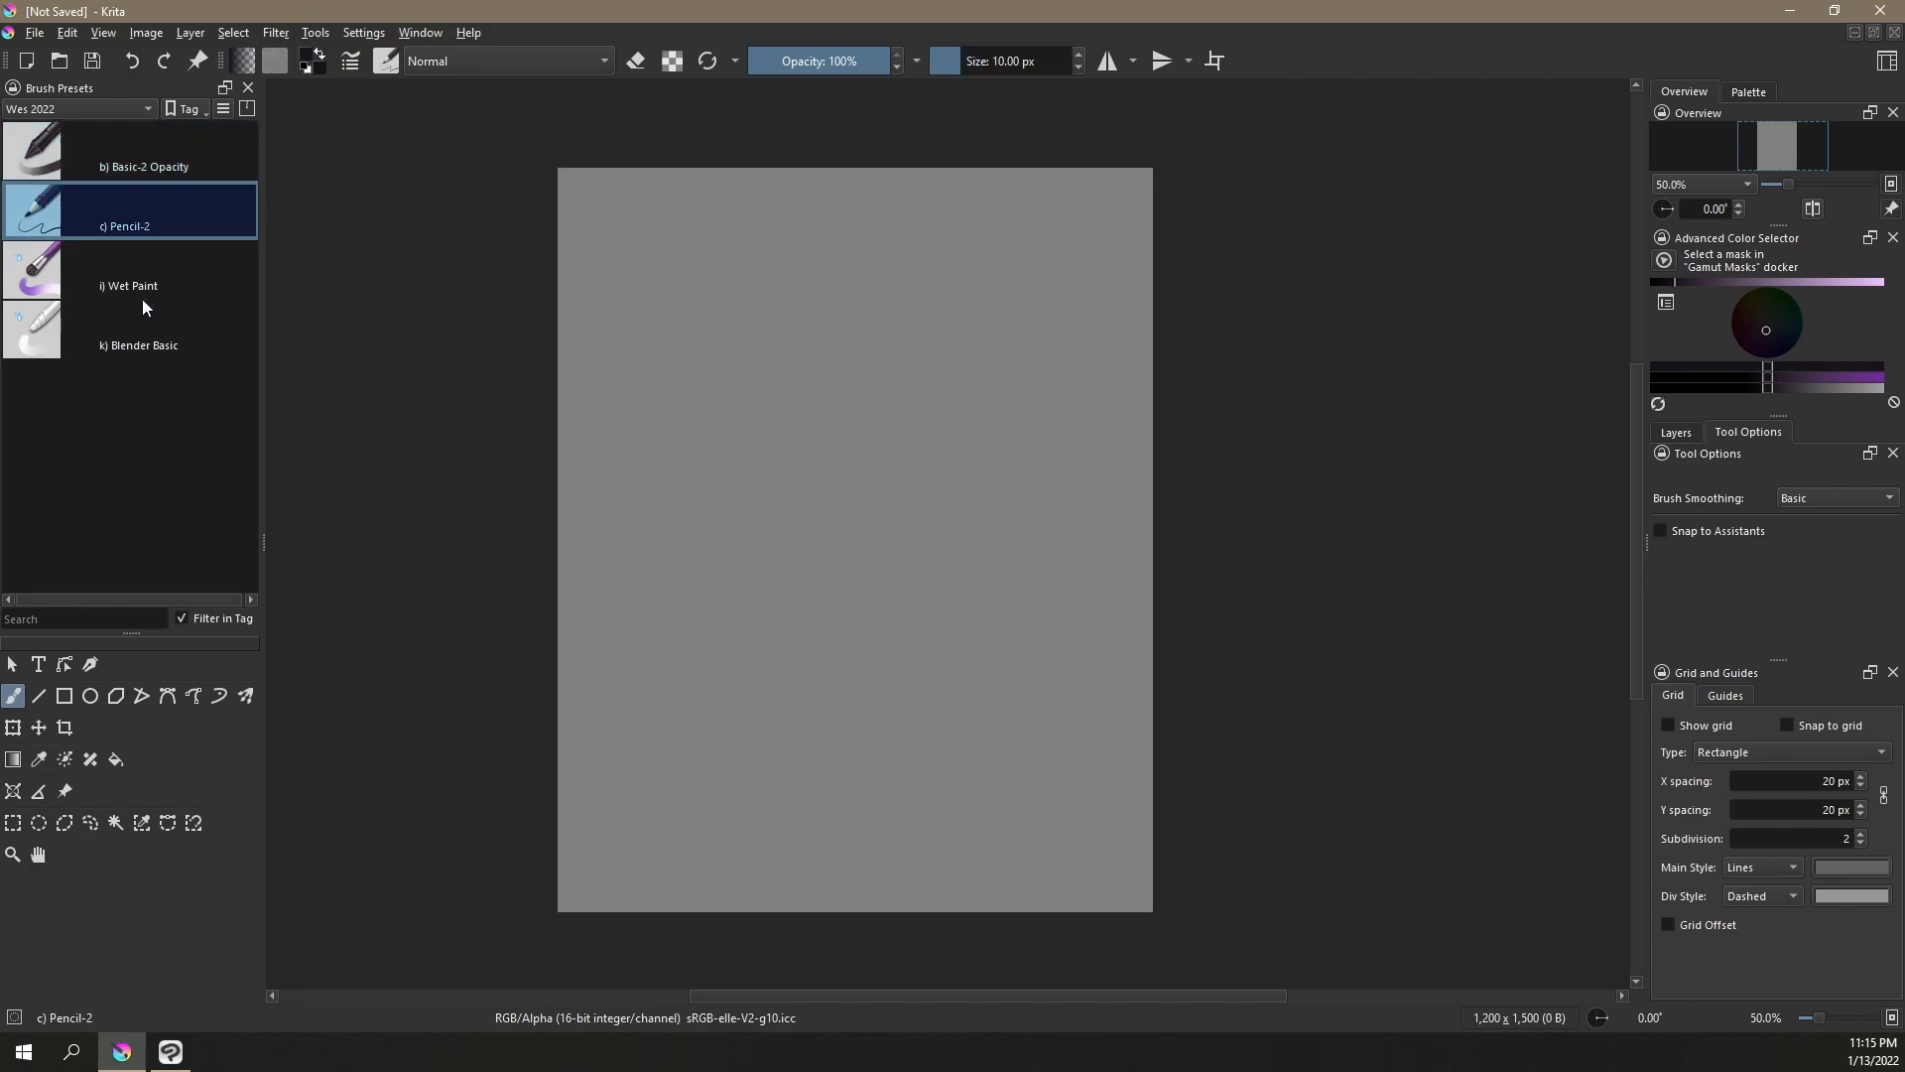
Paint test strokes in the canvas's upper area with the b) Basic-2 Opacity brush, adding sketchy lines around them with c) Pencil-2
click(161, 176)
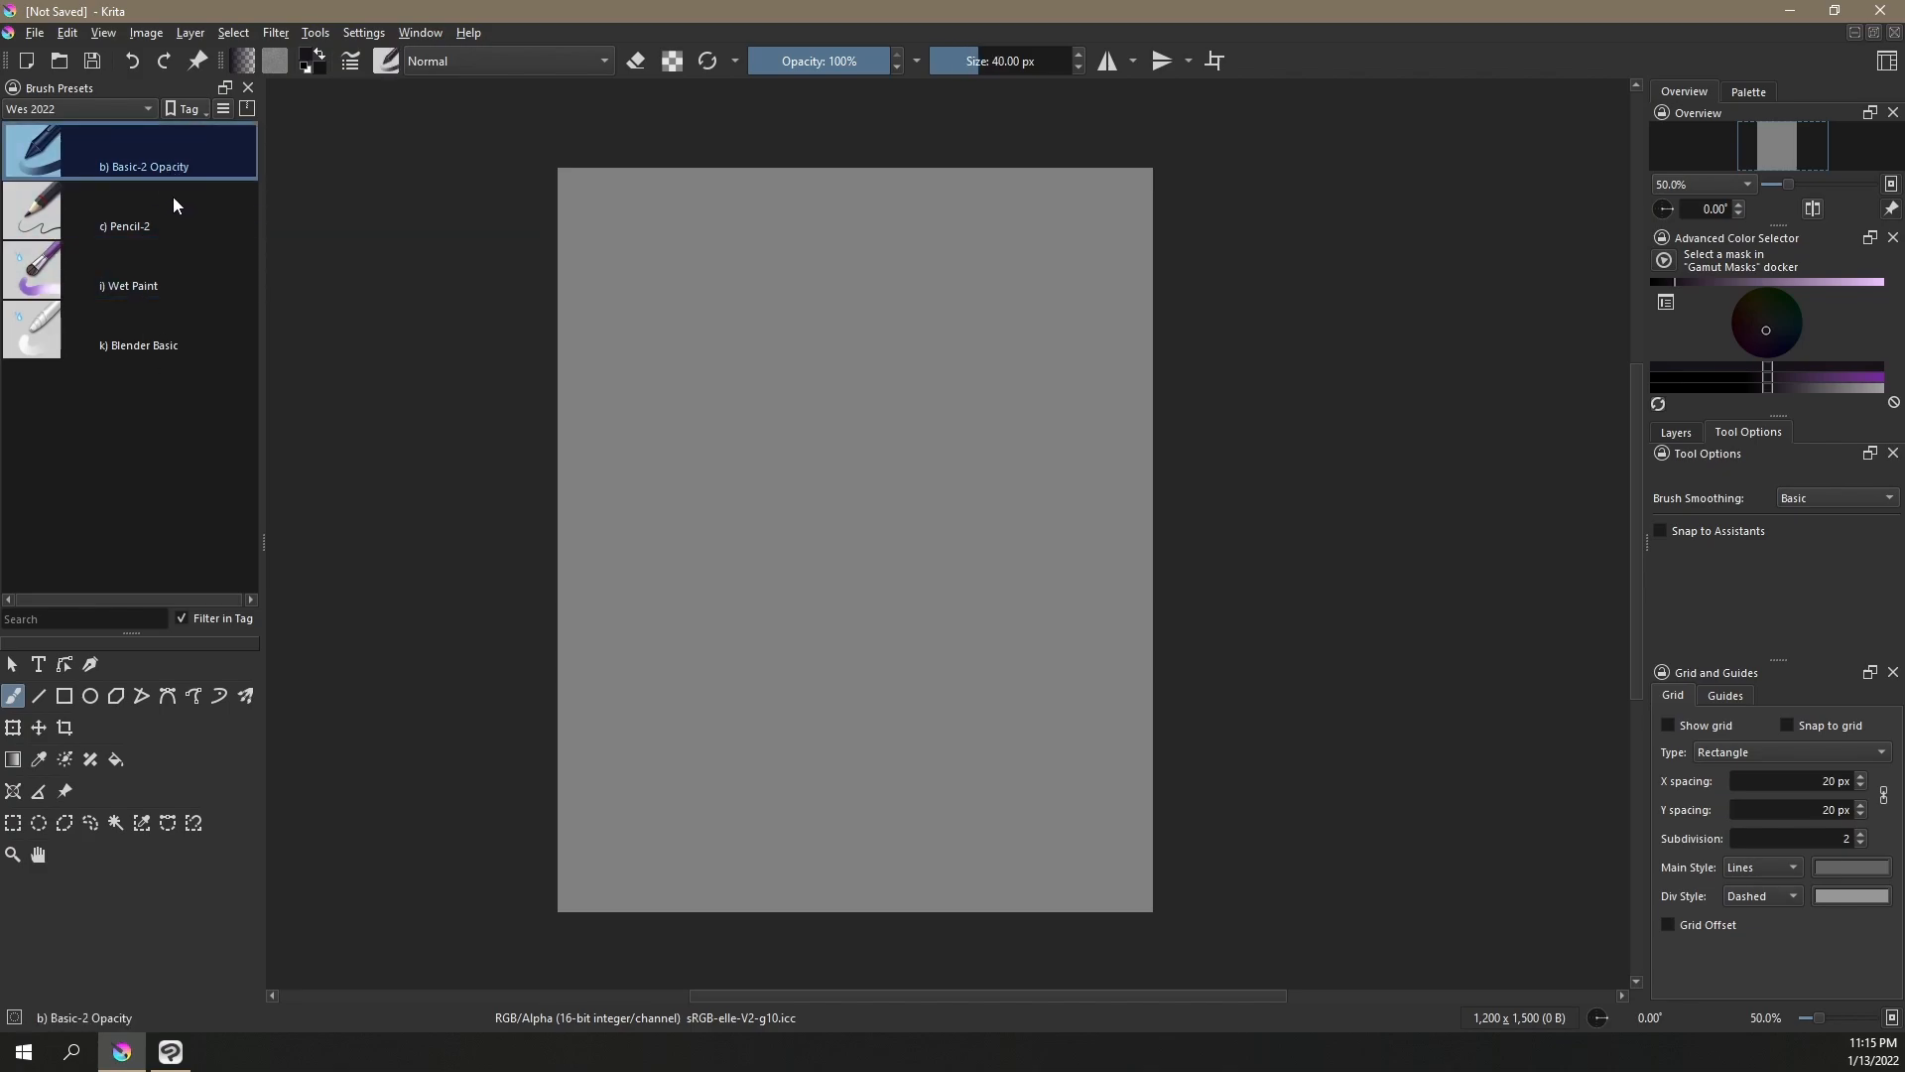
mouse_move(686, 367)
mouse_down()
mouse_move(742, 324)
mouse_move(837, 345)
mouse_up()
click(178, 221)
drag(726, 234, 667, 291)
mouse_move(728, 241)
mouse_down()
mouse_move(665, 304)
mouse_move(668, 384)
mouse_move(707, 408)
mouse_up()
mouse_move(678, 343)
mouse_down()
mouse_move(705, 401)
mouse_move(896, 344)
mouse_up()
drag(636, 399, 893, 320)
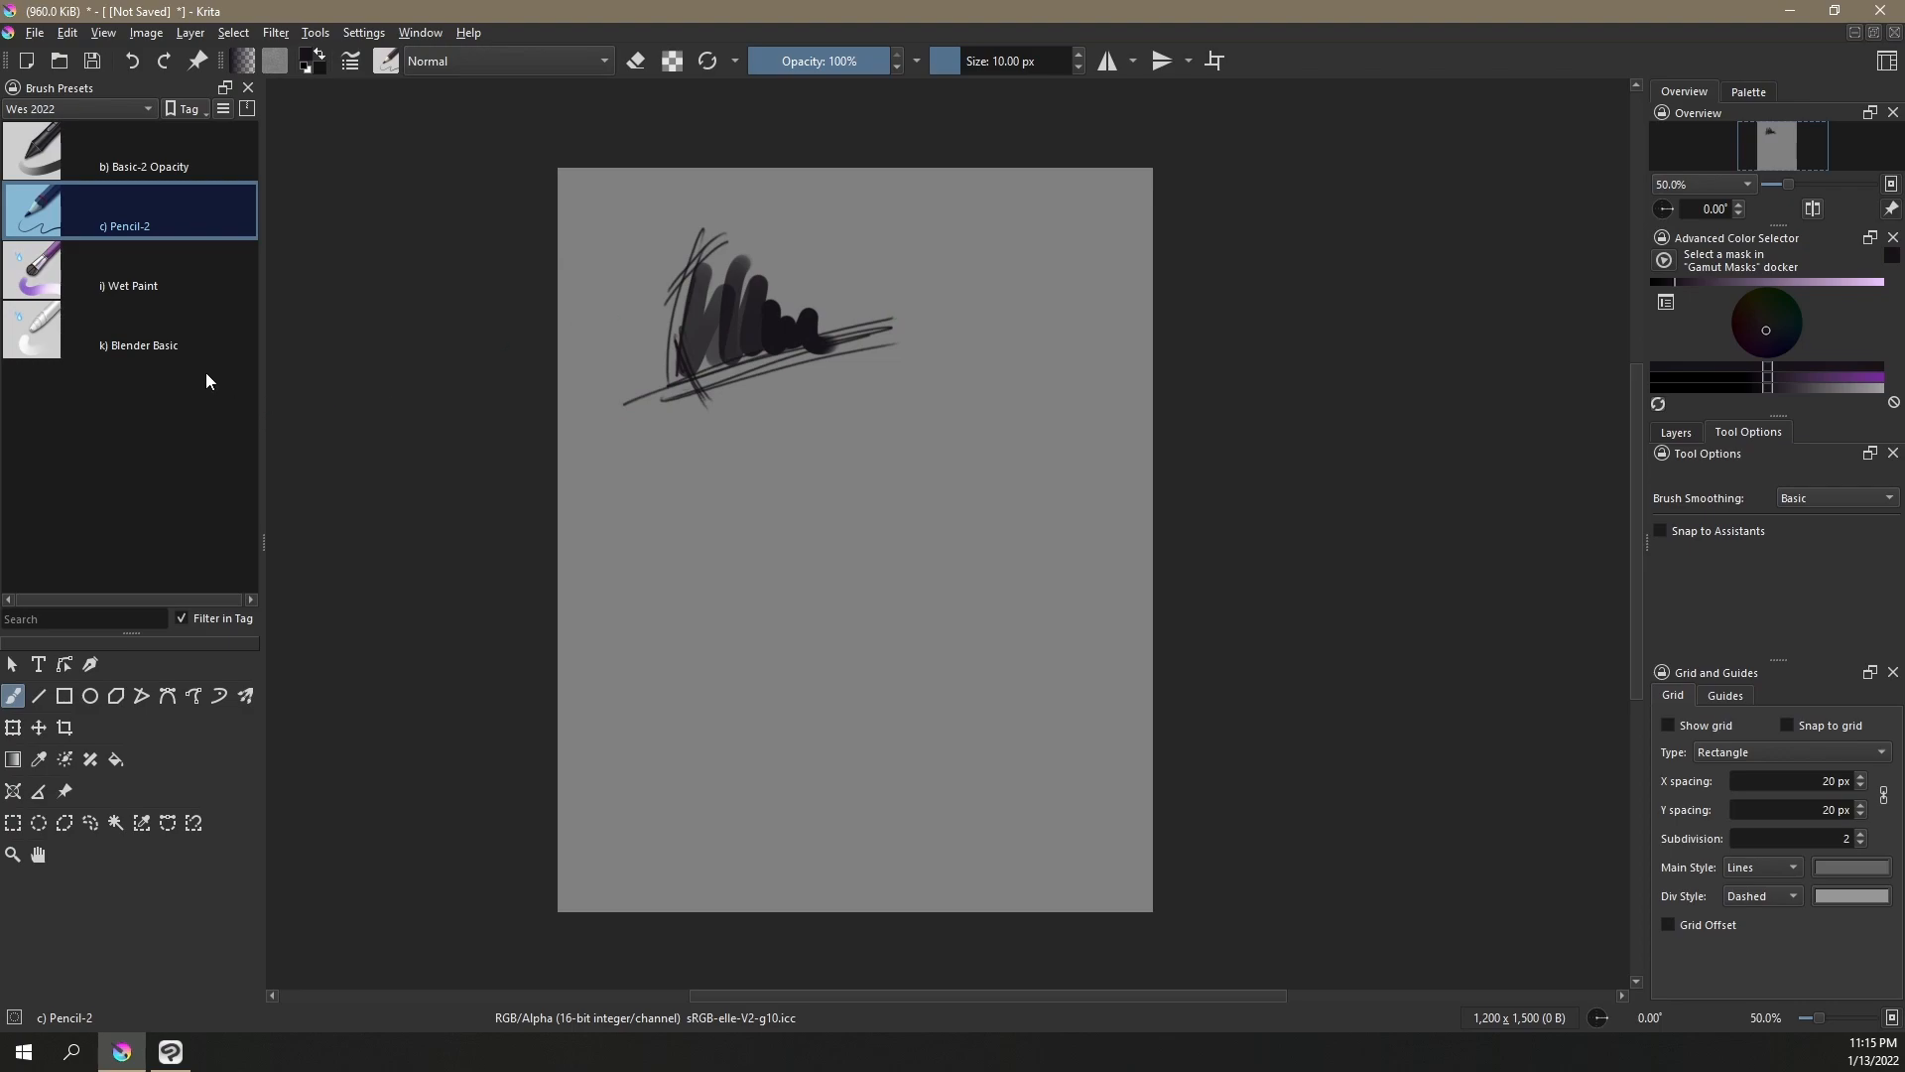
Paint over the test strokes with the i) Wet Paint brush and smudge them with k) Blender Basic
click(144, 270)
mouse_move(682, 332)
mouse_down()
mouse_move(759, 283)
mouse_move(717, 344)
mouse_move(782, 319)
mouse_move(781, 342)
mouse_move(865, 293)
mouse_move(851, 325)
mouse_move(761, 351)
mouse_move(896, 286)
mouse_up()
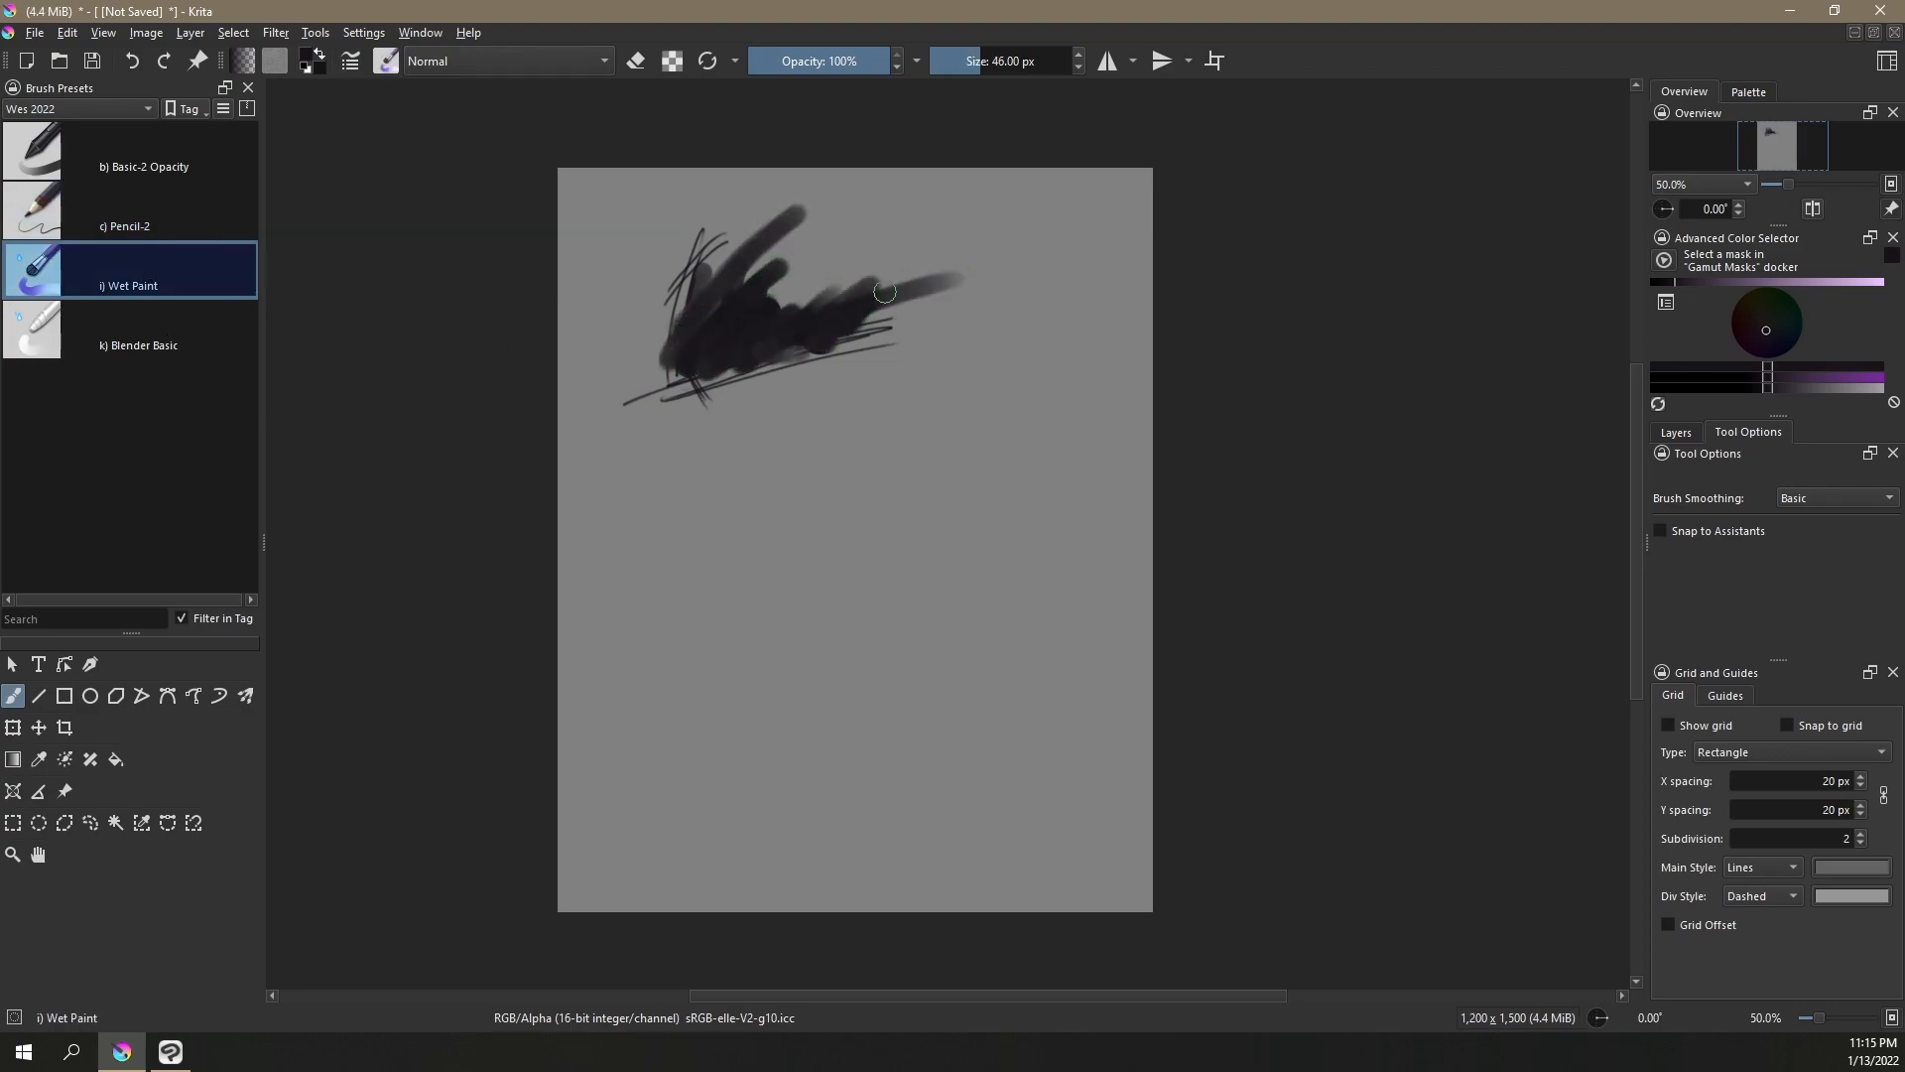
click(149, 337)
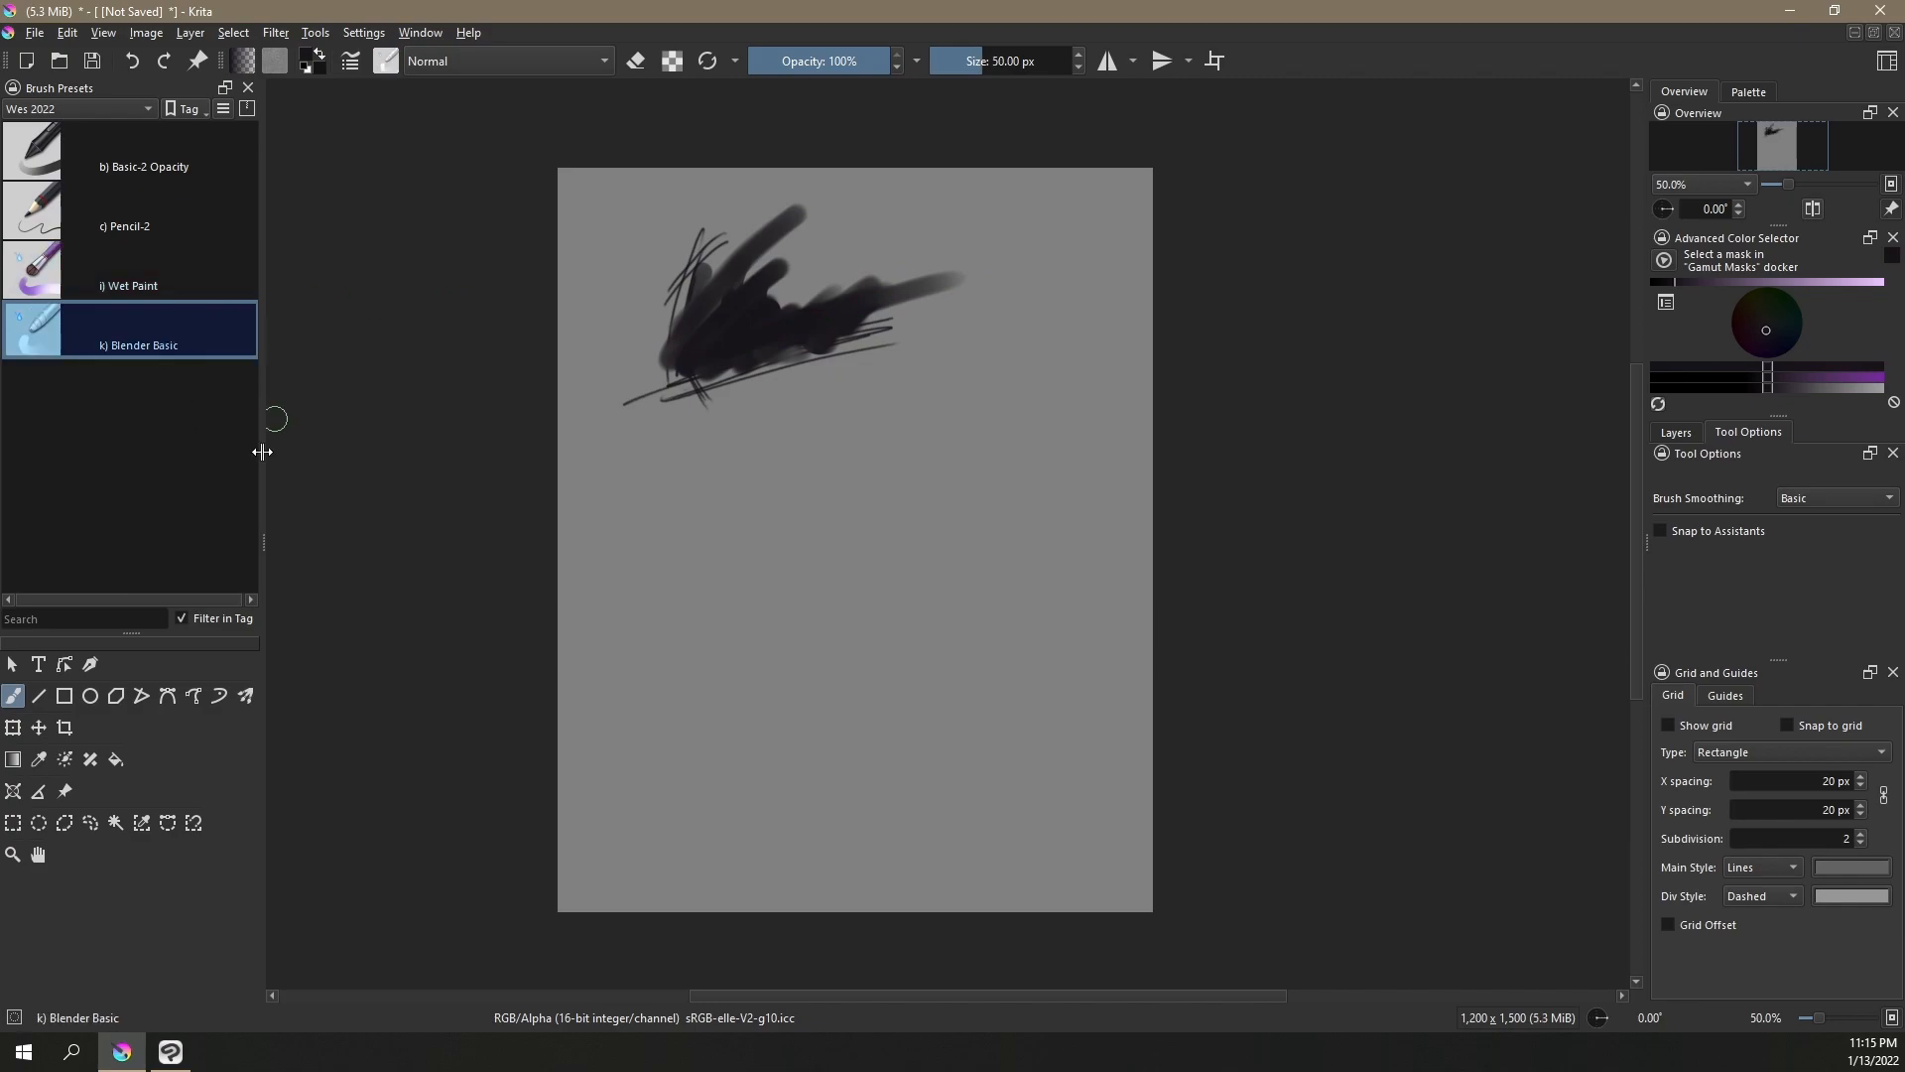
mouse_move(683, 370)
mouse_down()
mouse_move(623, 407)
mouse_move(729, 294)
mouse_move(639, 377)
mouse_move(663, 369)
mouse_move(675, 262)
mouse_move(694, 307)
mouse_move(664, 429)
mouse_move(824, 303)
mouse_move(852, 355)
mouse_move(918, 303)
mouse_up()
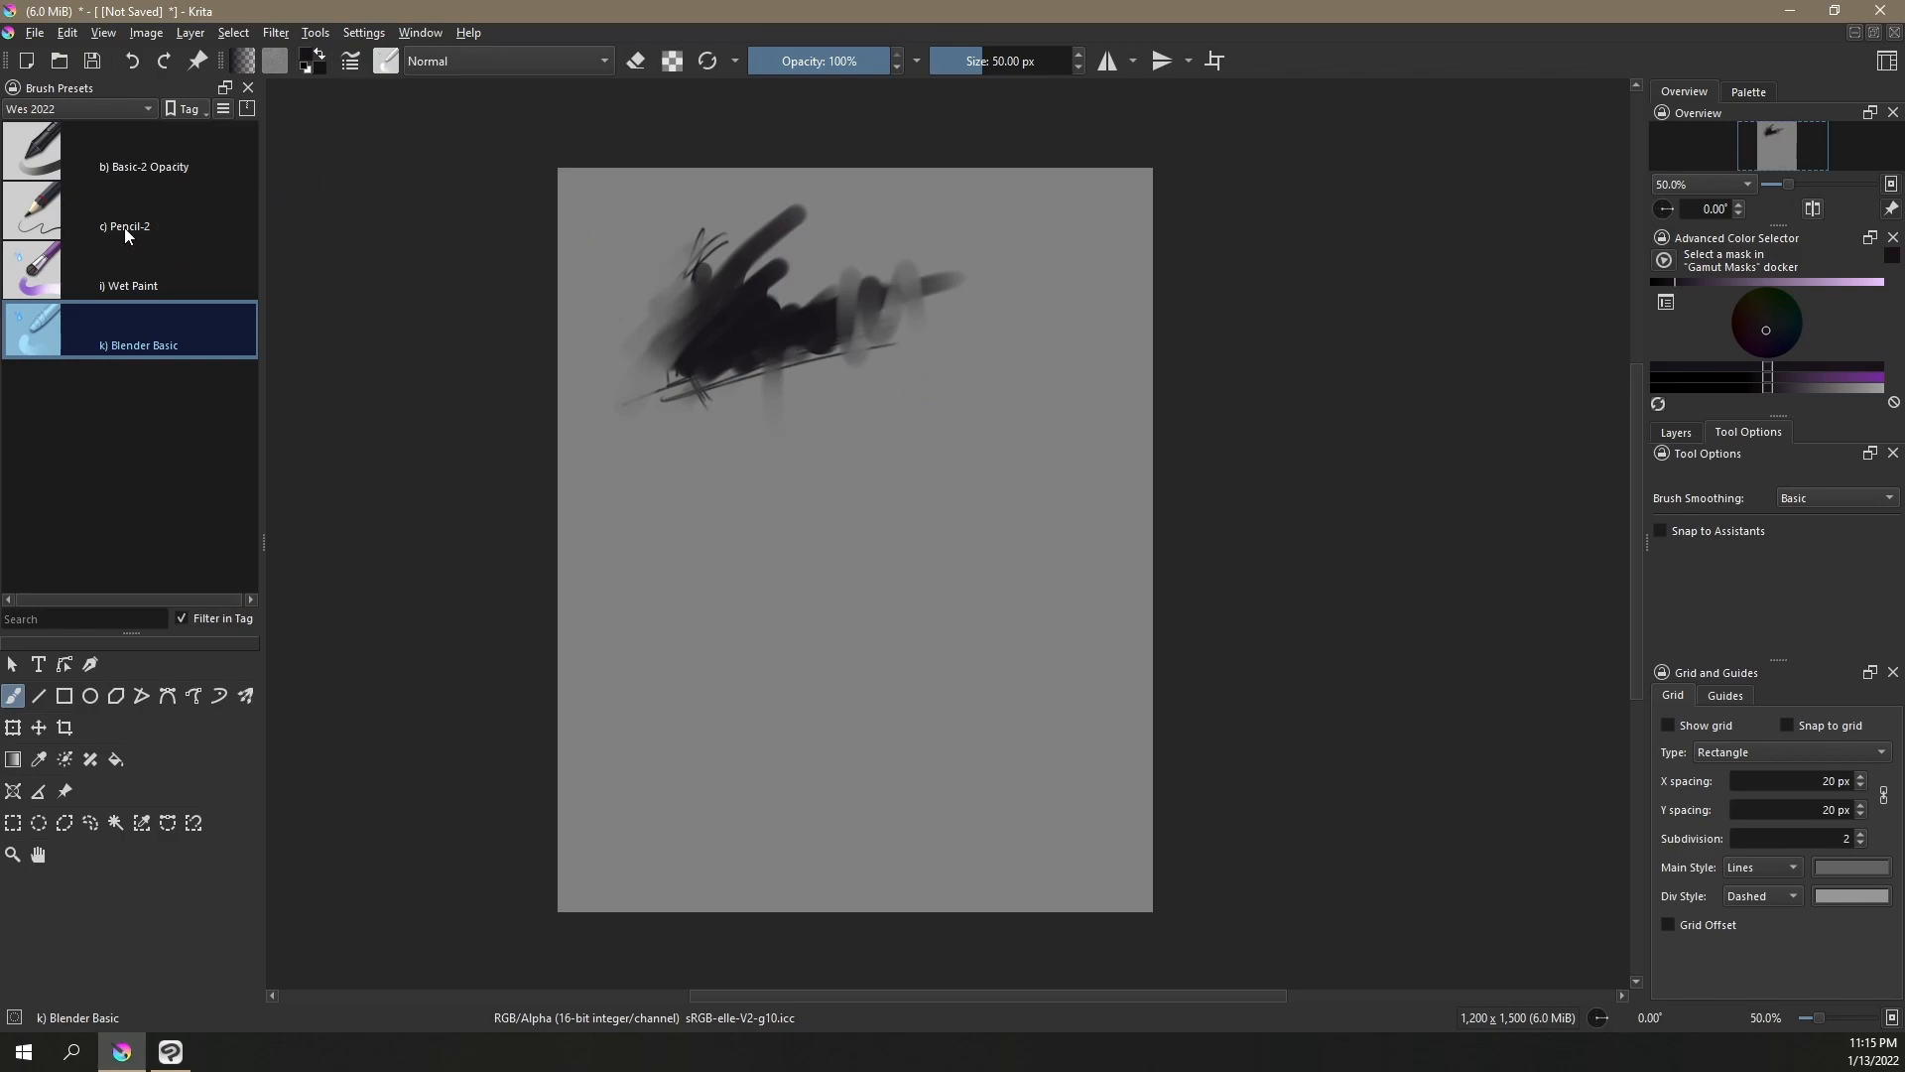
Switch back and forth between the four brushes in the Wes 2022 tag, finishing on k) Blender Basic
click(116, 281)
click(122, 234)
click(116, 175)
click(117, 238)
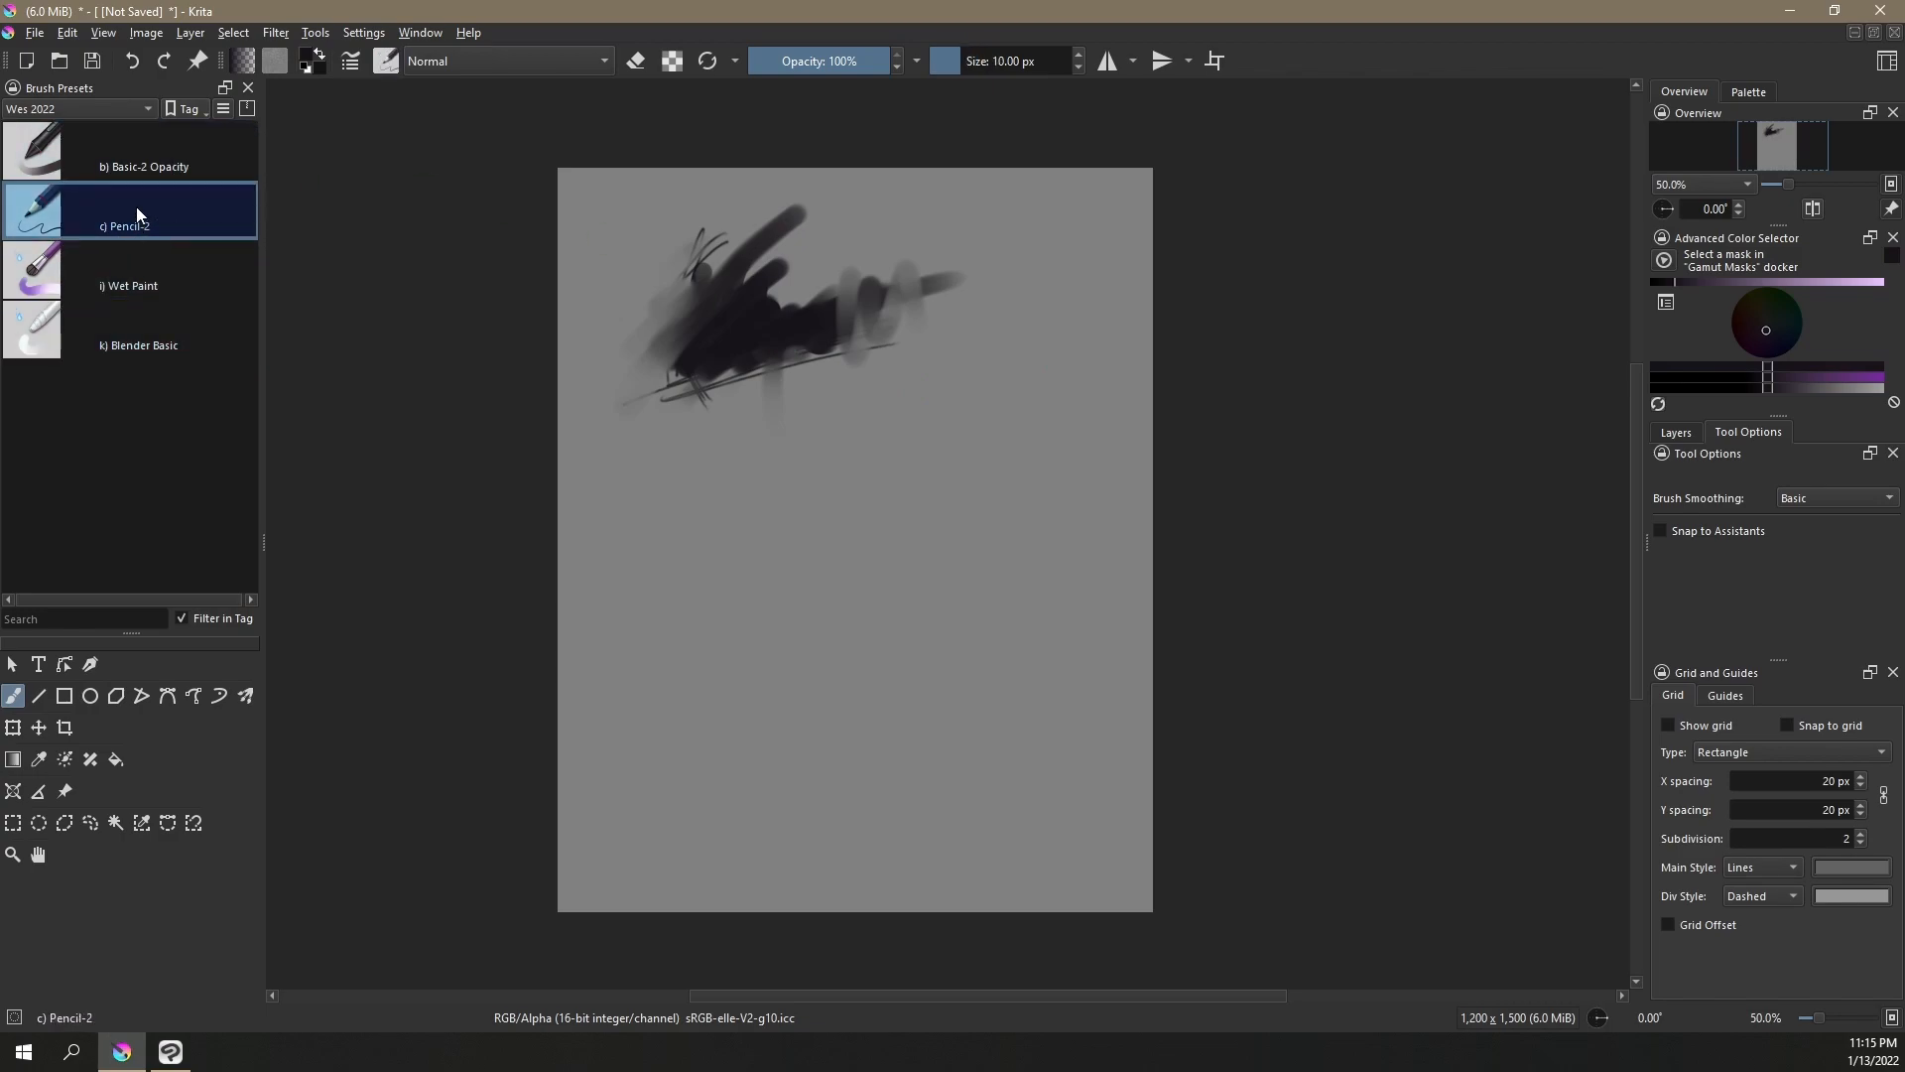
click(105, 269)
click(98, 359)
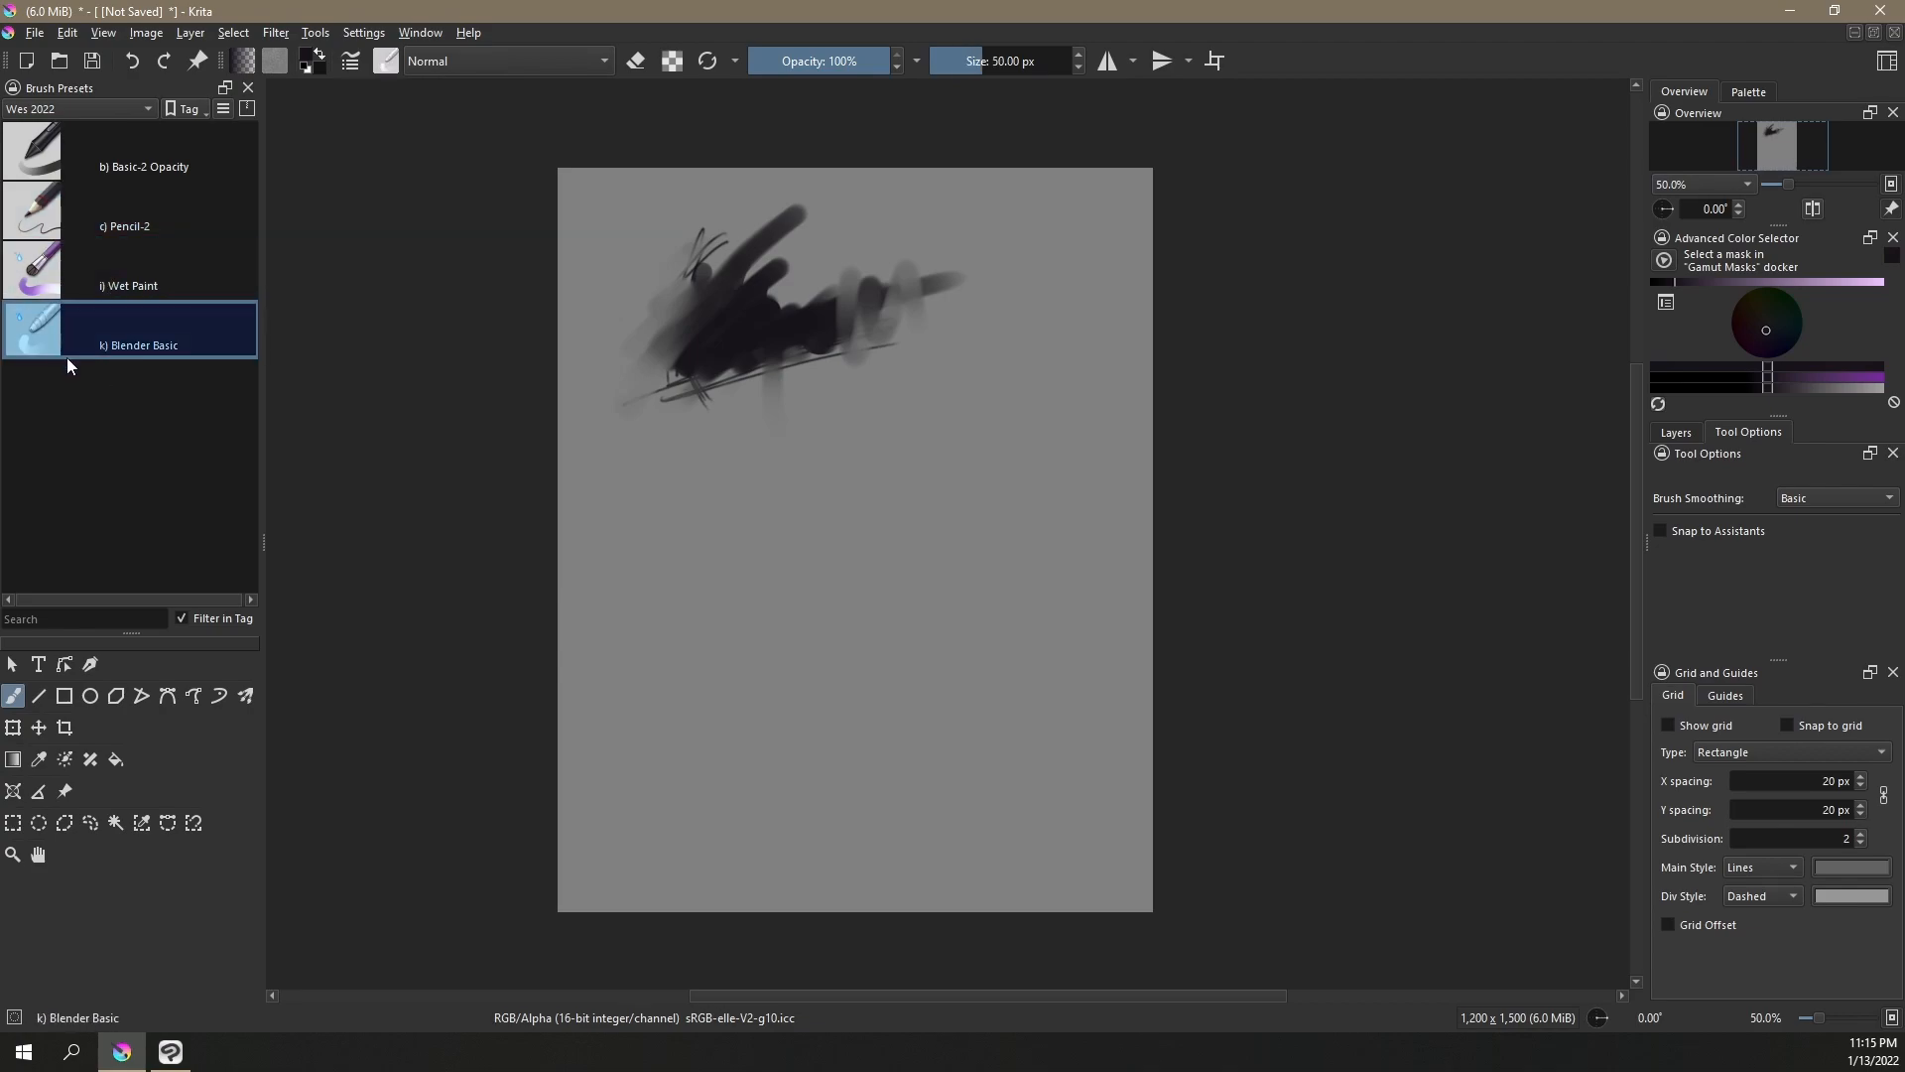
click(41, 284)
click(52, 218)
click(58, 164)
click(61, 284)
click(56, 350)
Examine the tag options, display options, pop-up palette and i) Wet Paint preset options for a way to rename a brush
click(188, 110)
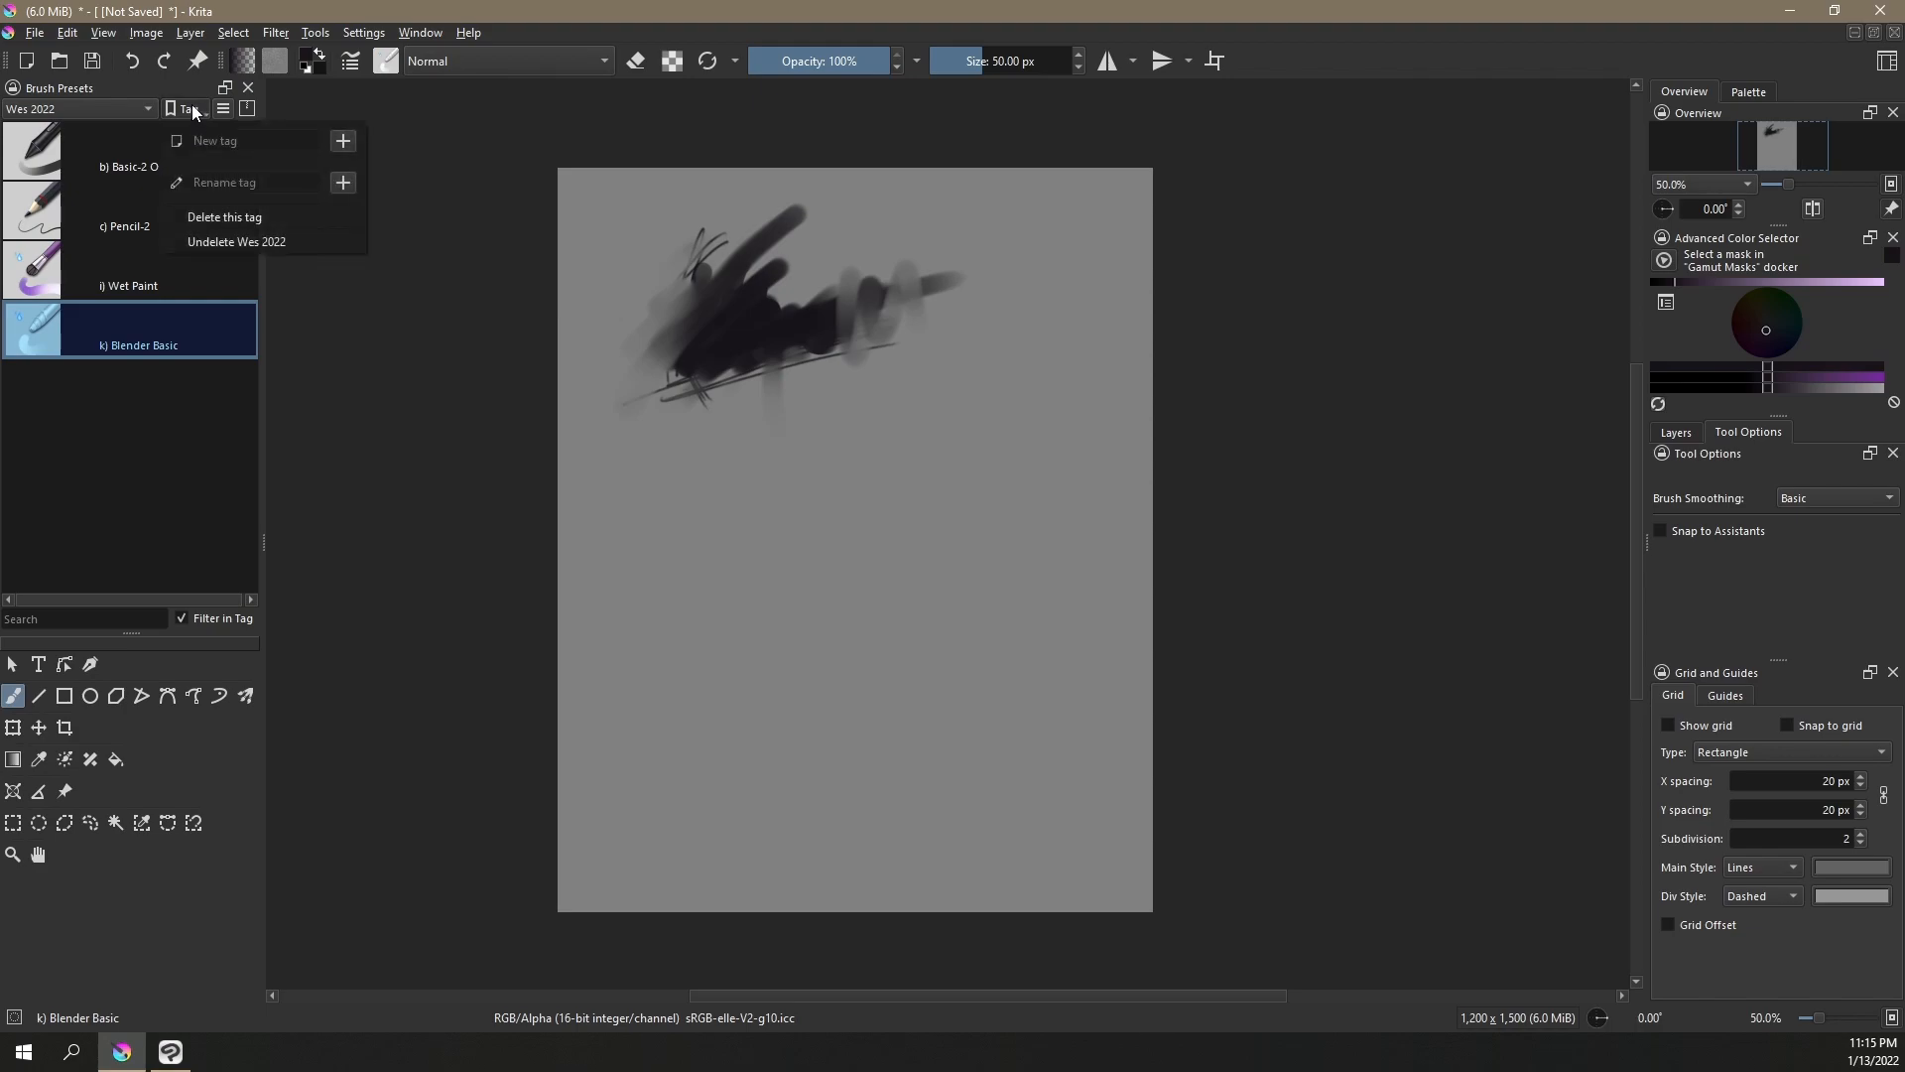
click(222, 109)
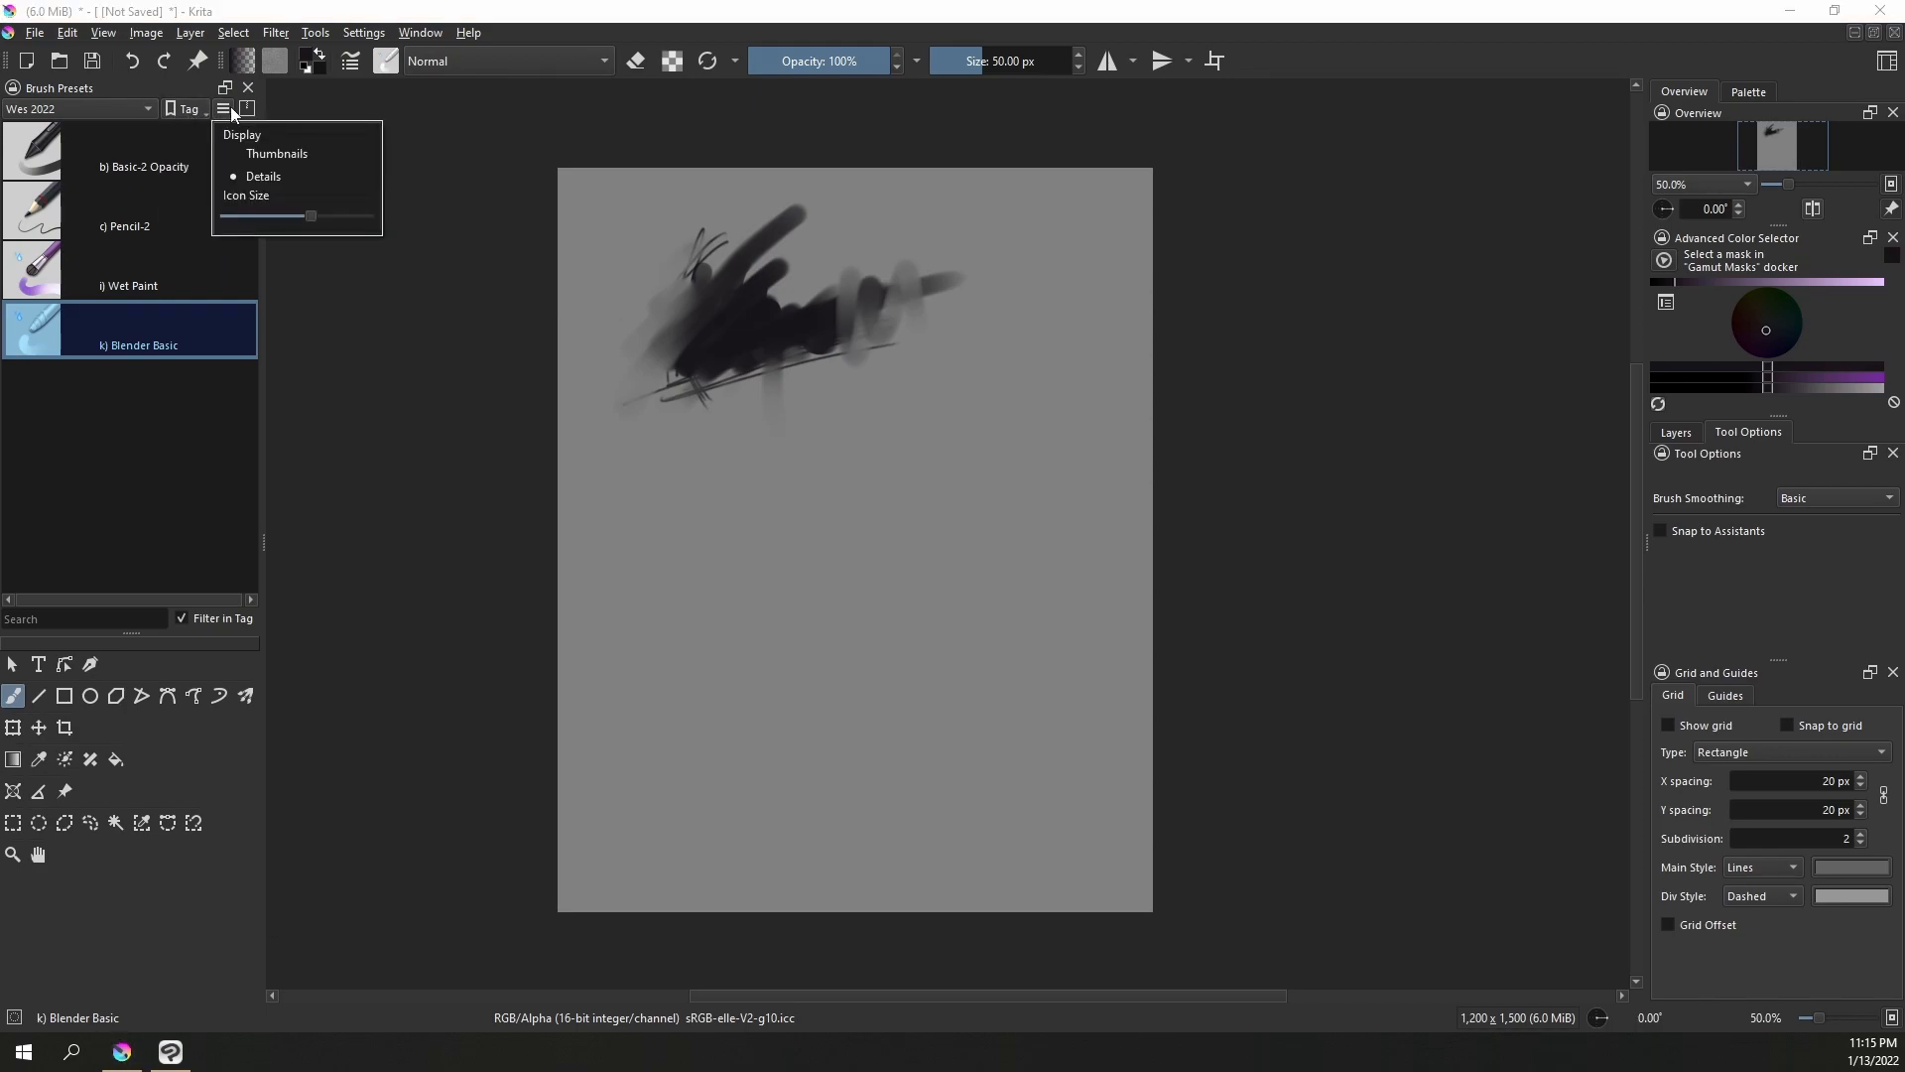
click(130, 346)
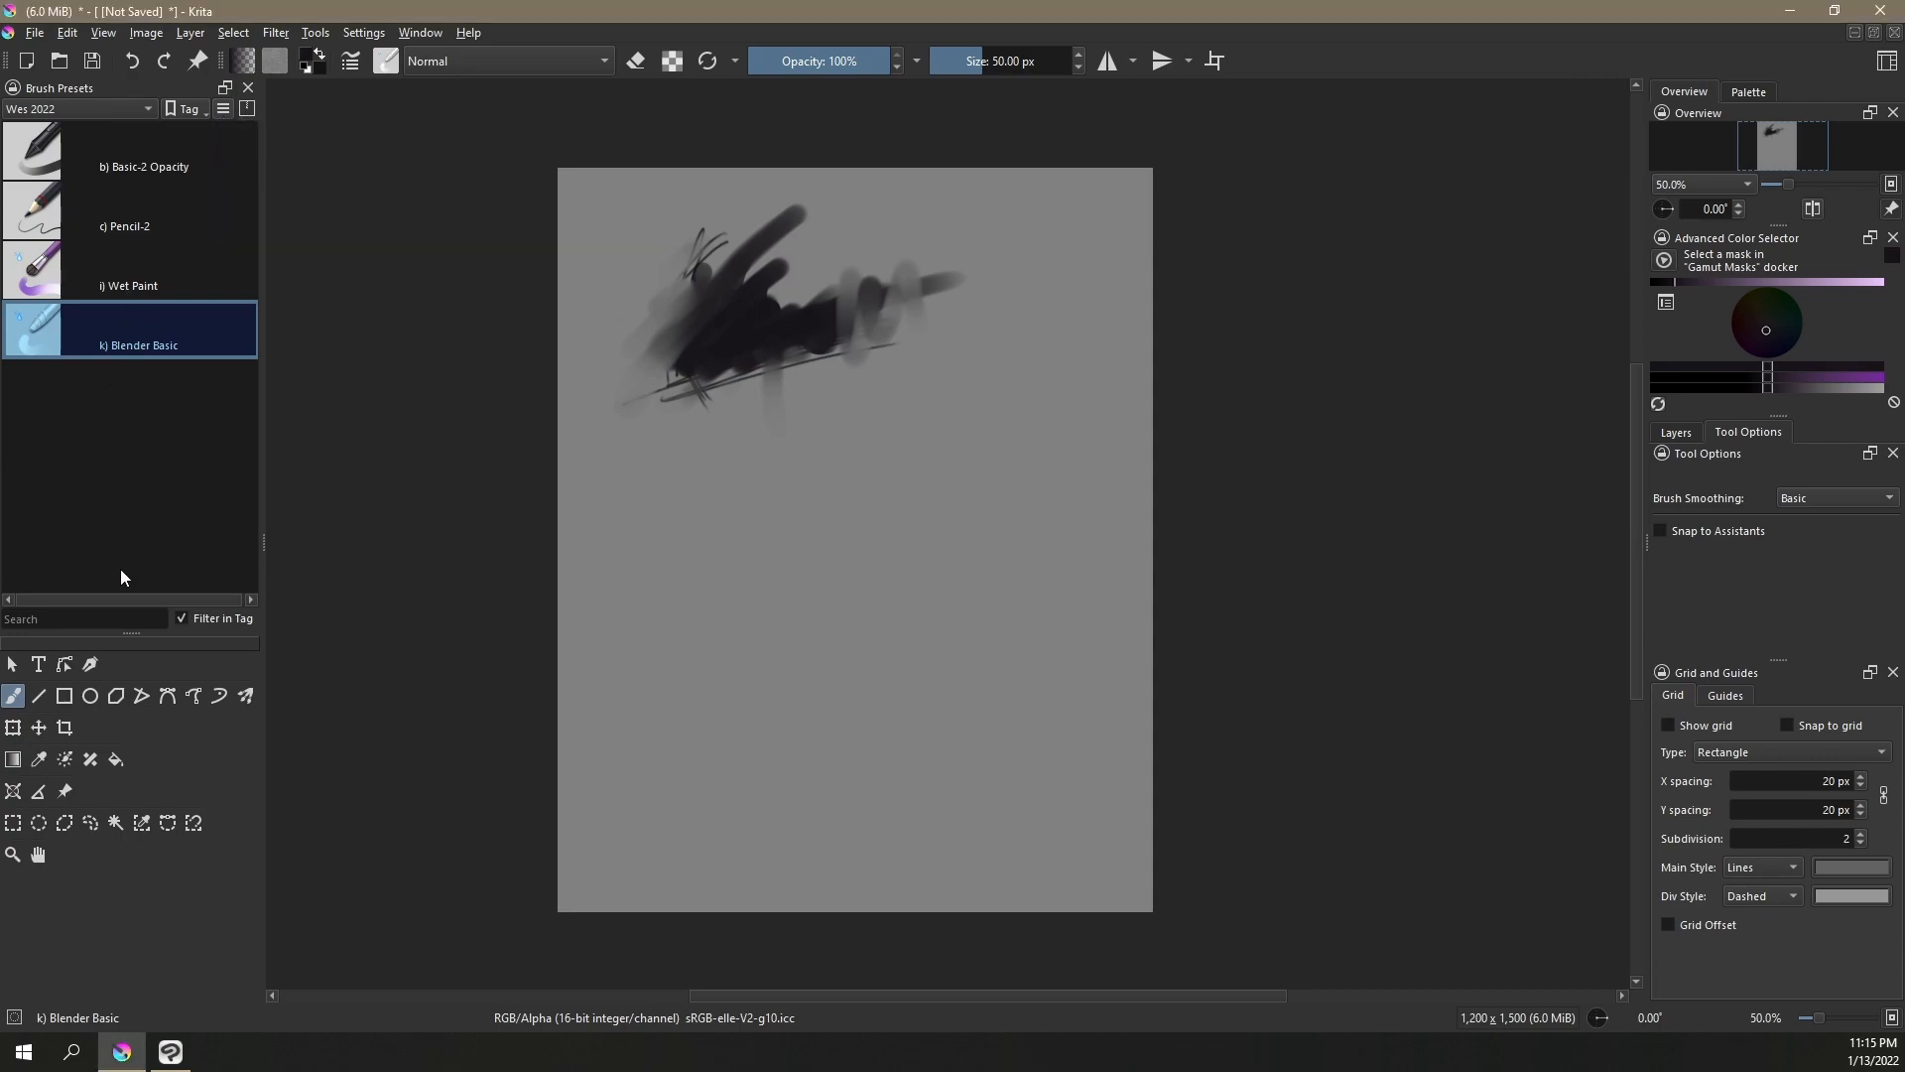
click(38, 256)
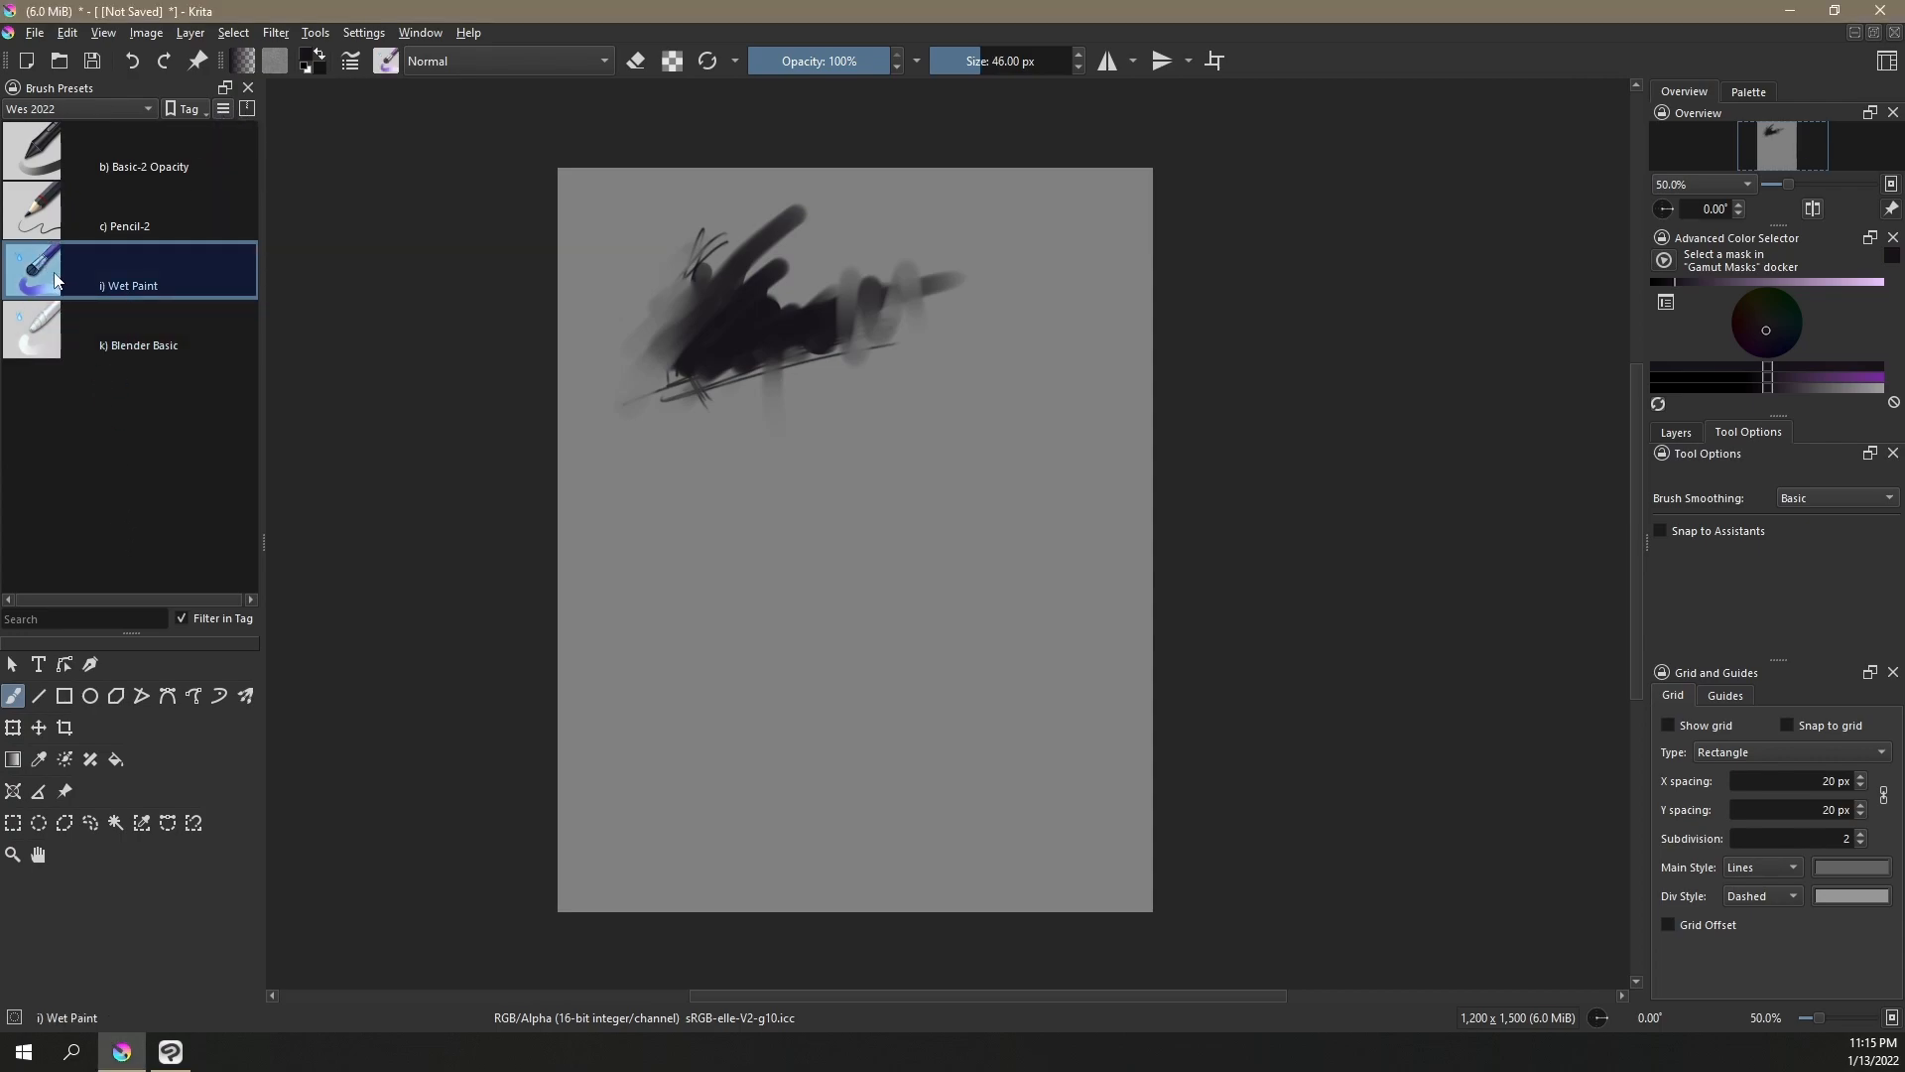
right_click(287, 496)
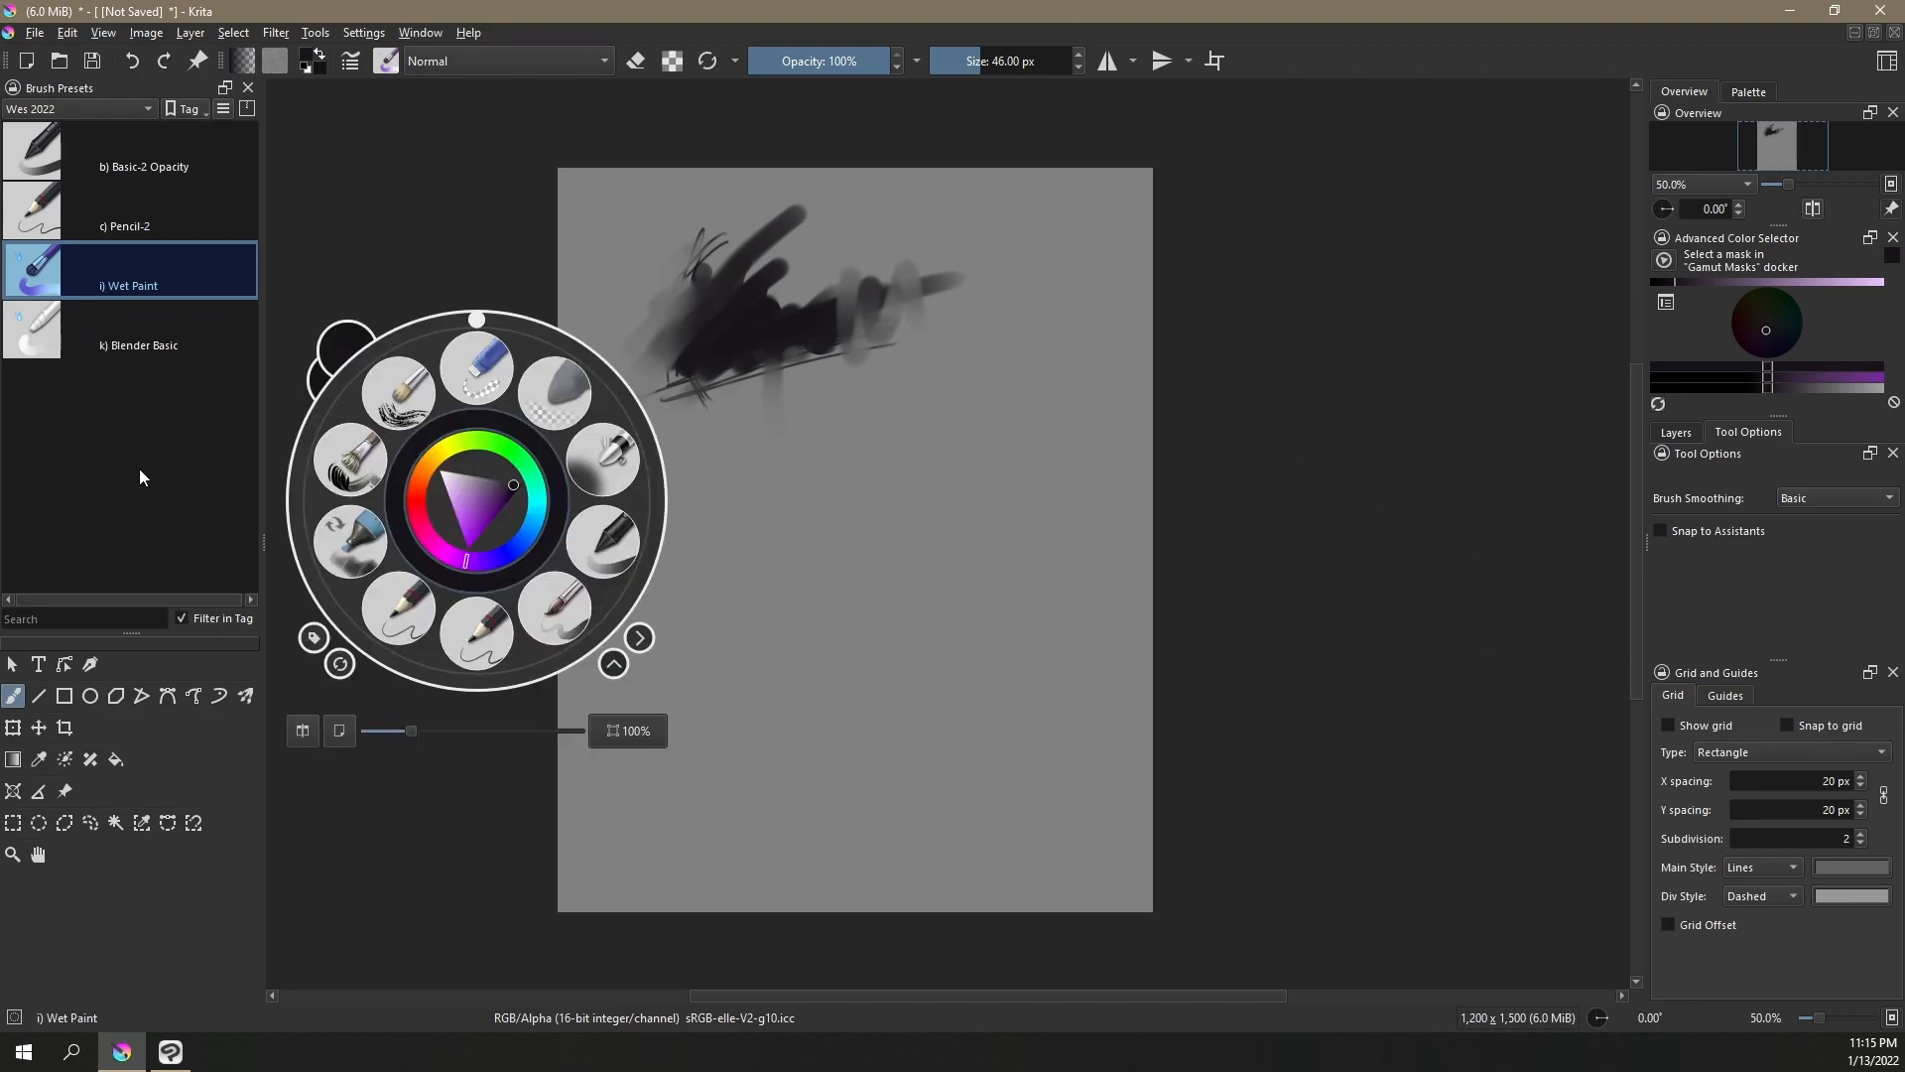
click(349, 230)
right_click(126, 345)
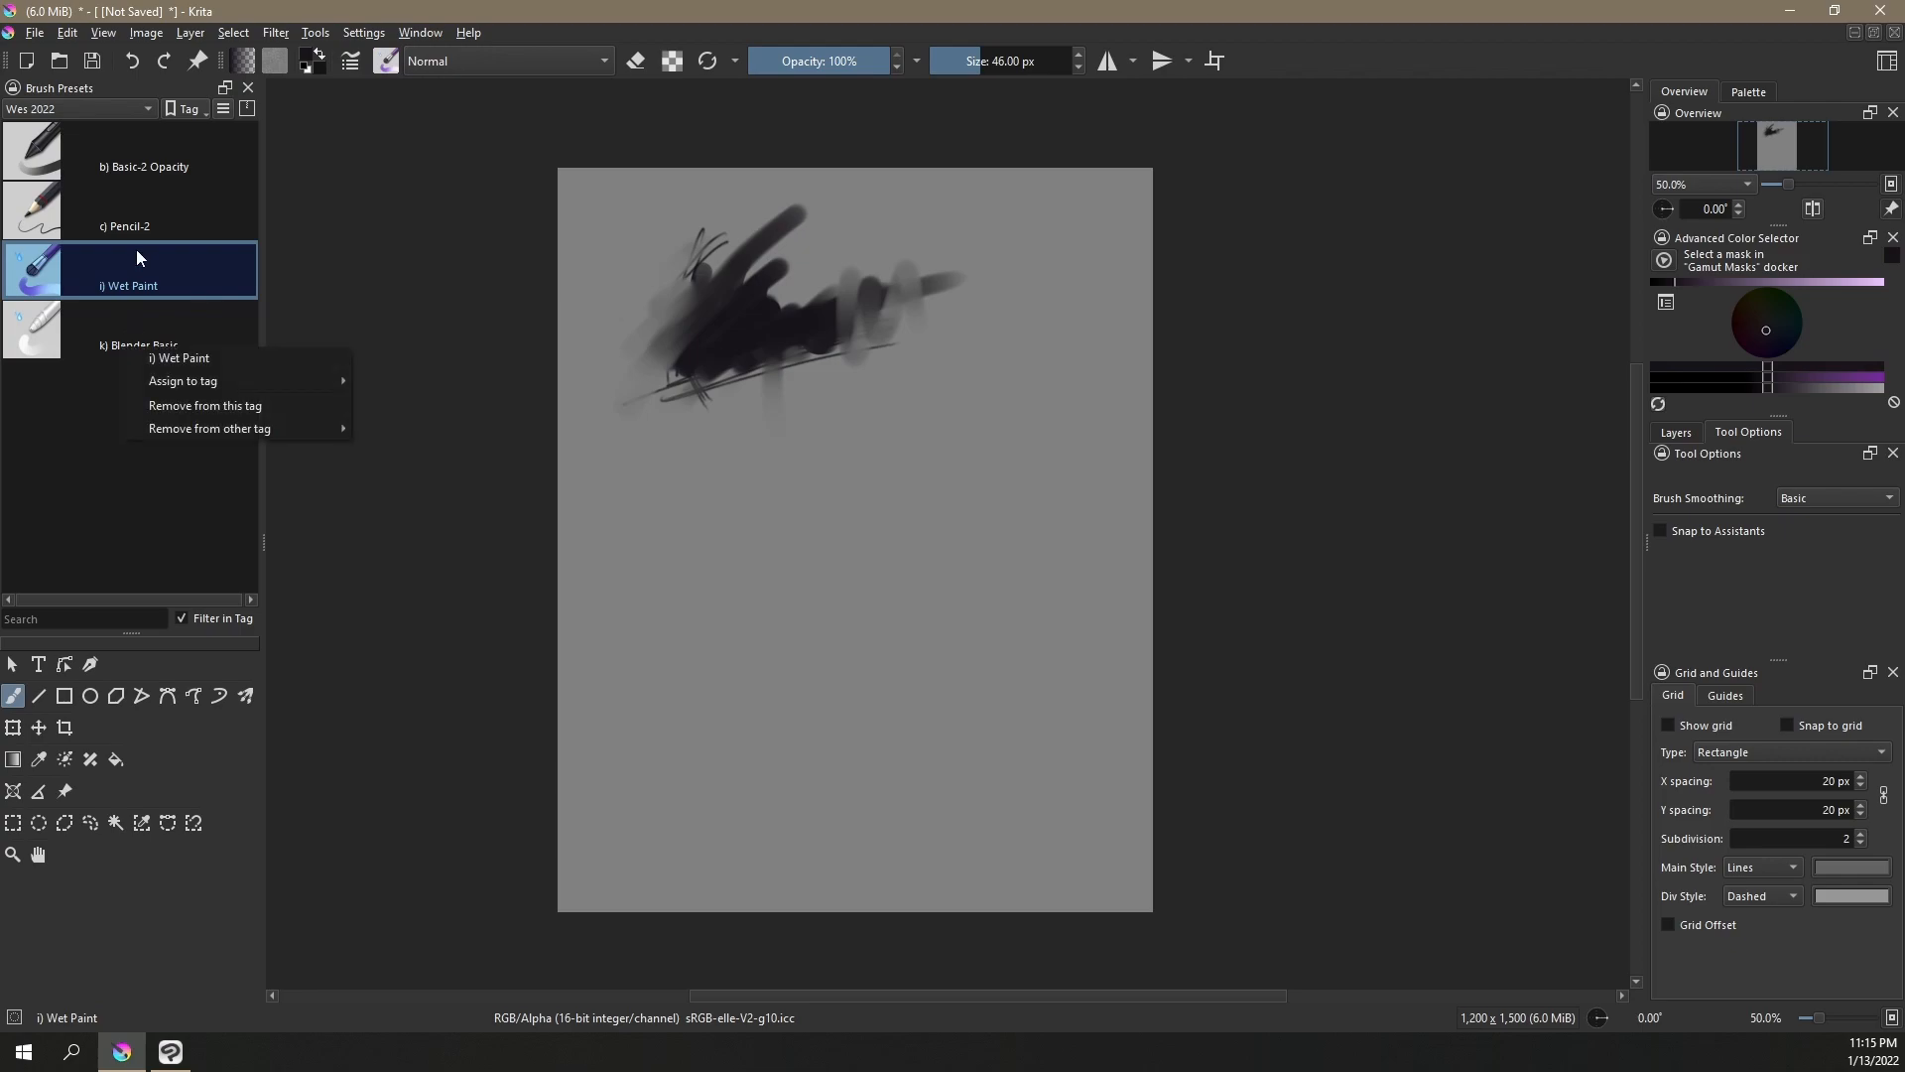
click(239, 359)
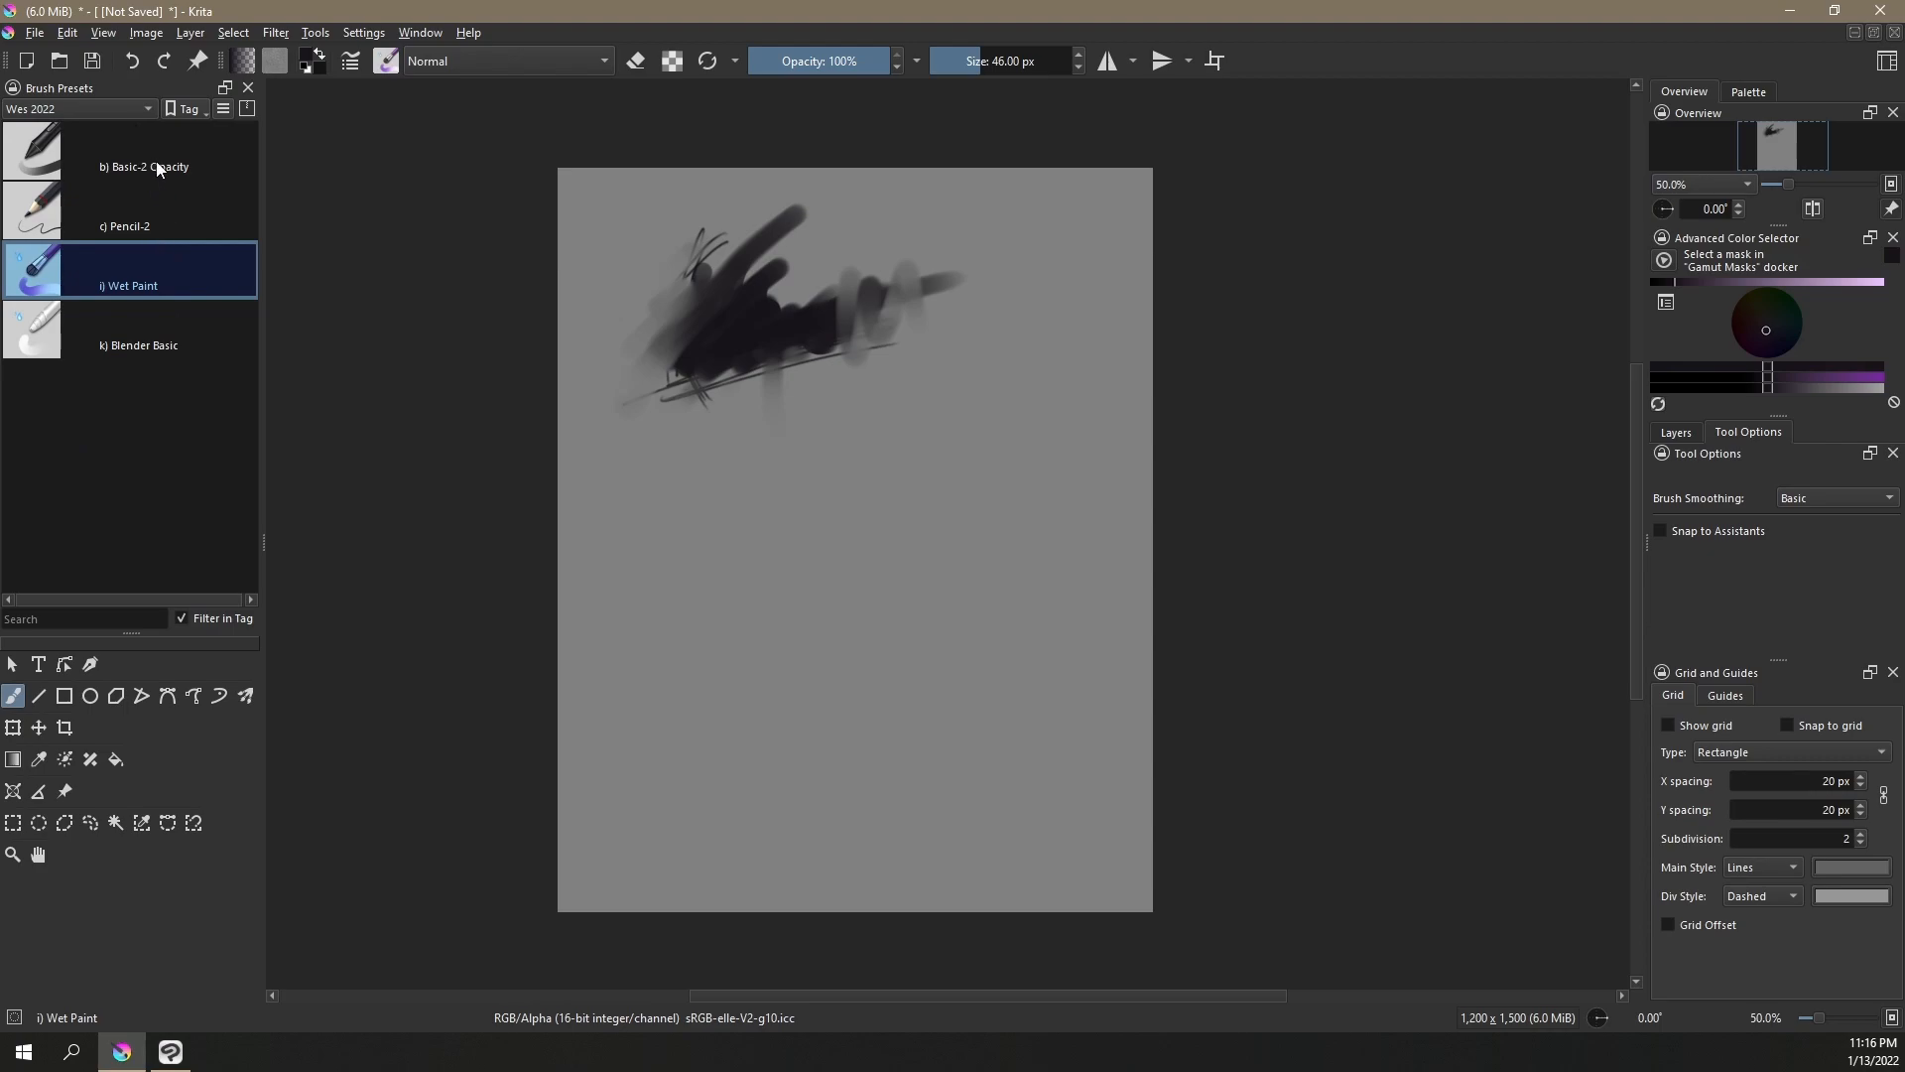
Select the k) Blender Basic brush and examine its preset and tag assignment options for a rename command
click(121, 344)
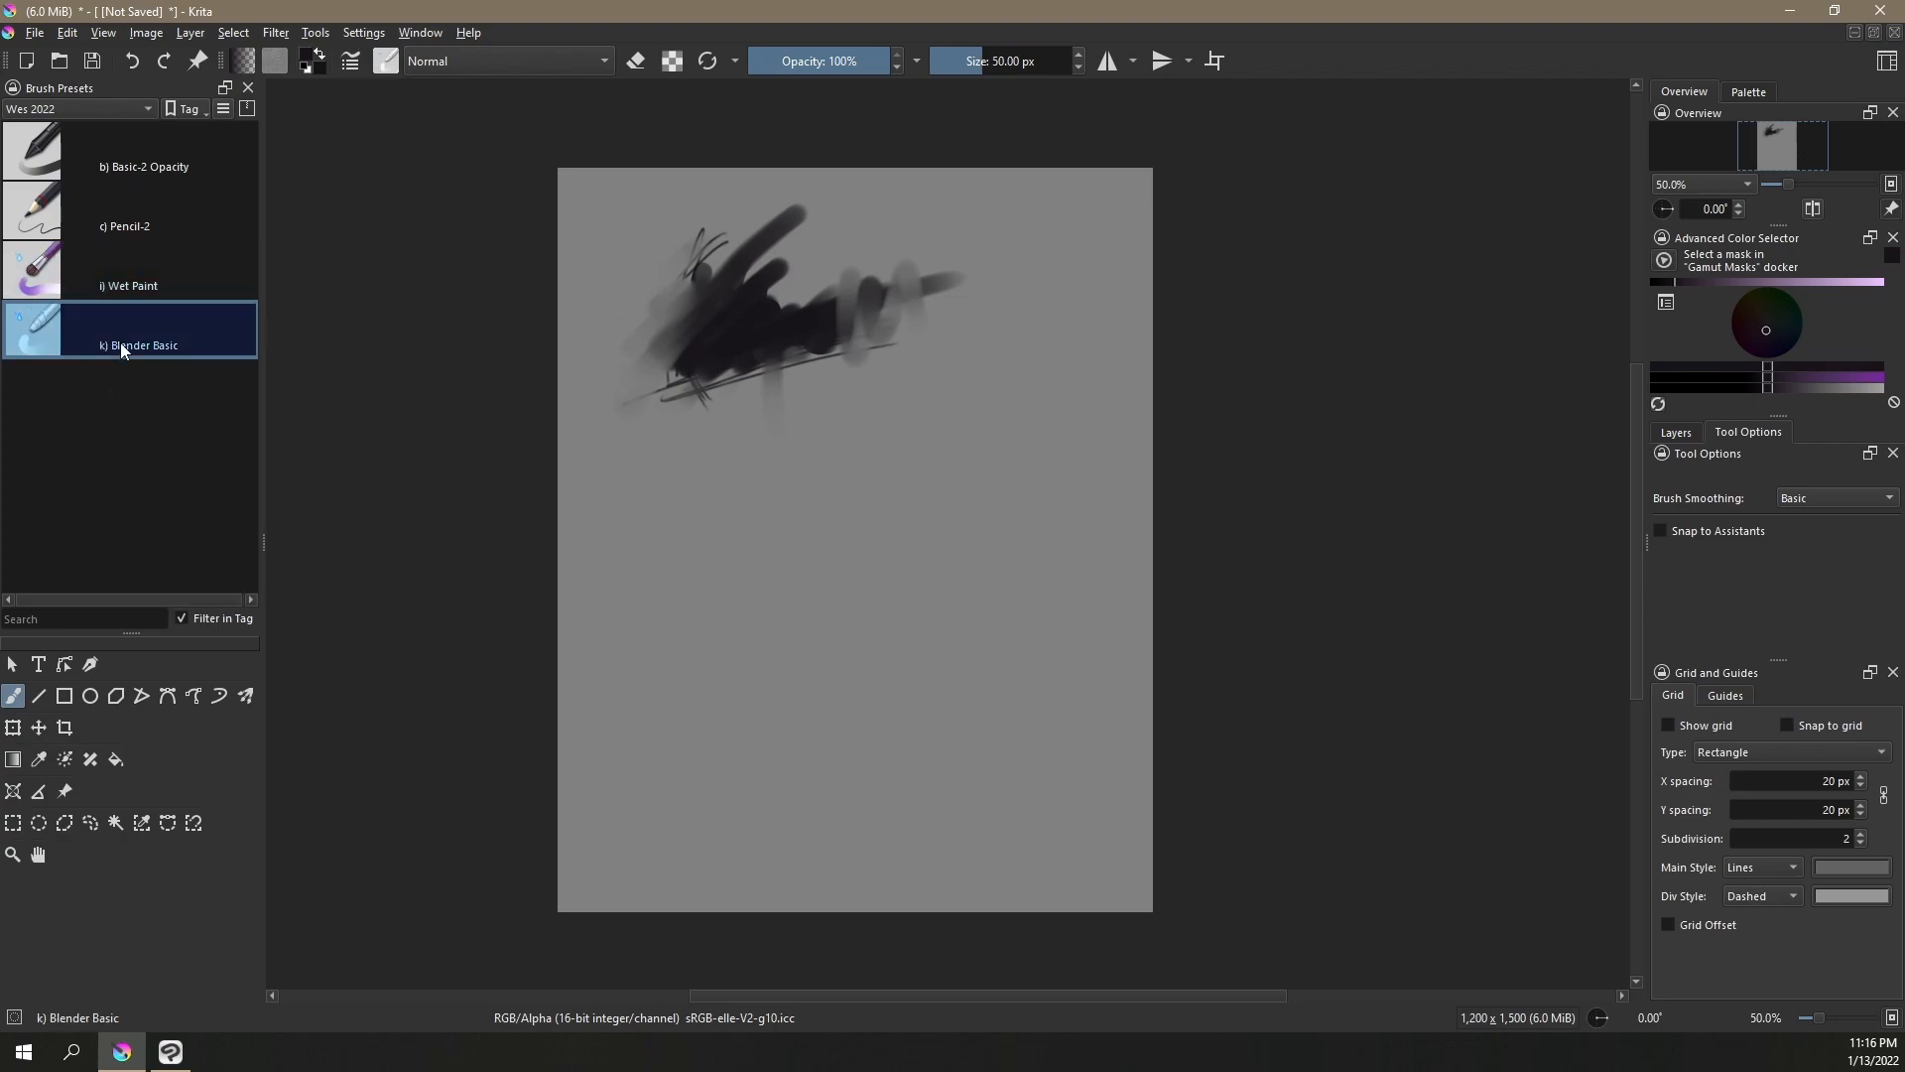
right_click(170, 347)
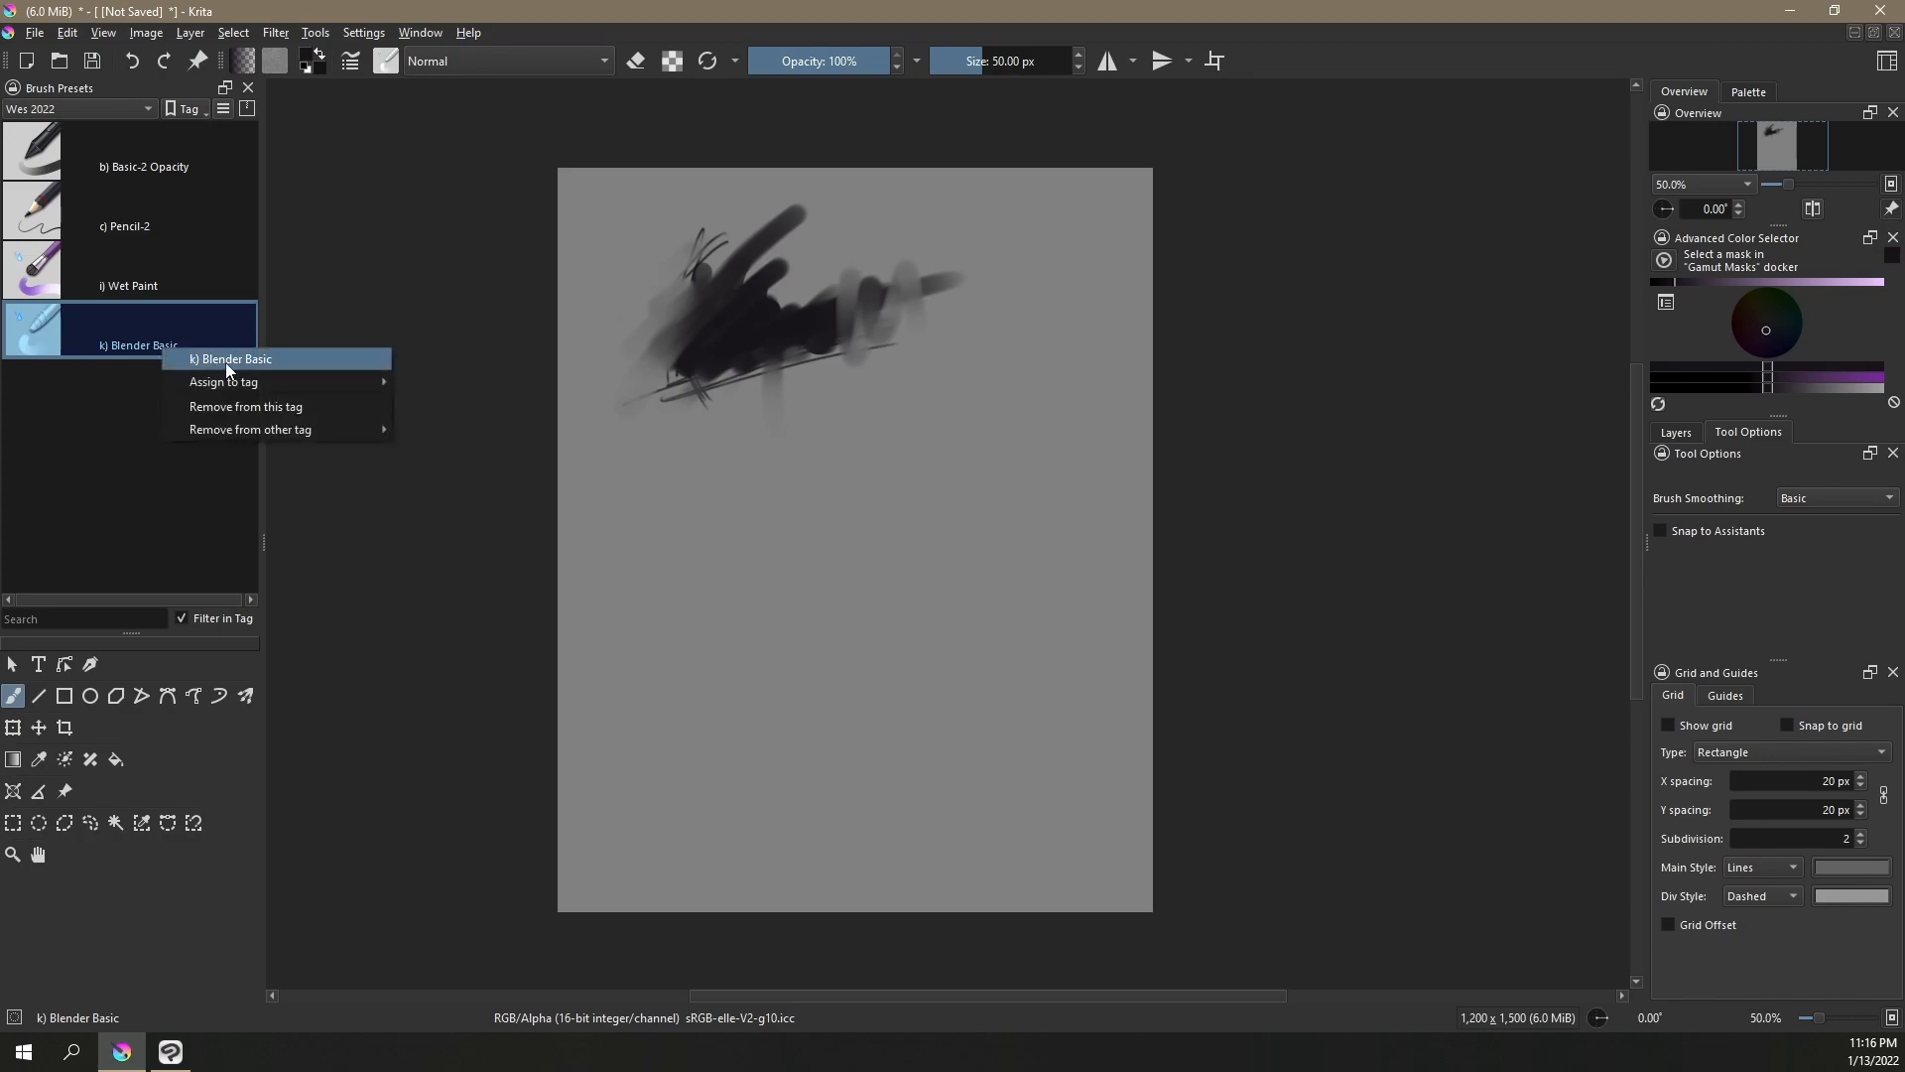
click(228, 365)
right_click(174, 343)
mouse_move(254, 379)
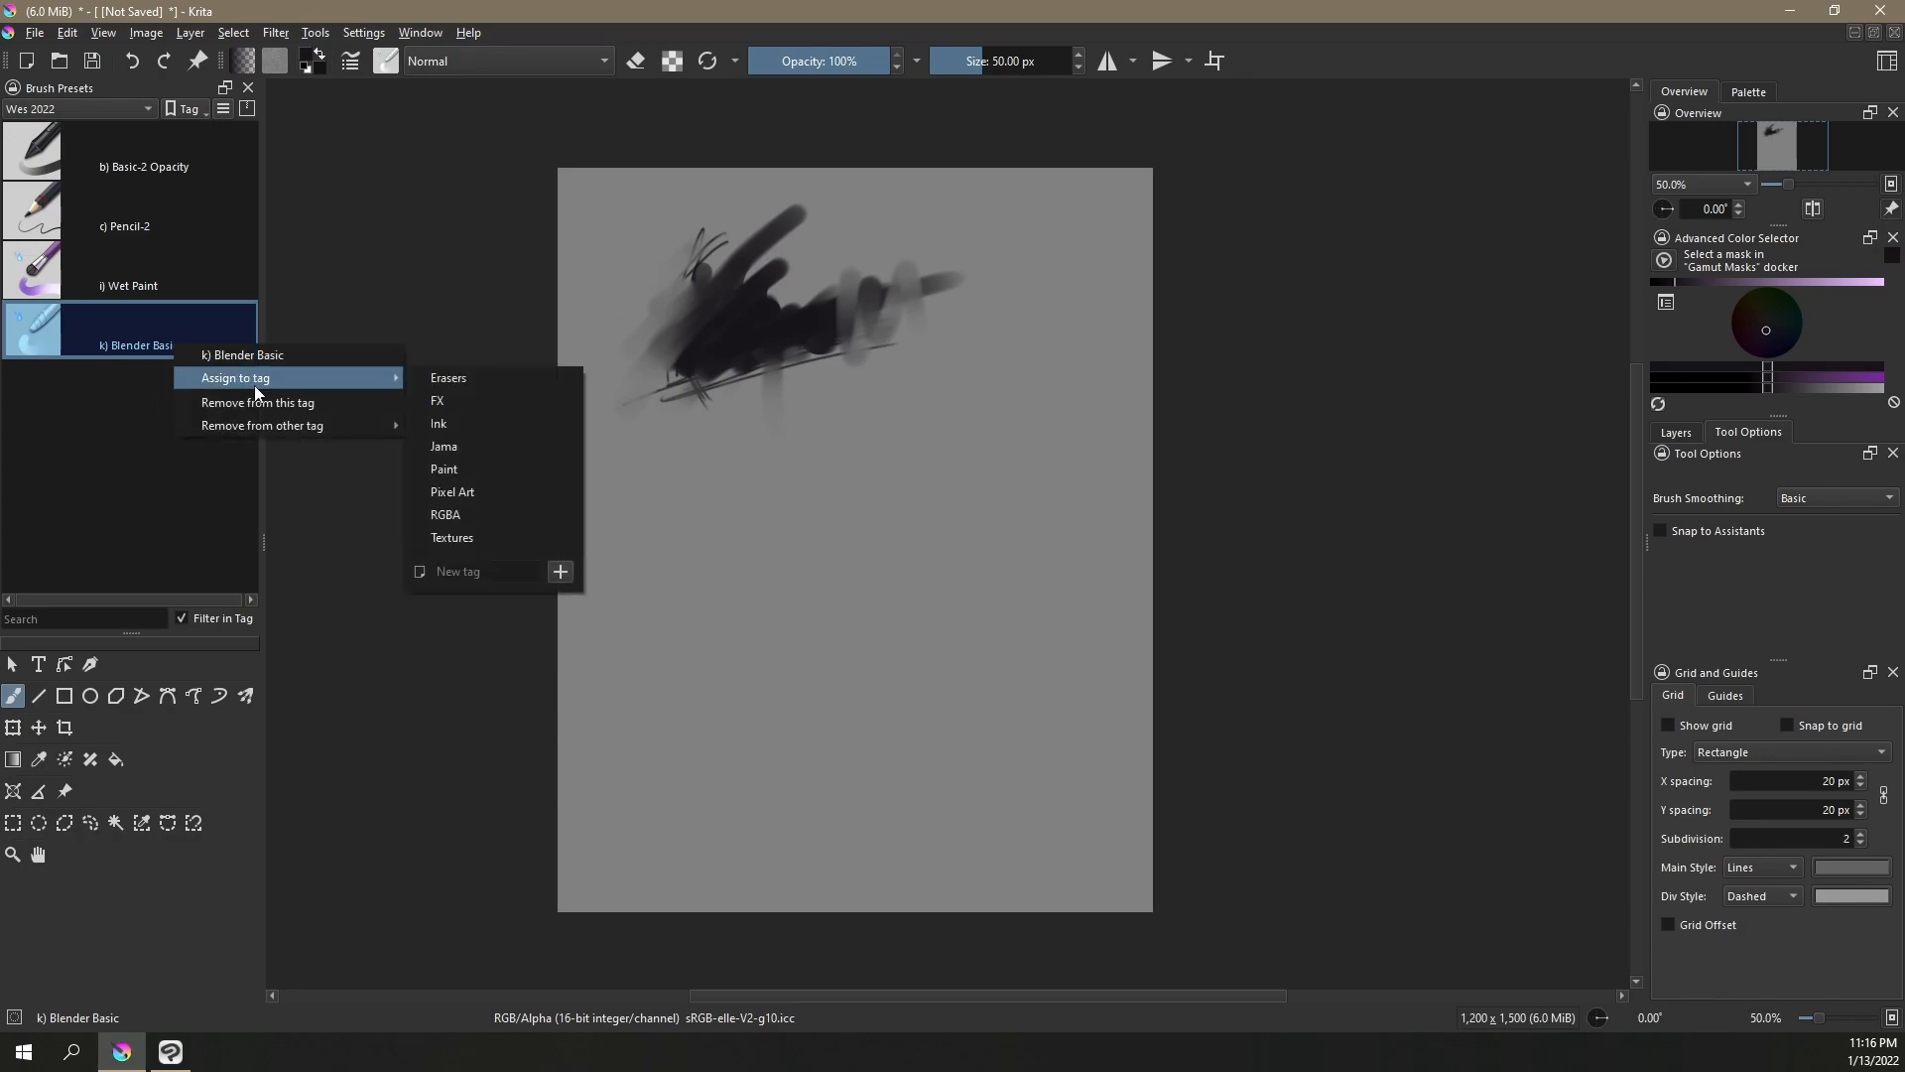
click(117, 360)
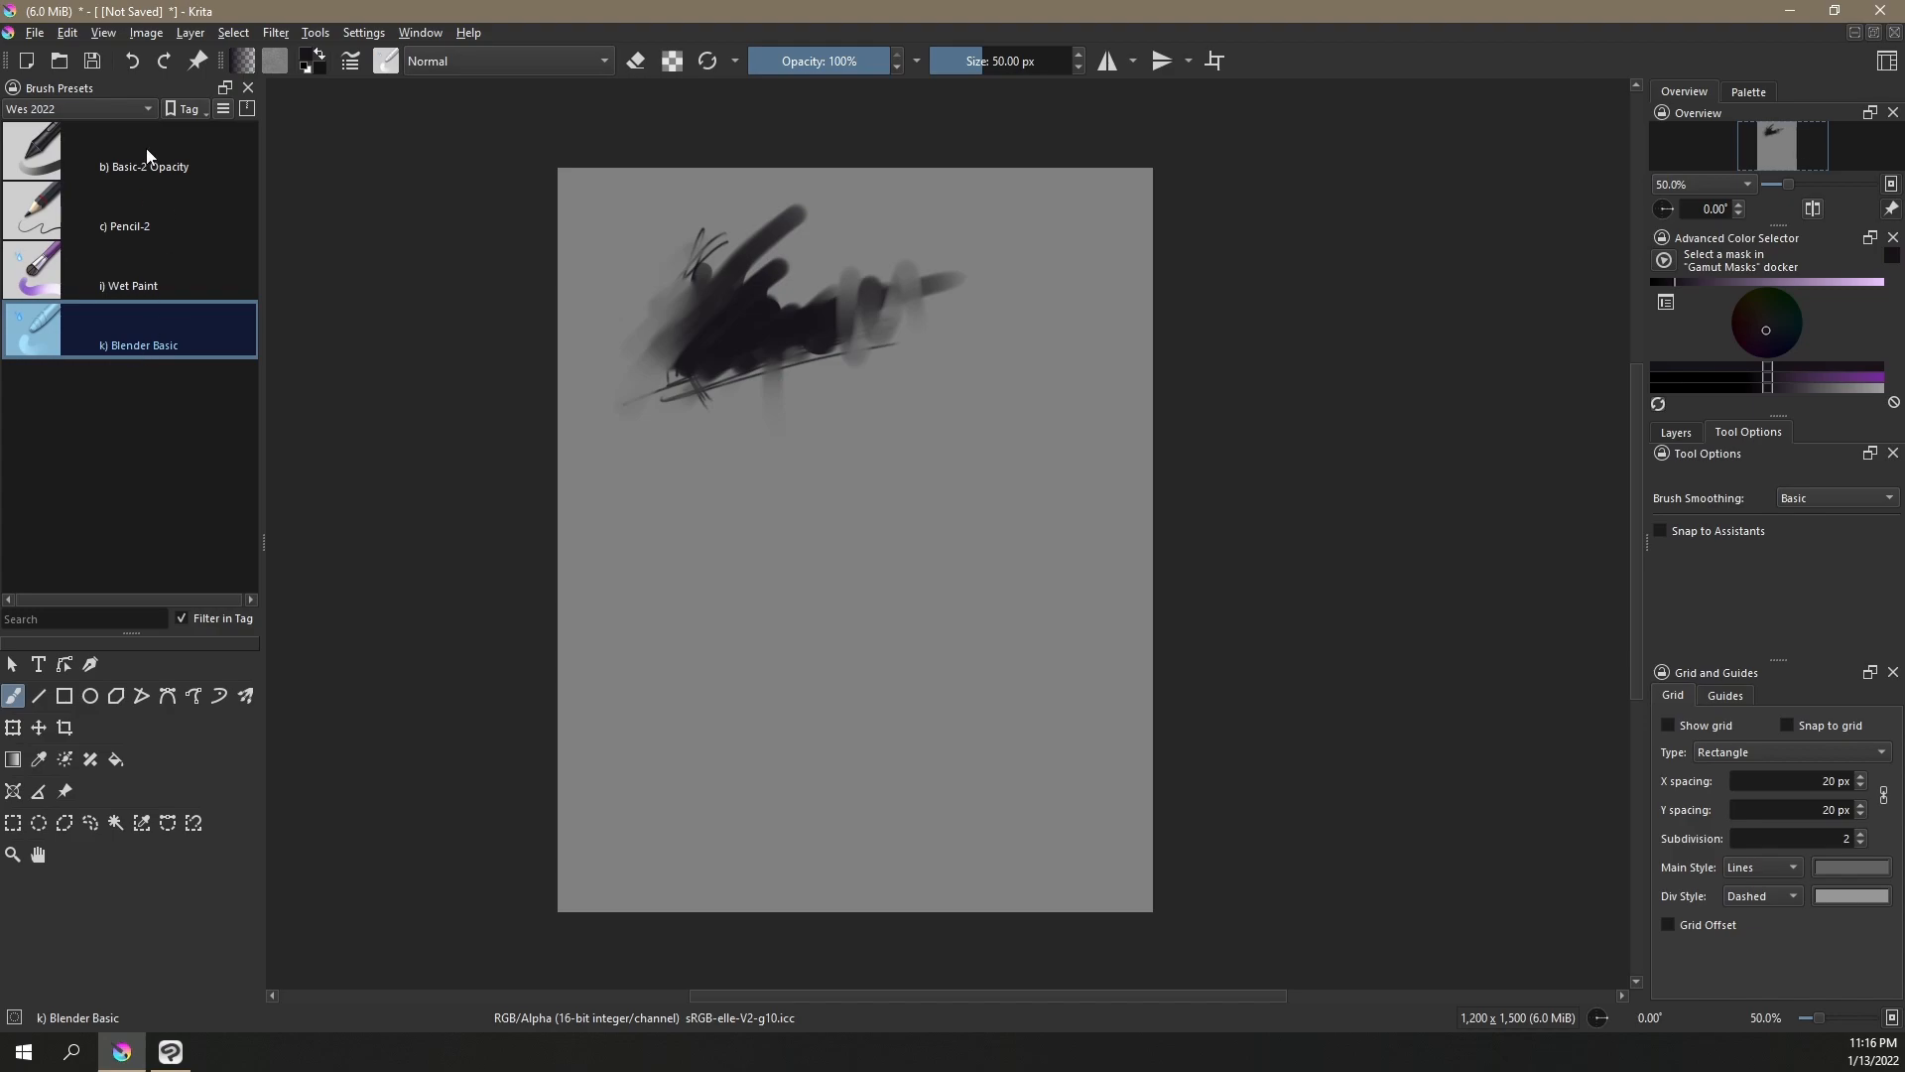
Show all brush presets and examine the k) Blender Basic options and the available dockers for a way to rename the brush
click(144, 111)
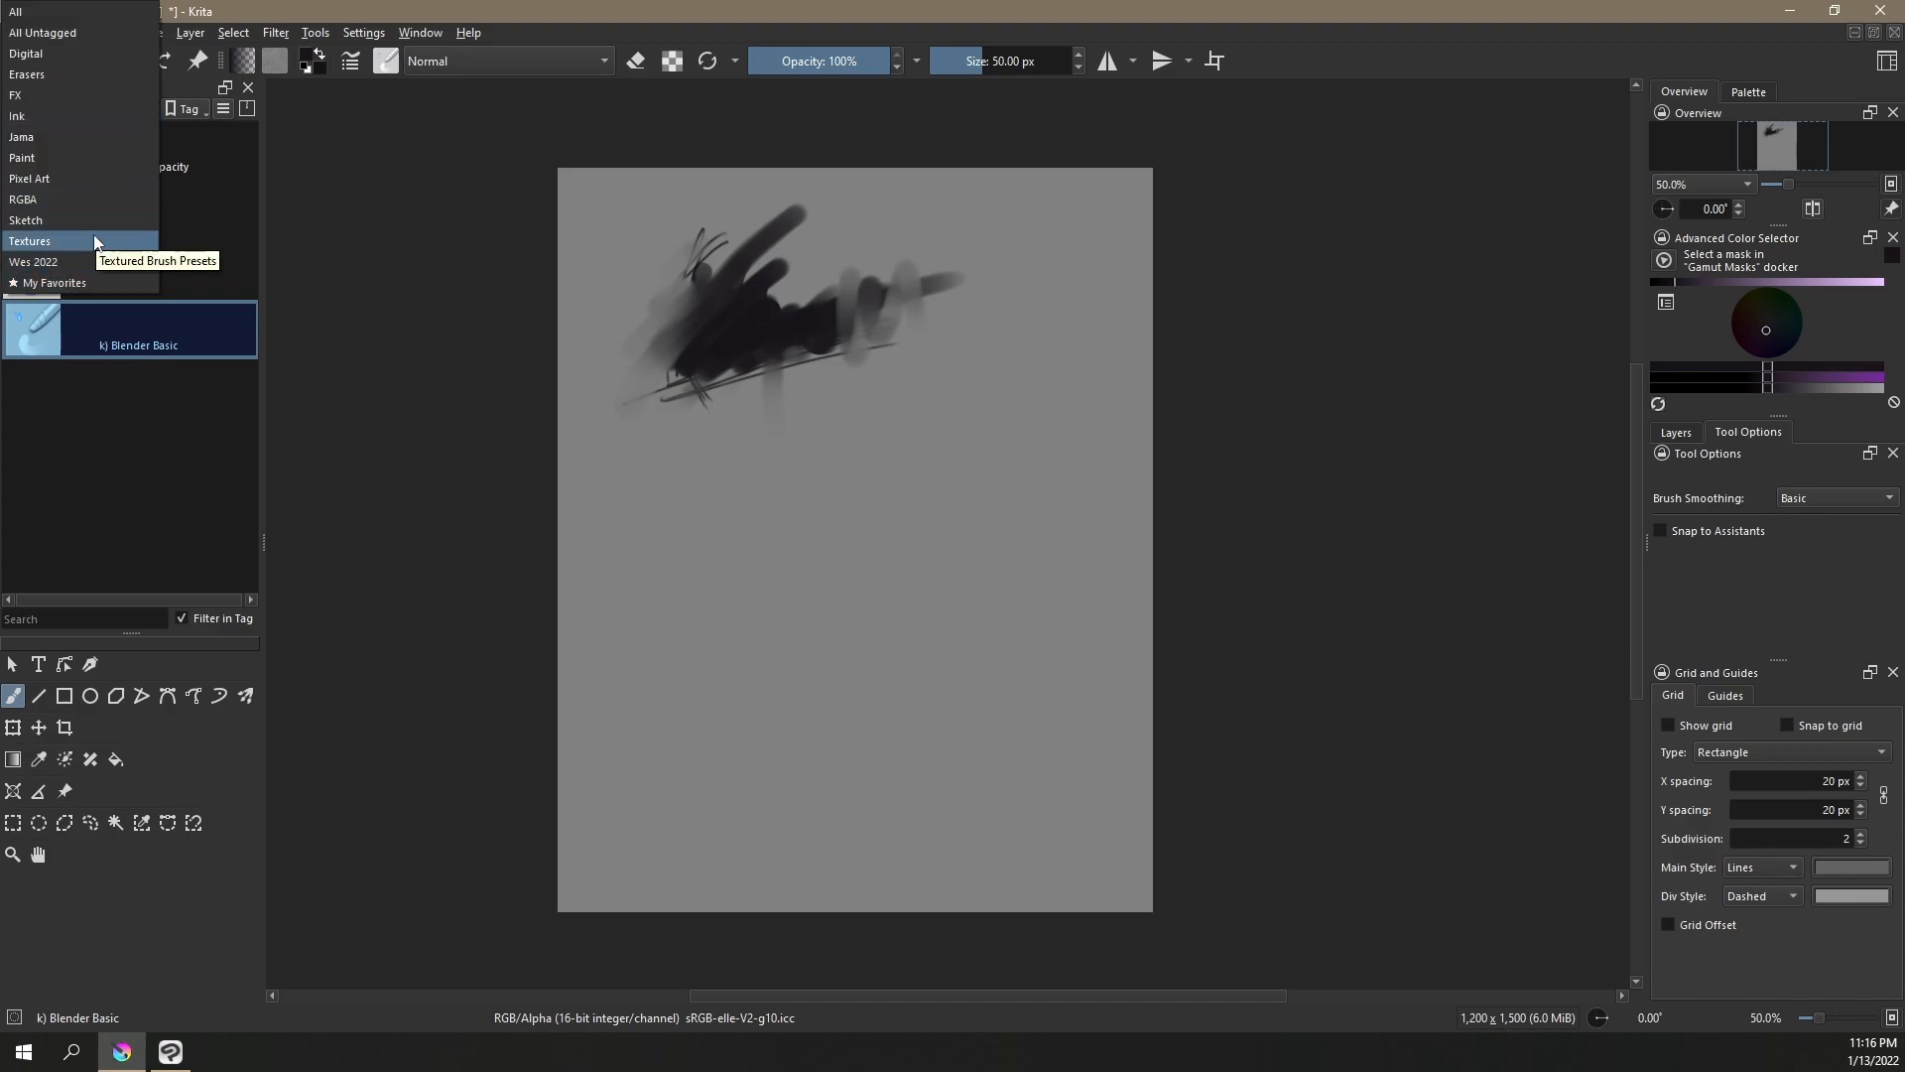
click(84, 17)
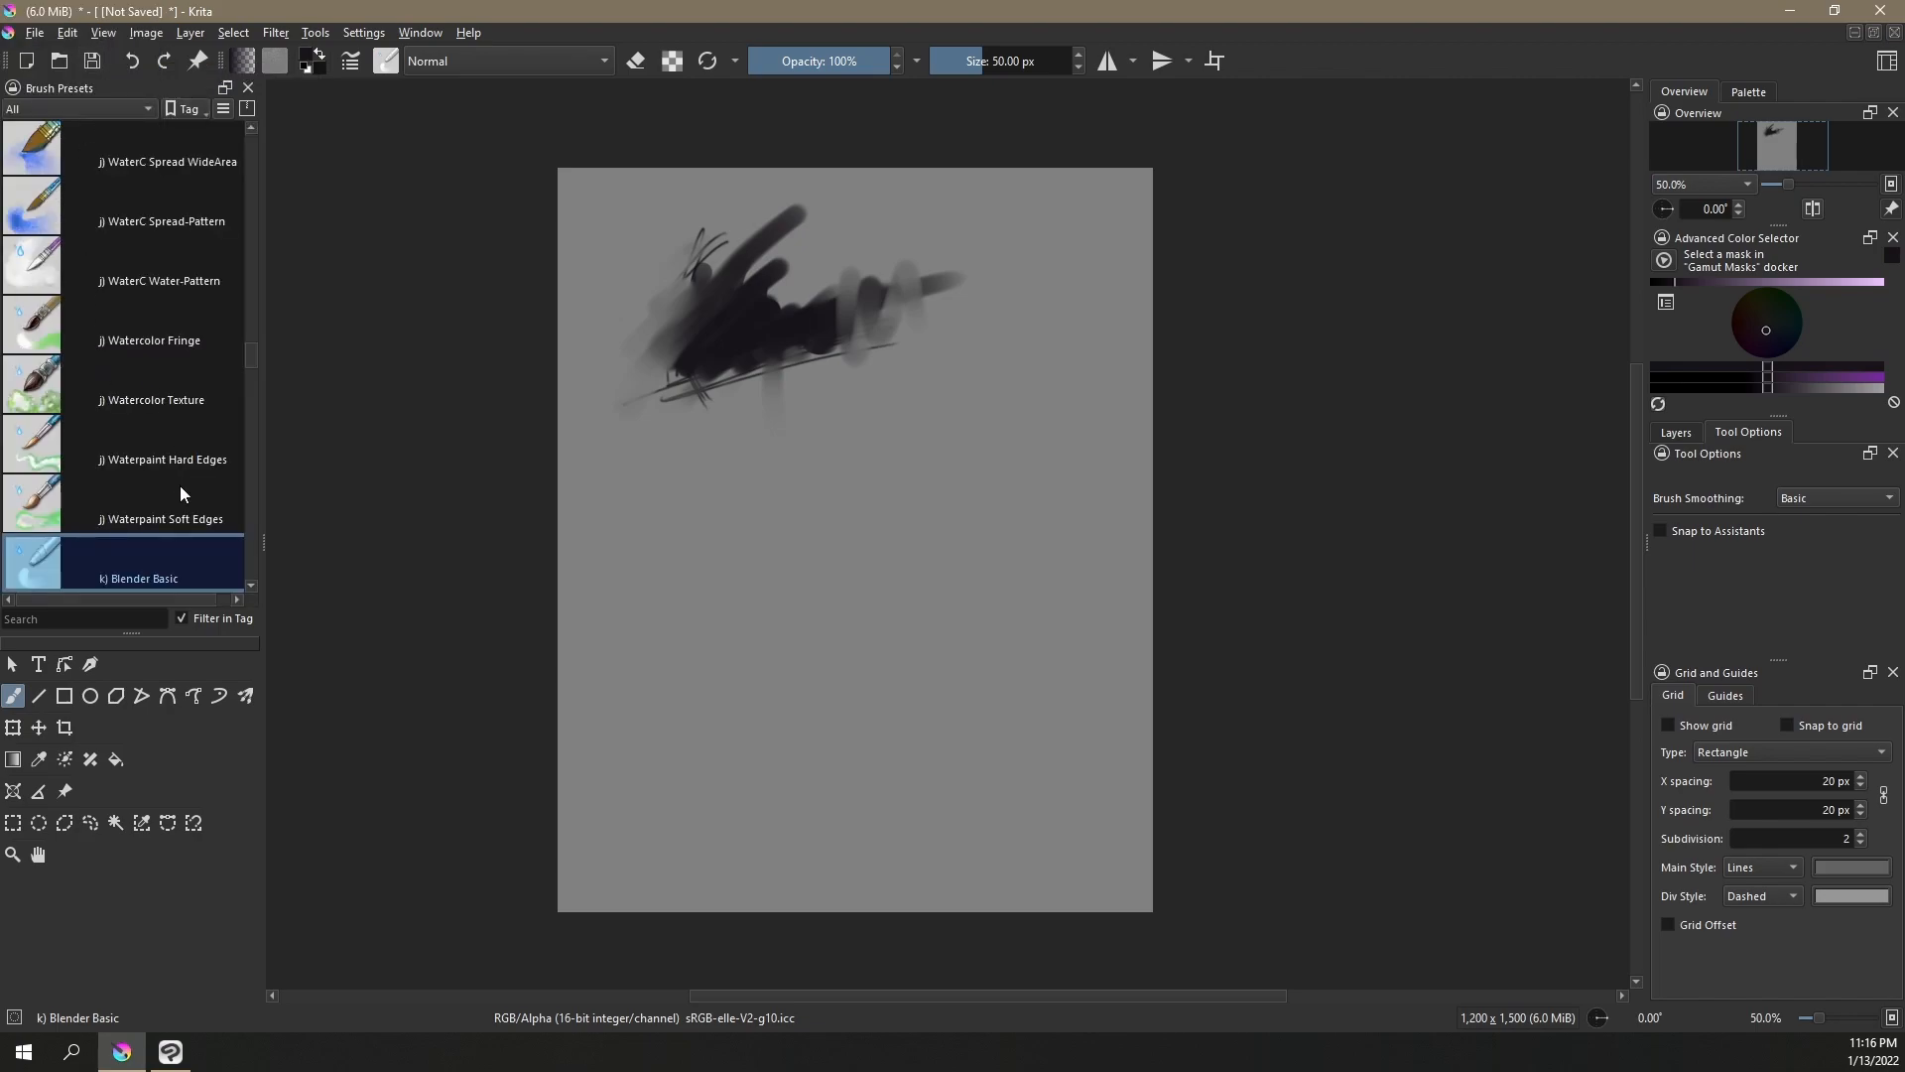
right_click(140, 576)
mouse_move(244, 608)
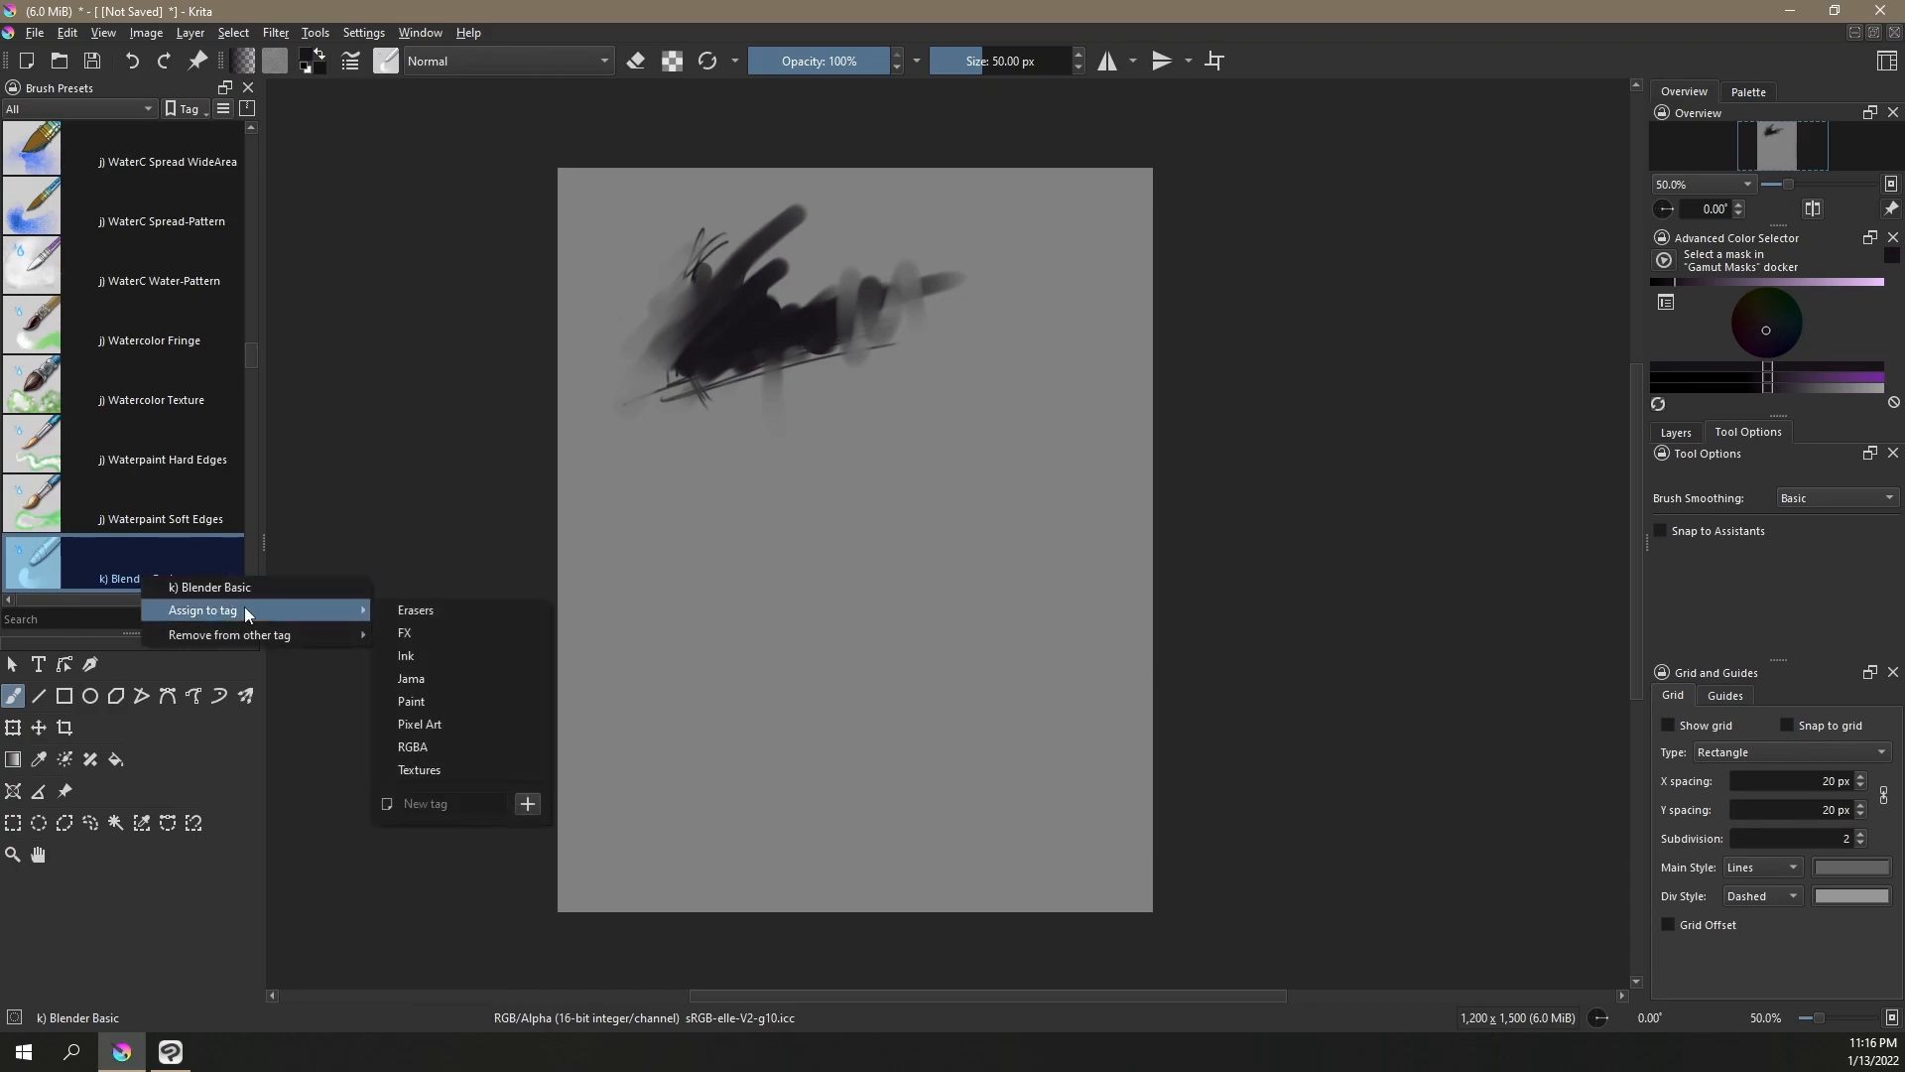
click(114, 580)
click(316, 33)
mouse_move(363, 33)
mouse_move(400, 148)
mouse_move(425, 194)
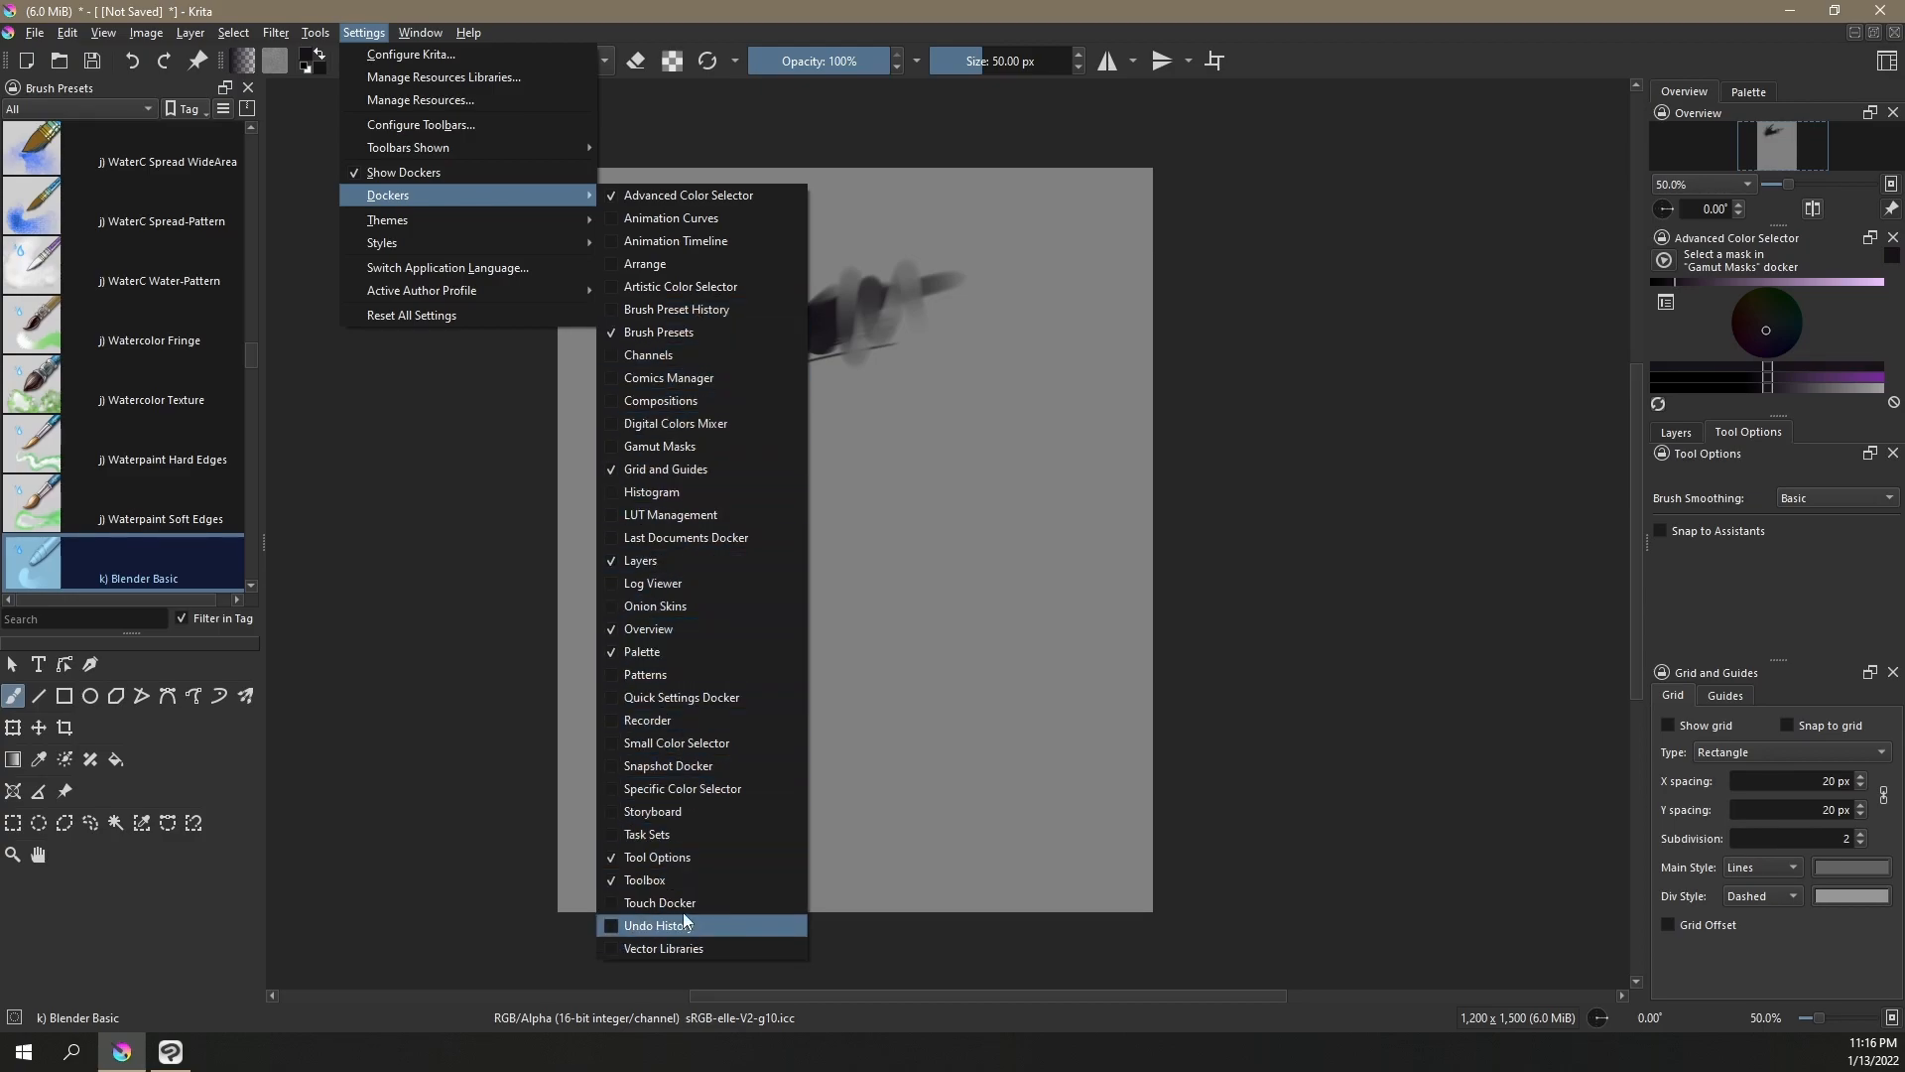
click(123, 575)
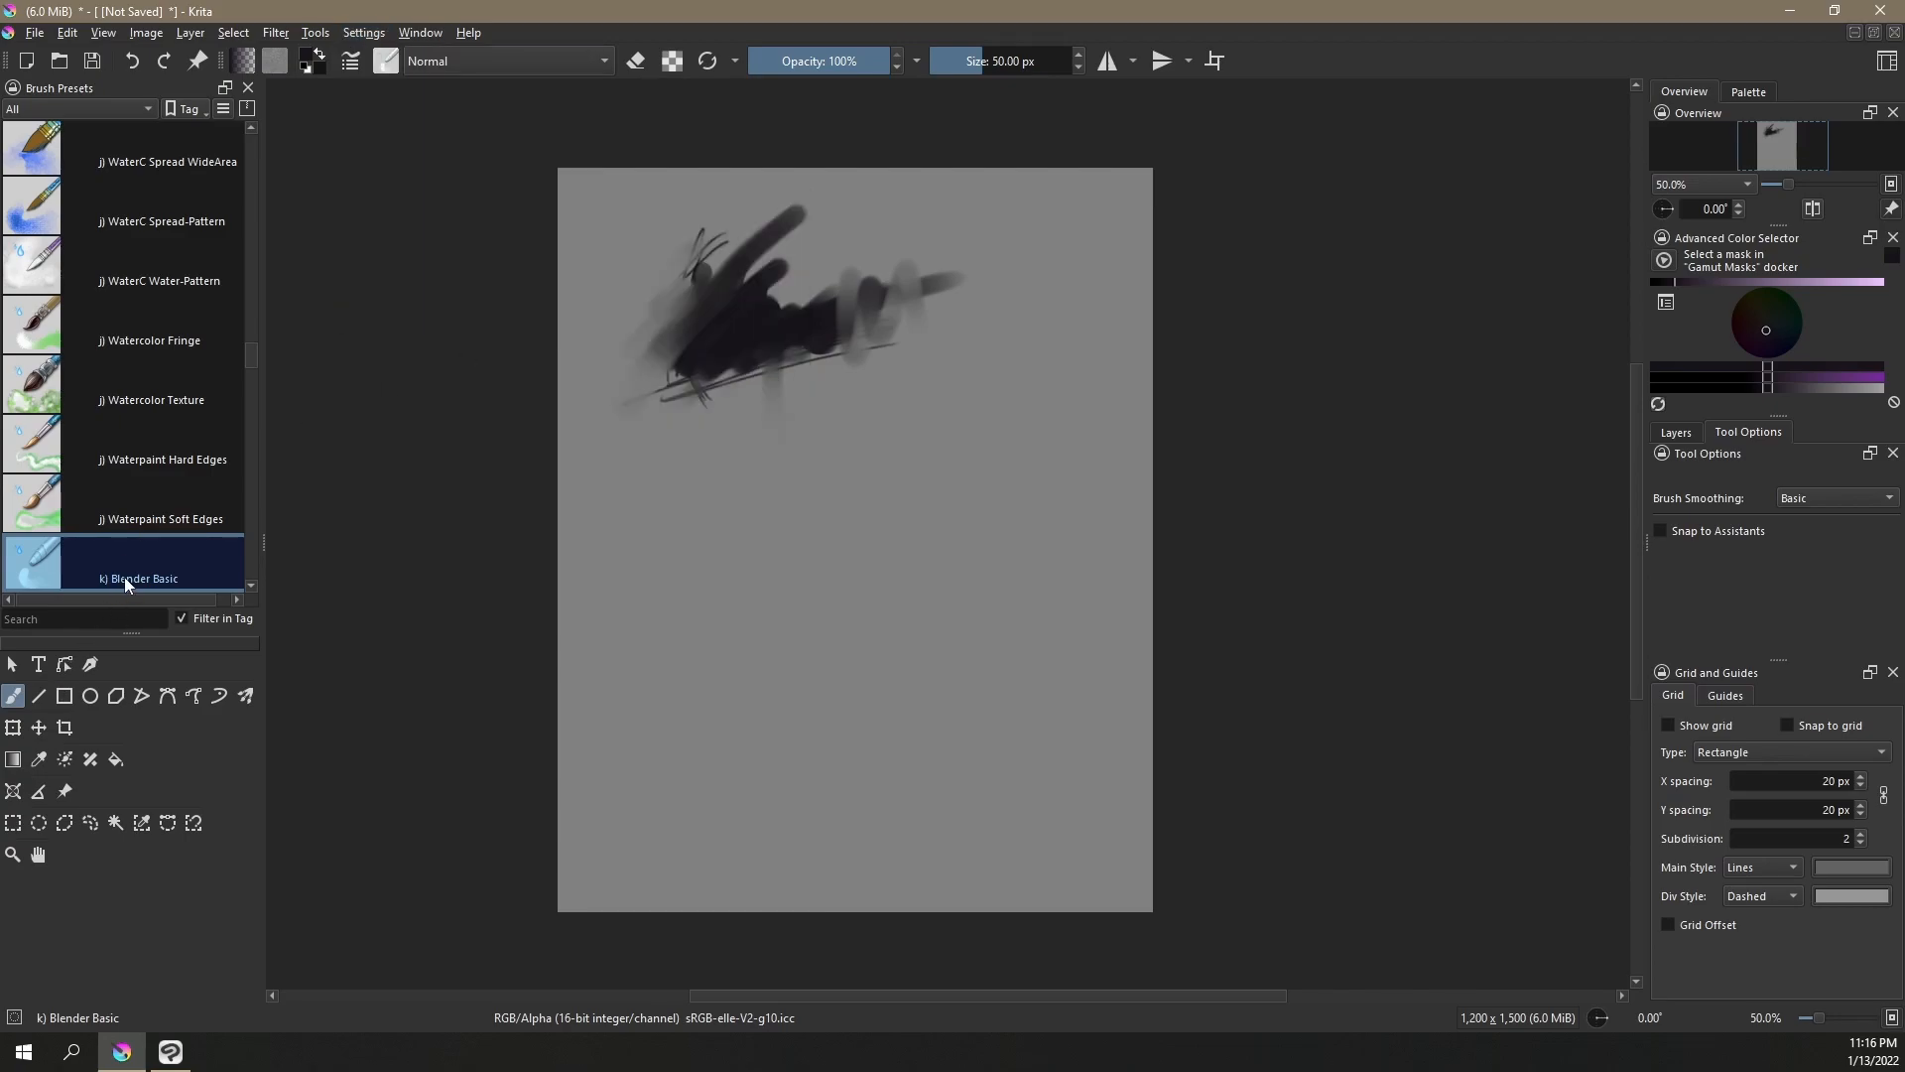
right_click(152, 565)
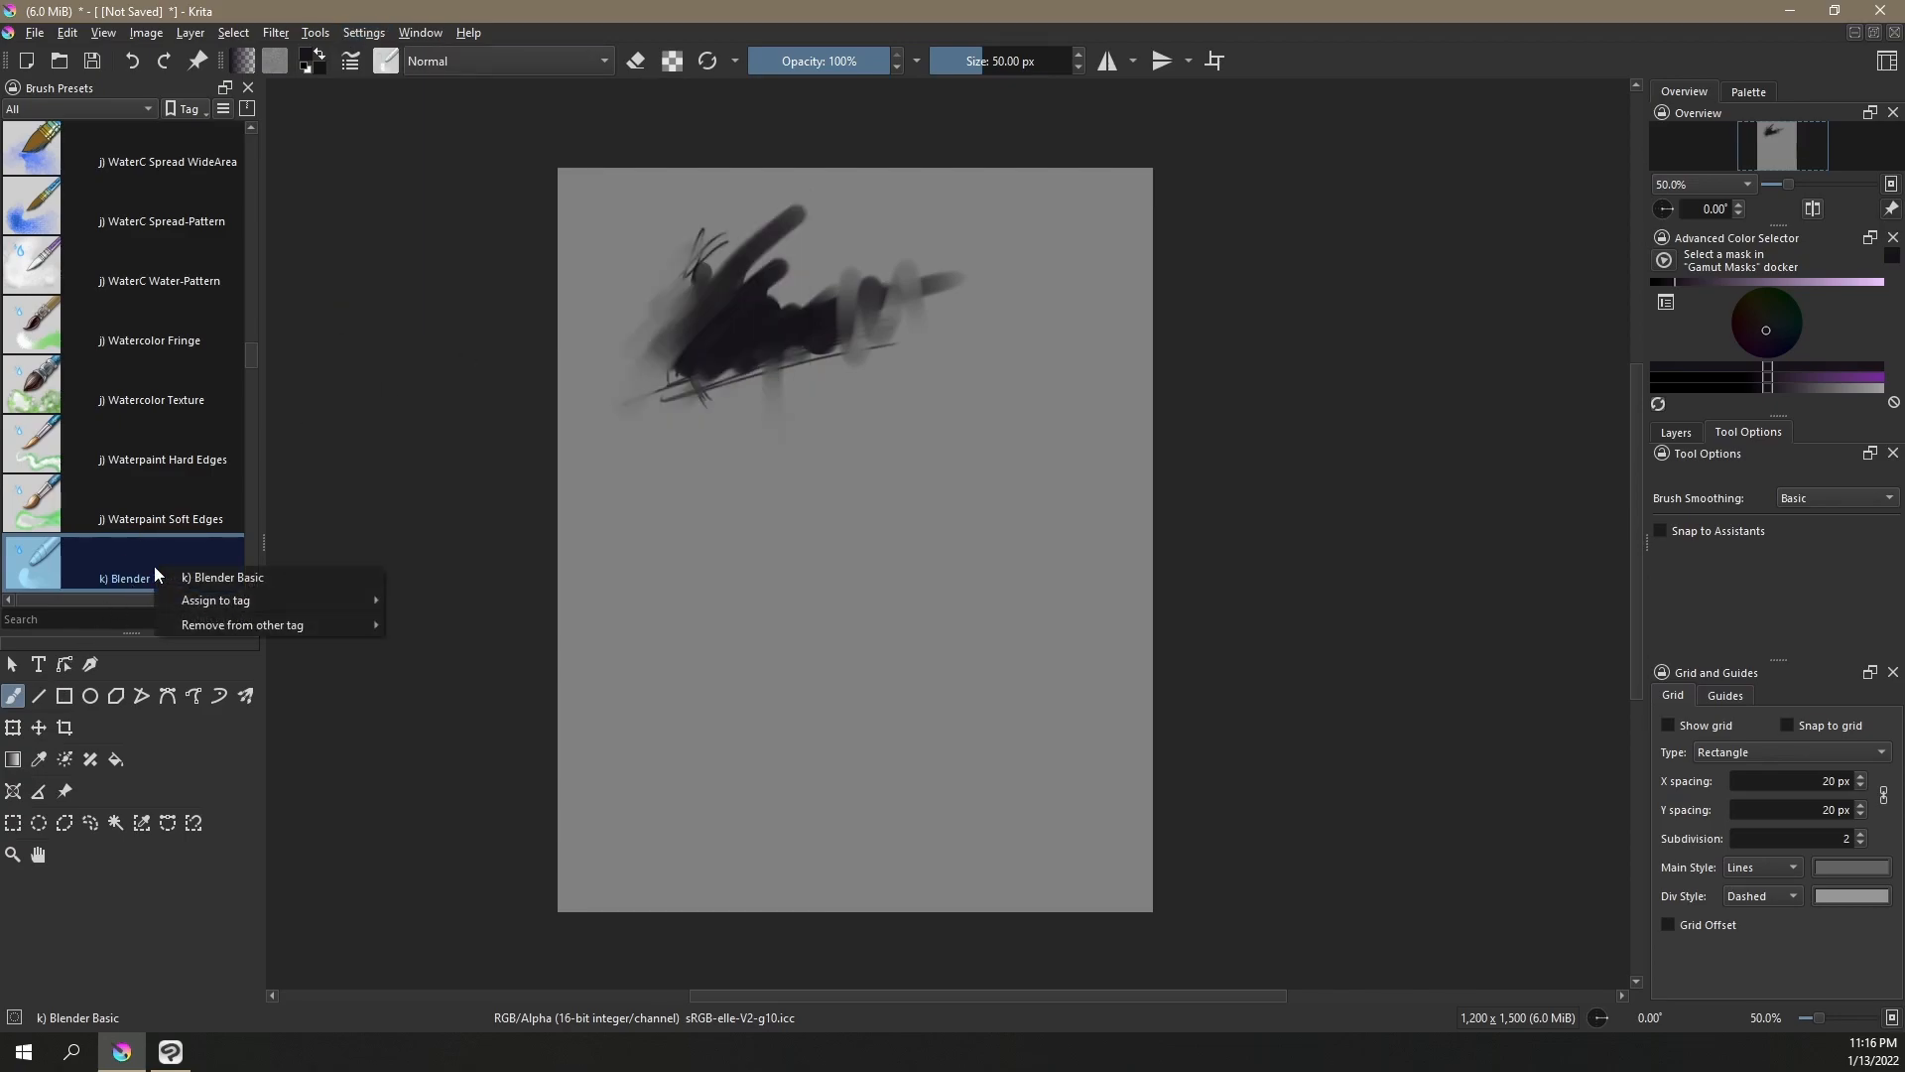
click(109, 577)
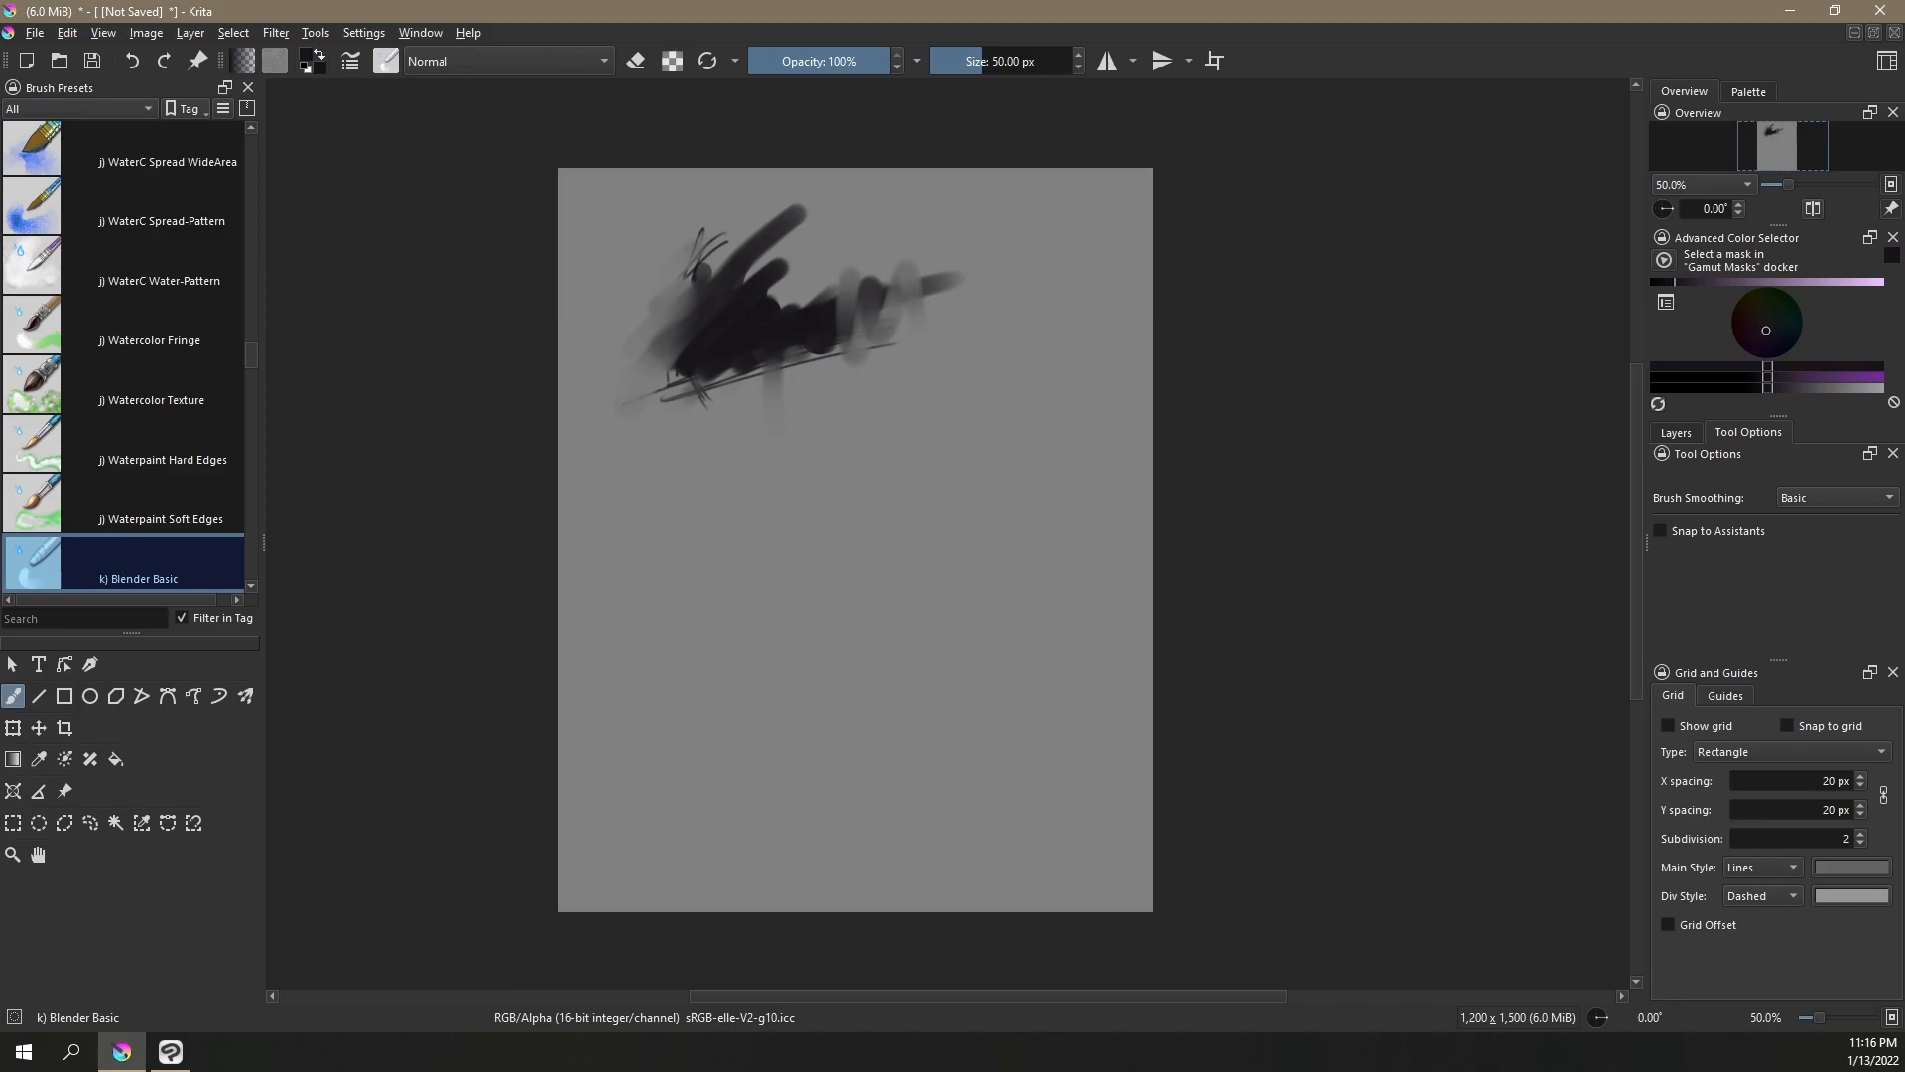
View the k) Blender Basic settings in the brush editor, close it, and filter the presets by the Wes 2022 tag
click(351, 63)
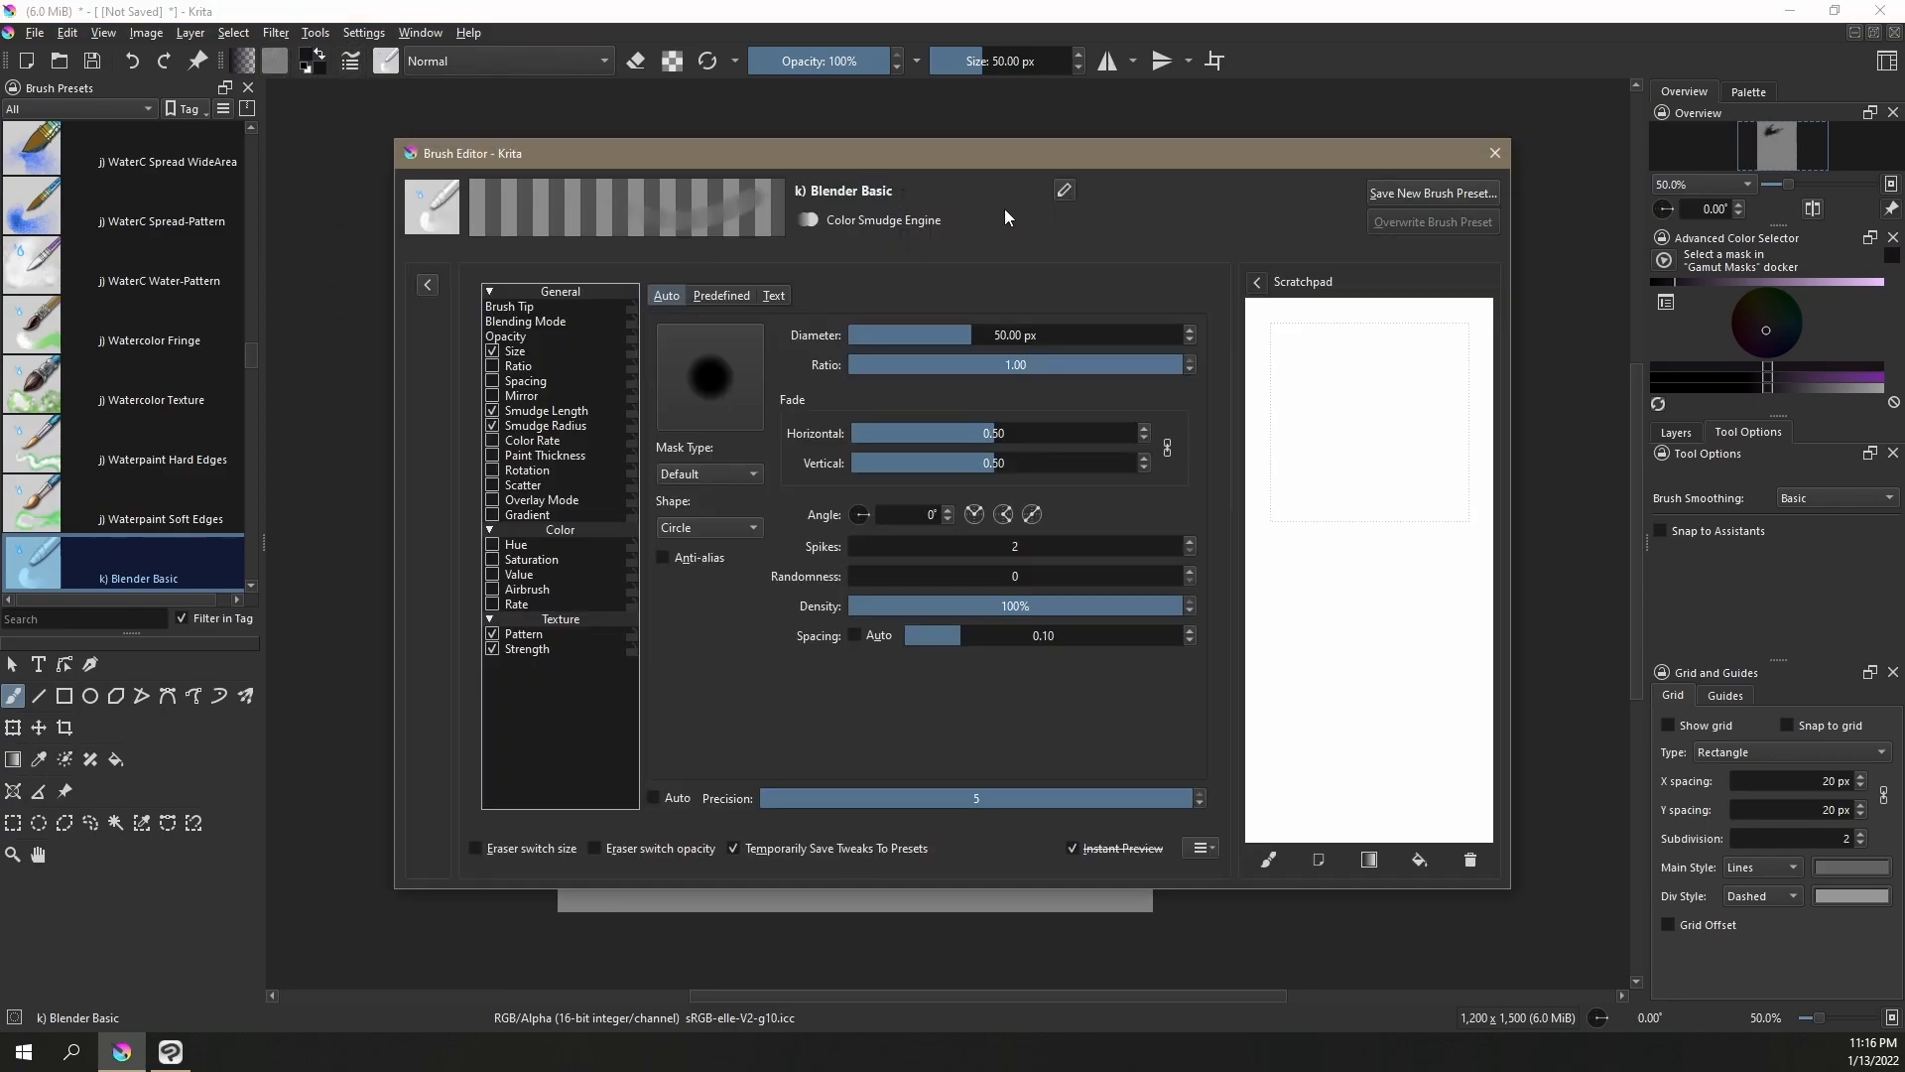
click(1494, 152)
click(104, 105)
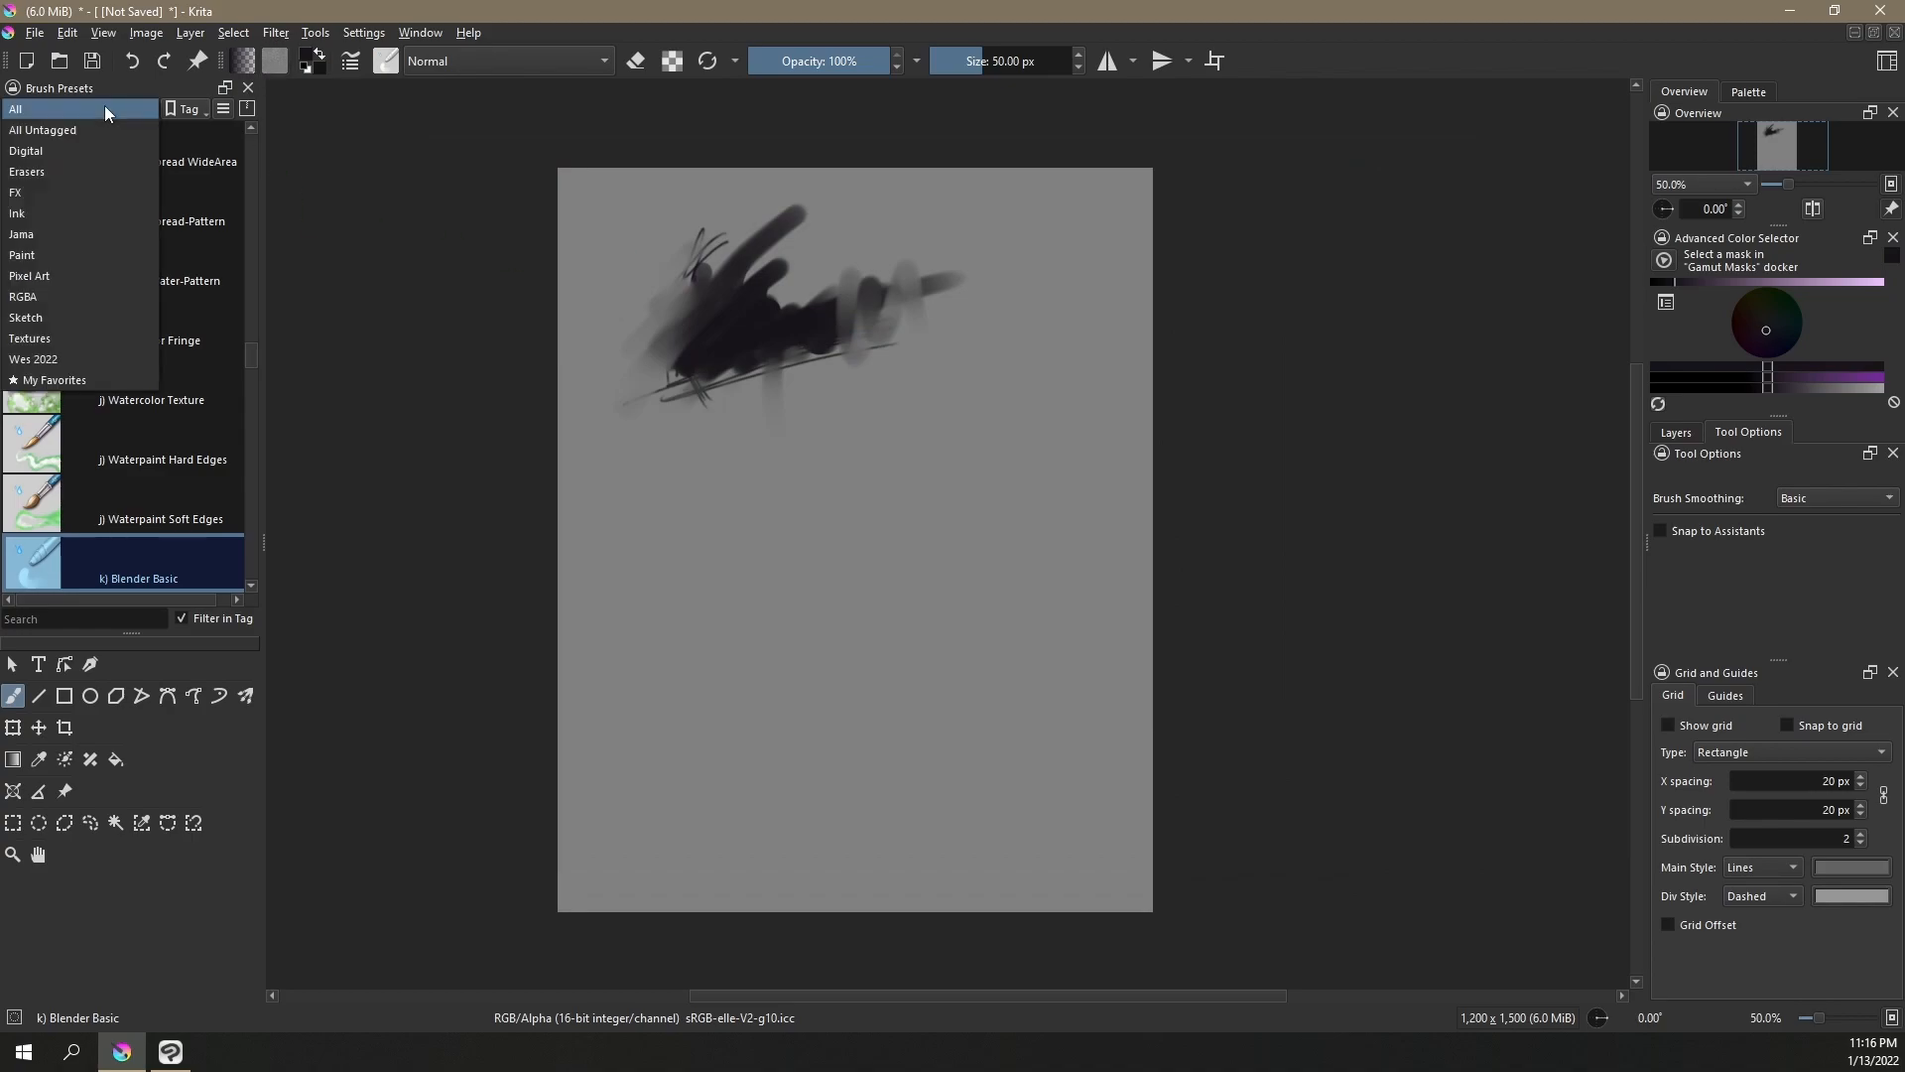
click(74, 360)
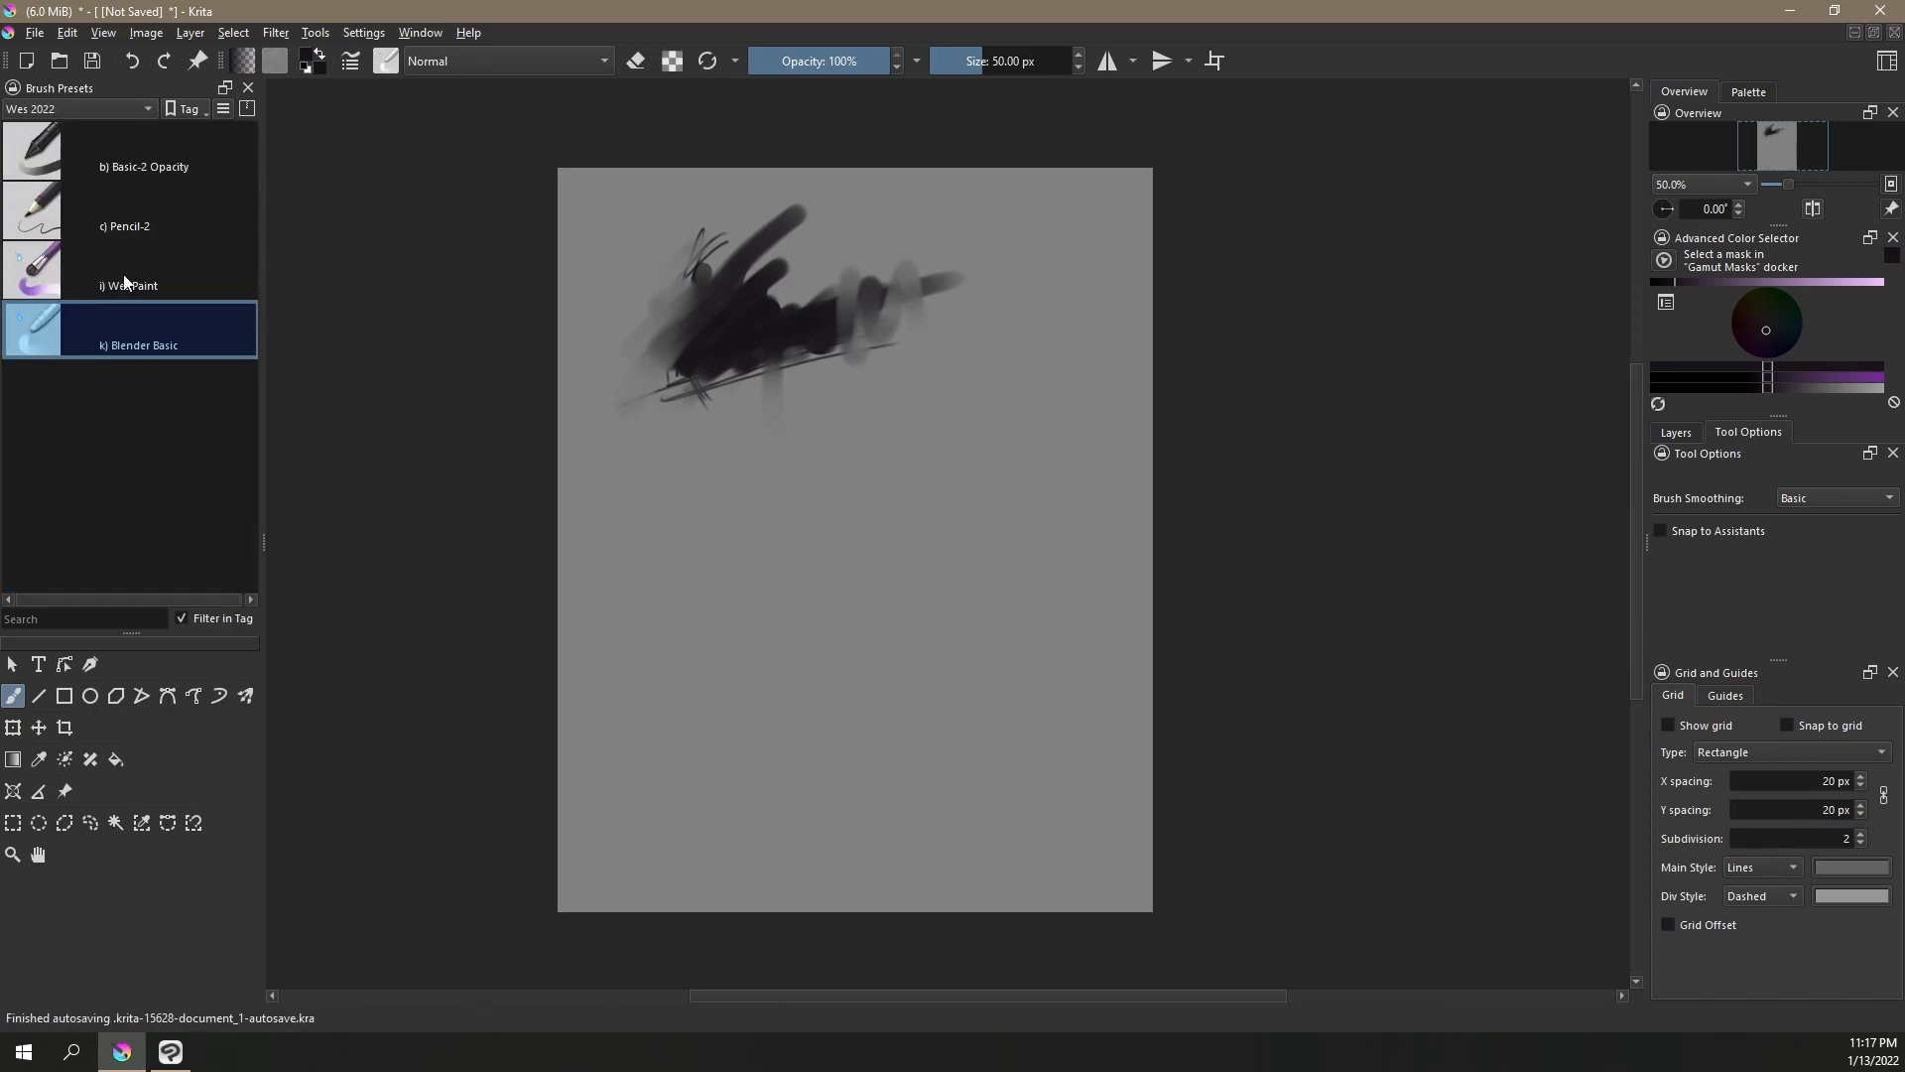
Rename the k) Blender Basic preset as Blender Basic in the brush editor and save the name
right_click(139, 347)
click(114, 339)
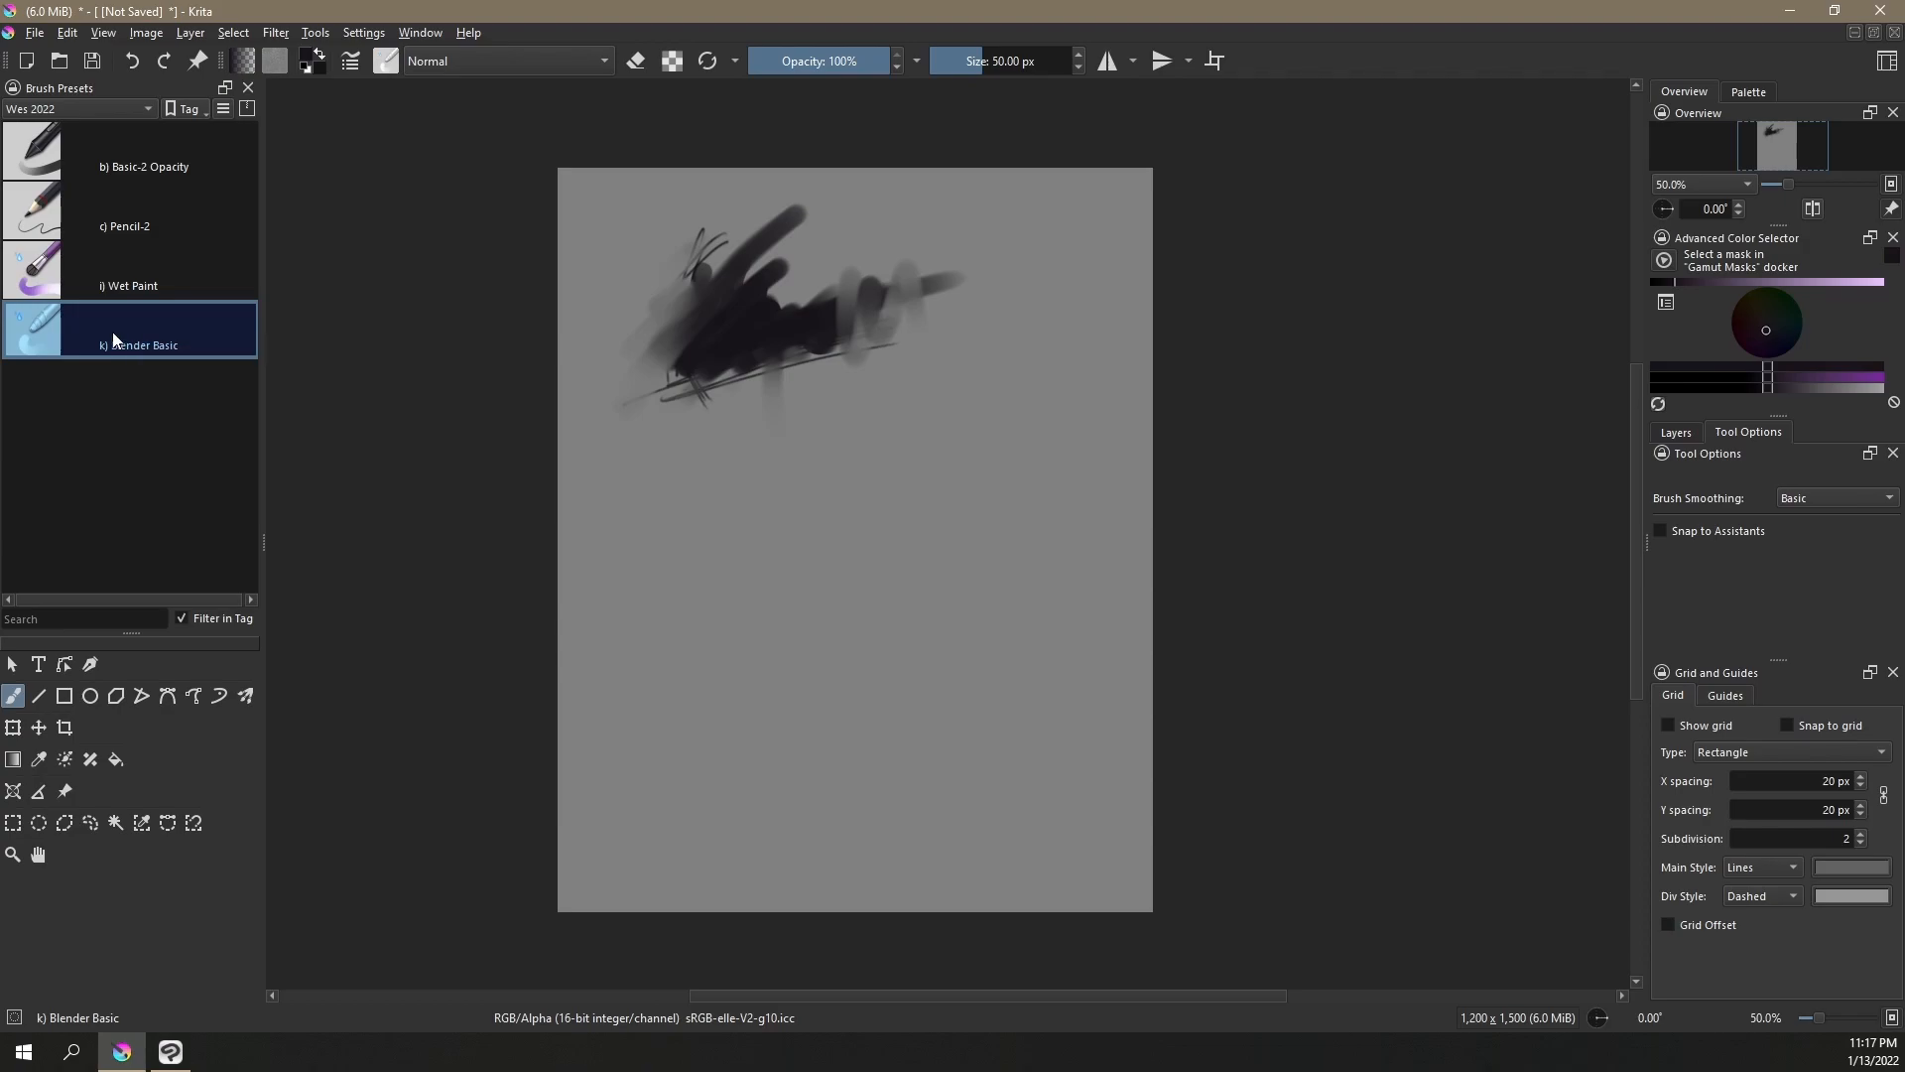
click(351, 62)
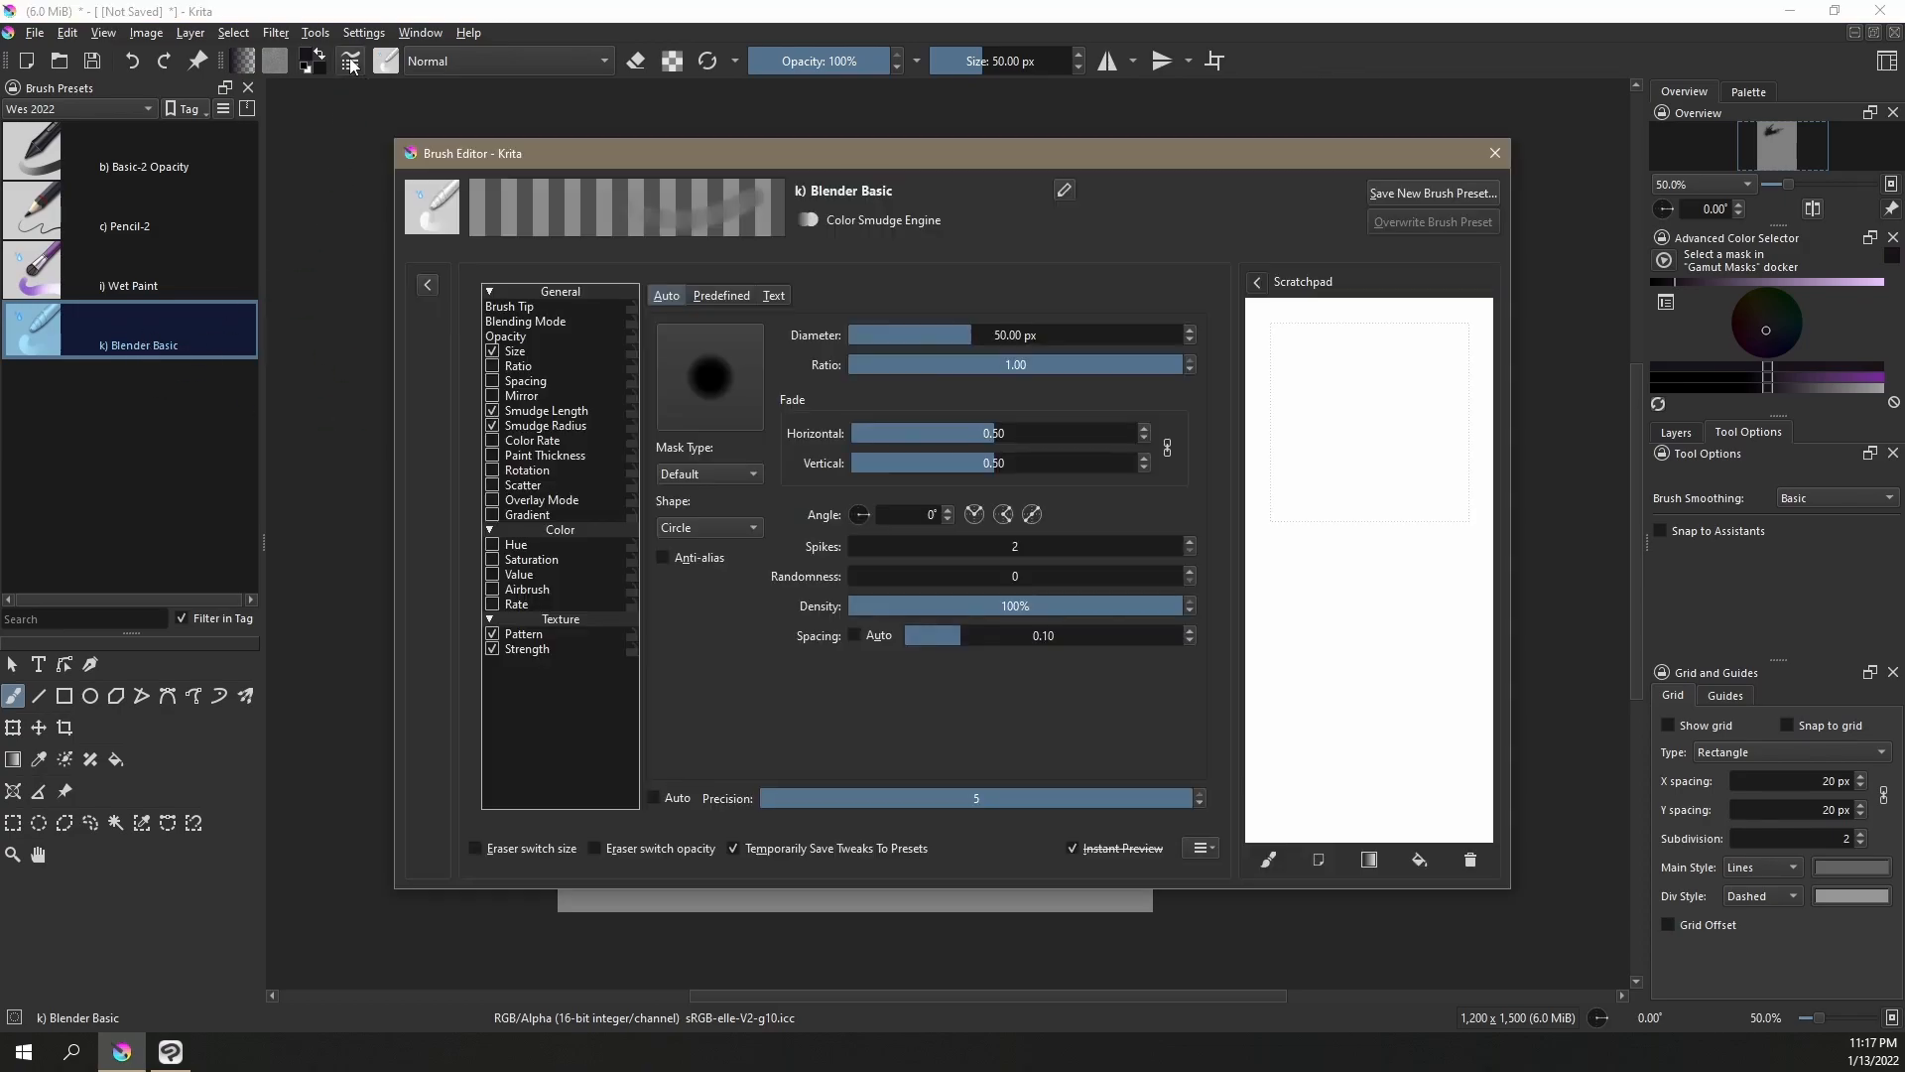
click(1065, 190)
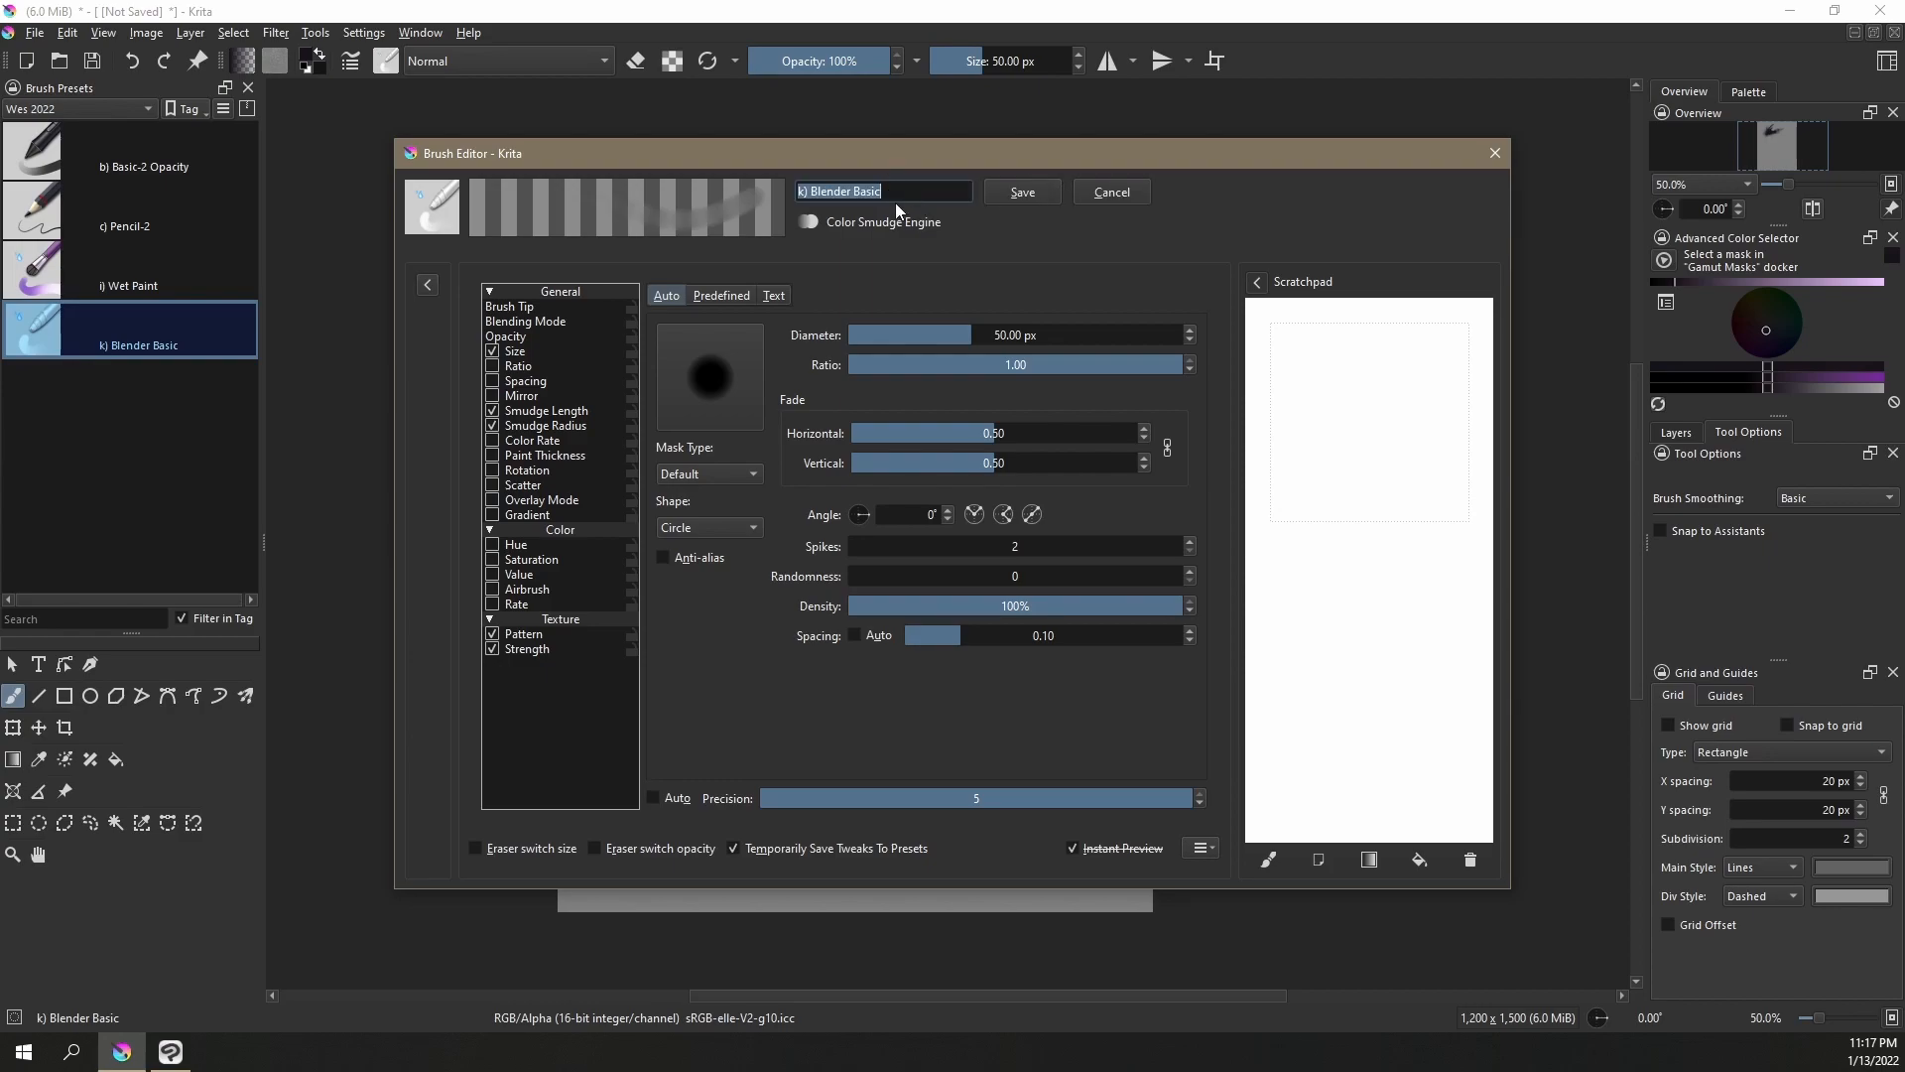
text(Blender)
click(1018, 195)
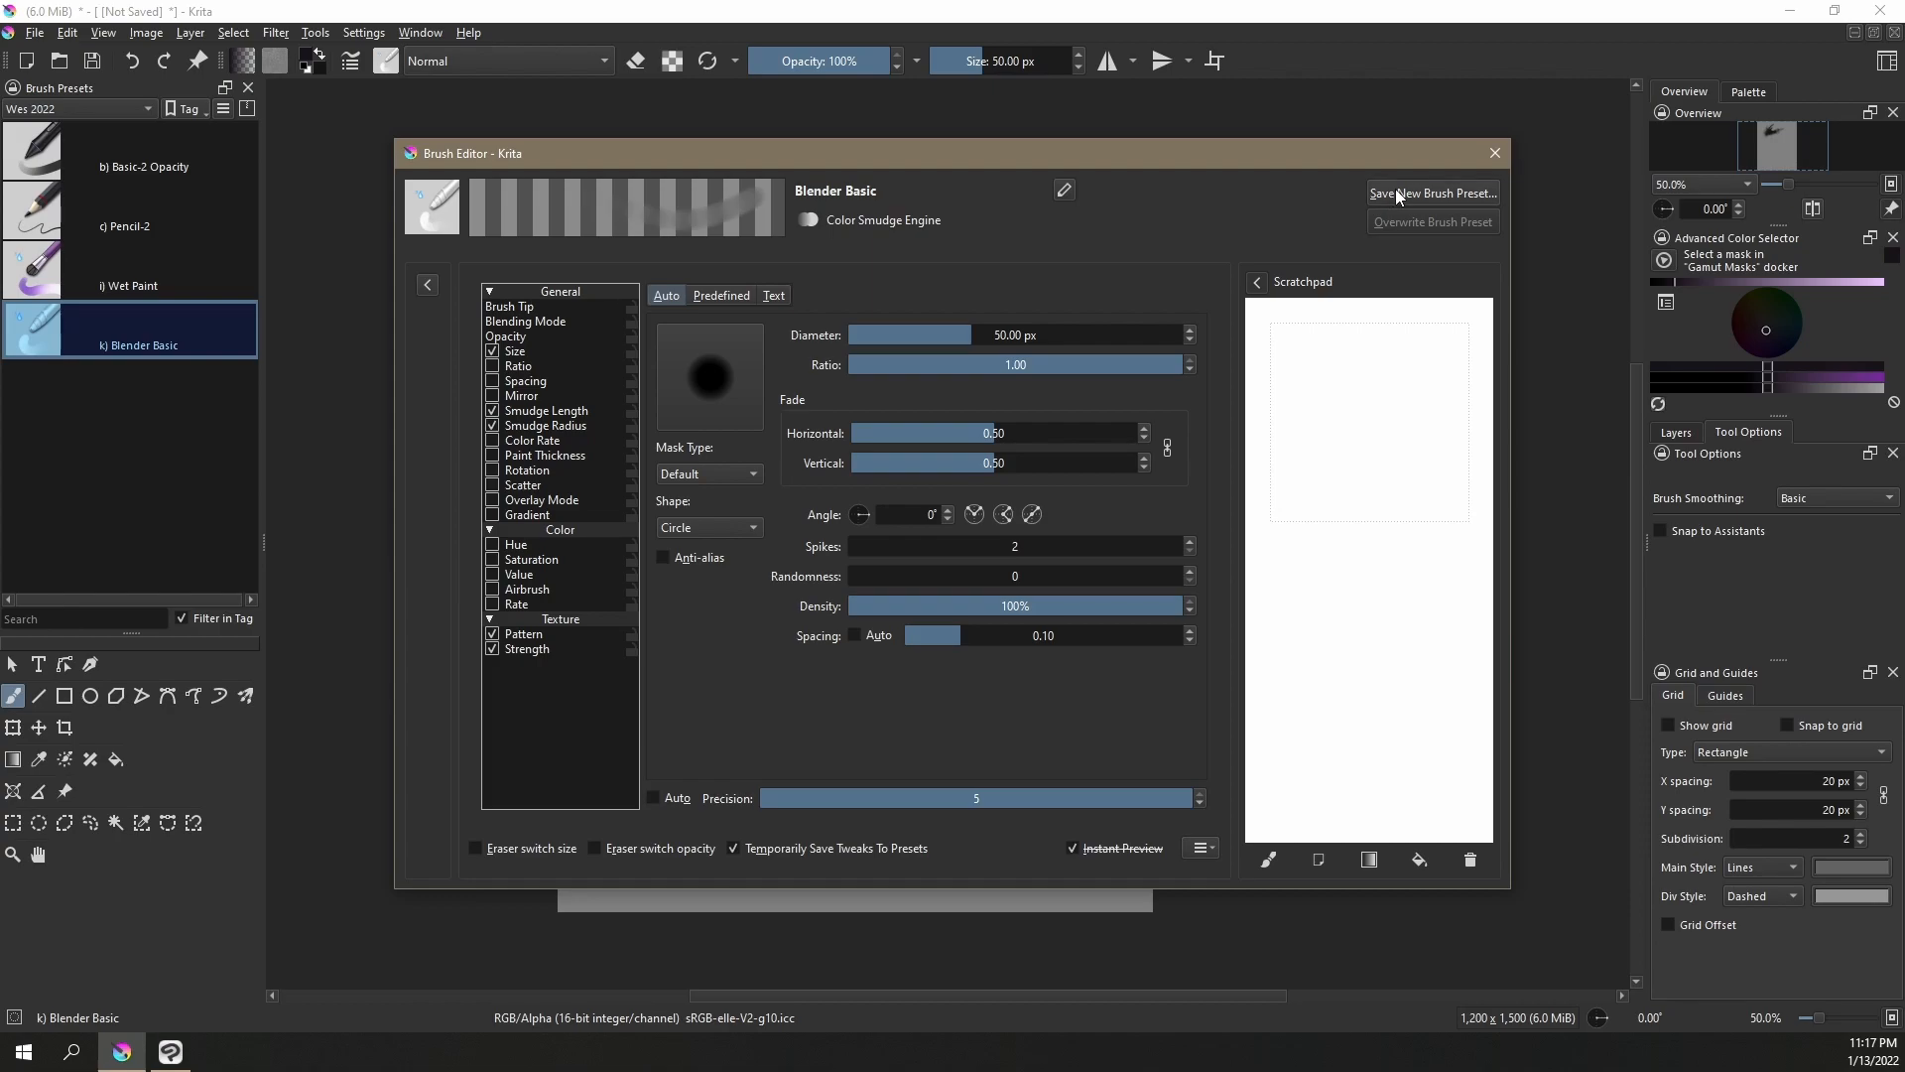
Save the brush as a new preset named Blender Basic Copy and close the brush editor
click(1395, 193)
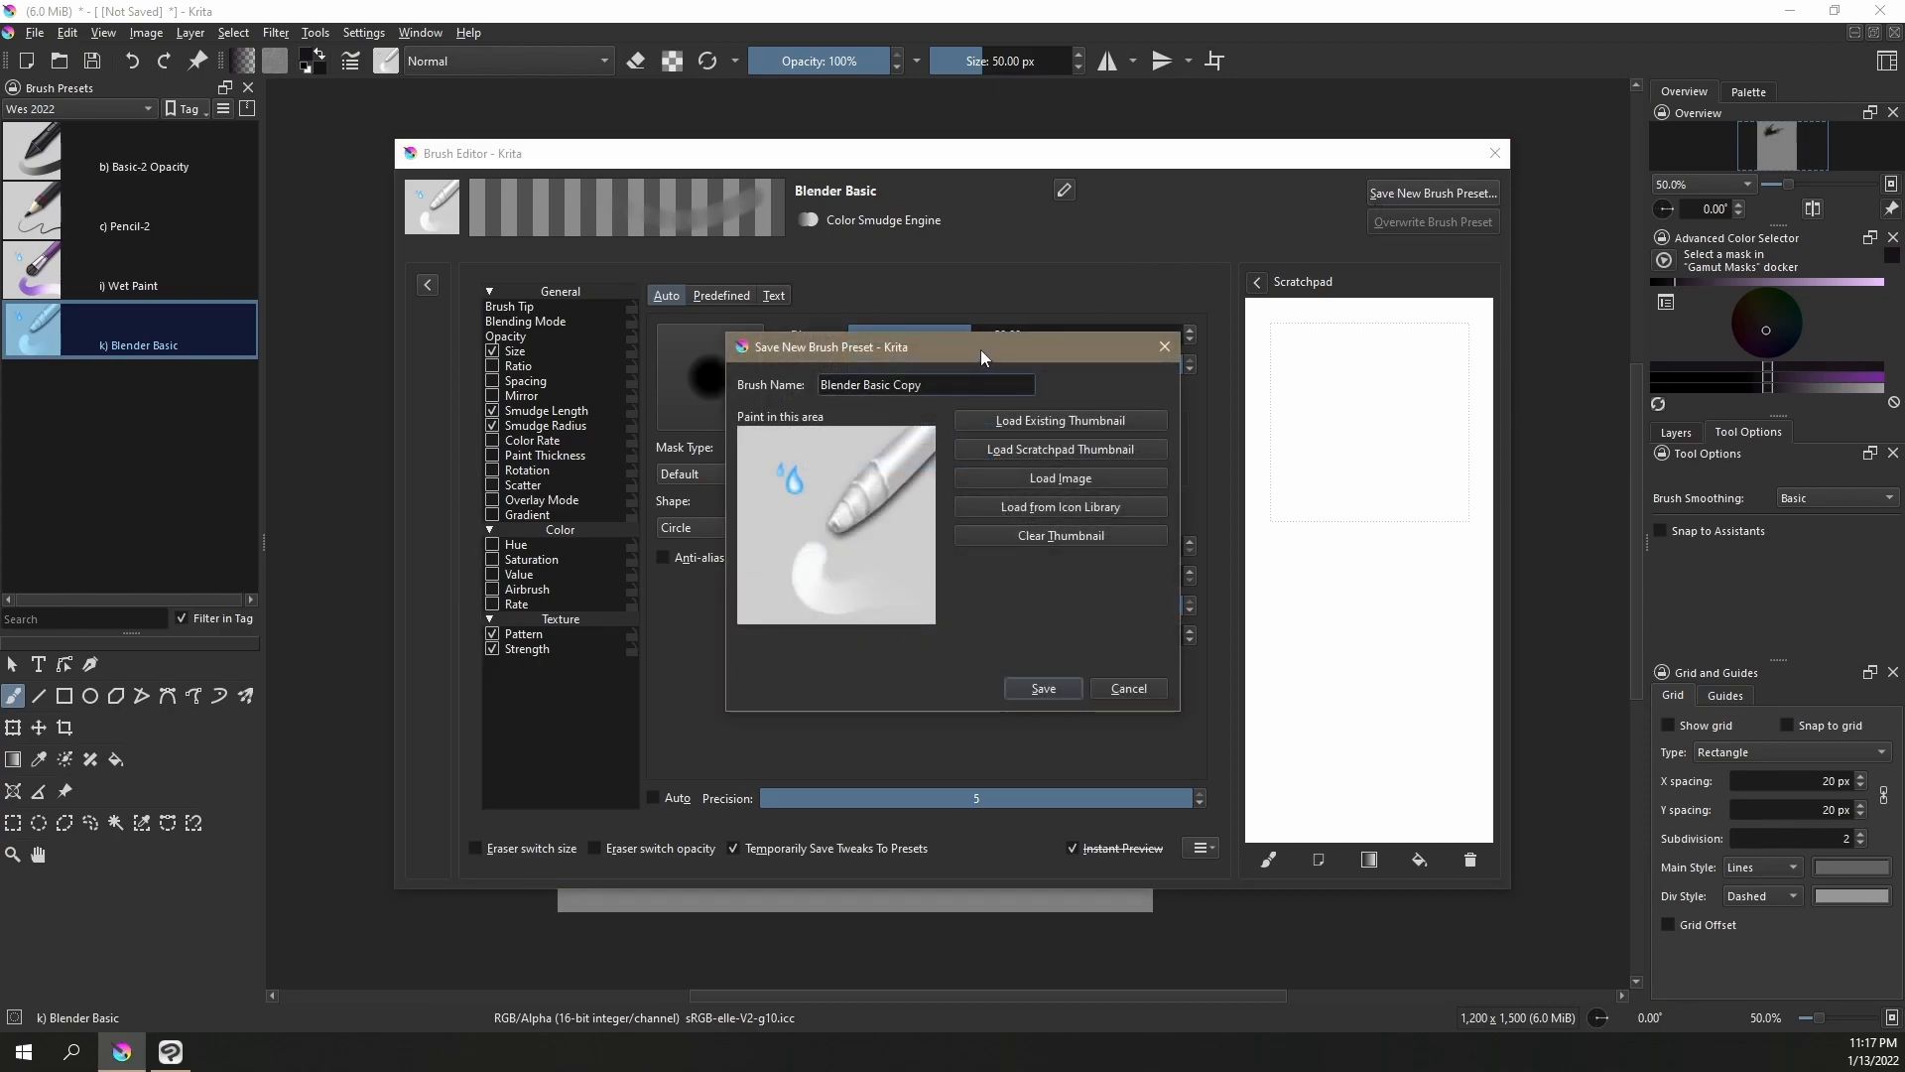
click(1043, 689)
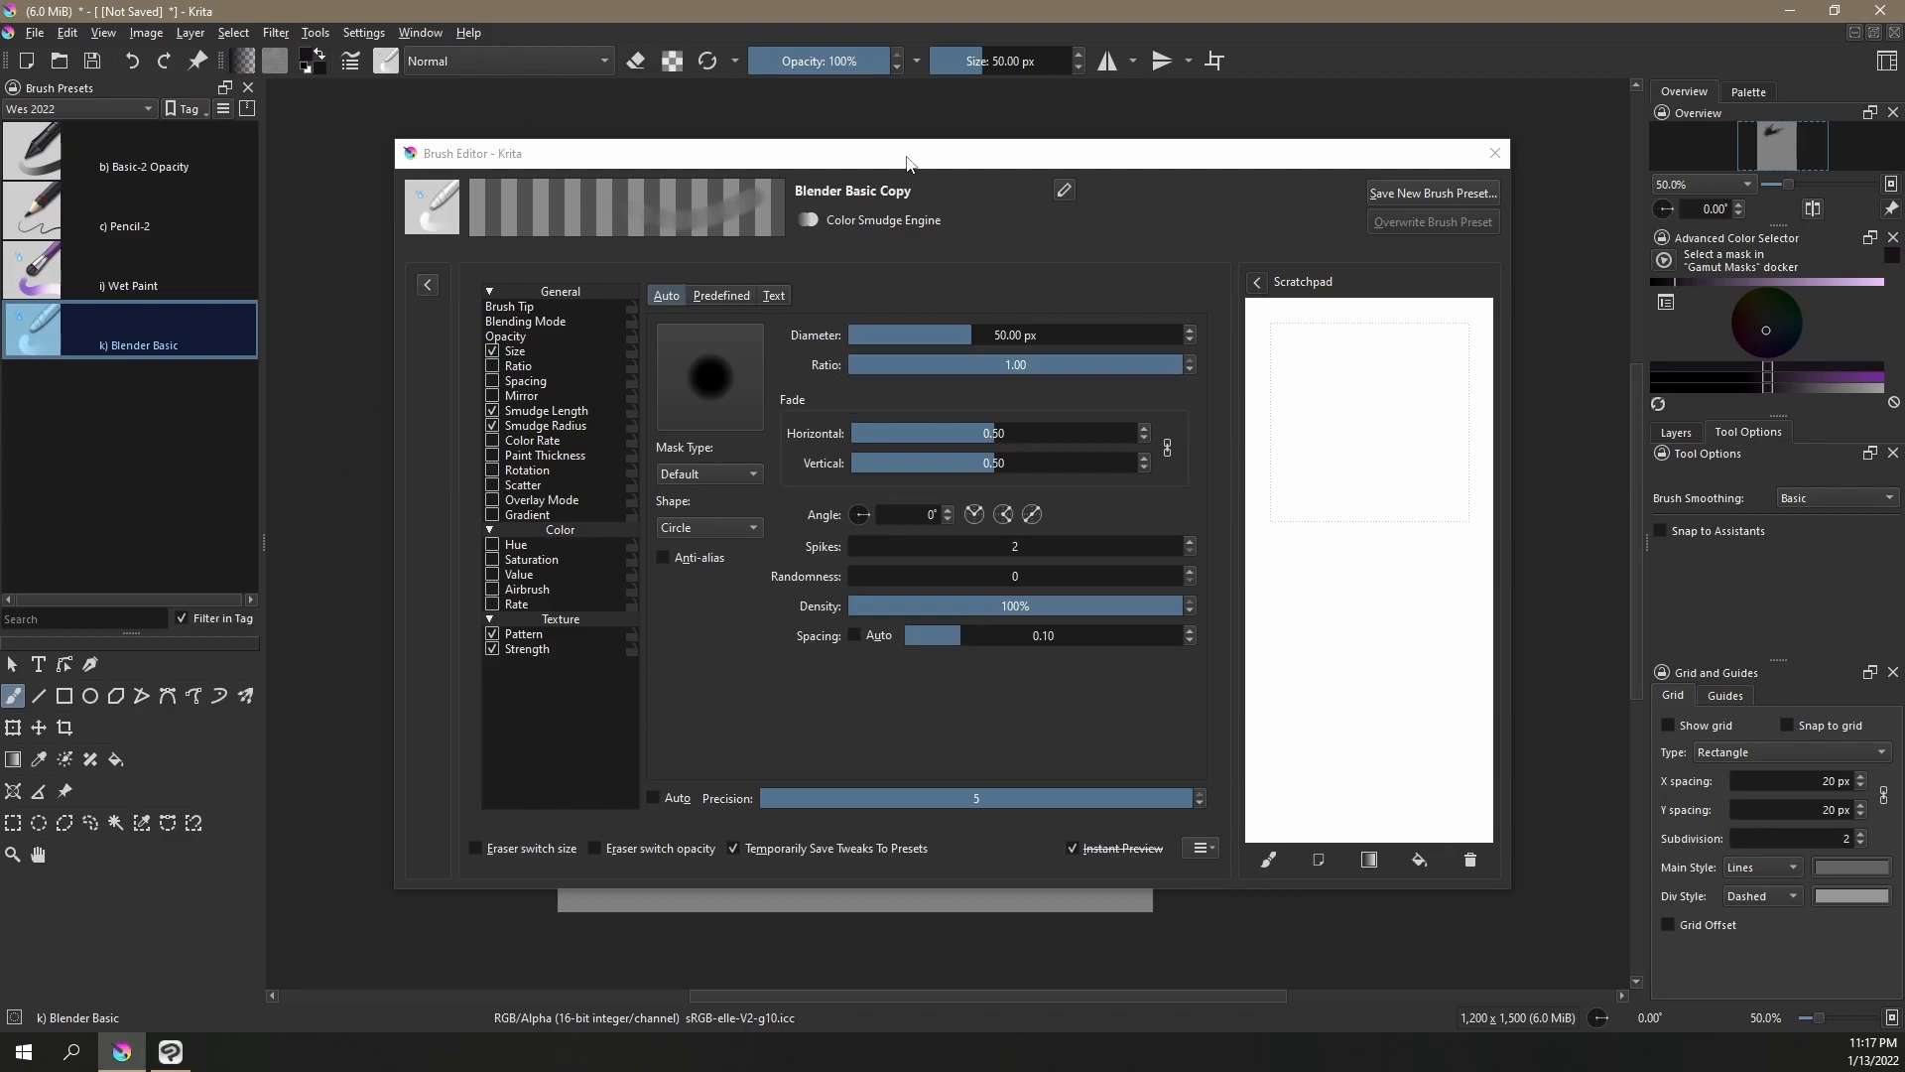
drag(909, 147, 714, 180)
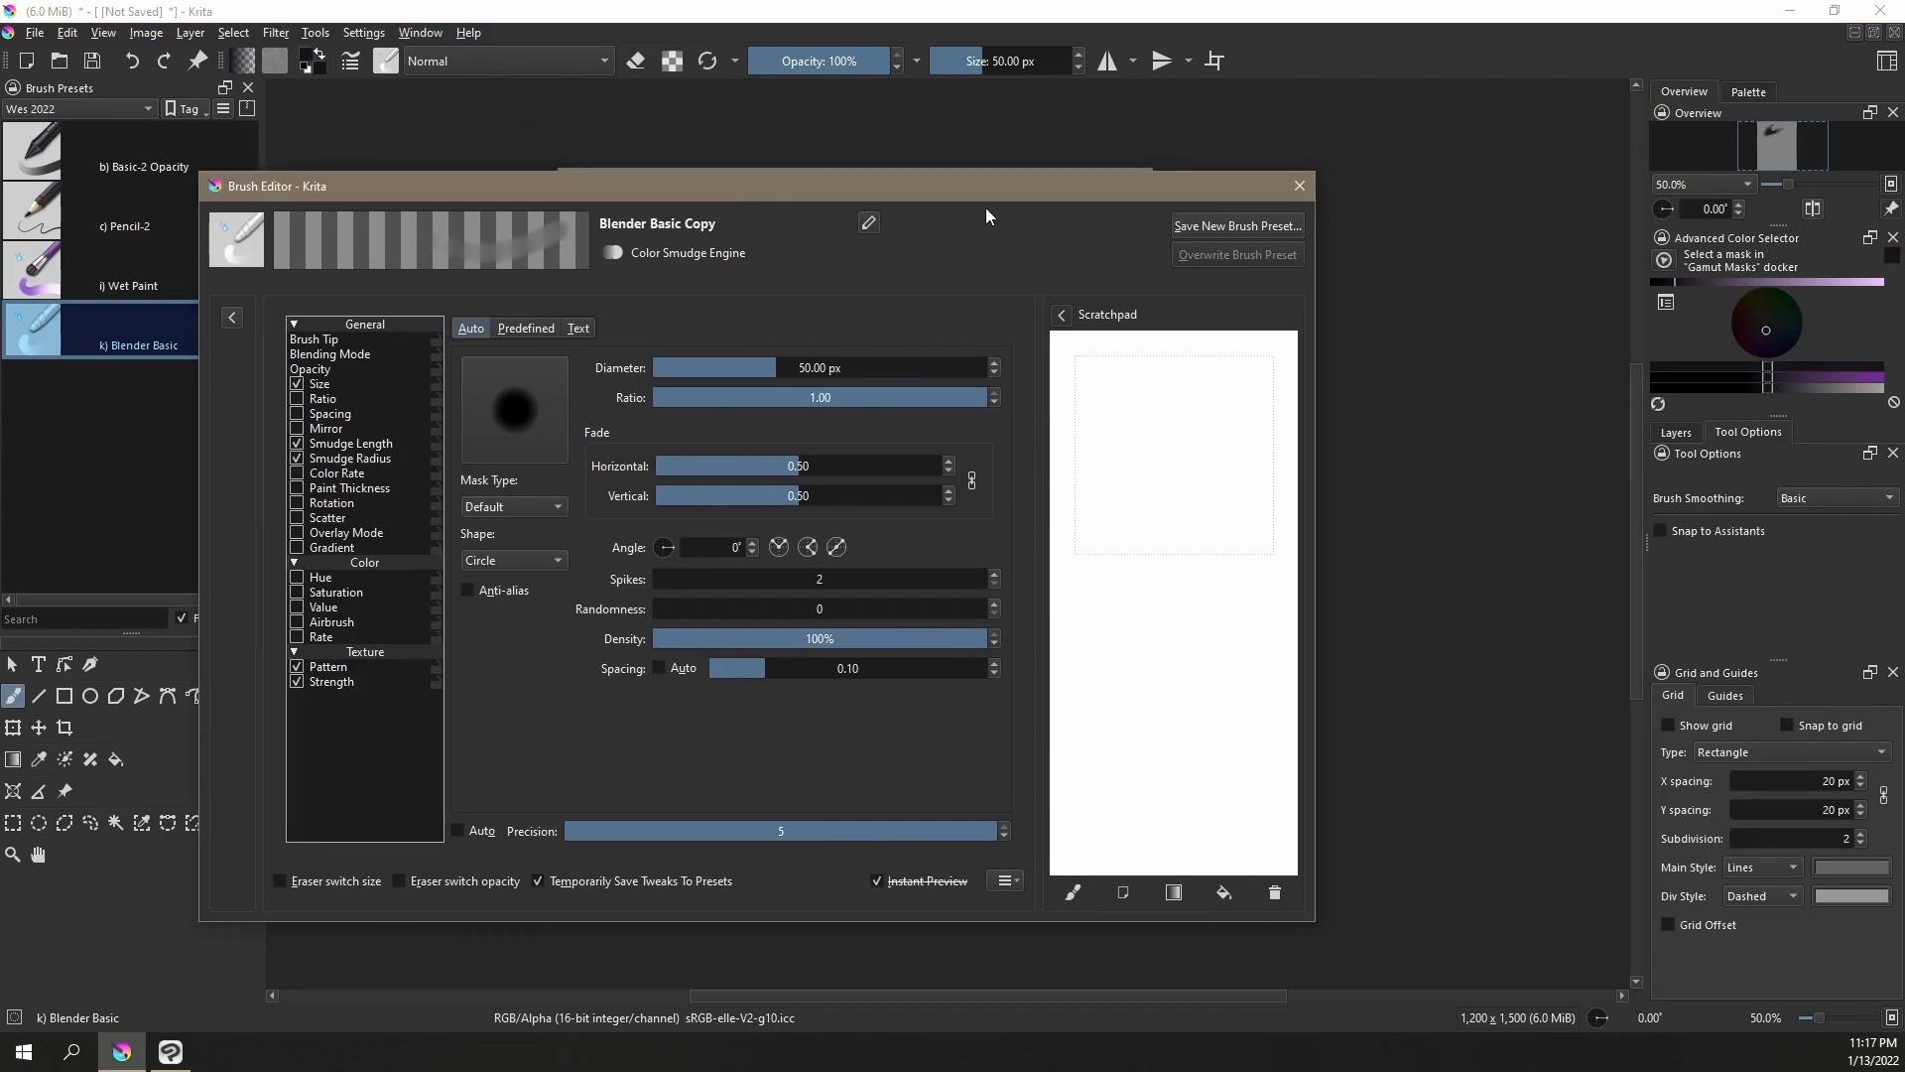
click(1299, 185)
Check the k) Blender Basic preset's options in the Wes 2022 tag for its new name
right_click(164, 345)
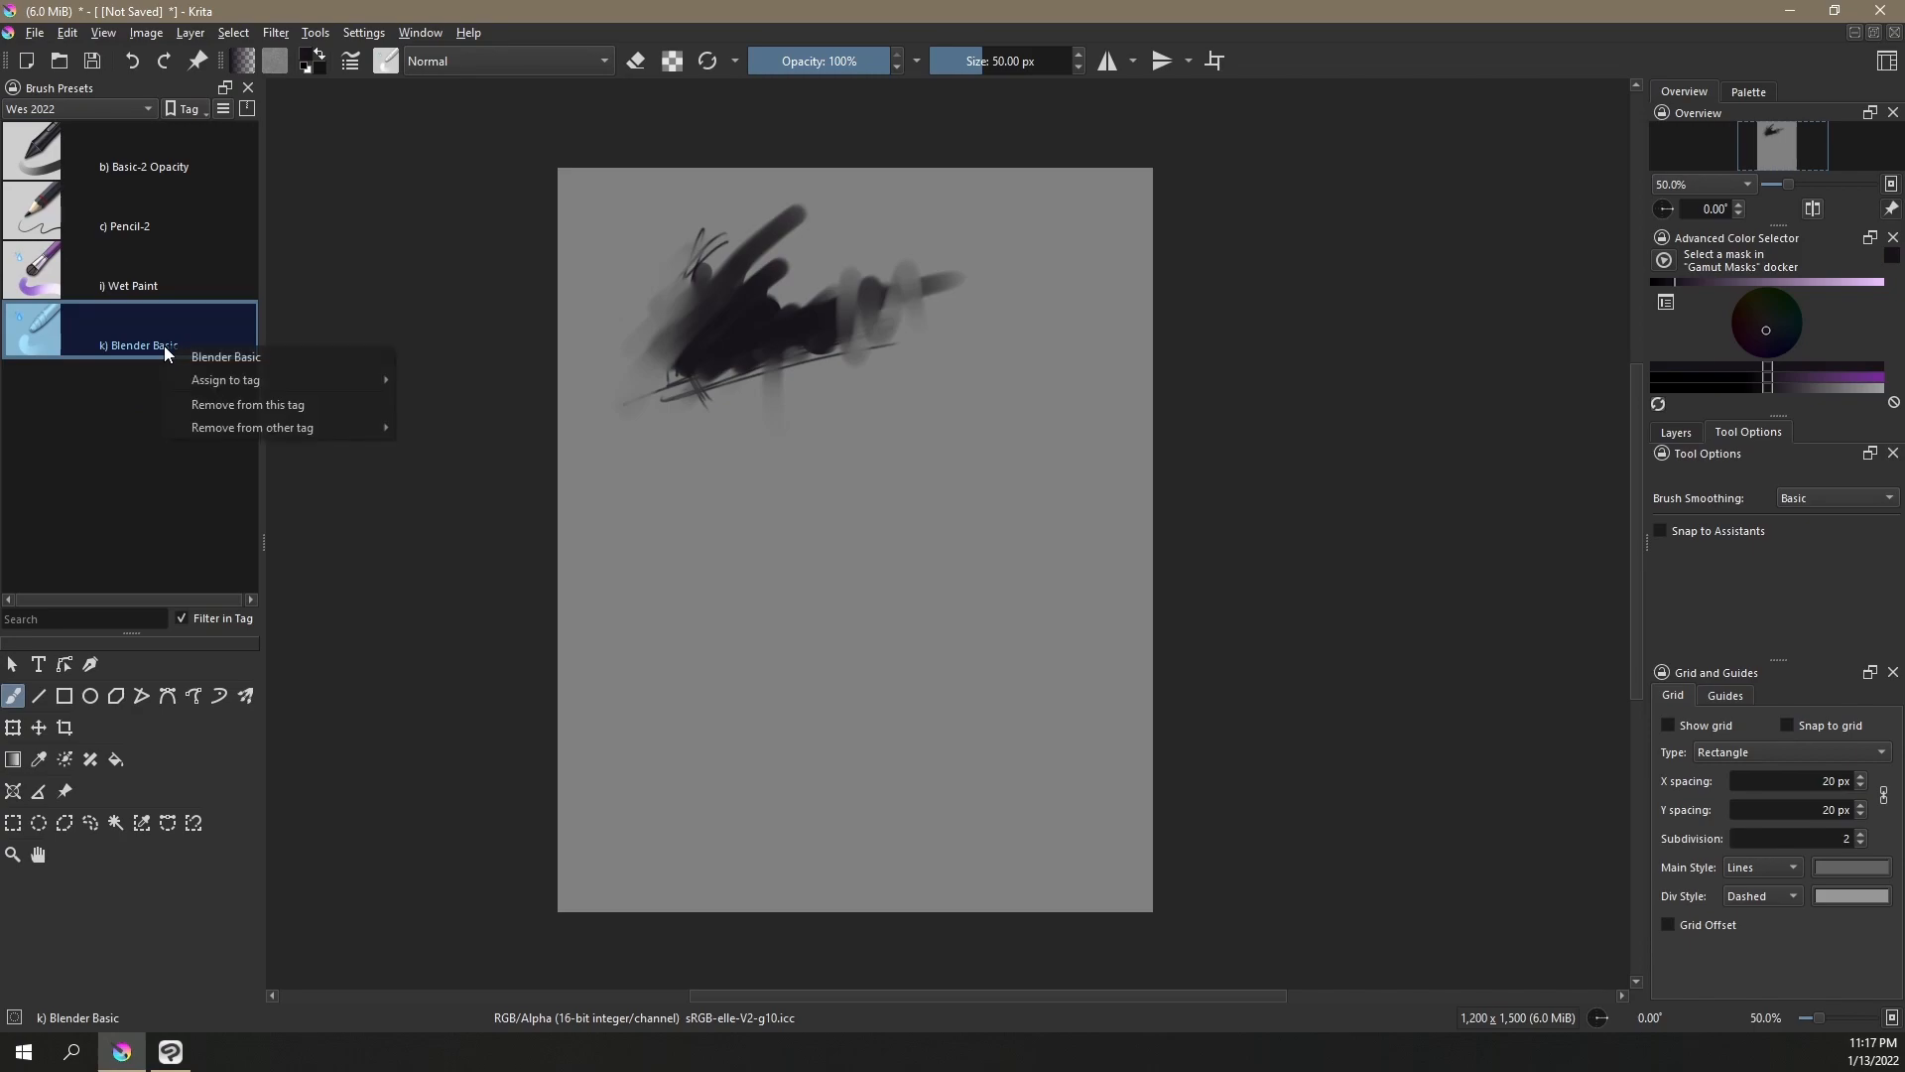
click(223, 359)
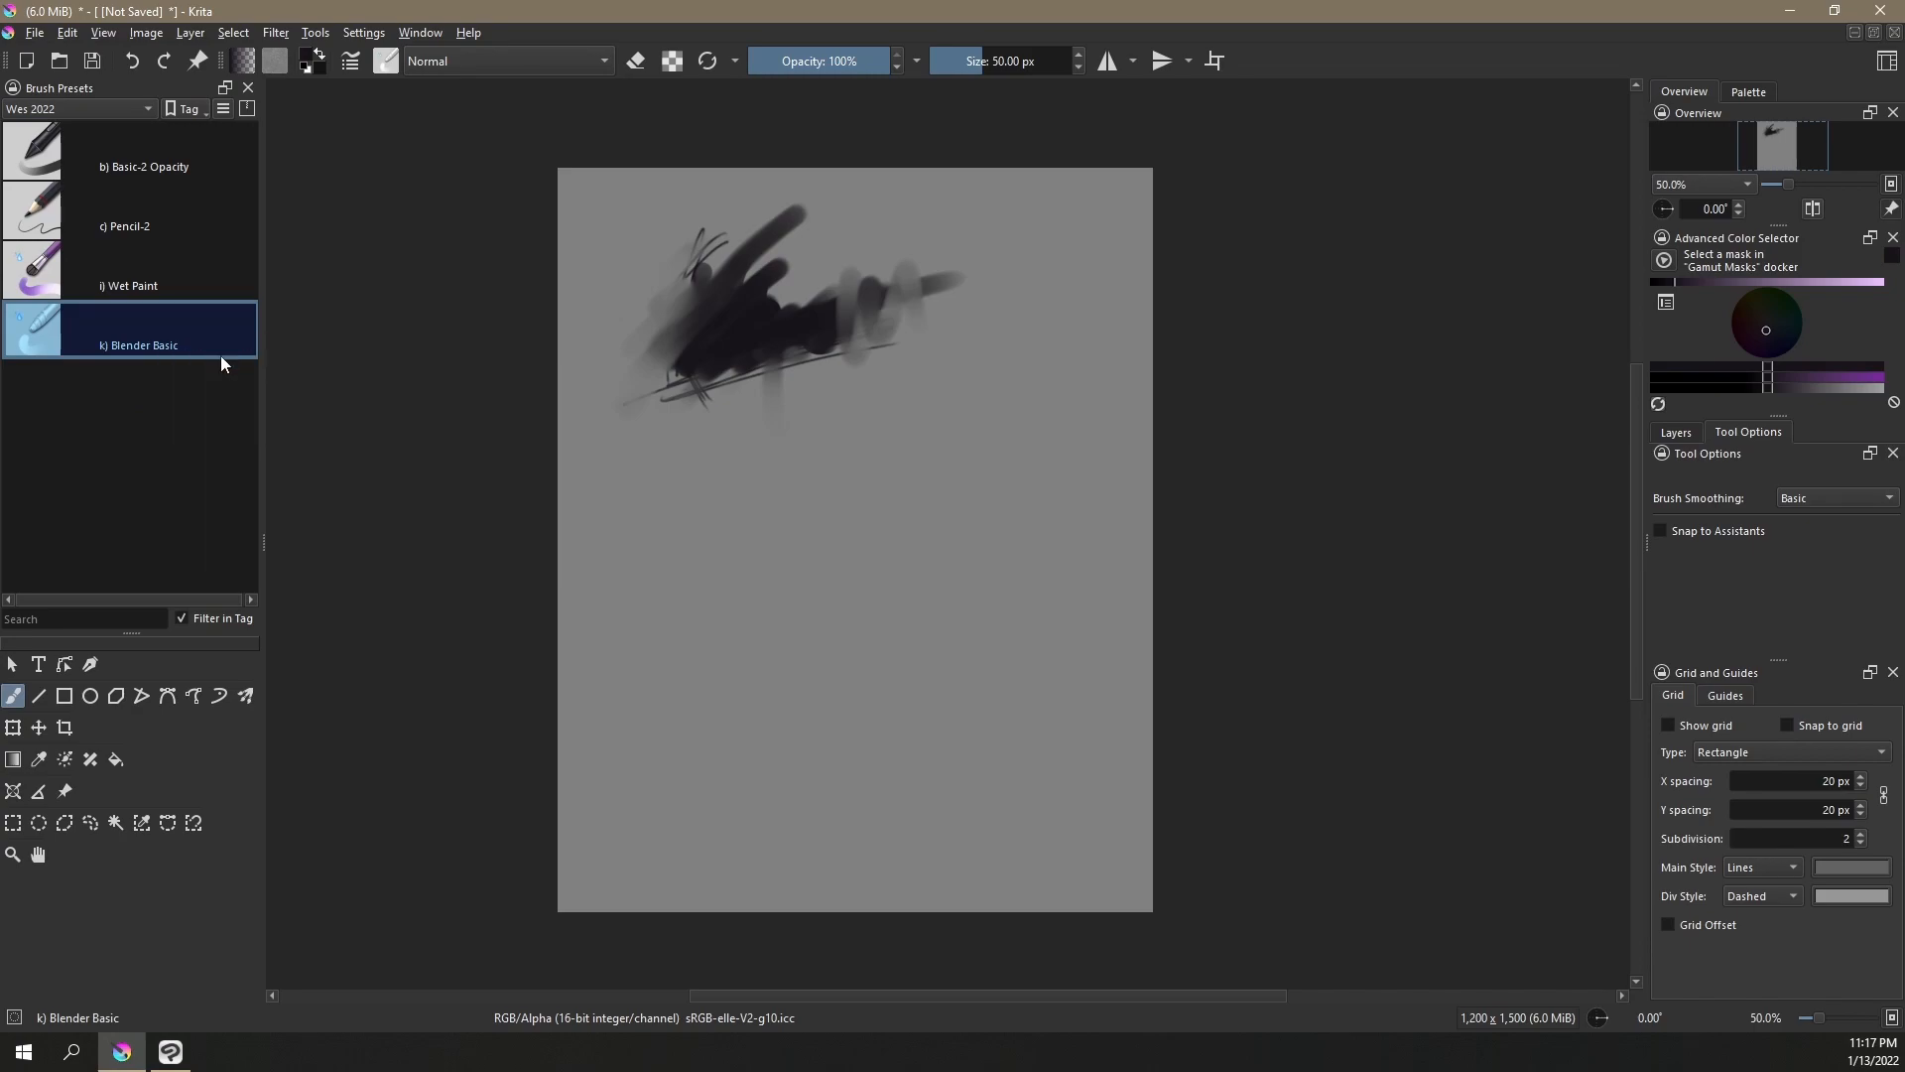
right_click(145, 348)
click(187, 365)
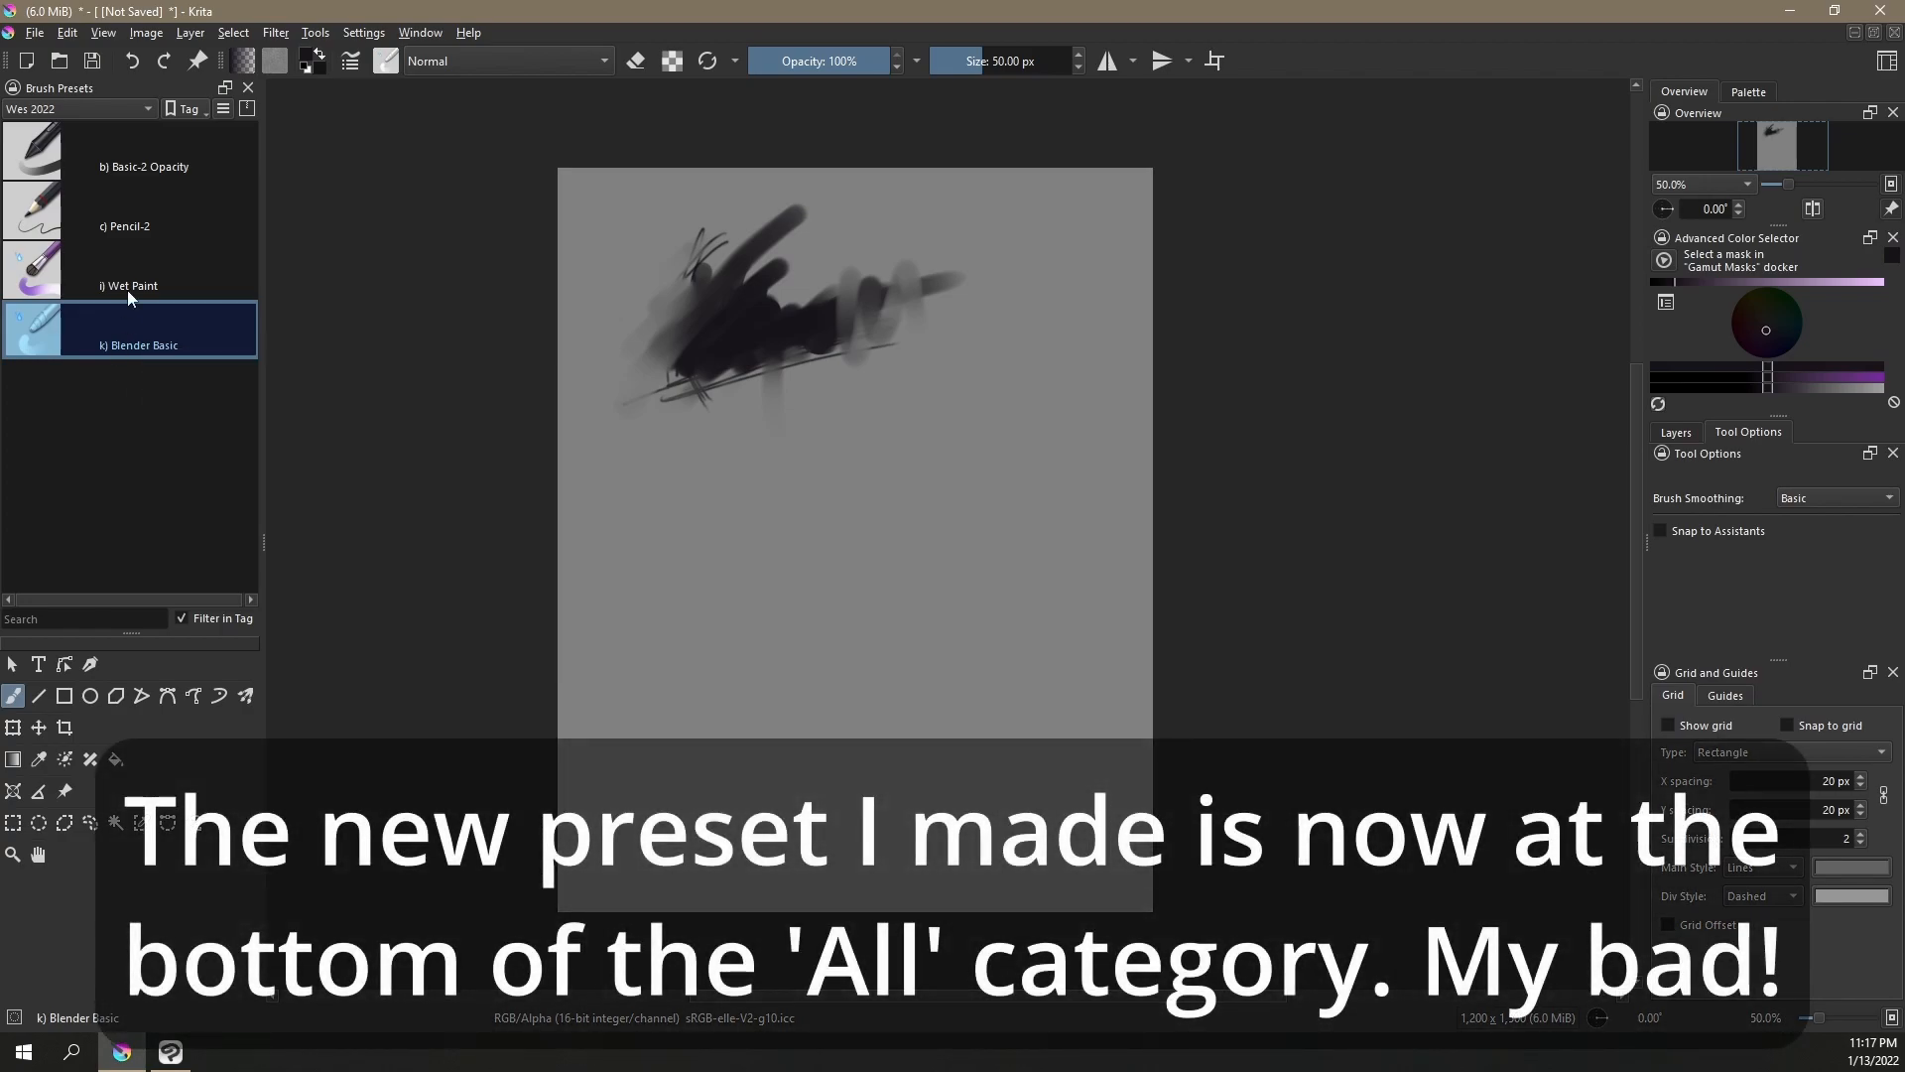
Switch the preset tag filter, return to Wes 2022, and reselect k) Blender Basic to inspect its details and options
click(119, 277)
click(127, 107)
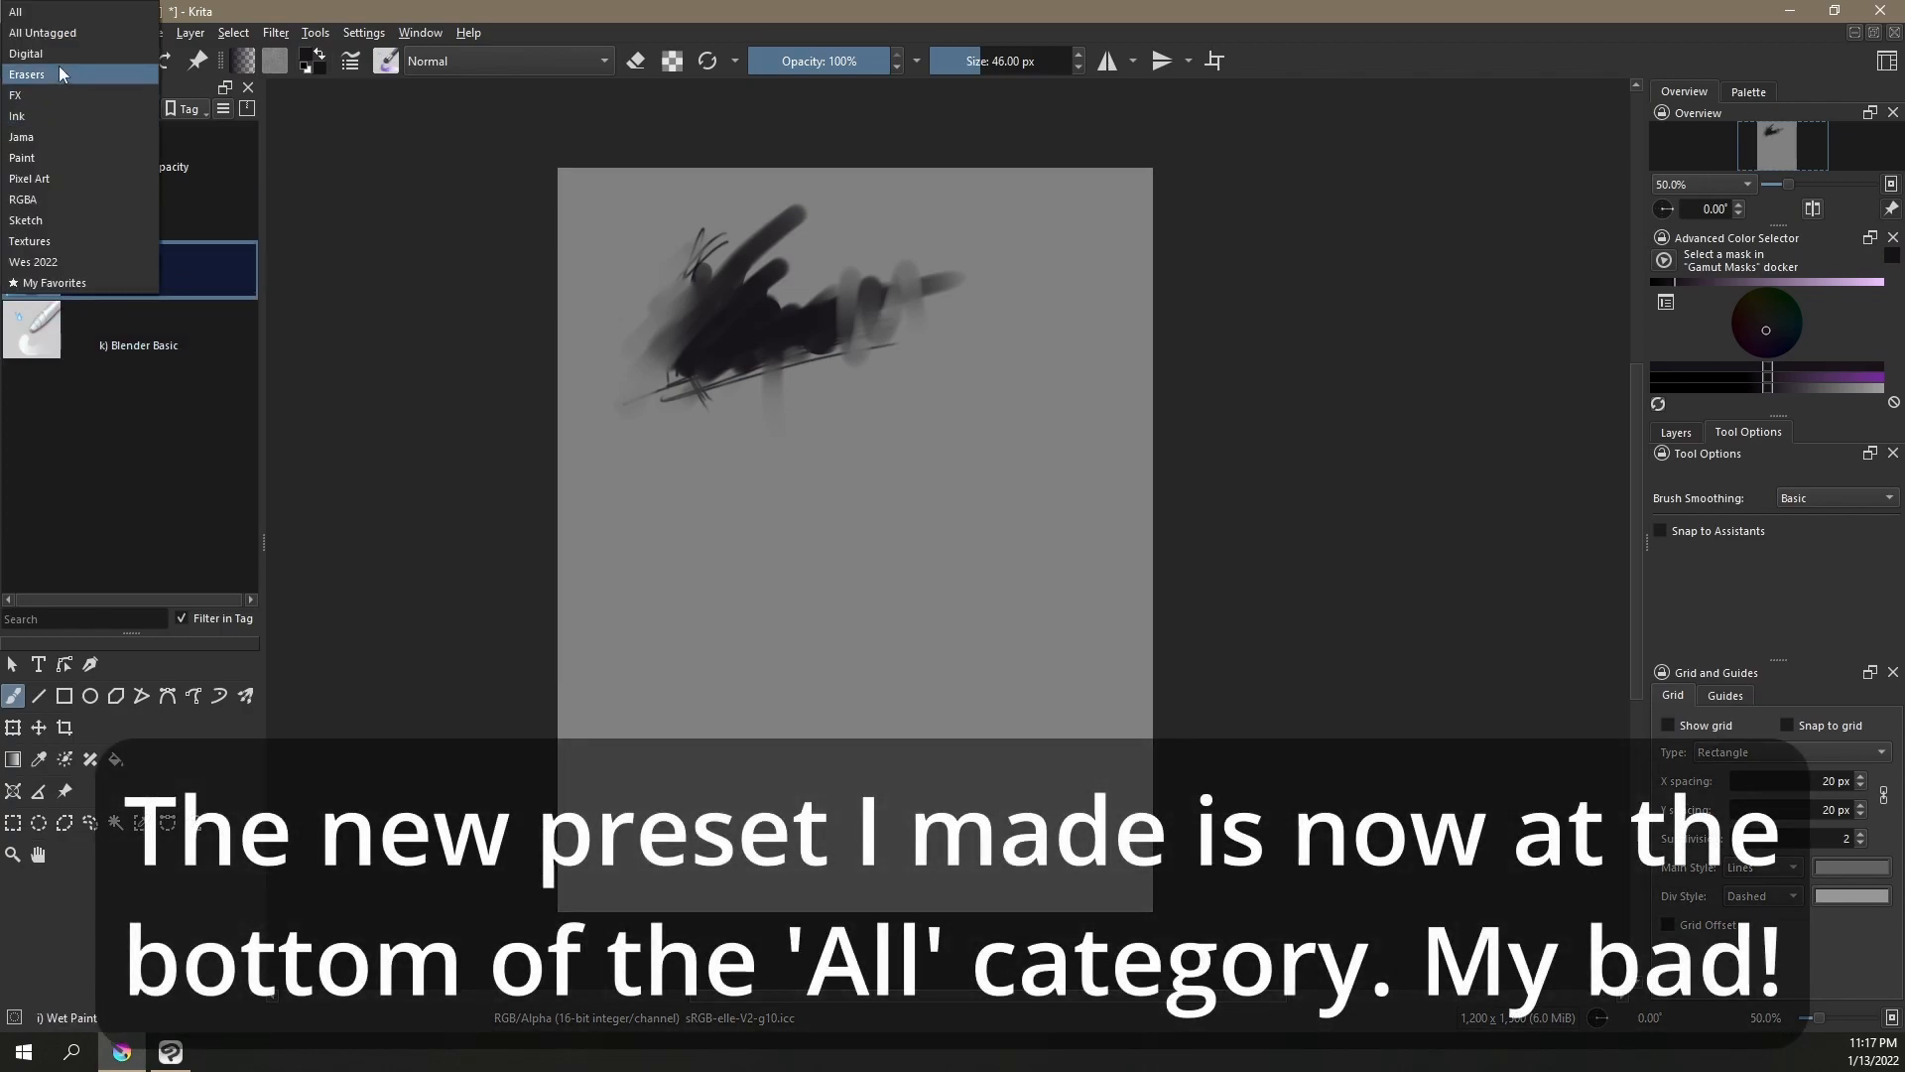
click(60, 73)
click(102, 106)
click(29, 317)
click(155, 349)
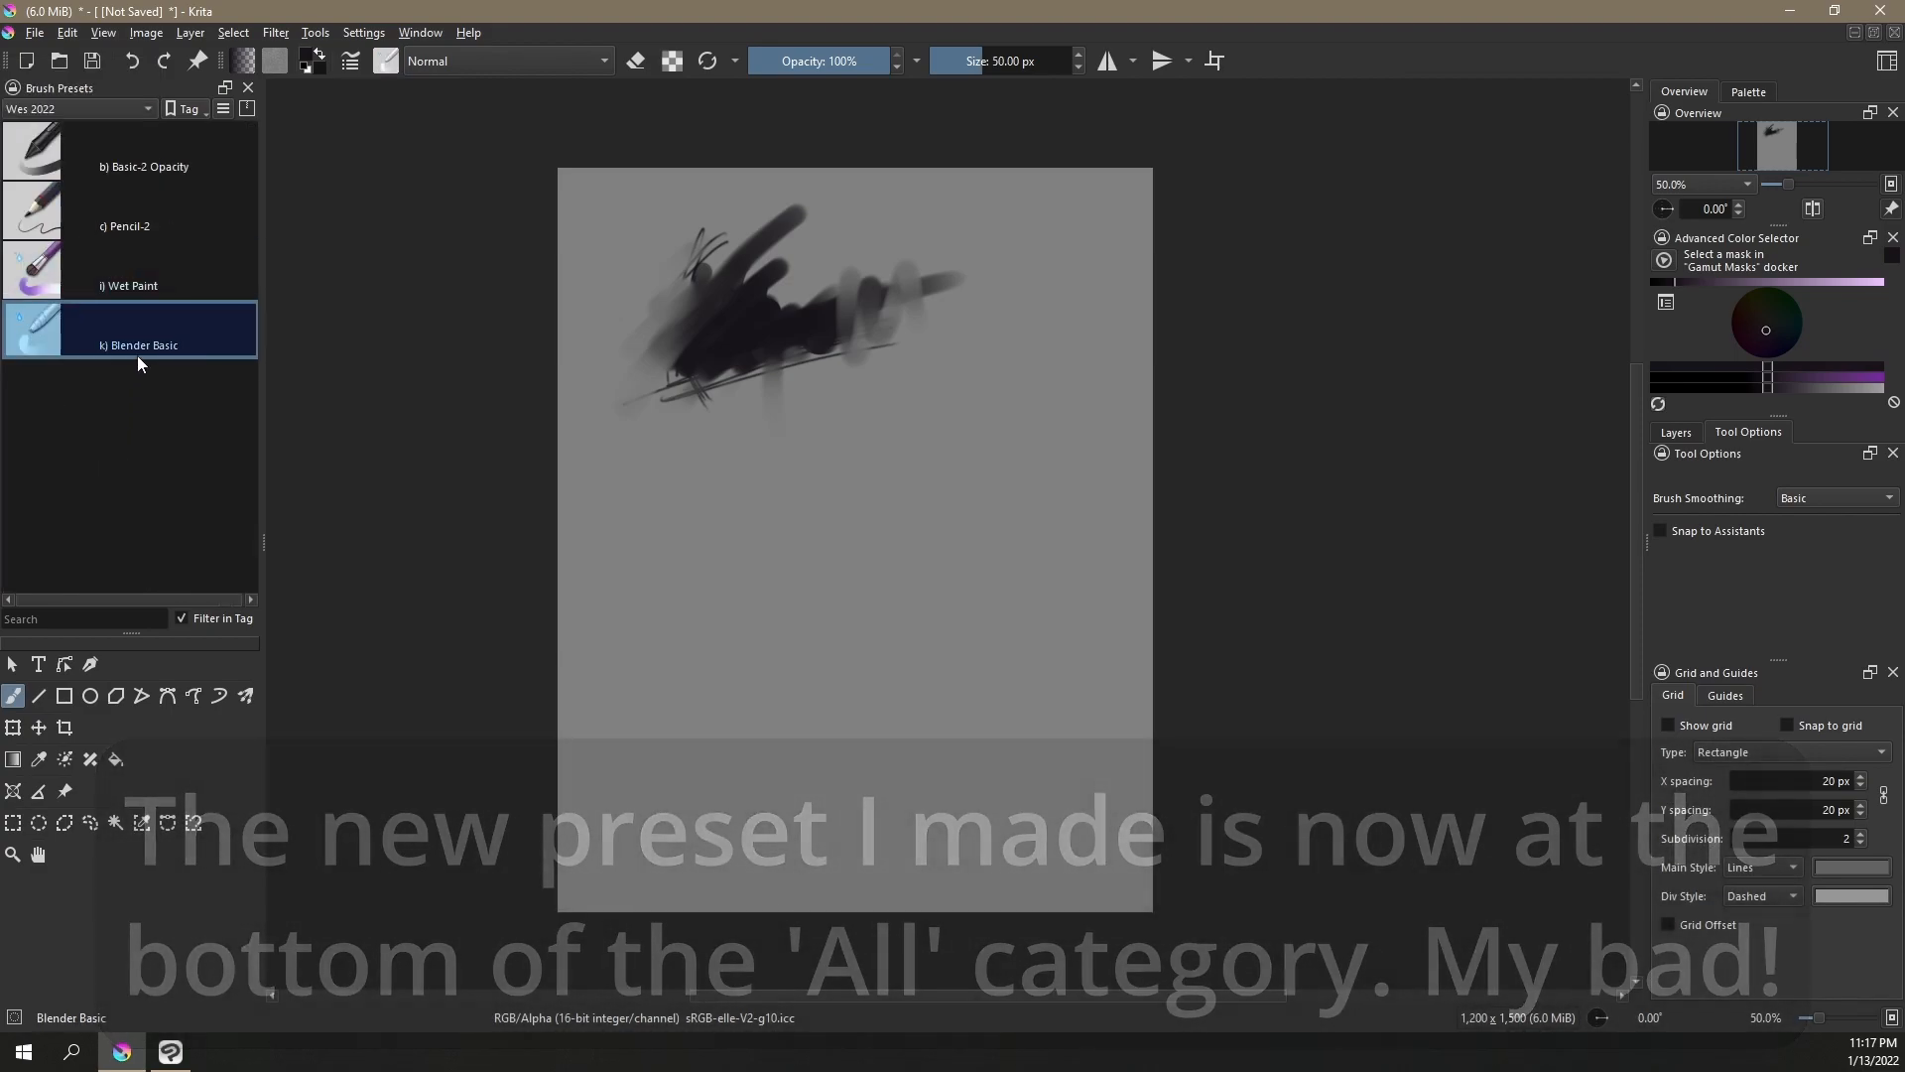
mouse_move(137, 361)
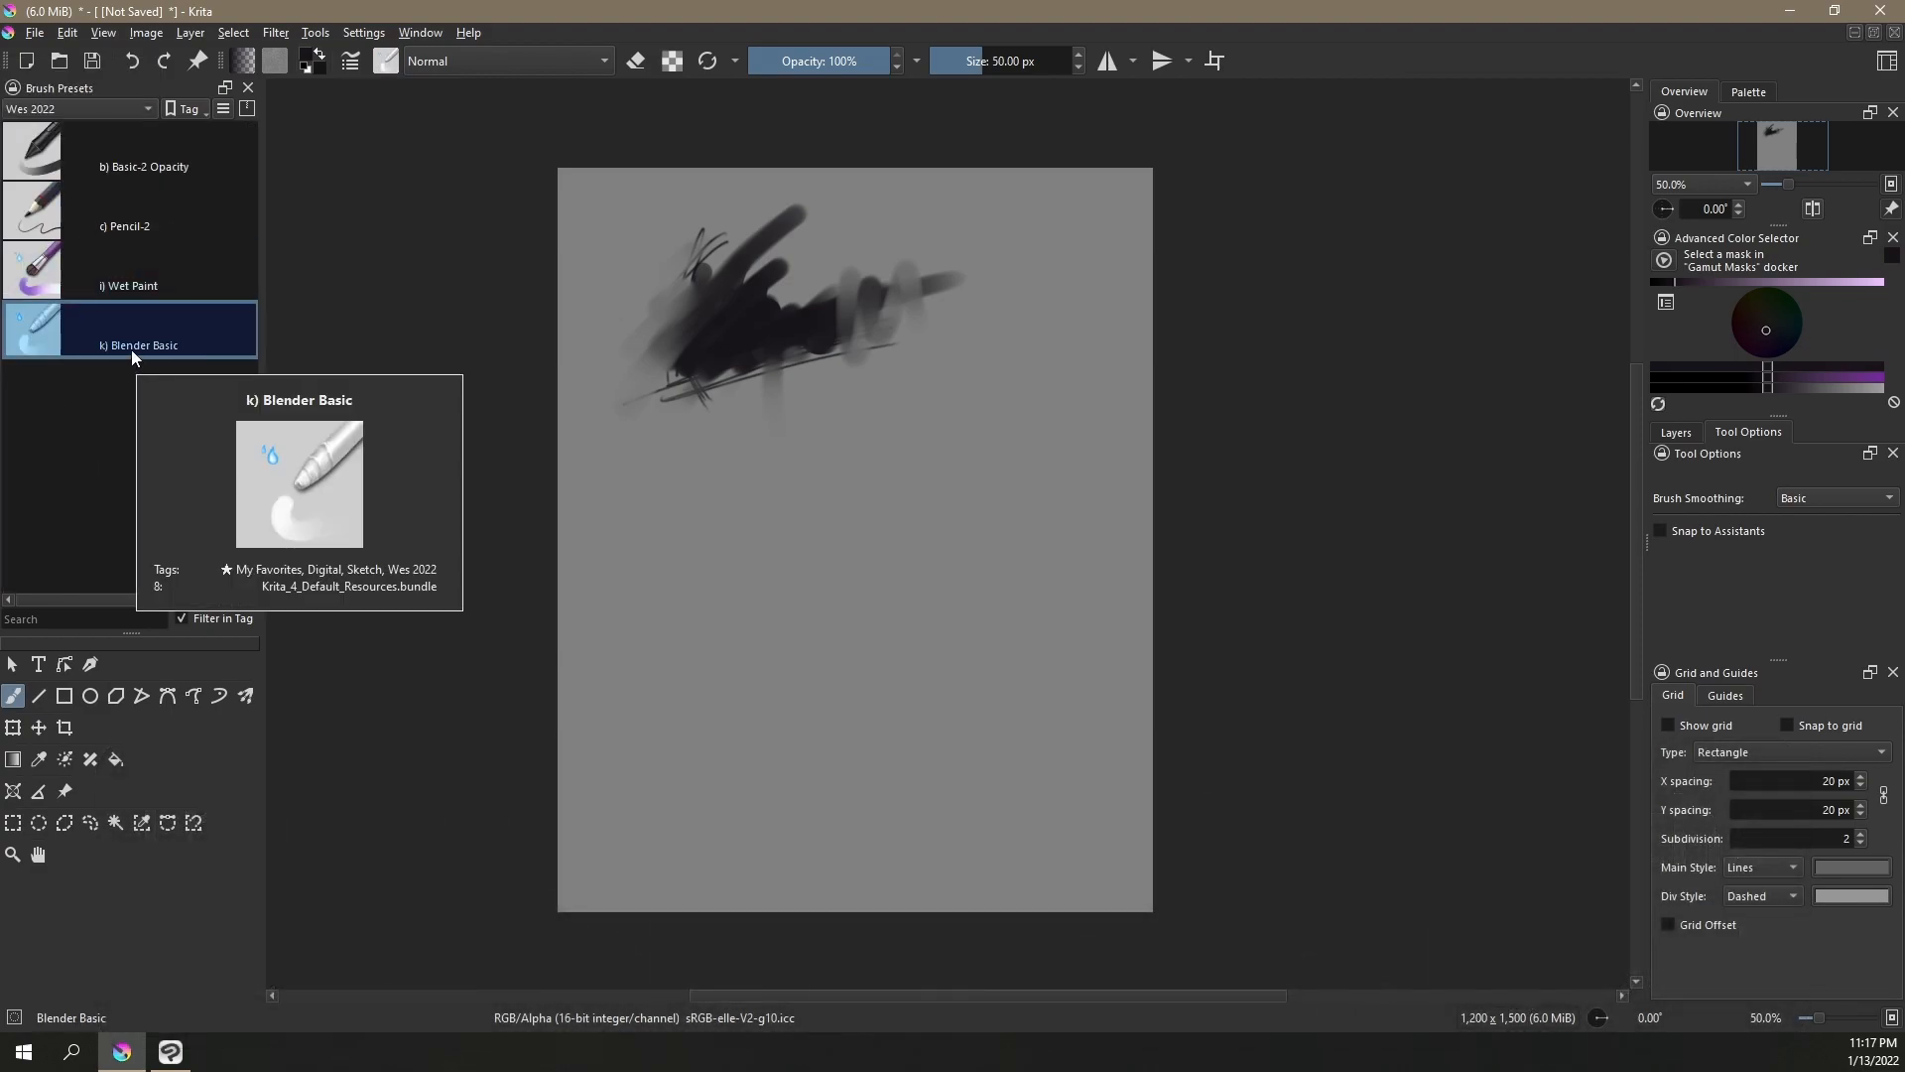
right_click(125, 342)
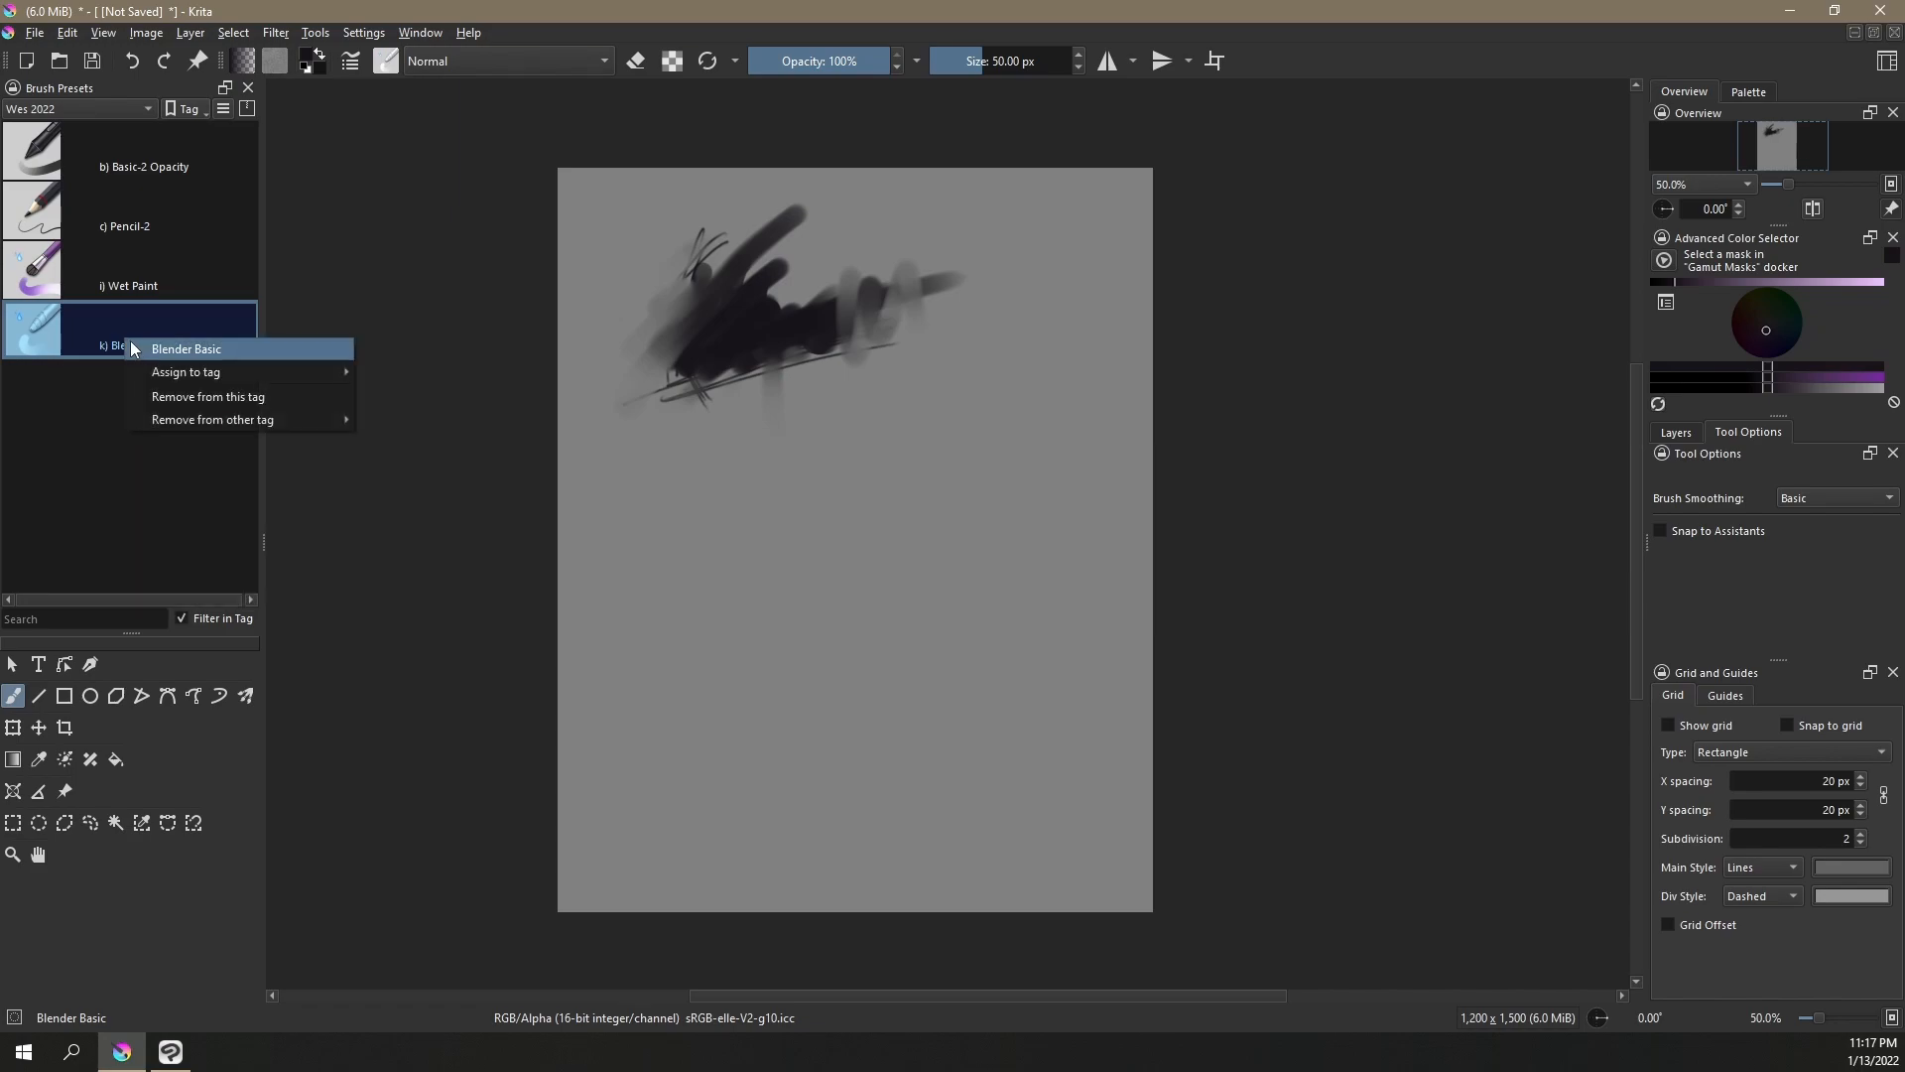
click(76, 397)
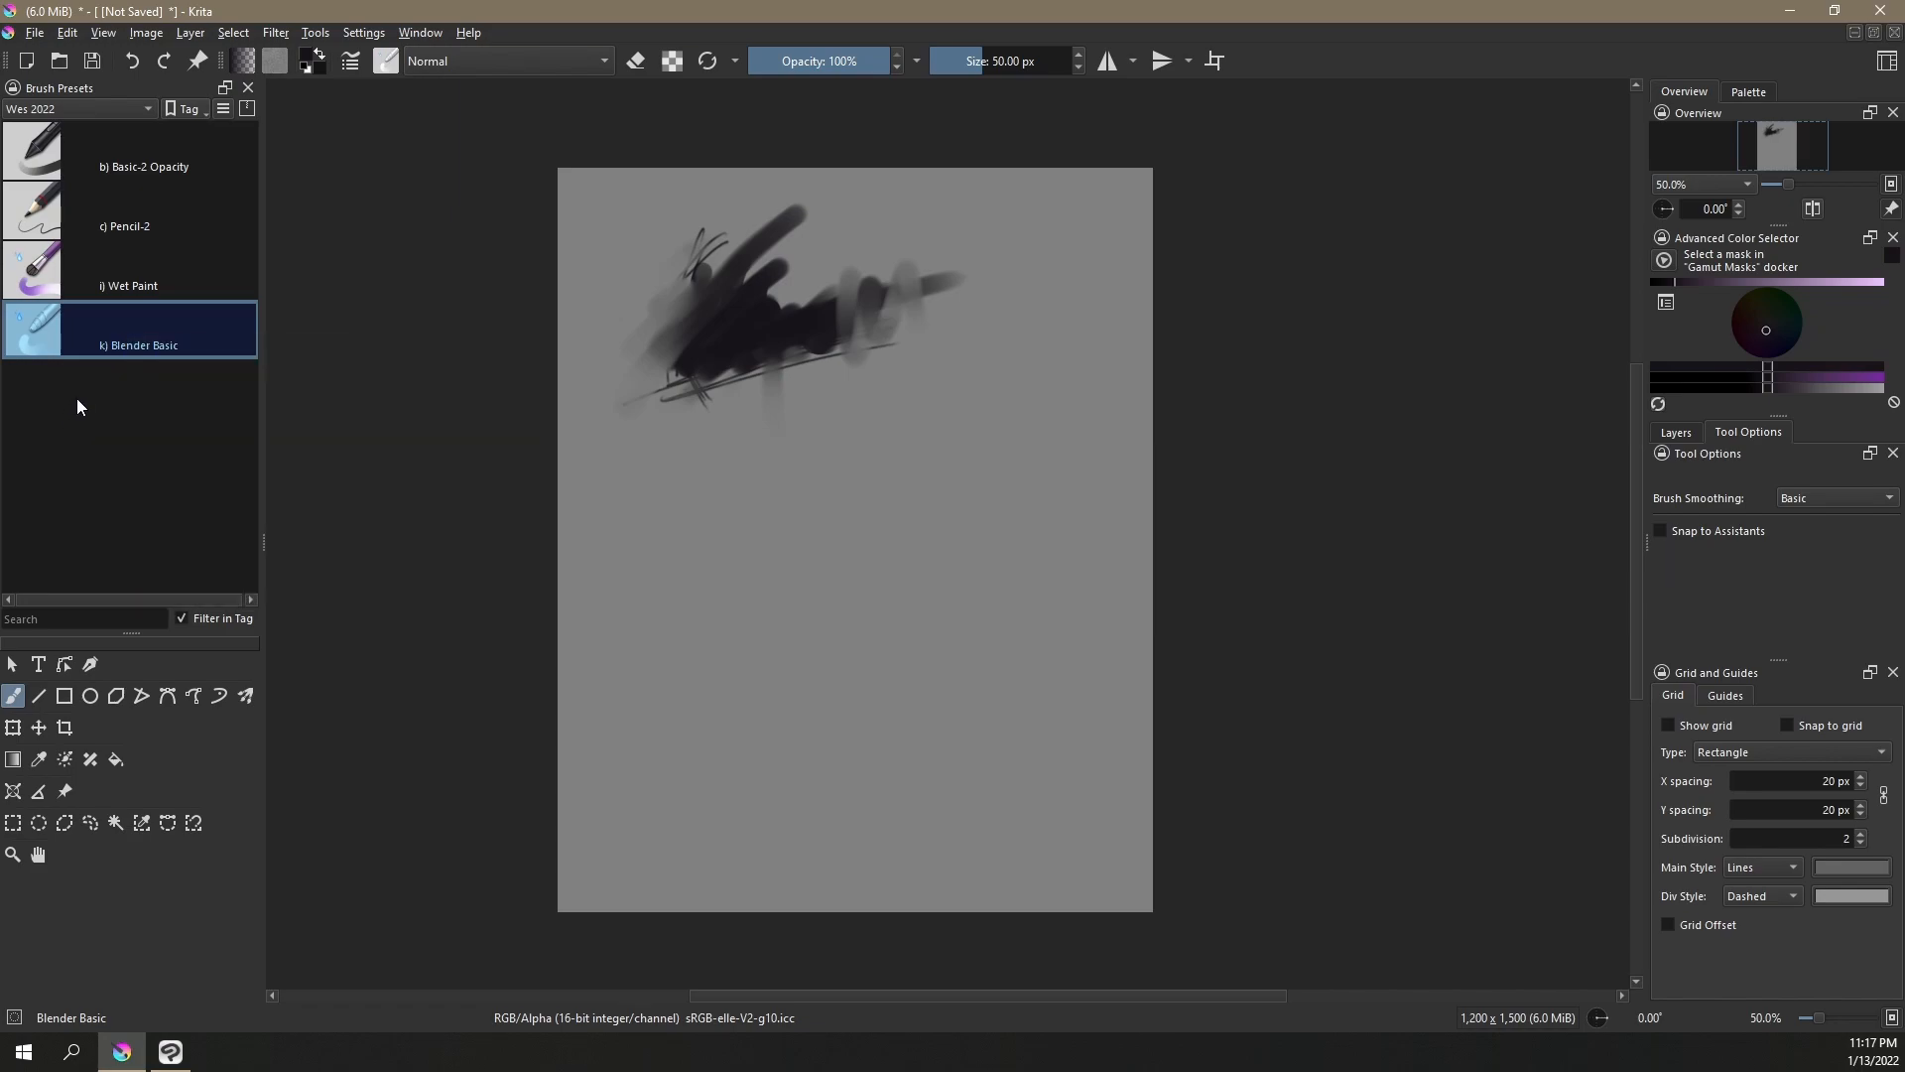
Examine the Auto, Predefined and Text brush tip settings of Blender Basic in the brush editor, returning to Auto
click(351, 64)
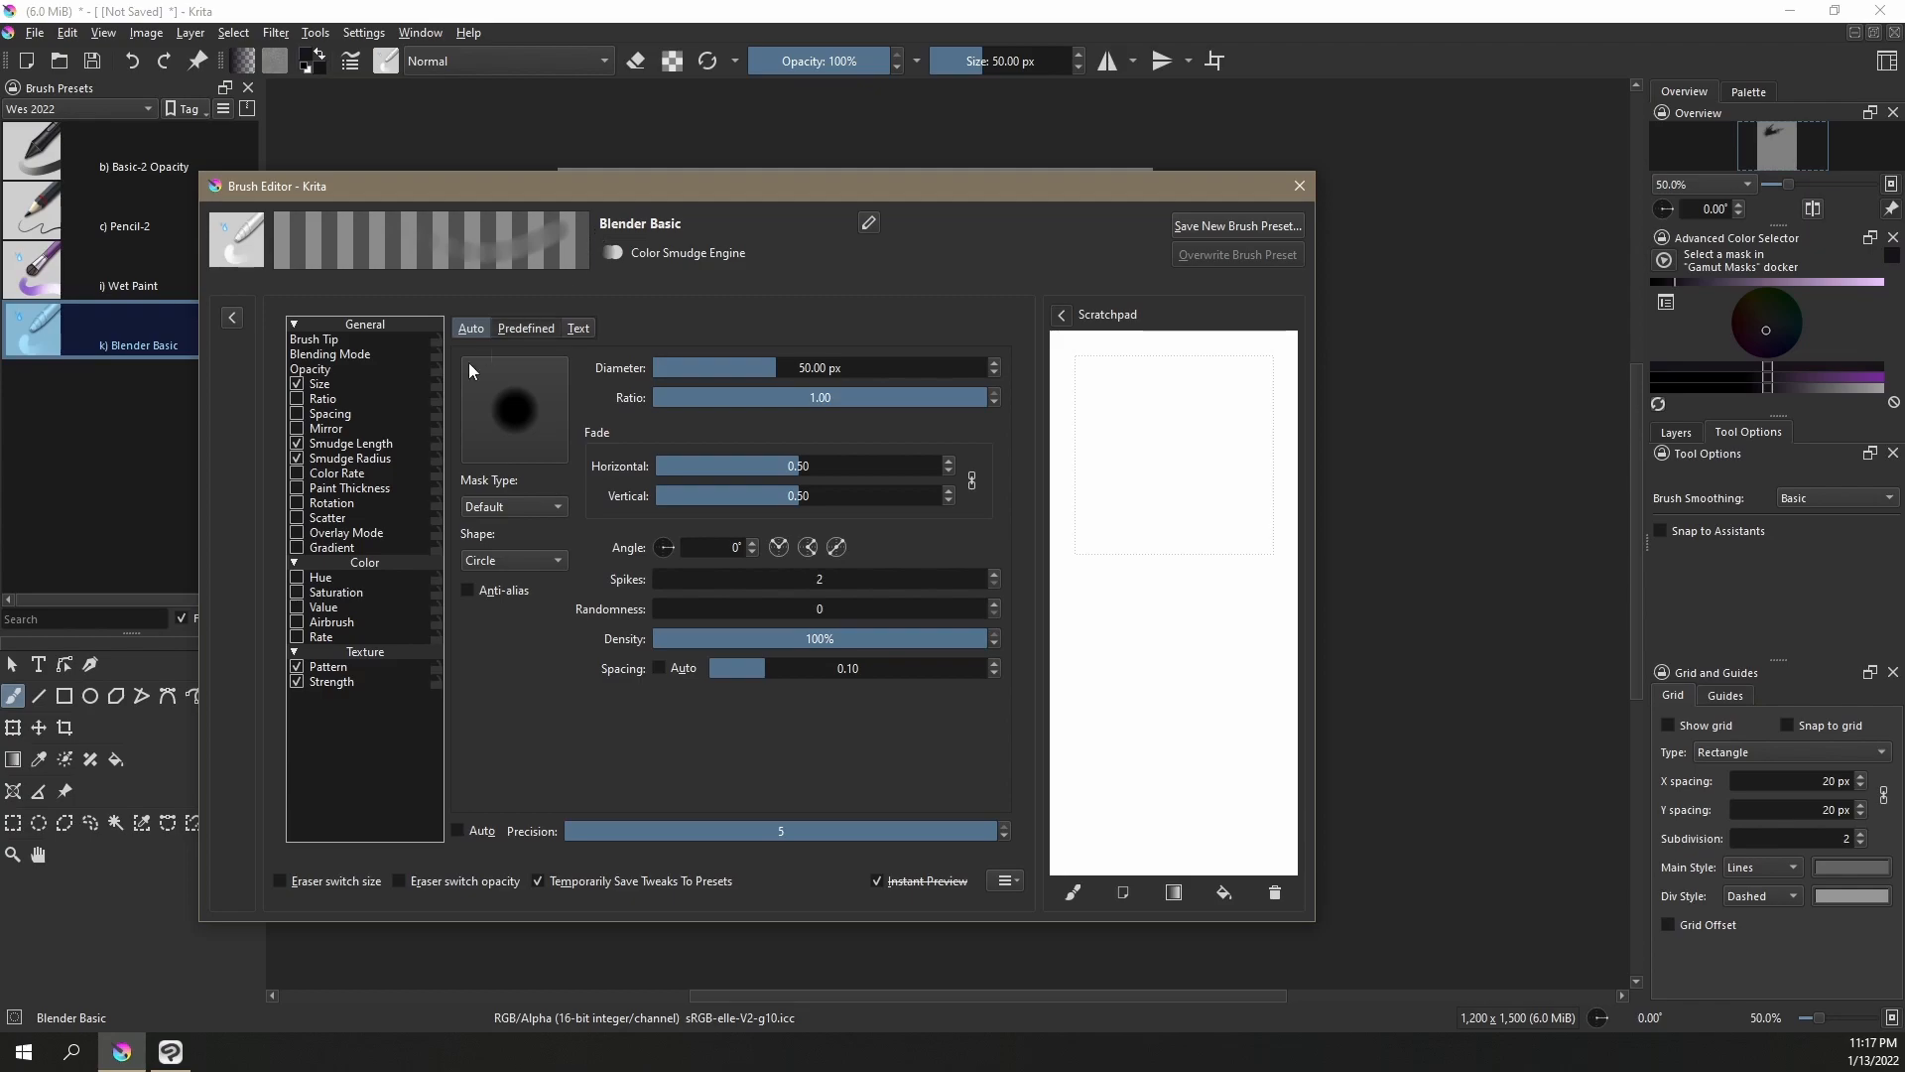
click(526, 328)
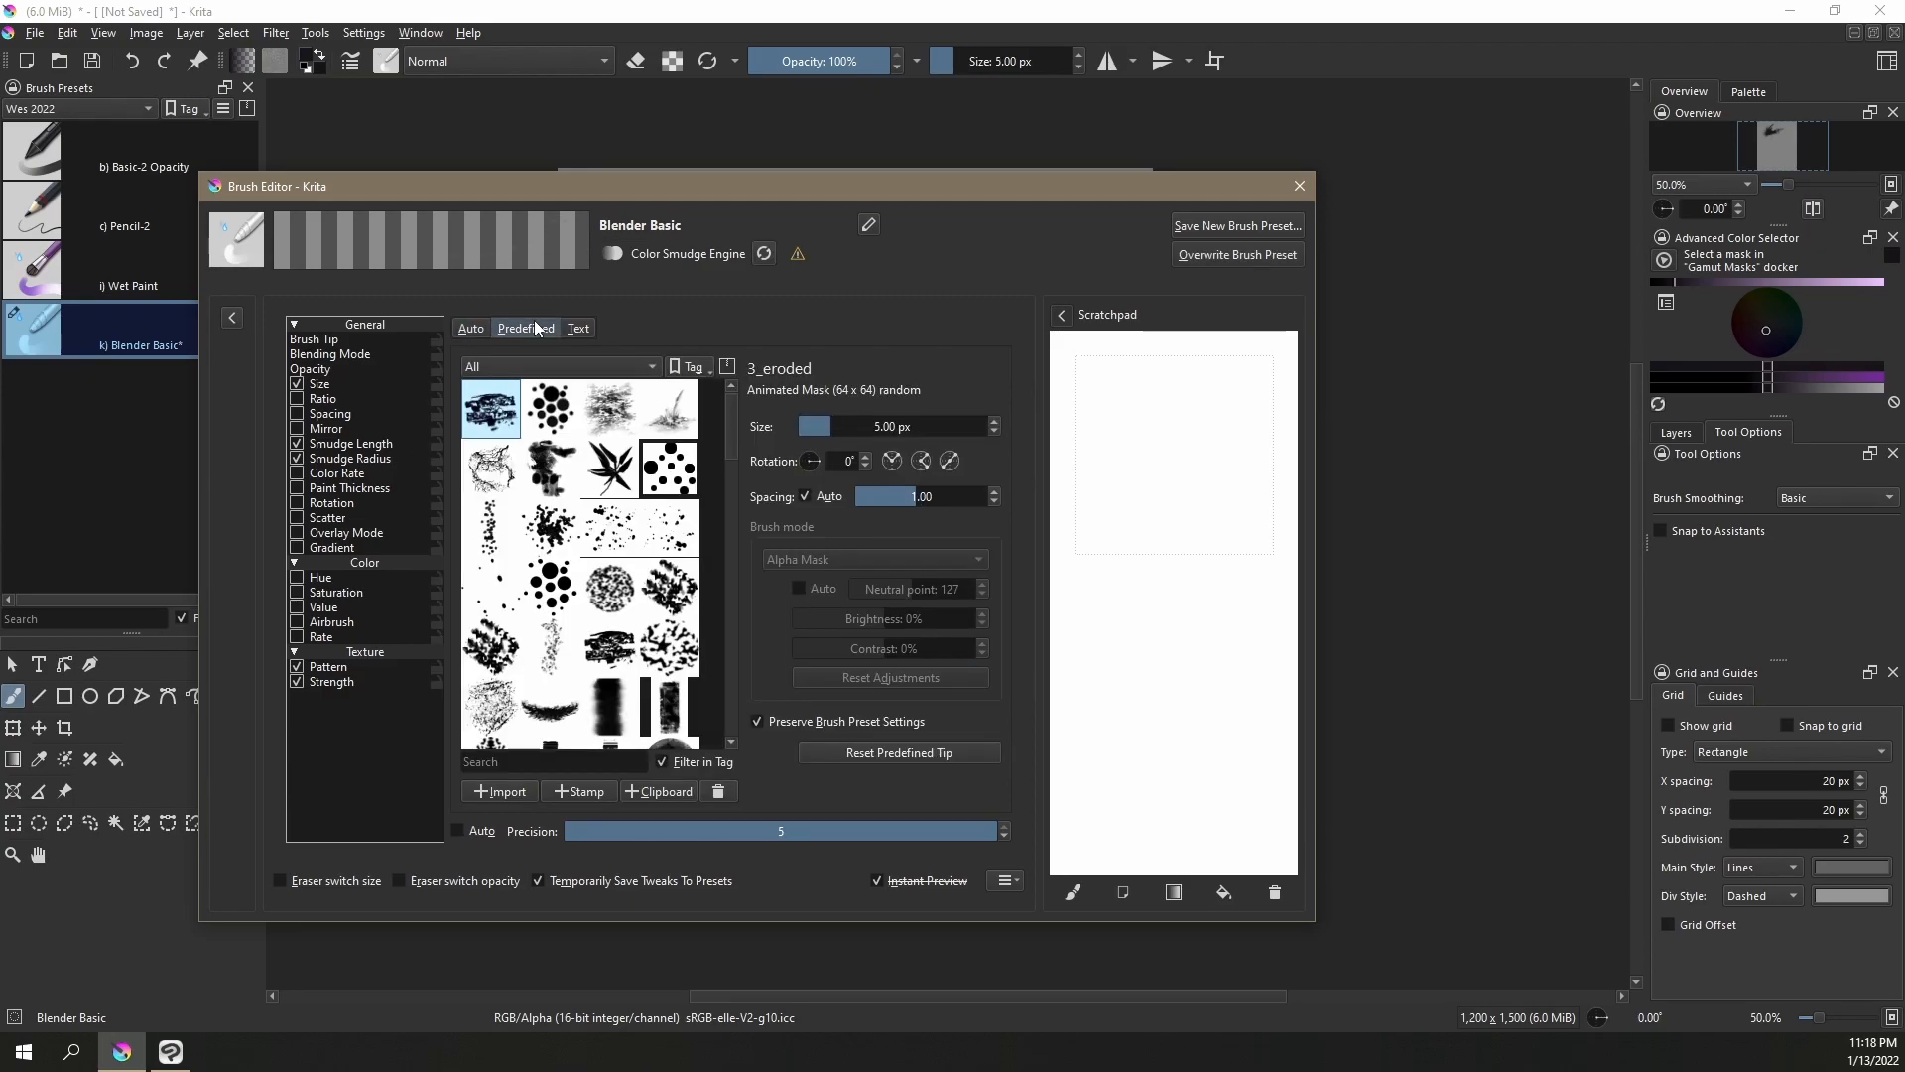
click(578, 329)
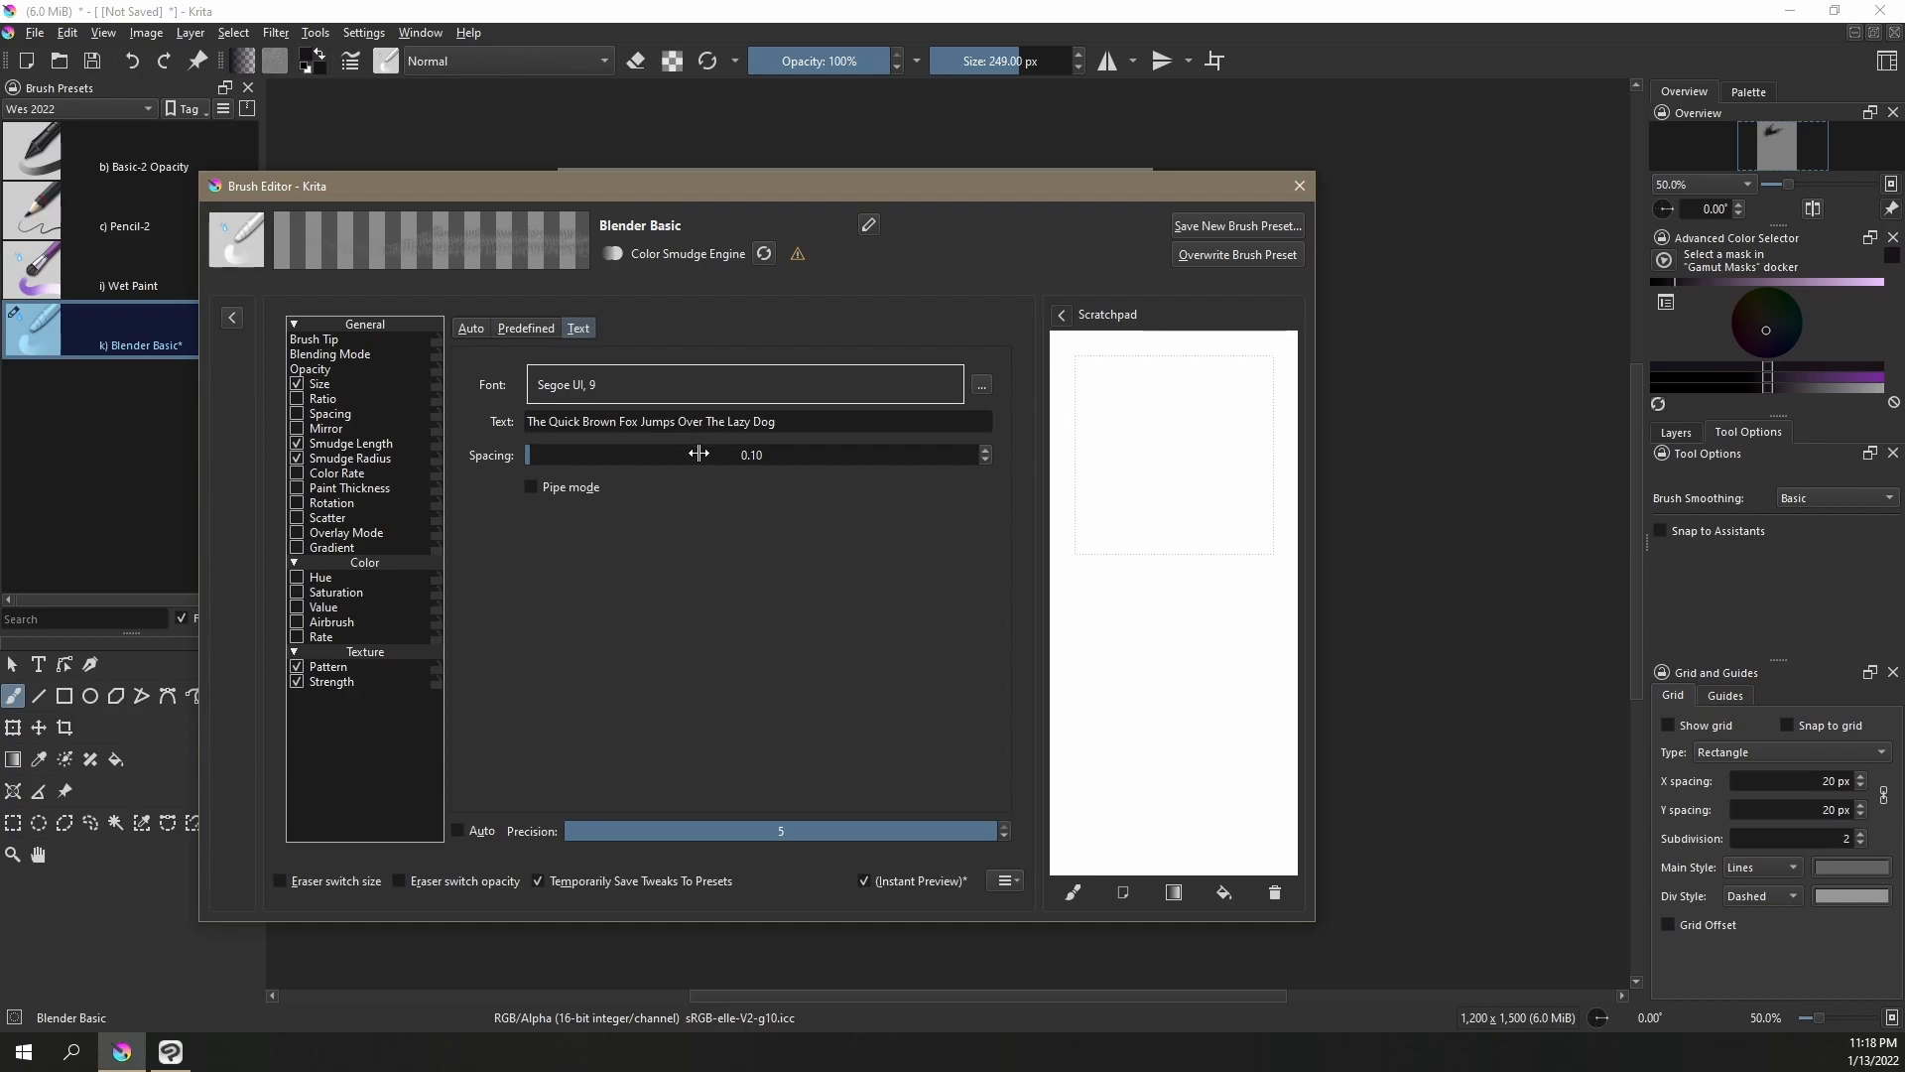
click(472, 328)
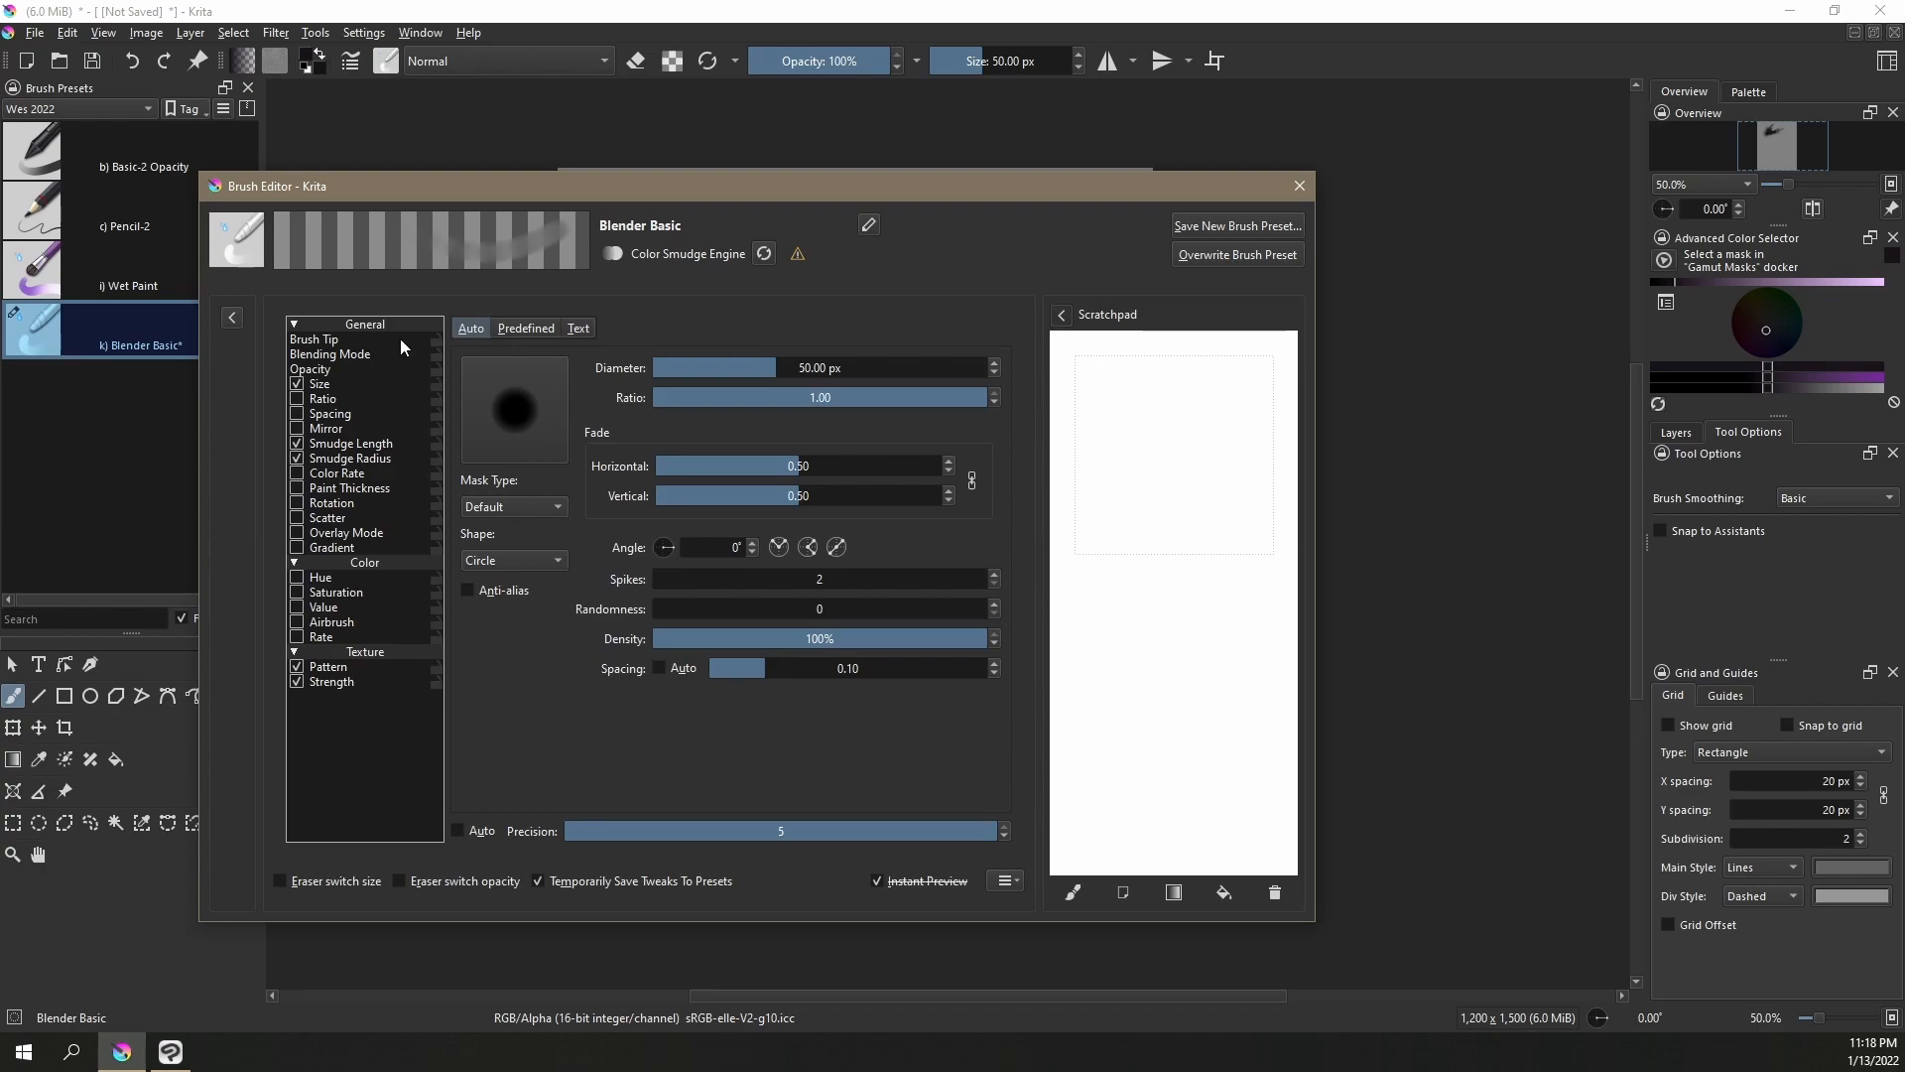
click(105, 341)
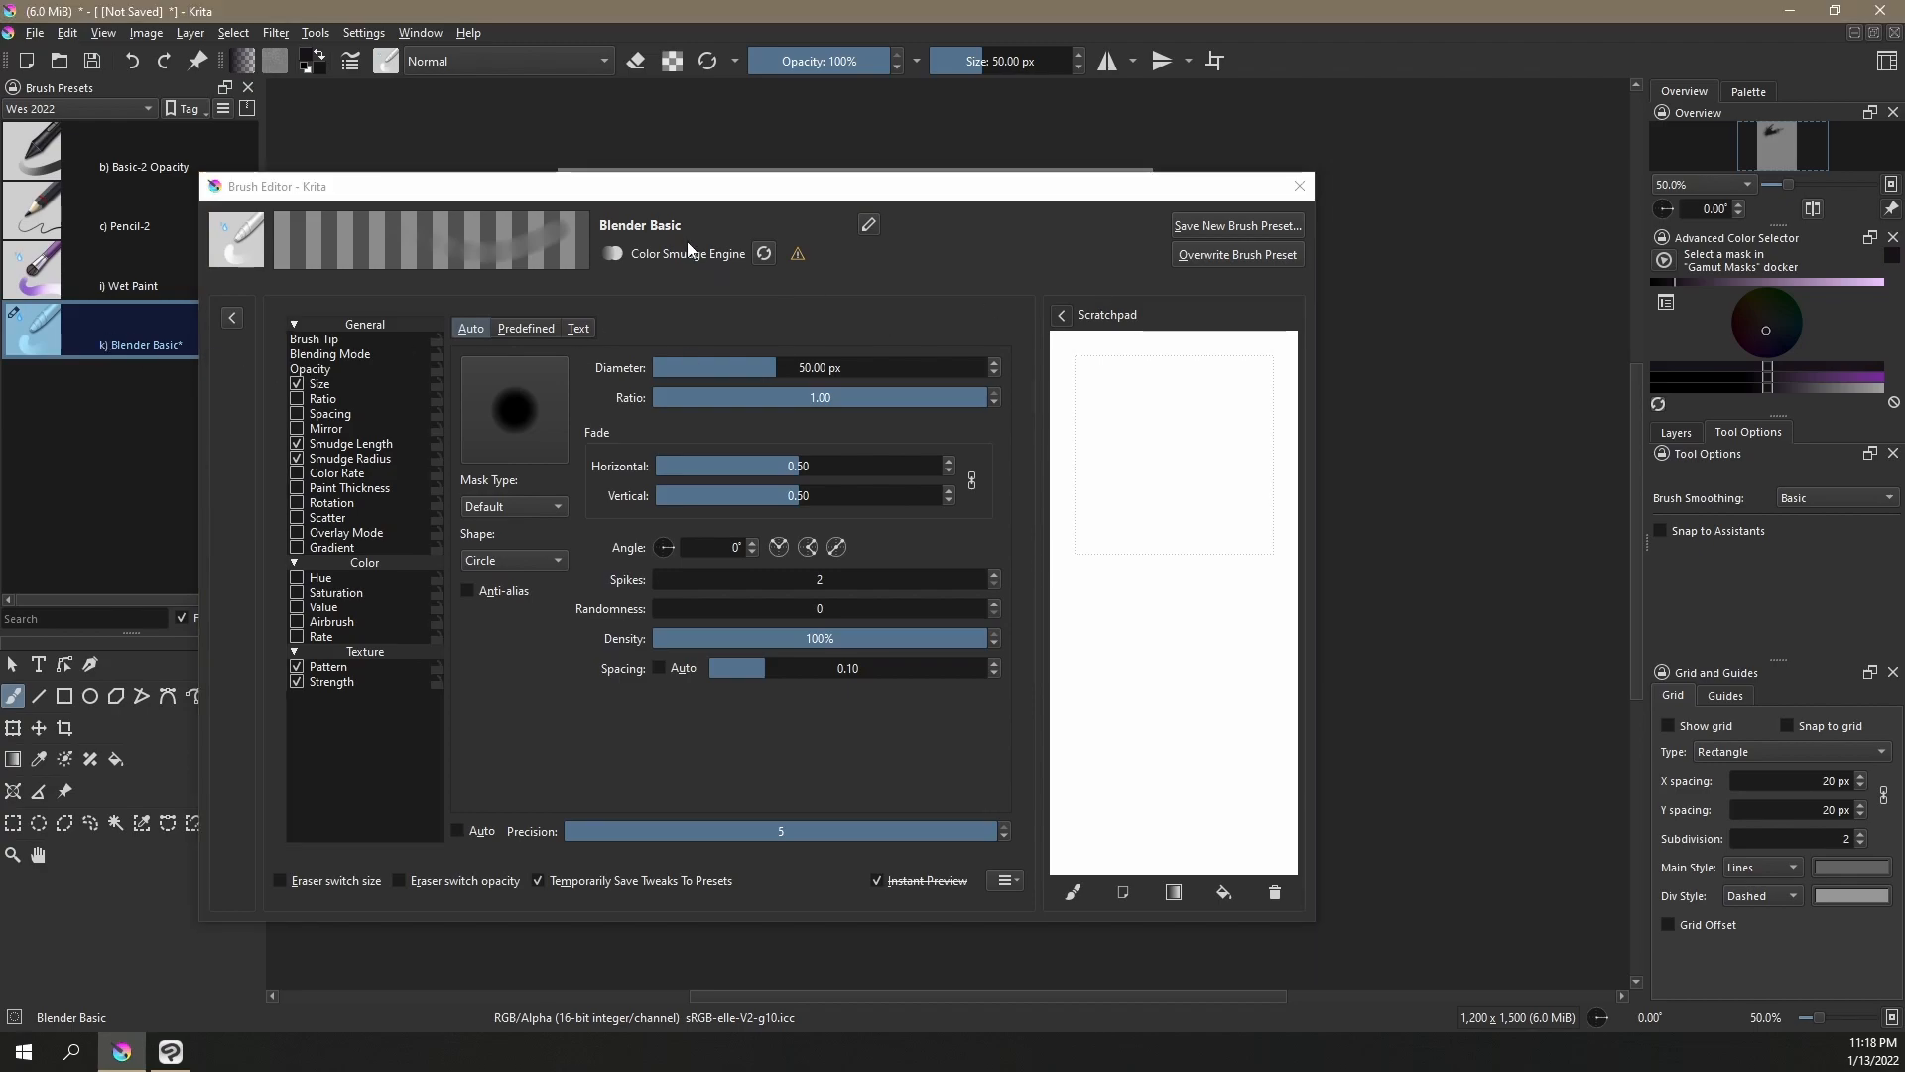
Overwrite the Blender Basic preset under its existing name and close the brush editor
click(1232, 255)
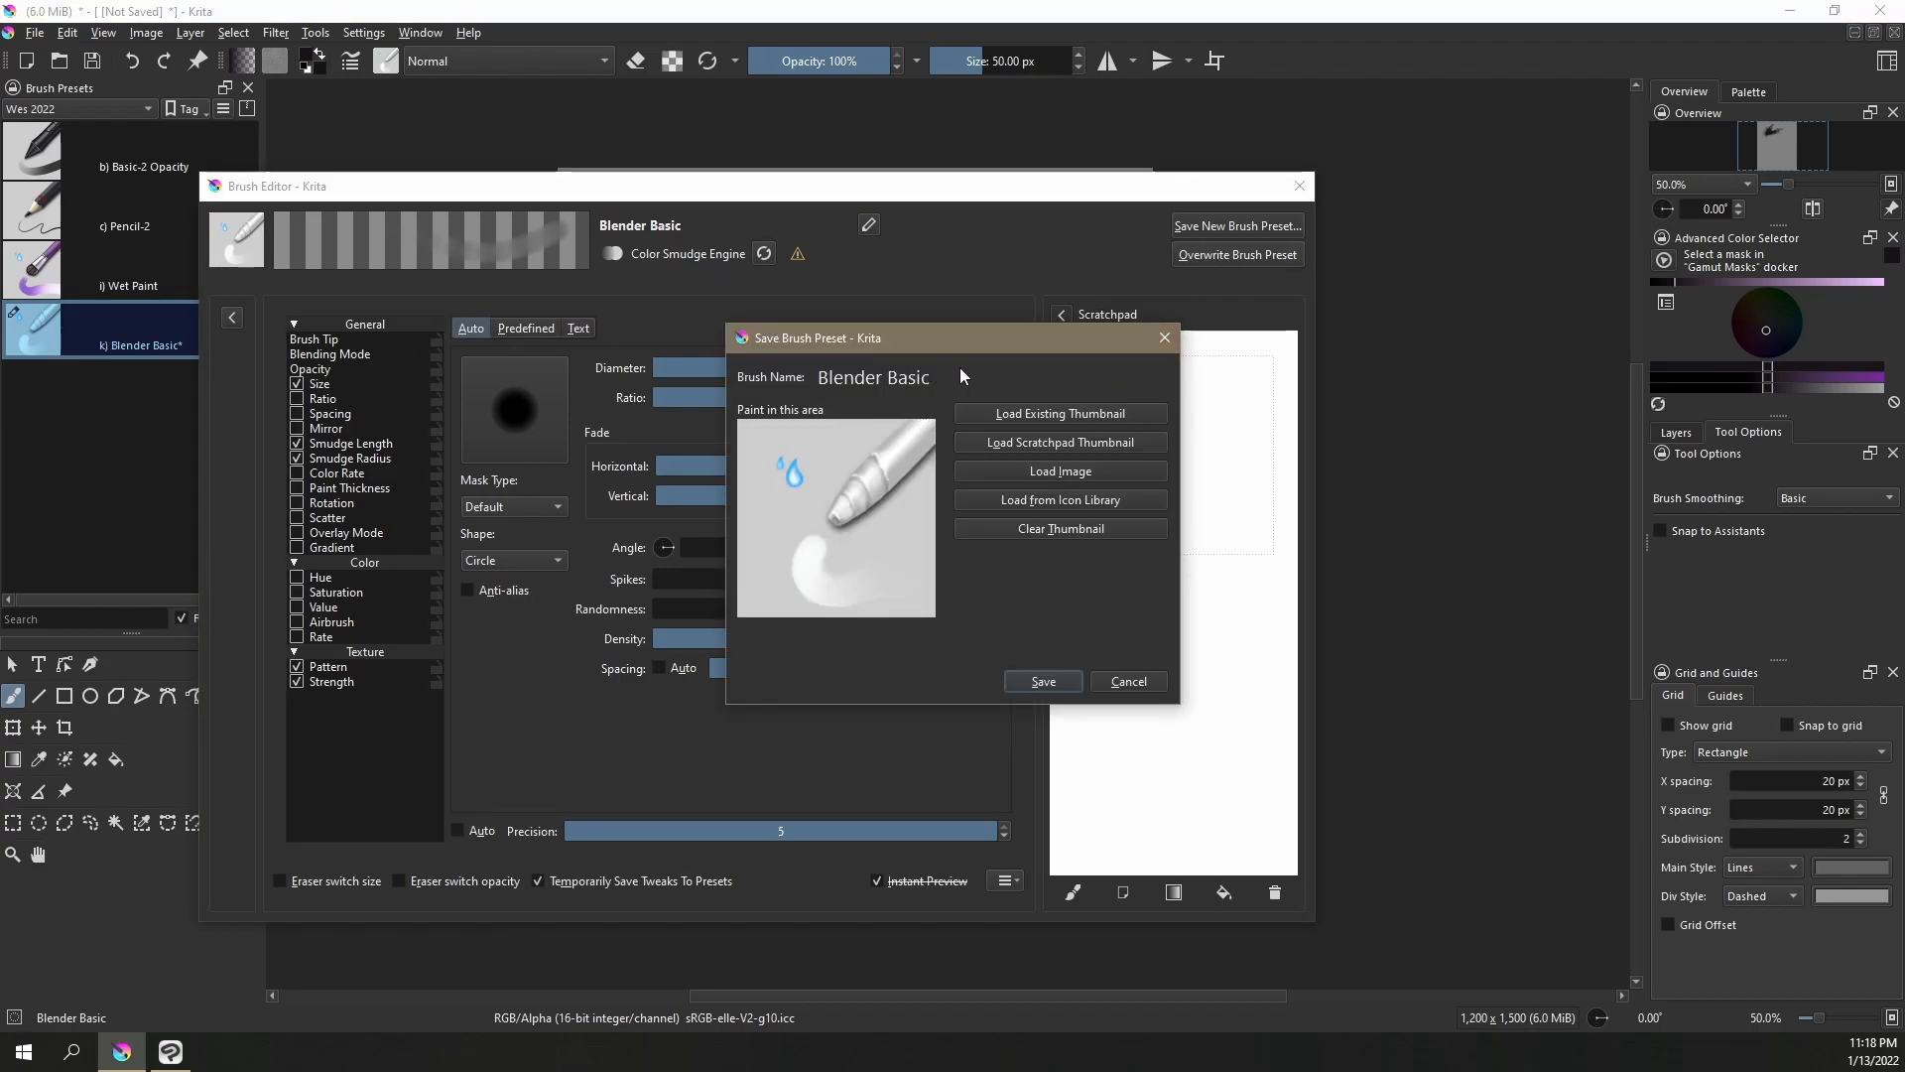
click(1037, 683)
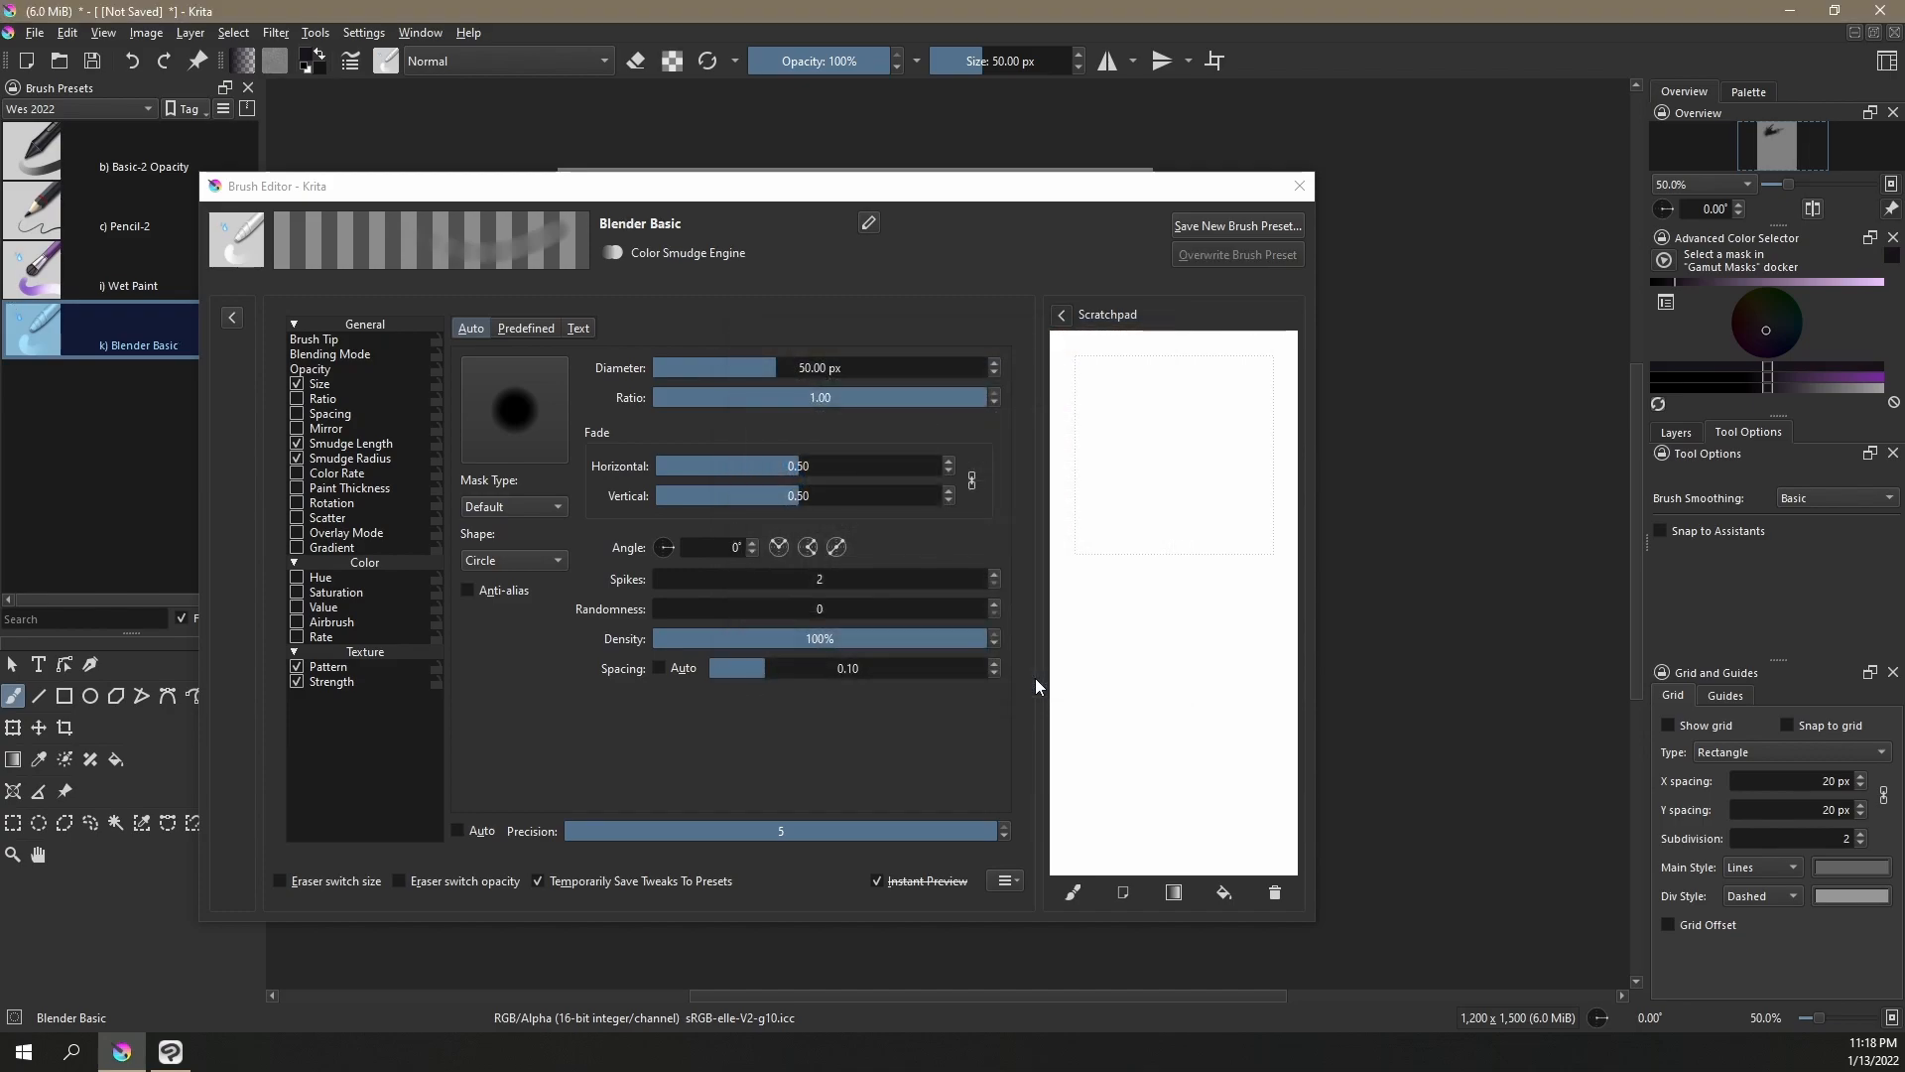
click(1294, 196)
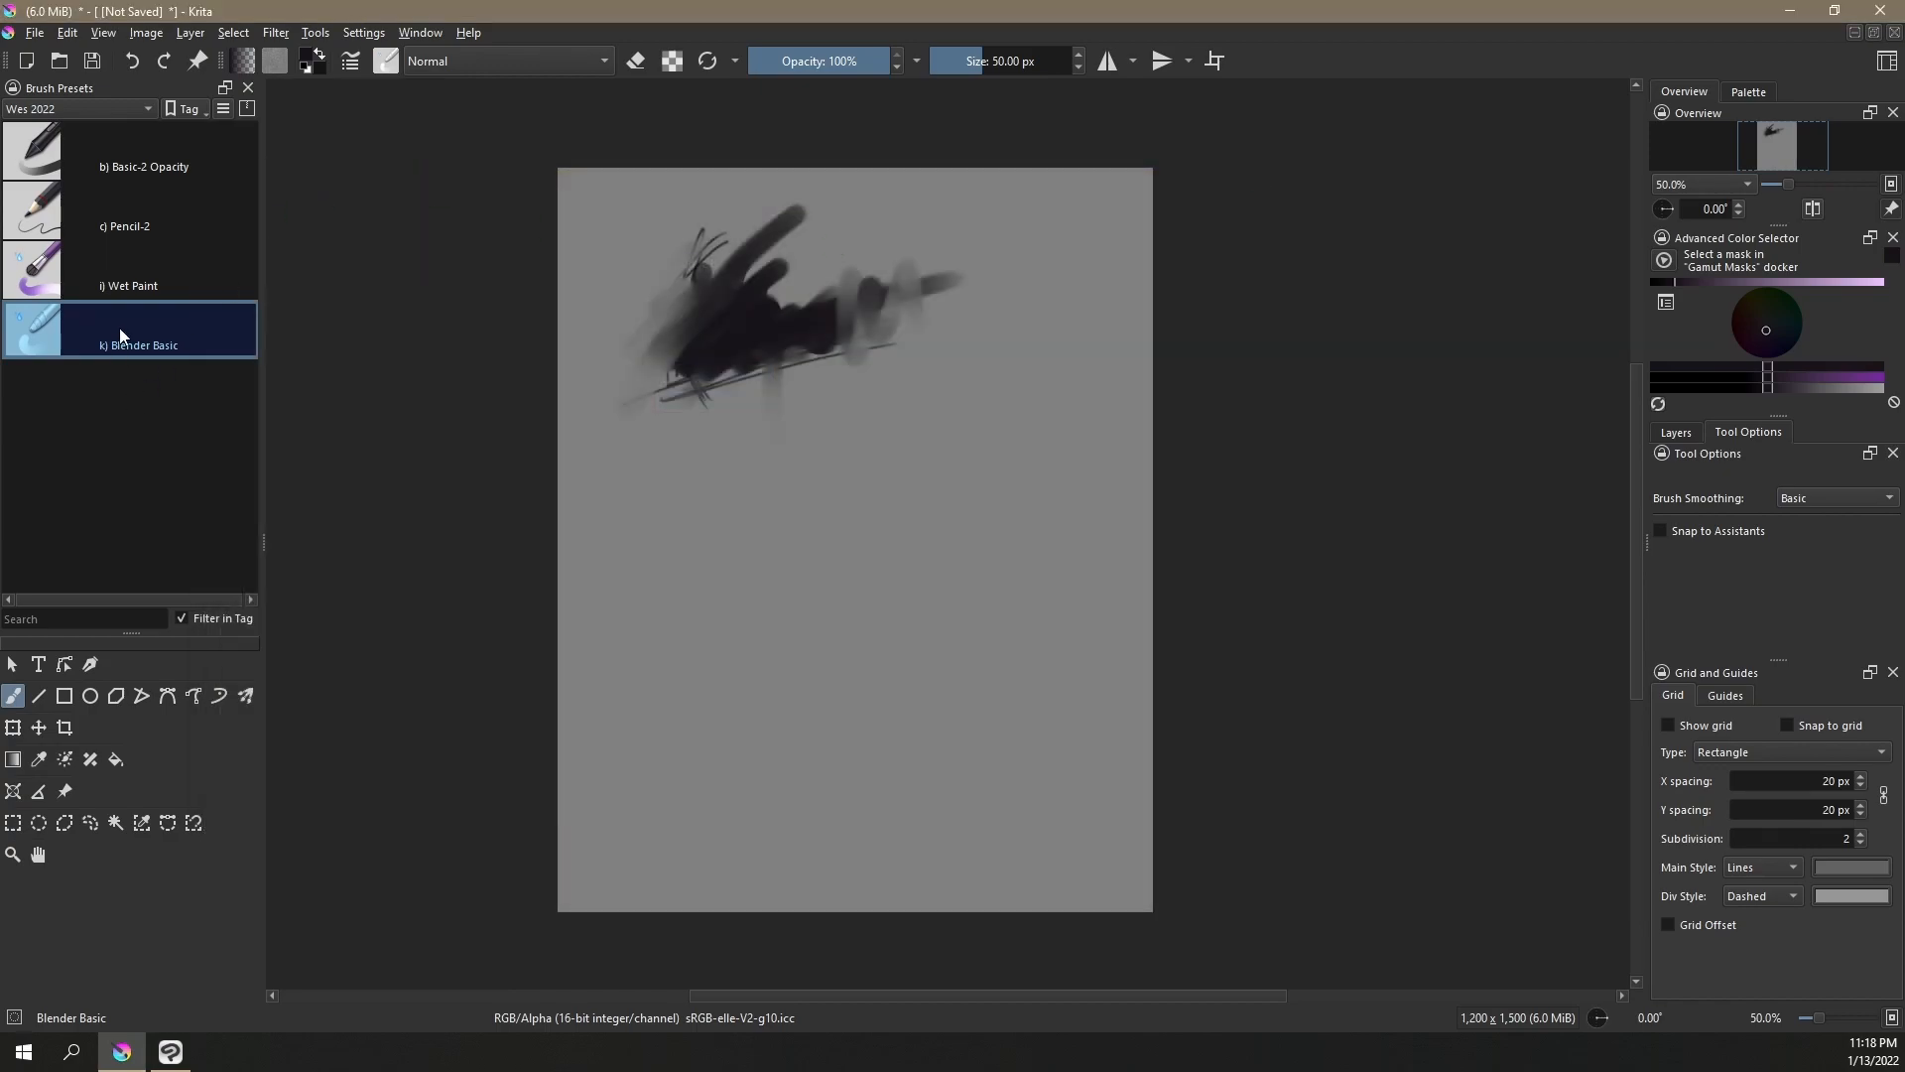
Check the tag list and switch among the brushes in the Wes 2022 tag, ending on k) Blender Basic
click(109, 111)
click(69, 108)
click(105, 109)
click(77, 276)
click(63, 269)
click(63, 210)
click(63, 150)
click(64, 270)
click(64, 330)
click(75, 192)
click(67, 159)
click(63, 270)
click(68, 331)
click(76, 205)
click(75, 350)
Examine the tag assignment options for the k) Blender Basic preset without assigning a tag
right_click(150, 342)
mouse_move(209, 369)
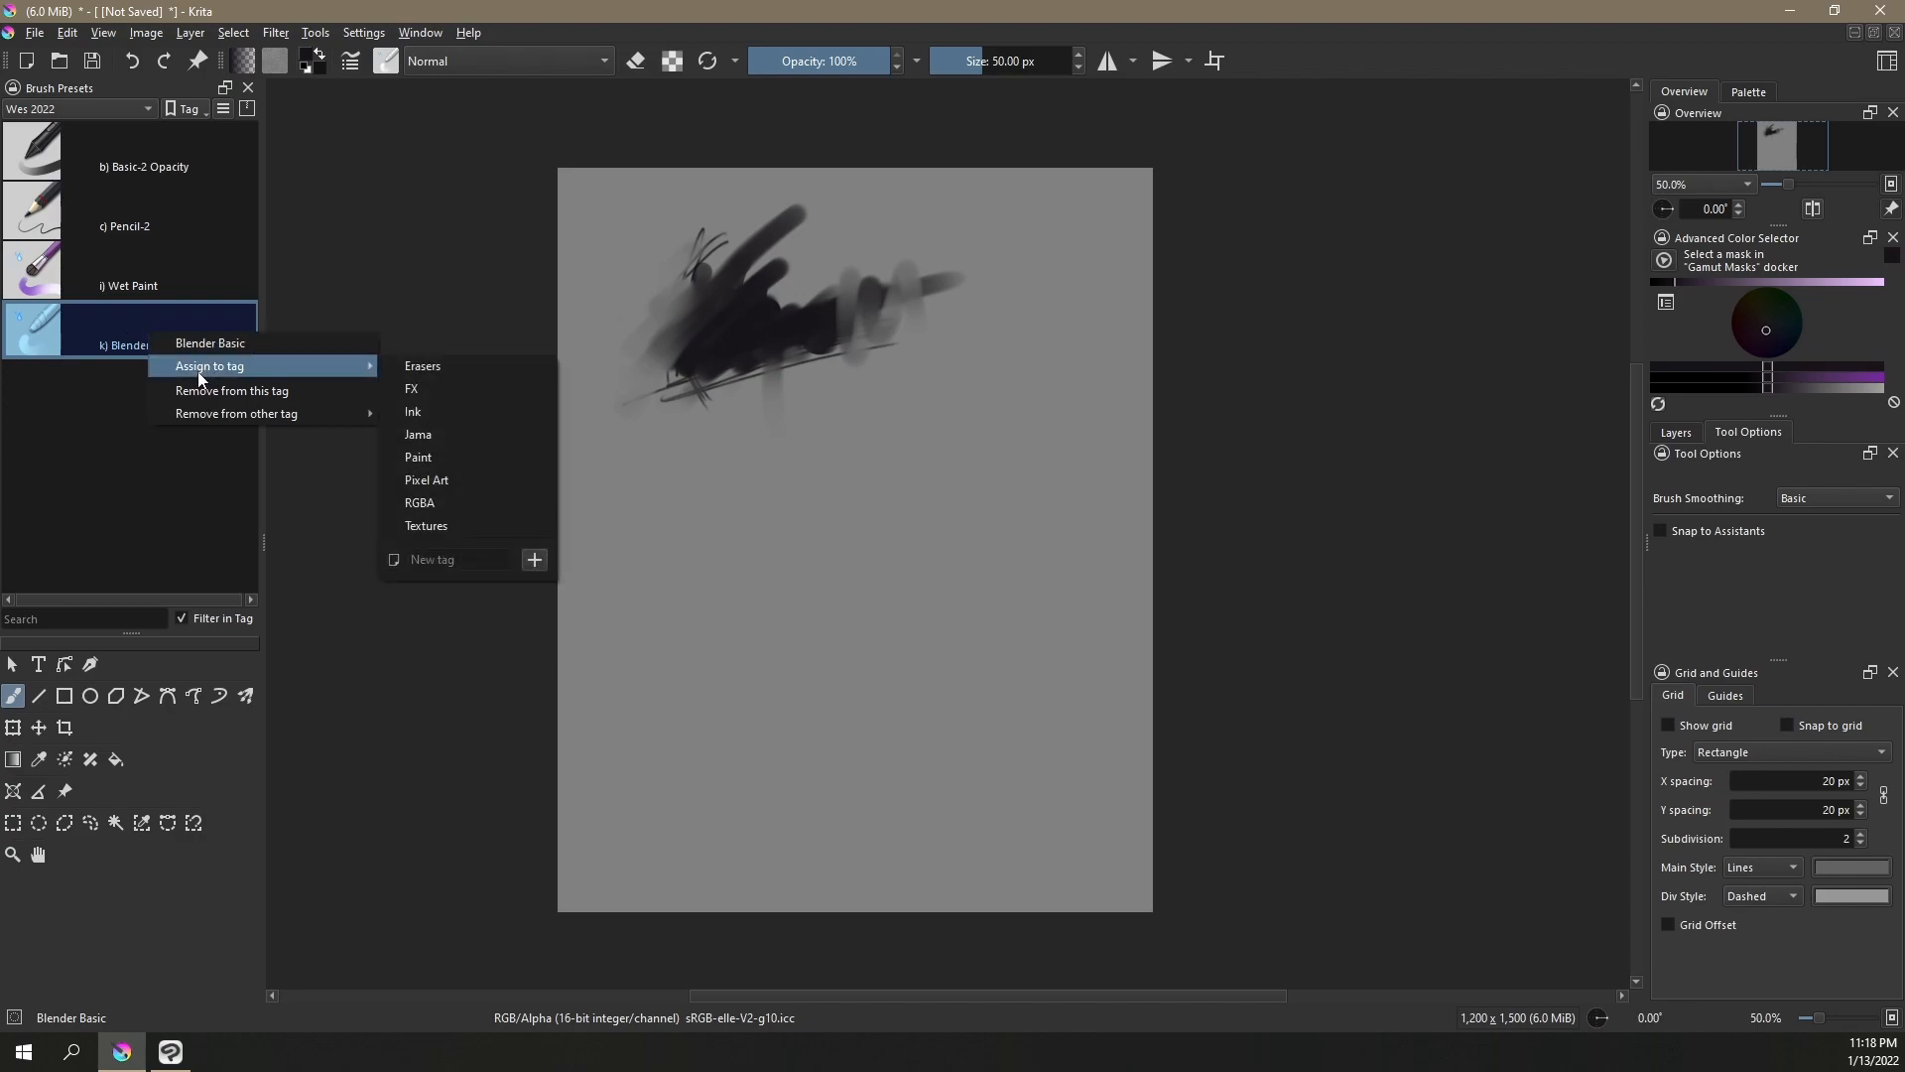
click(66, 498)
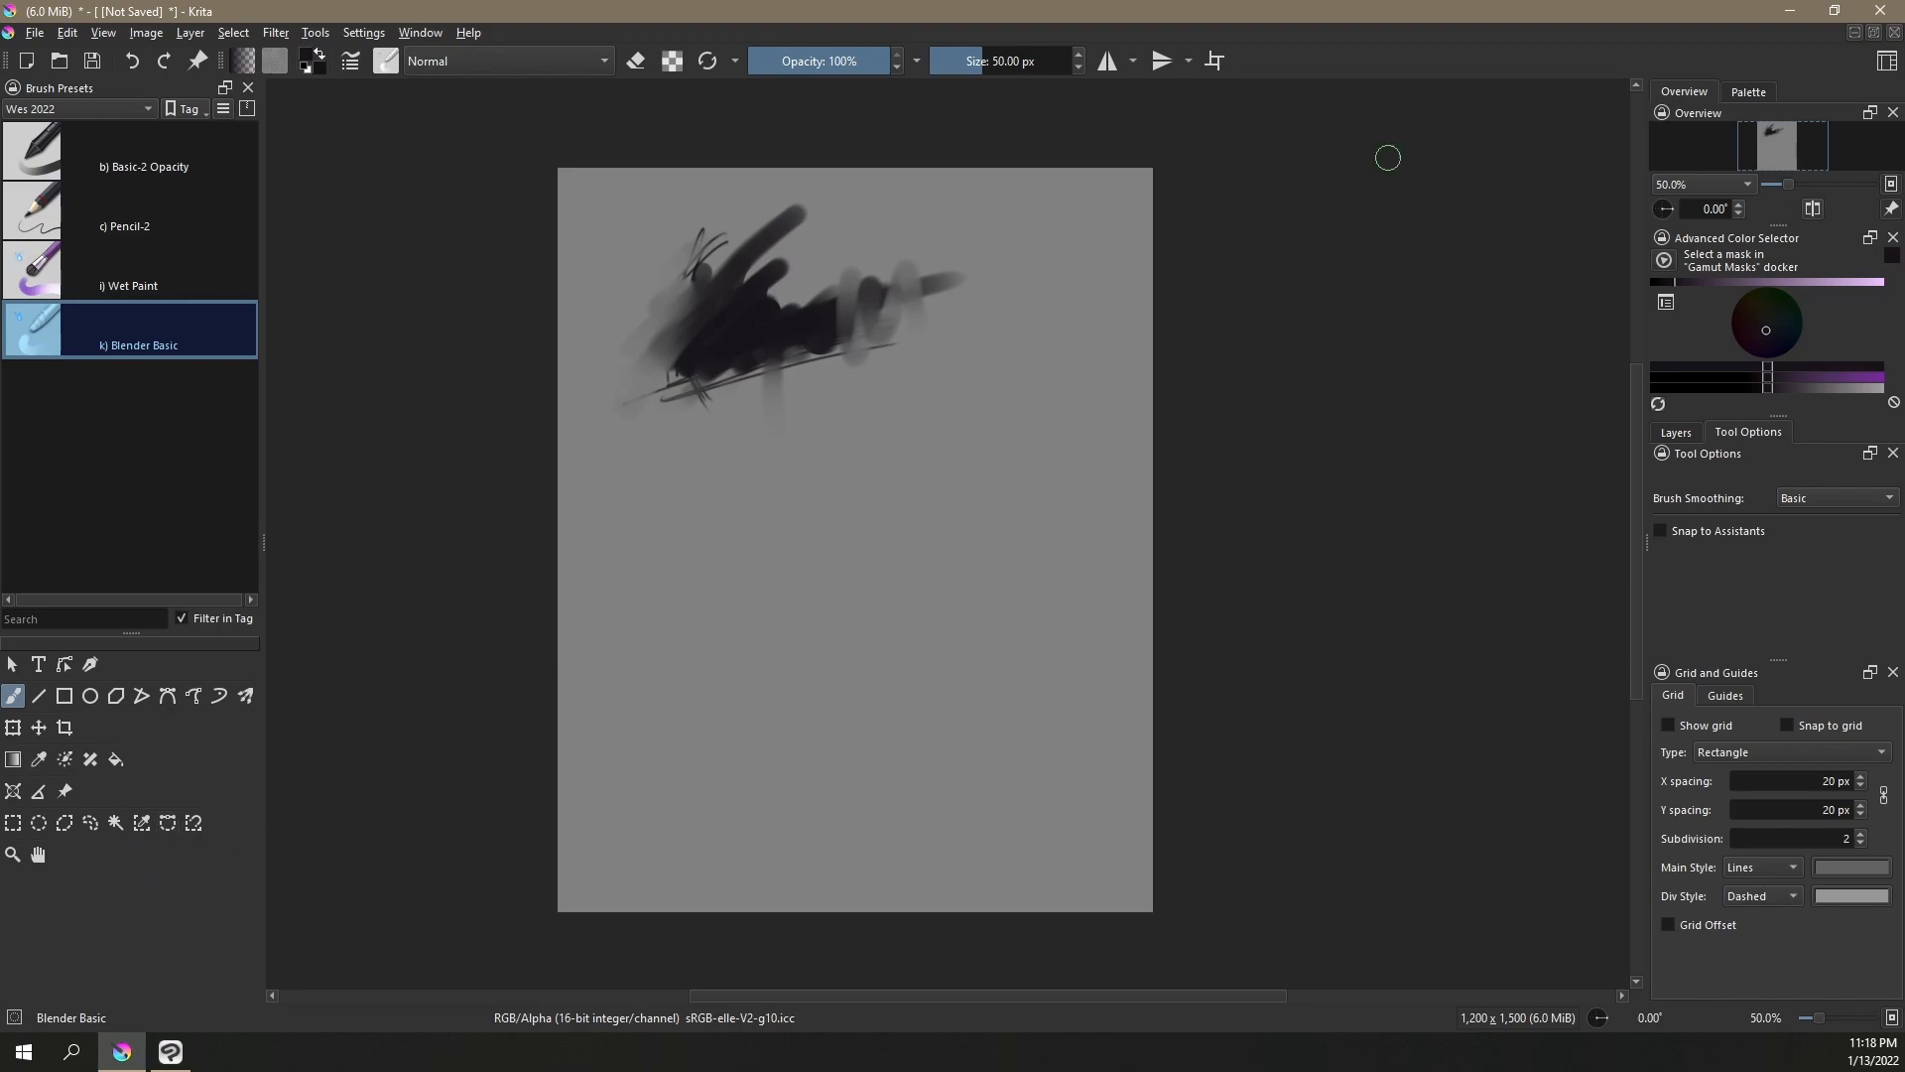
Minimize Krita, start Corel Painter 2021, view Clip Studio Paint while it loads, and switch to the Painter window
click(1786, 12)
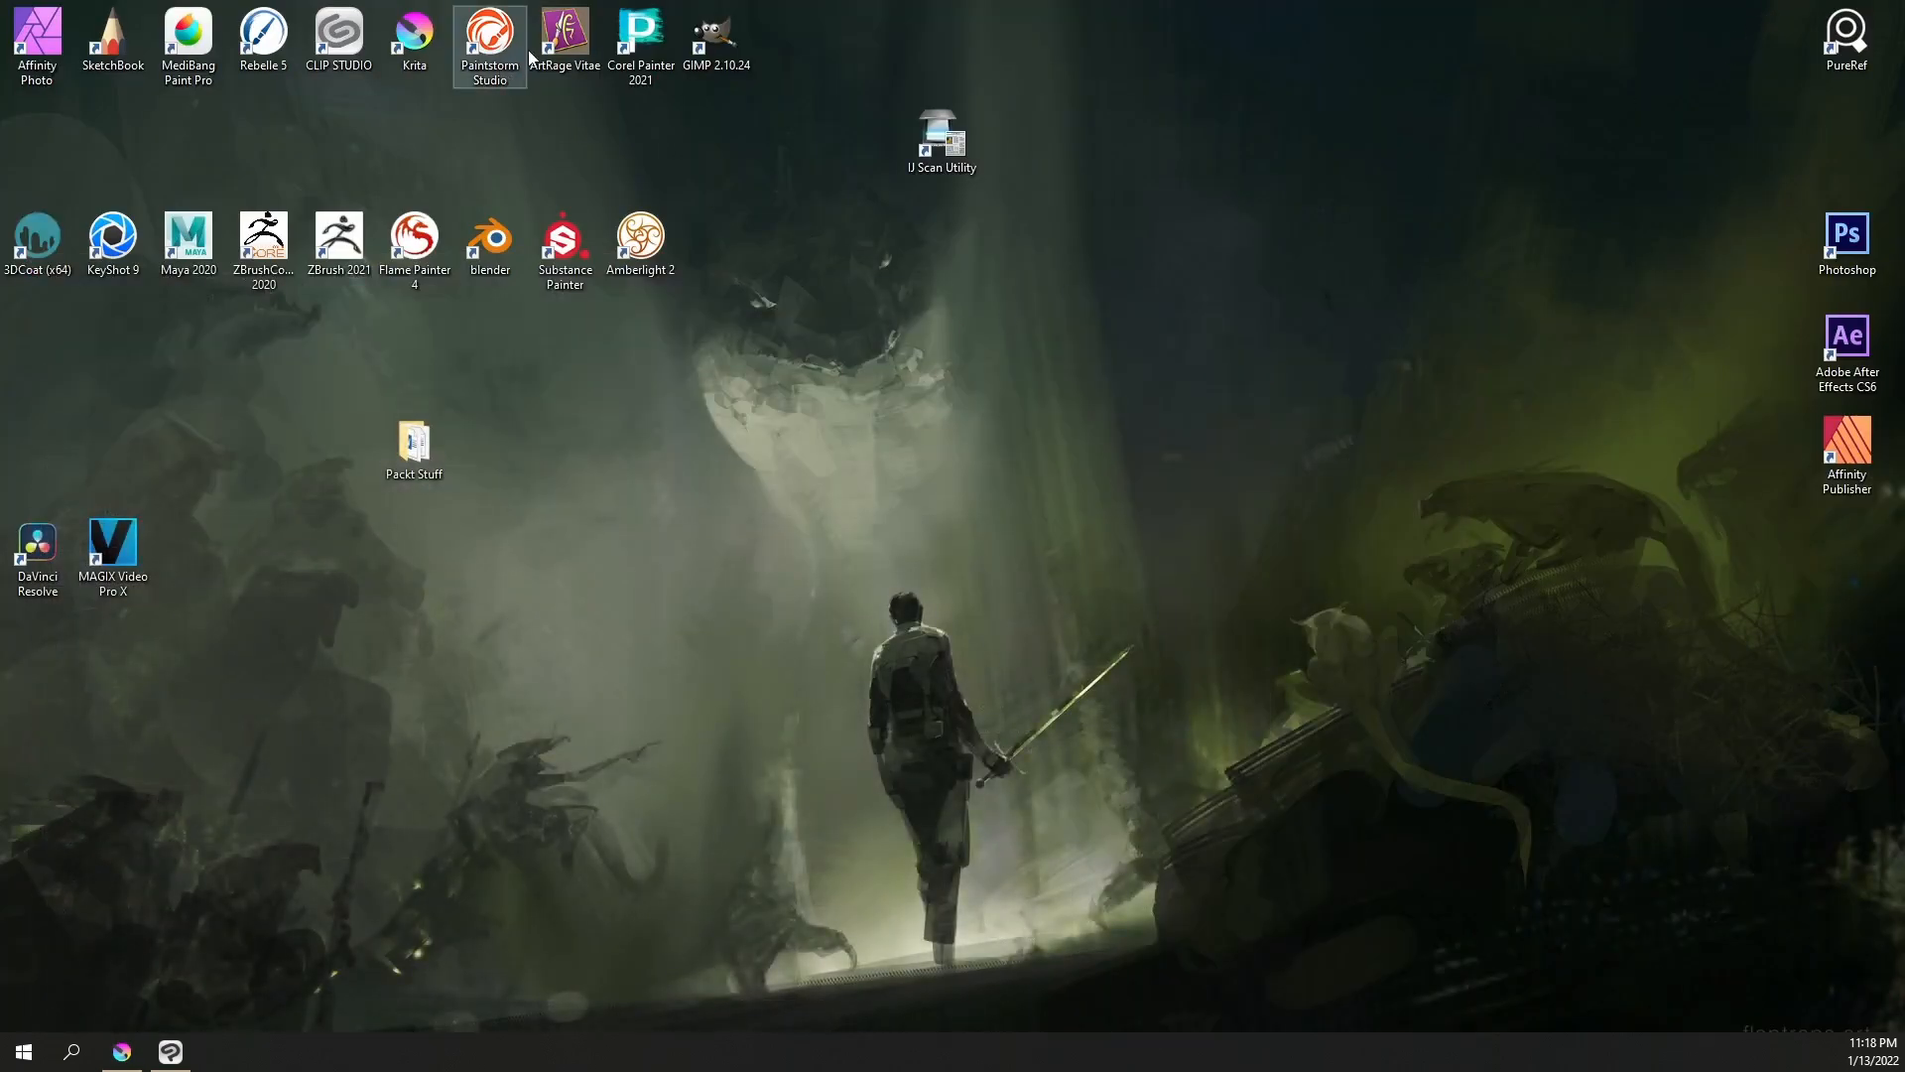
double_click(640, 49)
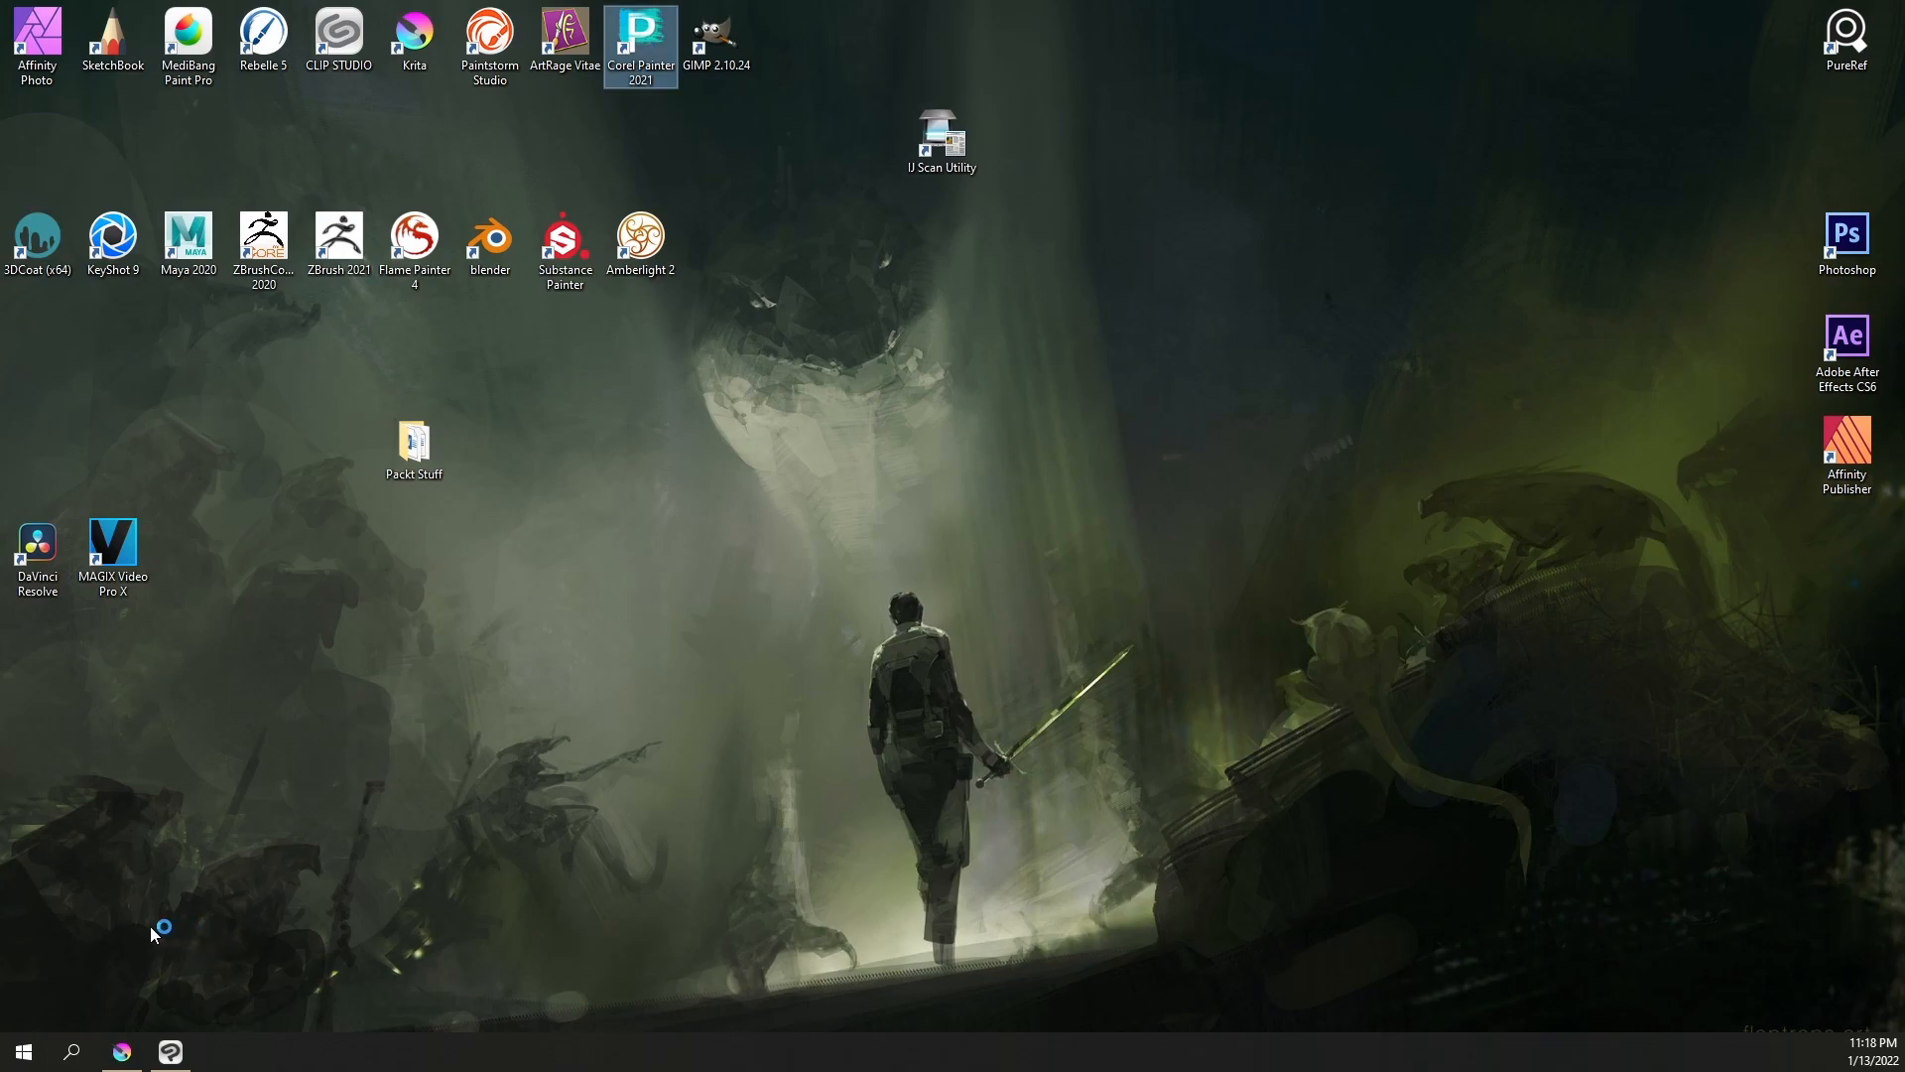
click(170, 1058)
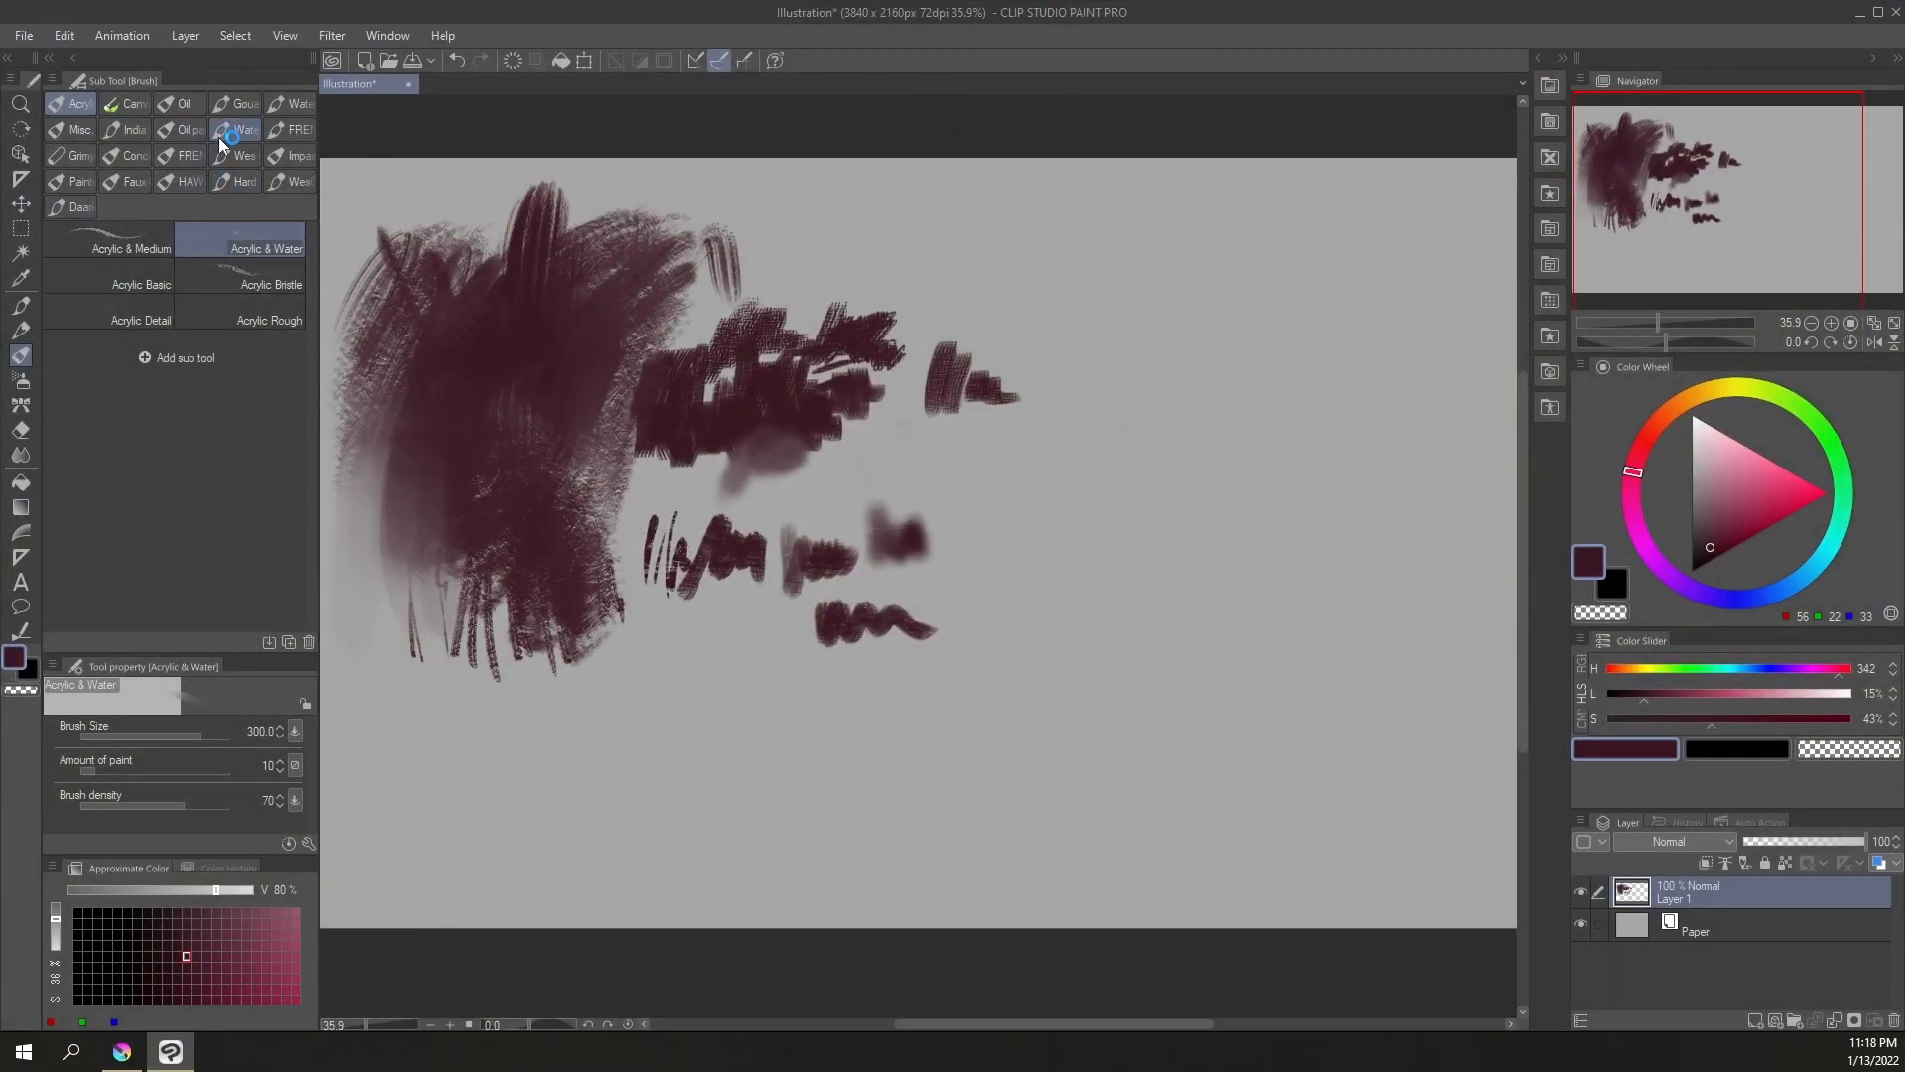
click(258, 262)
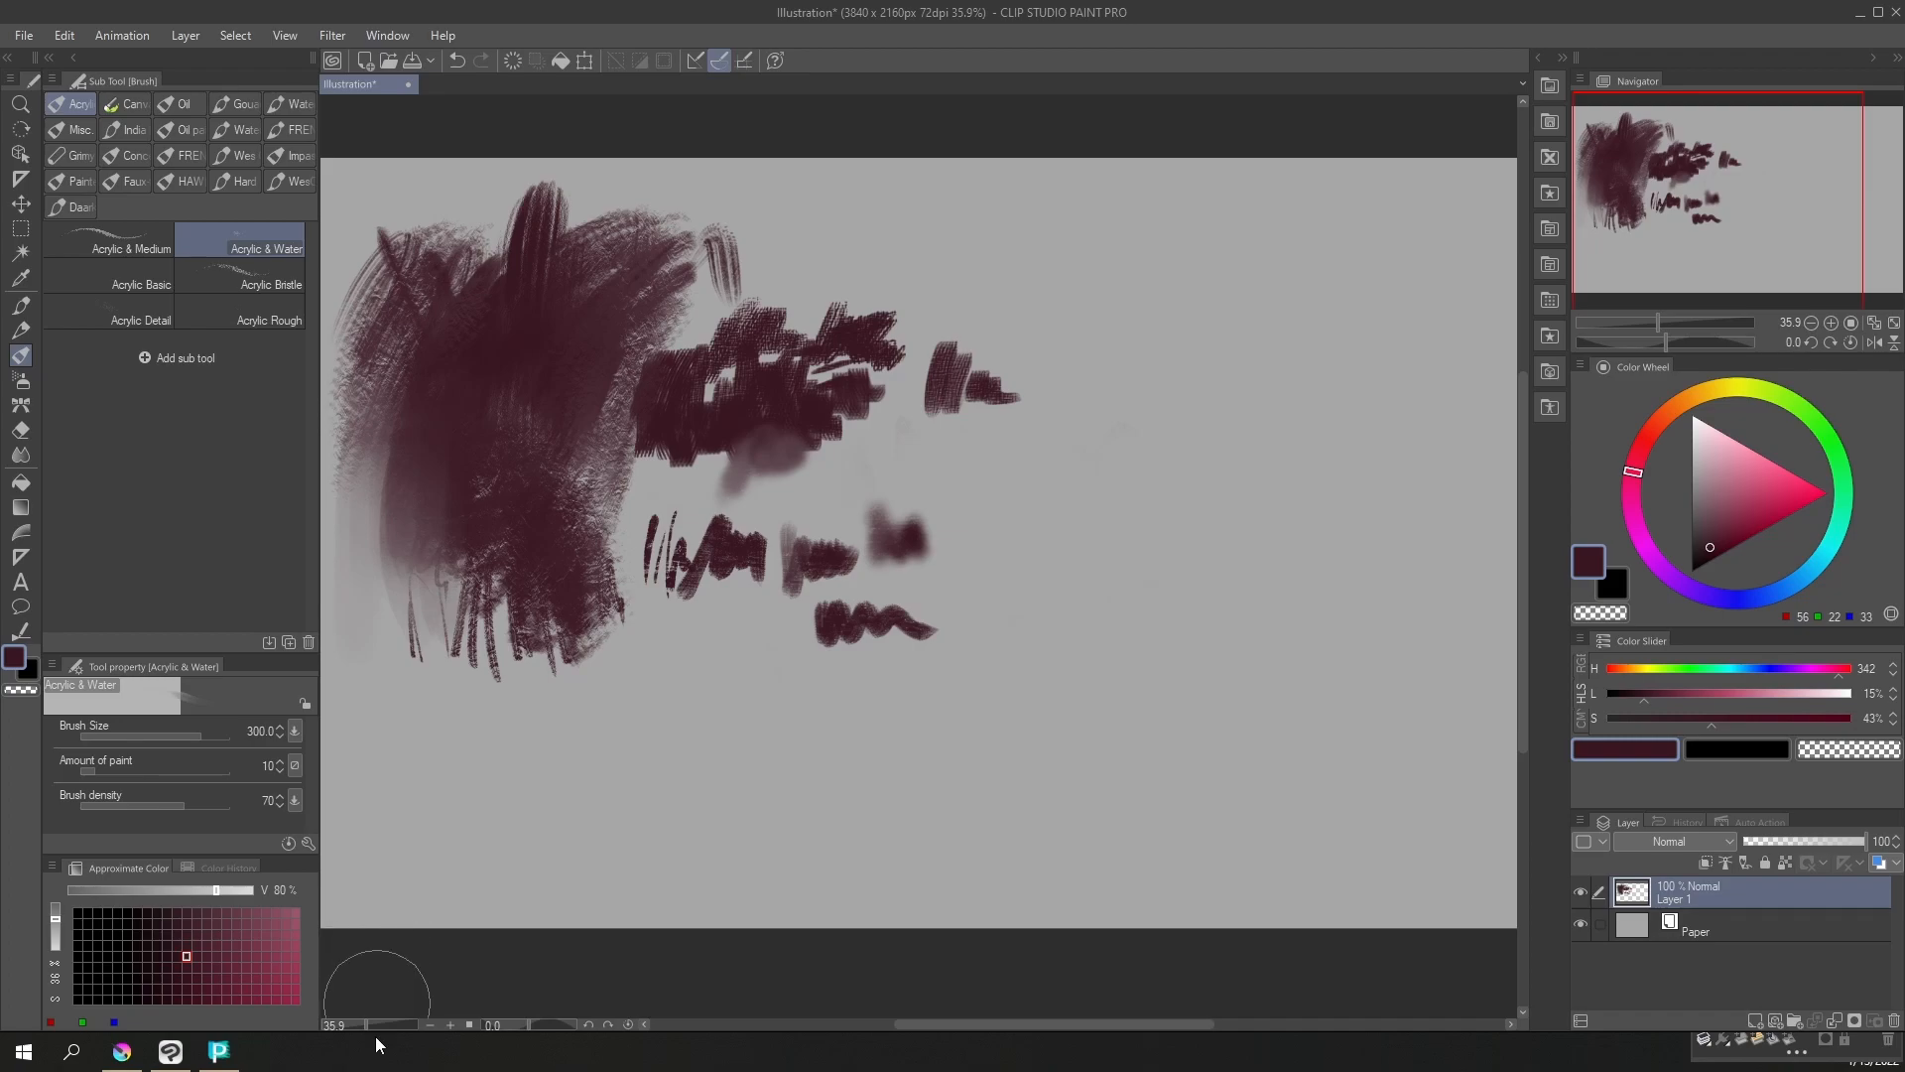
click(223, 1062)
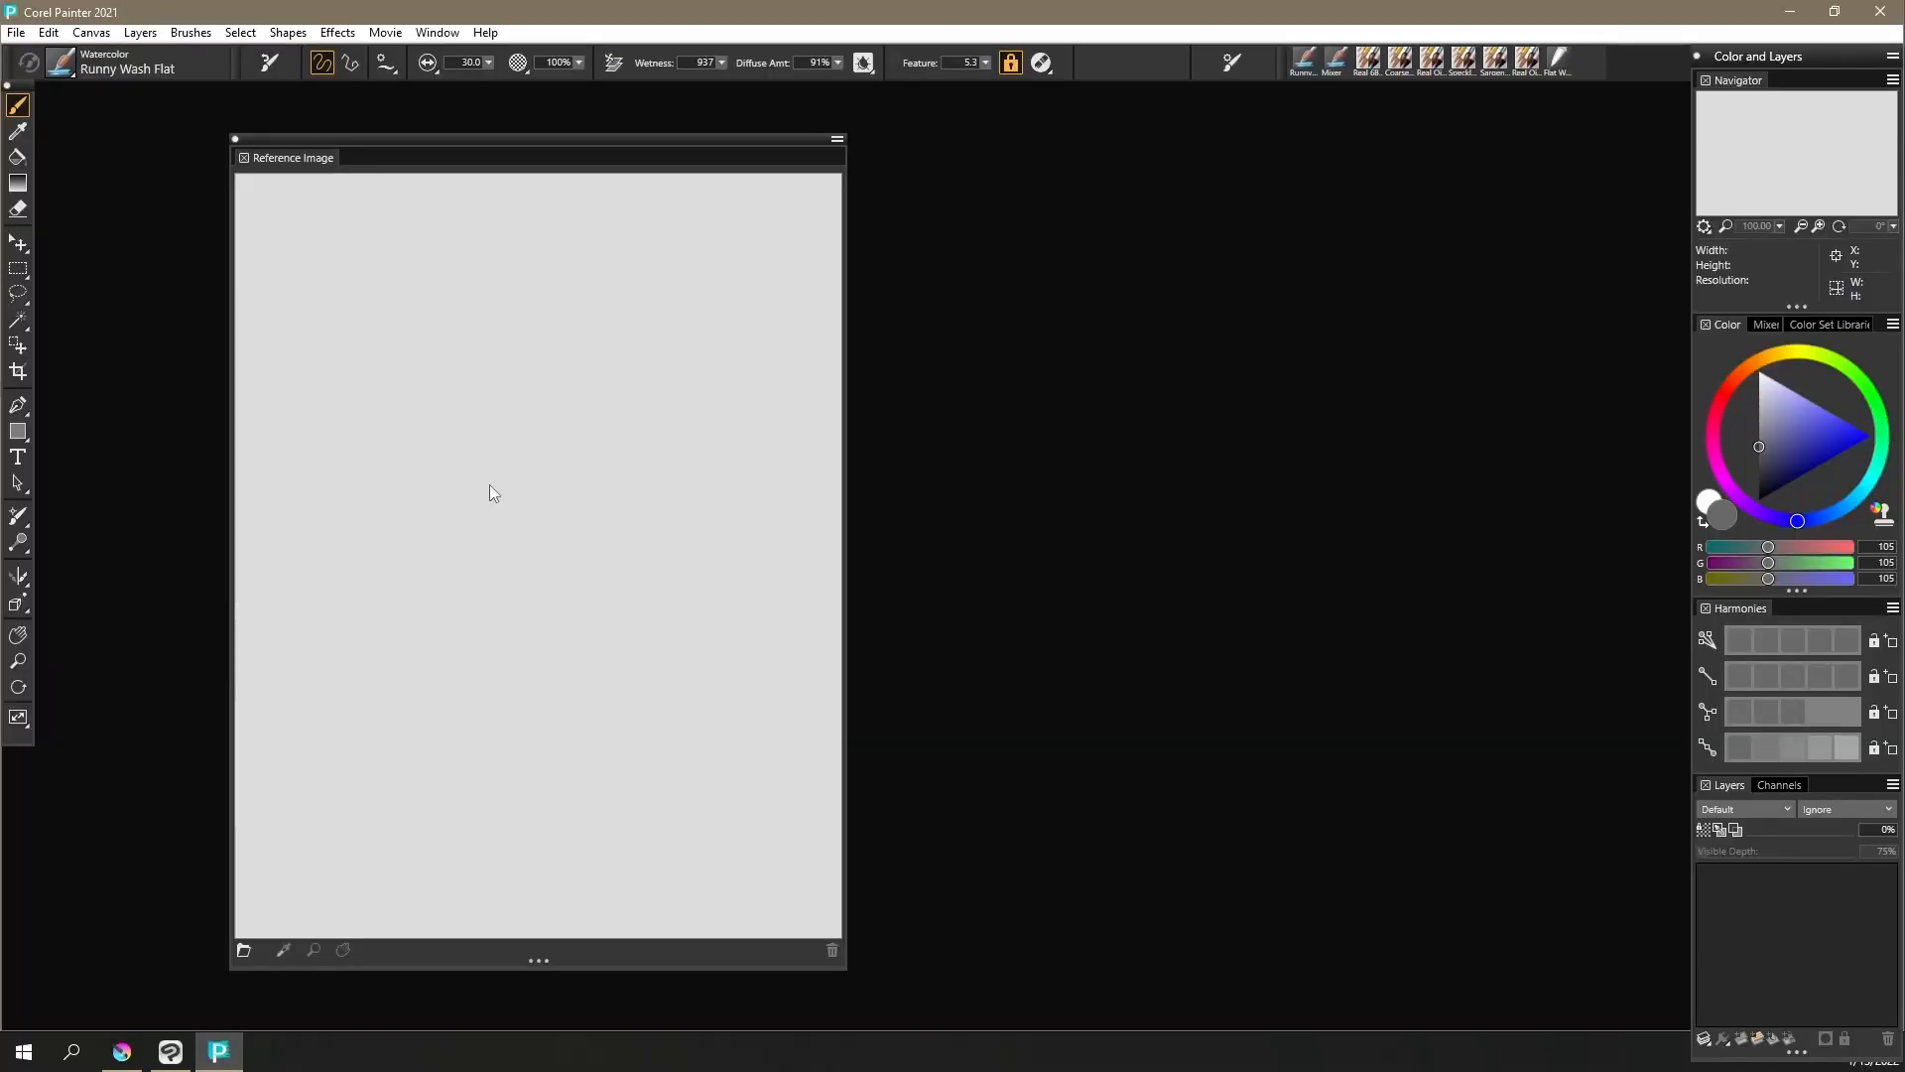
Close the Reference Image panel and create a new 1200 by 1500 pixel portrait image at 150 pixels per inch
click(244, 157)
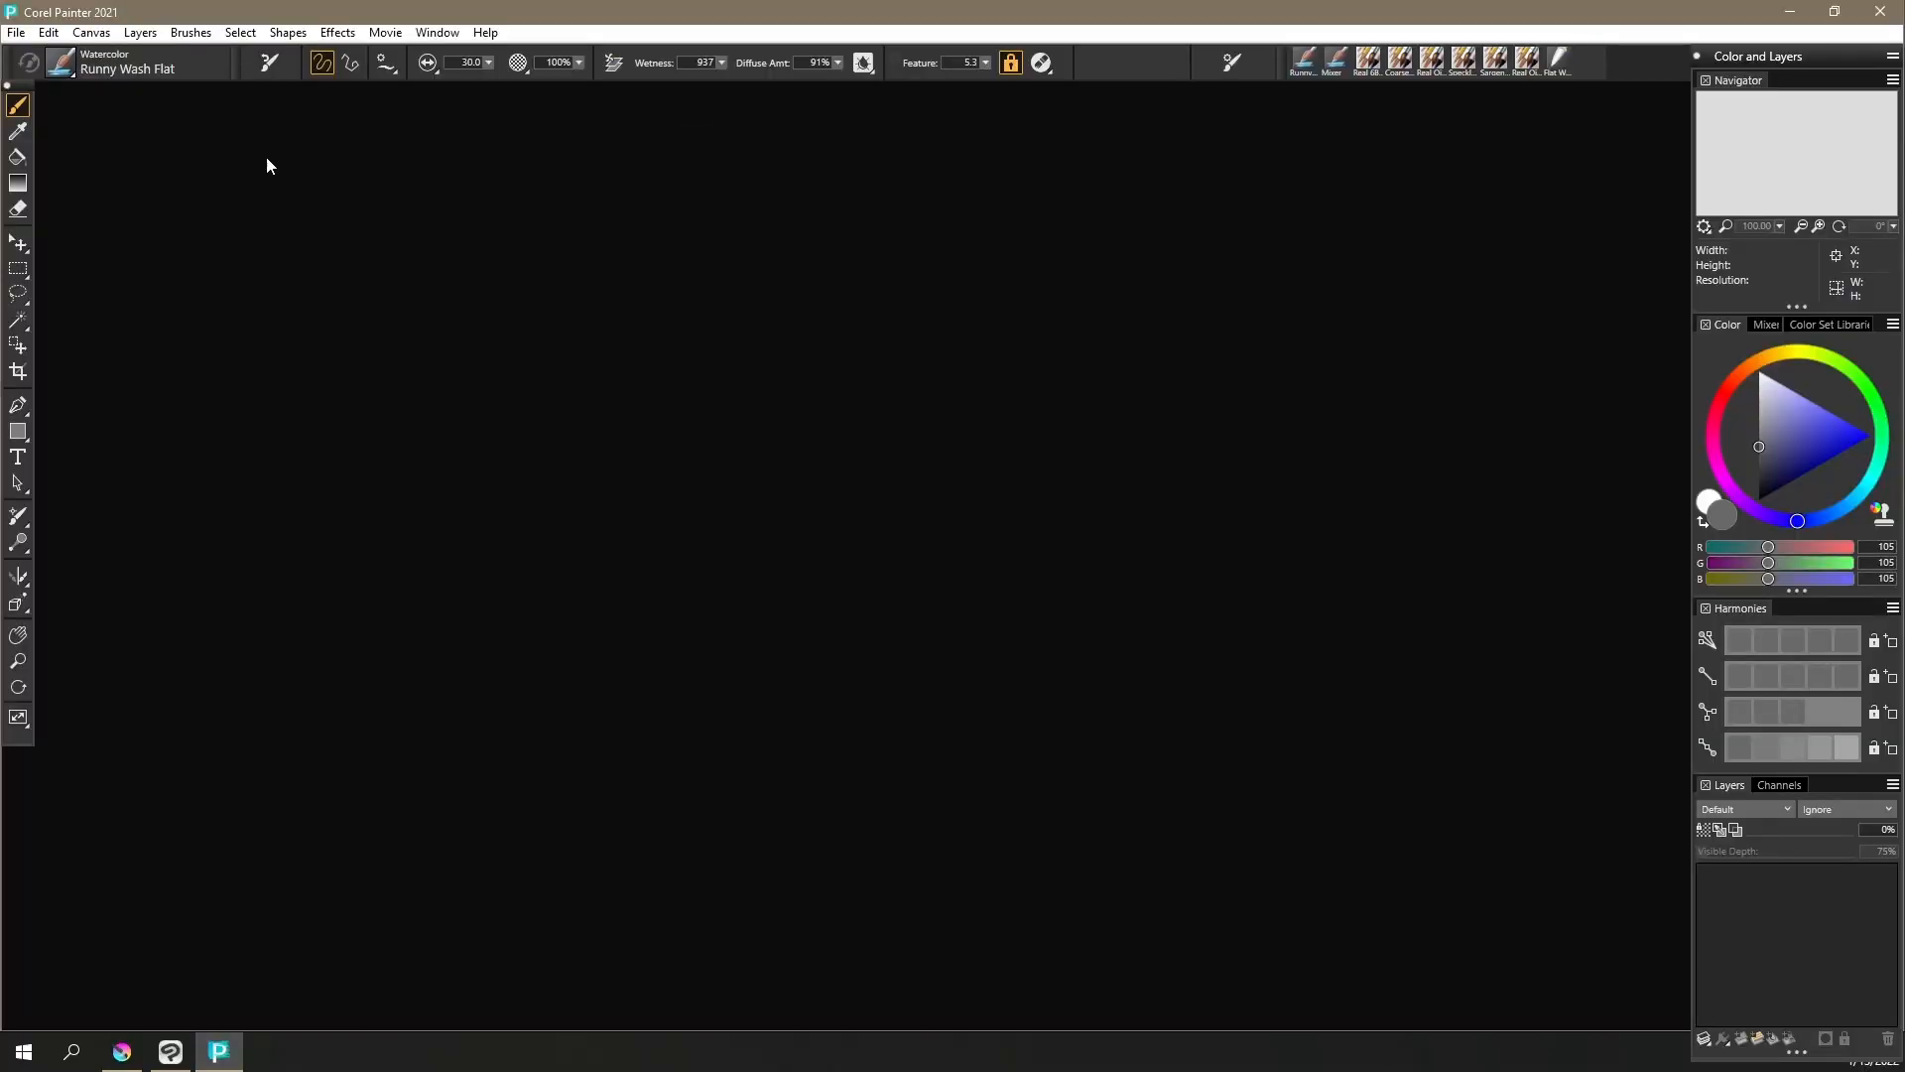
click(16, 32)
key(Escape)
key(ctrl+n)
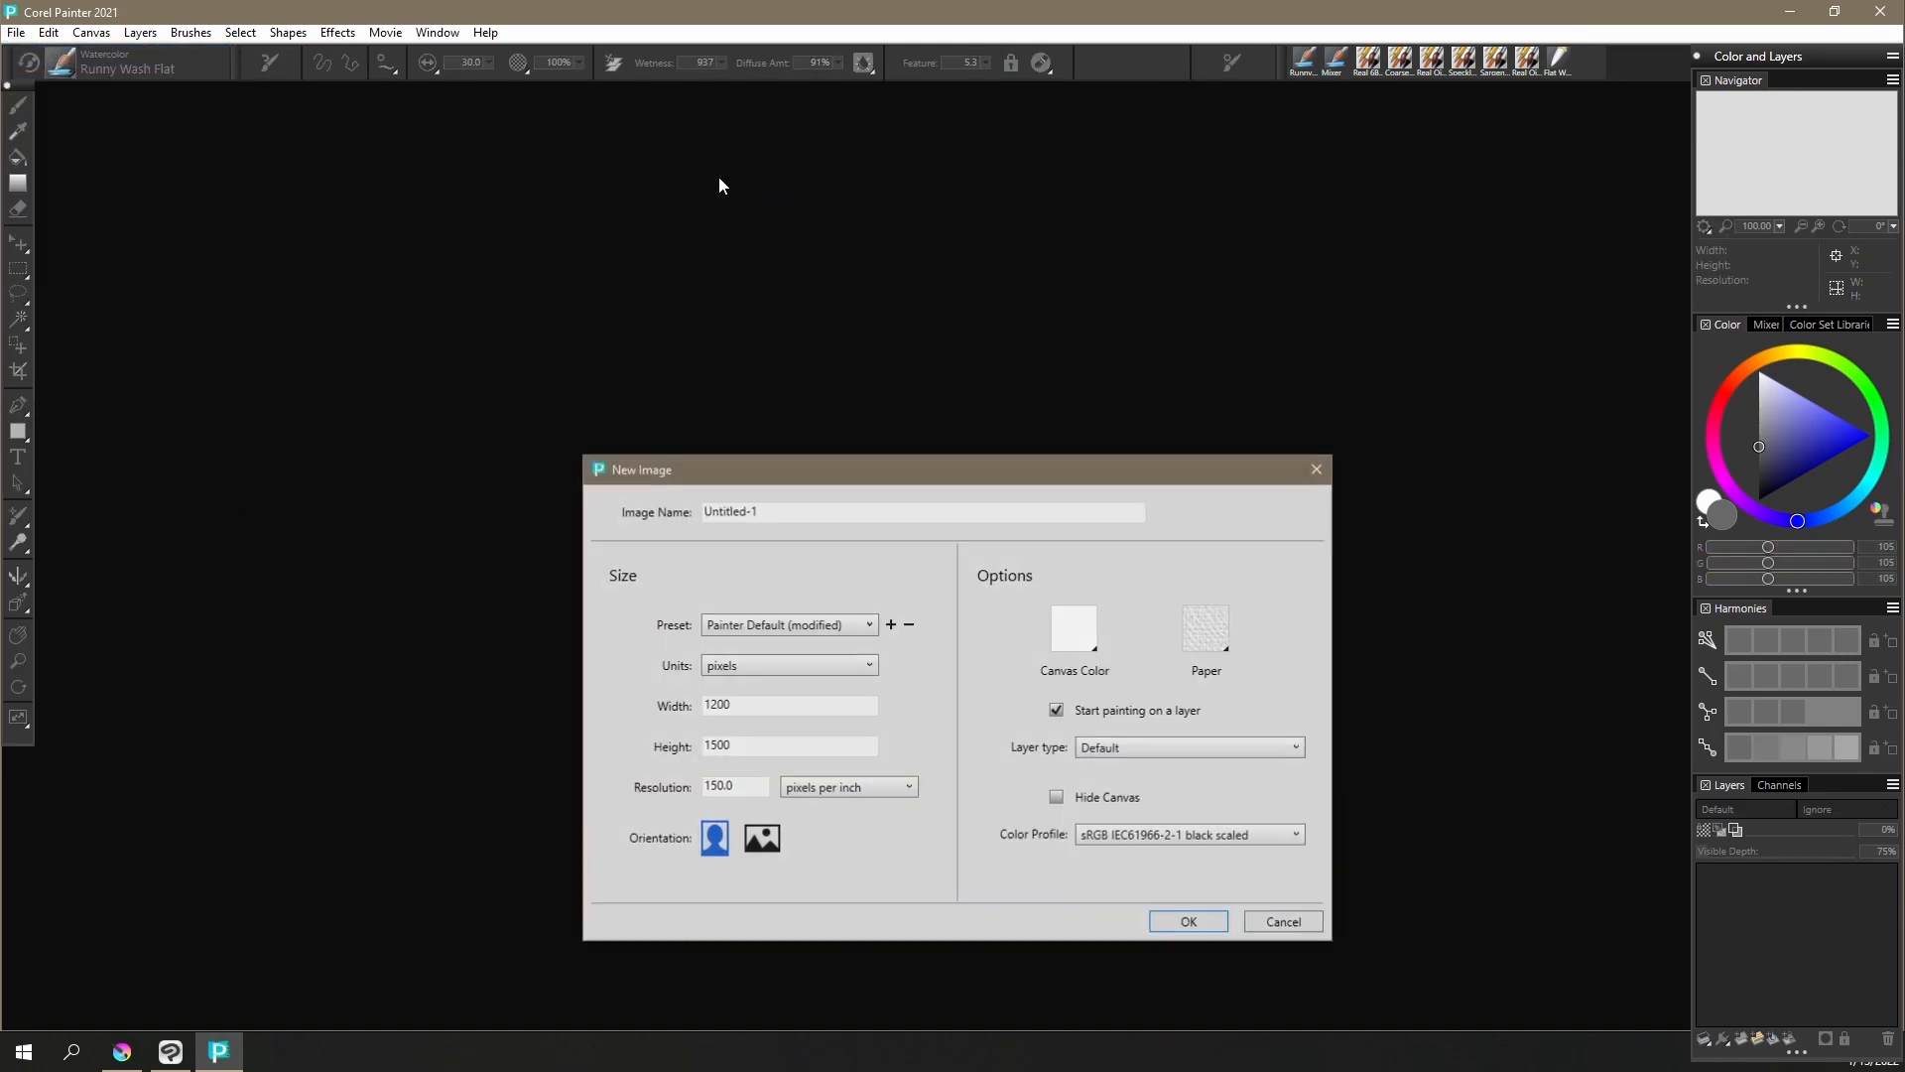
click(1174, 925)
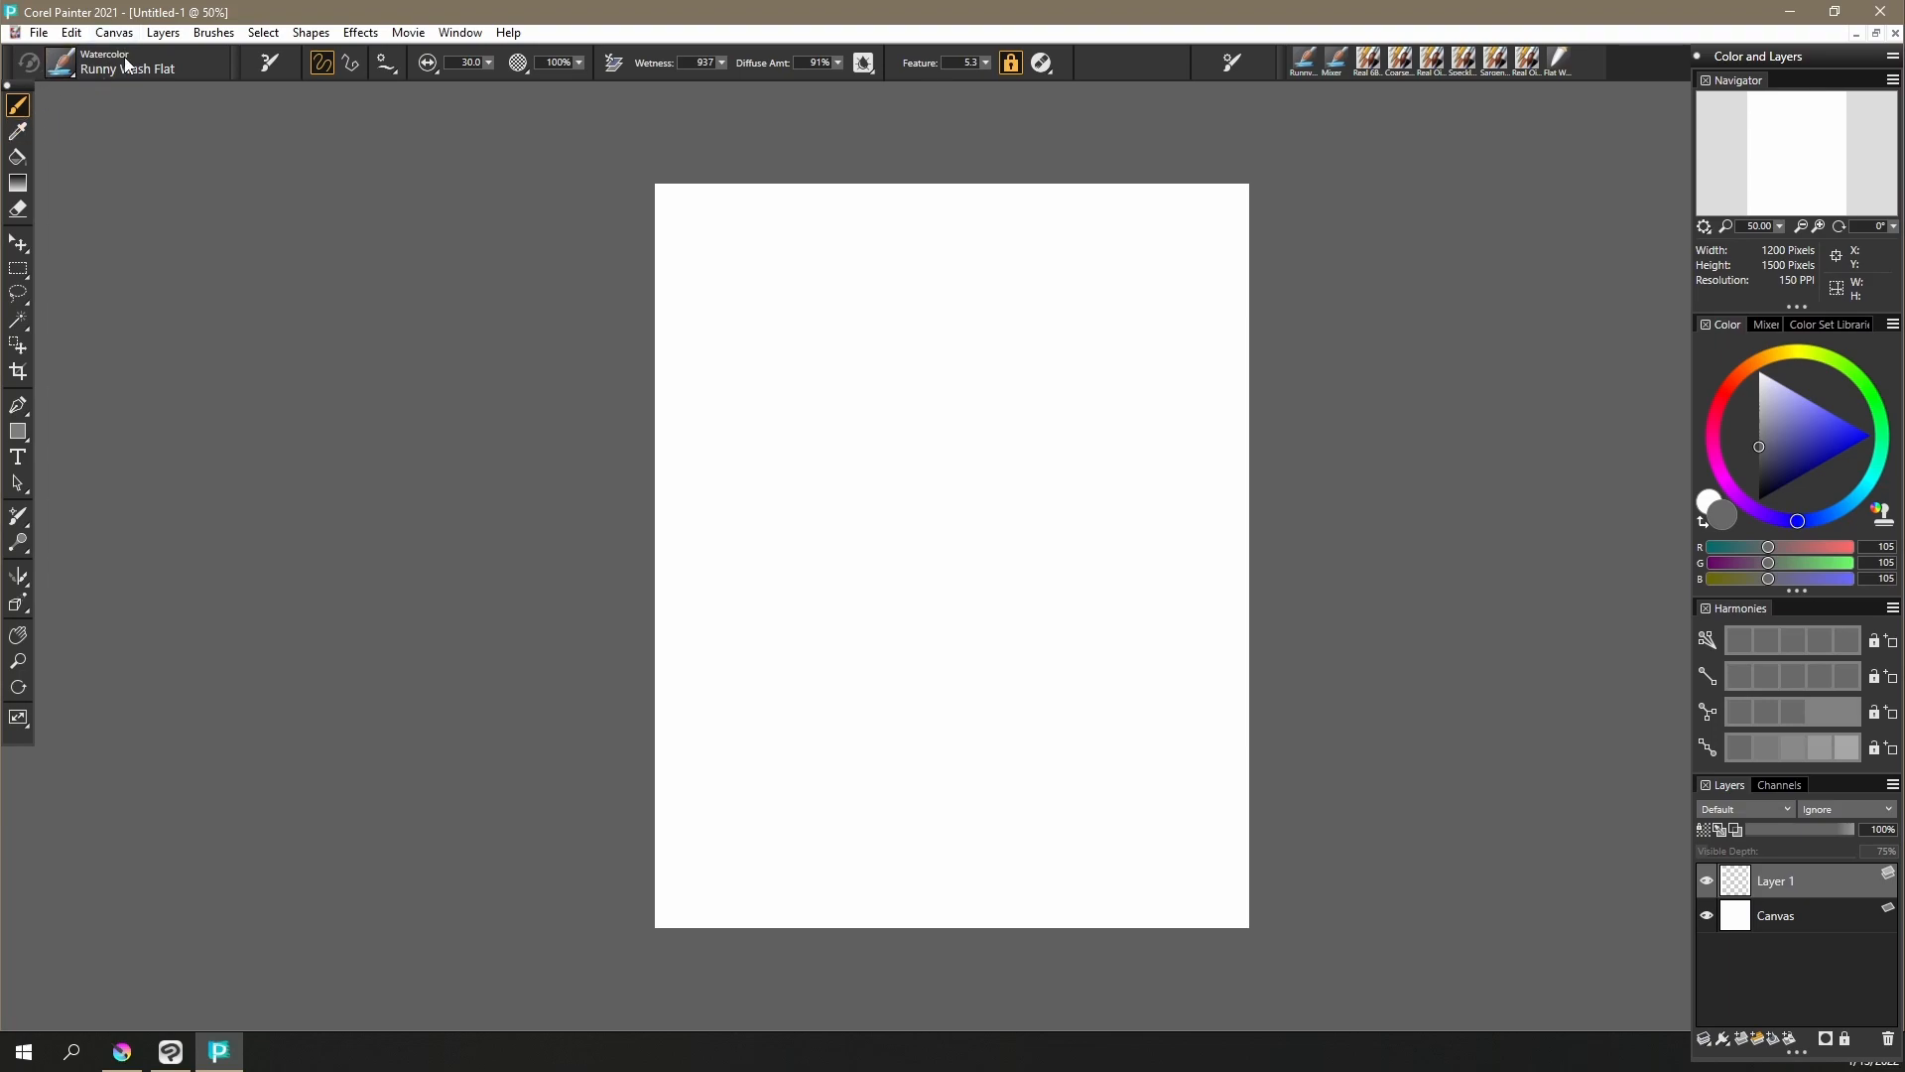
Browse the Painter 2021 Brushes library, including Impasto and Palette Knives and Sponges, and choose the Wes Favs category
click(70, 83)
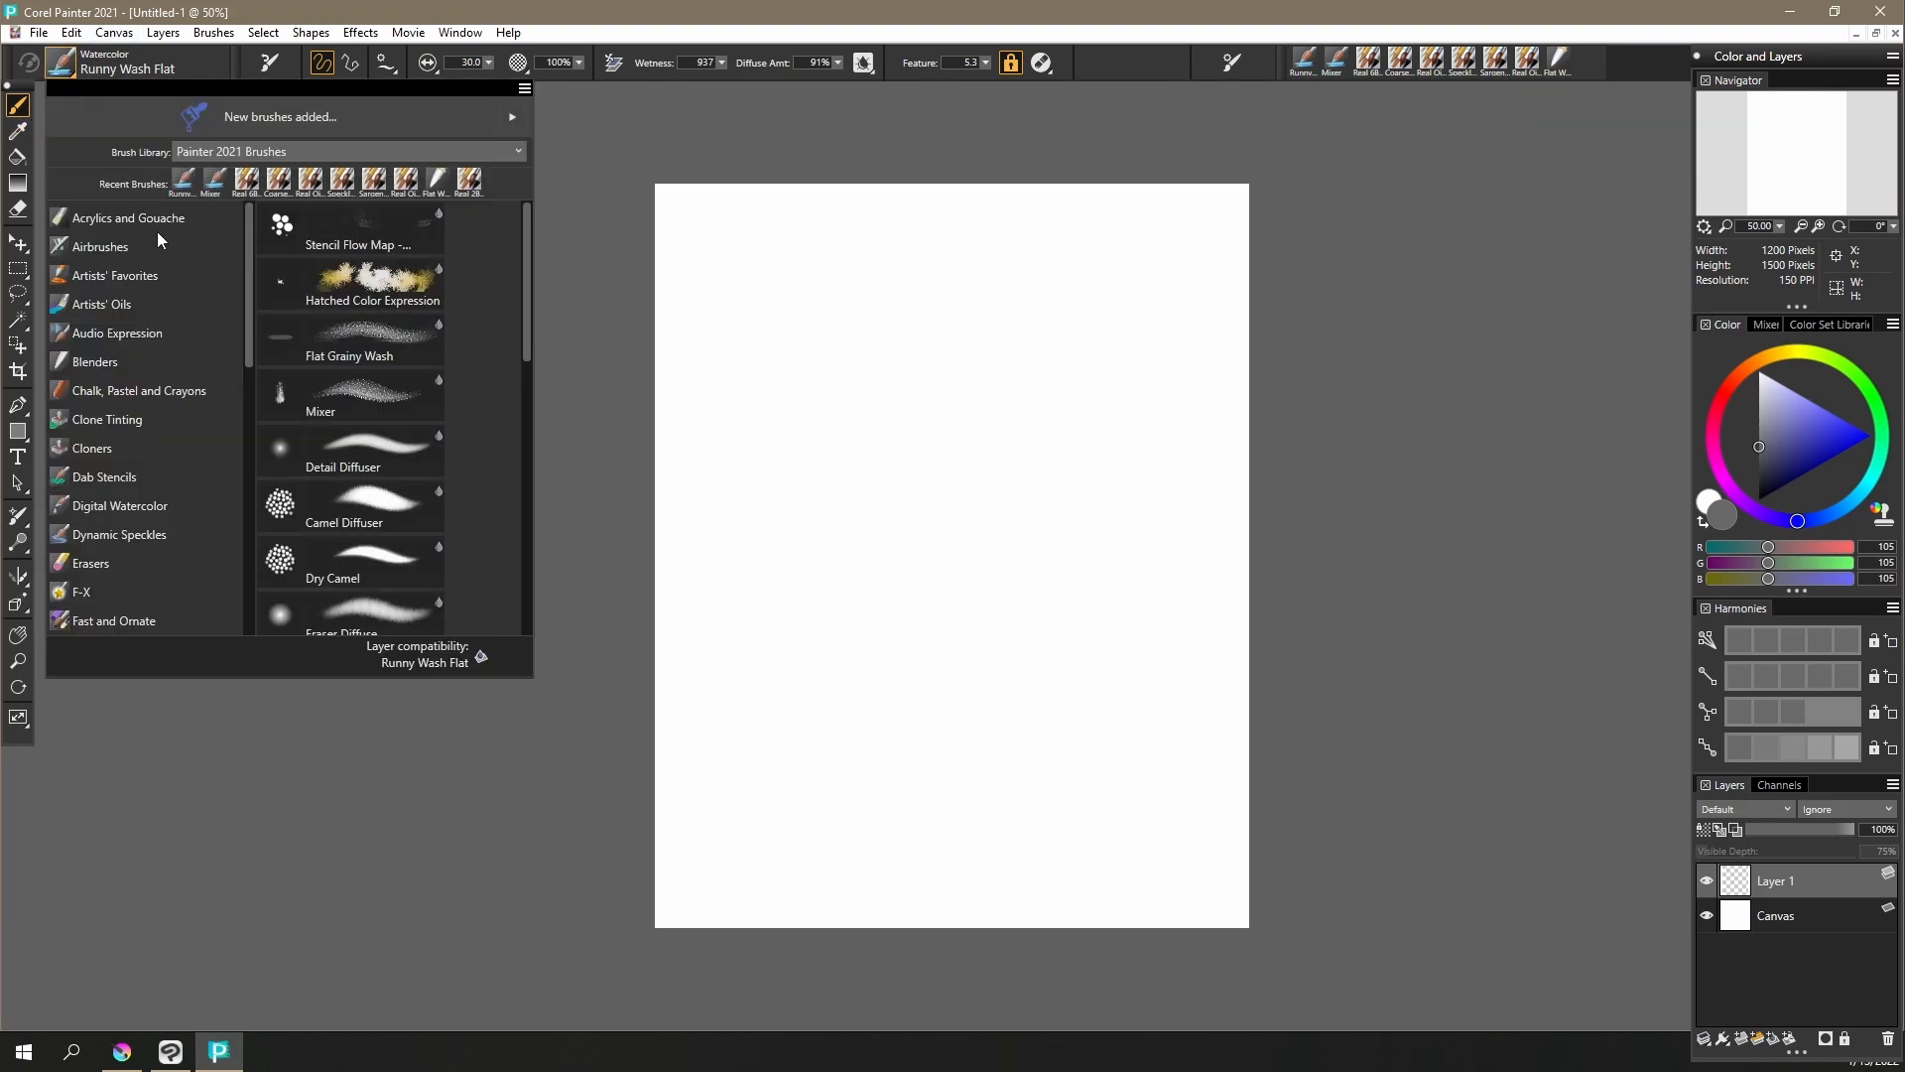
scroll(248, 246, down, 5)
drag(244, 276, 241, 294)
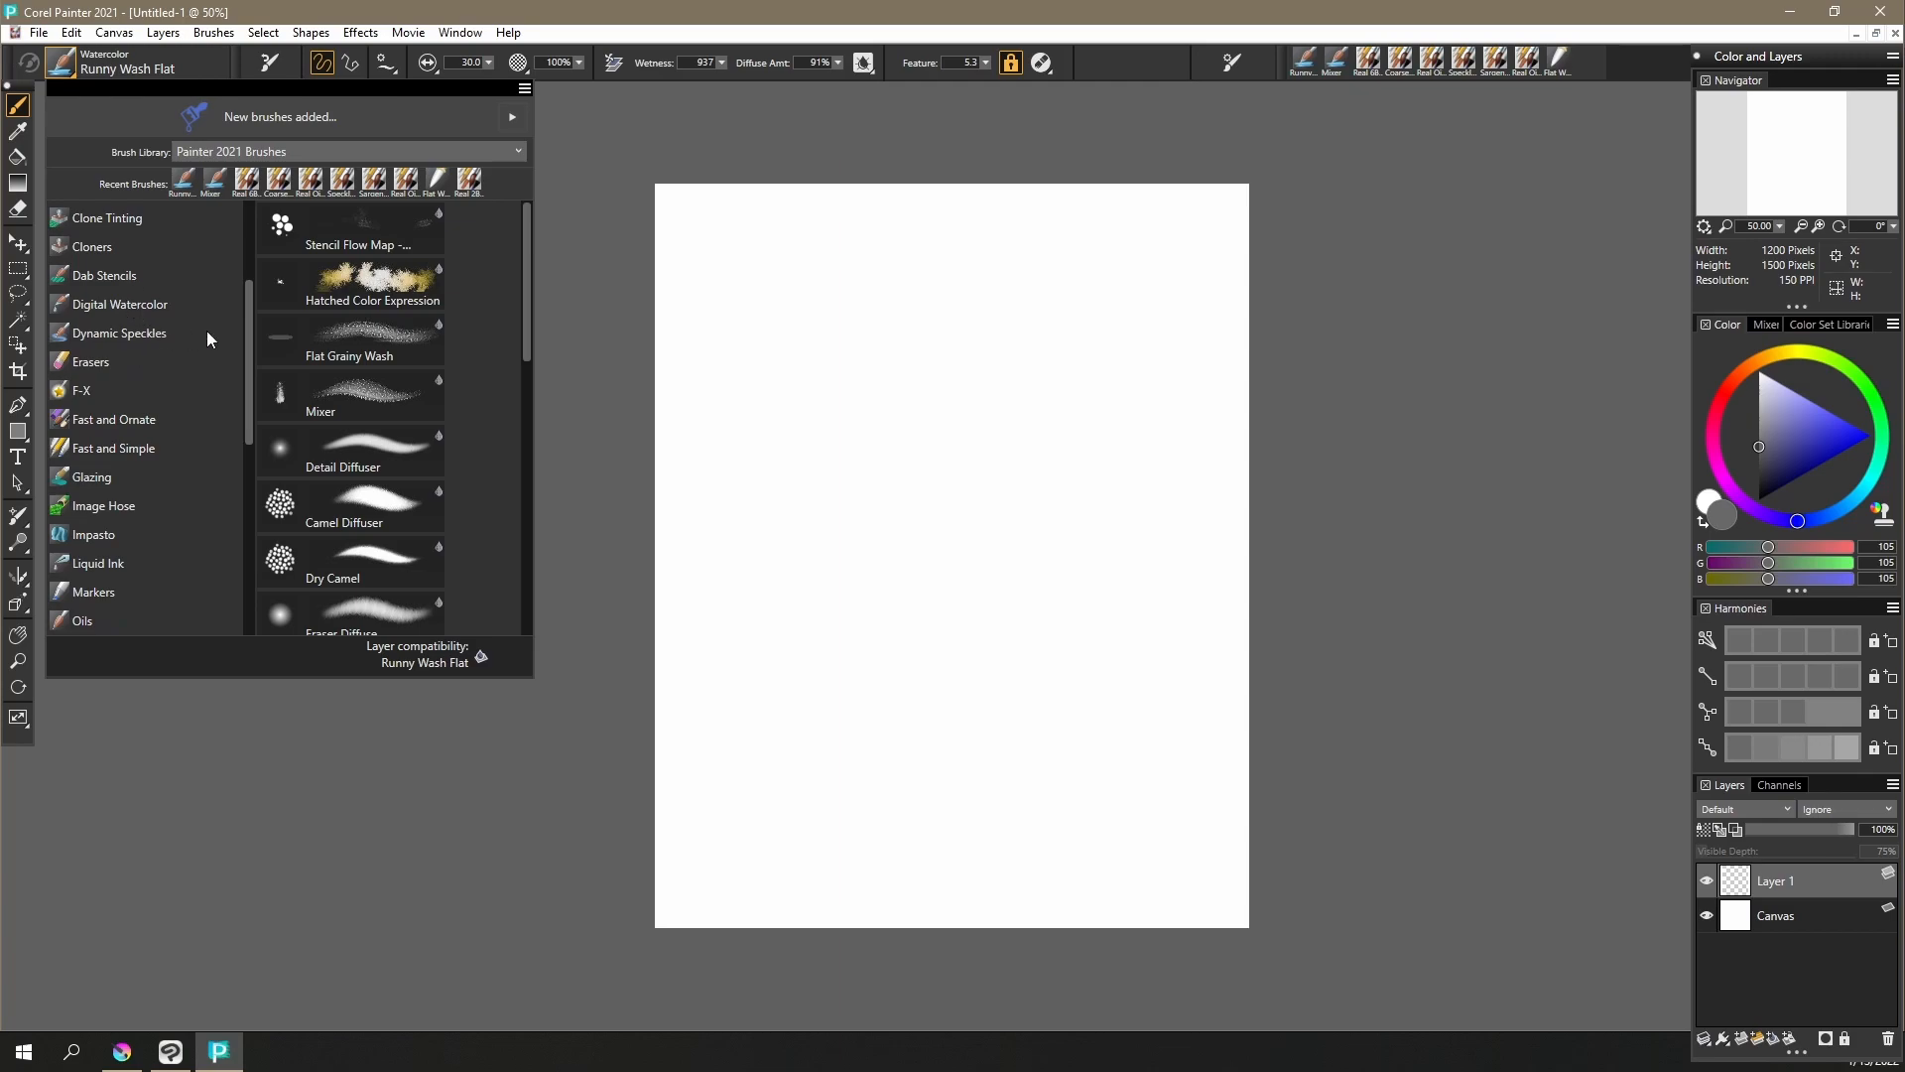
drag(246, 296, 241, 362)
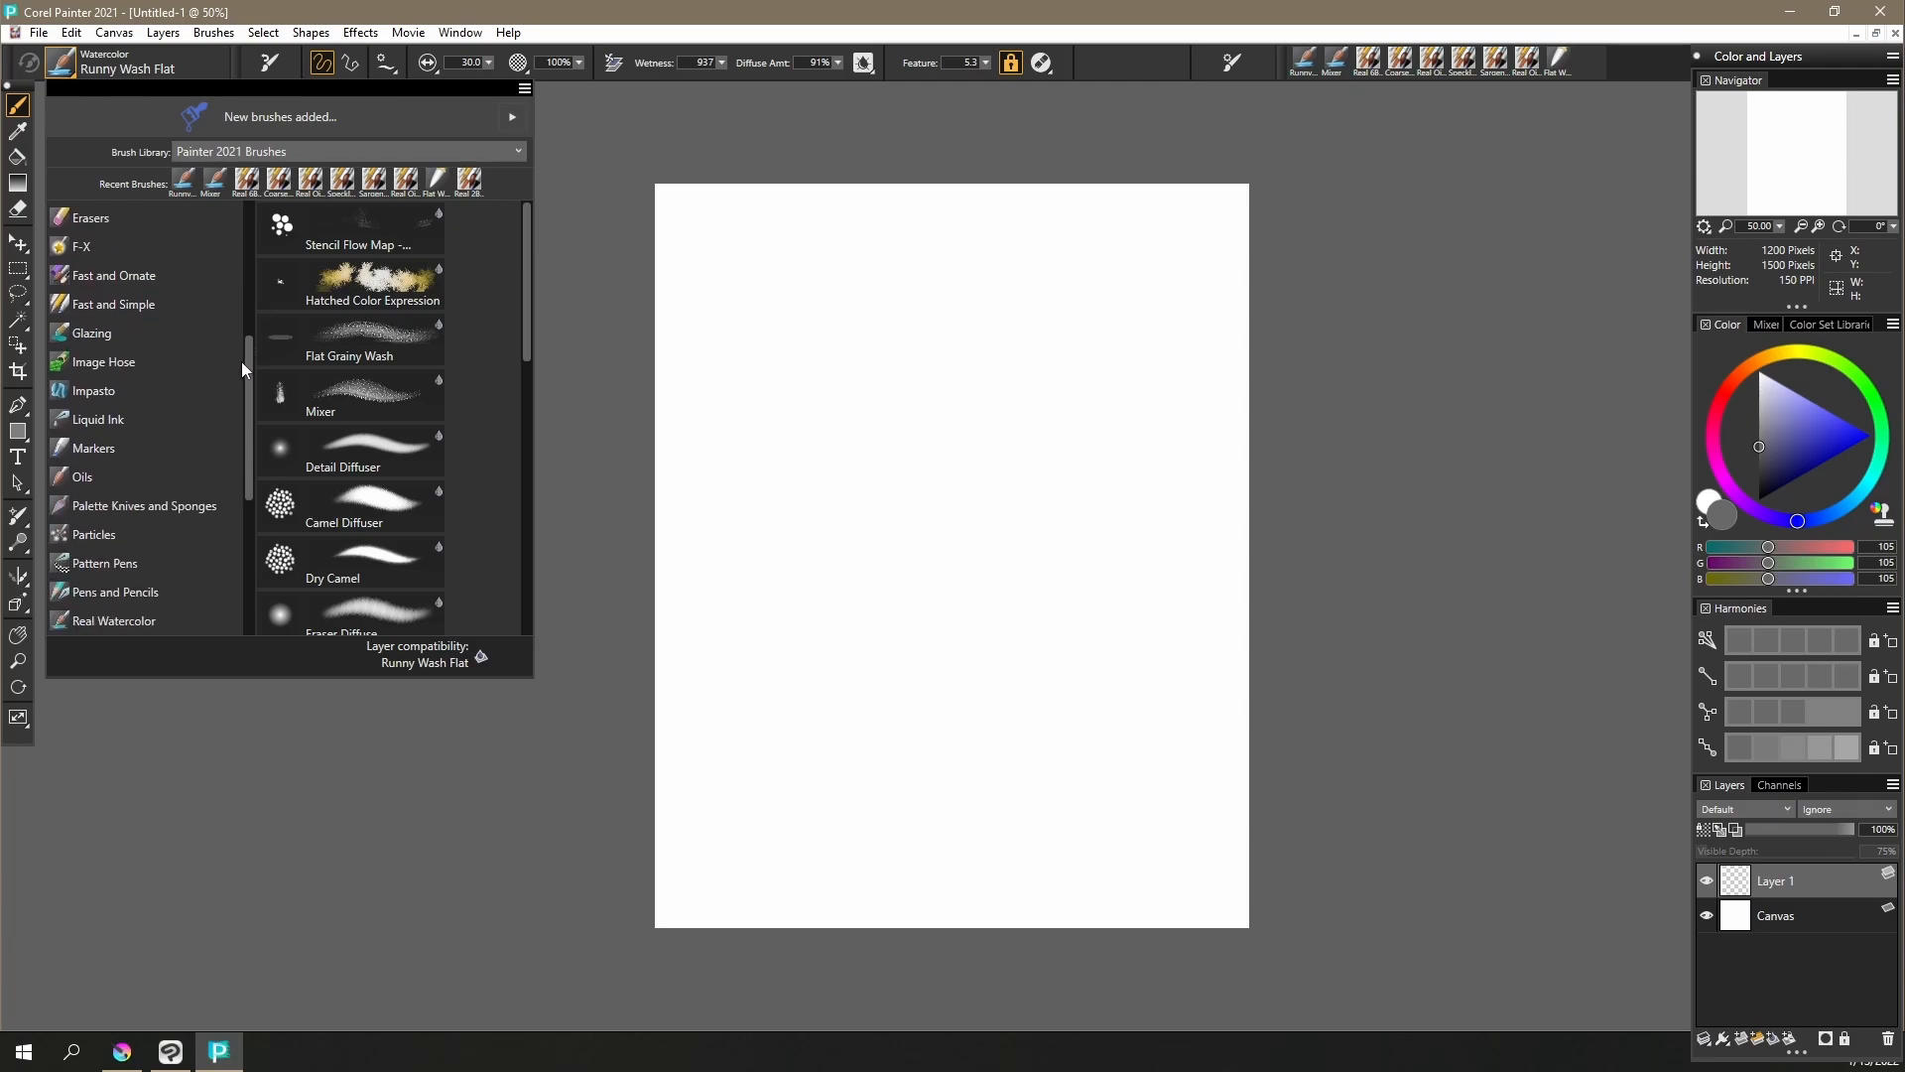
click(91, 393)
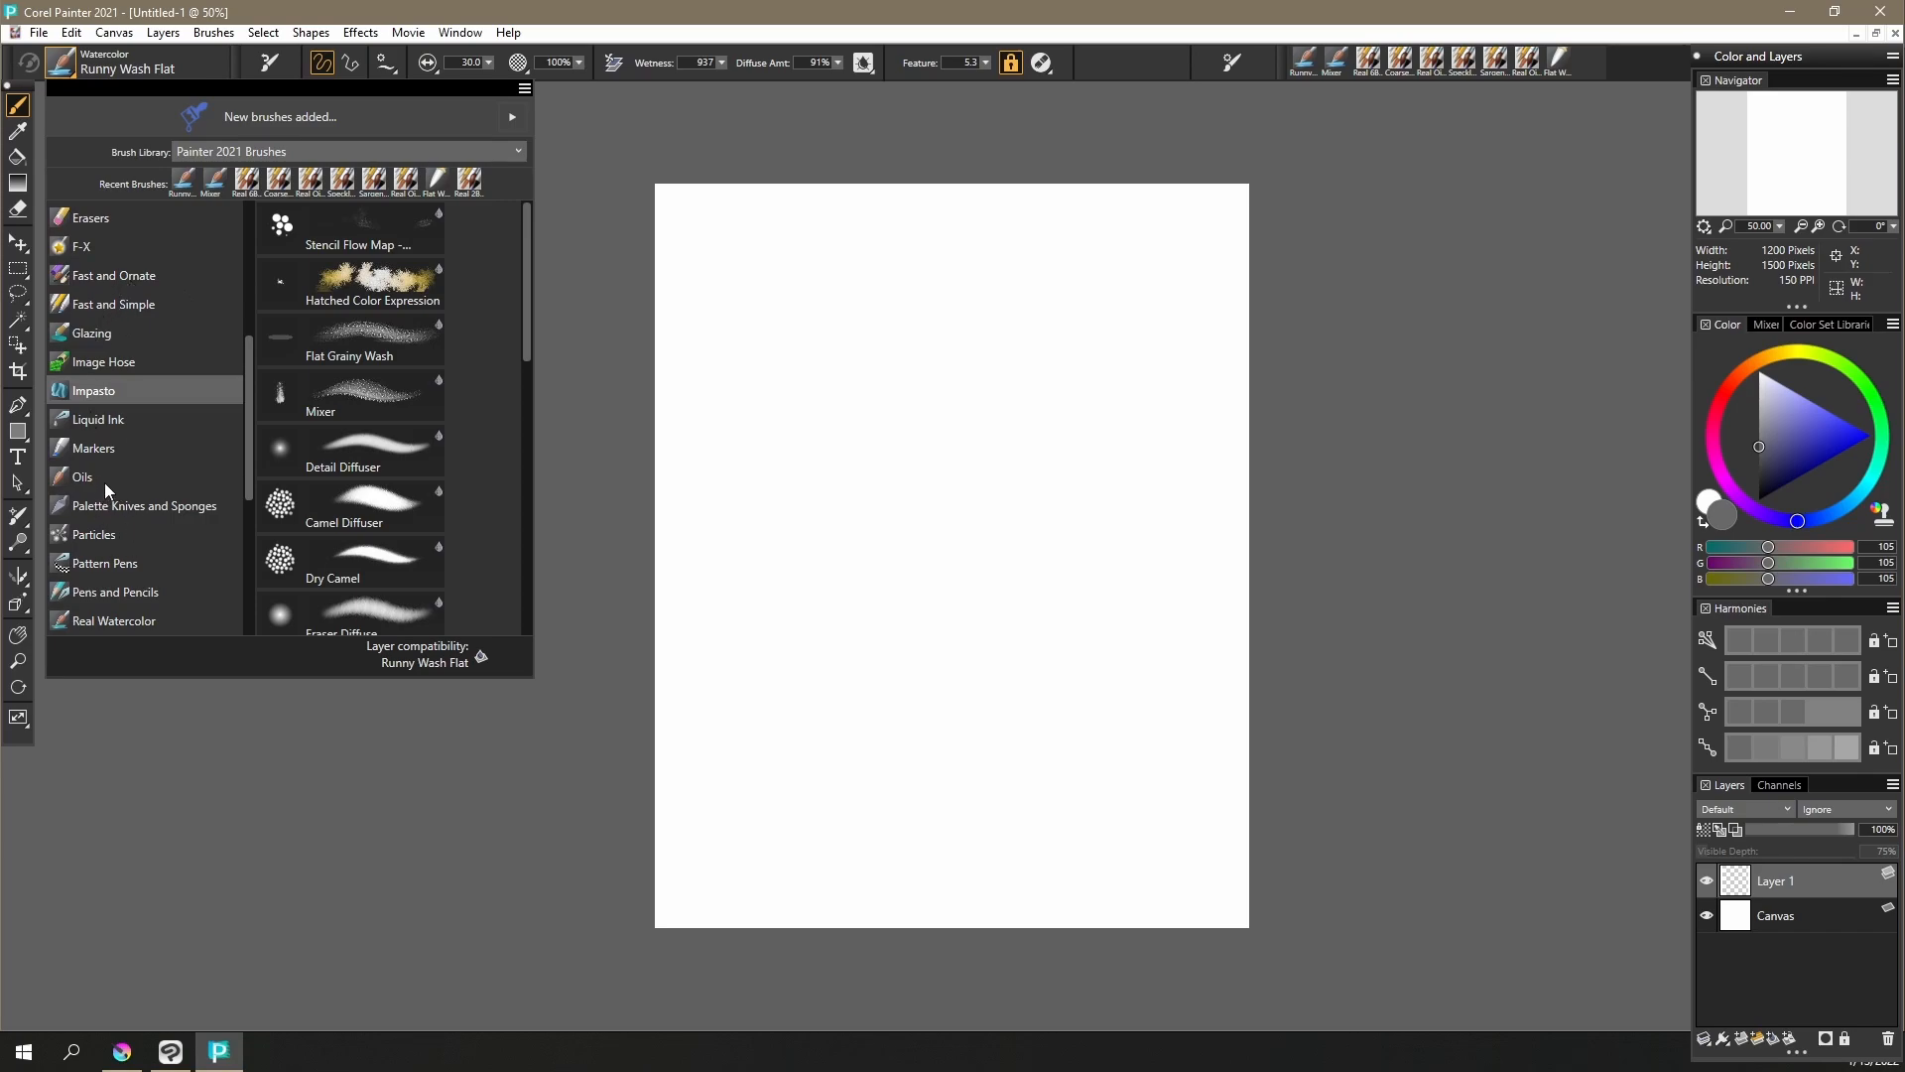
click(135, 502)
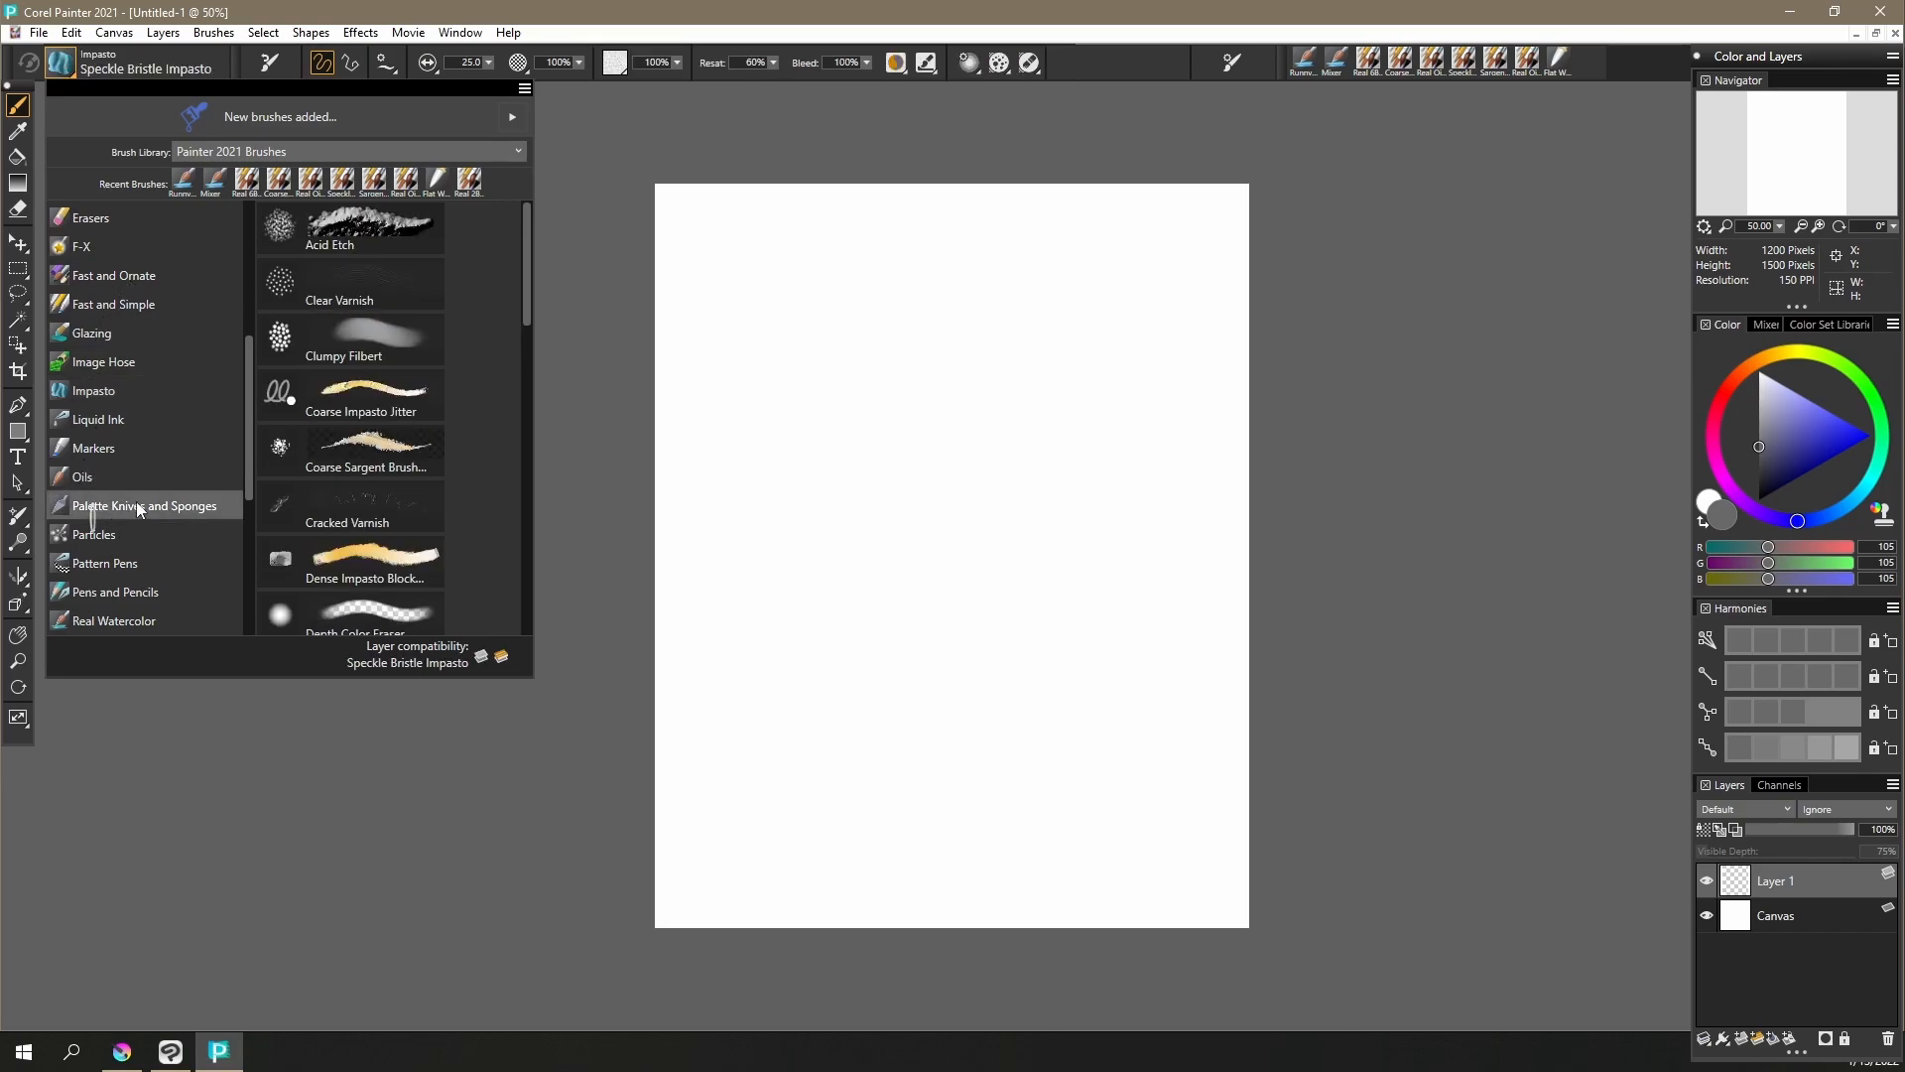
drag(248, 379, 253, 542)
click(97, 623)
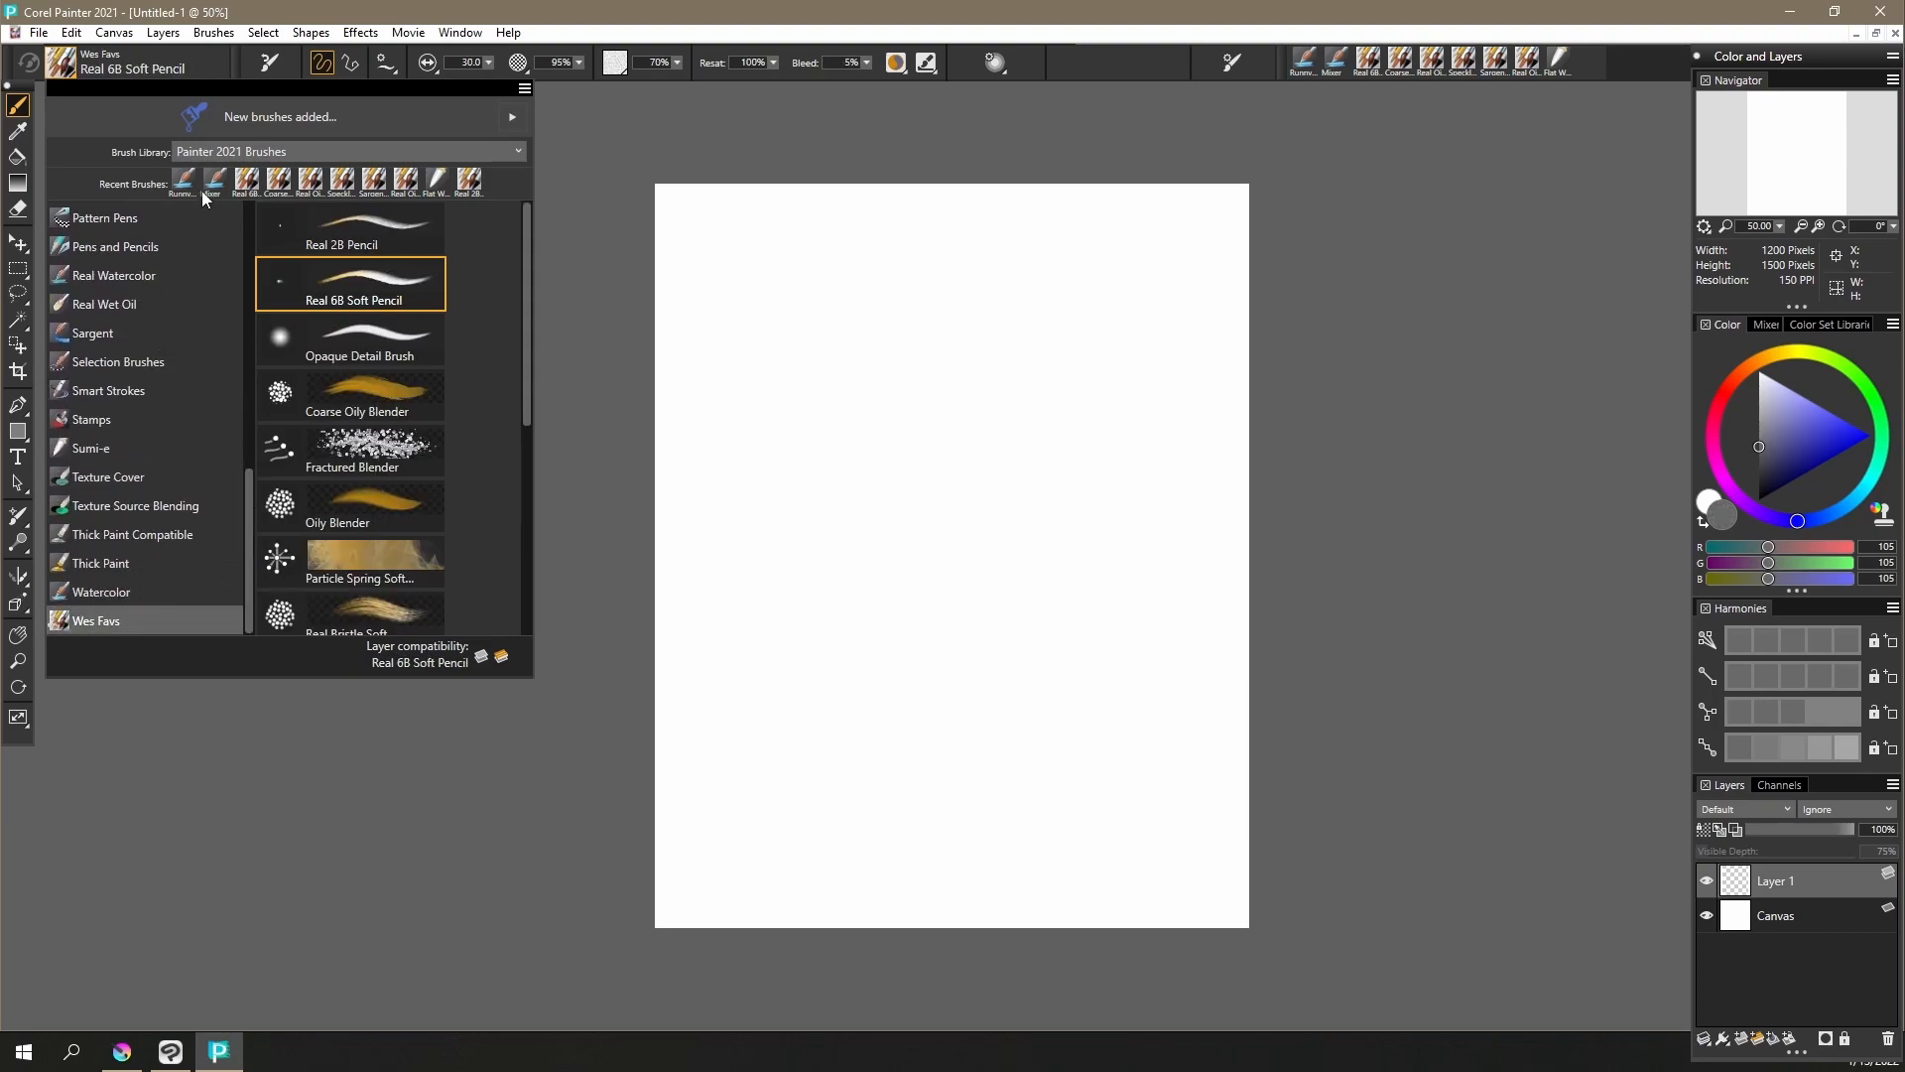
Browse the Wes Favs brushes, set the color to RGB 84, 84, 130, and scribble with Real 6B Soft Pencil on the canvas's upper left
mouse_move(525, 241)
mouse_down()
mouse_move(521, 502)
mouse_move(494, 291)
mouse_move(534, 223)
mouse_up()
right_click(494, 290)
click(524, 268)
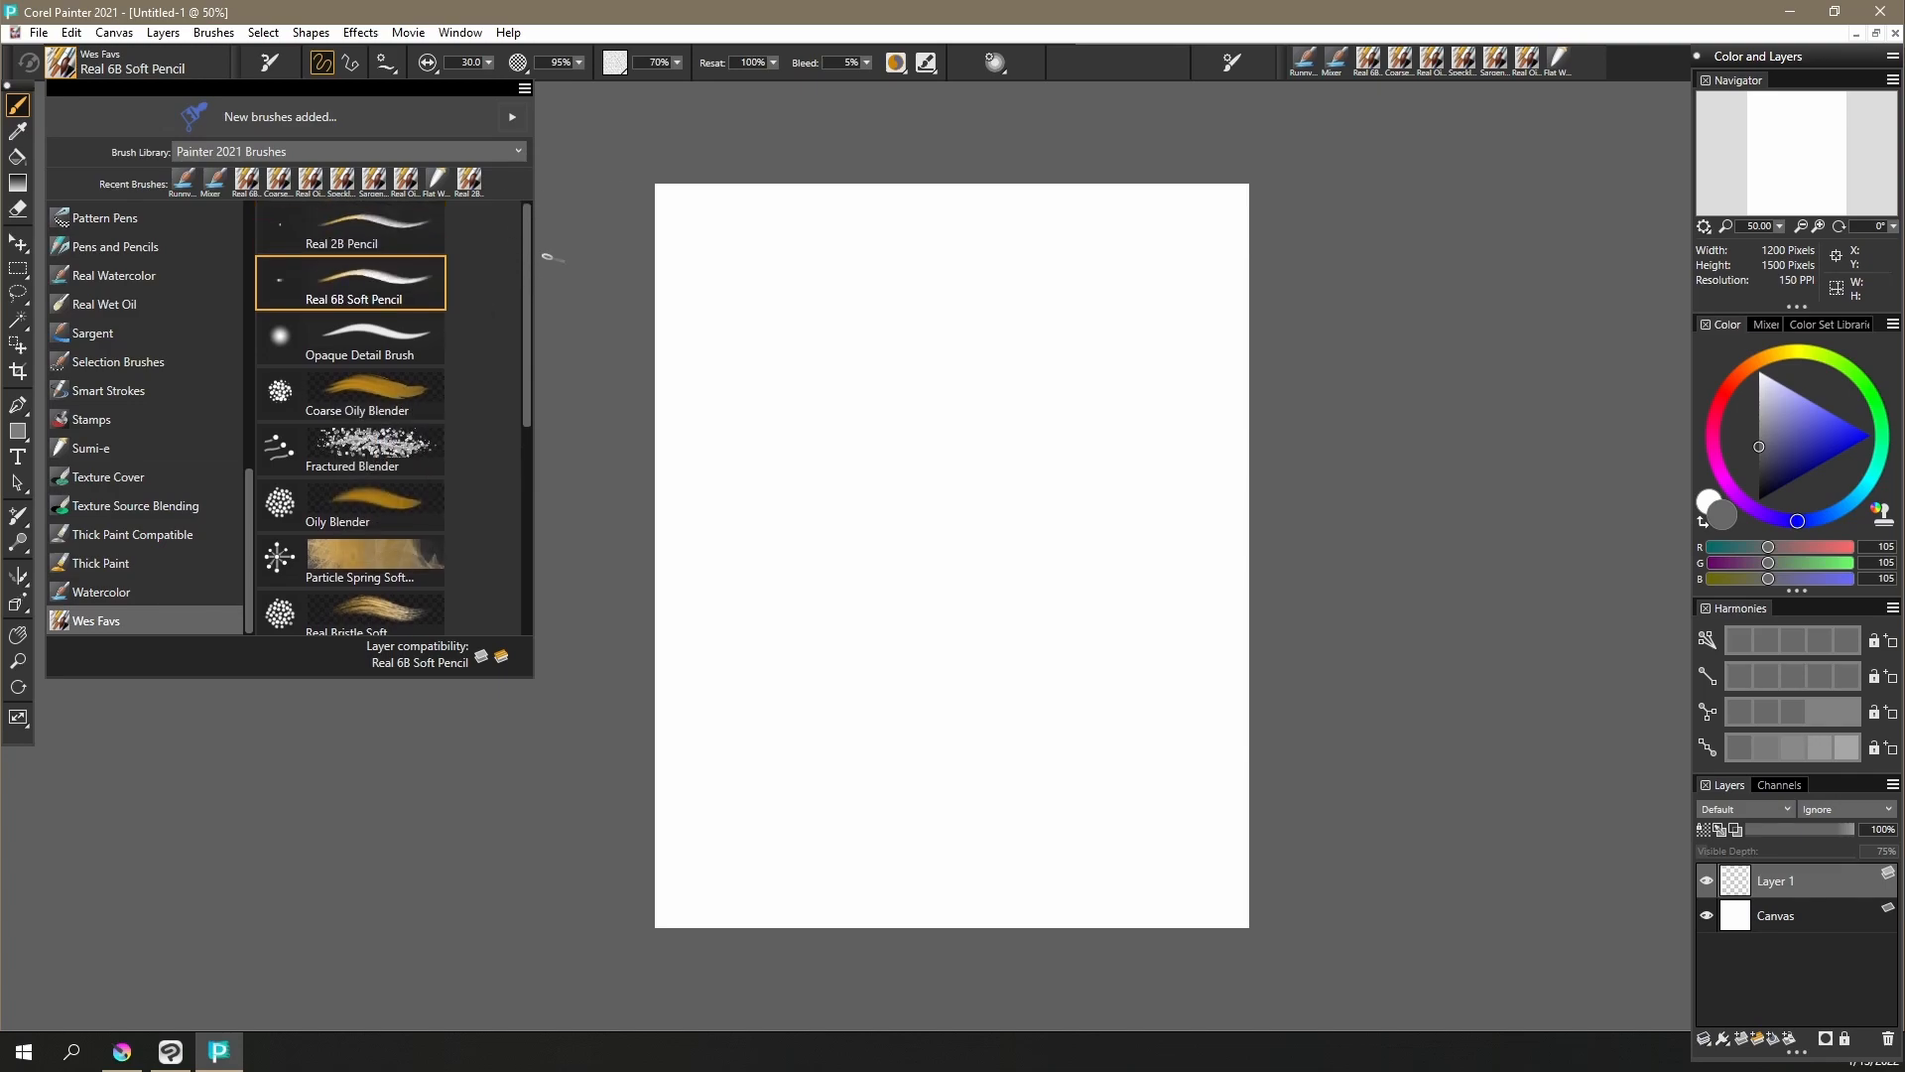
drag(523, 236, 542, 284)
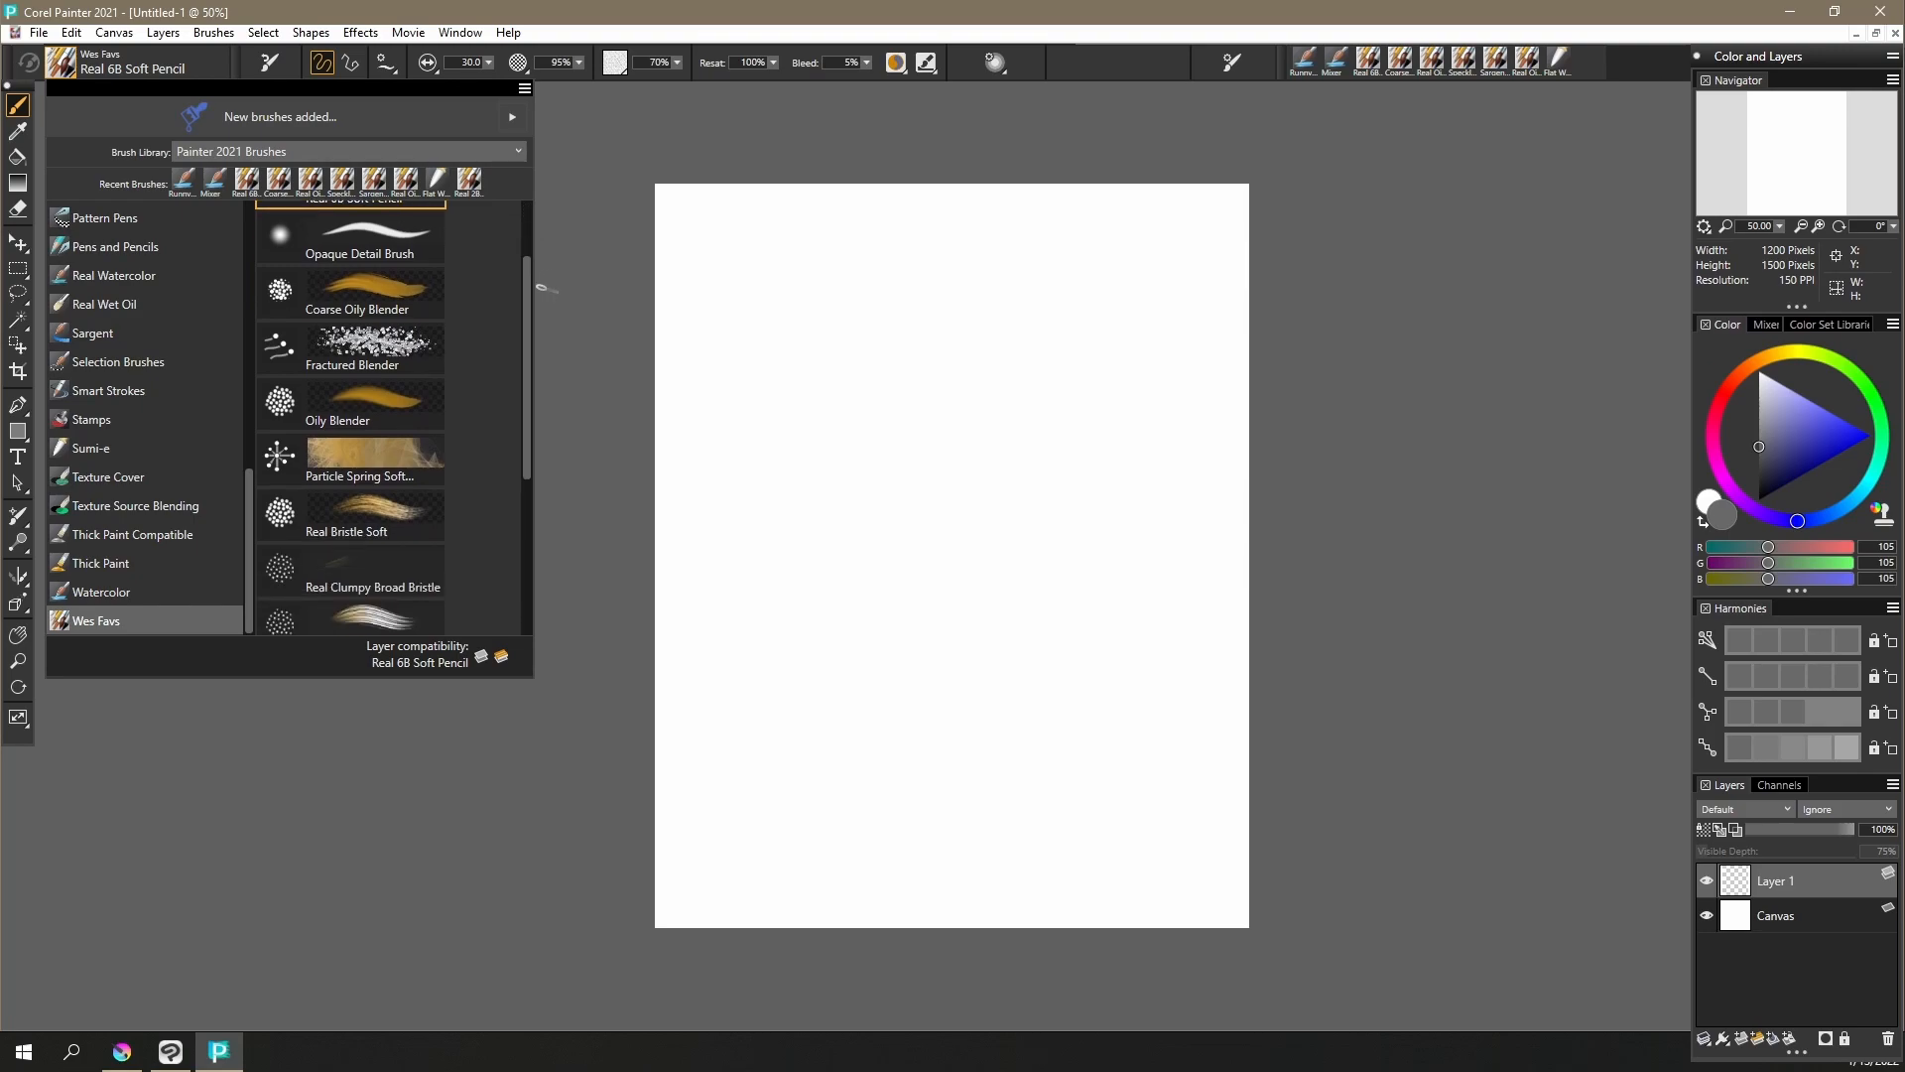
drag(527, 393, 522, 502)
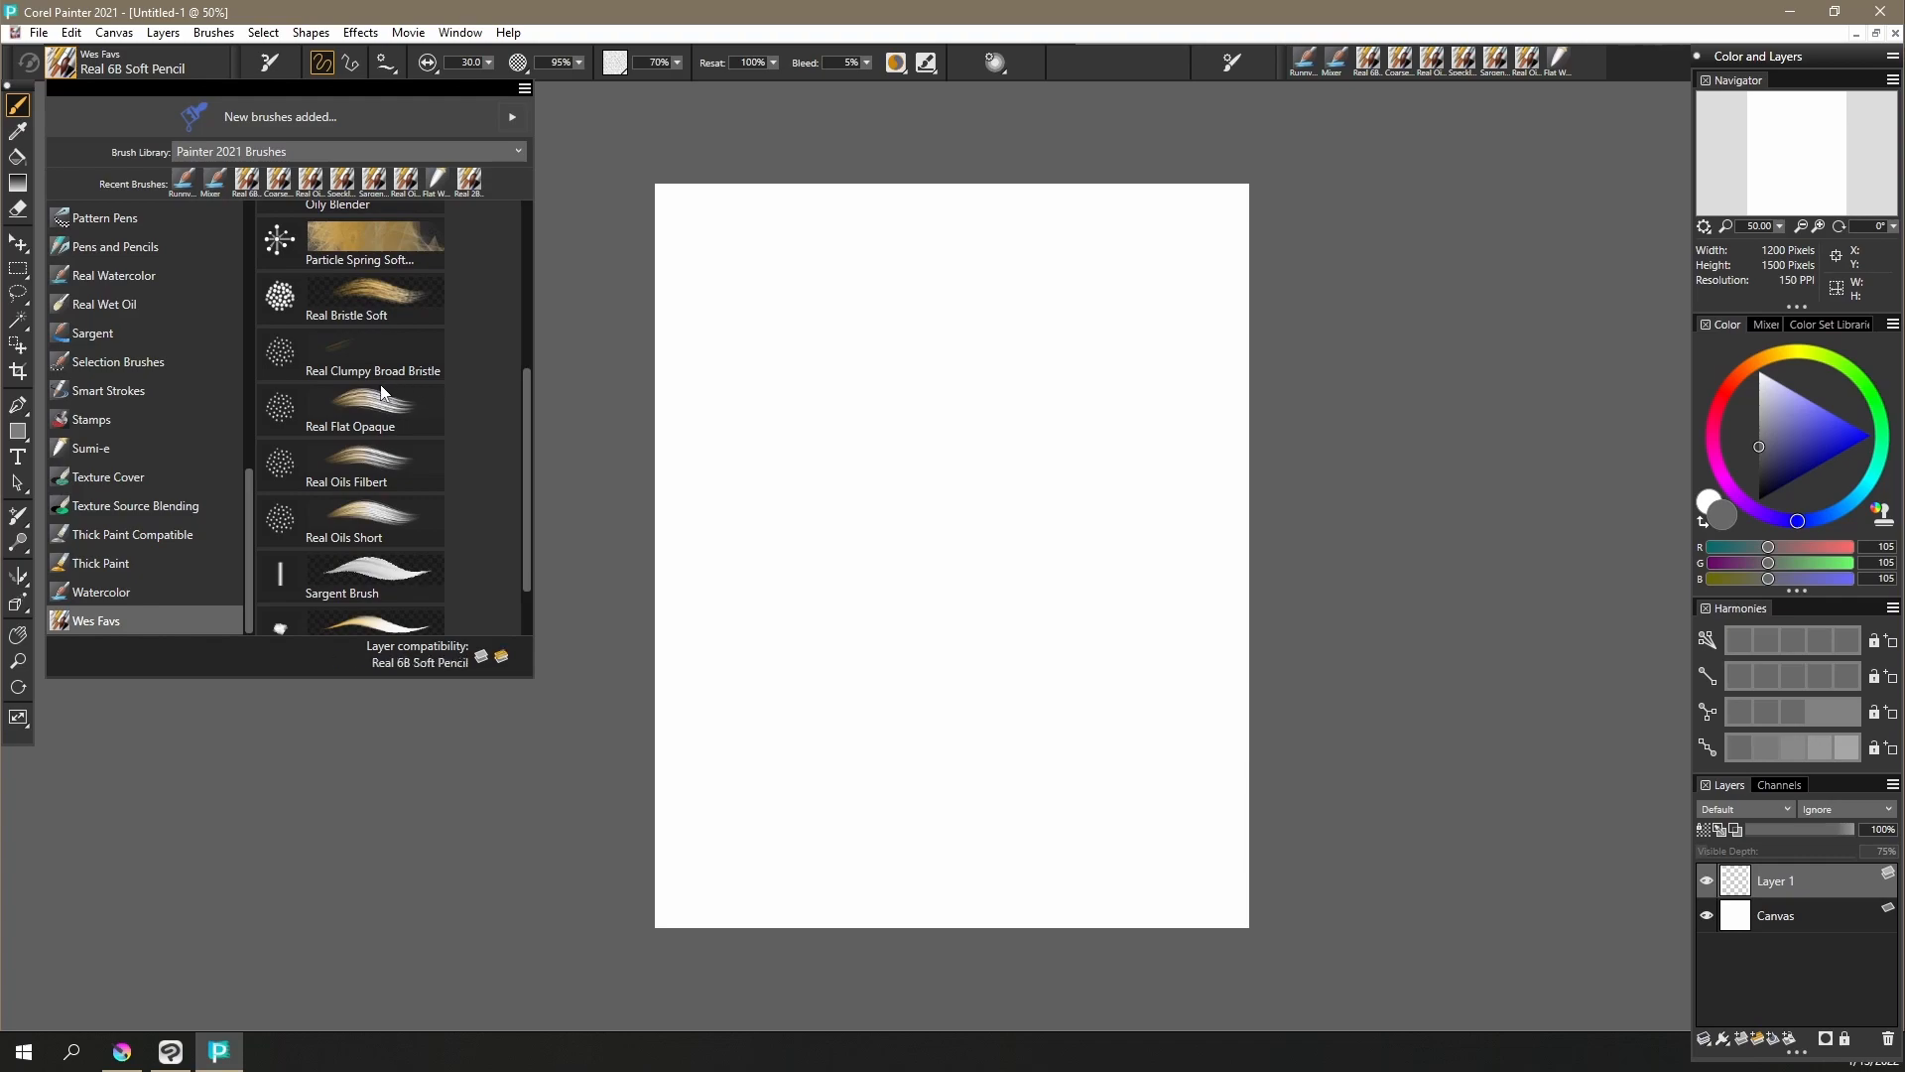
click(1780, 445)
mouse_move(821, 311)
mouse_down()
mouse_move(784, 393)
mouse_move(855, 417)
mouse_up()
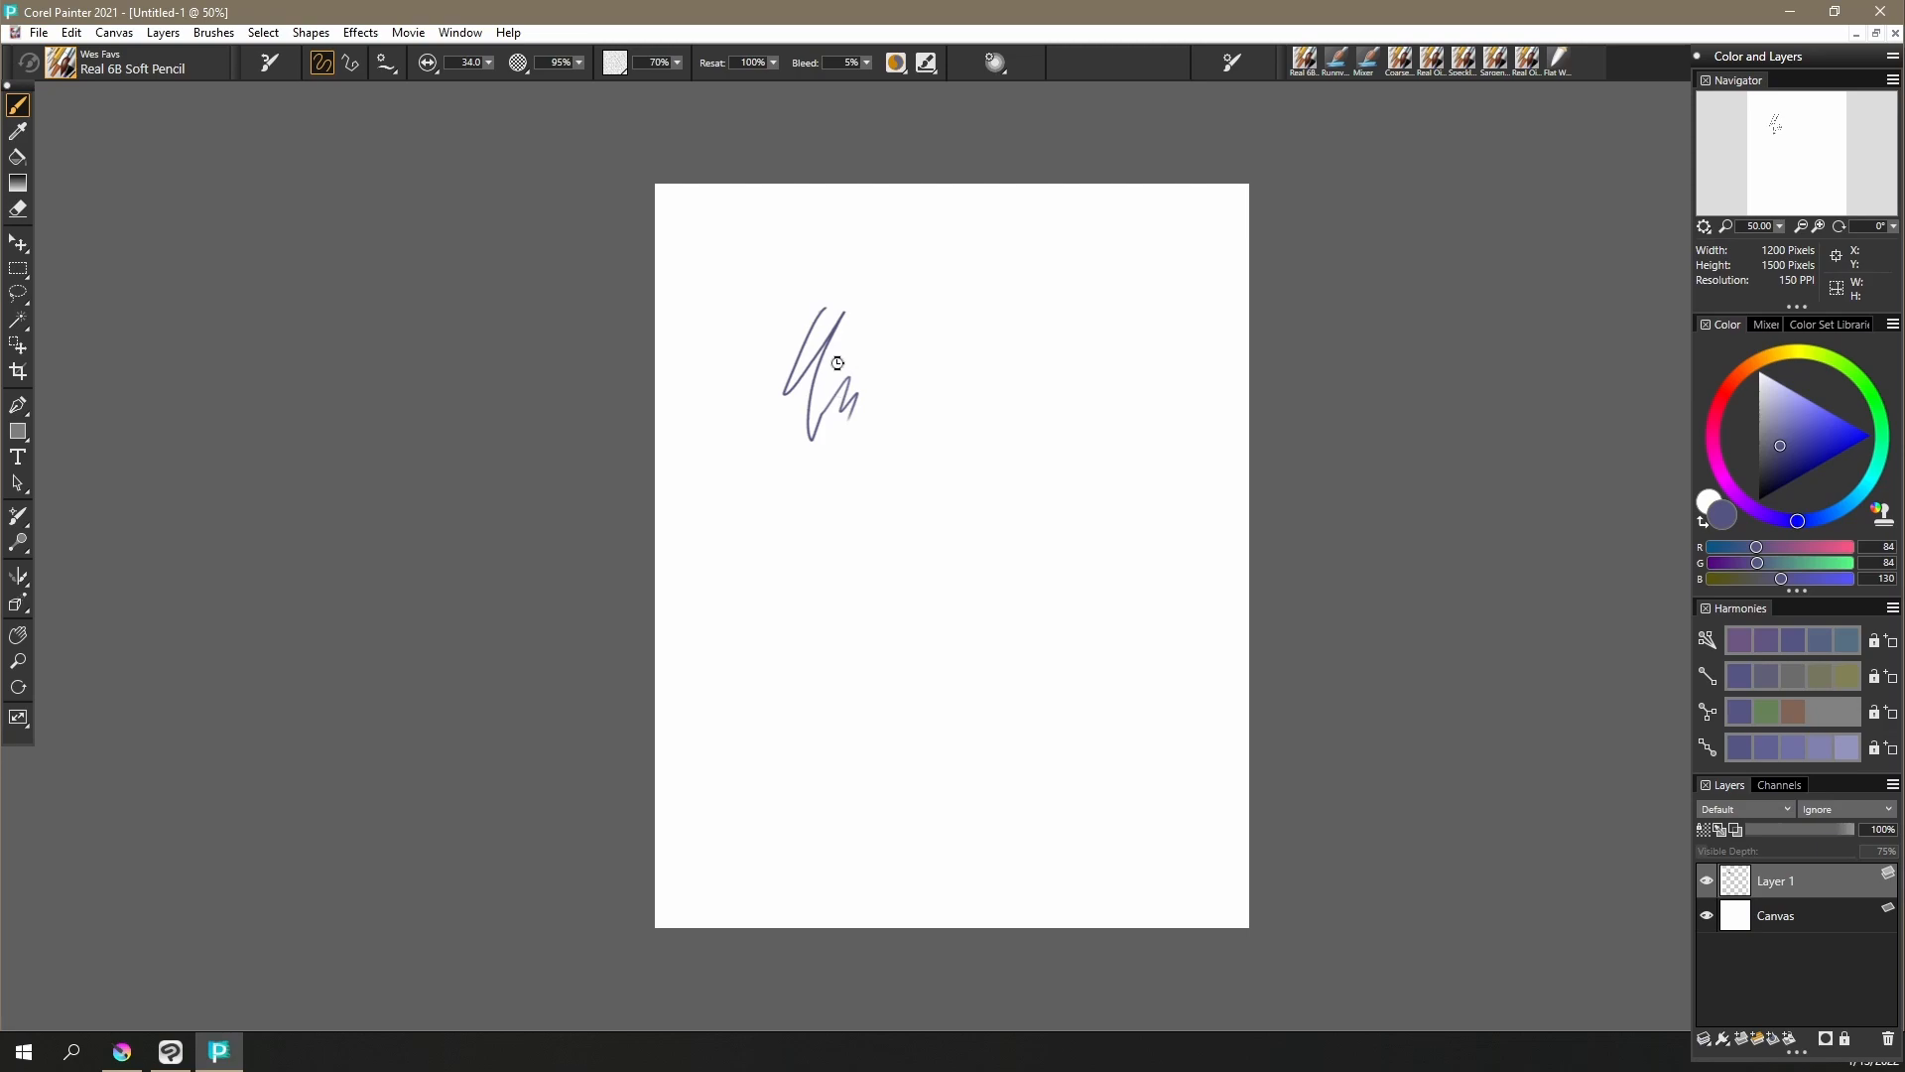
Choose Real Flat Opaque from Wes Favs and paint a zigzag of broad strokes over the lower part of the pencil scribble
click(60, 63)
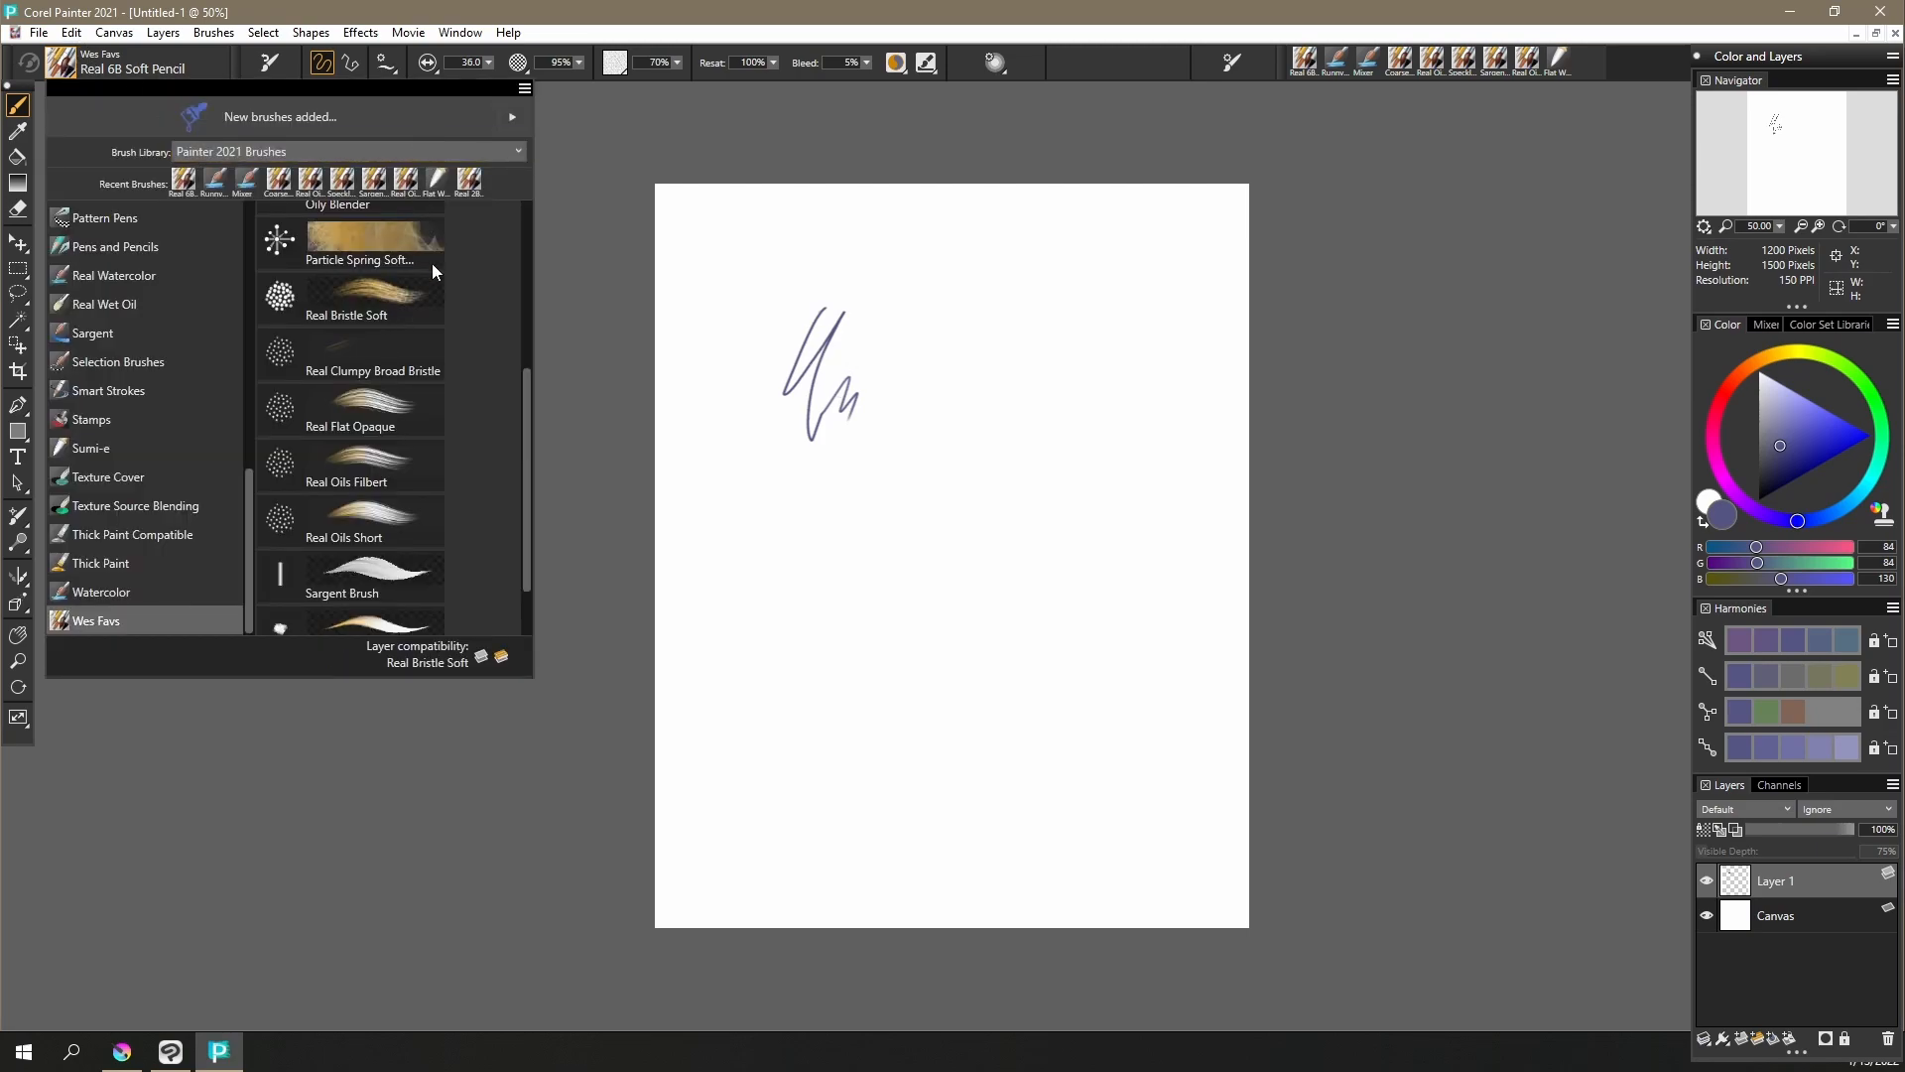
click(402, 408)
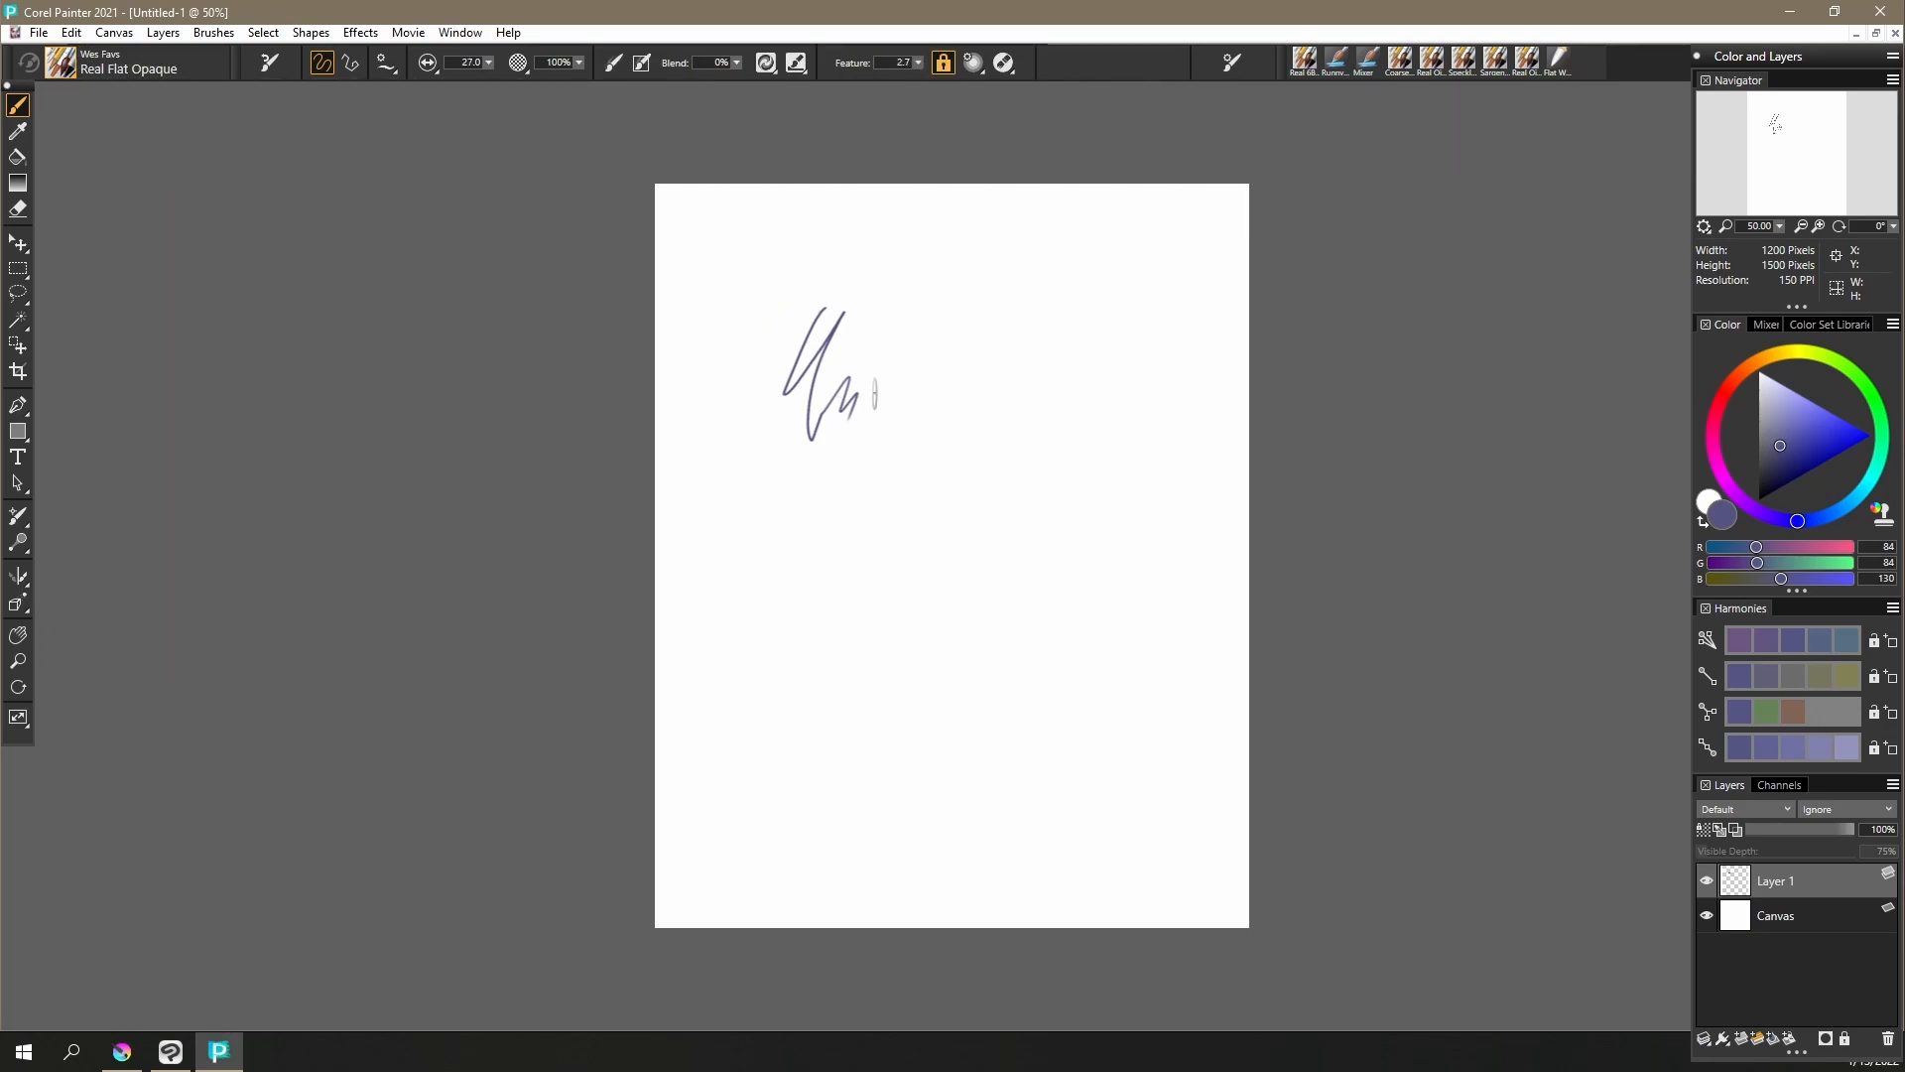
mouse_move(859, 387)
mouse_down()
mouse_move(878, 348)
mouse_move(913, 347)
mouse_move(829, 486)
mouse_move(908, 487)
mouse_move(875, 544)
mouse_up()
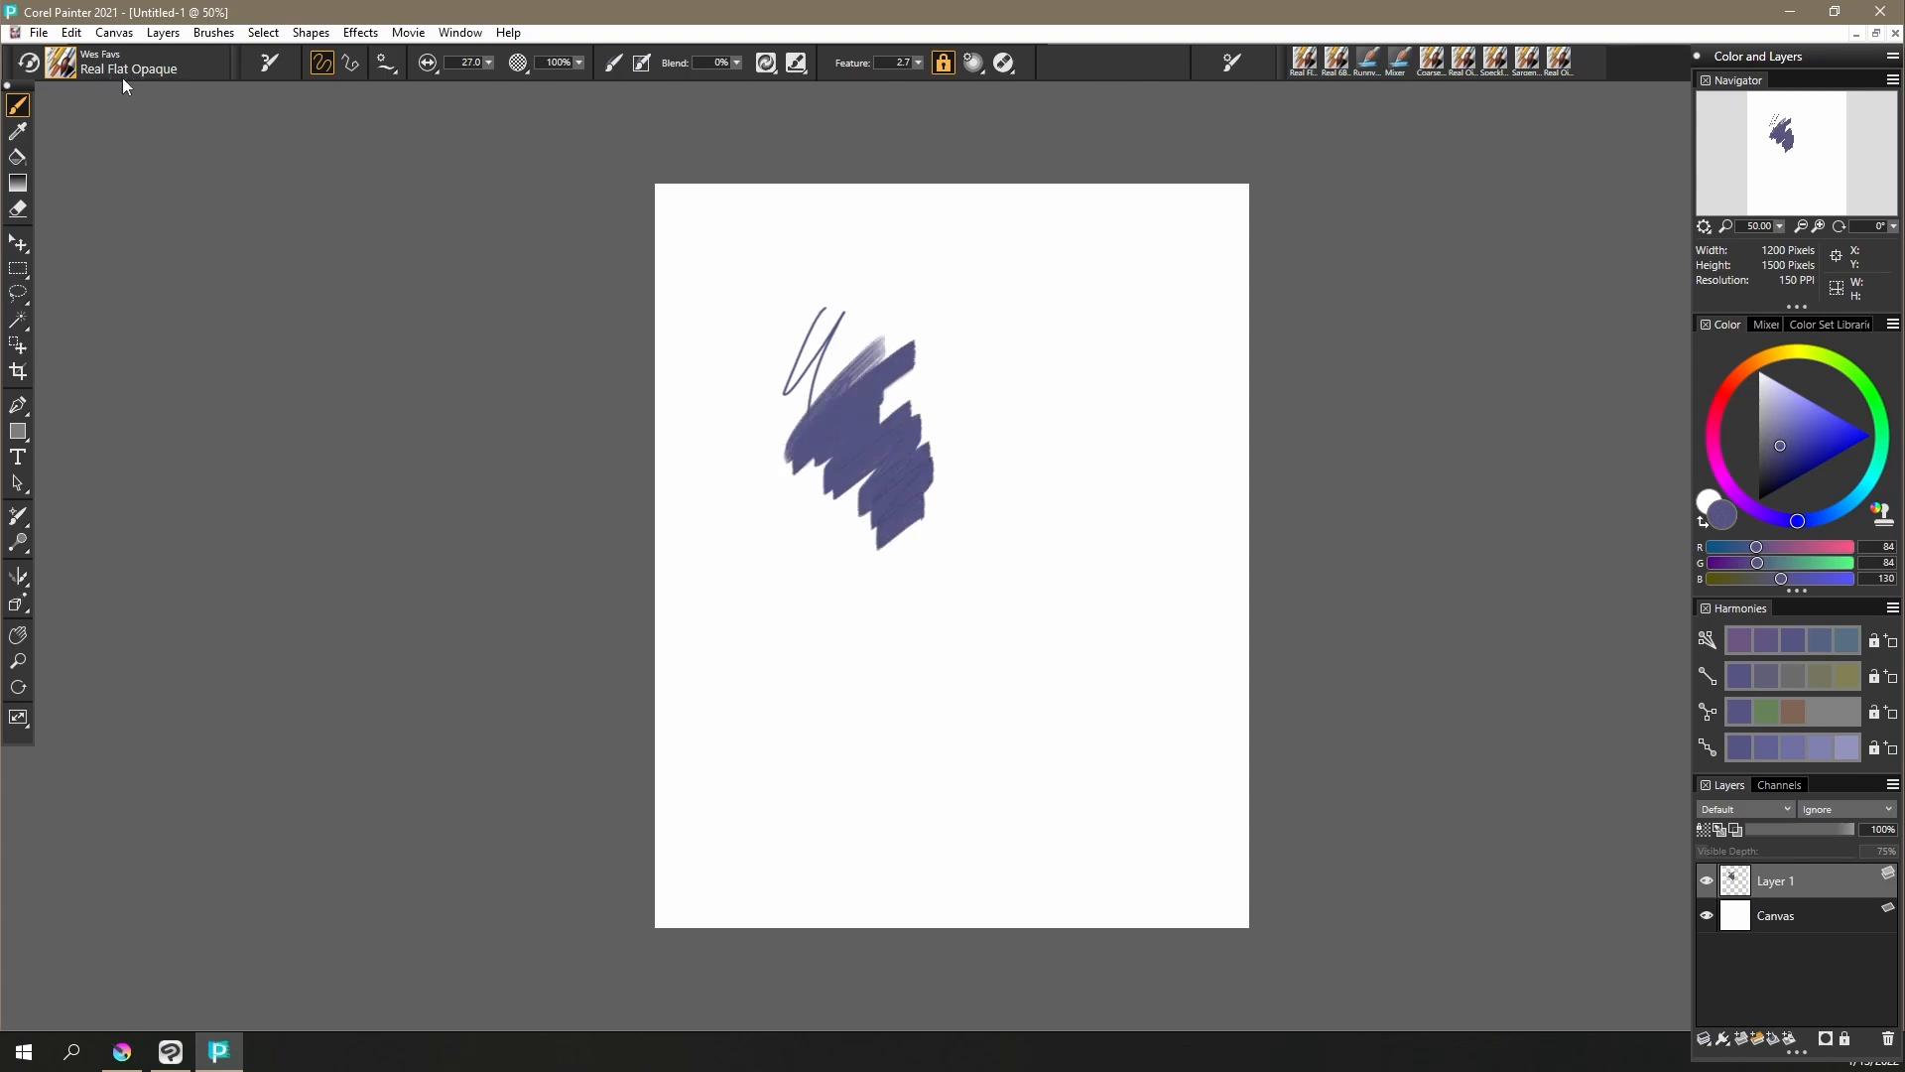
Choose Real Oils Short, set the color to RGB 34, 34, 142 and size to 37, and paint strokes over the flat brush marks
click(68, 66)
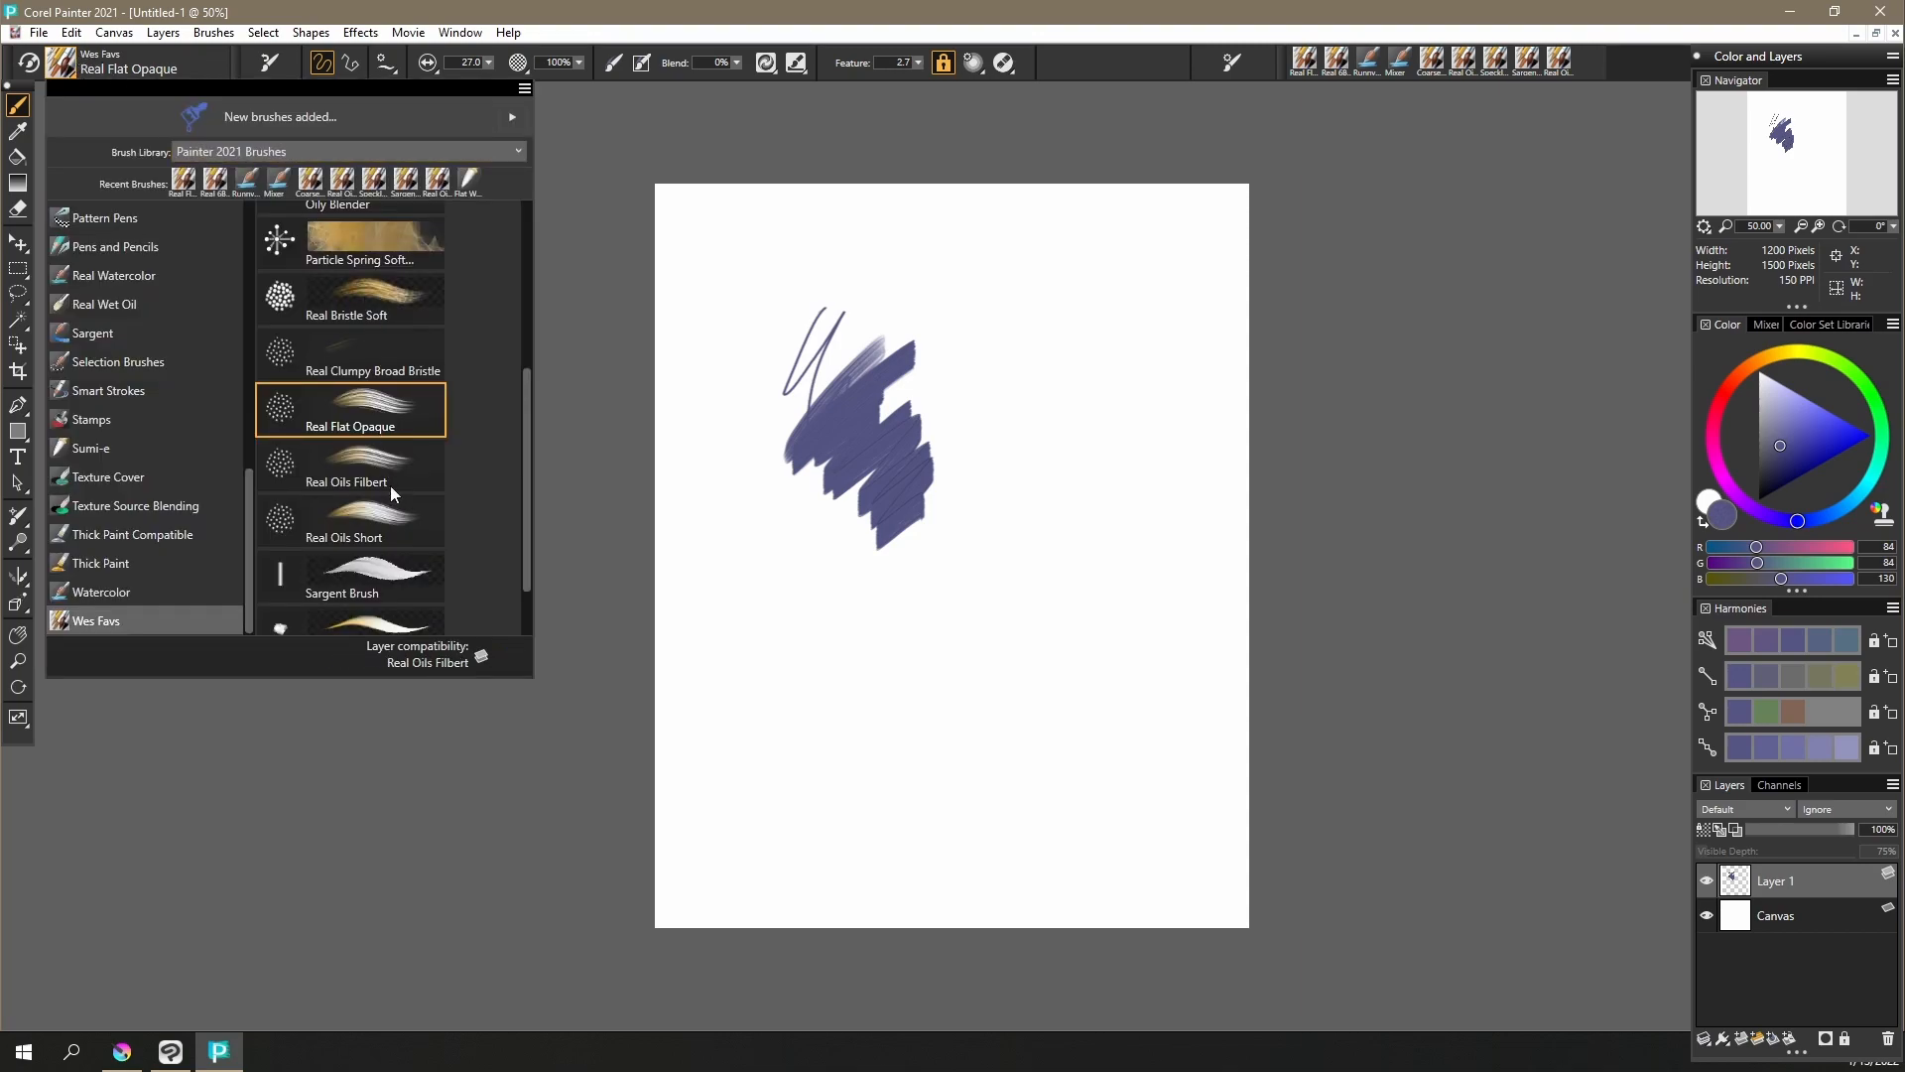
click(415, 539)
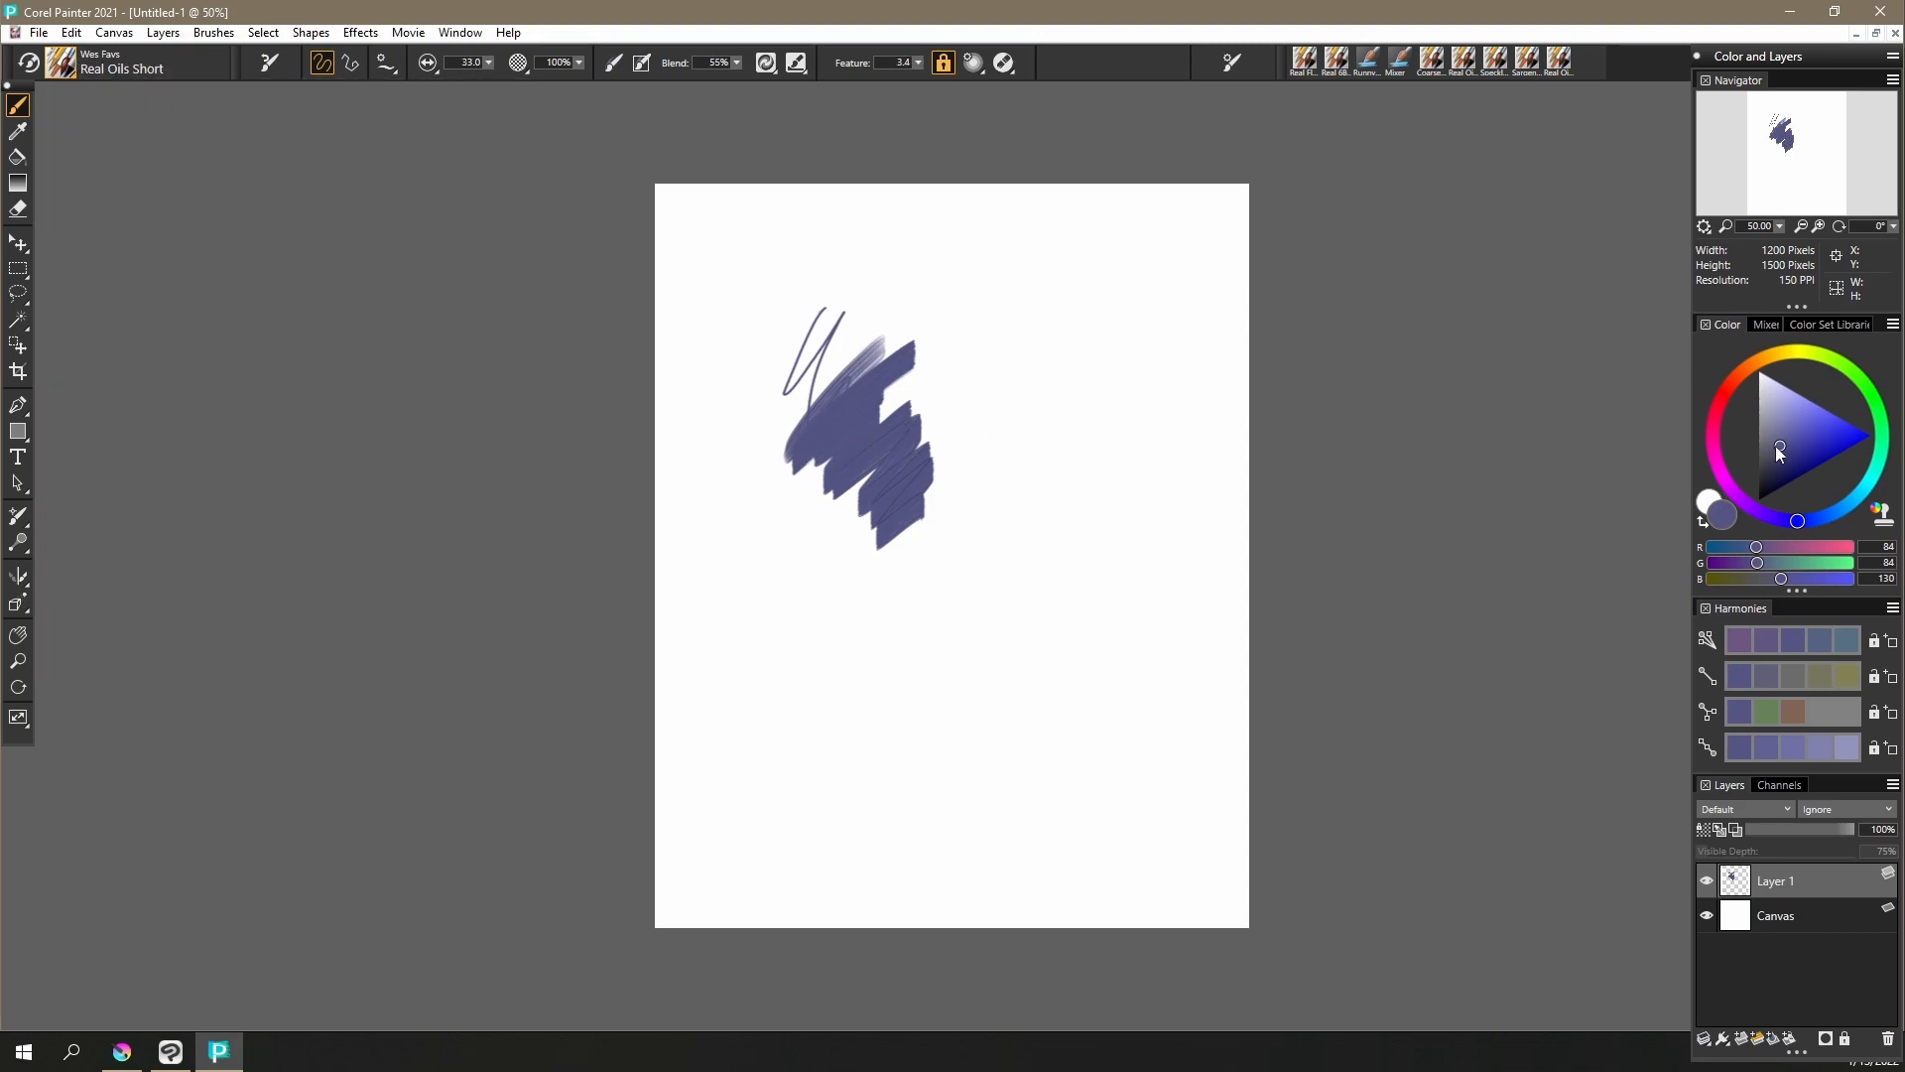
click(1805, 458)
key(bracketright)
key(bracketright)
key(bracketright)
key(bracketright)
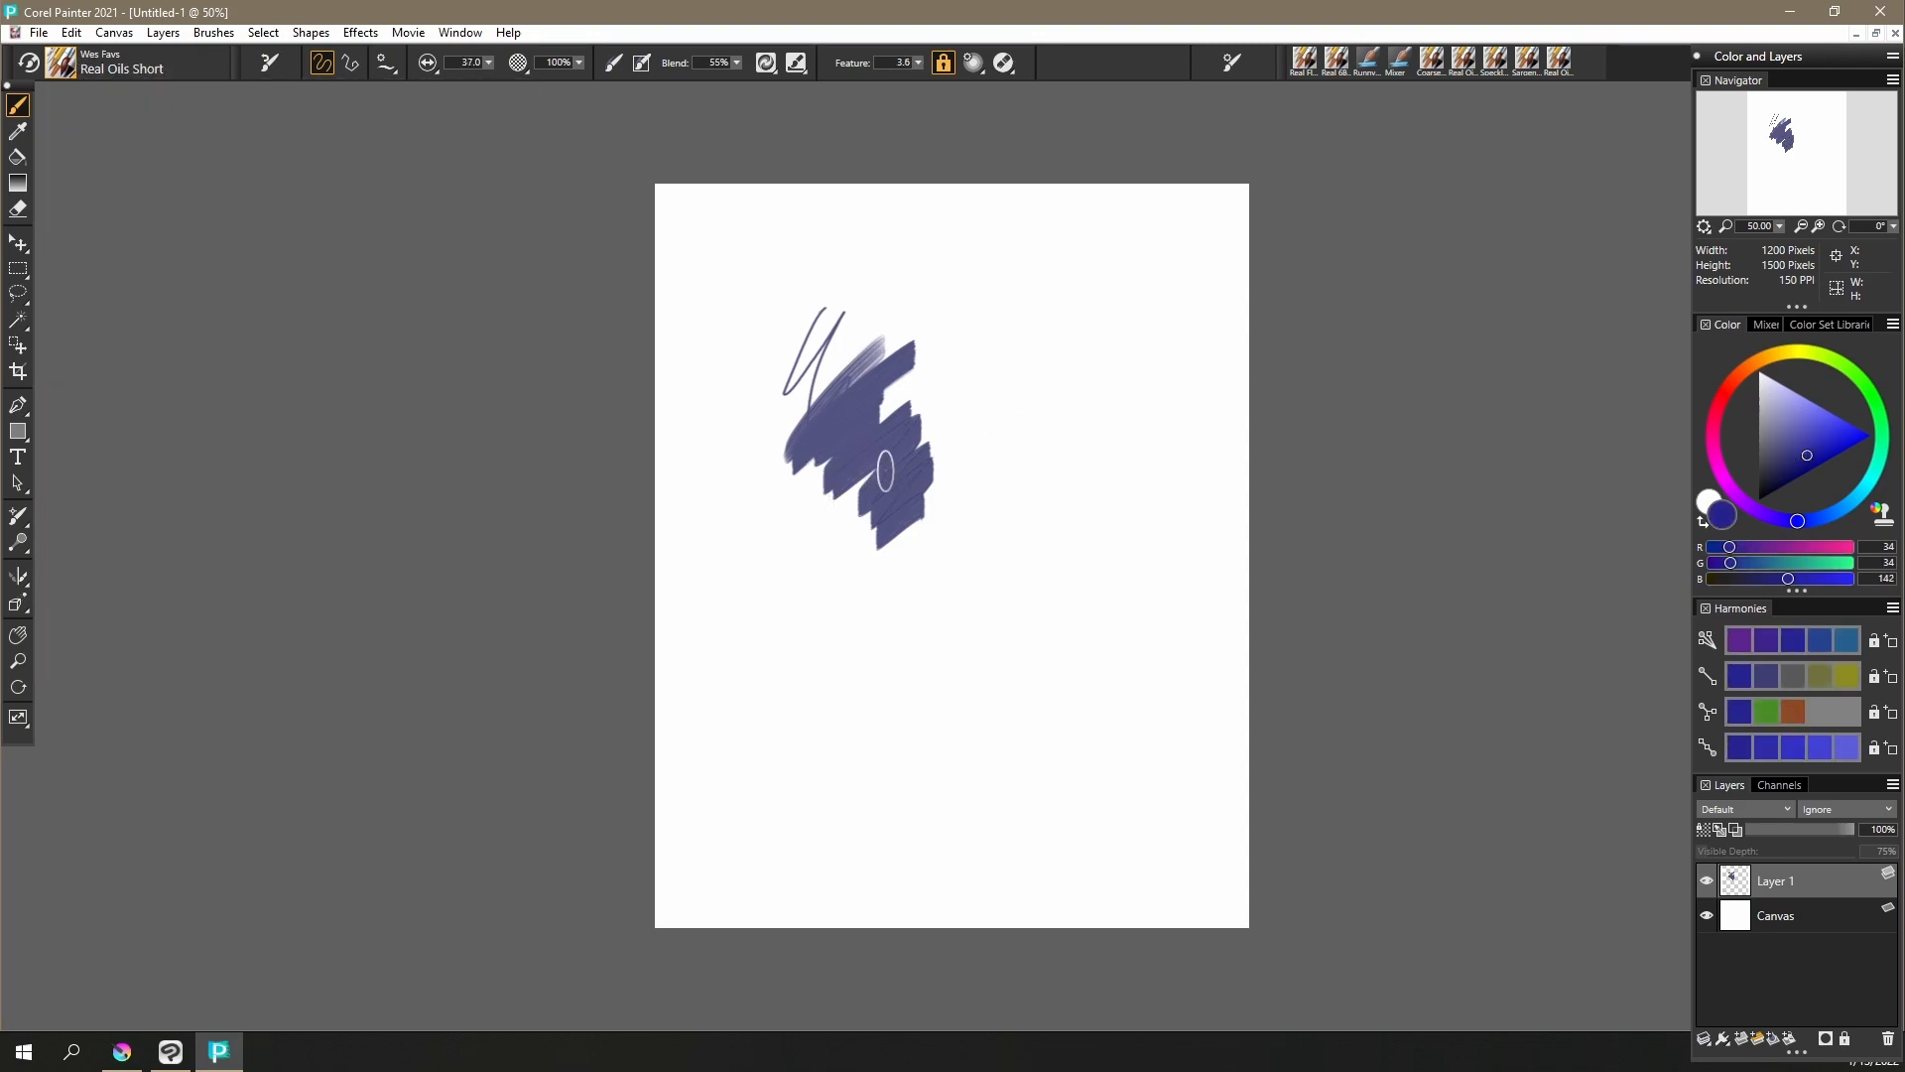
mouse_move(884, 448)
mouse_down()
mouse_move(861, 508)
mouse_move(883, 549)
mouse_move(963, 454)
mouse_move(878, 475)
mouse_move(921, 393)
mouse_up()
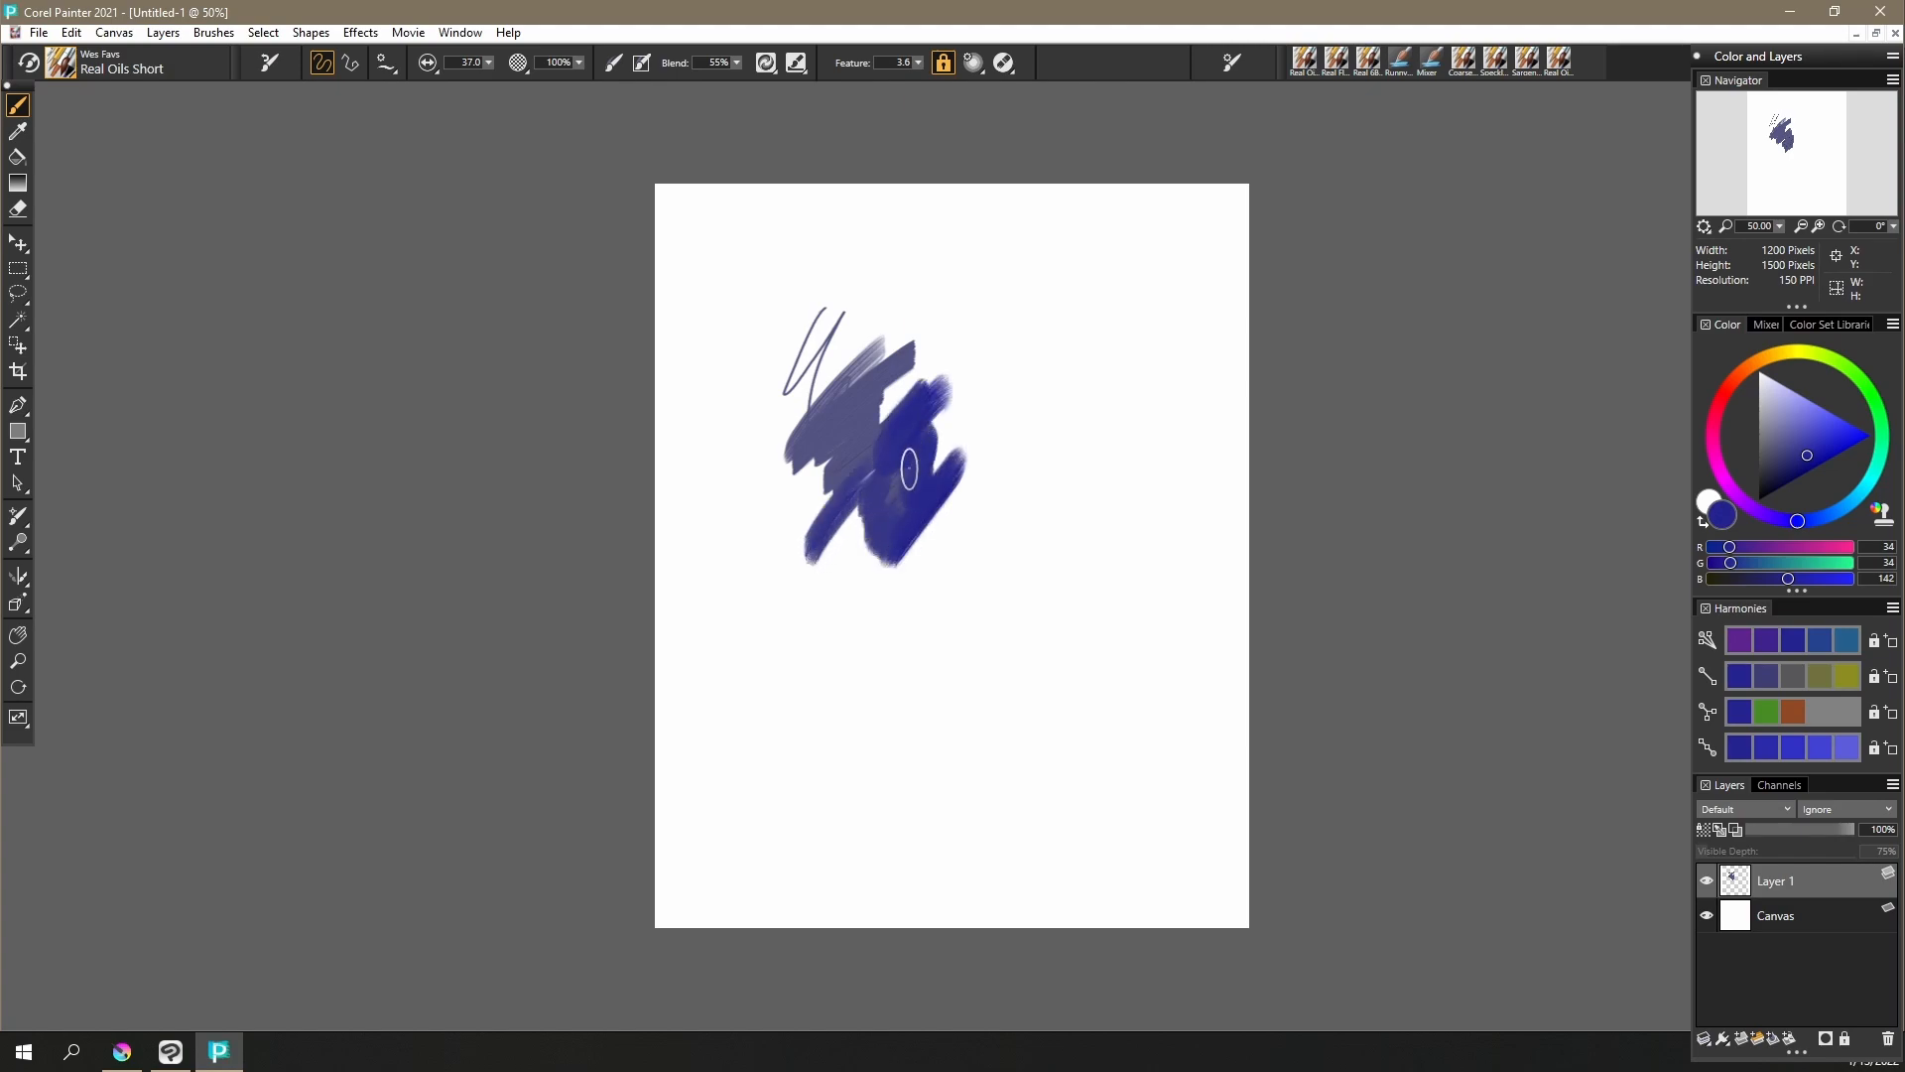
scroll(904, 417, up, 5)
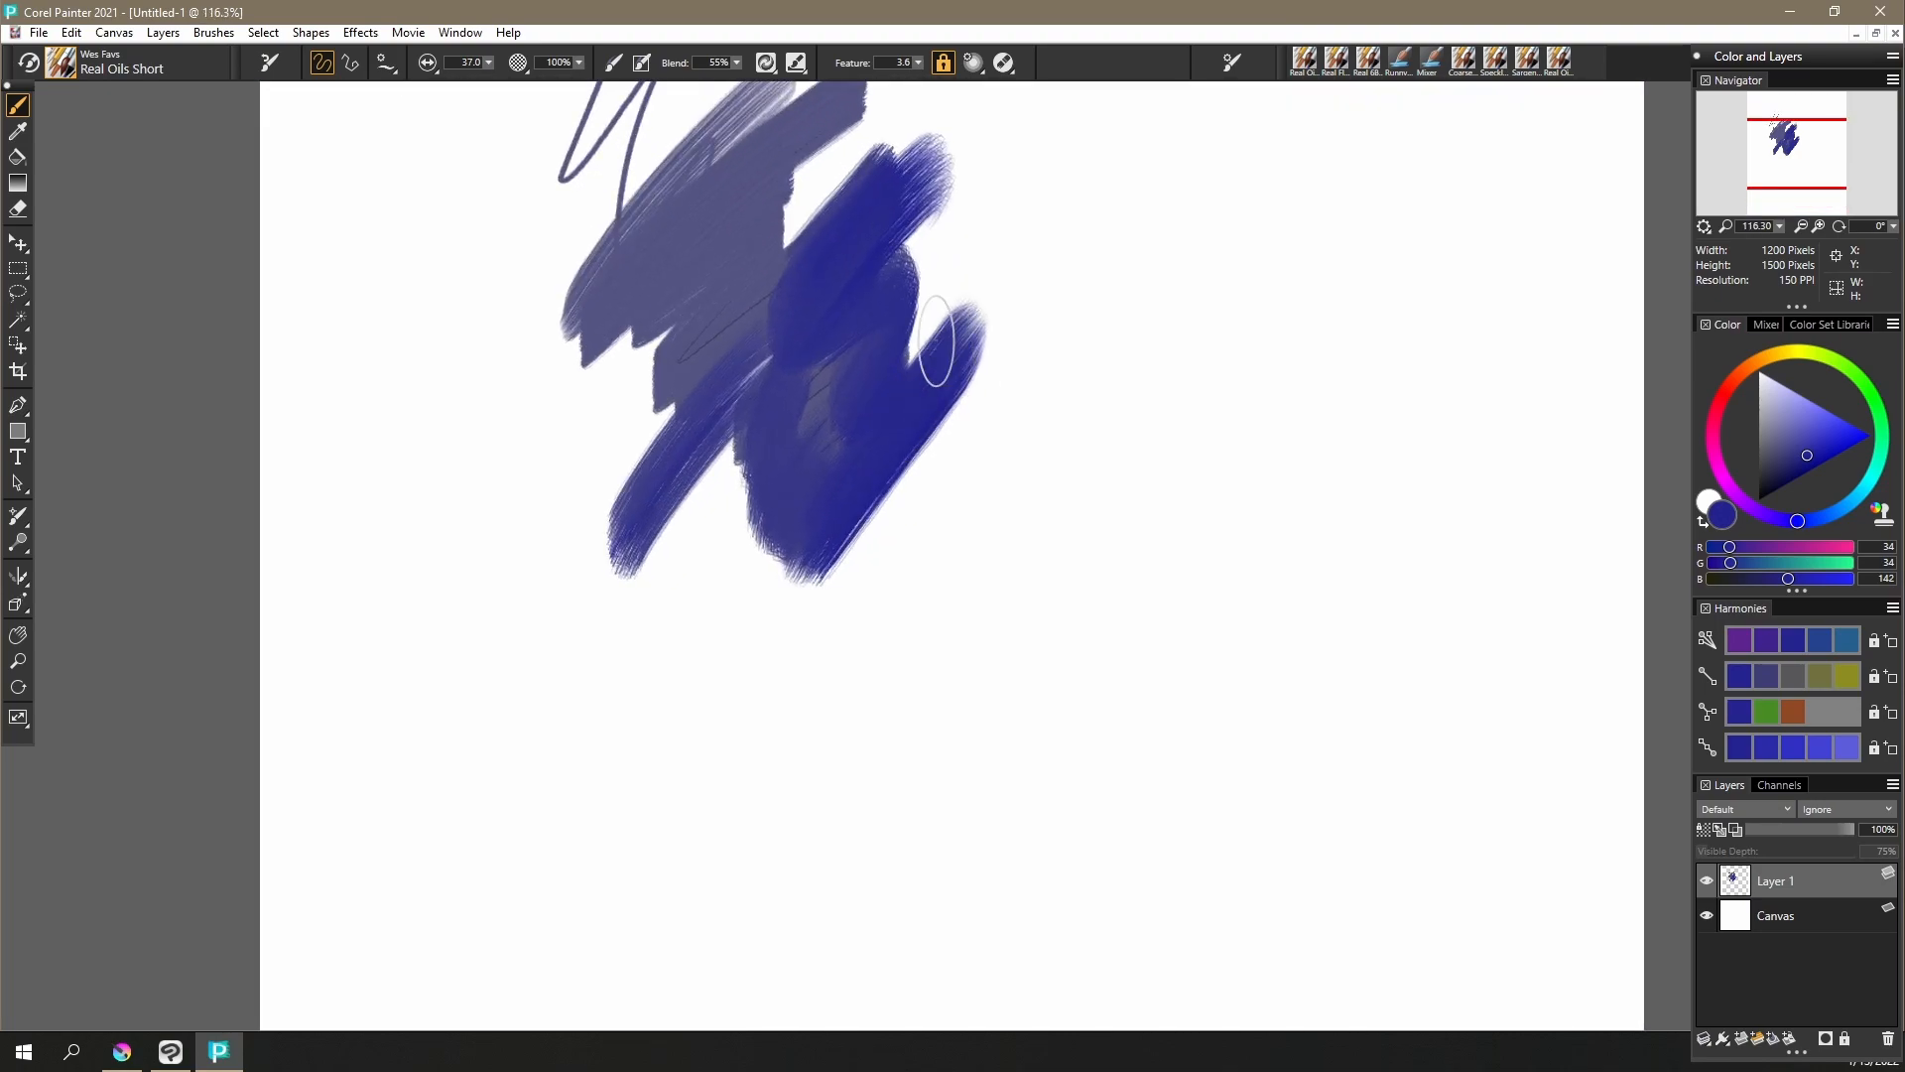
Copy the Stencil Flow Map variant from the Sargent category to the Wes Favs category
click(64, 73)
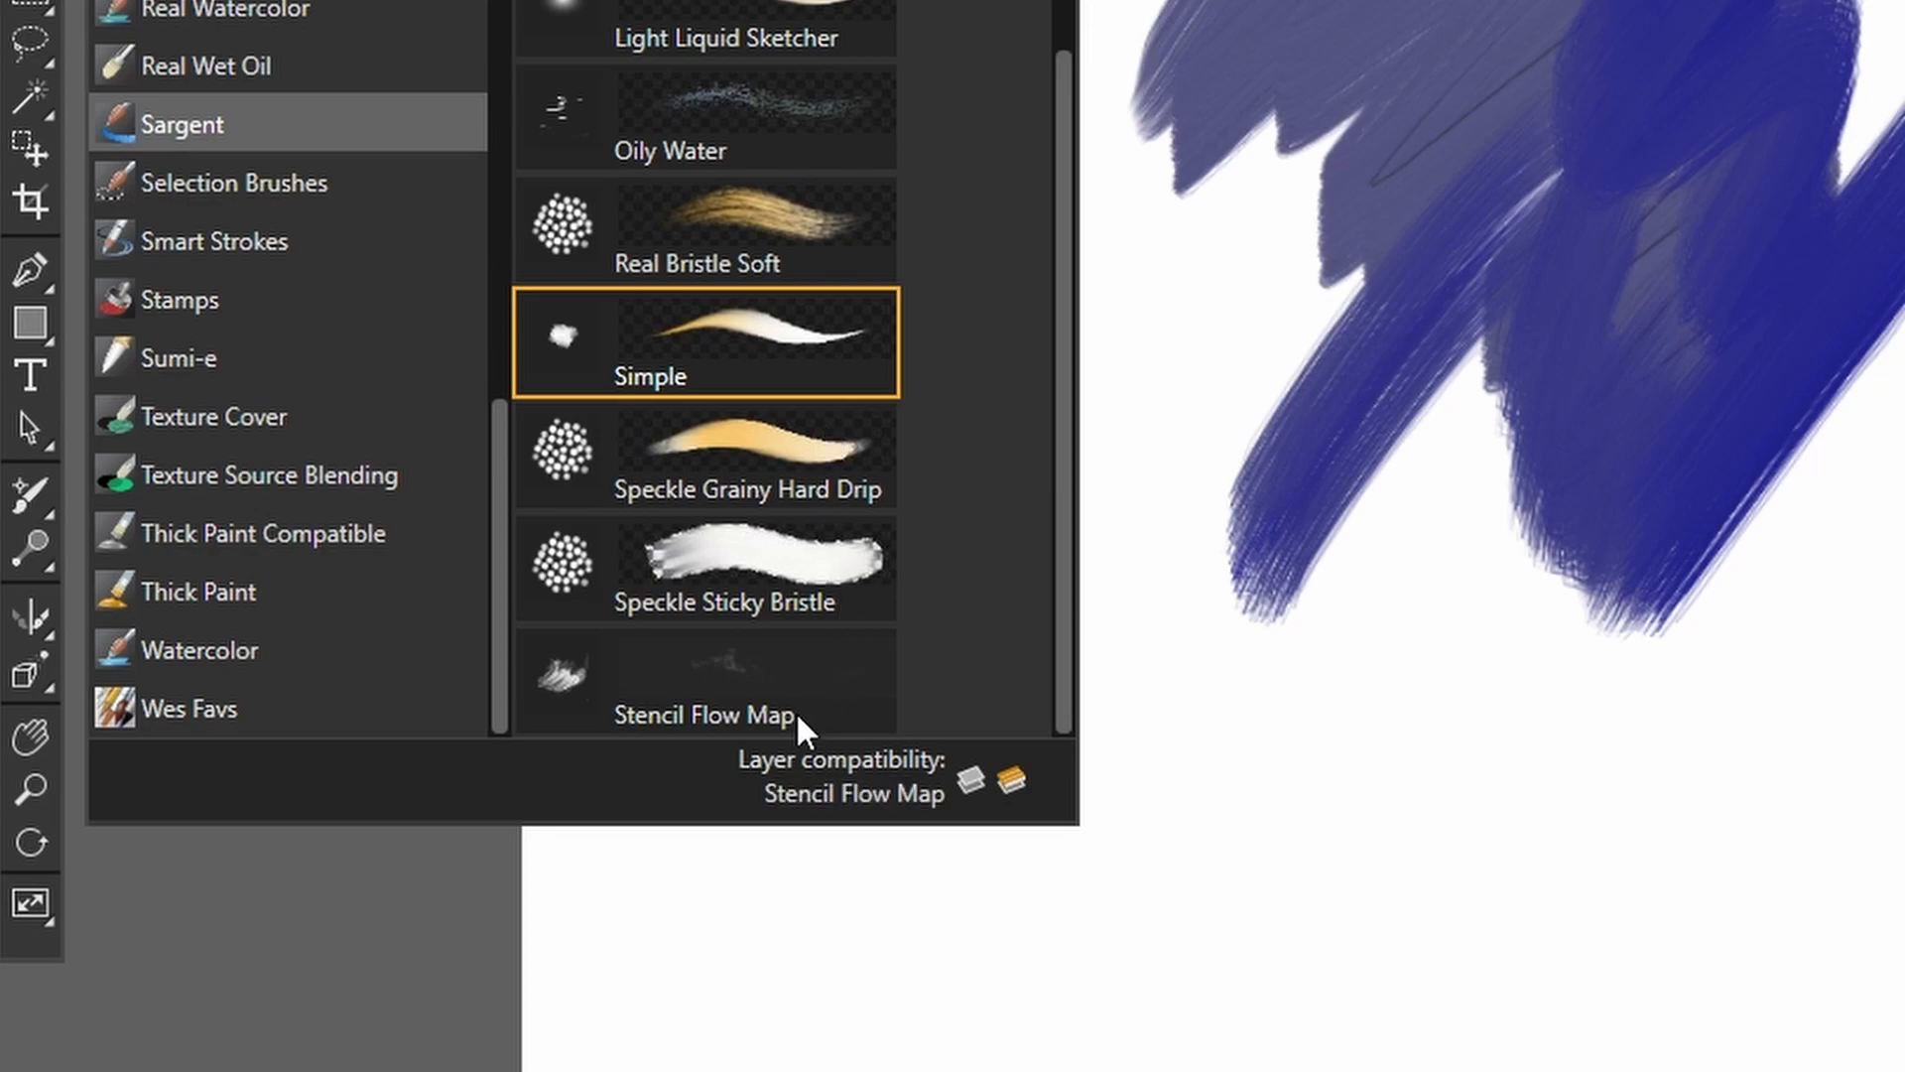
click(667, 678)
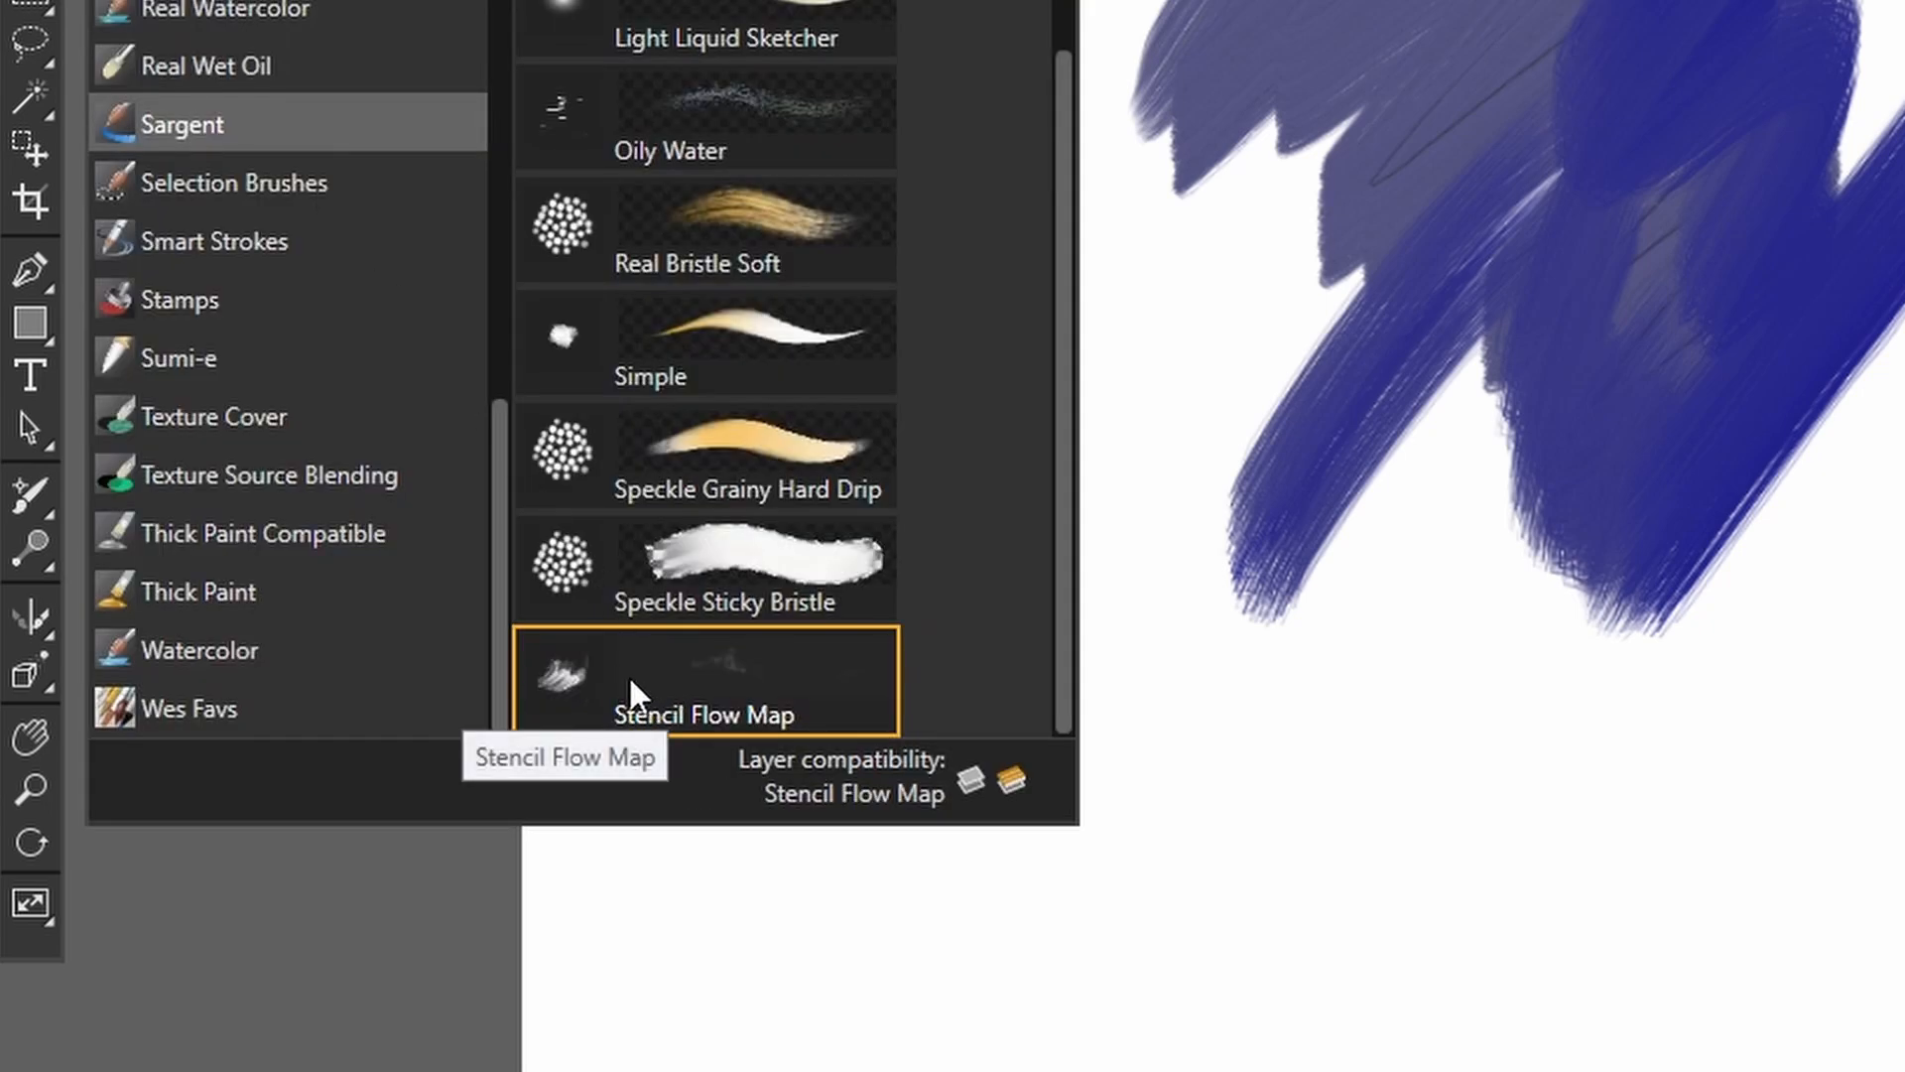
right_click(631, 680)
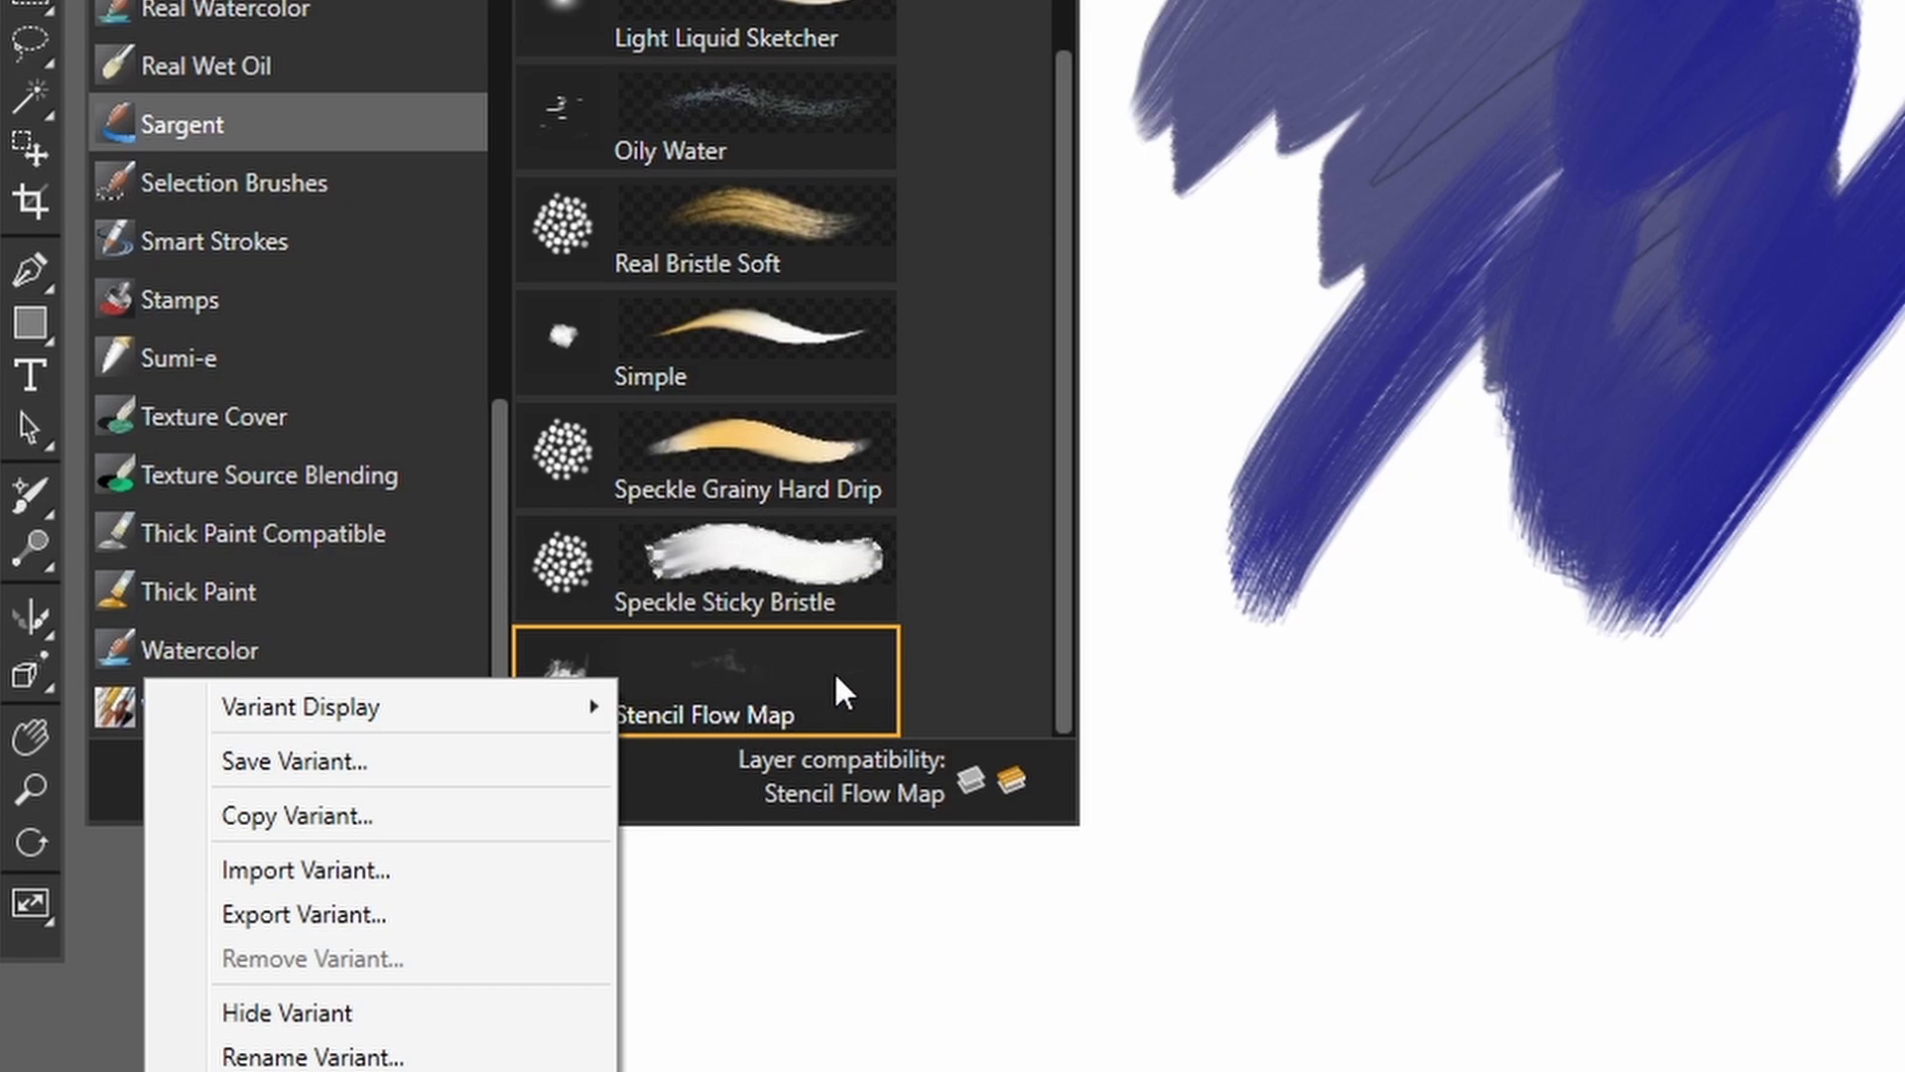
click(325, 824)
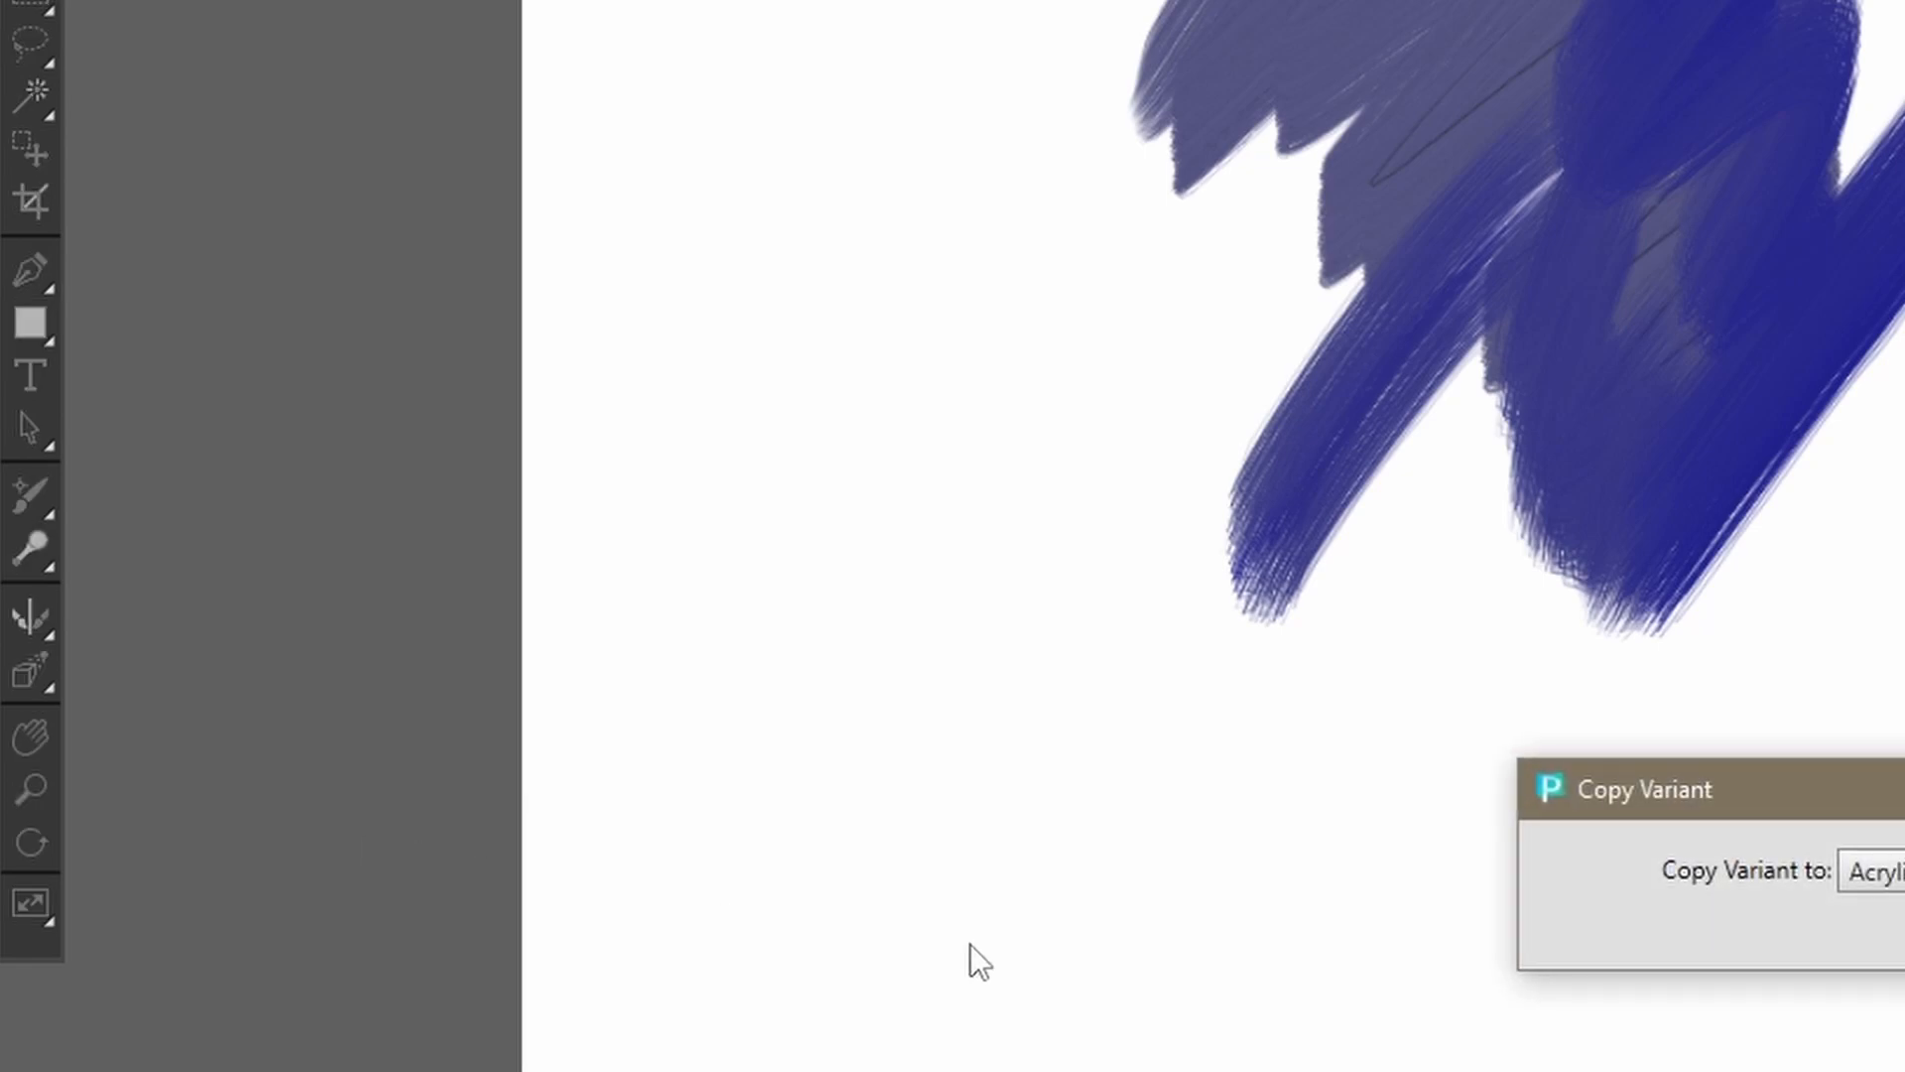
drag(1817, 818, 869, 280)
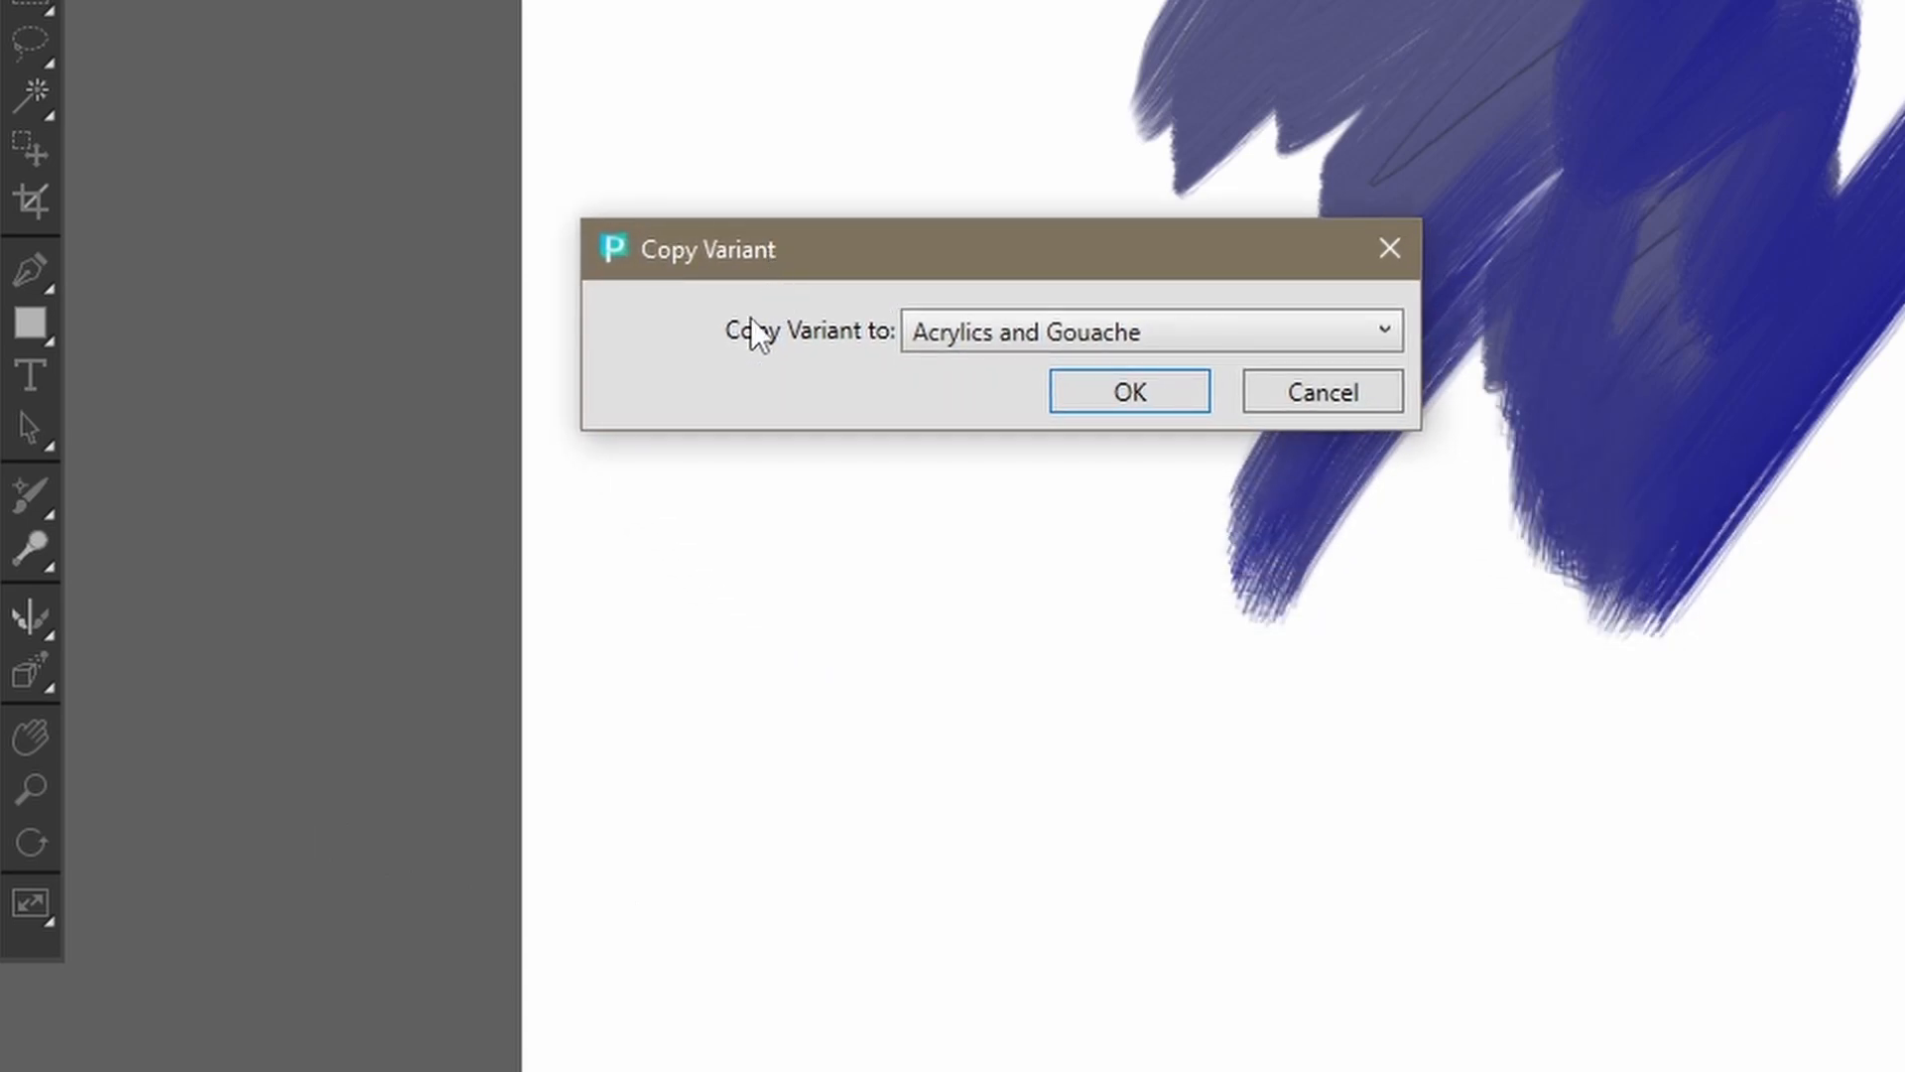
click(1089, 335)
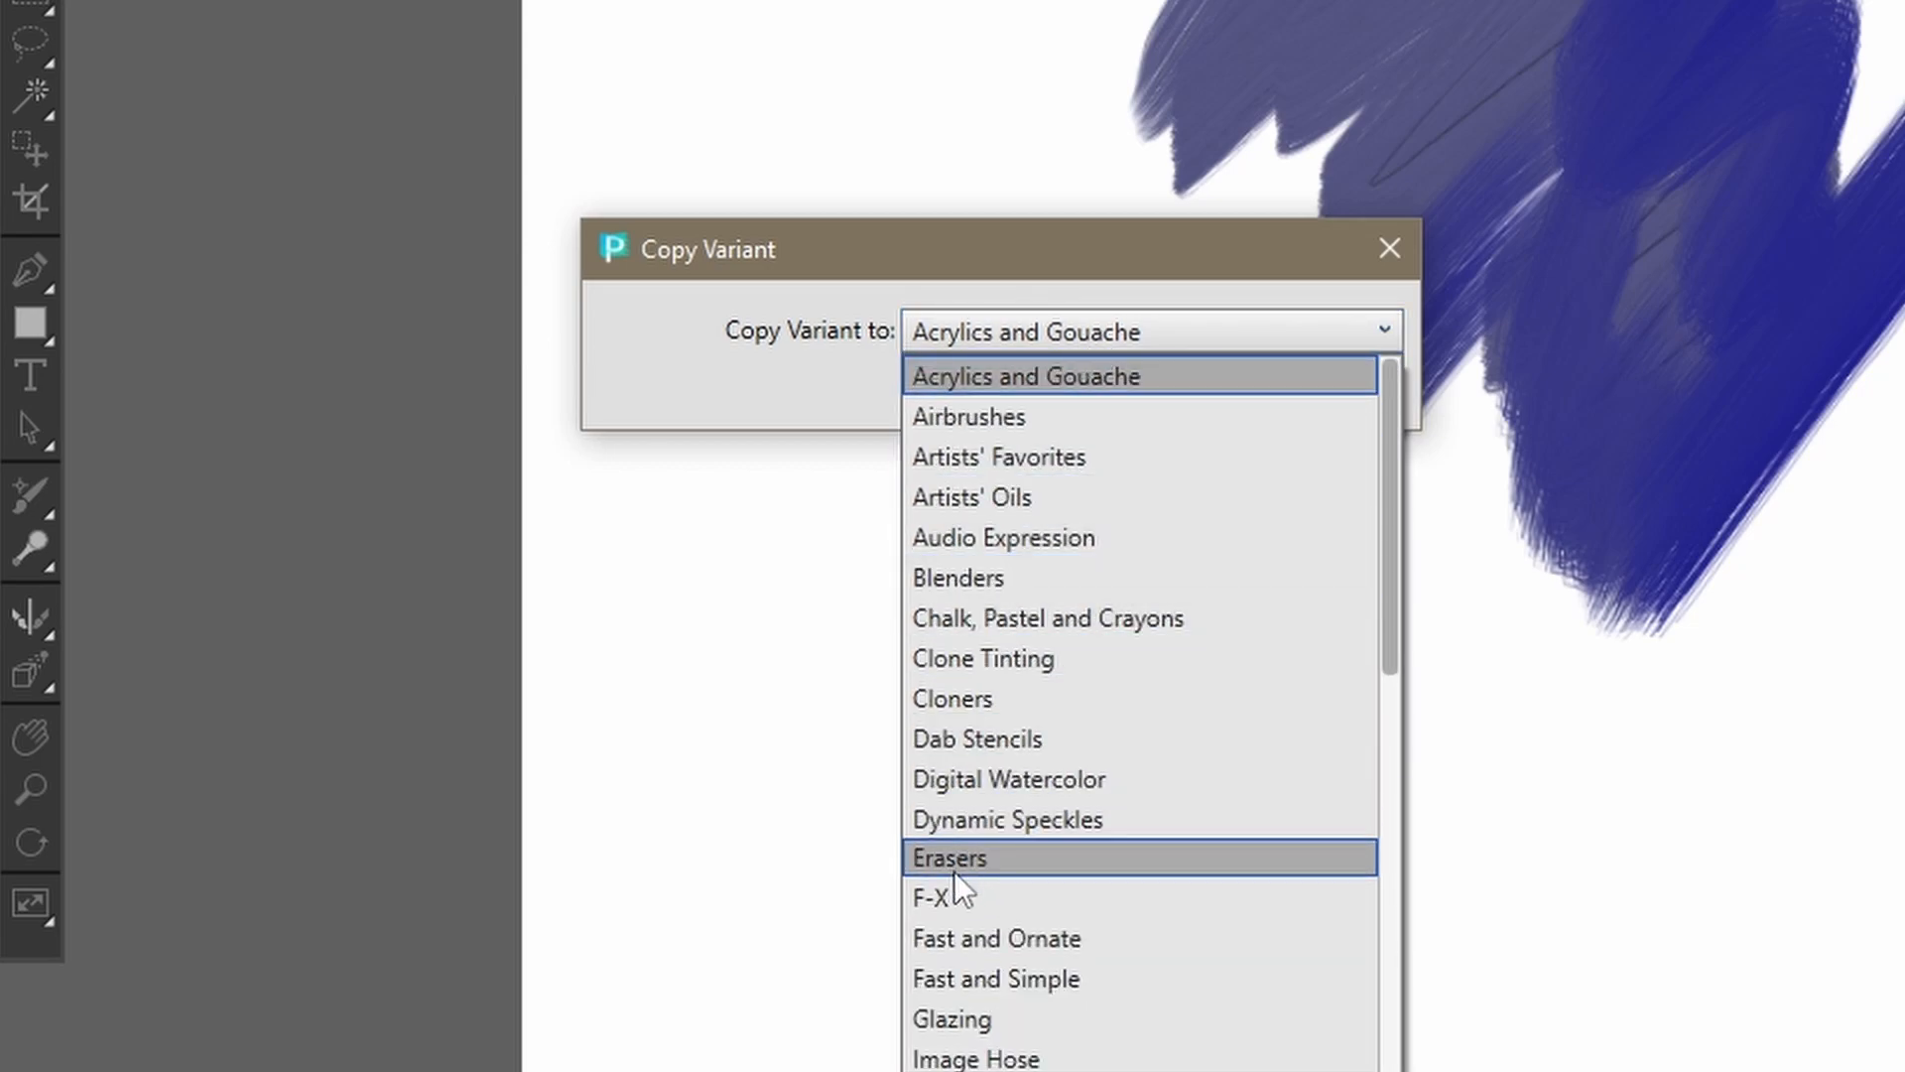
drag(1395, 496, 1365, 972)
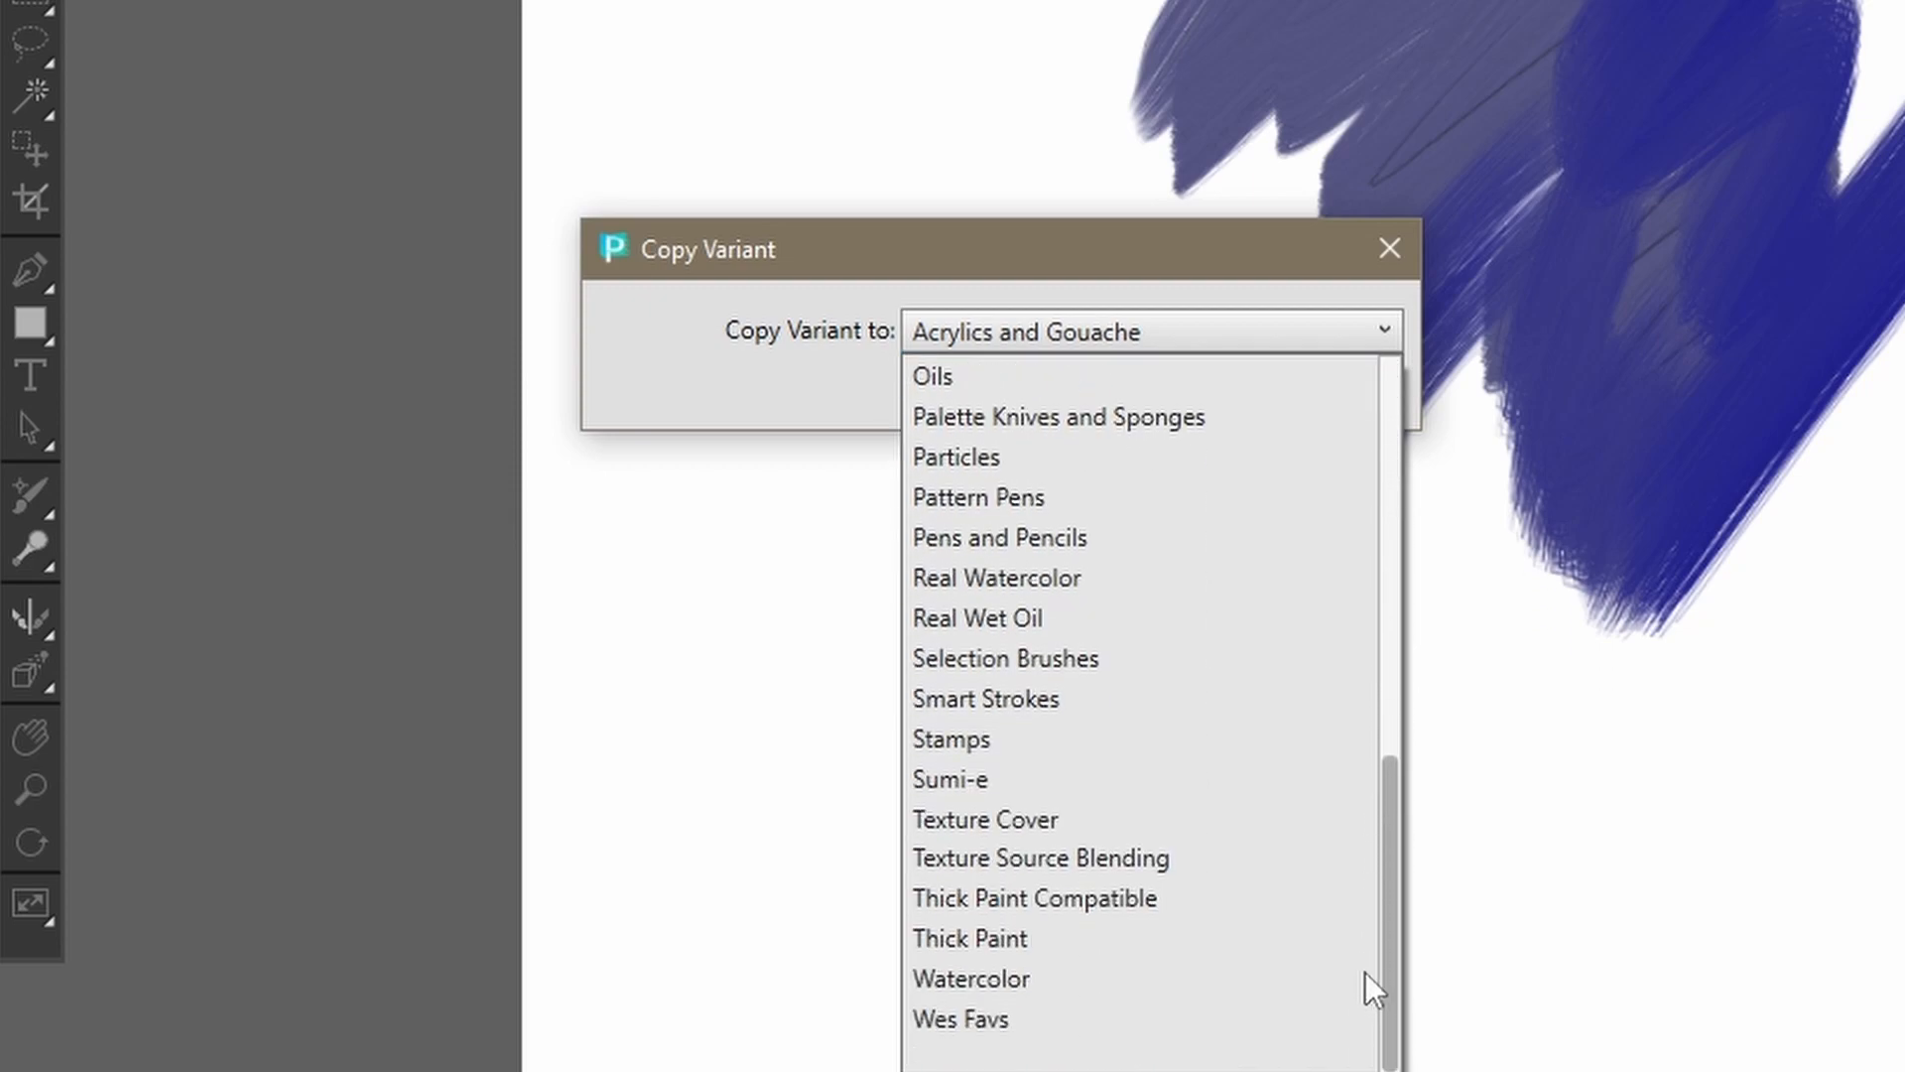
click(992, 1022)
click(1125, 395)
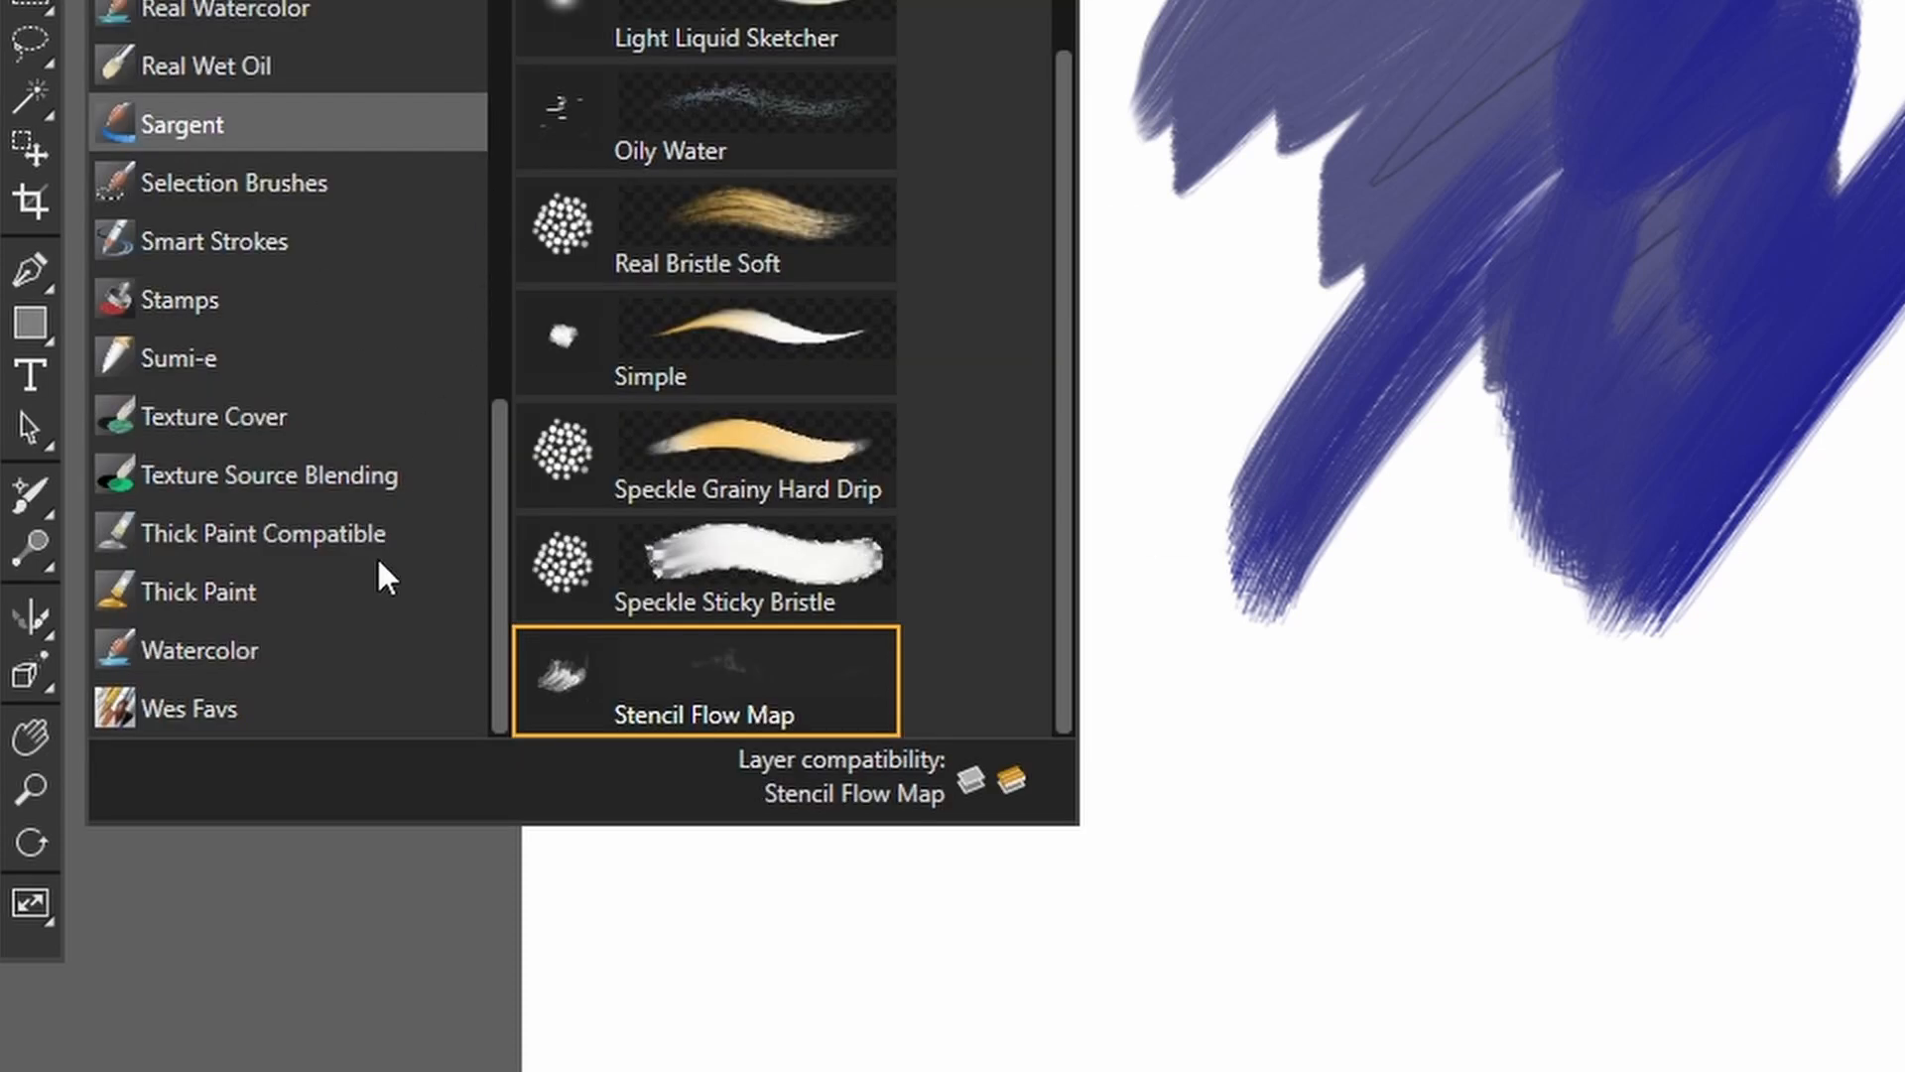
Open the Wes Favs category and choose its copied Stencil Flow Map brush
click(207, 706)
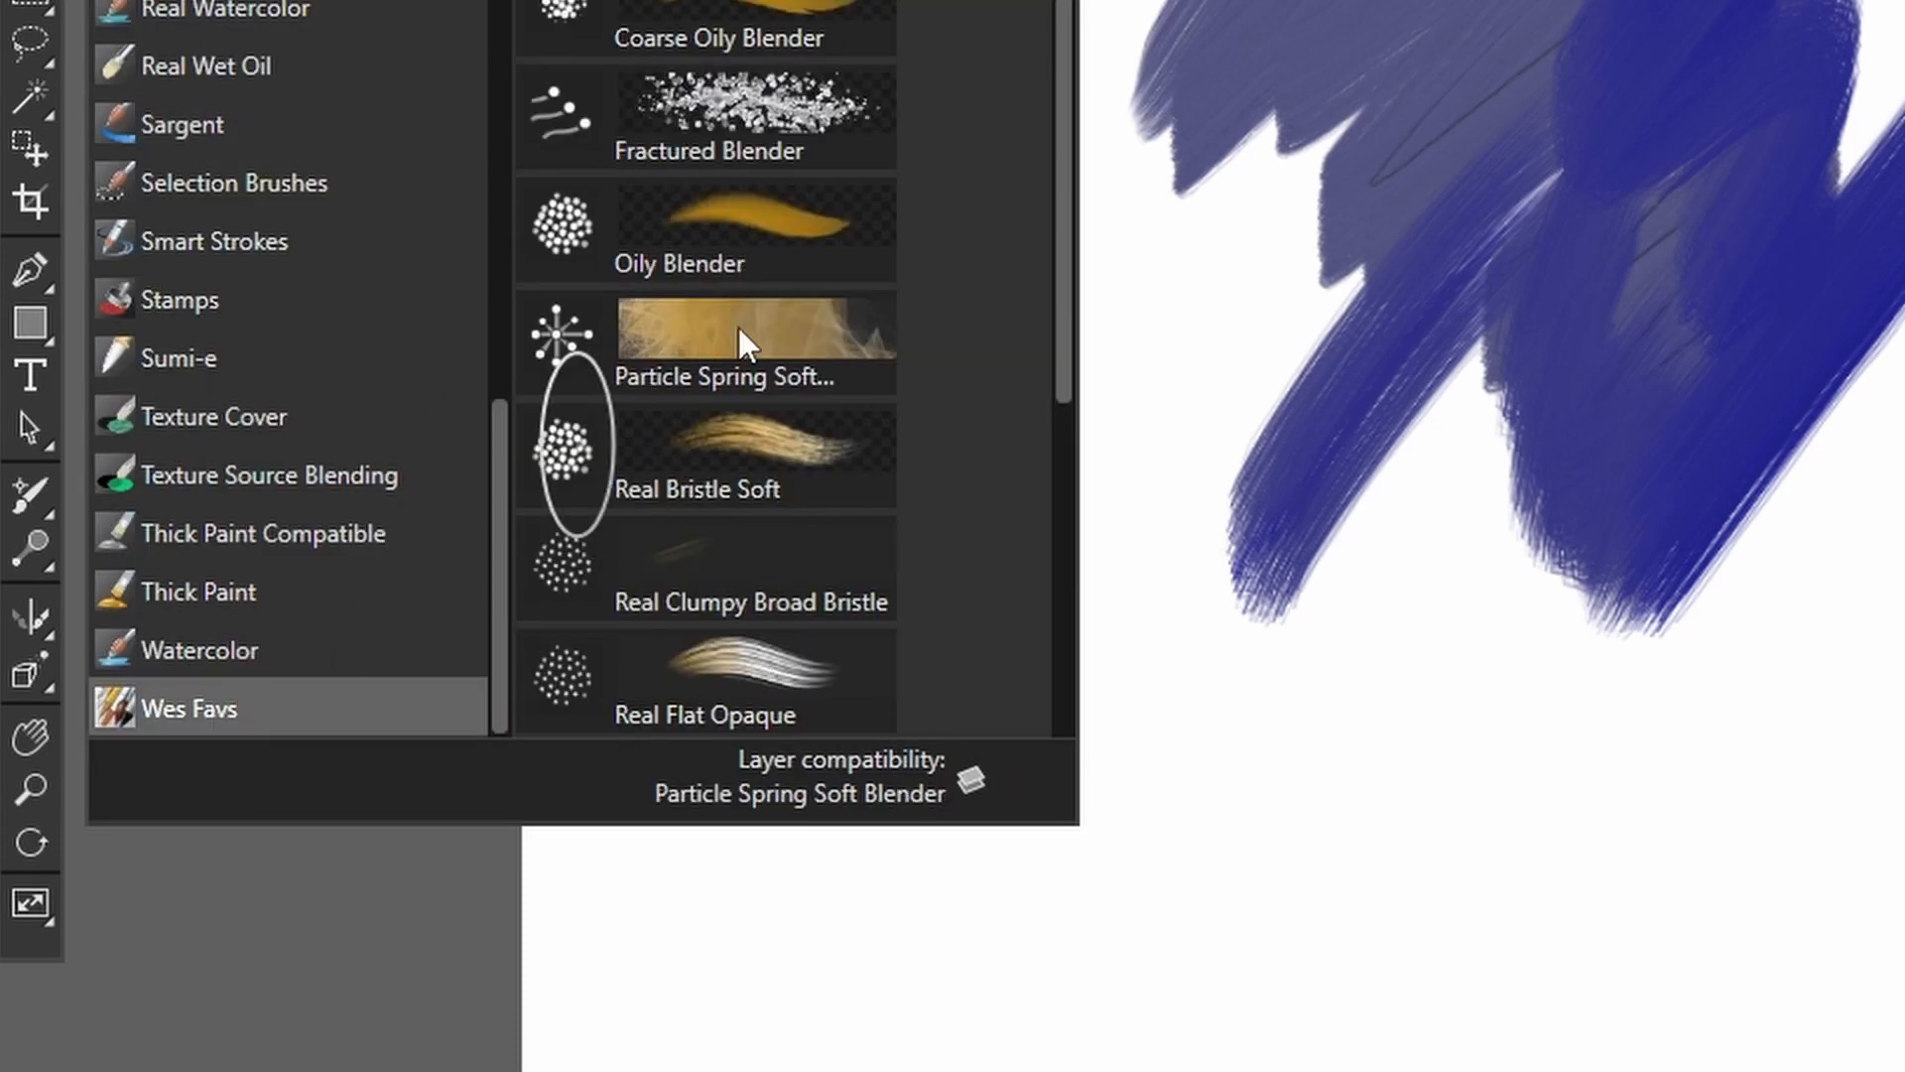
scroll(802, 348, down, 2)
scroll(803, 356, down, 4)
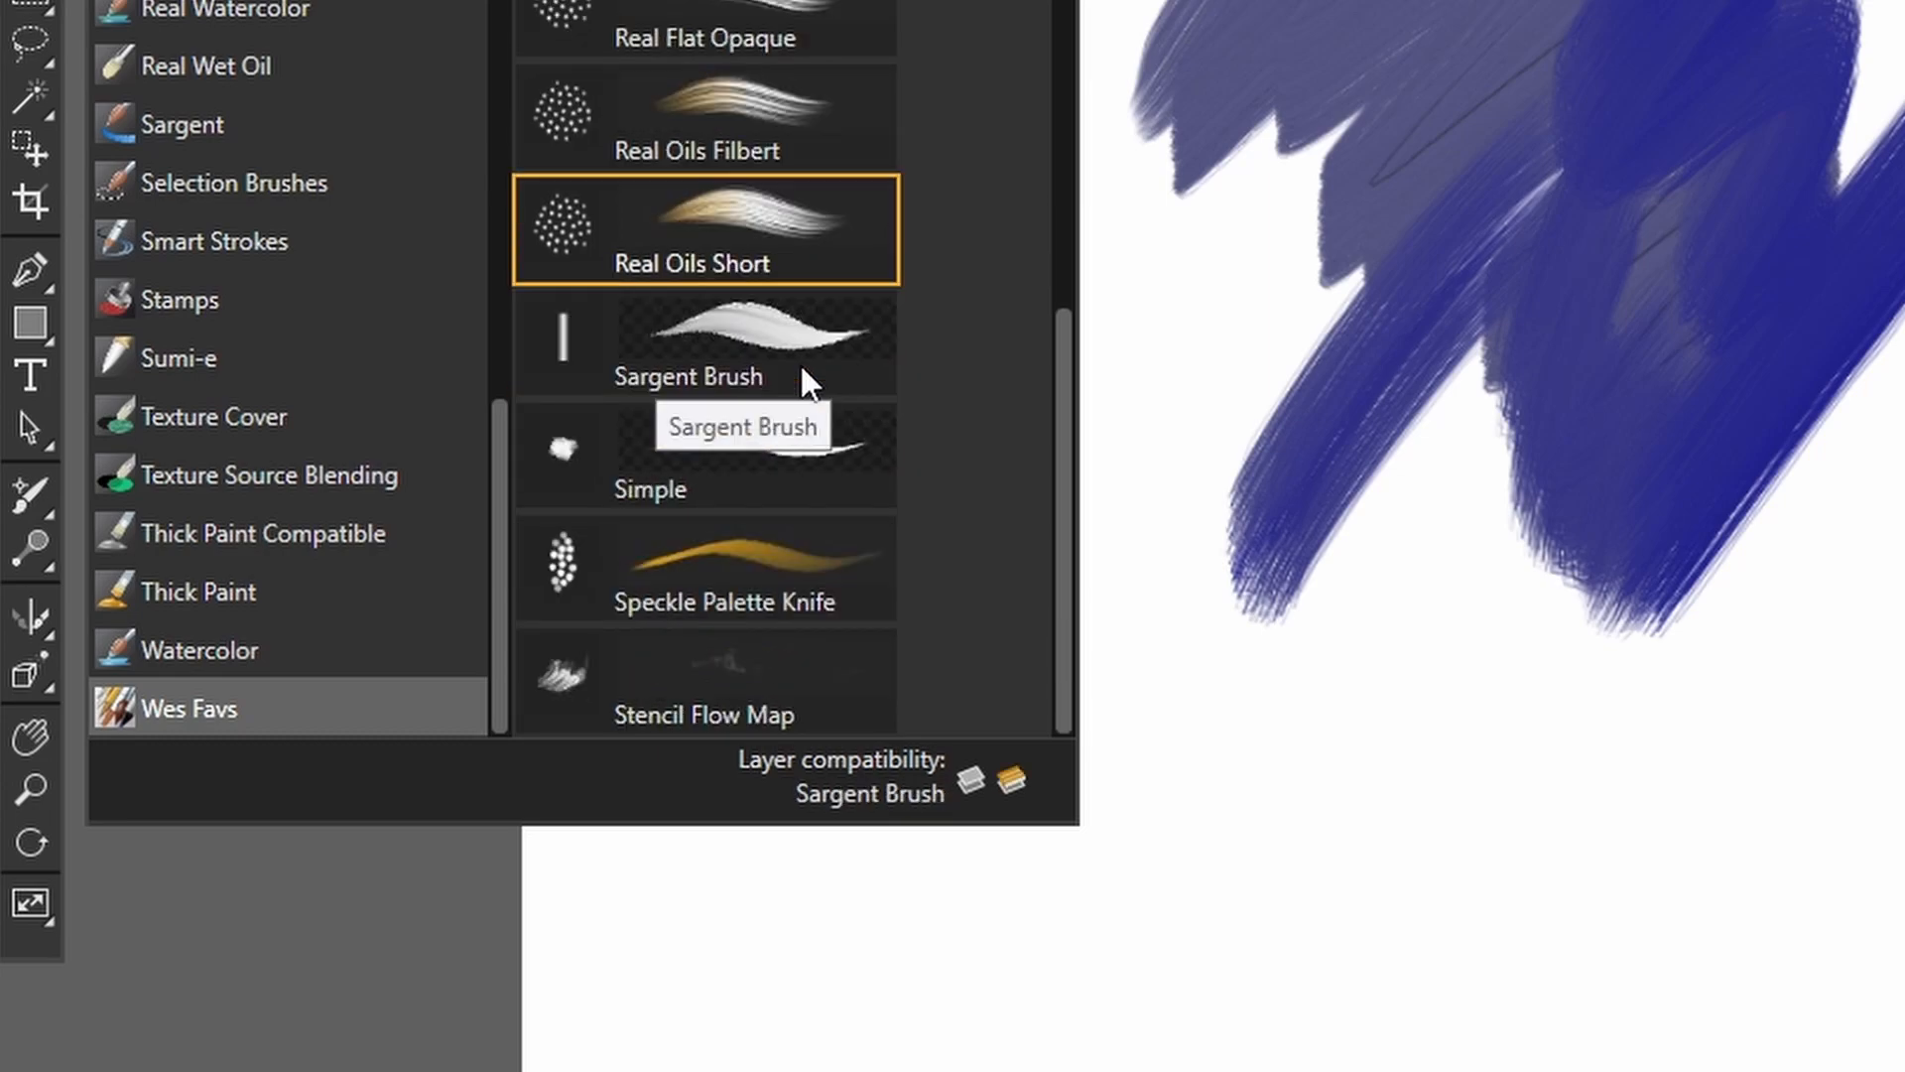
click(731, 697)
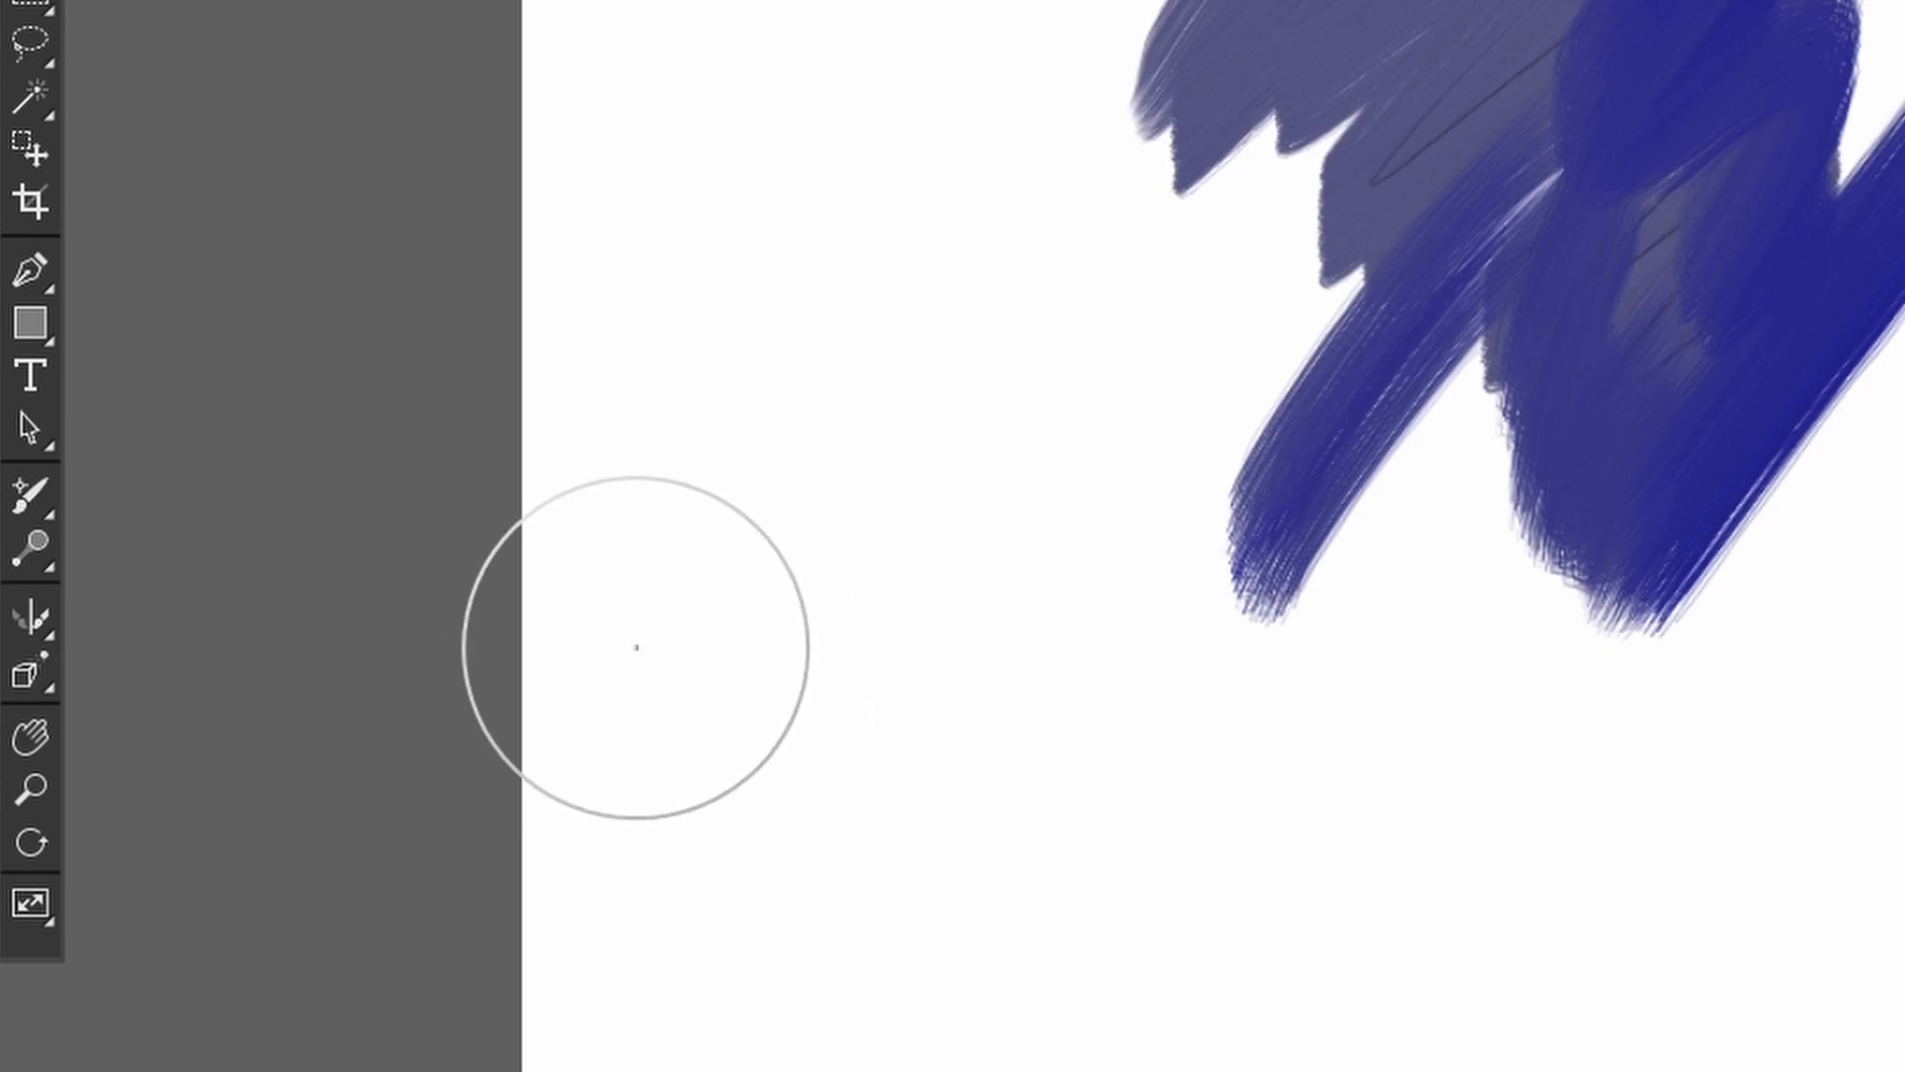
click(298, 2)
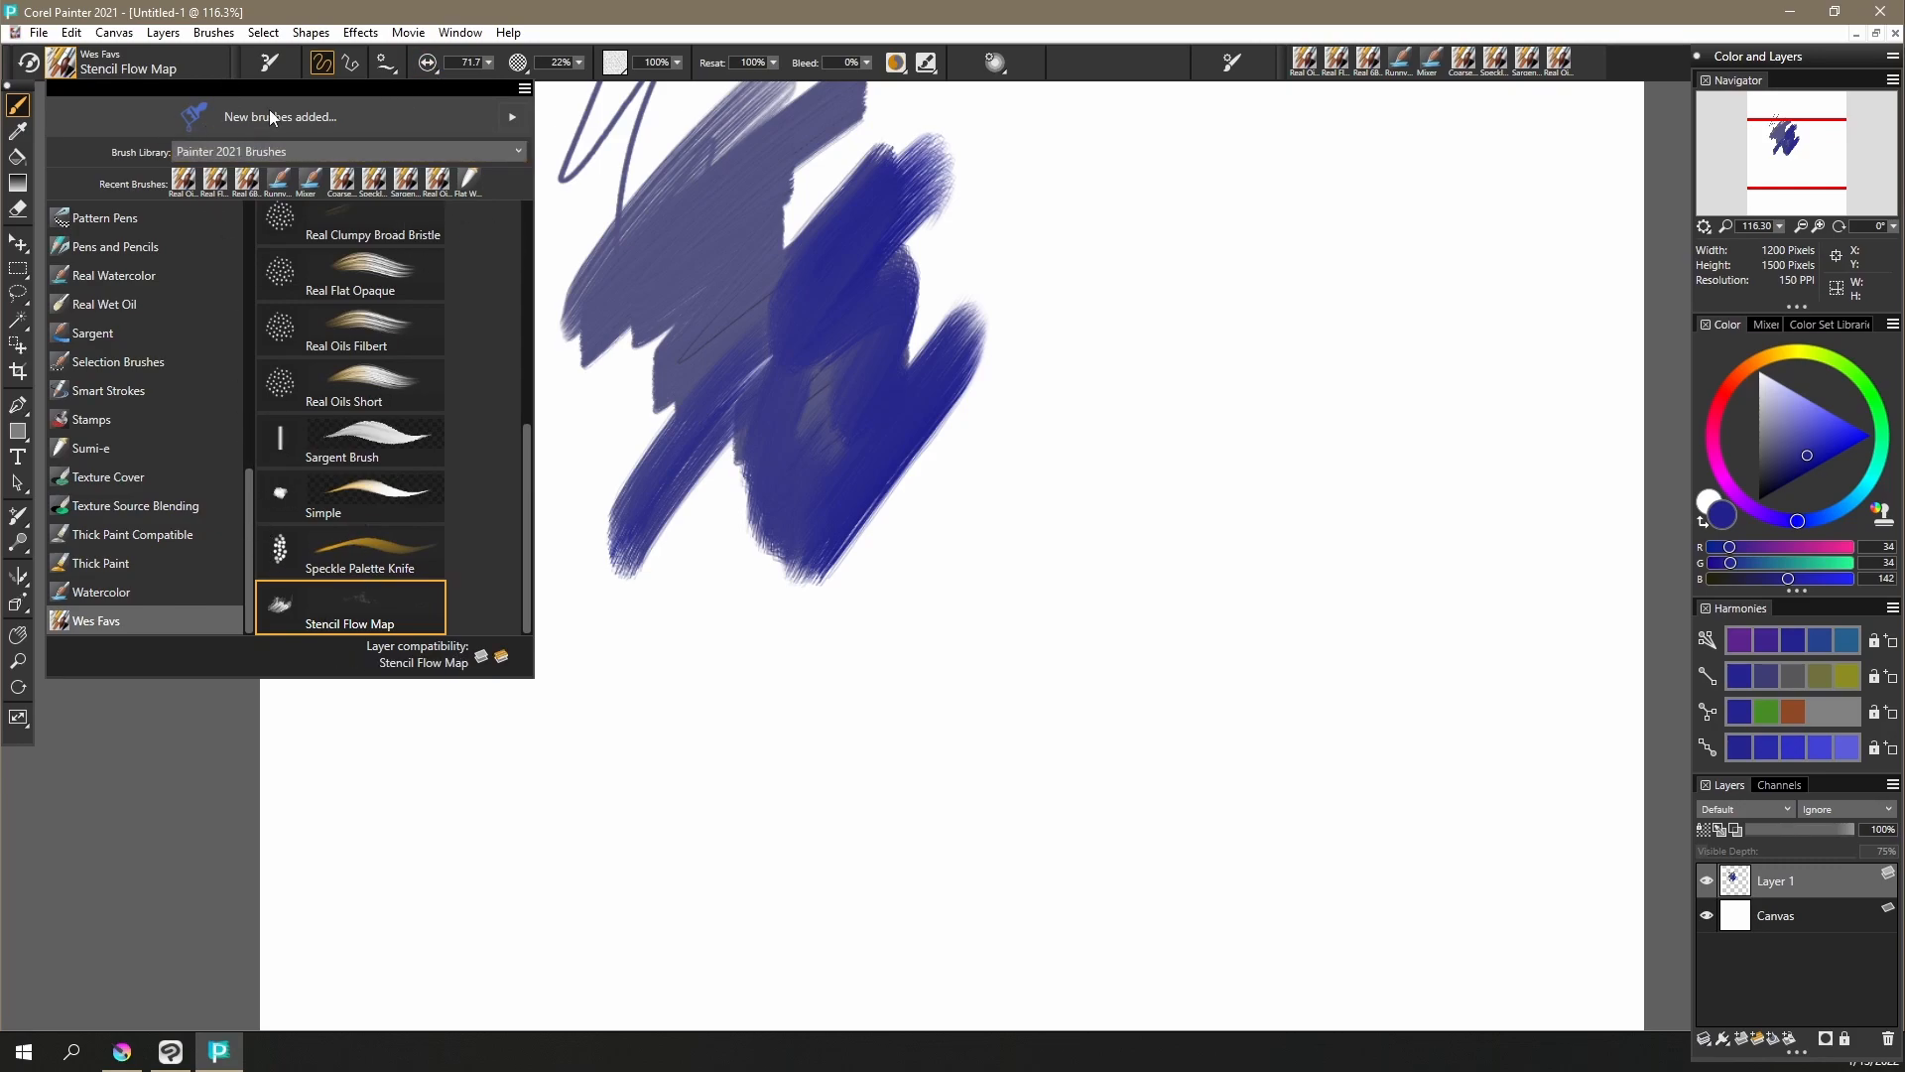
click(675, 15)
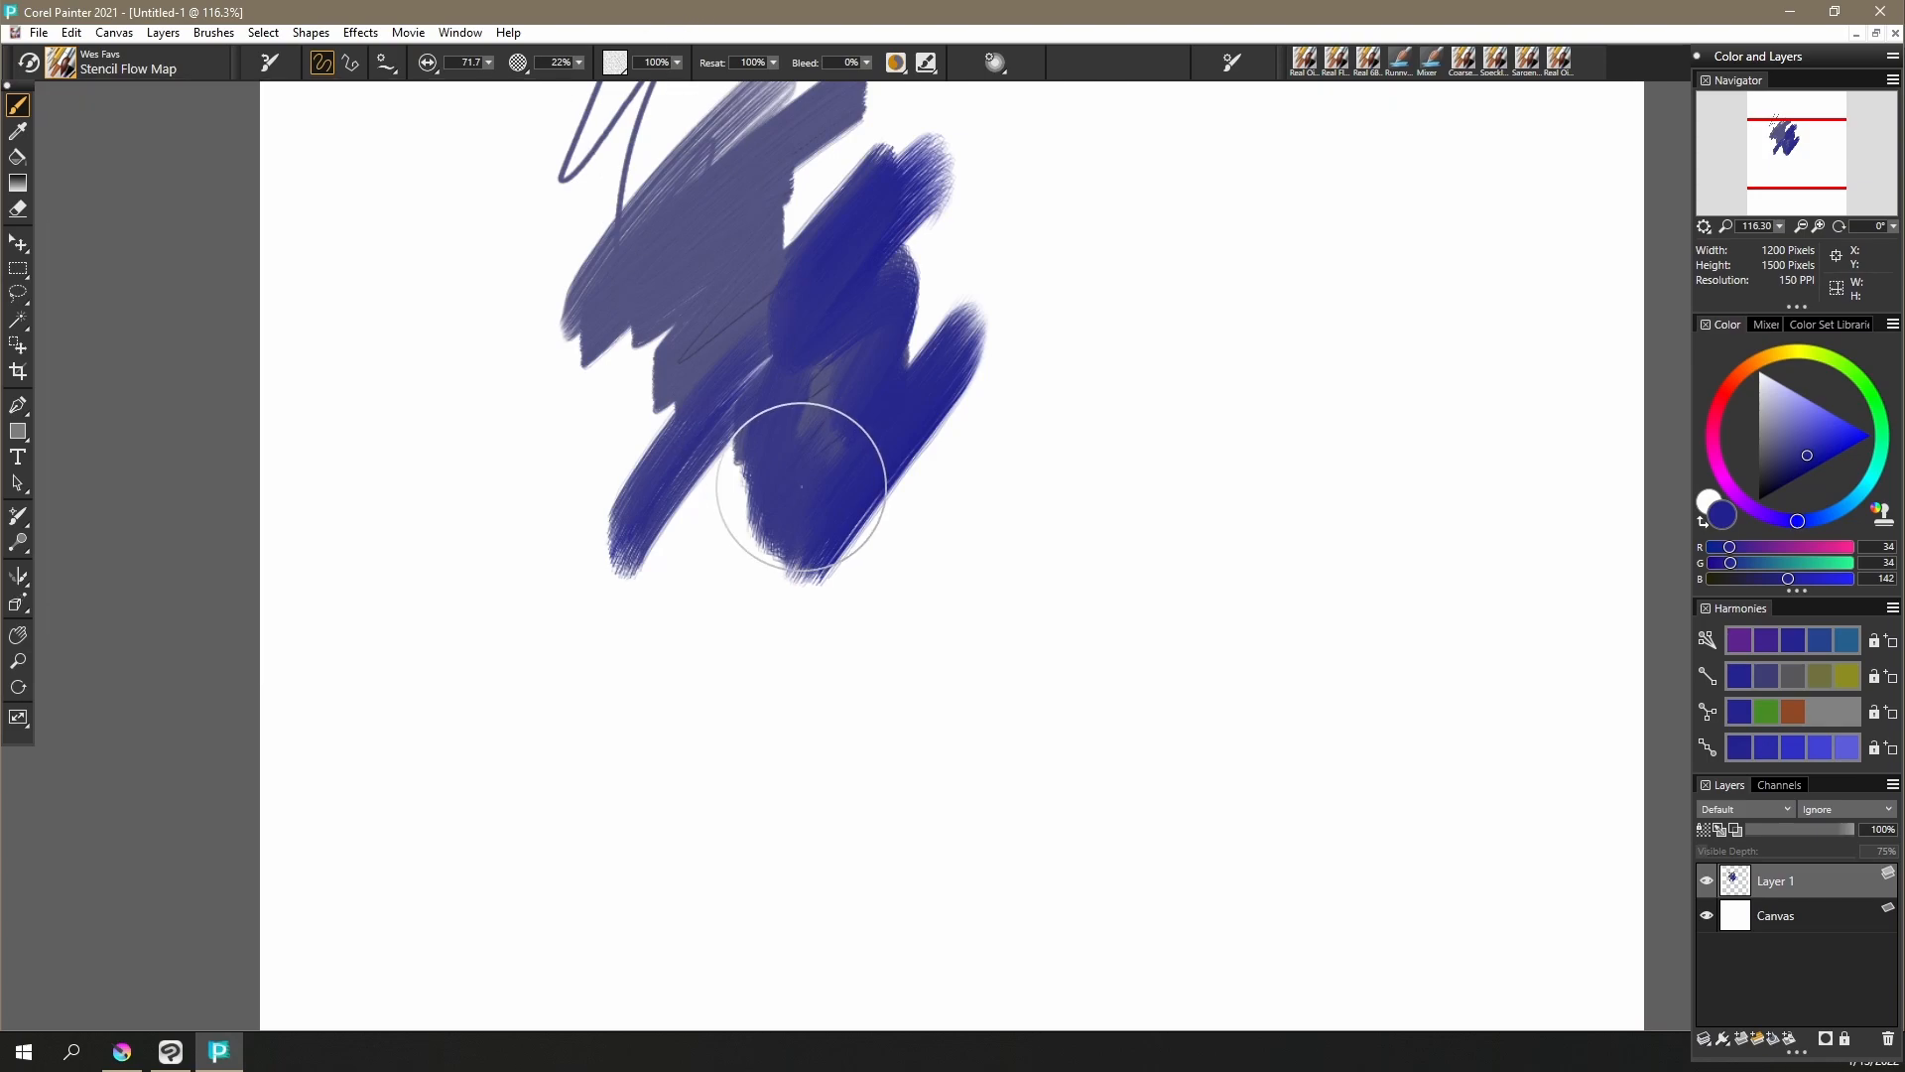
Paint Stencil Flow Map texture over the blue strokes, continuing in a darker blue of RGB 41, 41, 83
mouse_move(802, 487)
mouse_down()
mouse_move(732, 566)
mouse_move(731, 714)
mouse_move(661, 552)
mouse_move(903, 511)
mouse_up()
click(1778, 468)
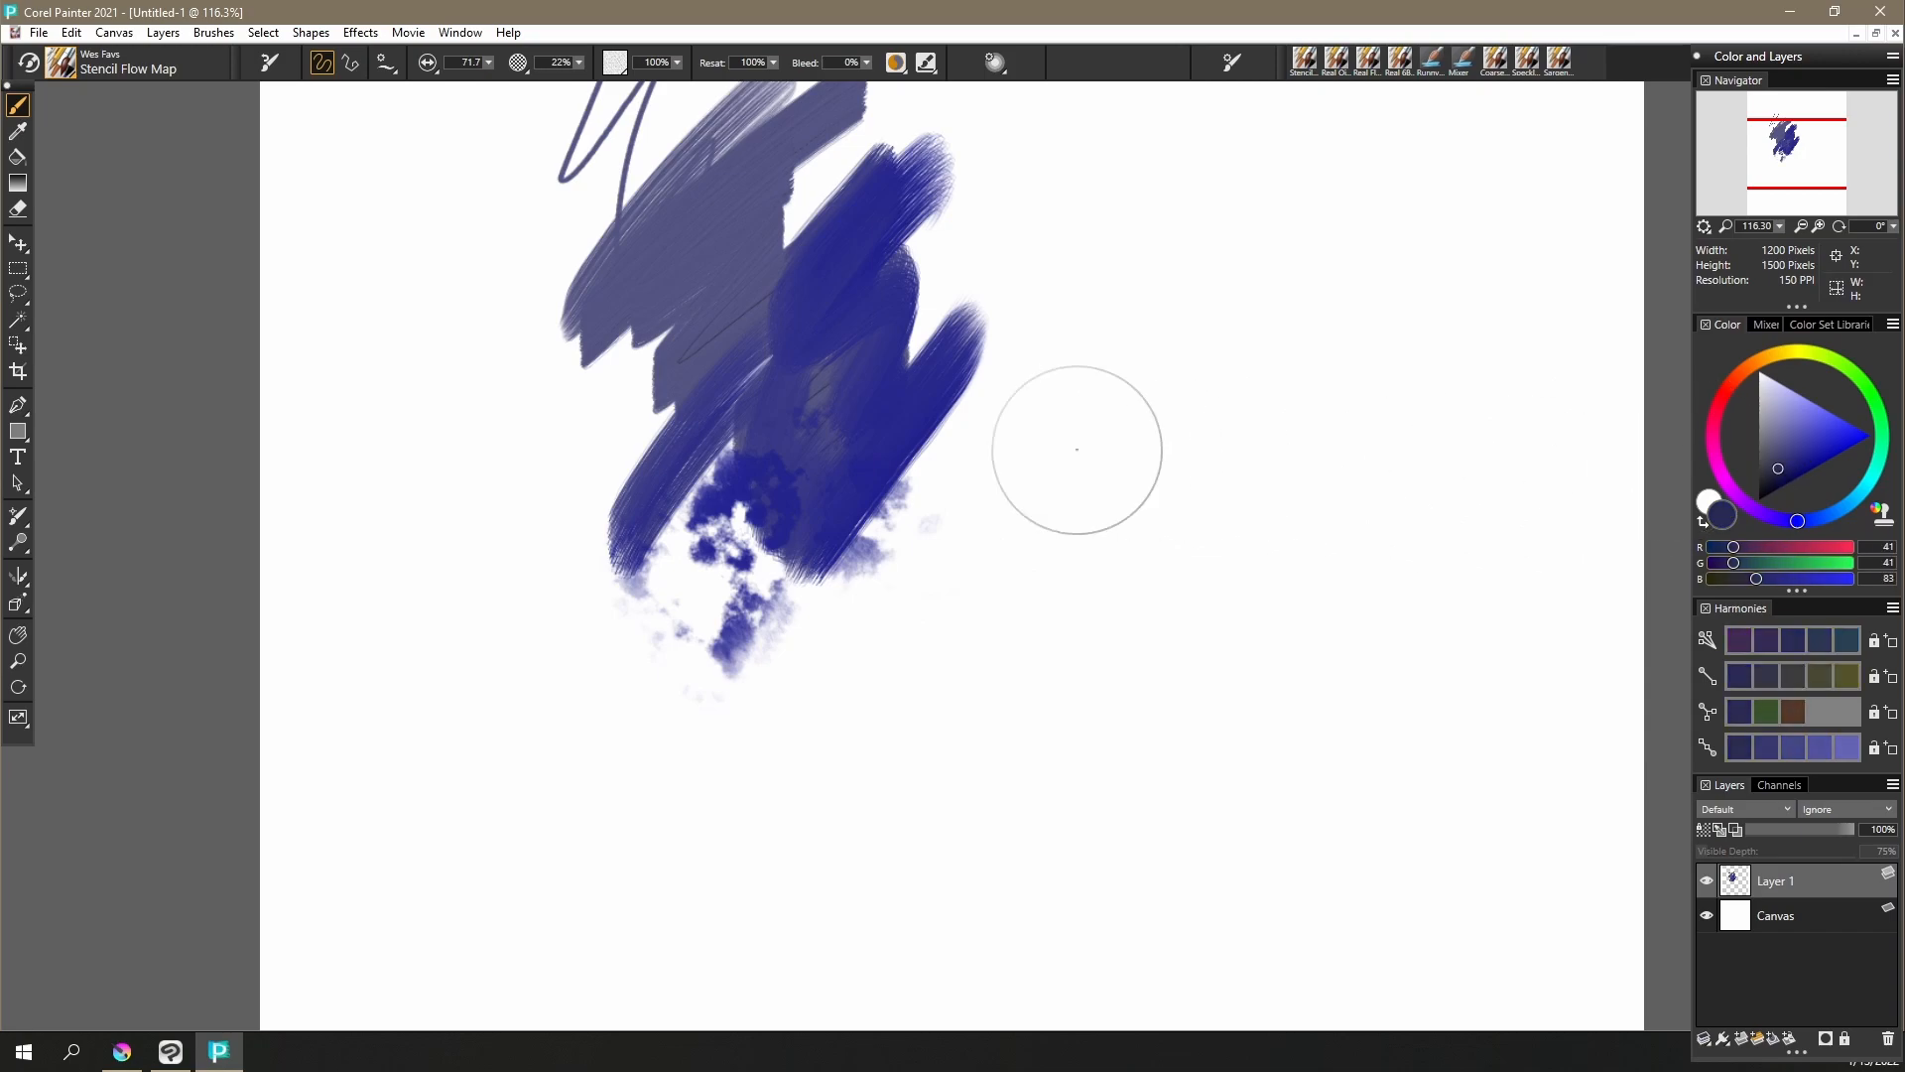
drag(876, 339, 784, 382)
mouse_move(619, 529)
mouse_down()
mouse_move(714, 254)
mouse_move(544, 375)
mouse_up()
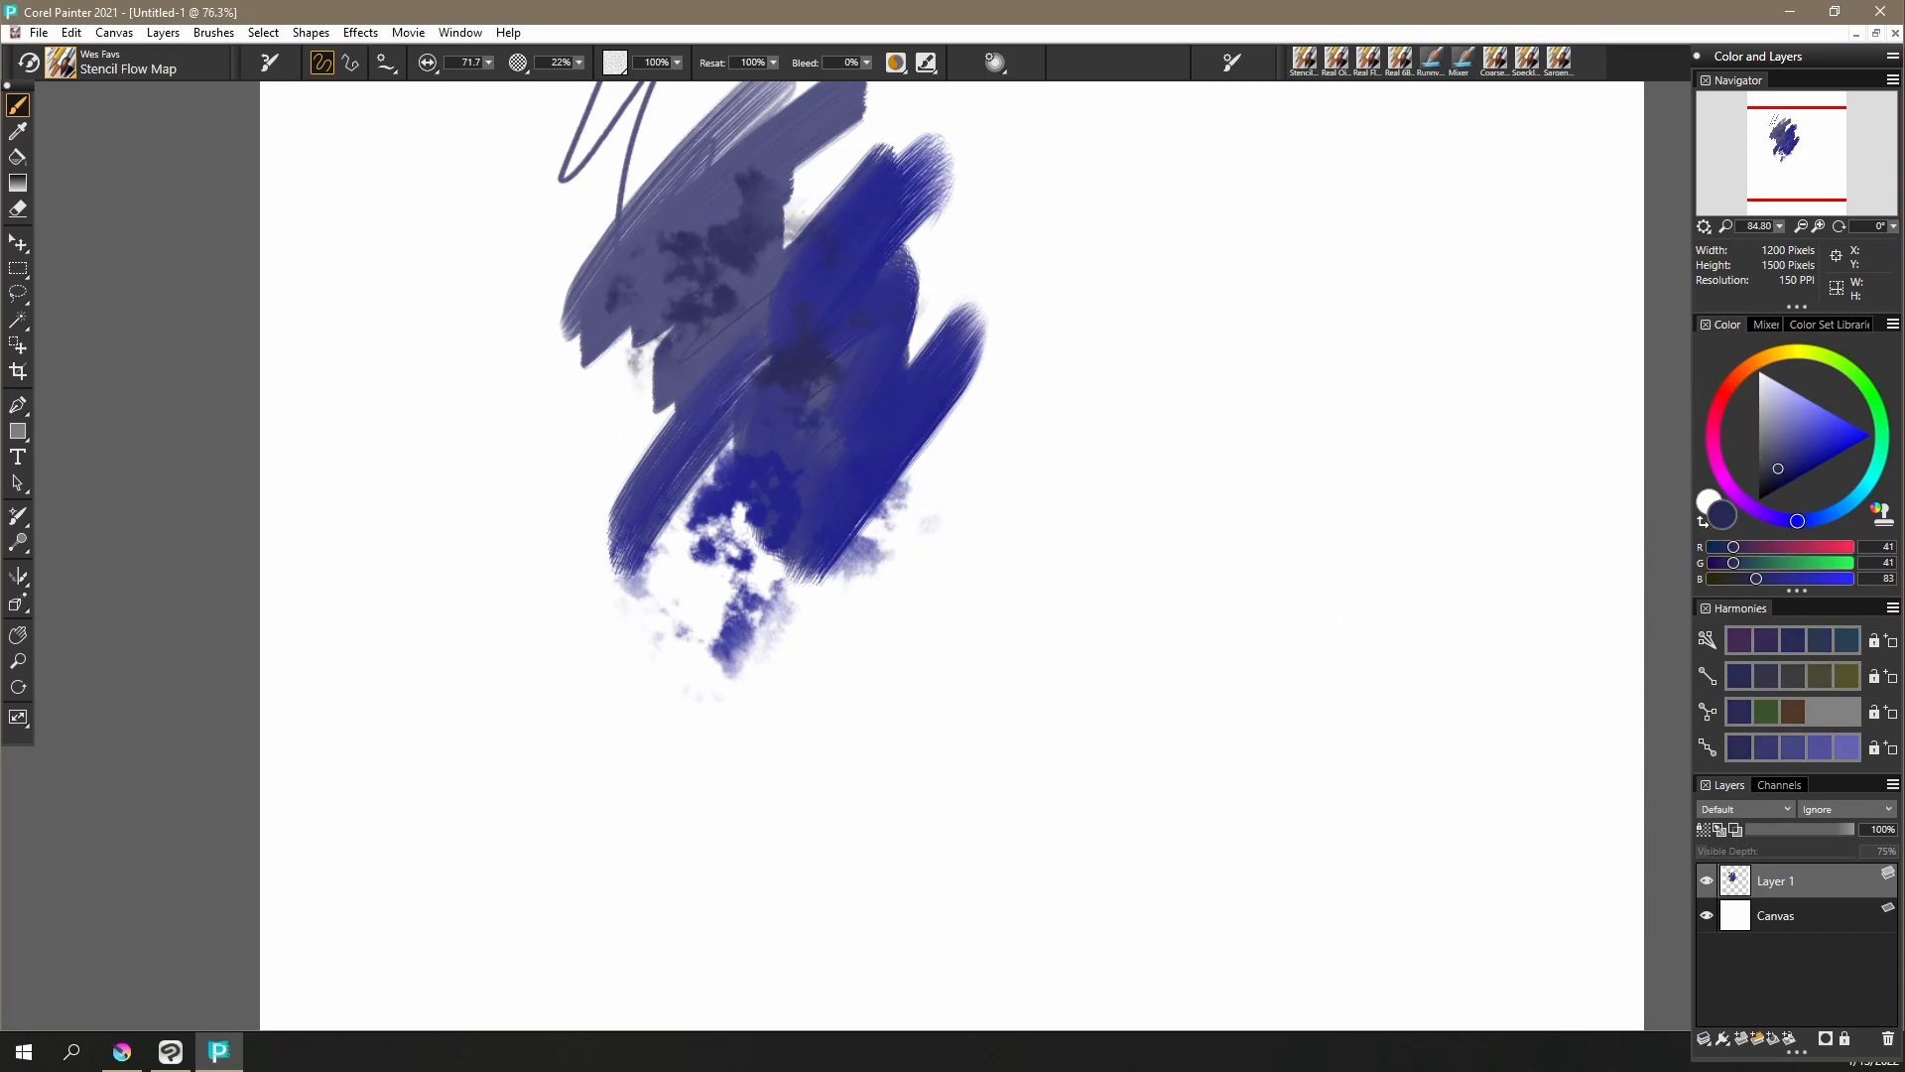
scroll(1247, 626, down, 11)
key(ctrl+0)
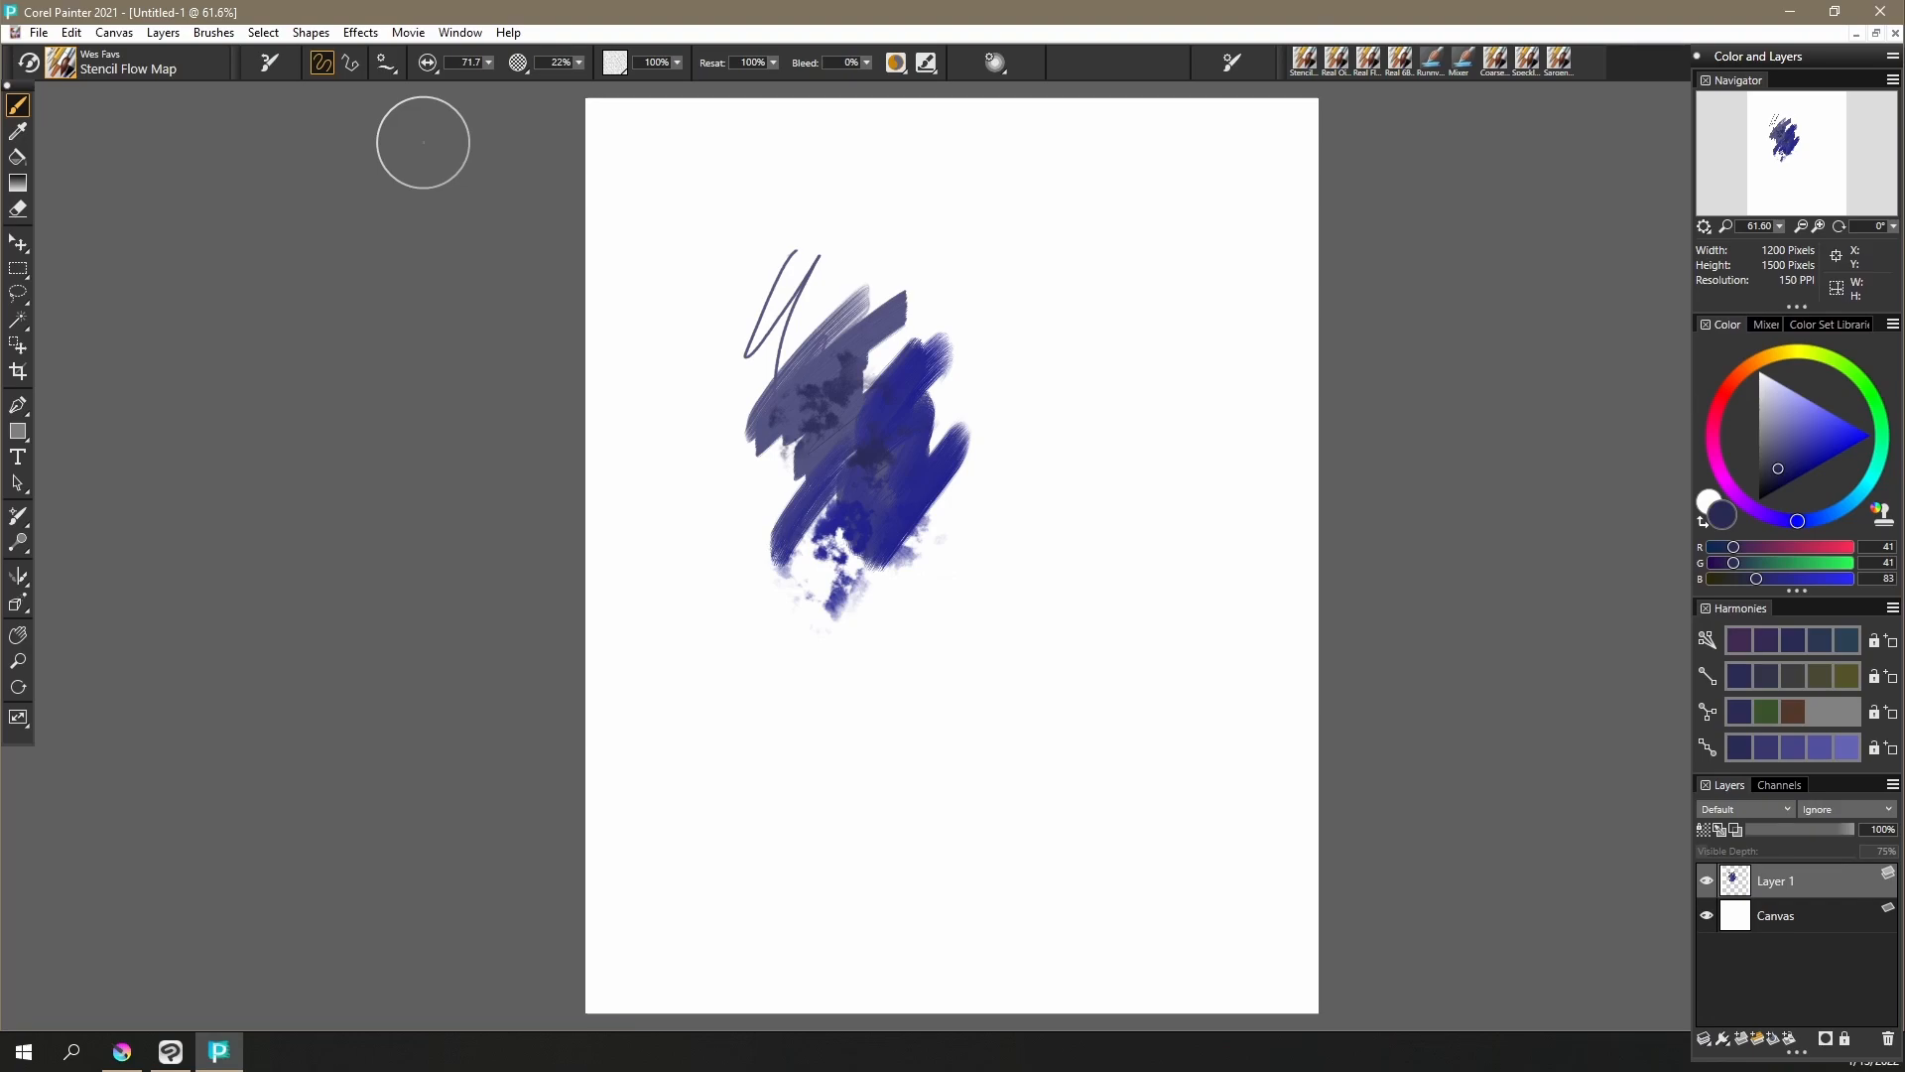
Switch to the Clip Studio Paint window with the open illustration
click(170, 1051)
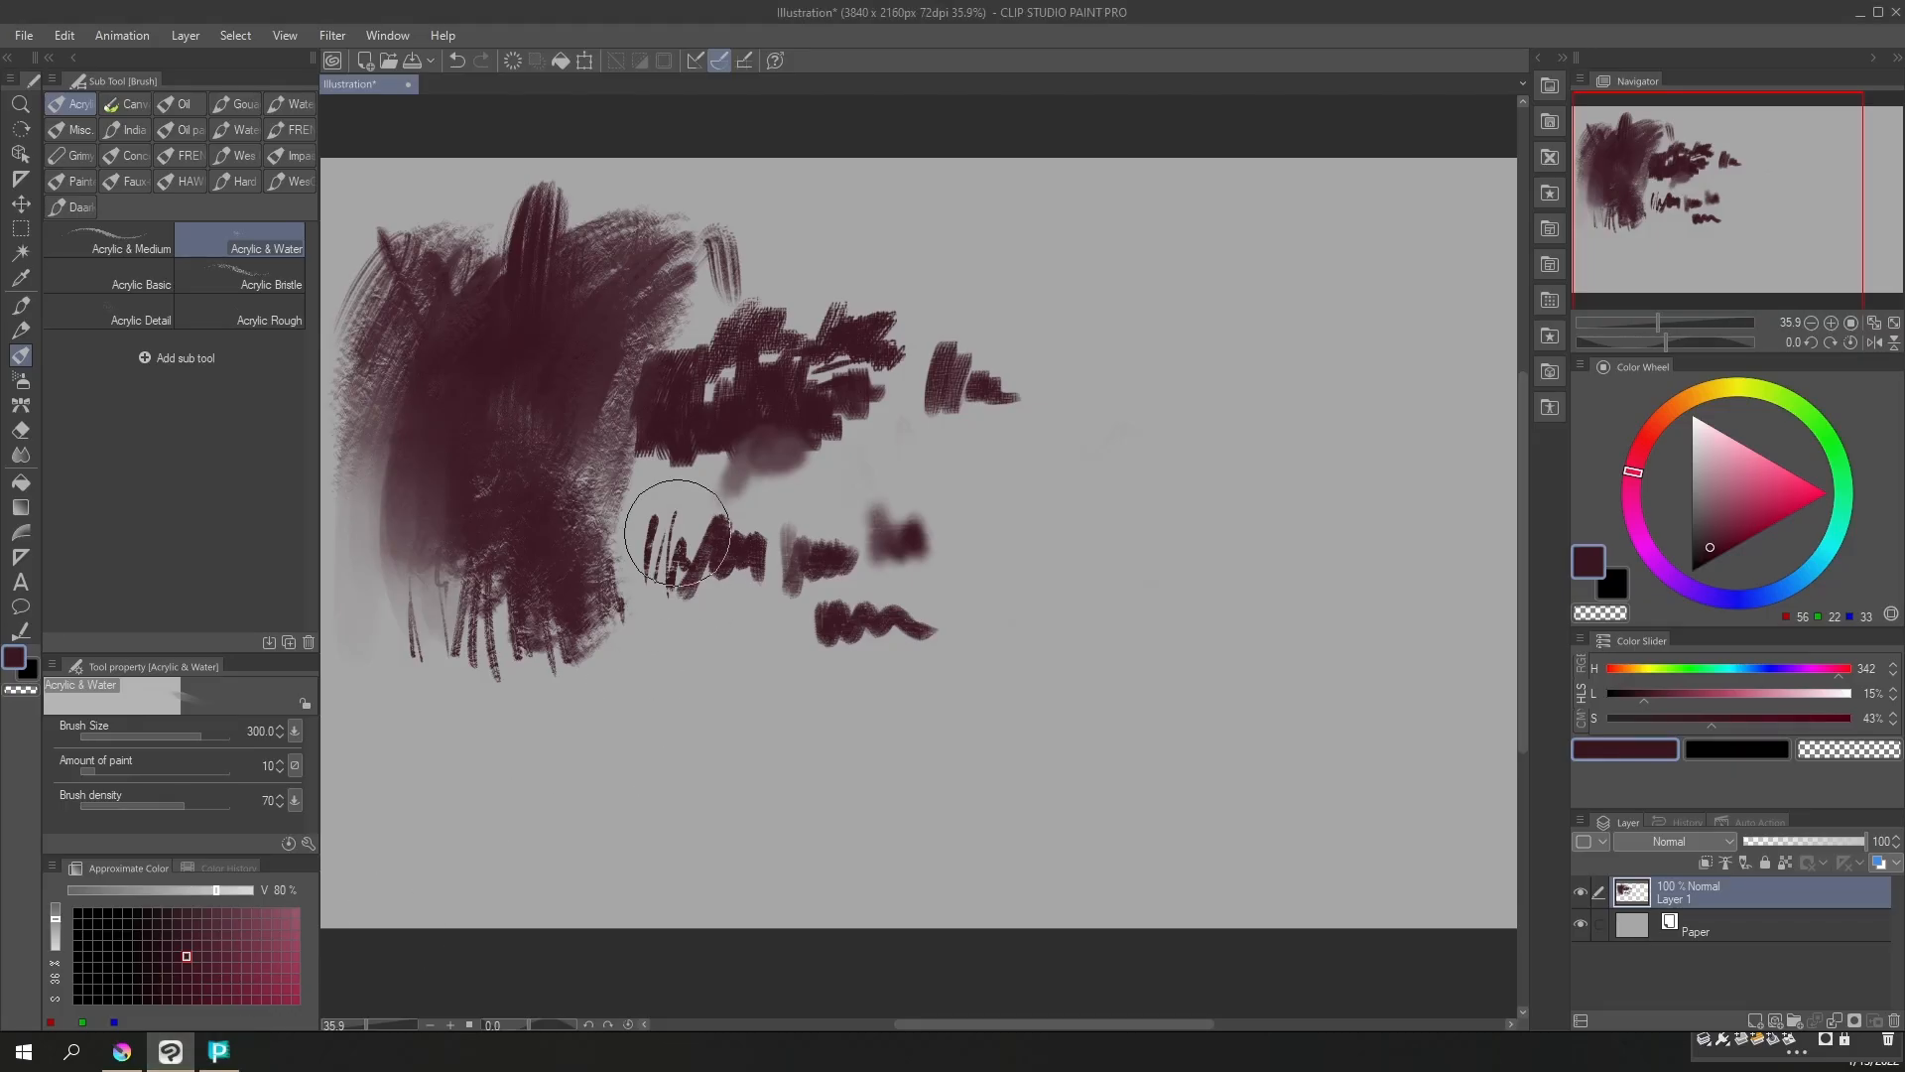